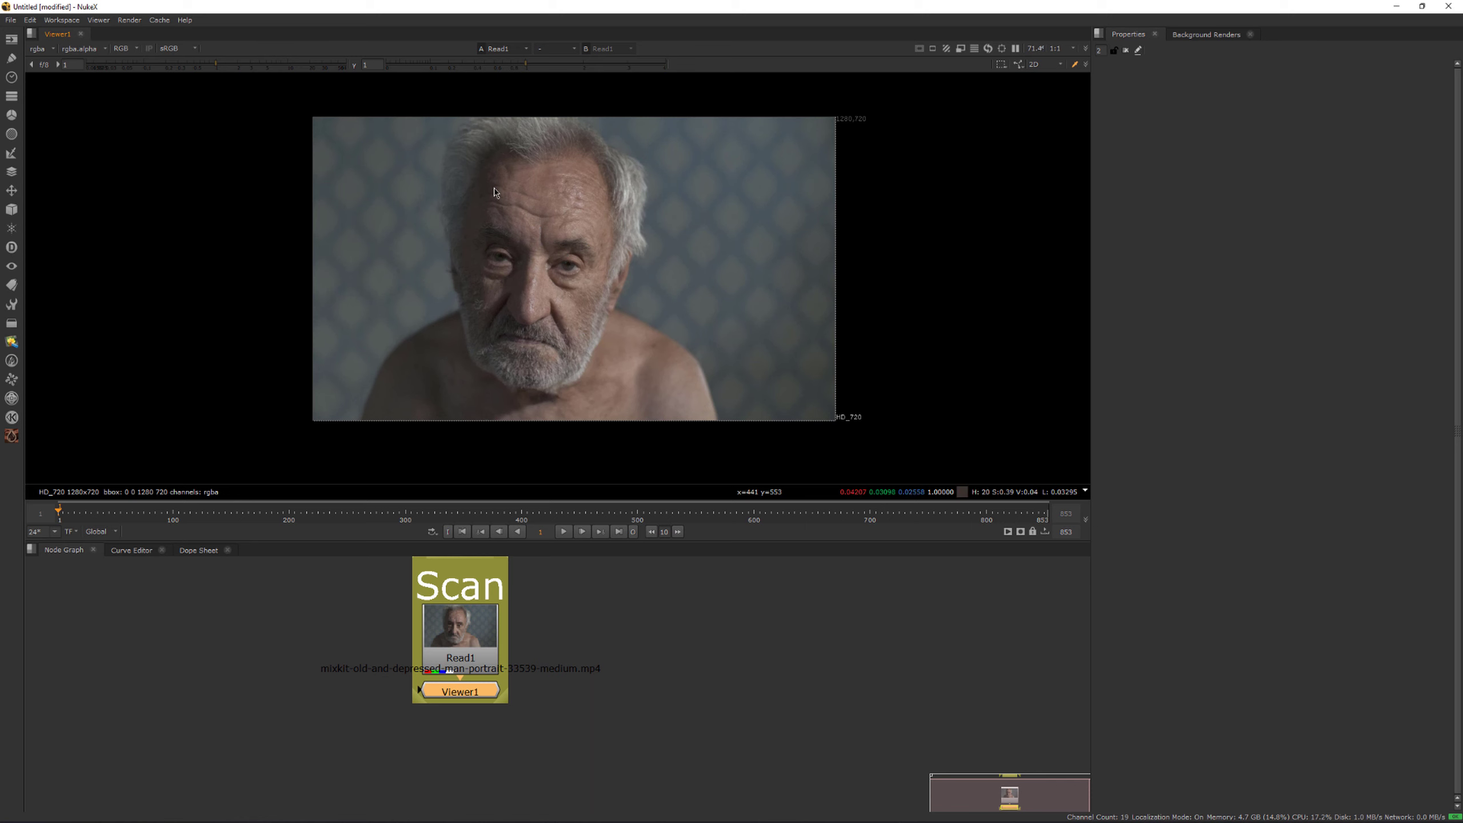
Step: Set the project's full size format to HD_720 (1280x720) in the project settings
{"action": "scroll", "coordinate": [494, 187], "scroll_direction": "up", "scroll_amount": 1}
{"action": "middle_click_drag", "start_coordinate": [508, 194], "coordinate": [476, 187]}
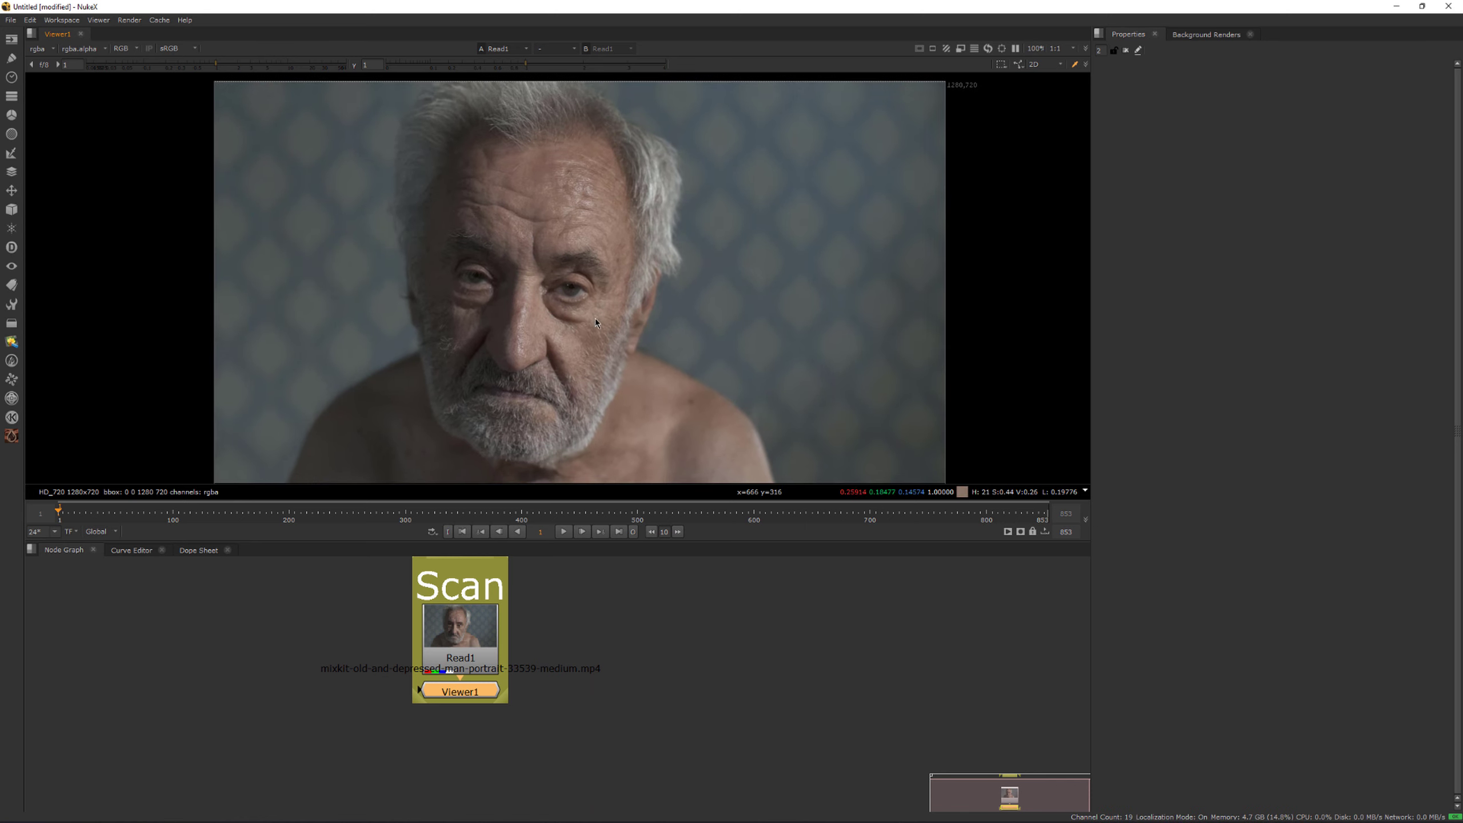
{"action": "middle_click_drag", "start_coordinate": [905, 463], "coordinate": [799, 350]}
{"action": "middle_click_drag", "start_coordinate": [651, 407], "coordinate": [723, 468]}
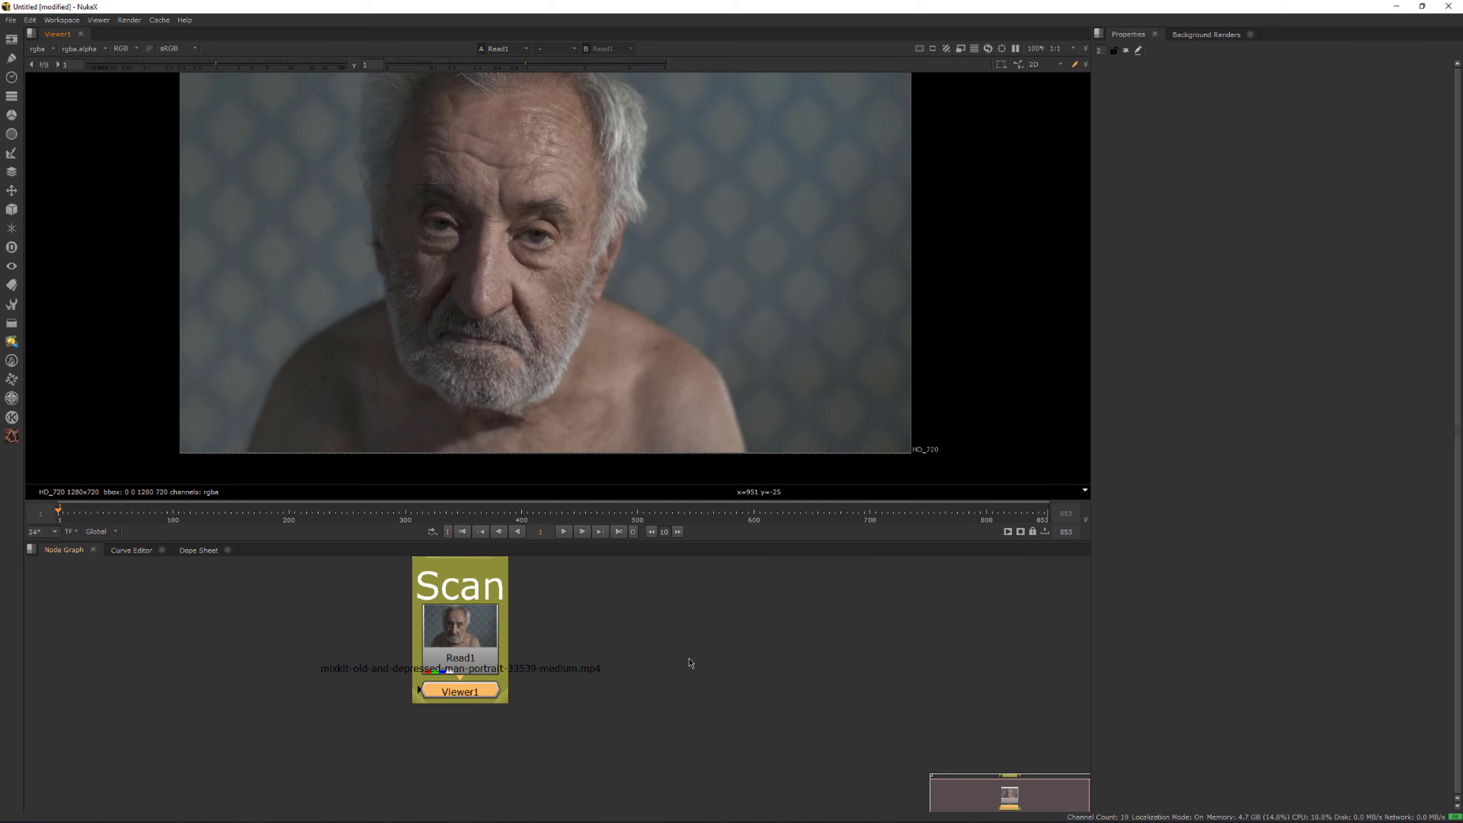
{"action": "left_click", "coordinate": [713, 685]}
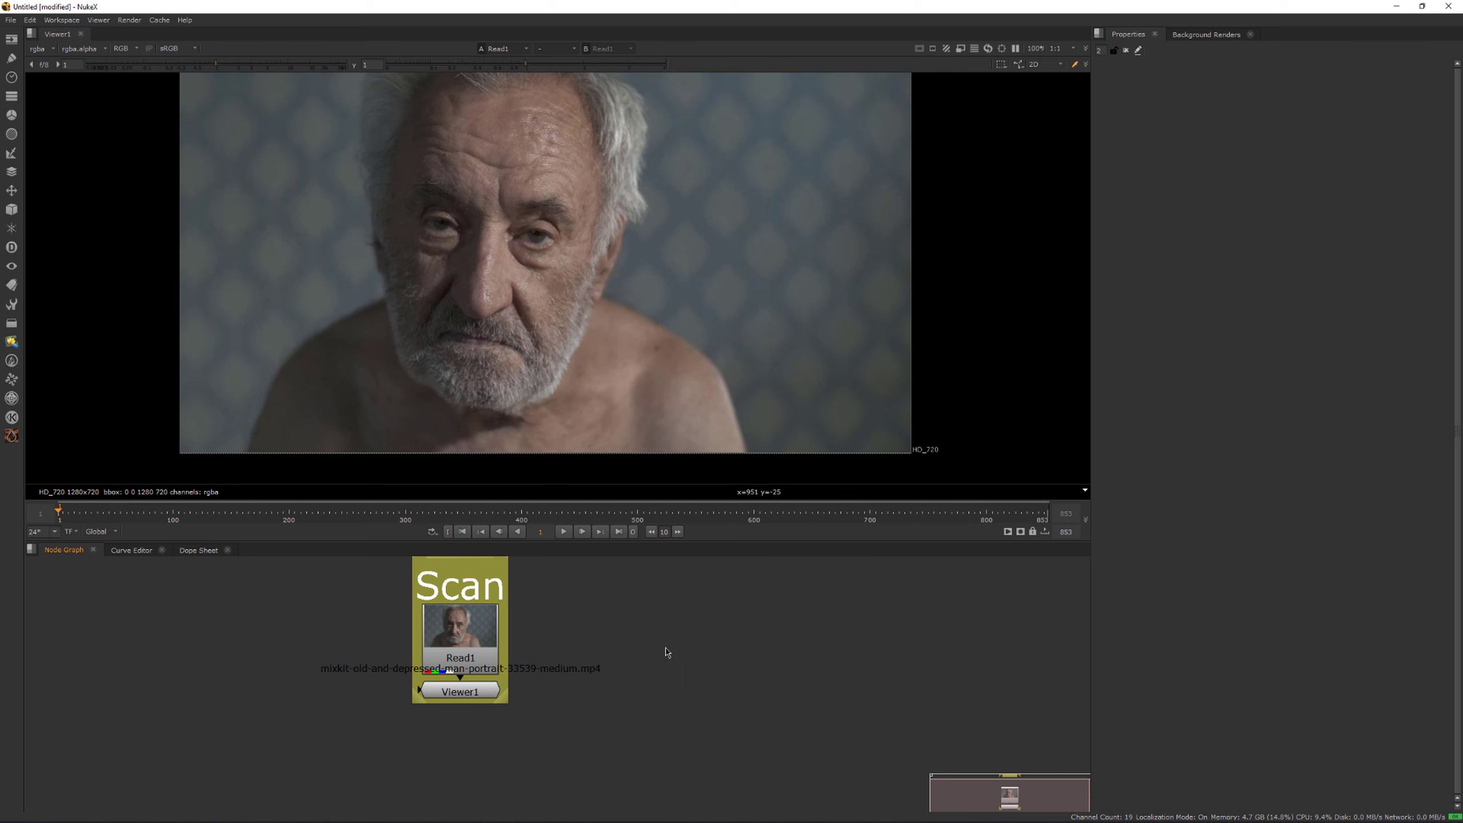
{"action": "key", "text": "s"}
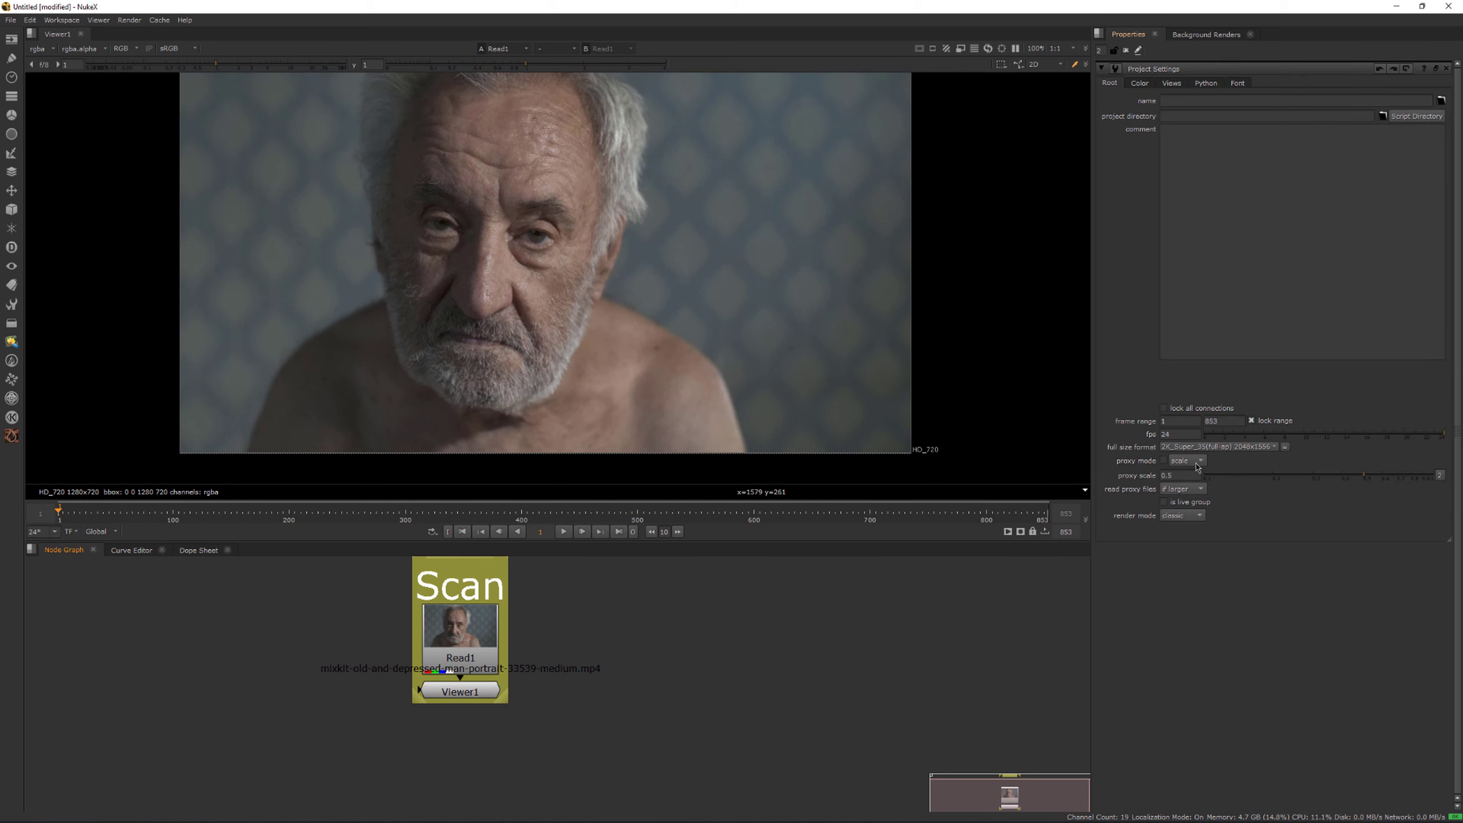
{"action": "left_click", "coordinate": [1186, 448]}
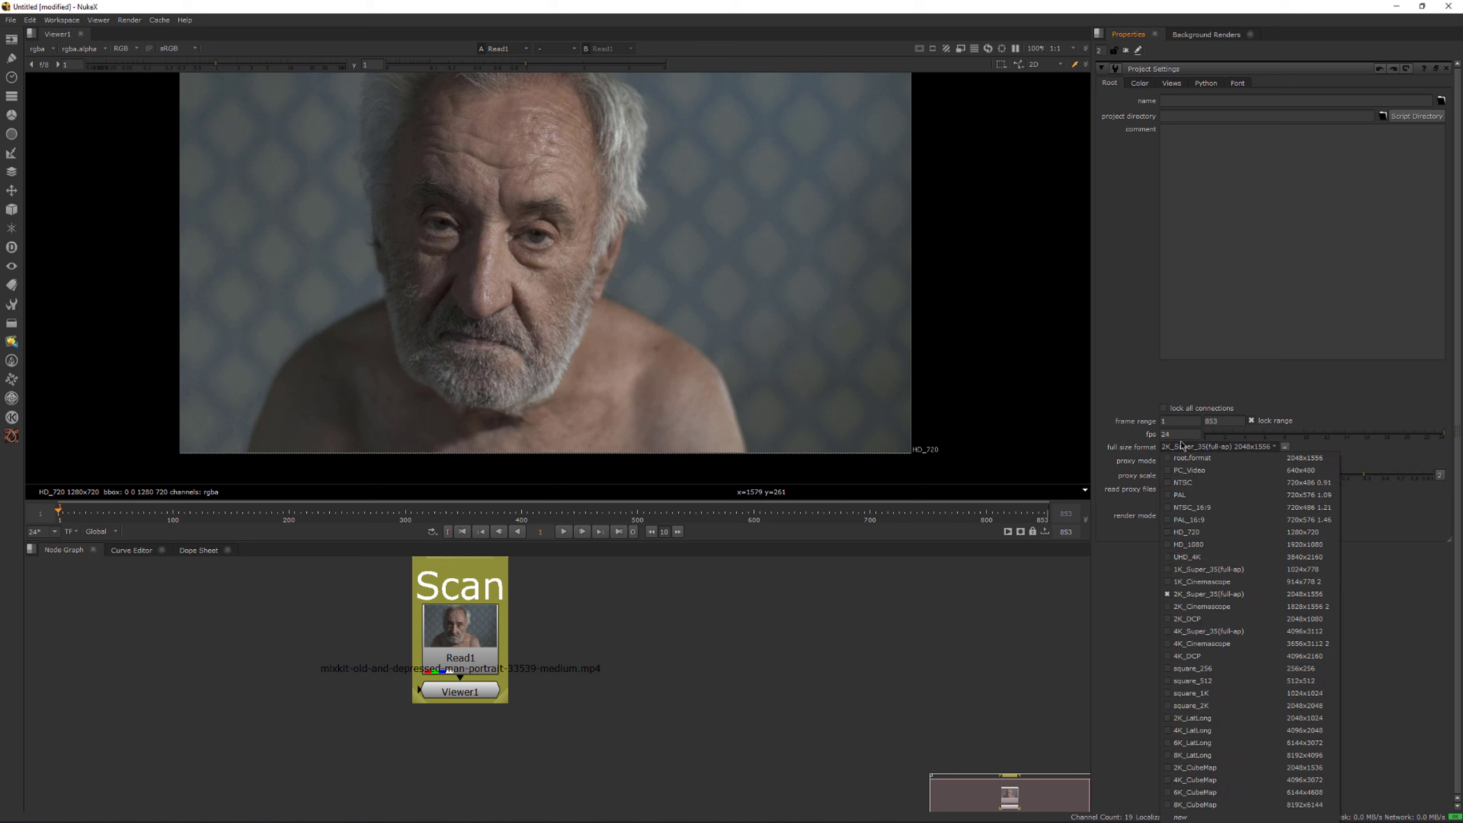
{"action": "left_click", "coordinate": [1221, 532]}
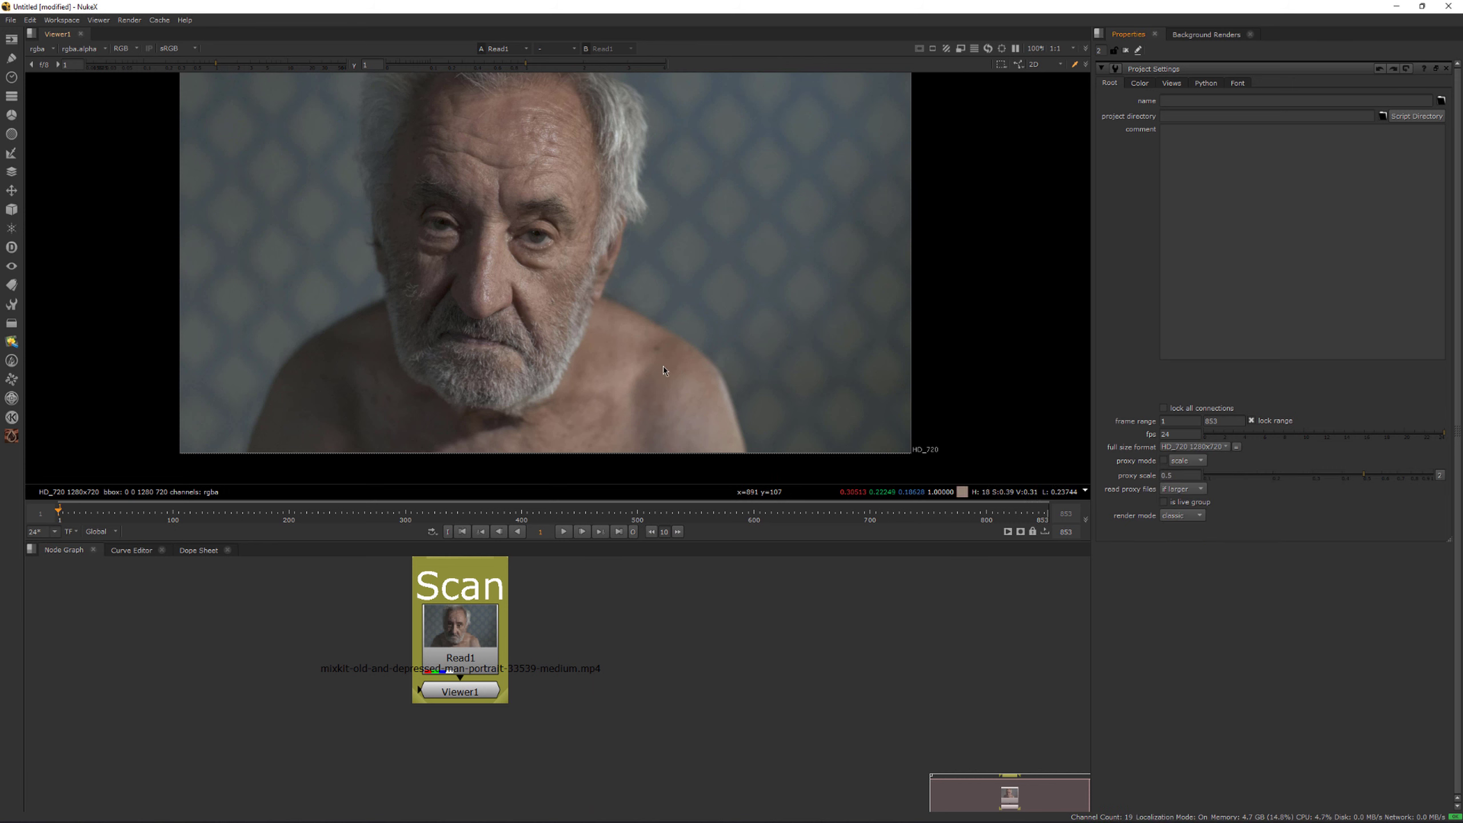
Step: Close the project settings and widen the viewer area slightly
{"action": "scroll", "coordinate": [689, 355], "scroll_direction": "down", "scroll_amount": 1}
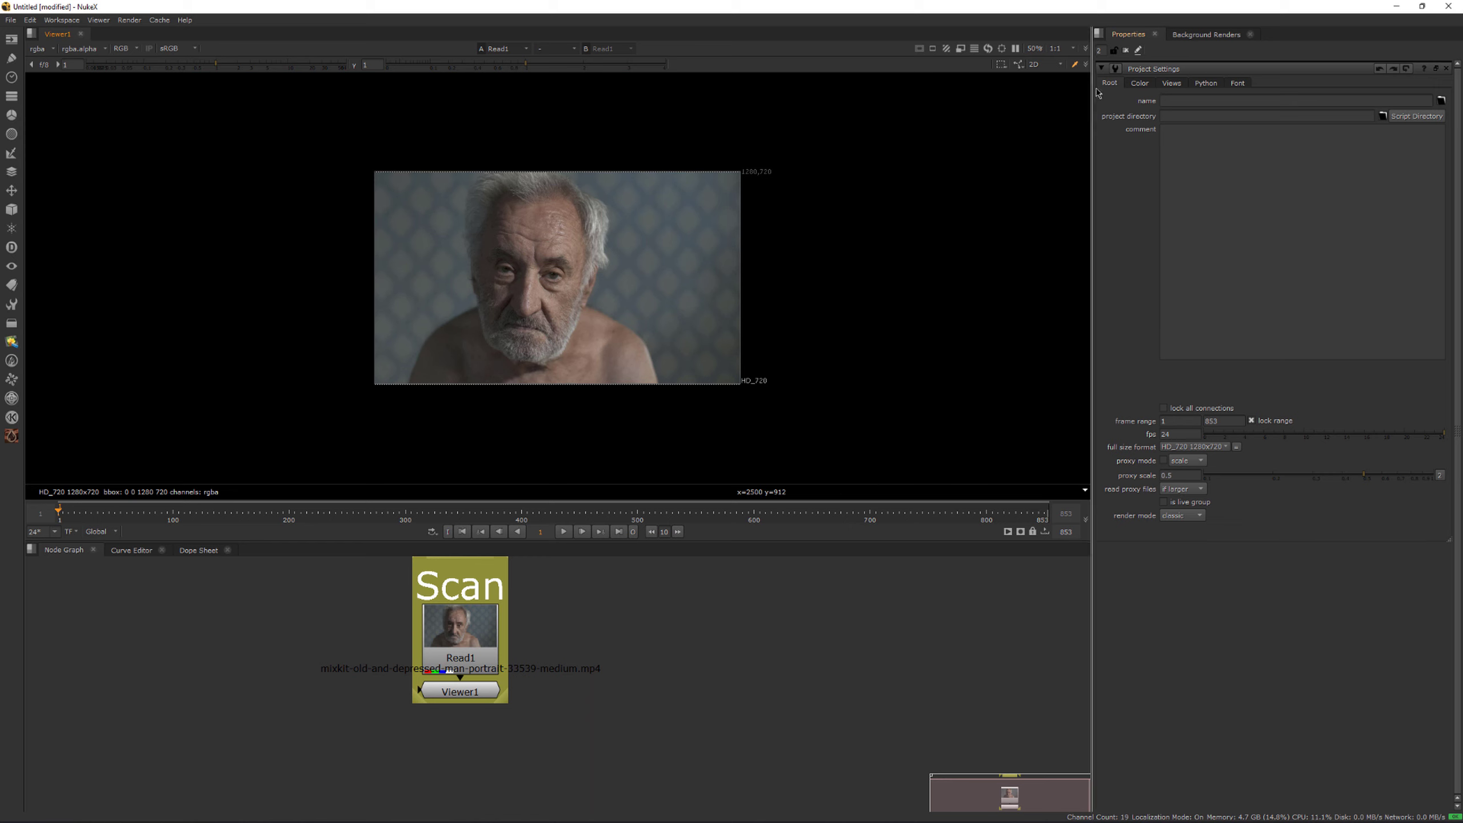
{"action": "left_click", "coordinate": [1126, 51]}
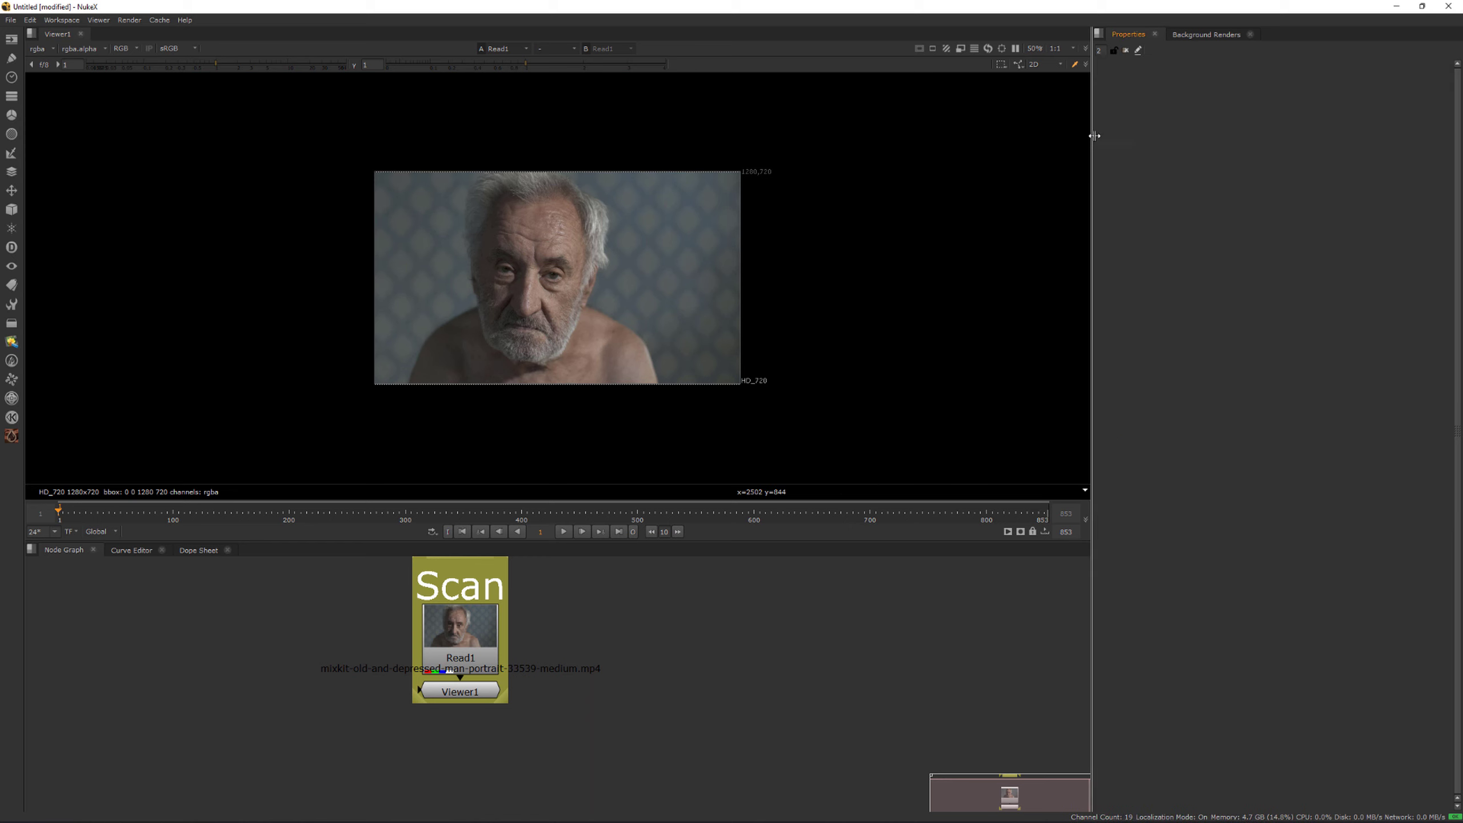
{"action": "left_click_drag", "start_coordinate": [1094, 135], "coordinate": [1122, 138]}
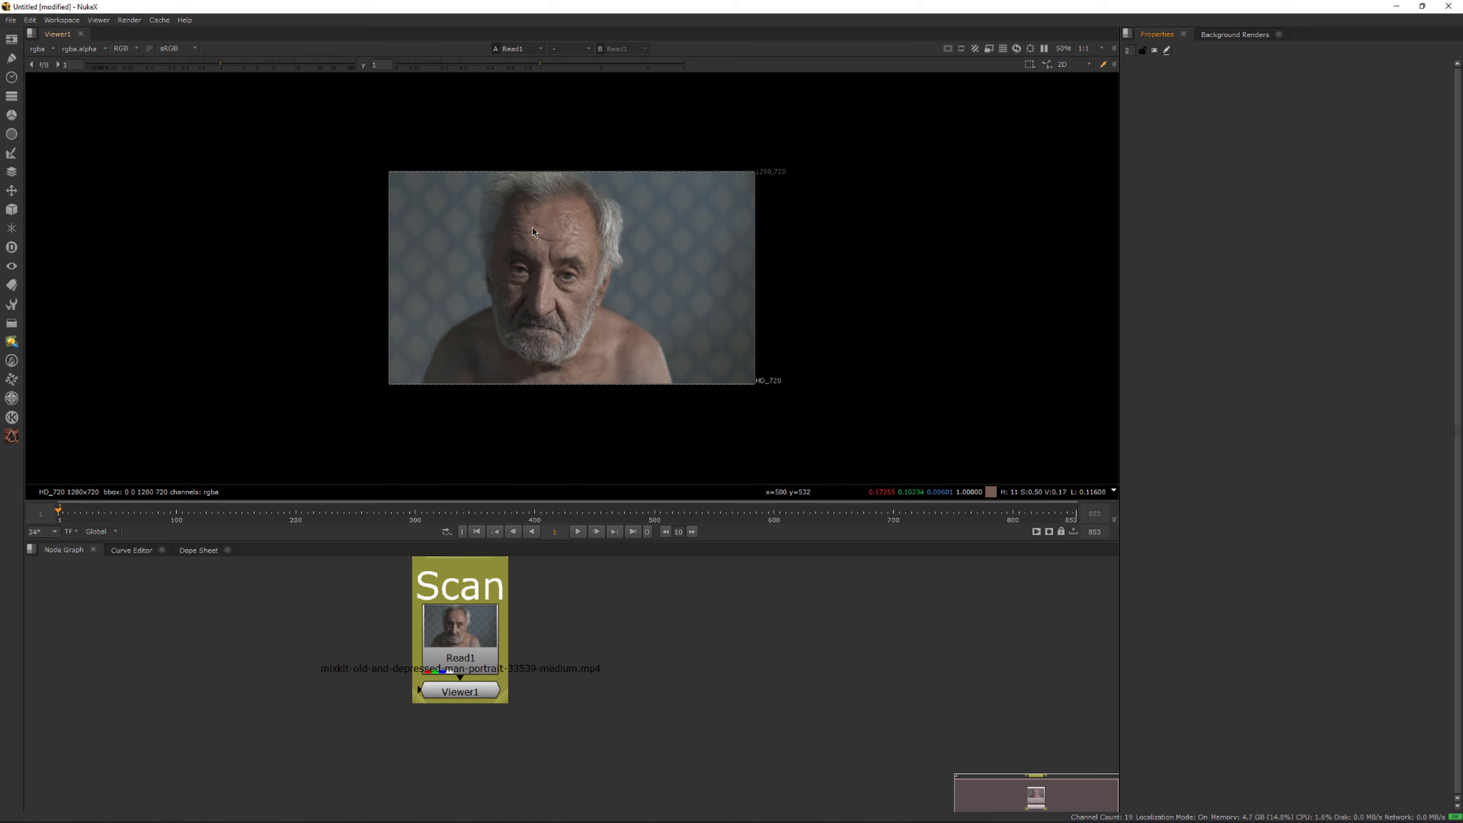
Step: Examine the man's forehead, eyes and skin texture in the footage at several magnifications
{"action": "scroll", "coordinate": [532, 220], "scroll_direction": "up", "scroll_amount": 1}
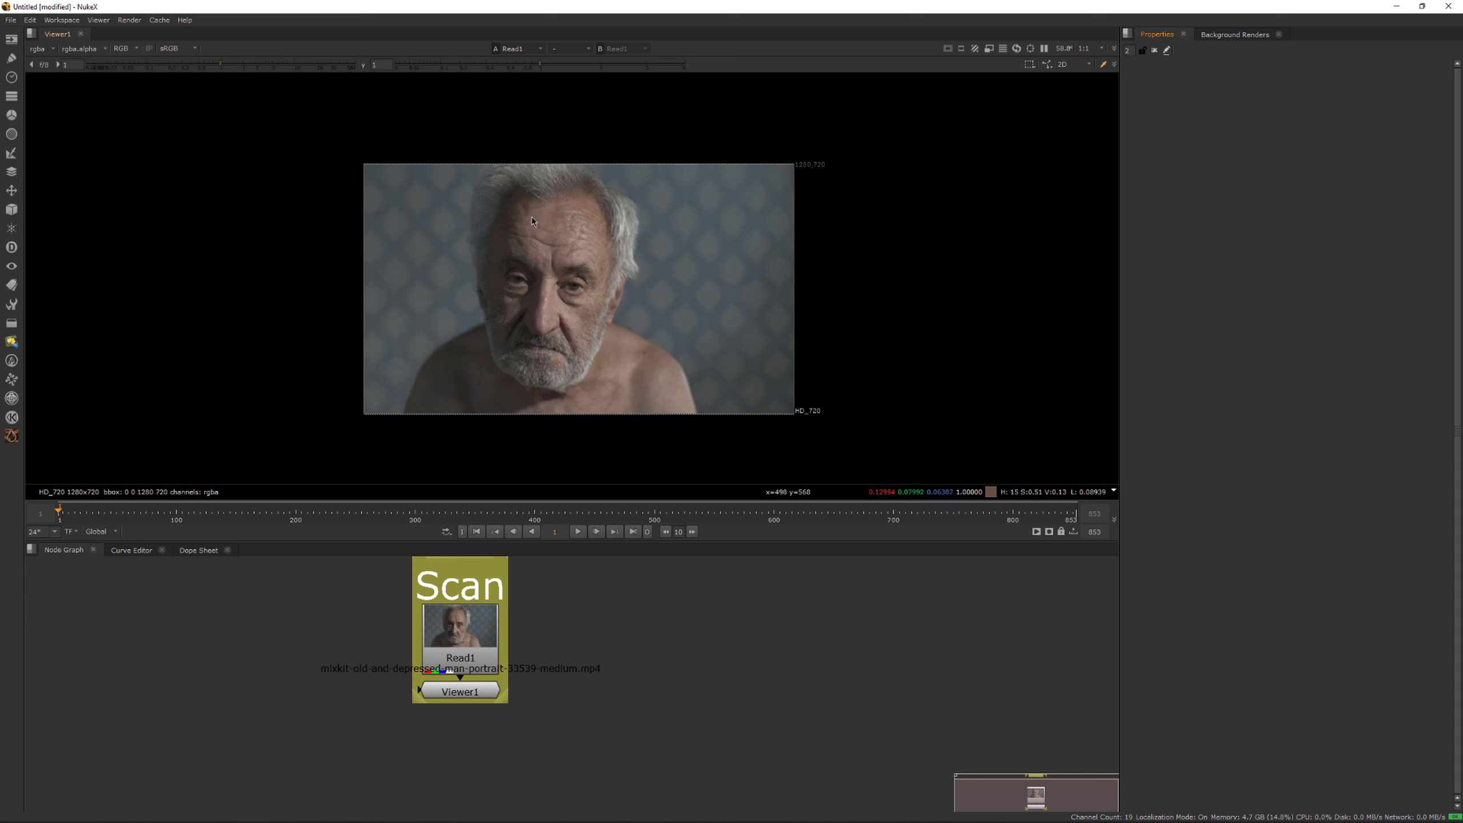
{"action": "scroll", "coordinate": [541, 240], "scroll_direction": "up", "scroll_amount": 1}
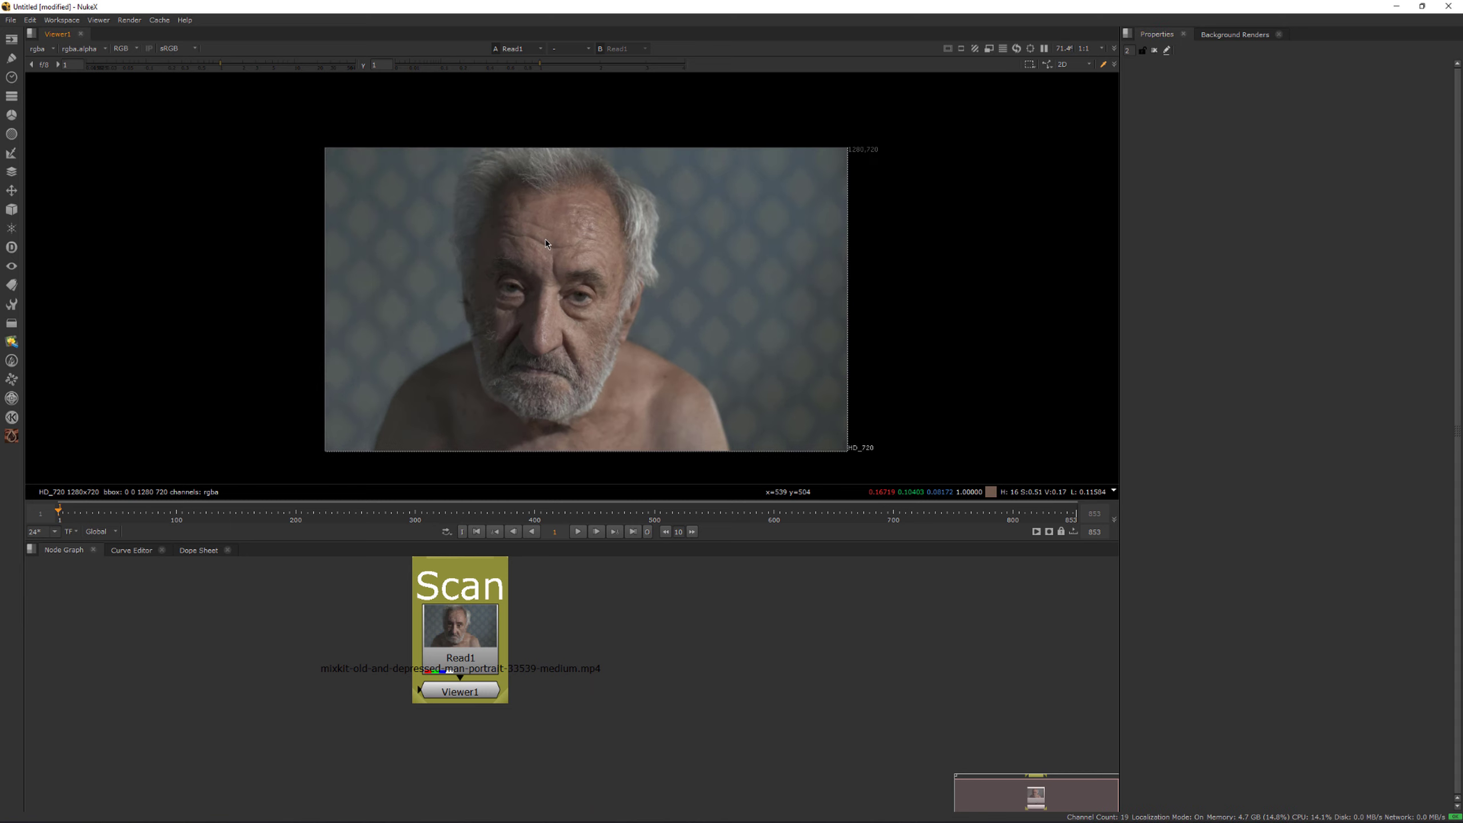
{"action": "left_click_drag", "start_coordinate": [575, 209], "coordinate": [604, 248]}
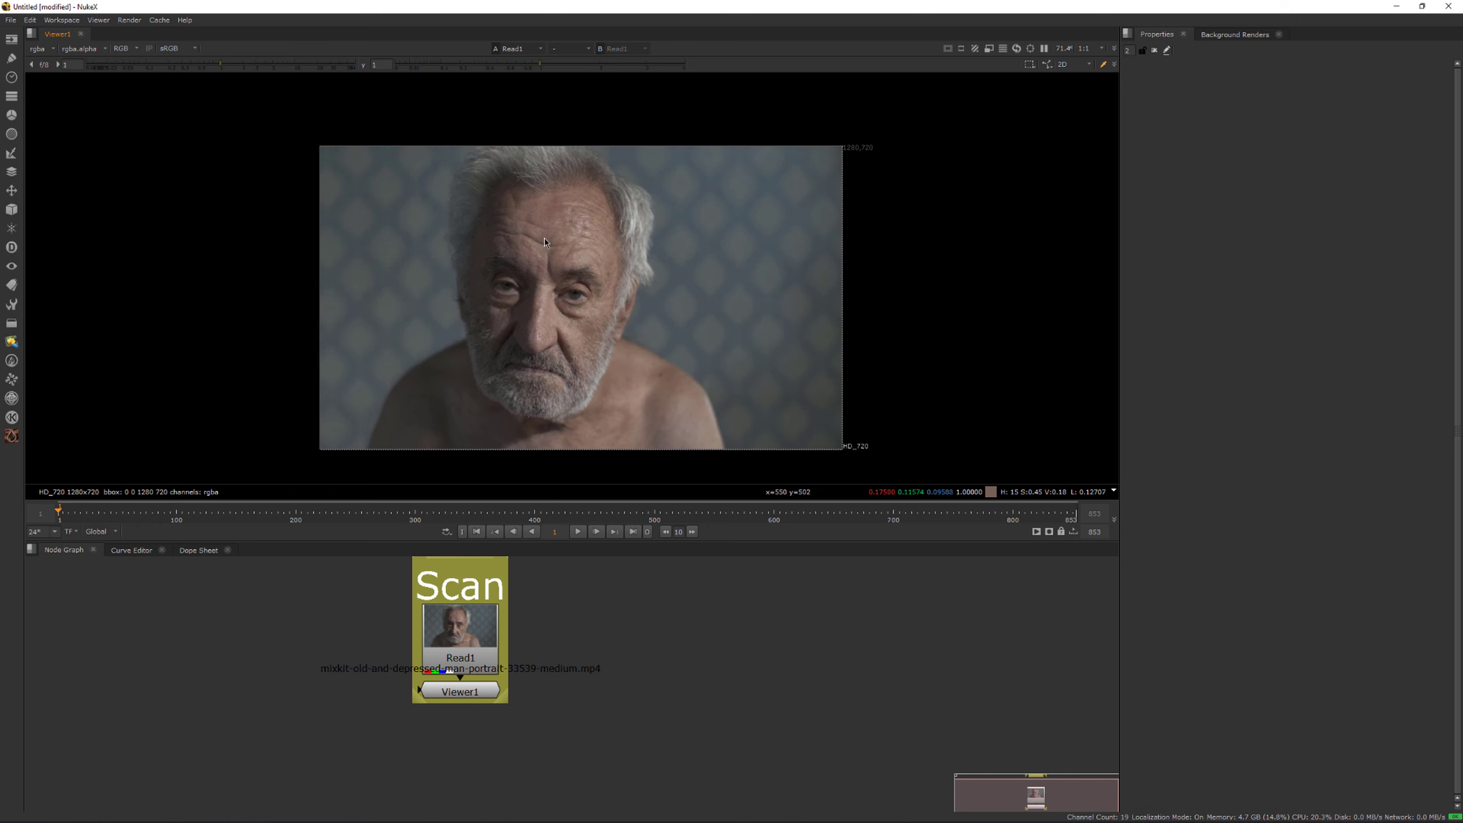
{"action": "scroll", "coordinate": [544, 241], "scroll_direction": "up", "scroll_amount": 4}
{"action": "middle_click_drag", "start_coordinate": [551, 243], "coordinate": [559, 257]}
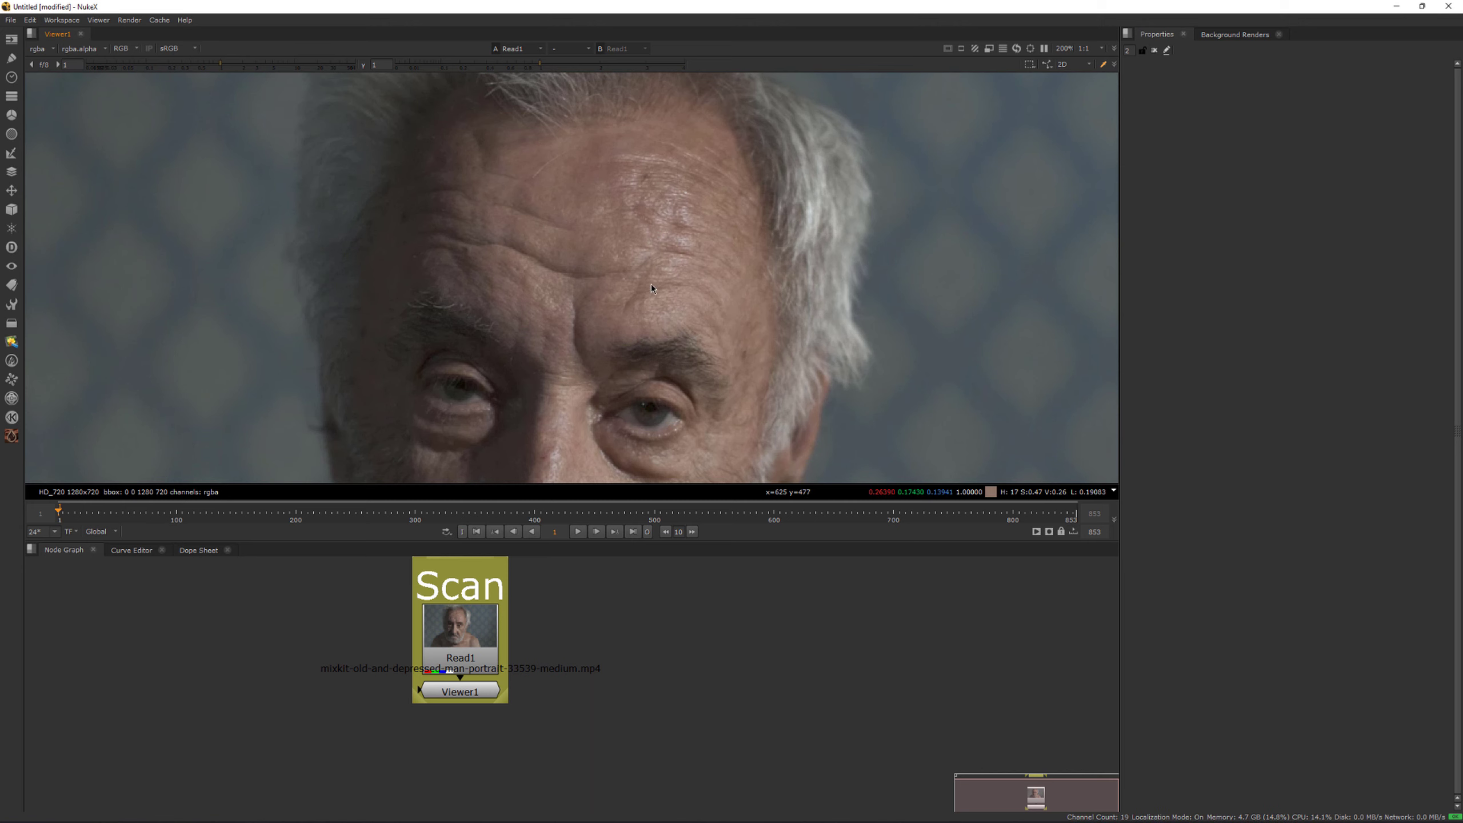
{"action": "middle_click_drag", "start_coordinate": [677, 274], "coordinate": [698, 112]}
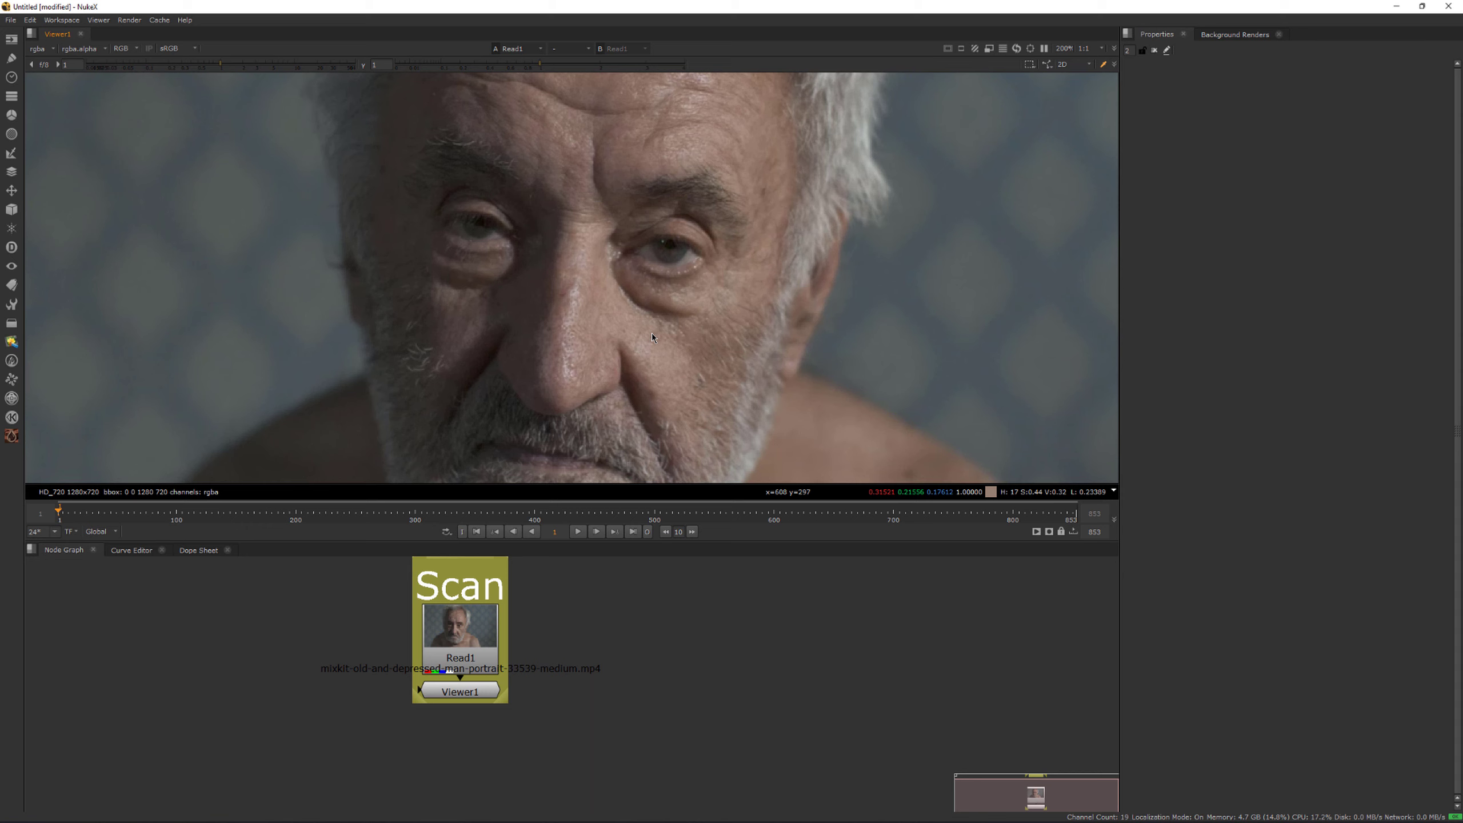
{"action": "middle_click_drag", "start_coordinate": [641, 146], "coordinate": [636, 248]}
{"action": "scroll", "coordinate": [637, 226], "scroll_direction": "down", "scroll_amount": 2}
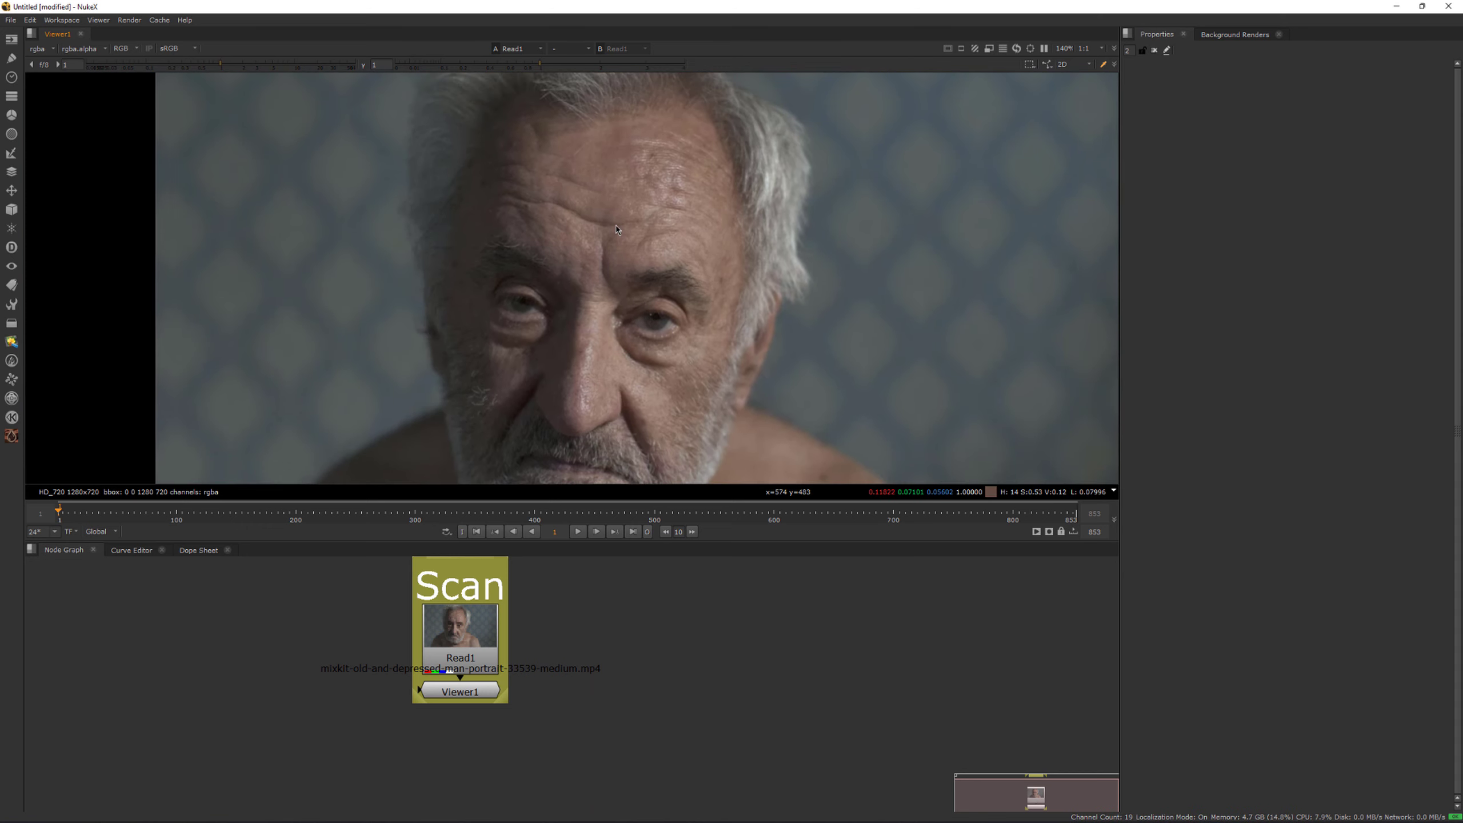
{"action": "left_click_drag", "start_coordinate": [525, 183], "coordinate": [651, 238], "text": "ctrl+shift"}
{"action": "left_click", "coordinate": [646, 230], "text": "ctrl"}
{"action": "left_click", "coordinate": [589, 179], "text": "ctrl"}
{"action": "left_click_drag", "start_coordinate": [620, 232], "coordinate": [623, 233]}
{"action": "middle_click_drag", "start_coordinate": [604, 244], "coordinate": [609, 194]}
{"action": "scroll", "coordinate": [609, 198], "scroll_direction": "down", "scroll_amount": 2}
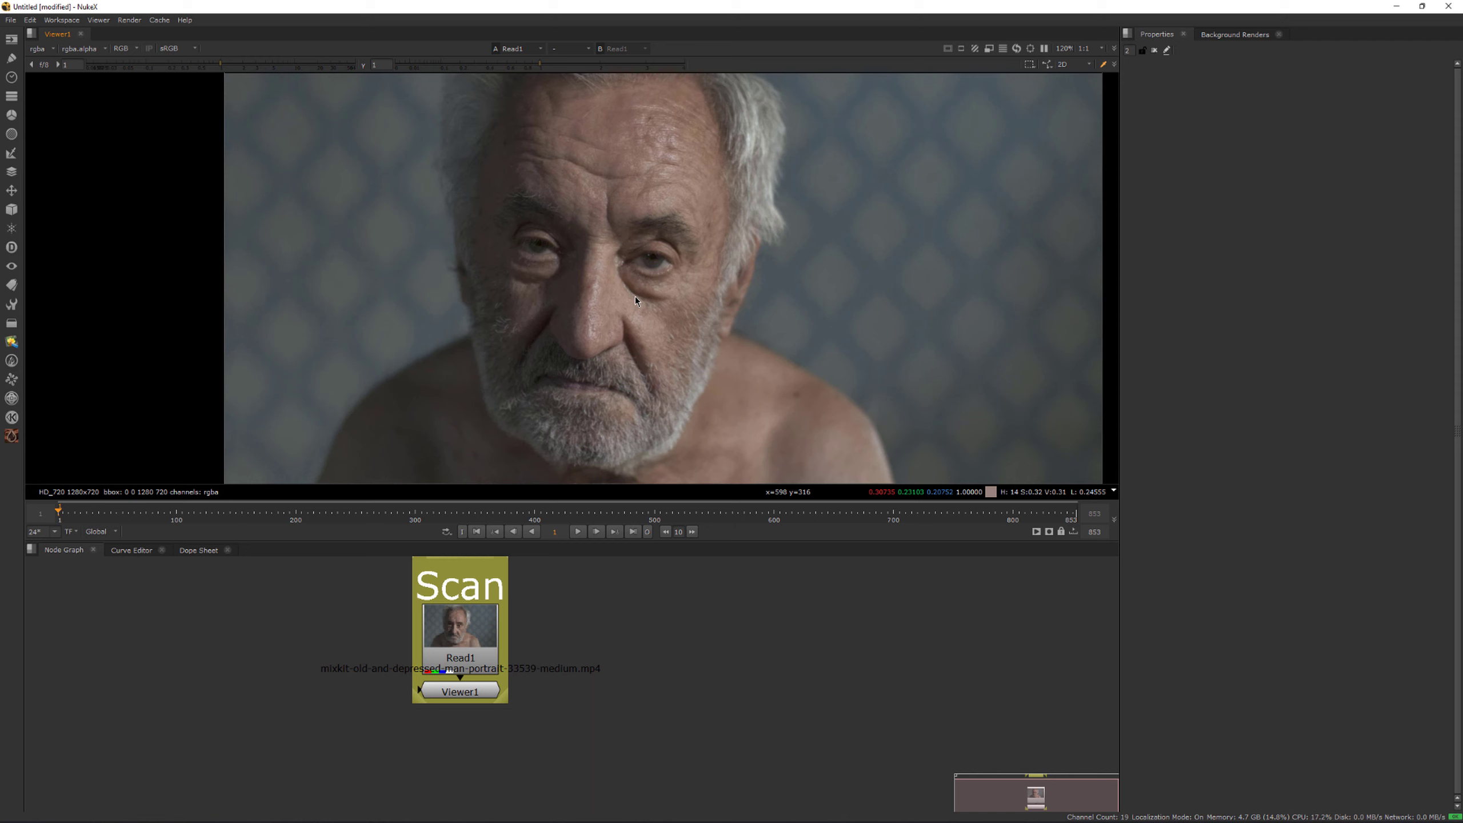
{"action": "scroll", "coordinate": [636, 296], "scroll_direction": "down", "scroll_amount": 1}
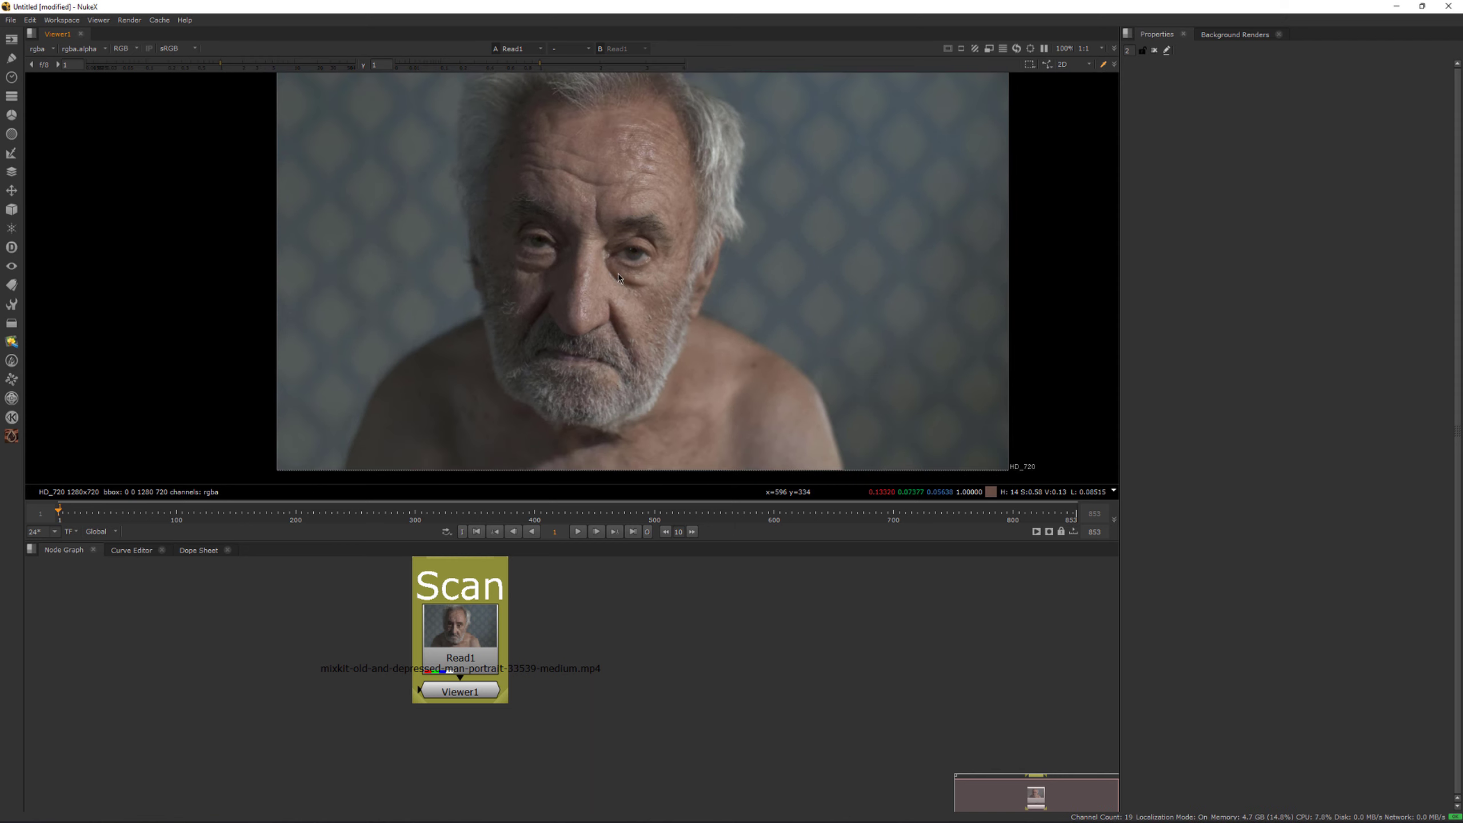
{"action": "scroll", "coordinate": [590, 321], "scroll_direction": "down", "scroll_amount": 1}
{"action": "scroll", "coordinate": [583, 235], "scroll_direction": "up", "scroll_amount": 5}
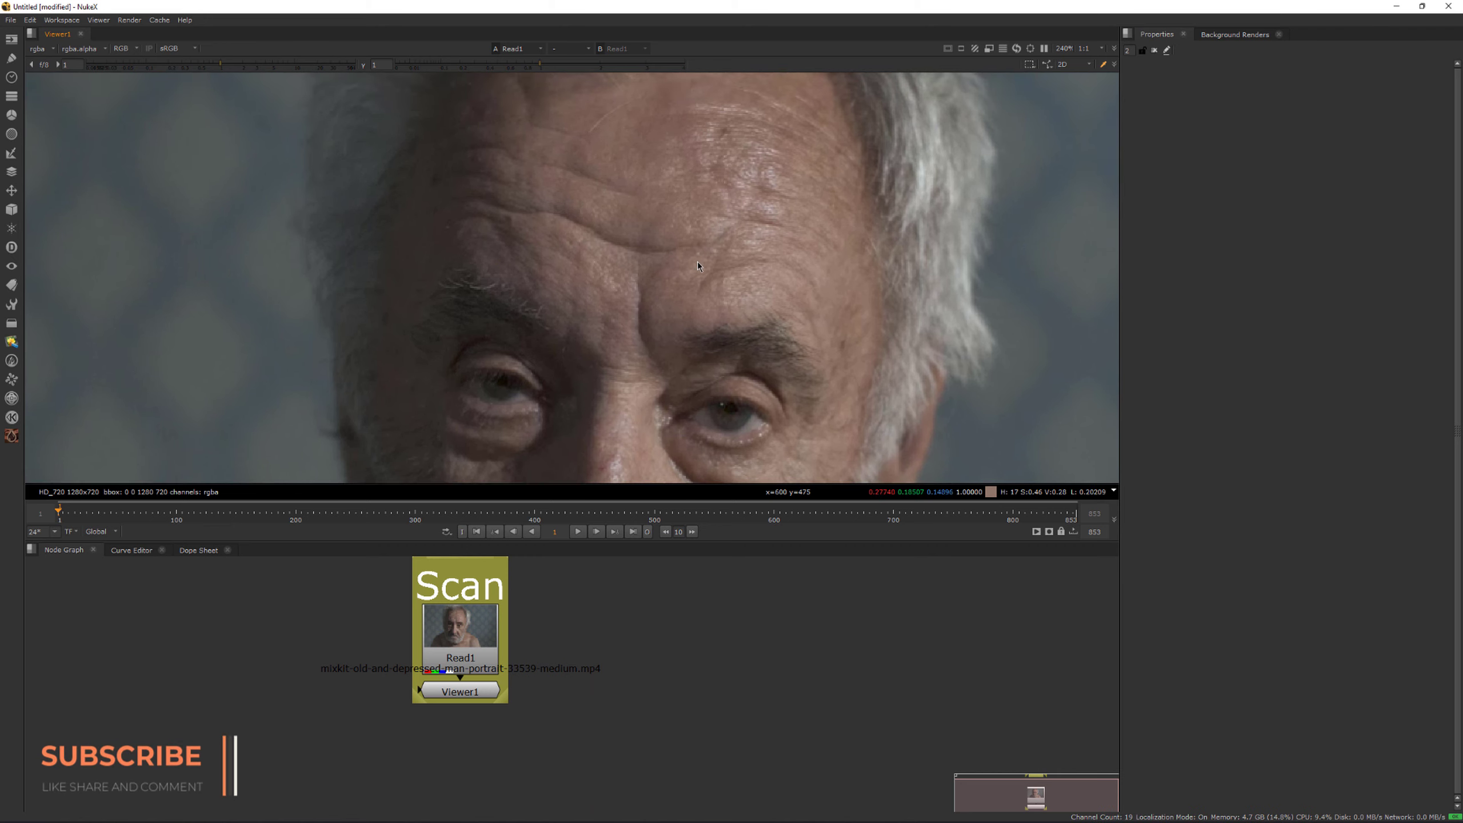
{"action": "scroll", "coordinate": [692, 248], "scroll_direction": "down", "scroll_amount": 2}
{"action": "middle_click_drag", "start_coordinate": [523, 613], "coordinate": [545, 650]}
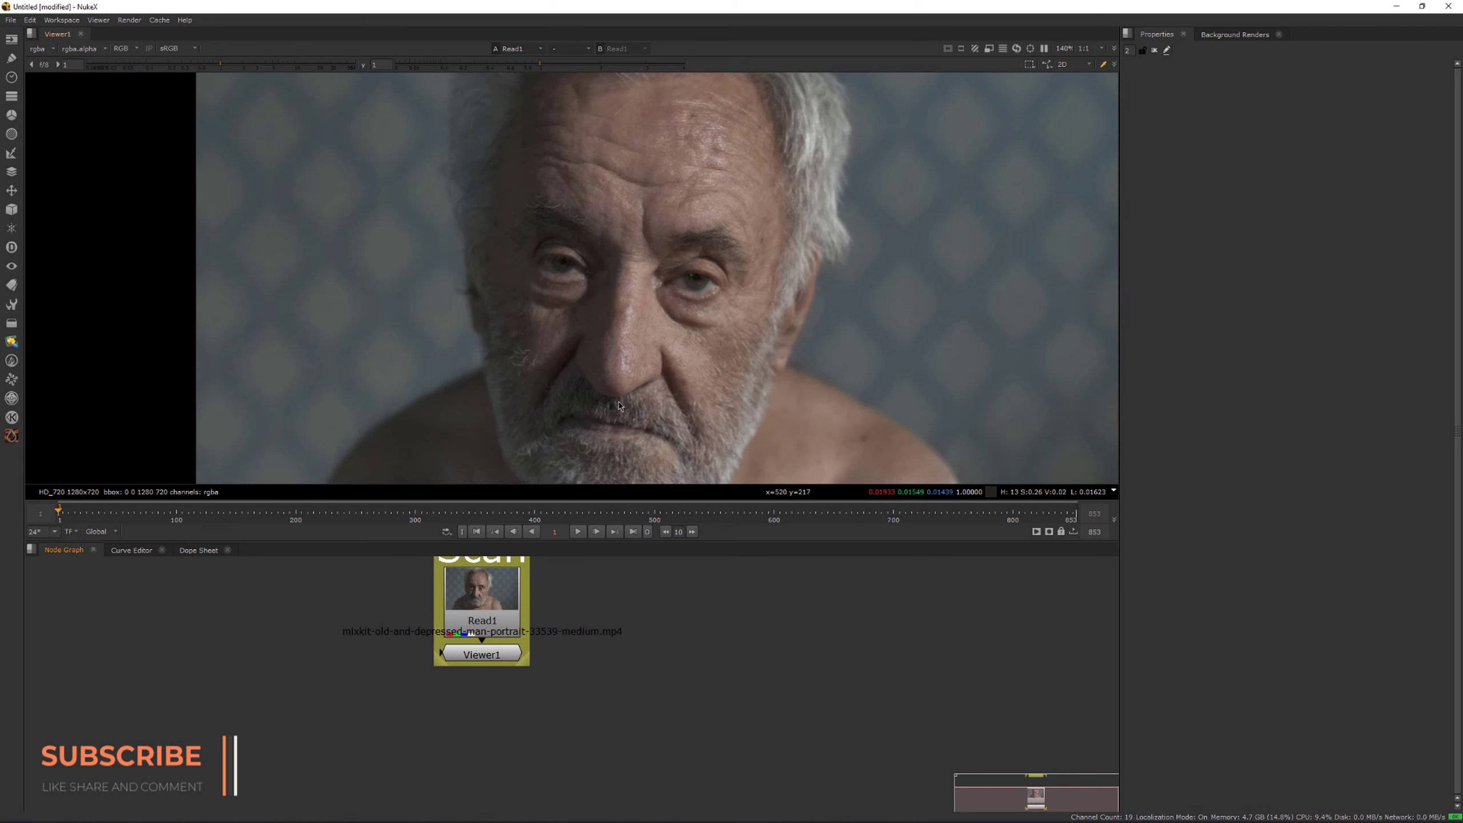
{"action": "scroll", "coordinate": [651, 311], "scroll_direction": "down", "scroll_amount": 3}
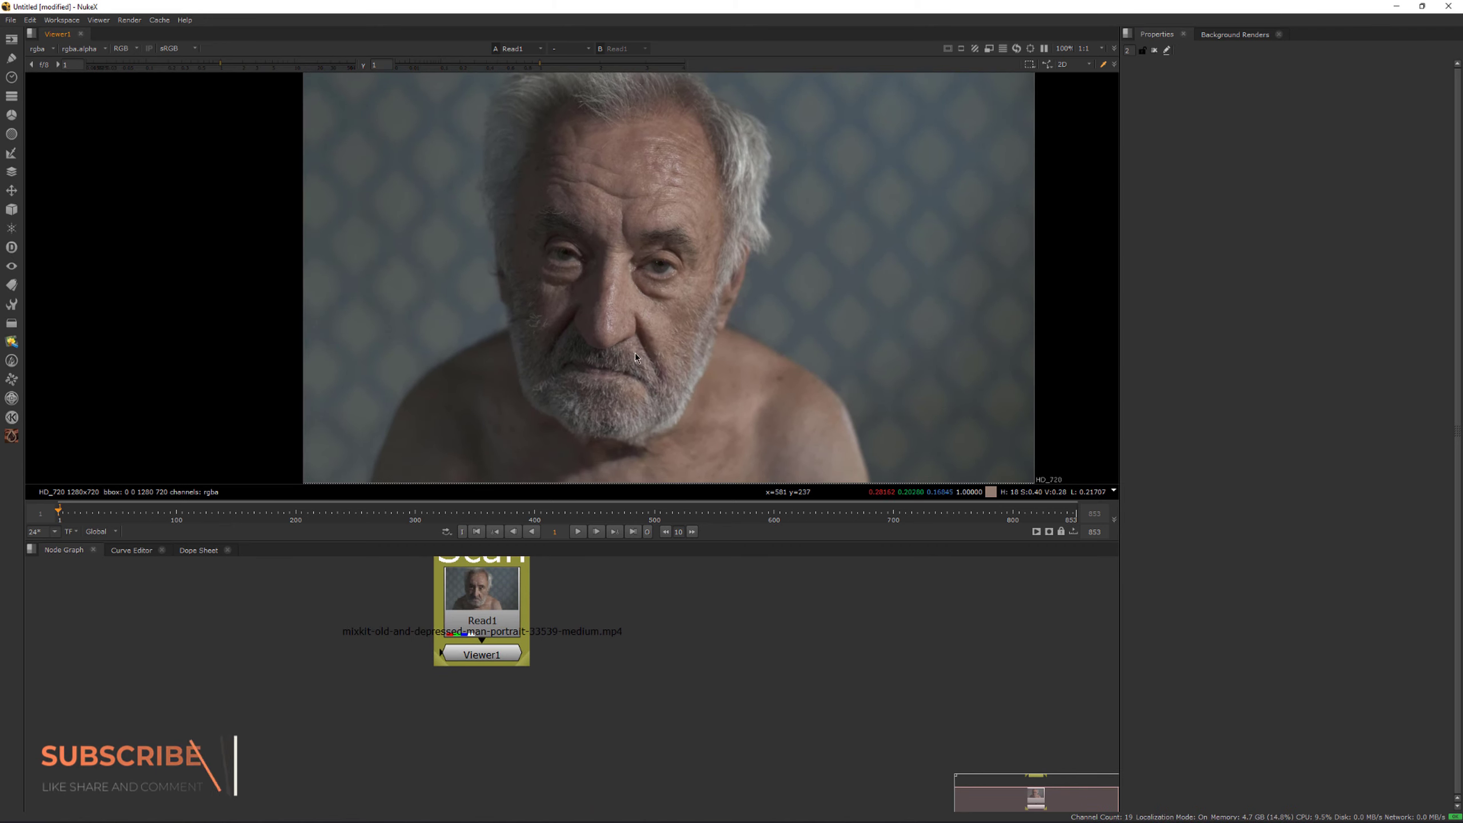
Step: Move the Viewer1 node well below Read1 to free up space beneath the Scan backdrop
{"action": "middle_click_drag", "start_coordinate": [535, 671], "coordinate": [521, 644]}
{"action": "left_click_drag", "start_coordinate": [521, 645], "coordinate": [511, 818]}
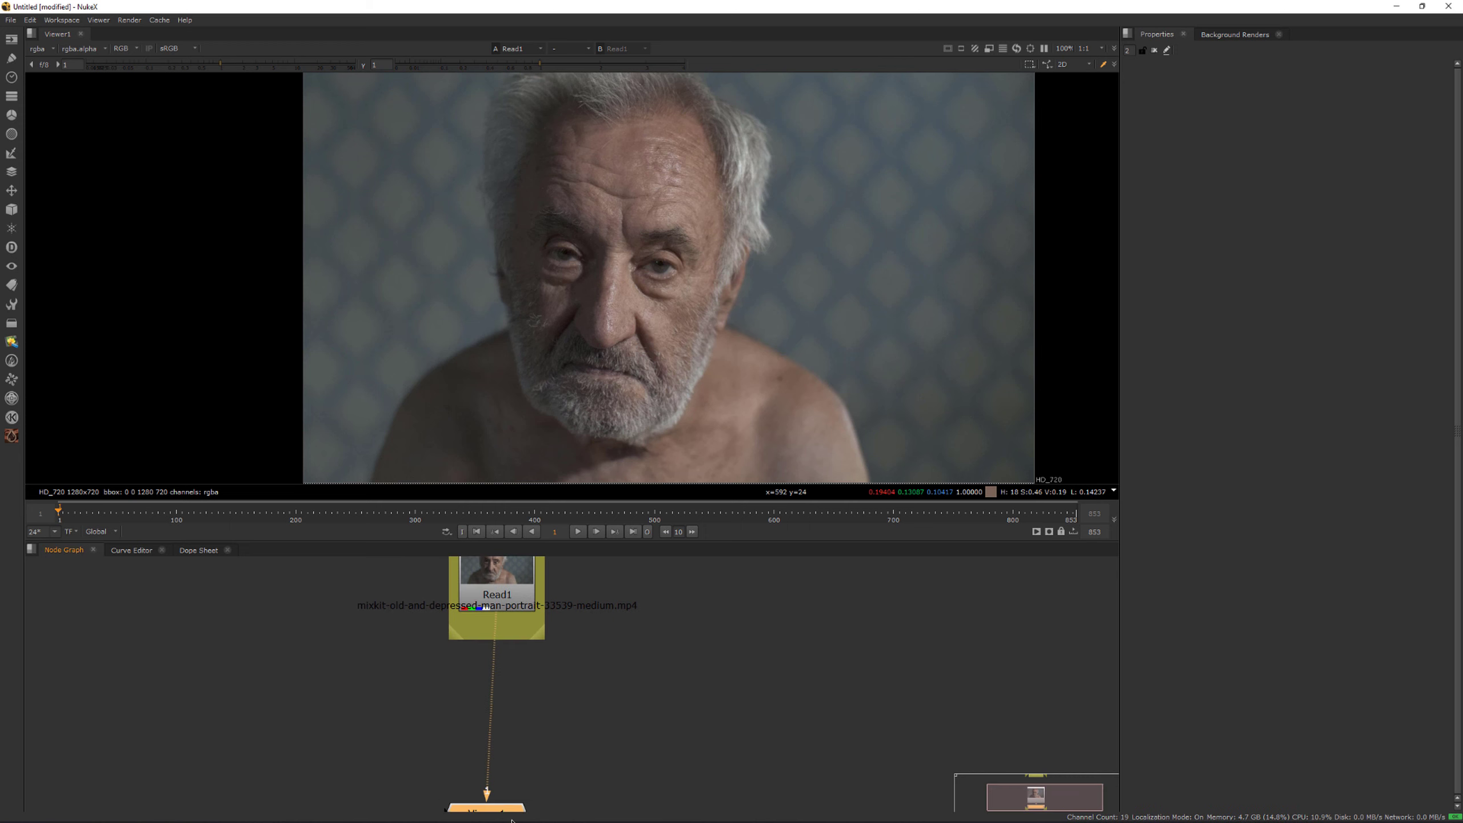
{"action": "middle_click_drag", "start_coordinate": [598, 696], "coordinate": [594, 773]}
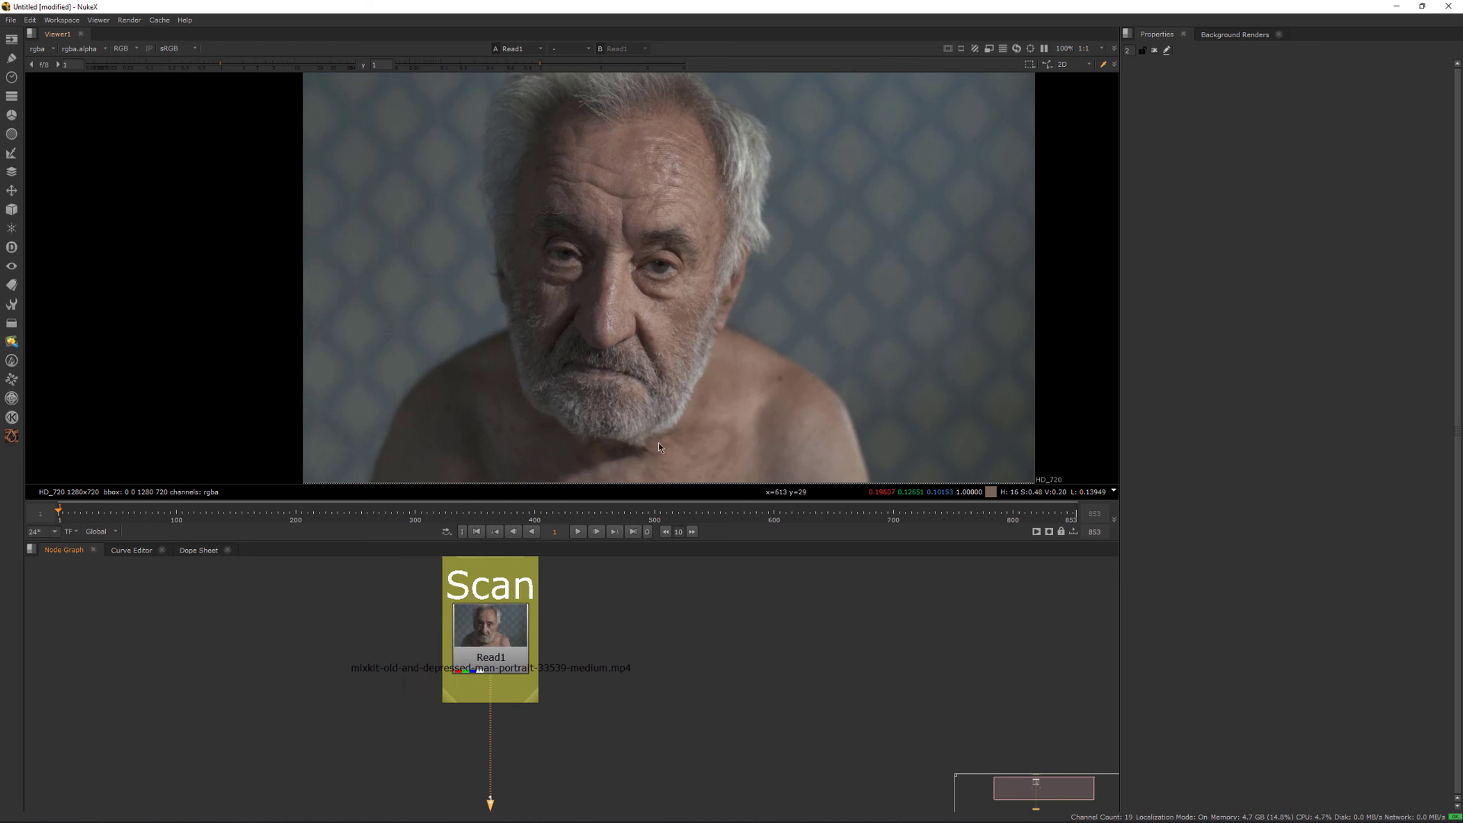
Step: Inspect the face up close, check the blue channel of the face and background for noise, and return to full colour
{"action": "scroll", "coordinate": [689, 391], "scroll_direction": "up", "scroll_amount": 5}
{"action": "middle_click_drag", "start_coordinate": [661, 288], "coordinate": [659, 359]}
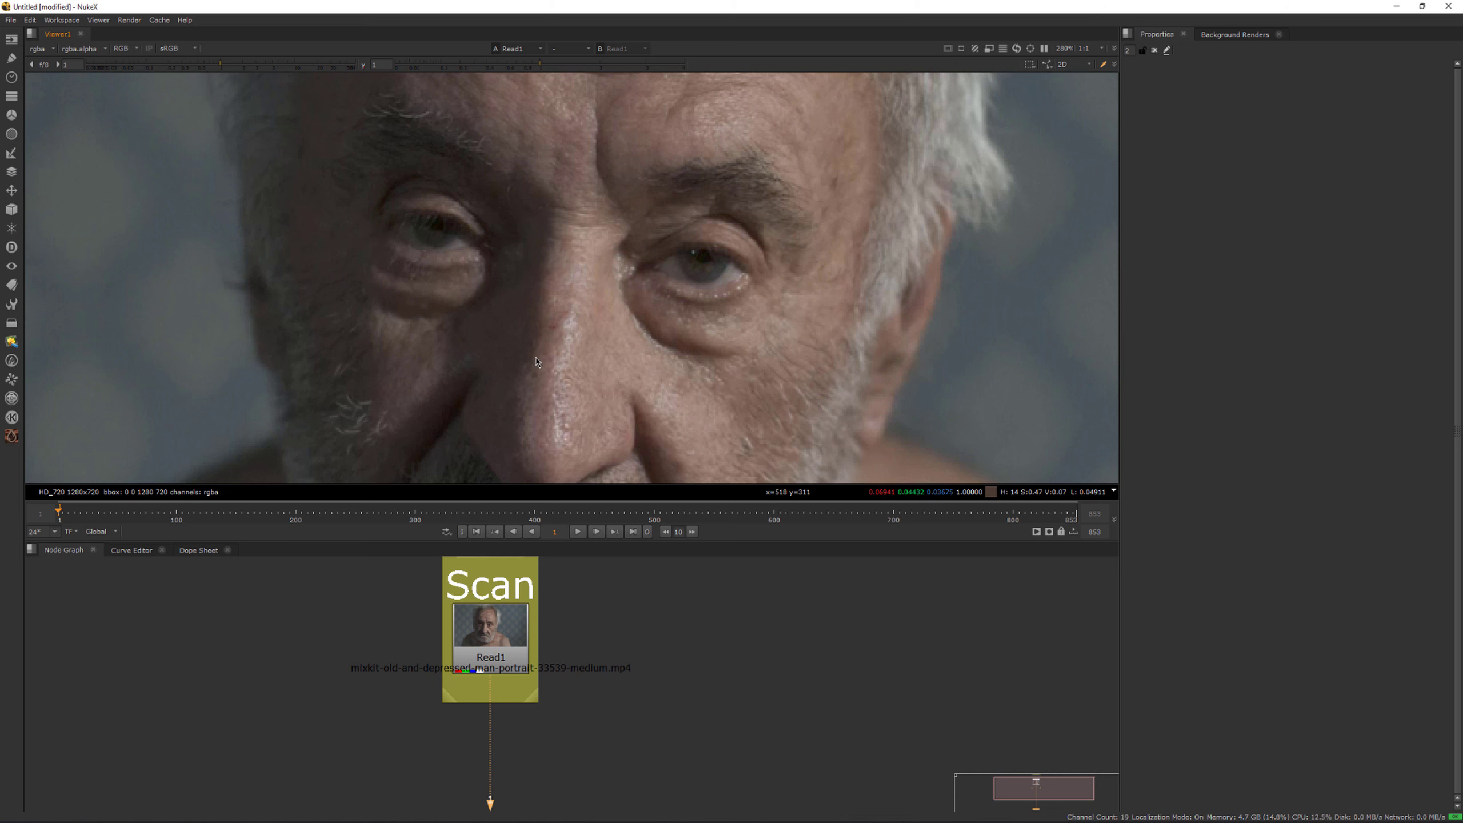
{"action": "scroll", "coordinate": [535, 361], "scroll_direction": "down", "scroll_amount": 1}
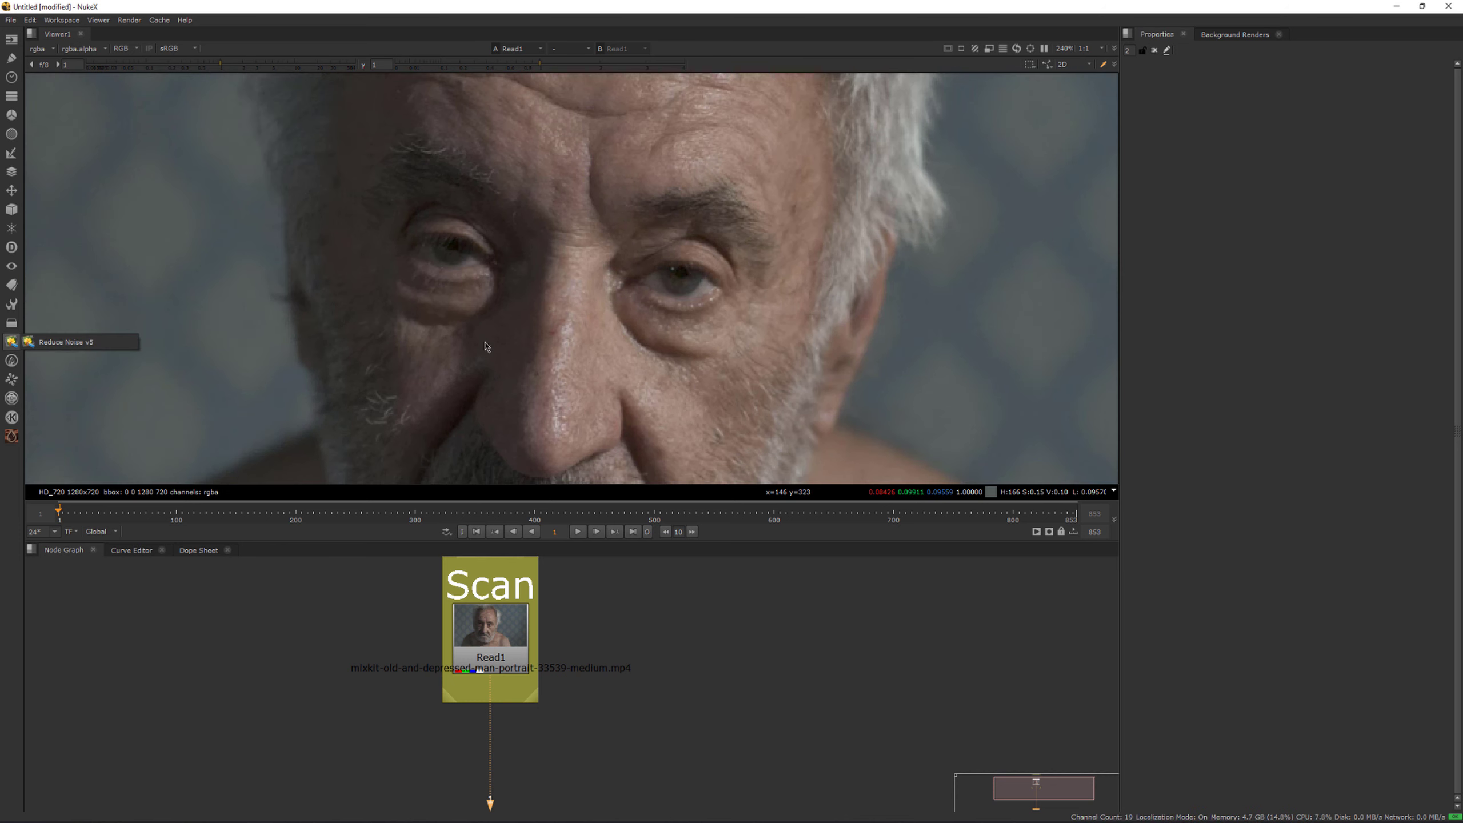
{"action": "middle_click_drag", "start_coordinate": [664, 235], "coordinate": [712, 218]}
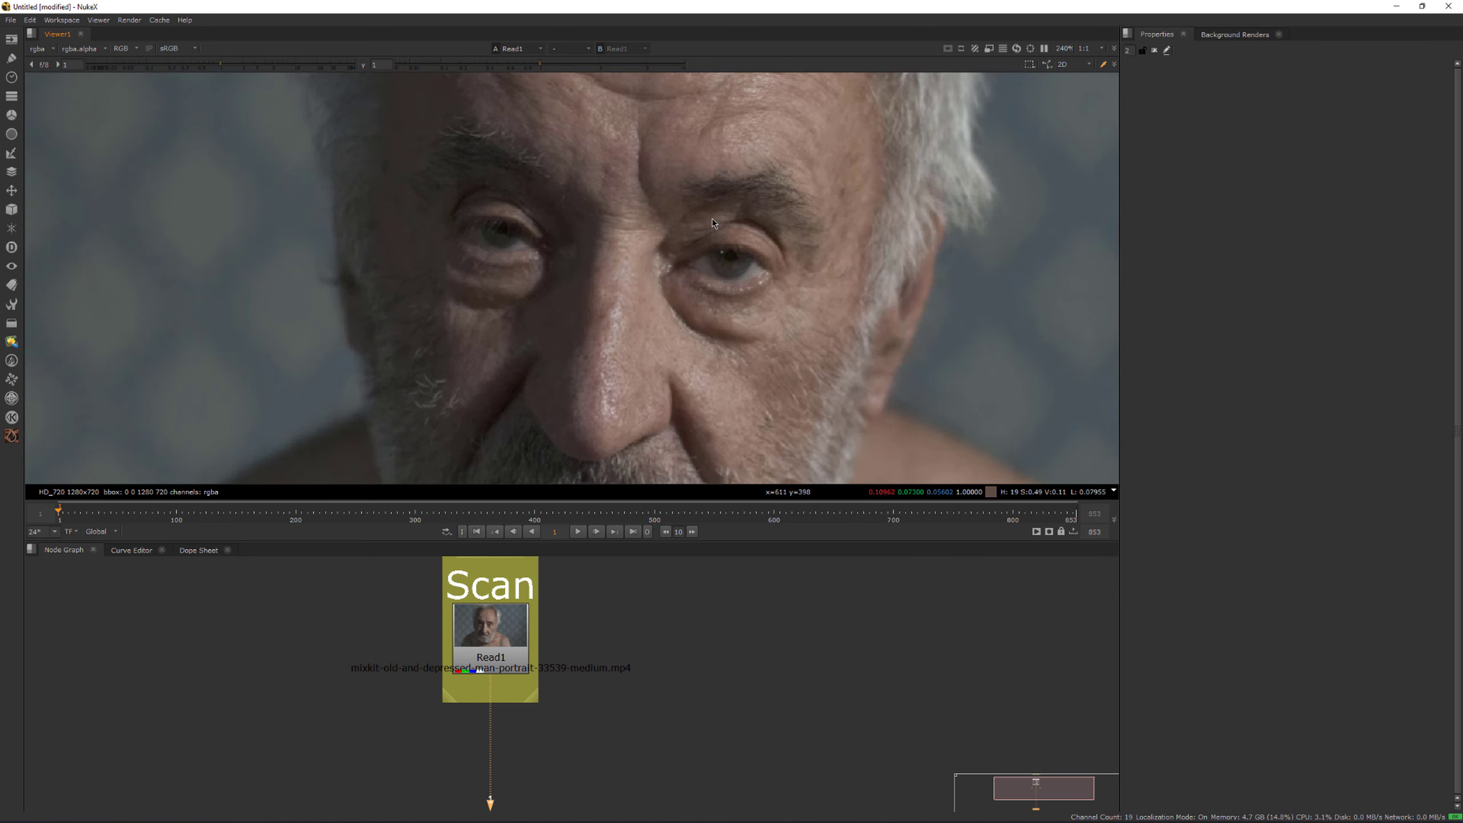
{"action": "scroll", "coordinate": [676, 344], "scroll_direction": "down", "scroll_amount": 5}
{"action": "middle_click_drag", "start_coordinate": [685, 324], "coordinate": [653, 424]}
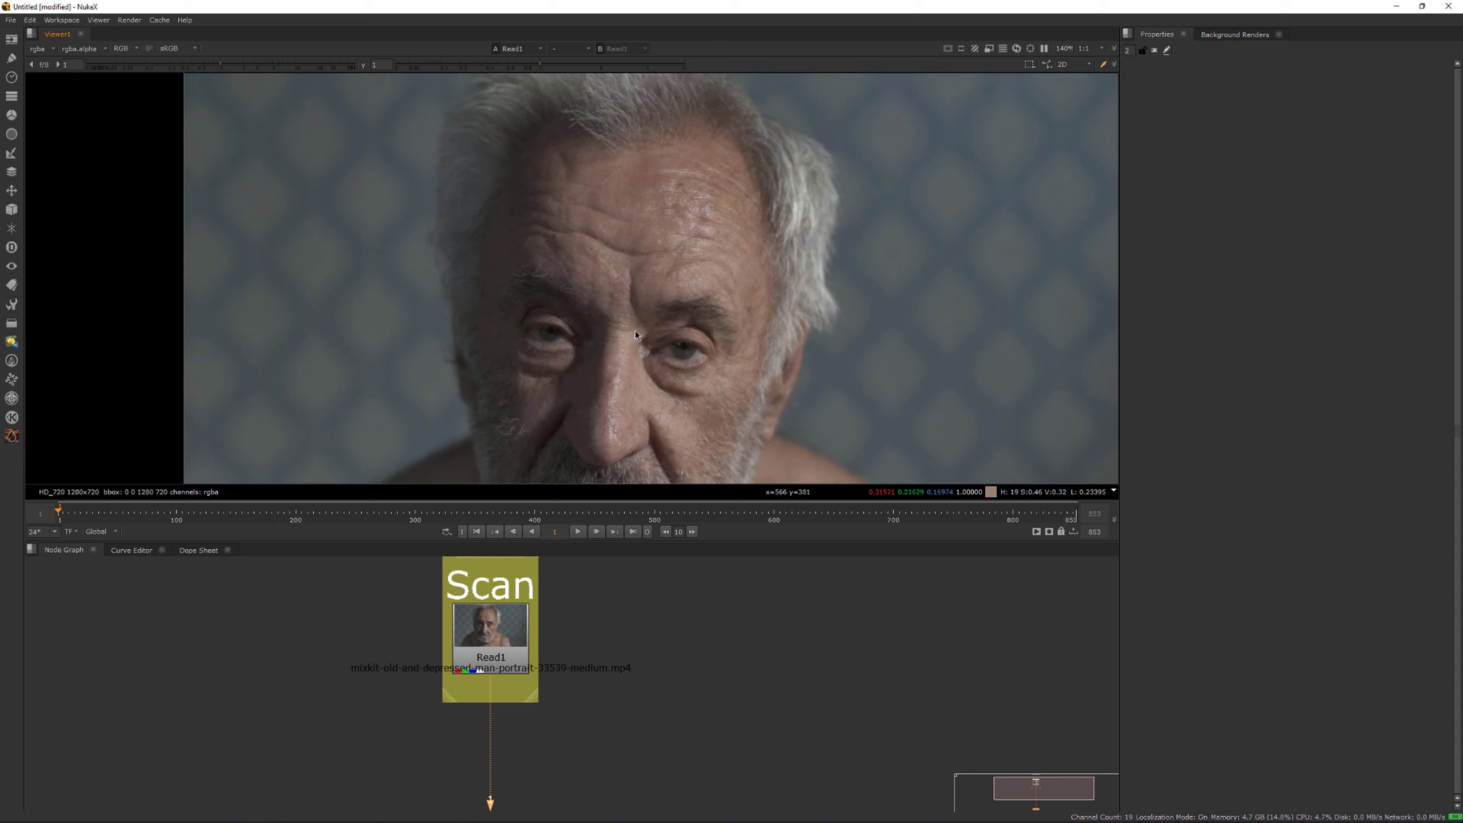
{"action": "middle_click_drag", "start_coordinate": [631, 323], "coordinate": [615, 296]}
{"action": "key", "text": "b"}
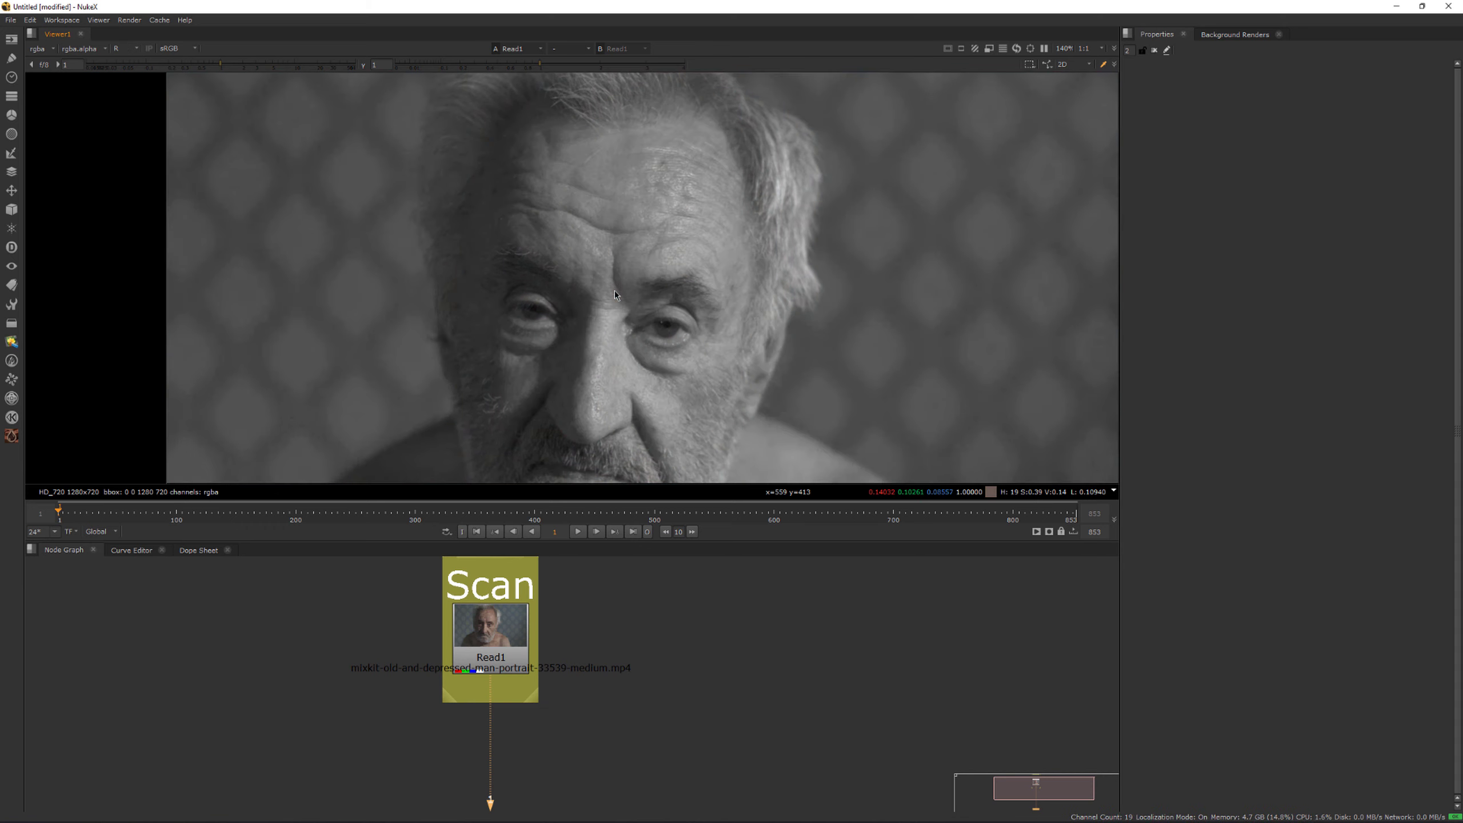
{"action": "middle_click_drag", "start_coordinate": [469, 386], "coordinate": [603, 192]}
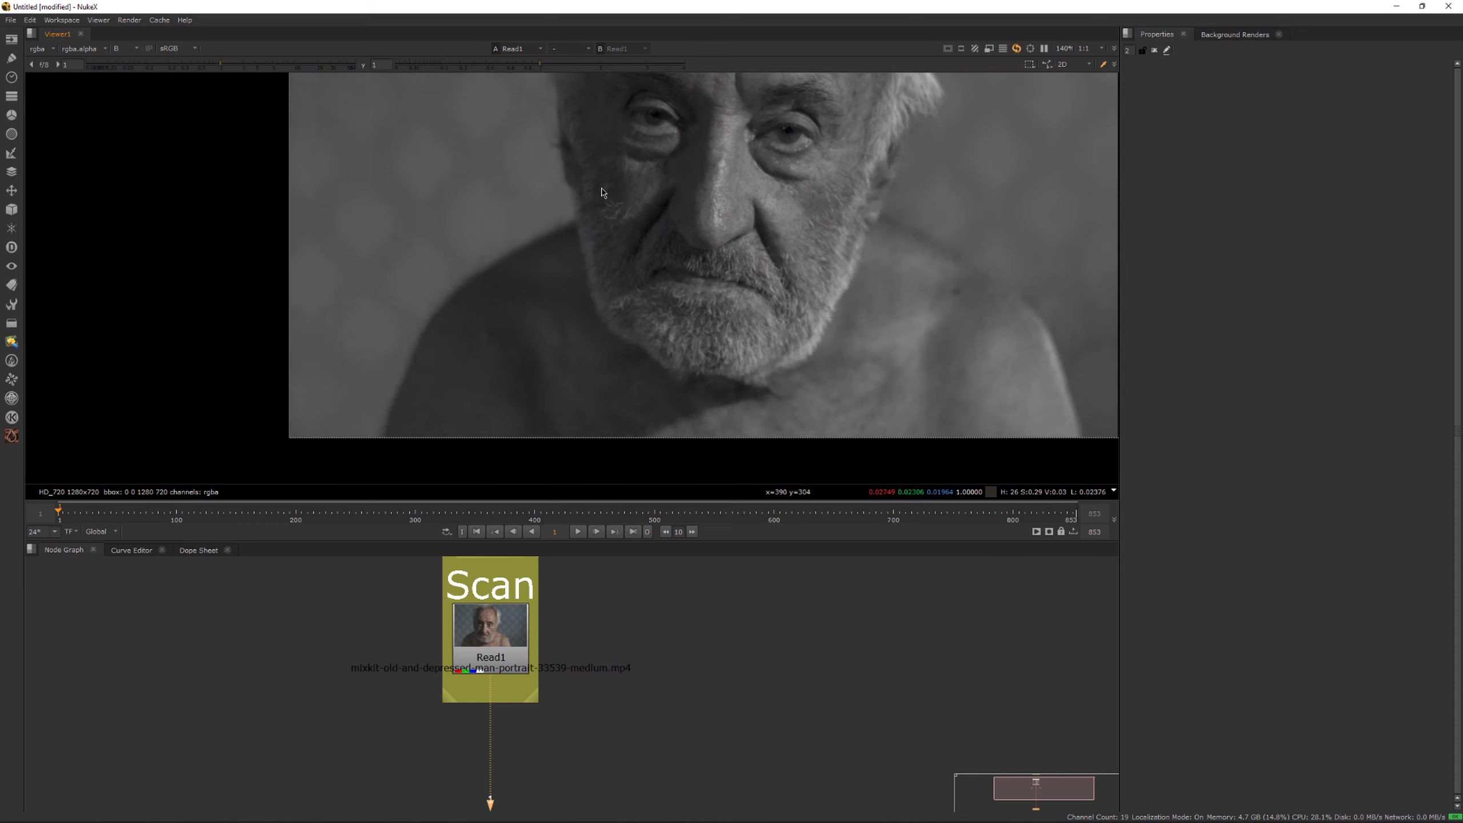
{"action": "scroll", "coordinate": [418, 258], "scroll_direction": "up", "scroll_amount": 10}
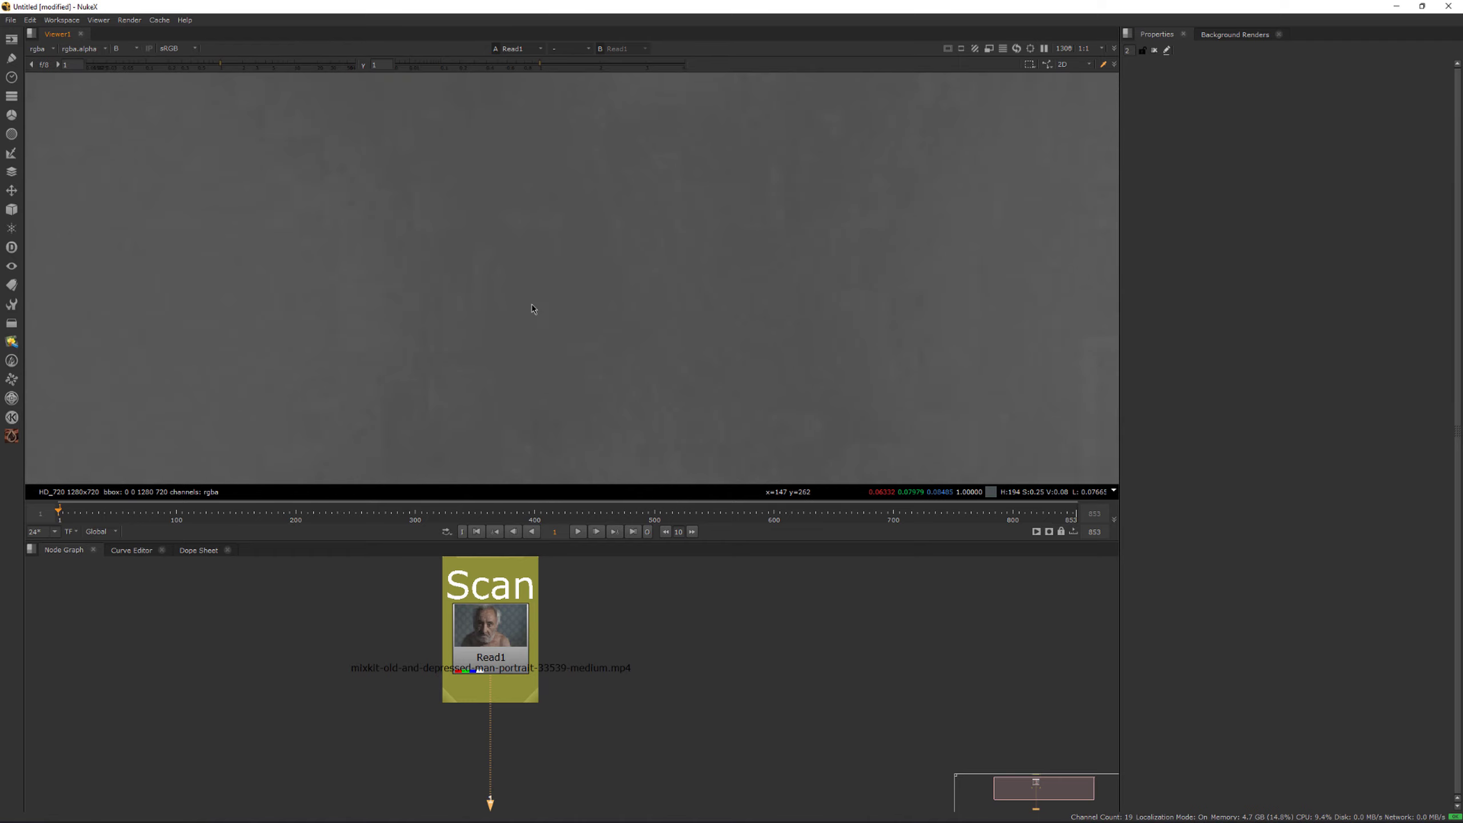
{"action": "middle_click_drag", "start_coordinate": [785, 325], "coordinate": [543, 392]}
{"action": "left_click_drag", "start_coordinate": [542, 367], "coordinate": [626, 293]}
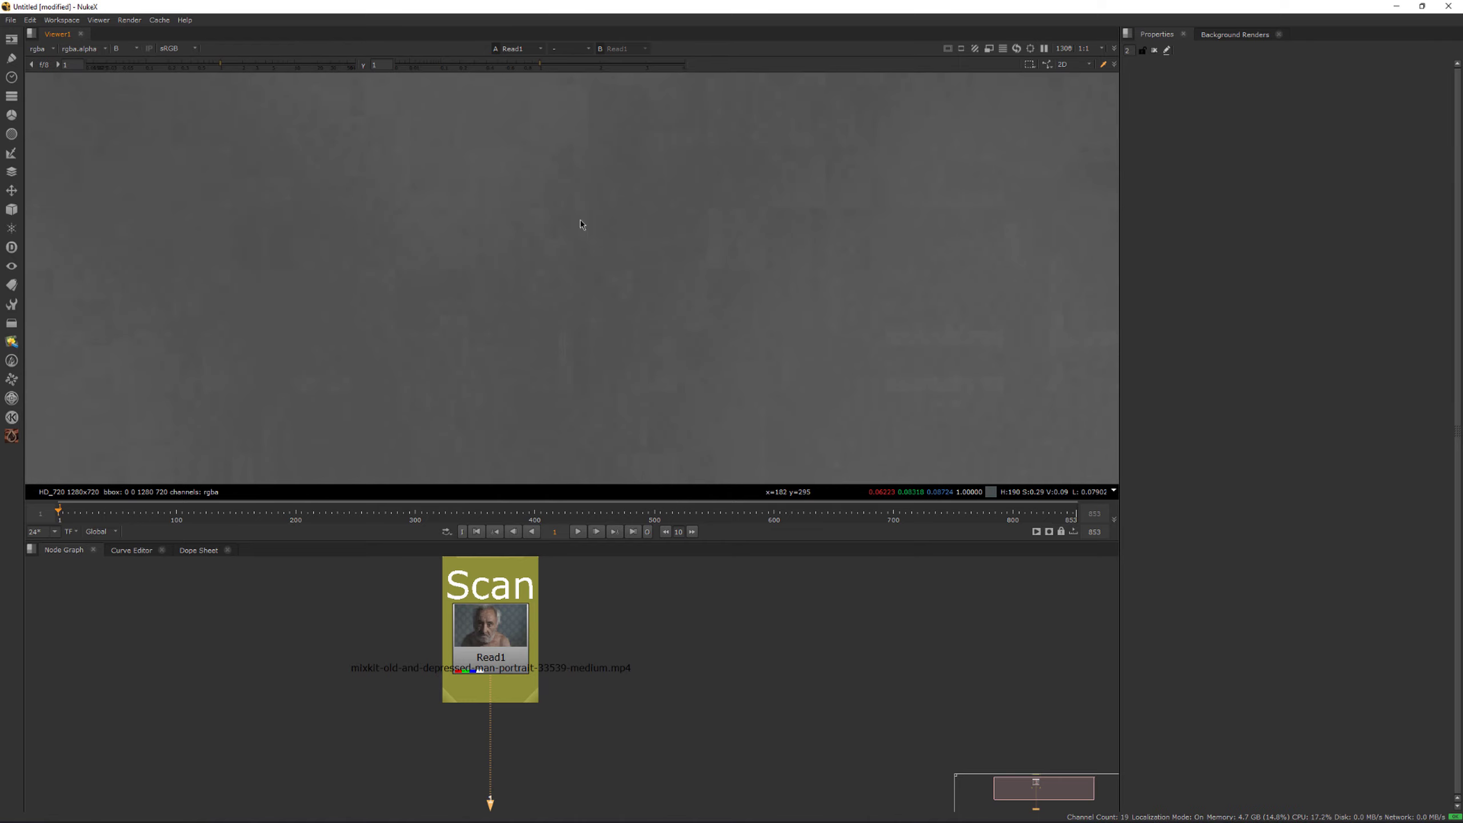
{"action": "scroll", "coordinate": [591, 231], "scroll_direction": "down", "scroll_amount": 6}
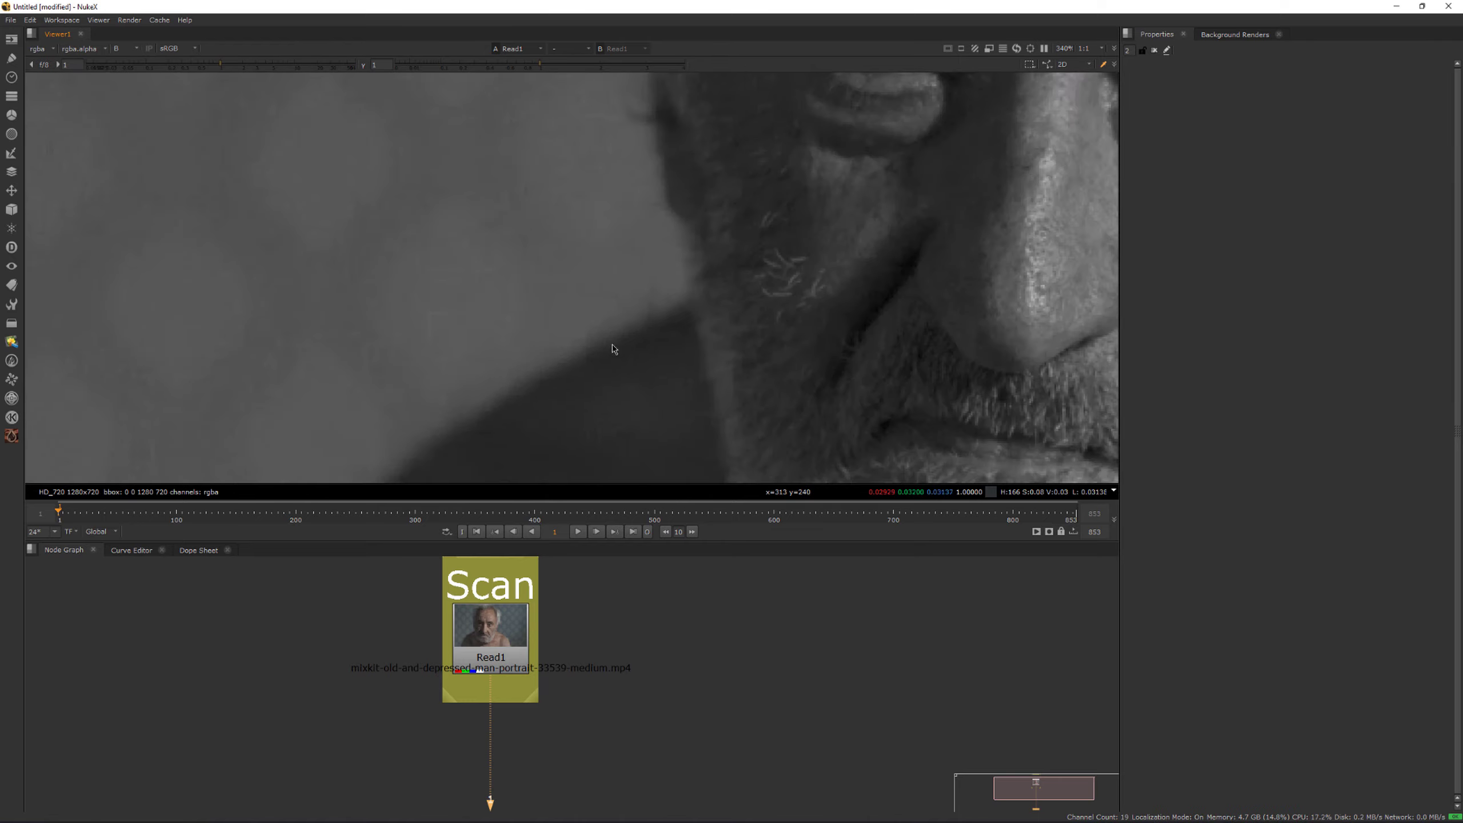
{"action": "scroll", "coordinate": [614, 343], "scroll_direction": "down", "scroll_amount": 1}
{"action": "middle_click_drag", "start_coordinate": [765, 354], "coordinate": [500, 456]}
{"action": "middle_click_drag", "start_coordinate": [519, 396], "coordinate": [548, 302]}
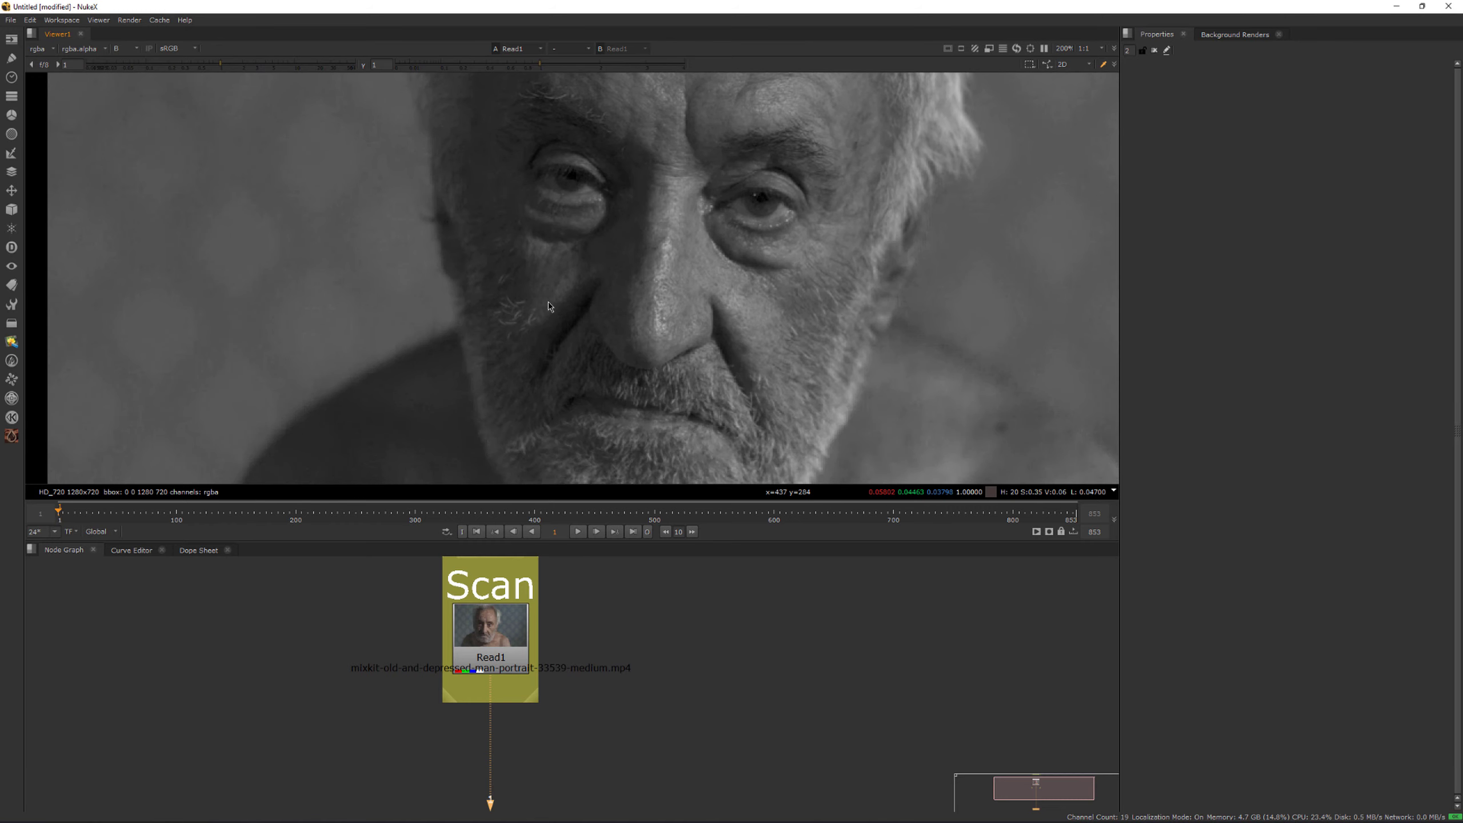
{"action": "key", "text": "b"}
Step: Fit the whole image in the viewer and add an unconnected Blur node near Read1
{"action": "middle_click_drag", "start_coordinate": [645, 279], "coordinate": [640, 205]}
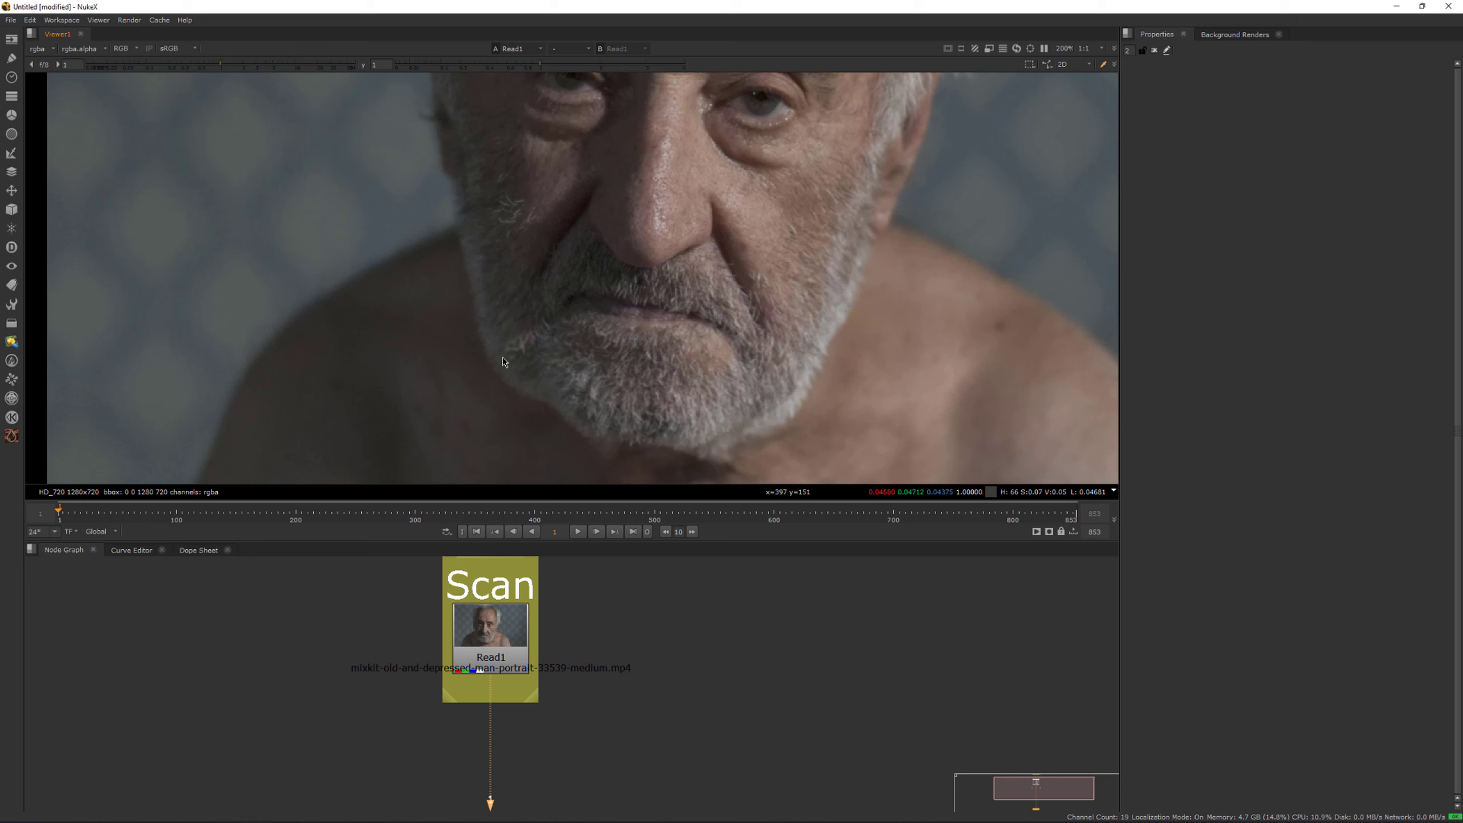
{"action": "scroll", "coordinate": [666, 400], "scroll_direction": "down", "scroll_amount": 3}
{"action": "middle_click_drag", "start_coordinate": [665, 399], "coordinate": [583, 355]}
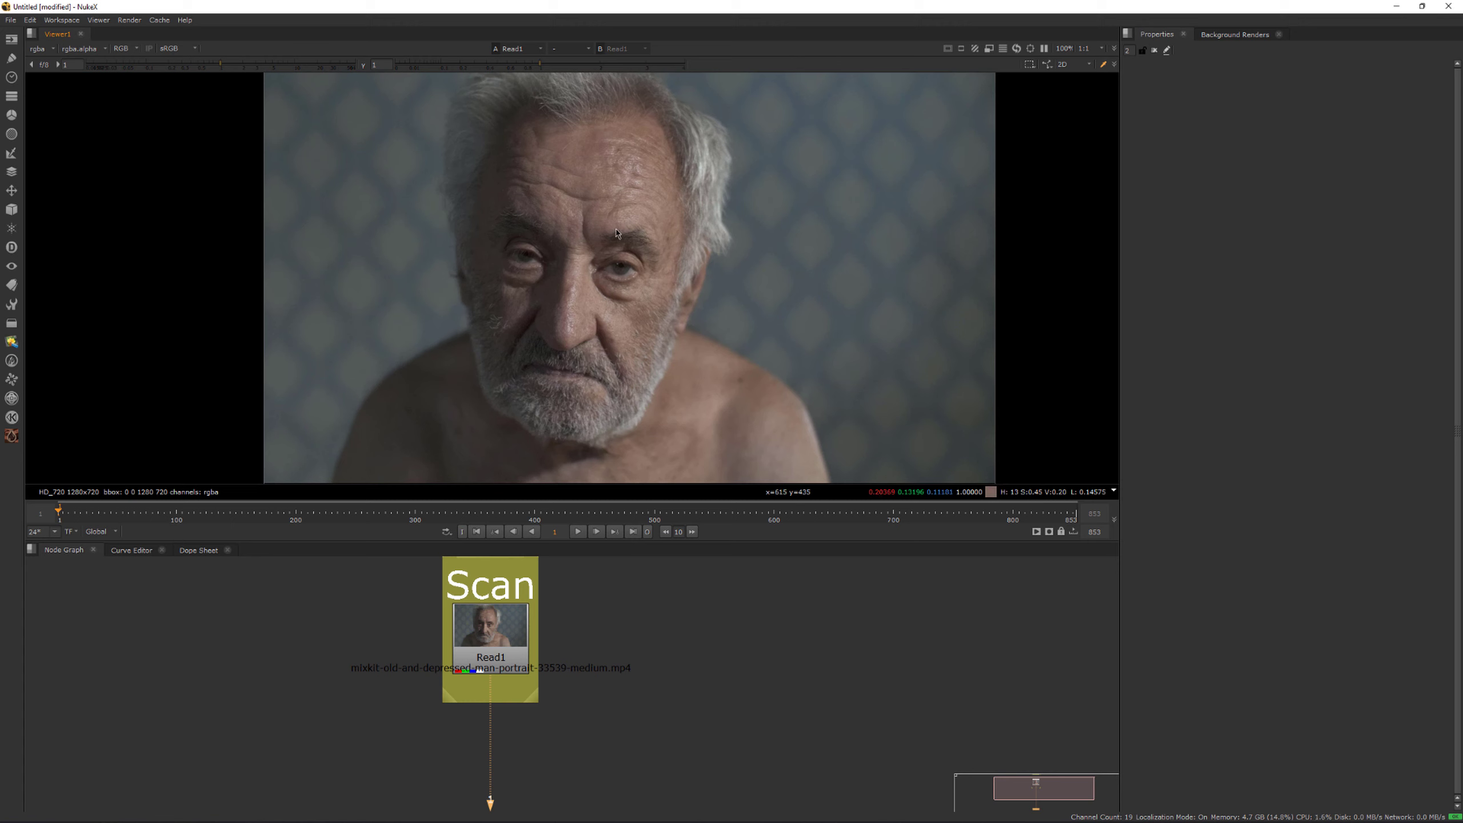
{"action": "middle_click_drag", "start_coordinate": [617, 250], "coordinate": [588, 254]}
{"action": "key", "text": "f"}
{"action": "middle_click_drag", "start_coordinate": [587, 681], "coordinate": [630, 640]}
{"action": "key", "text": "b"}
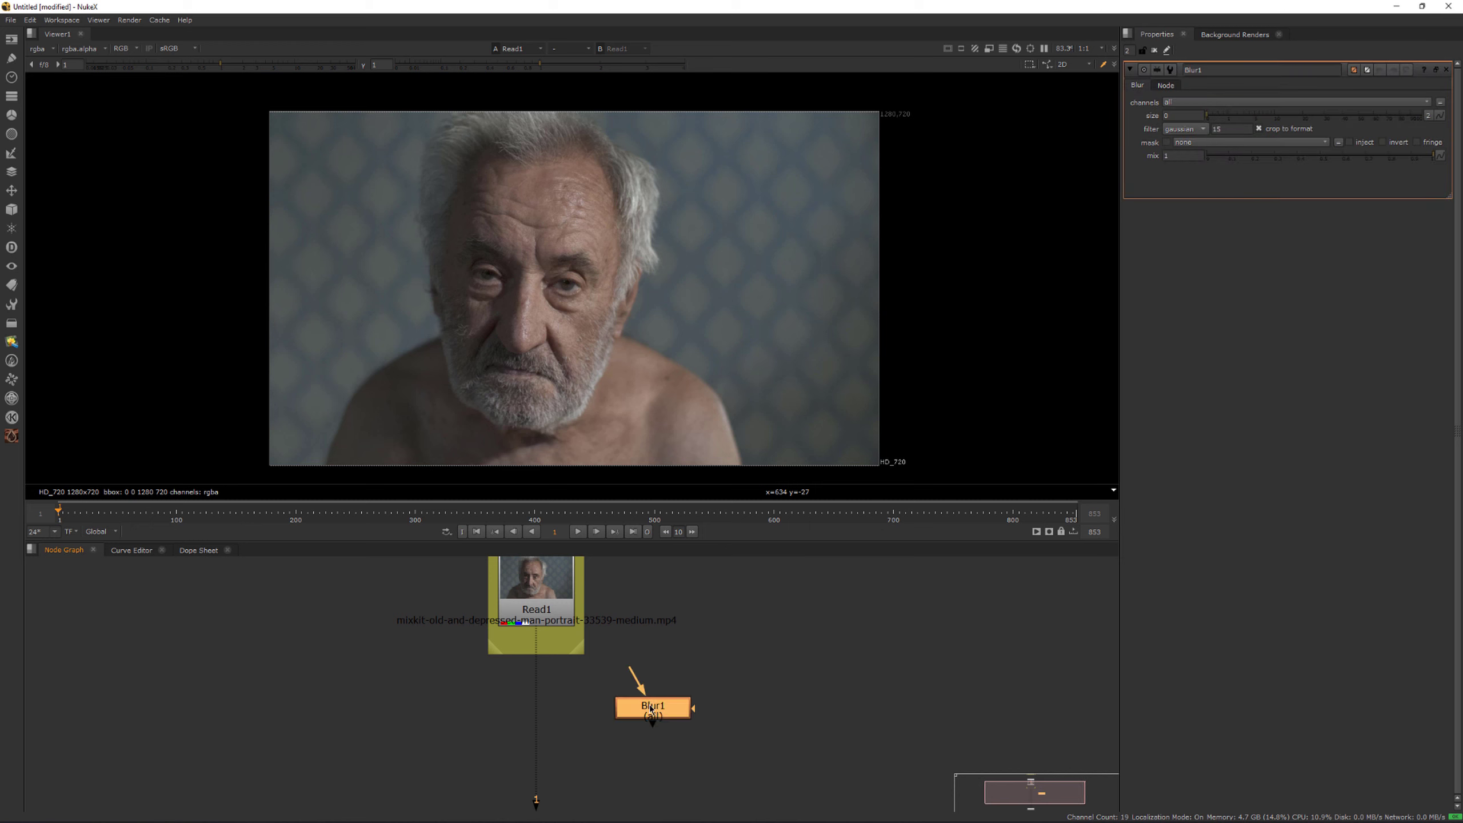
Step: Insert the Blur1 node into the pipe between Read1 and the viewer, directly below Read1
{"action": "left_click_drag", "start_coordinate": [659, 701], "coordinate": [590, 722]}
{"action": "left_click_drag", "start_coordinate": [446, 666], "coordinate": [682, 764]}
{"action": "middle_click_drag", "start_coordinate": [637, 712], "coordinate": [668, 707]}
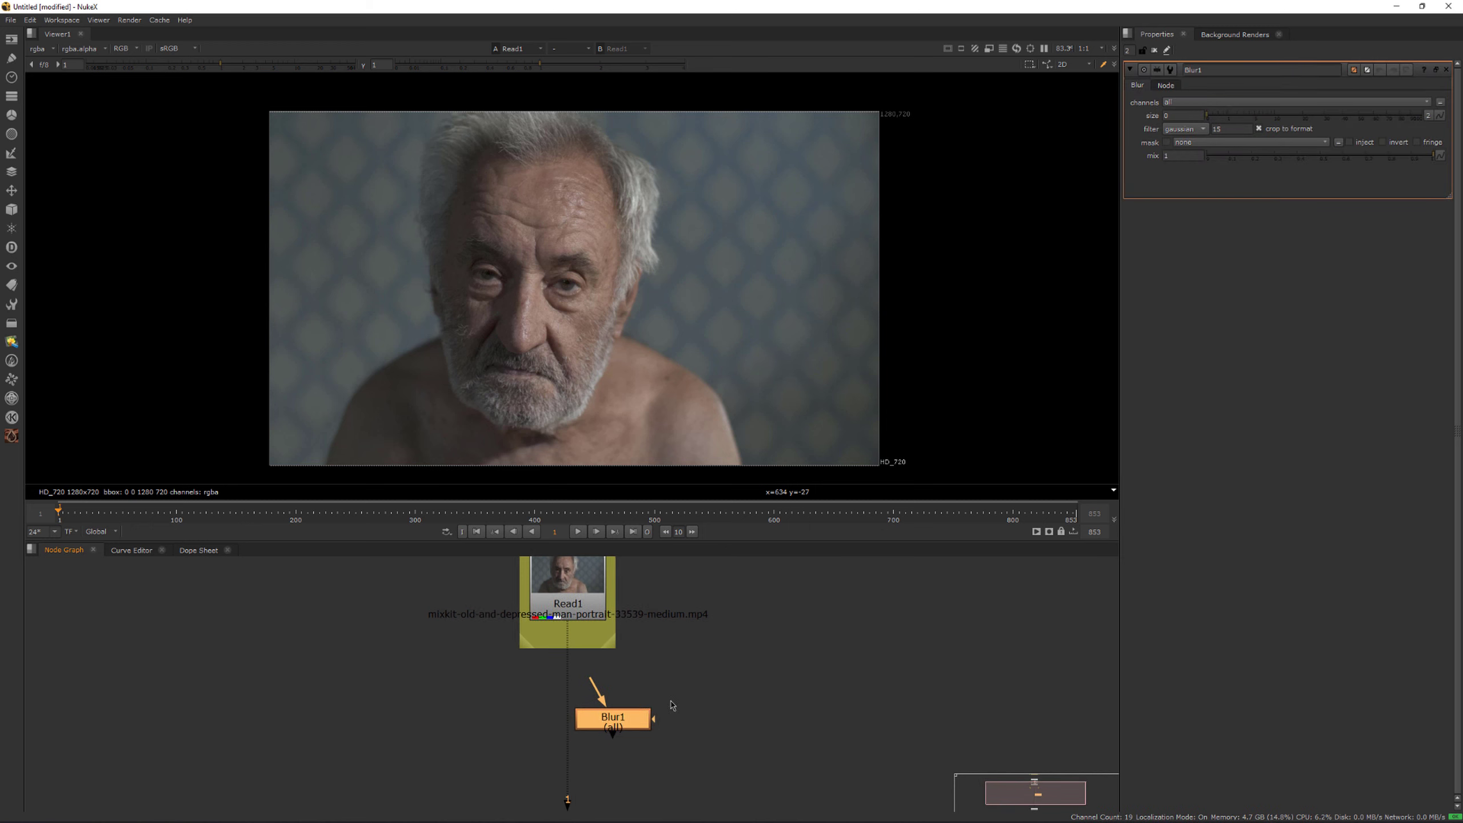
{"action": "left_click_drag", "start_coordinate": [633, 721], "coordinate": [582, 706]}
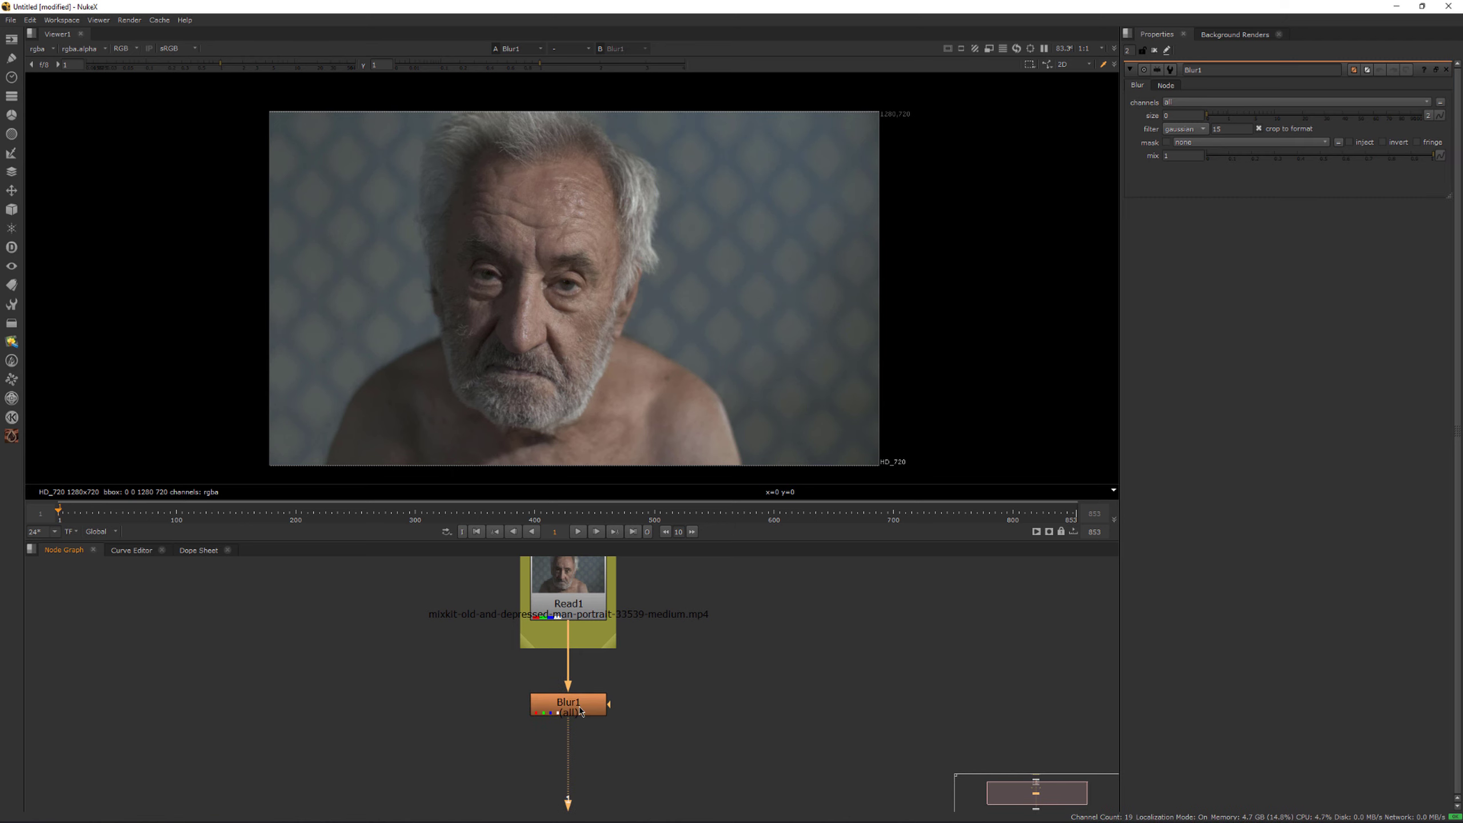
Step: Raise Blur1's size to 11.4 and check the softening of the forehead and eyes close up
{"action": "scroll", "coordinate": [514, 204], "scroll_direction": "up", "scroll_amount": 5}
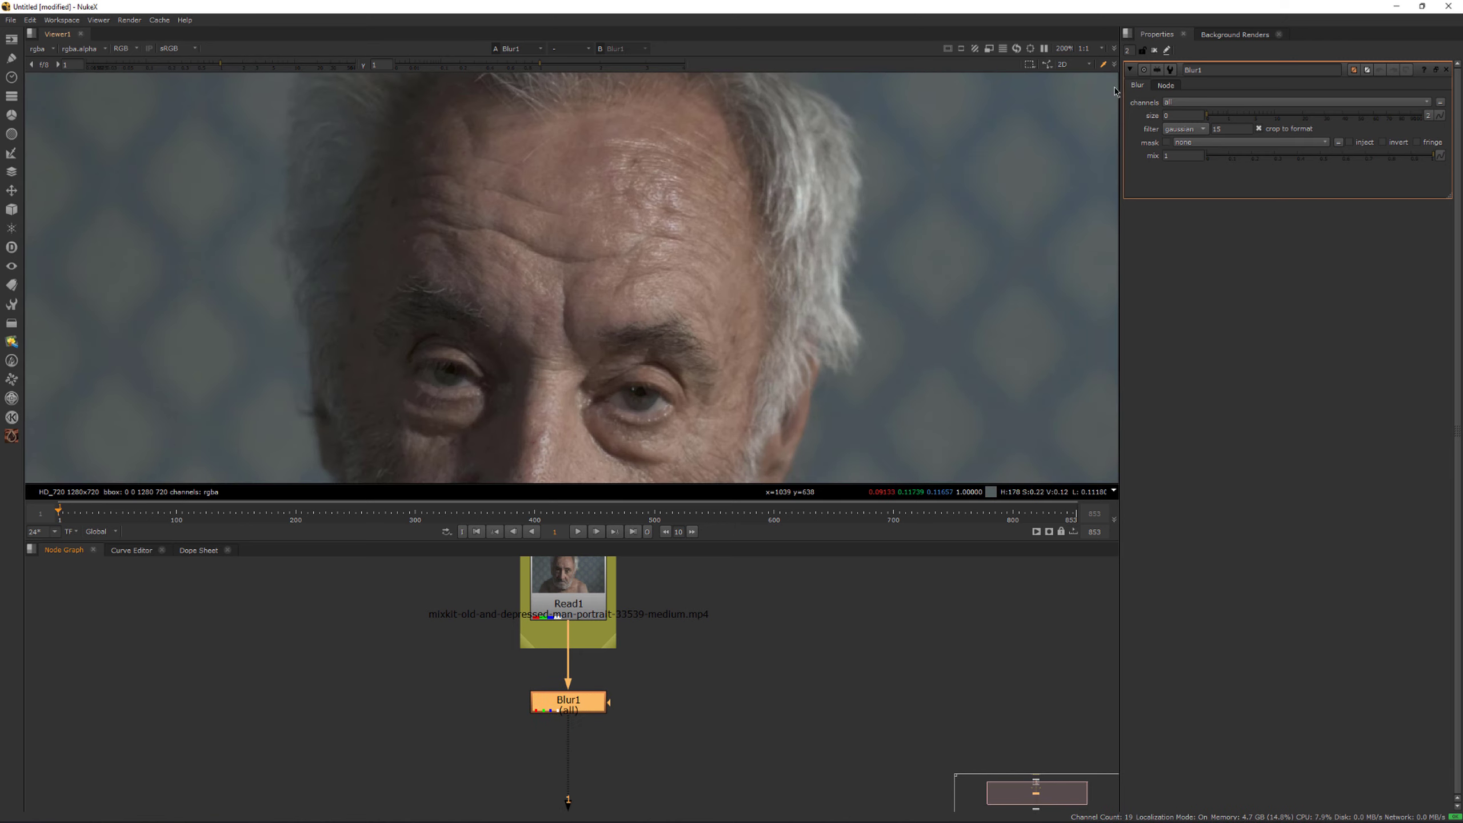
{"action": "left_click_drag", "start_coordinate": [1210, 117], "coordinate": [1279, 121]}
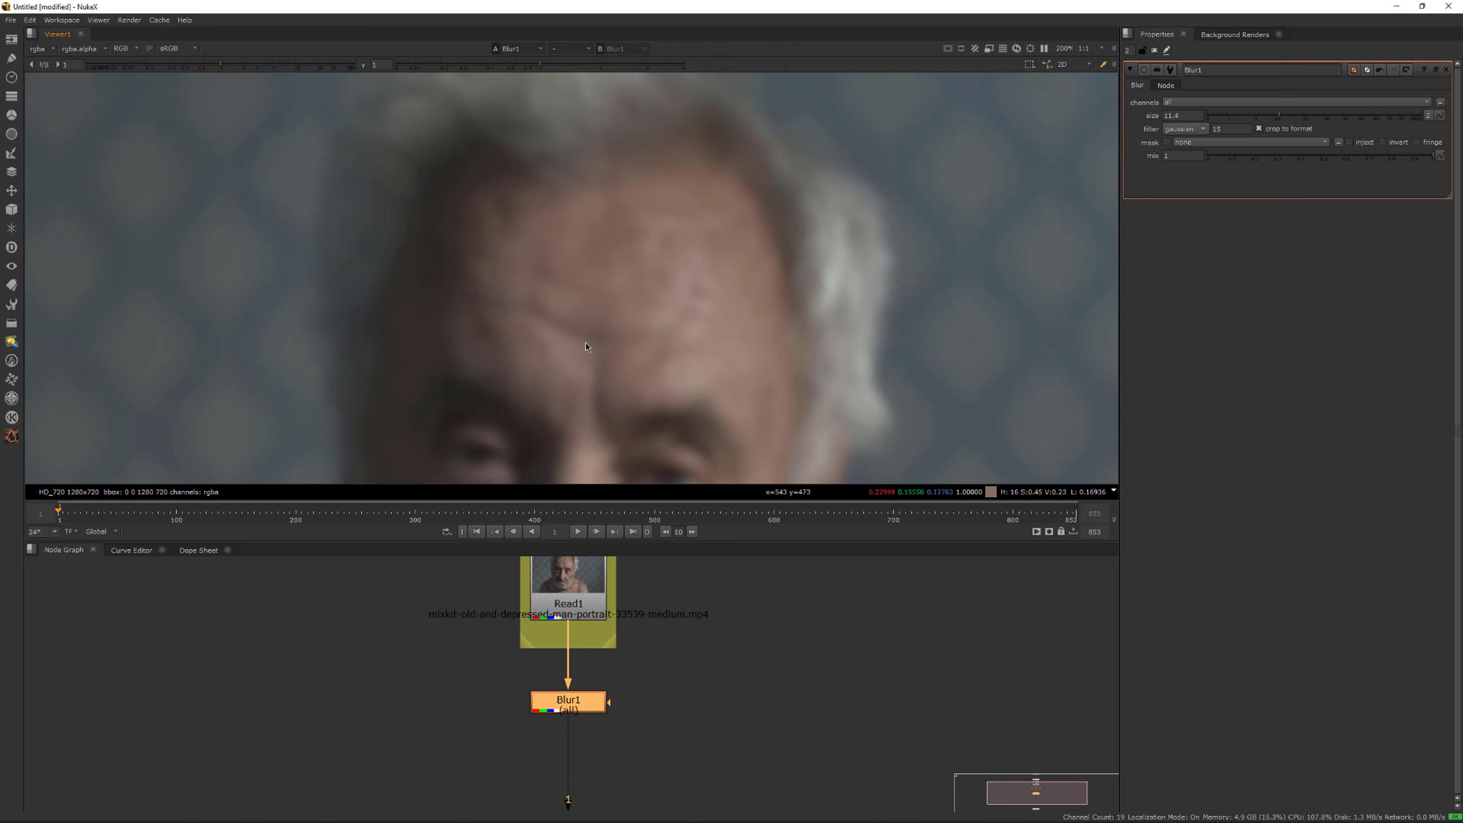
{"action": "middle_click_drag", "start_coordinate": [586, 343], "coordinate": [646, 142]}
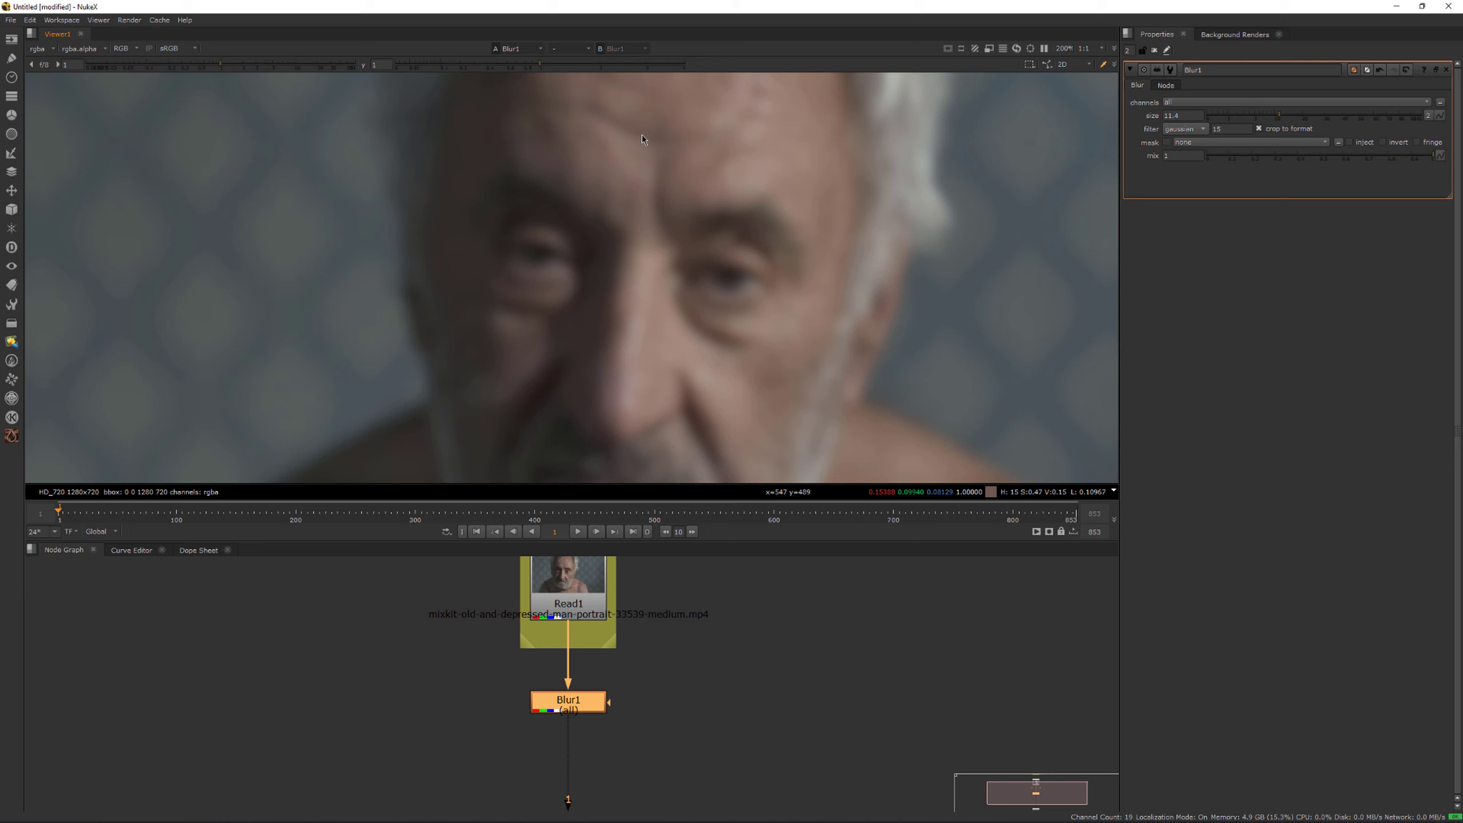
{"action": "scroll", "coordinate": [644, 343], "scroll_direction": "down", "scroll_amount": 3}
{"action": "scroll", "coordinate": [670, 298], "scroll_direction": "up", "scroll_amount": 5}
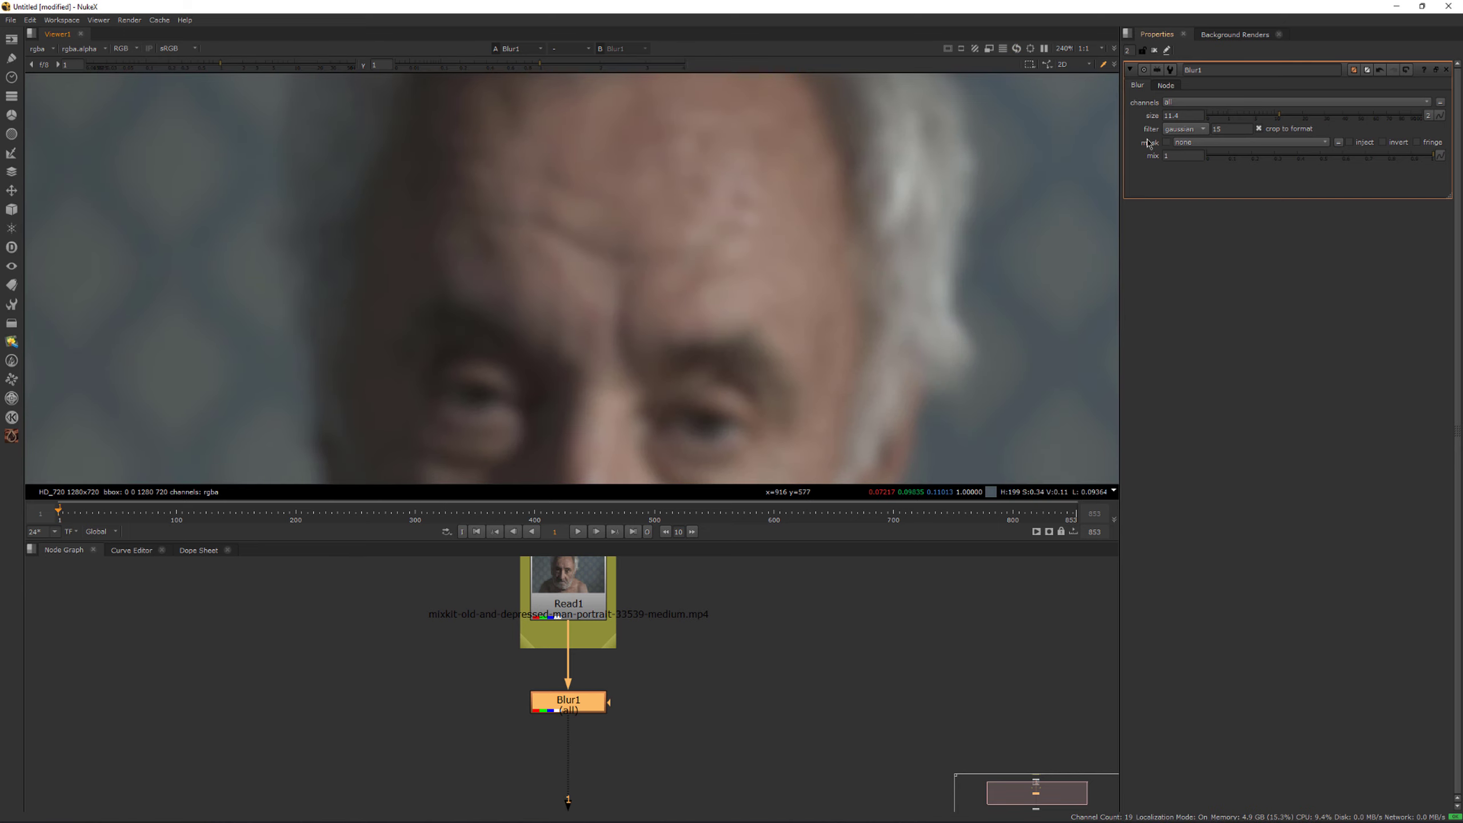
{"action": "middle_click_drag", "start_coordinate": [648, 244], "coordinate": [691, 237]}
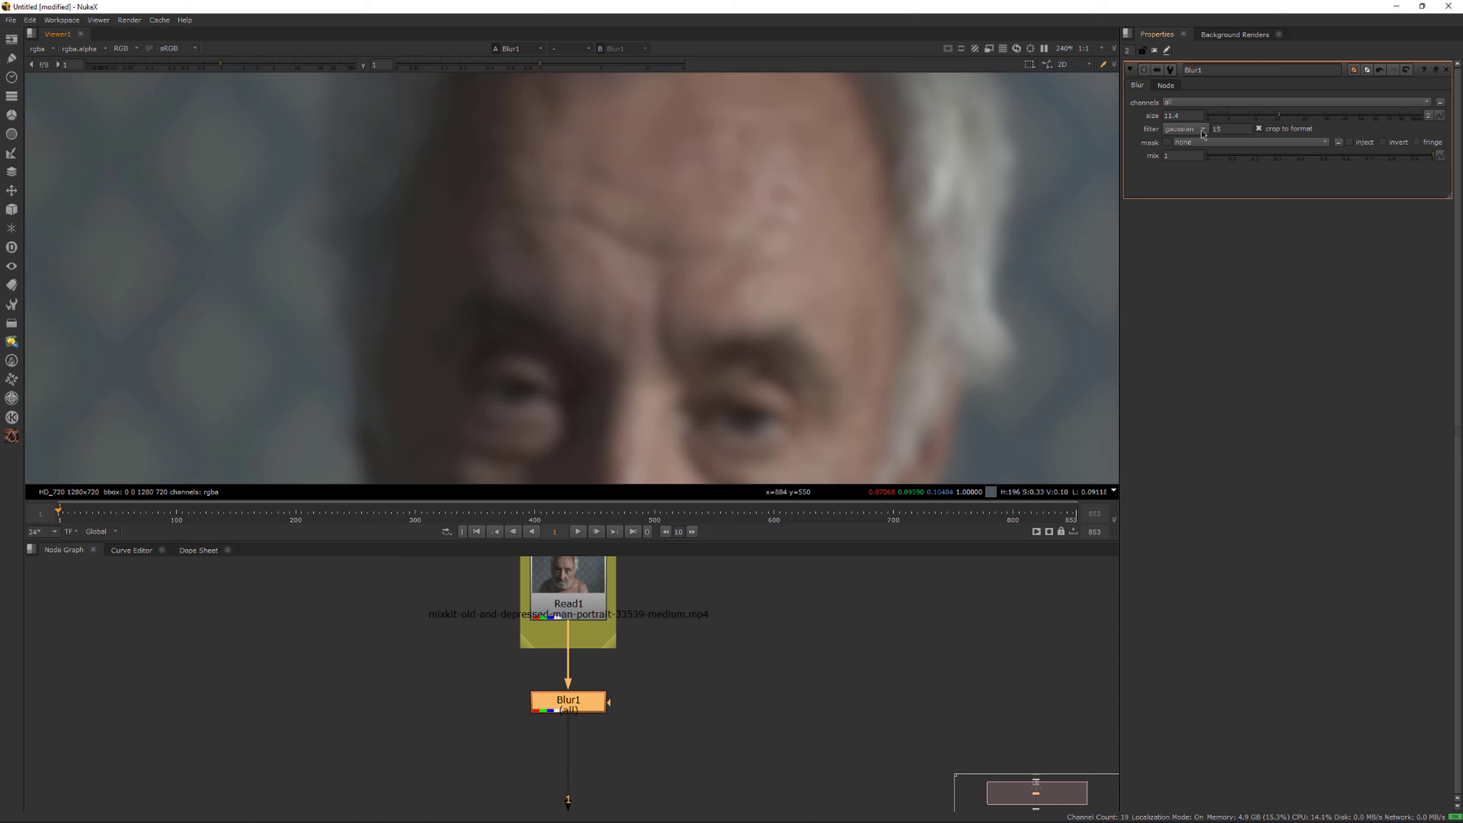
Step: Switch Blur1's filter to triangle with a quality of 25 and check the effect on the face
{"action": "left_click", "coordinate": [1202, 131]}
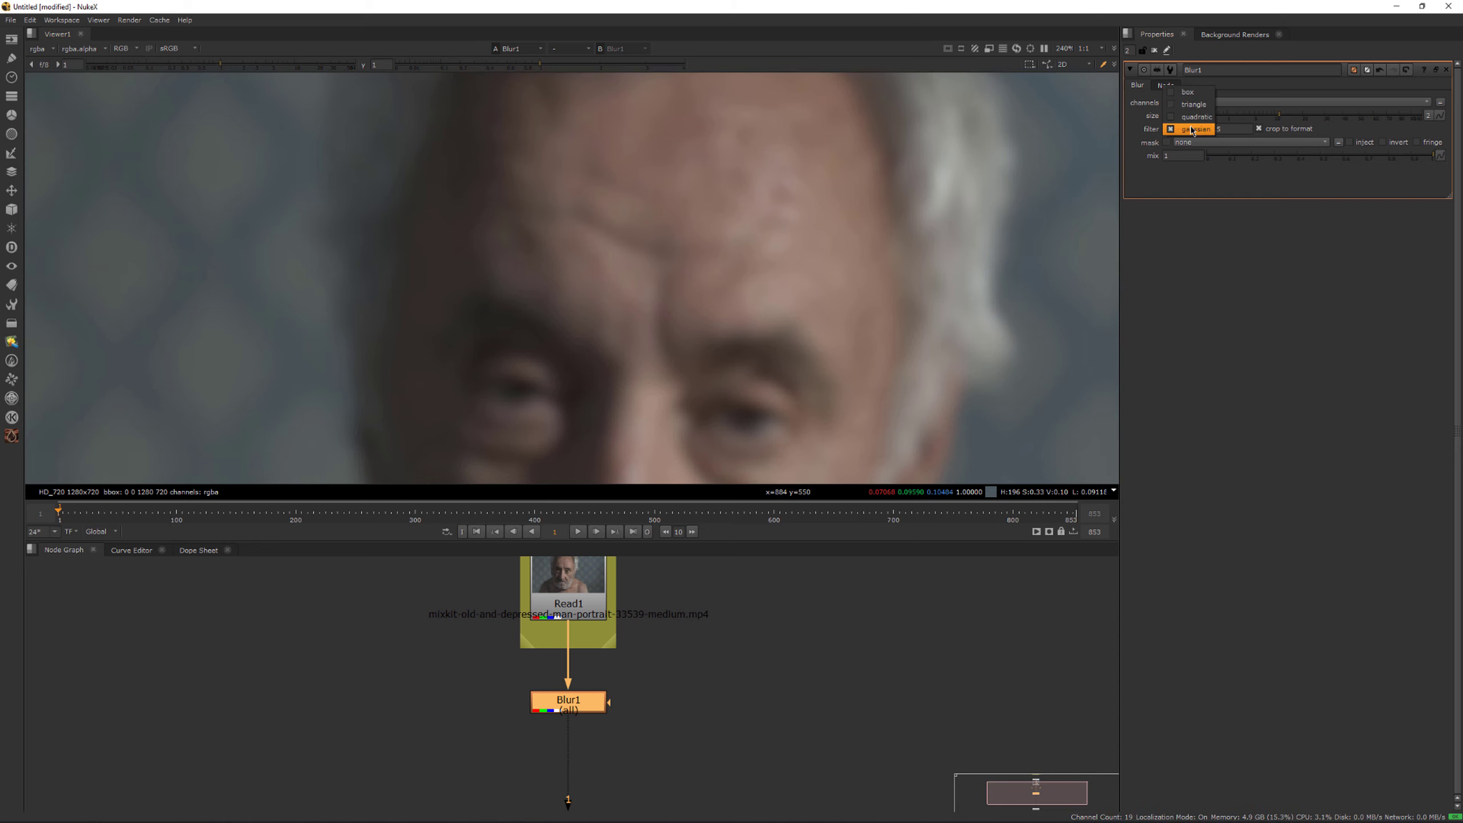
{"action": "left_click", "coordinate": [1194, 105]}
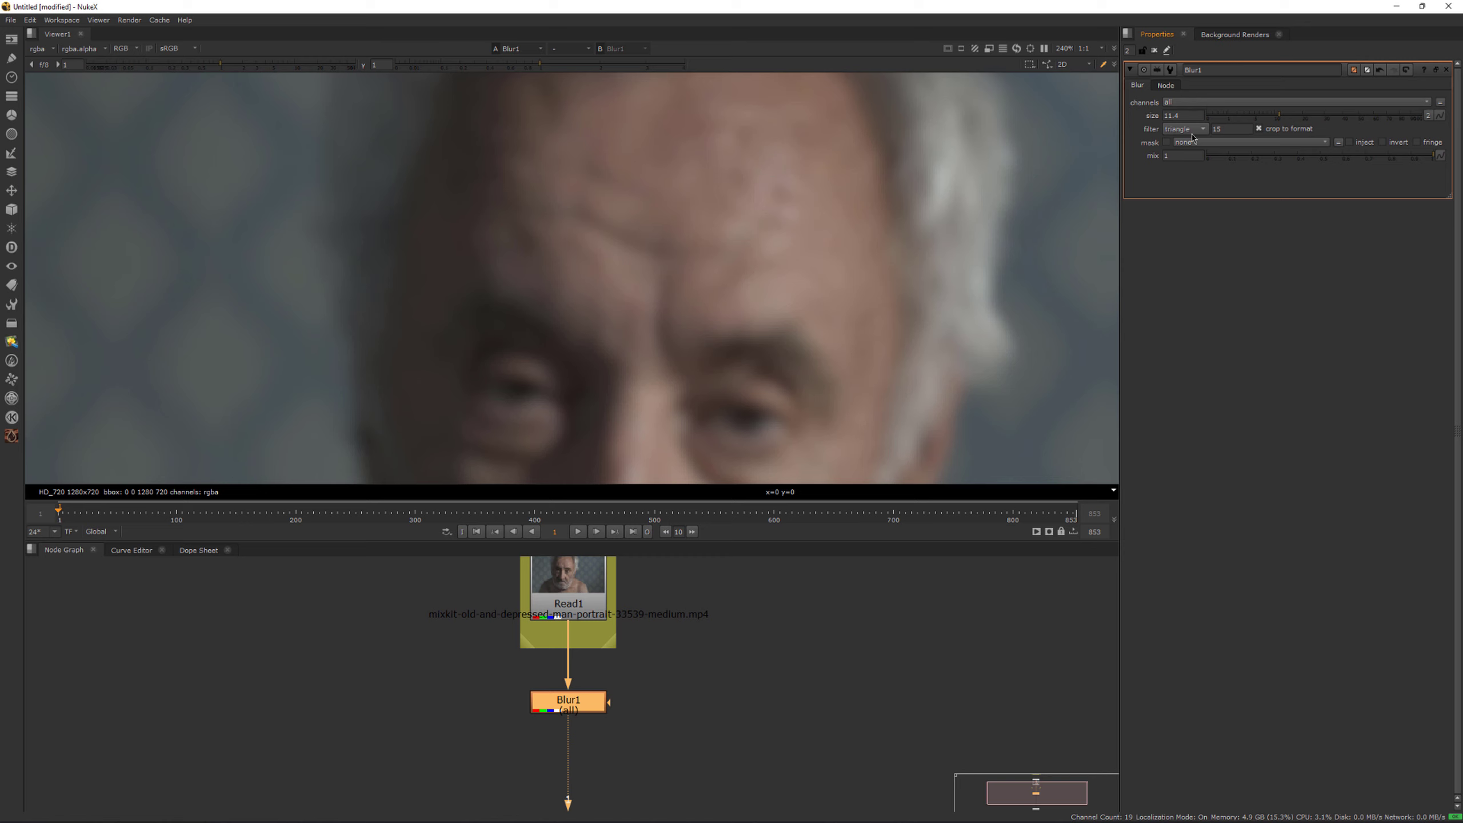
{"action": "left_click", "coordinate": [1220, 130]}
{"action": "type", "text": "25"}
{"action": "key", "text": "Return"}
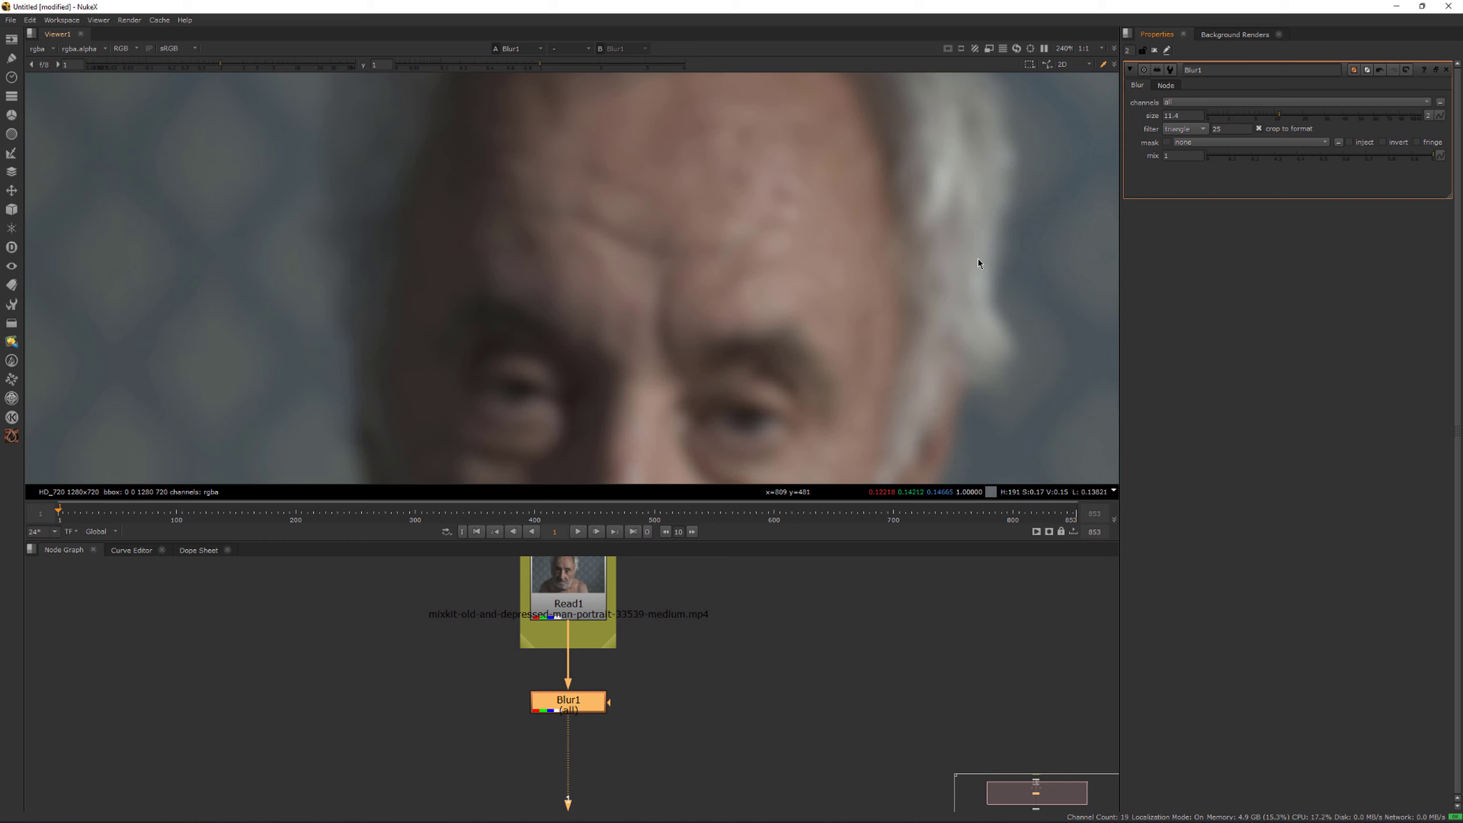
{"action": "scroll", "coordinate": [719, 307], "scroll_direction": "down", "scroll_amount": 2}
{"action": "mouse_move", "coordinate": [702, 310]}
{"action": "middle_mouse_down"}
{"action": "mouse_move", "coordinate": [721, 291]}
{"action": "mouse_move", "coordinate": [718, 307]}
{"action": "middle_mouse_up"}
{"action": "scroll", "coordinate": [807, 210], "scroll_direction": "up", "scroll_amount": 2}
{"action": "middle_click_drag", "start_coordinate": [795, 210], "coordinate": [802, 241]}
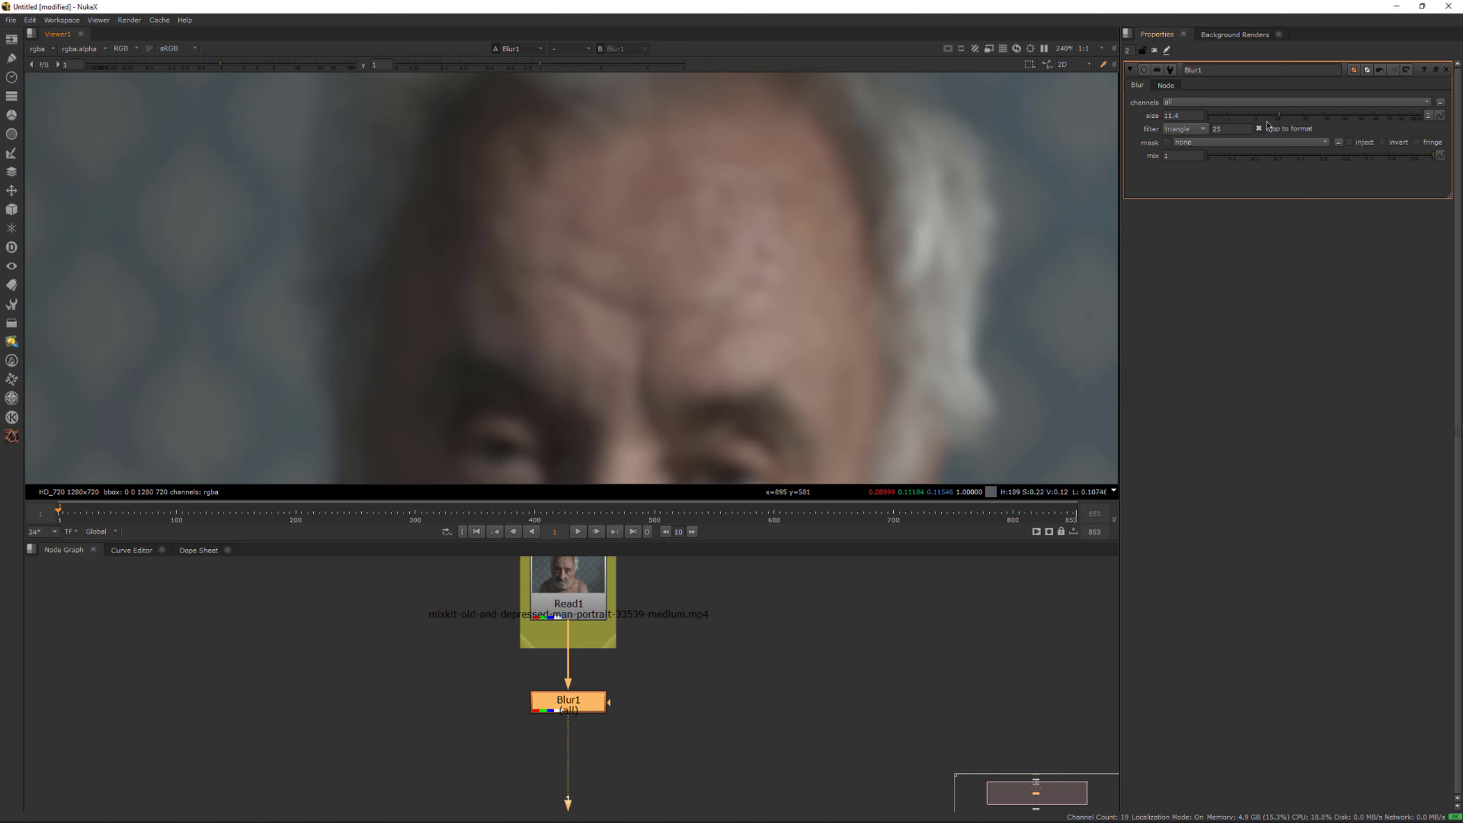
Step: Try a smaller blur size on Blur1, settle on a size of 12 and check the whole image
{"action": "left_click_drag", "start_coordinate": [1276, 119], "coordinate": [1269, 118]}
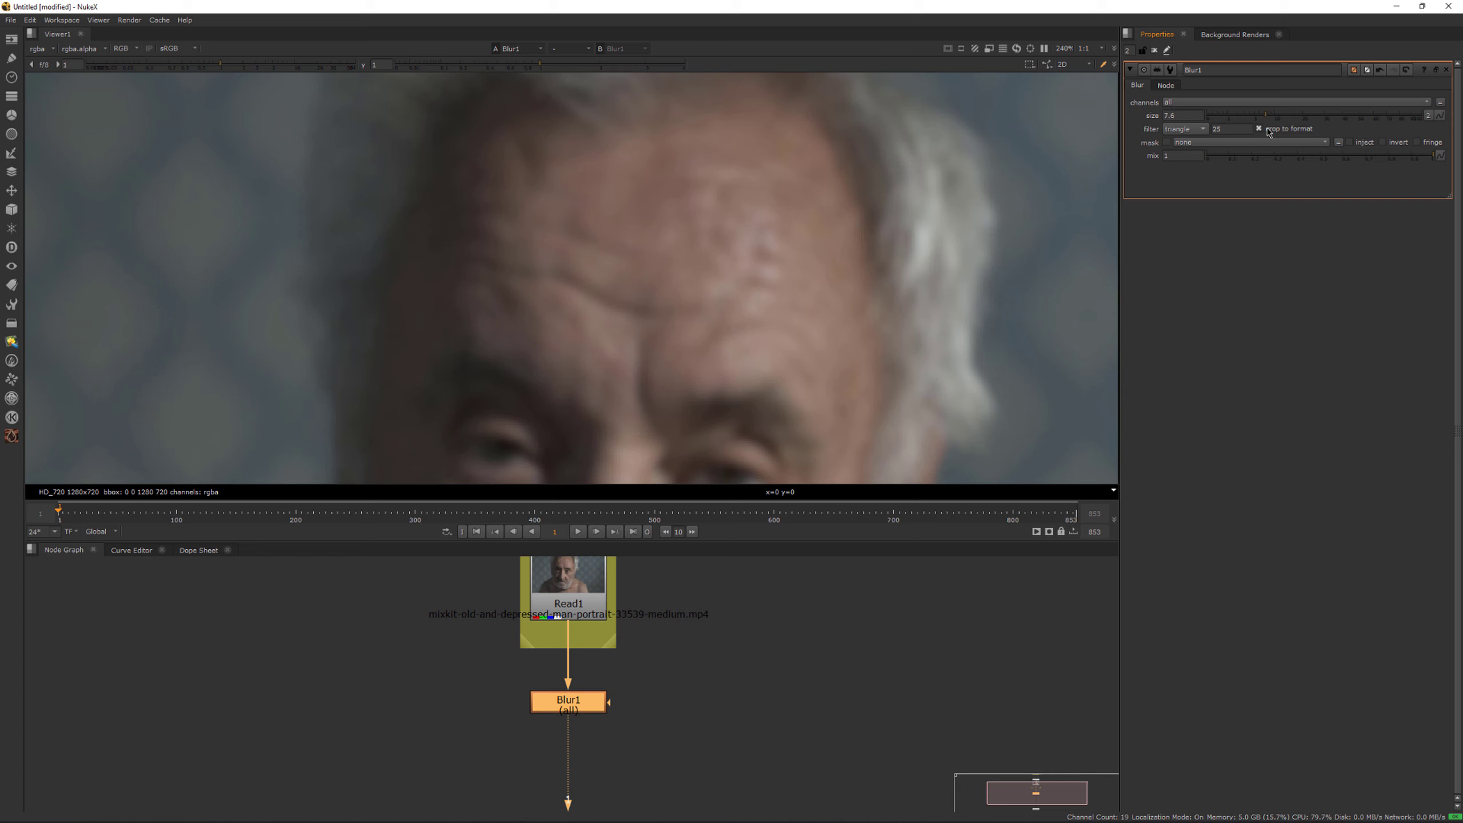
{"action": "scroll", "coordinate": [842, 259], "scroll_direction": "down", "scroll_amount": 3}
{"action": "scroll", "coordinate": [693, 150], "scroll_direction": "up", "scroll_amount": 1}
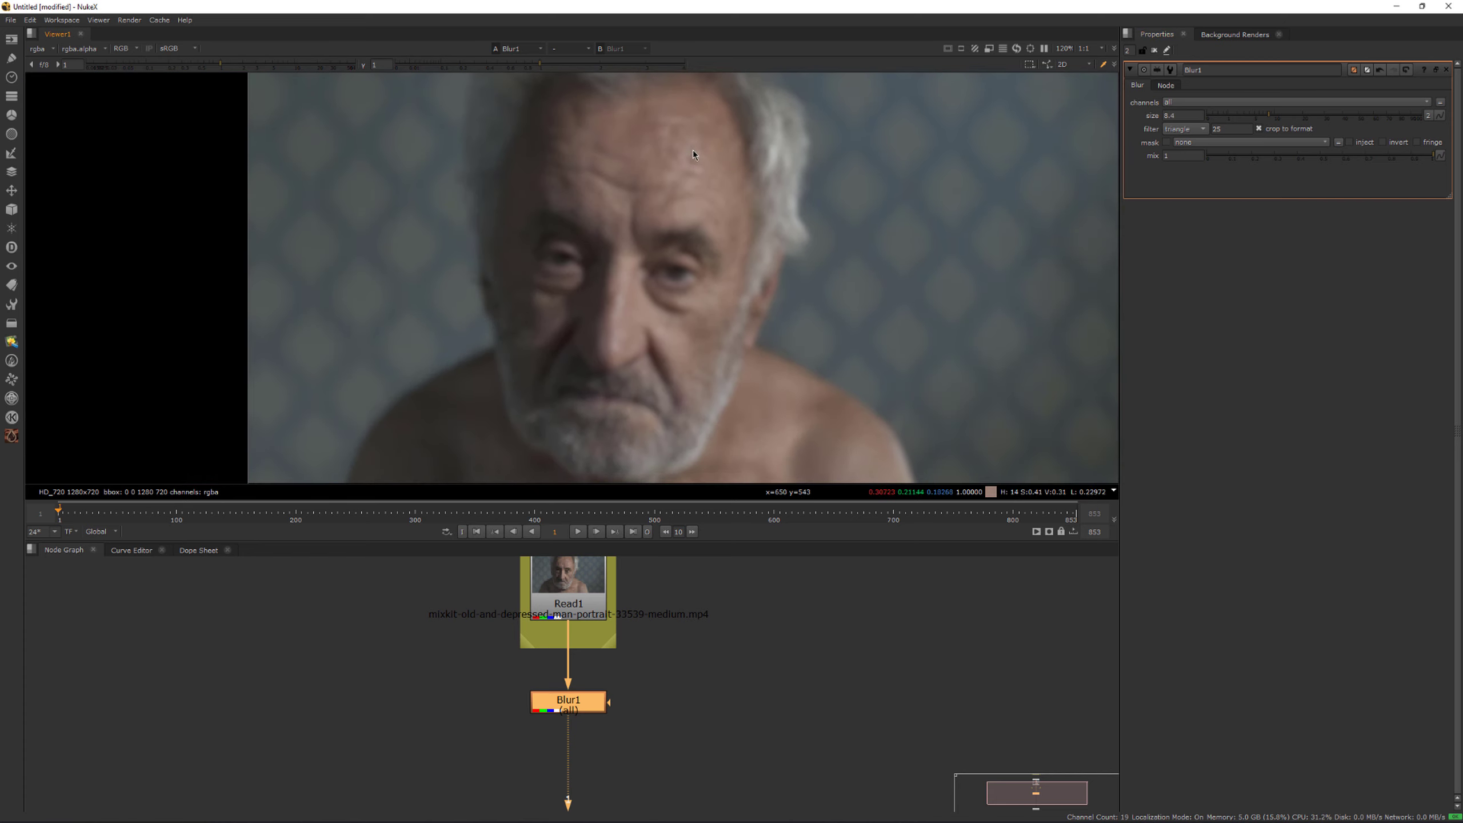
{"action": "left_click", "coordinate": [1164, 115]}
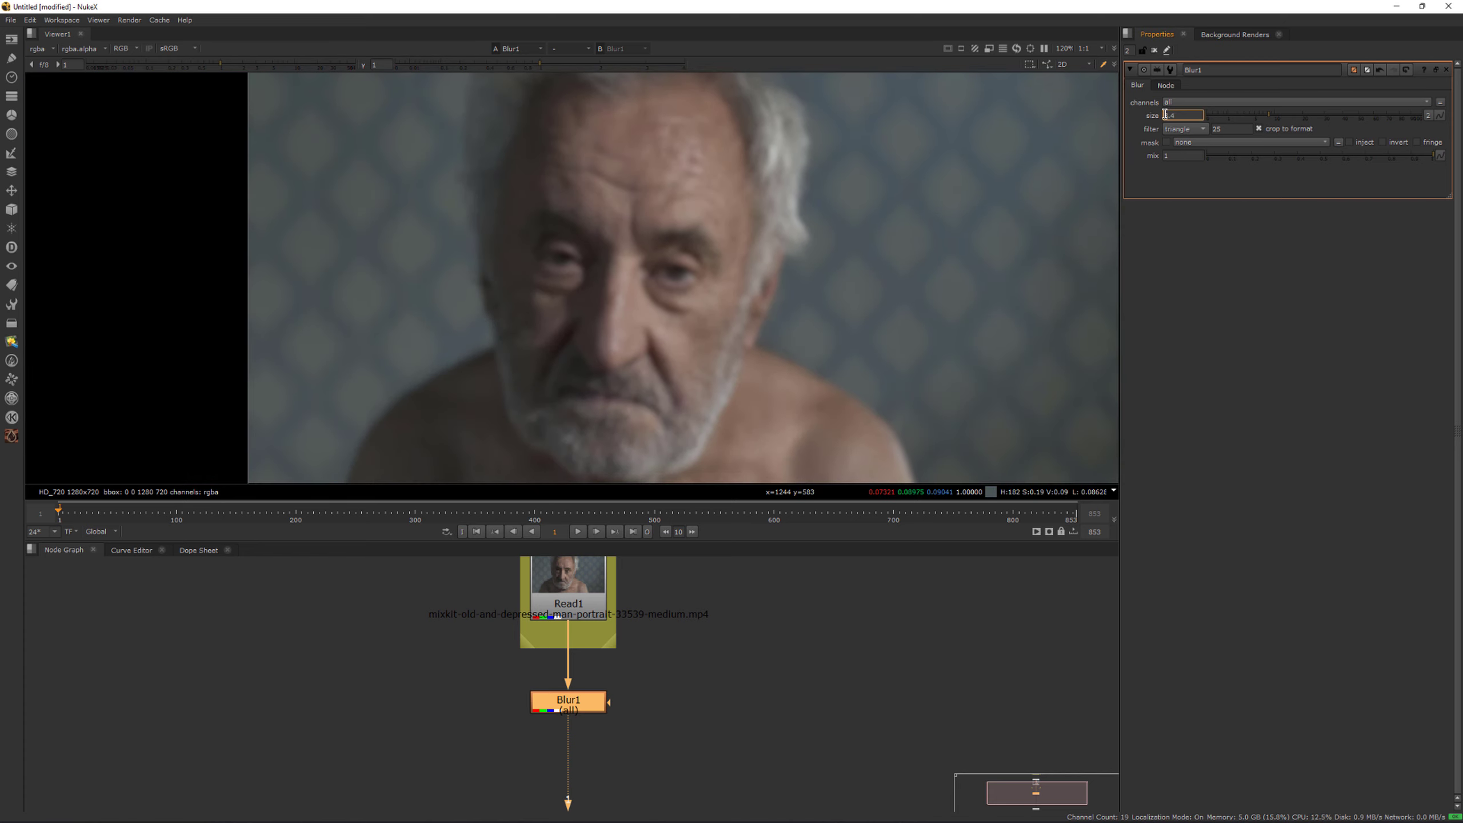
{"action": "left_click_drag", "start_coordinate": [1188, 114], "coordinate": [1105, 117]}
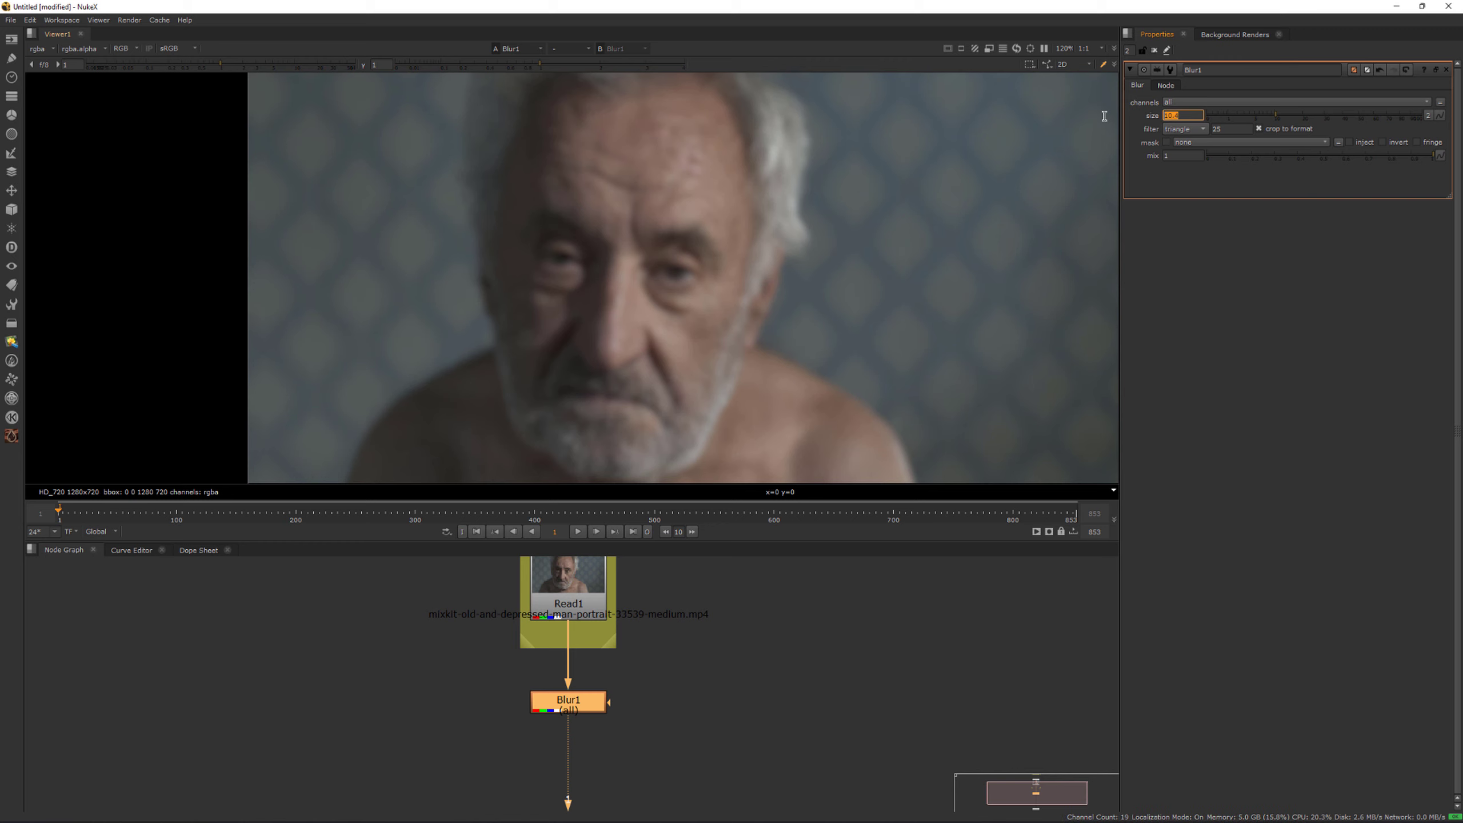
{"action": "type", "text": "12"}
{"action": "key", "text": "Return"}
{"action": "scroll", "coordinate": [549, 152], "scroll_direction": "down", "scroll_amount": 2}
{"action": "scroll", "coordinate": [567, 217], "scroll_direction": "up", "scroll_amount": 1}
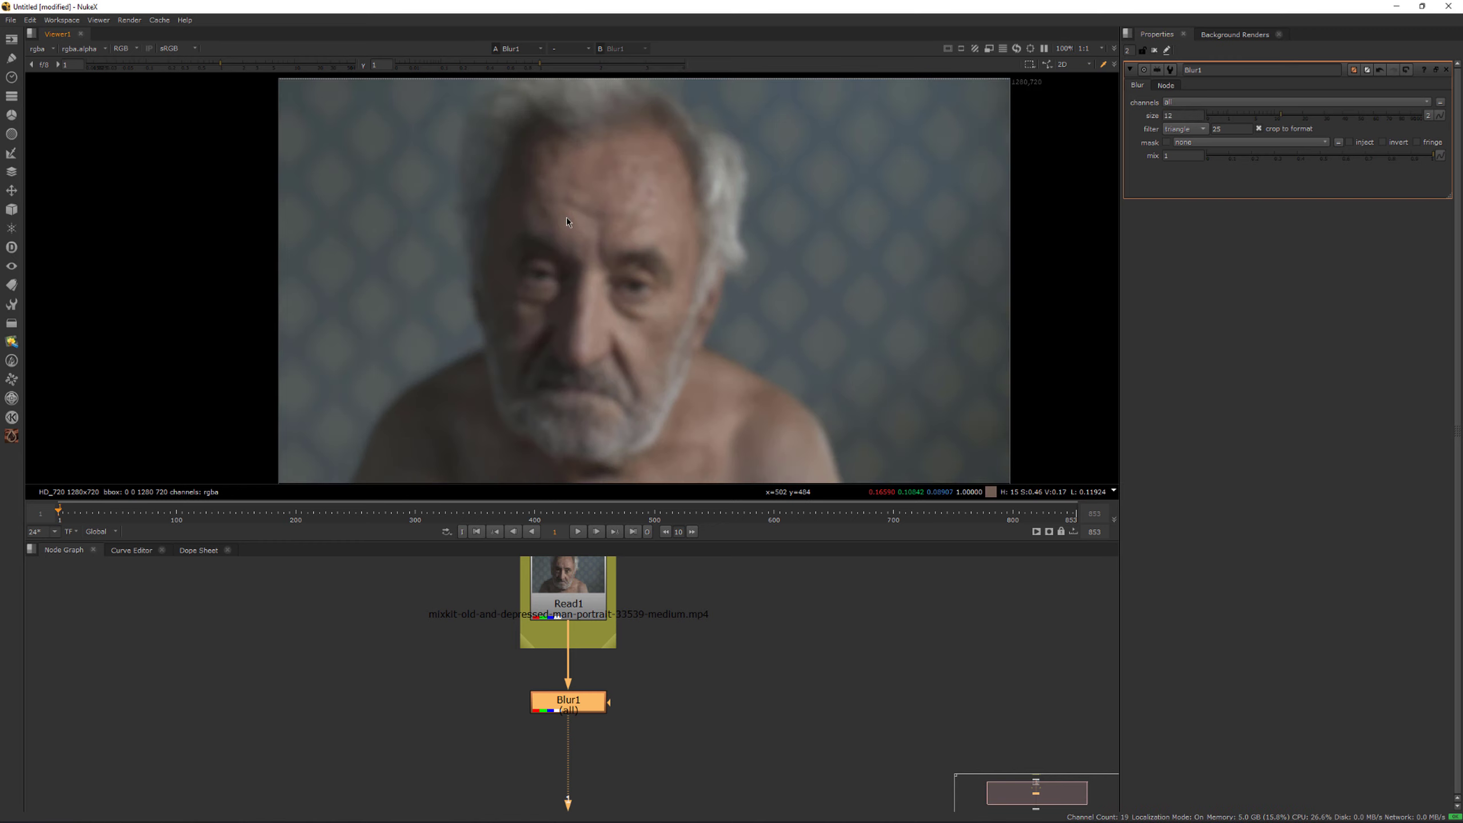
Step: Examine the blurred face at several magnifications, concentrating on the forehead, eyes and skin tones
{"action": "scroll", "coordinate": [691, 652], "scroll_direction": "up", "scroll_amount": 2}
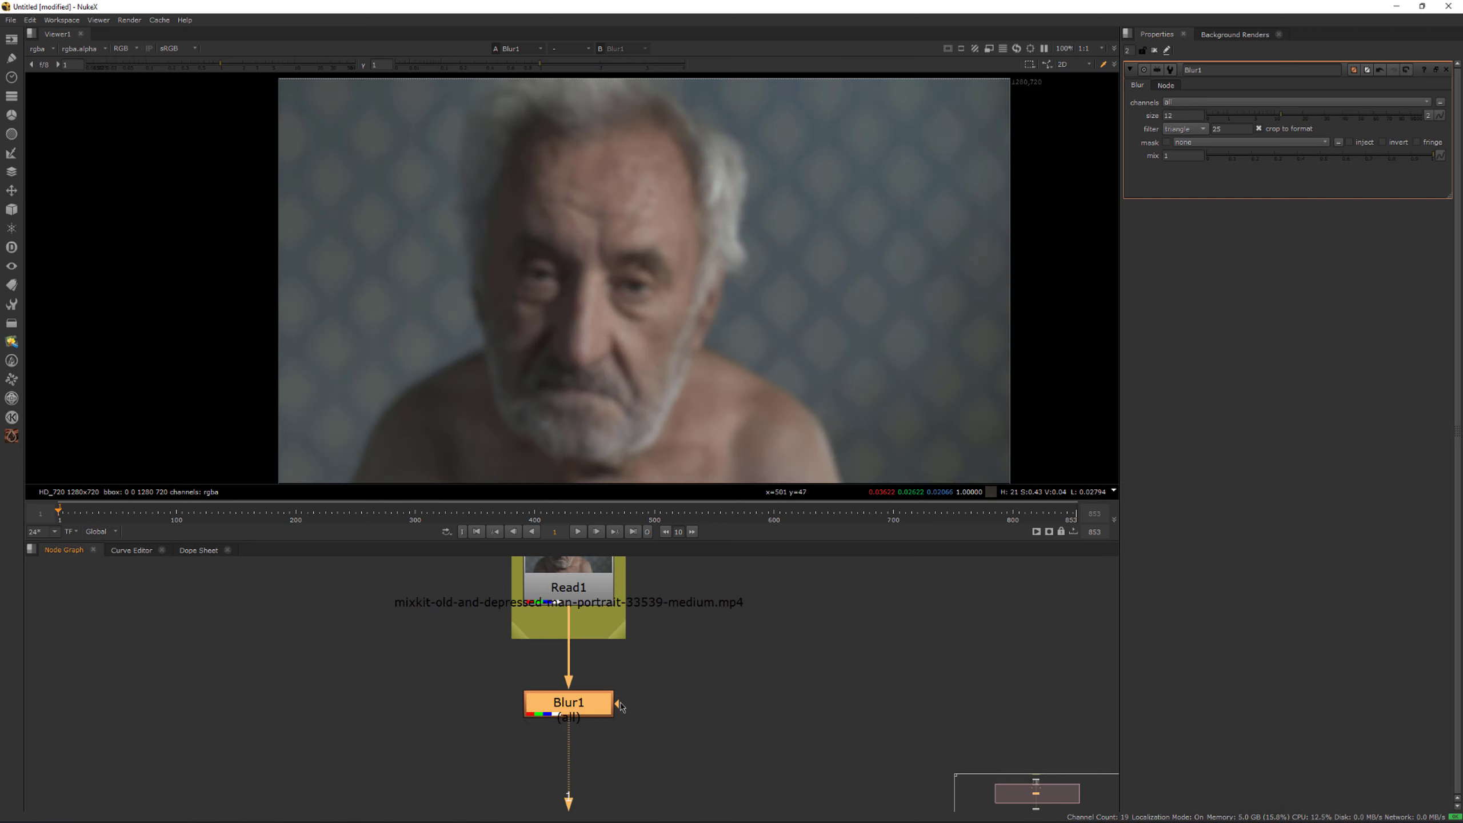
{"action": "left_click_drag", "start_coordinate": [580, 708], "coordinate": [565, 739]}
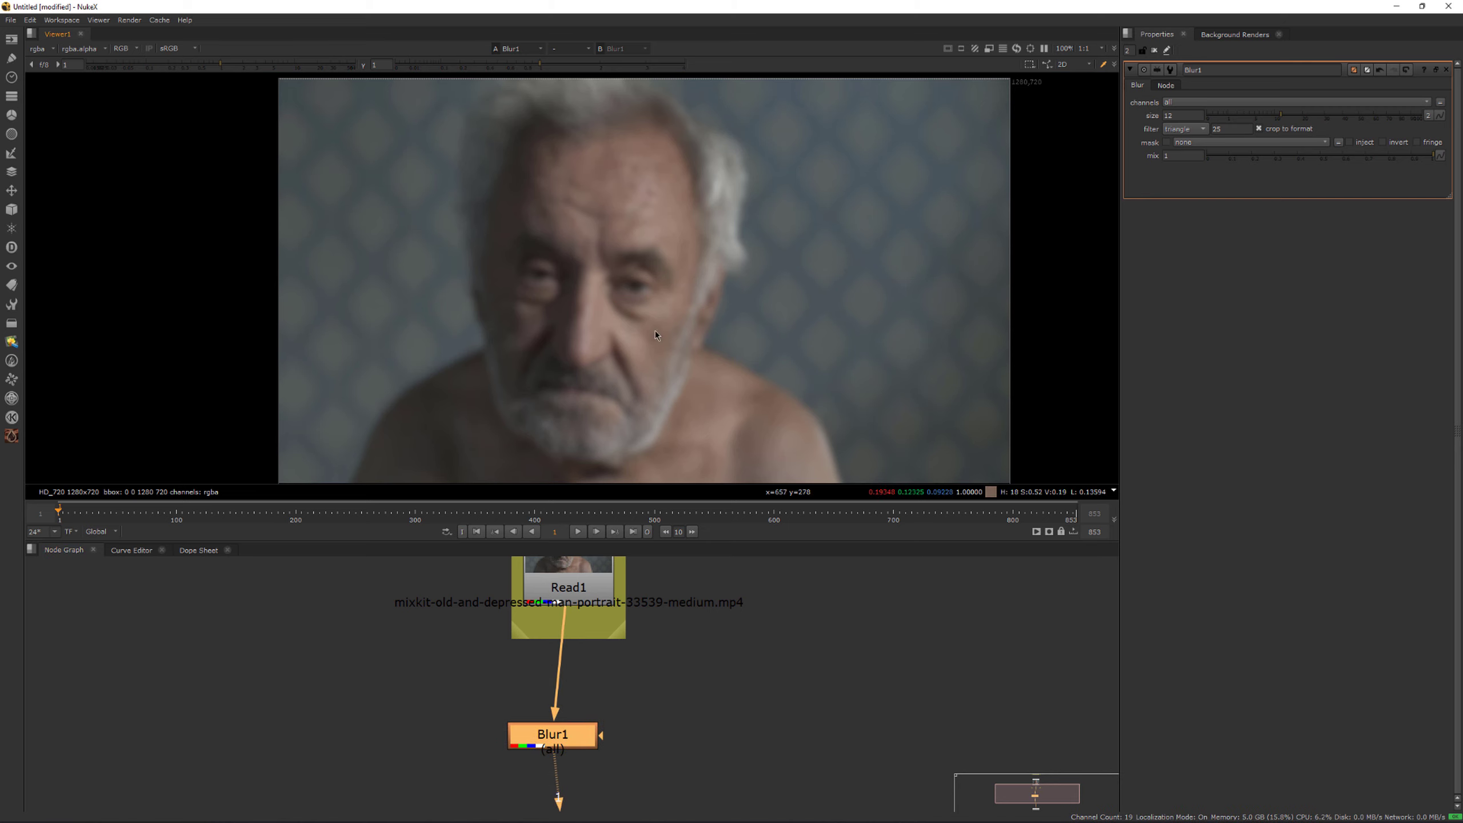
{"action": "scroll", "coordinate": [604, 337], "scroll_direction": "up", "scroll_amount": 3}
{"action": "middle_click_drag", "start_coordinate": [574, 314], "coordinate": [595, 386]}
{"action": "mouse_move", "coordinate": [542, 156]}
{"action": "left_mouse_down"}
{"action": "mouse_move", "coordinate": [613, 312]}
{"action": "mouse_move", "coordinate": [599, 195]}
{"action": "mouse_move", "coordinate": [679, 279]}
{"action": "left_mouse_up"}
{"action": "scroll", "coordinate": [679, 279], "scroll_direction": "down", "scroll_amount": 3}
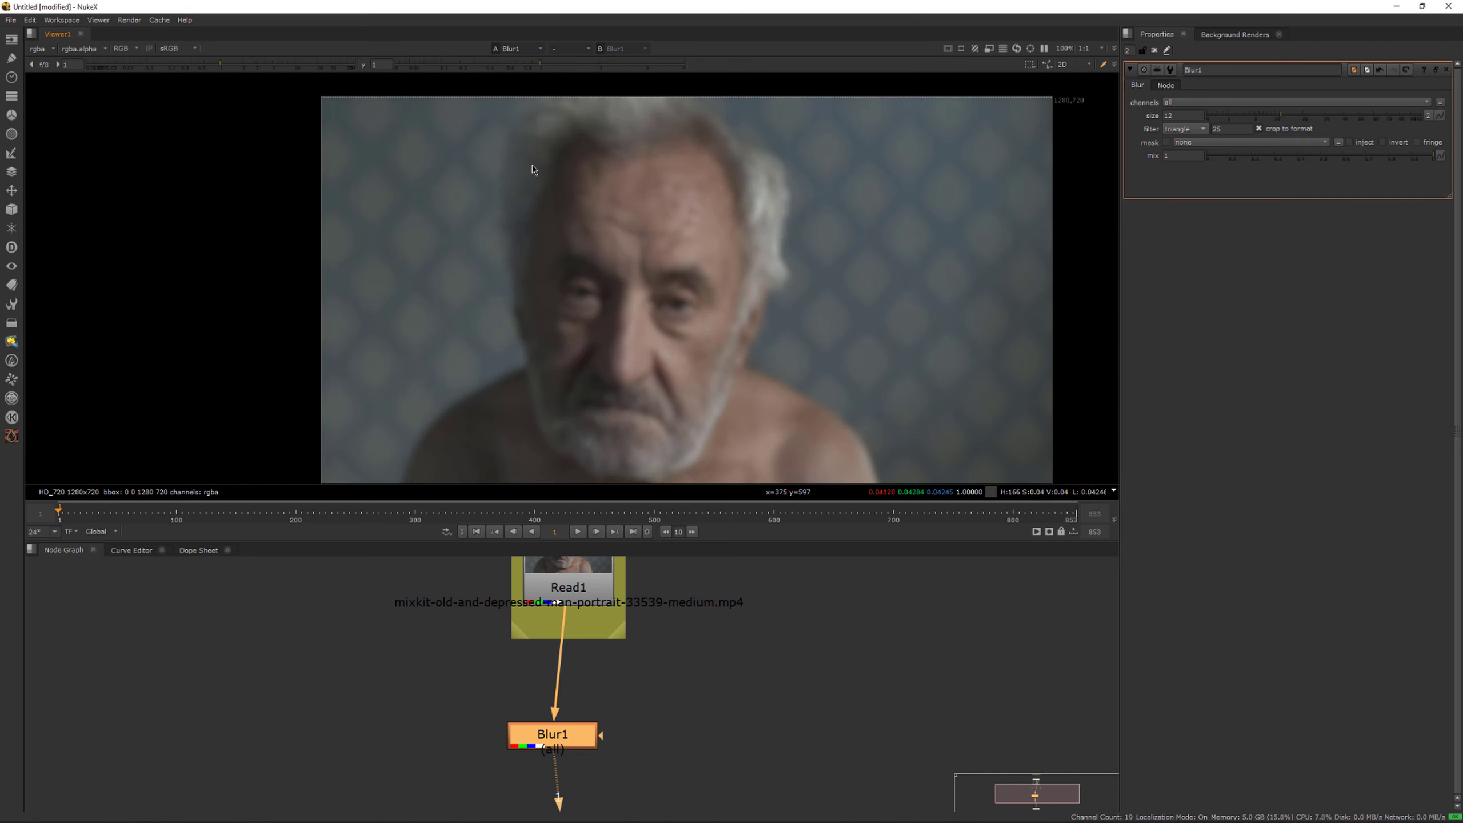
{"action": "left_click_drag", "start_coordinate": [533, 168], "coordinate": [703, 340]}
{"action": "key", "text": "f"}
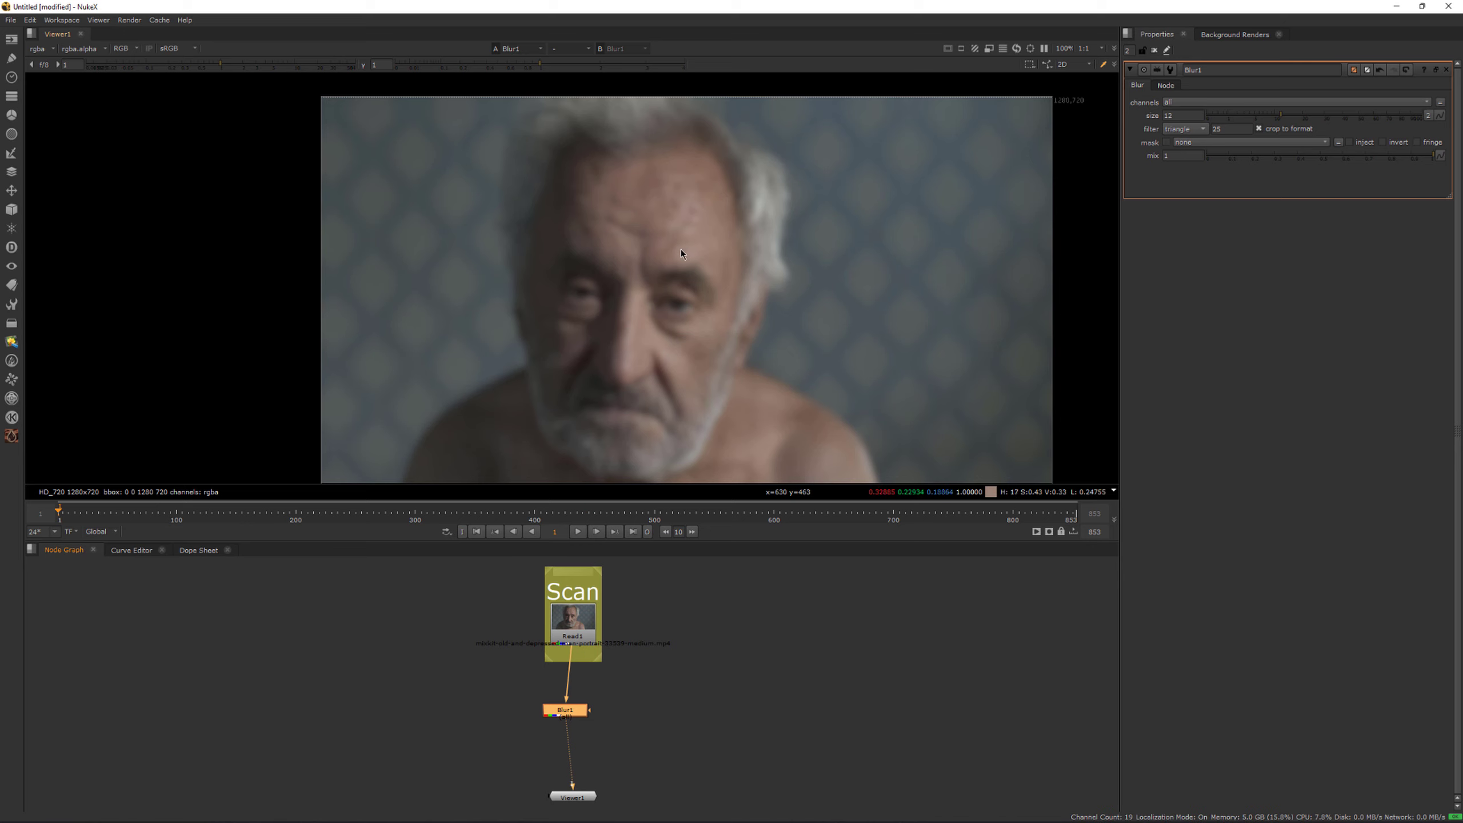
{"action": "scroll", "coordinate": [611, 196], "scroll_direction": "up", "scroll_amount": 2}
{"action": "scroll", "coordinate": [715, 338], "scroll_direction": "down", "scroll_amount": 3}
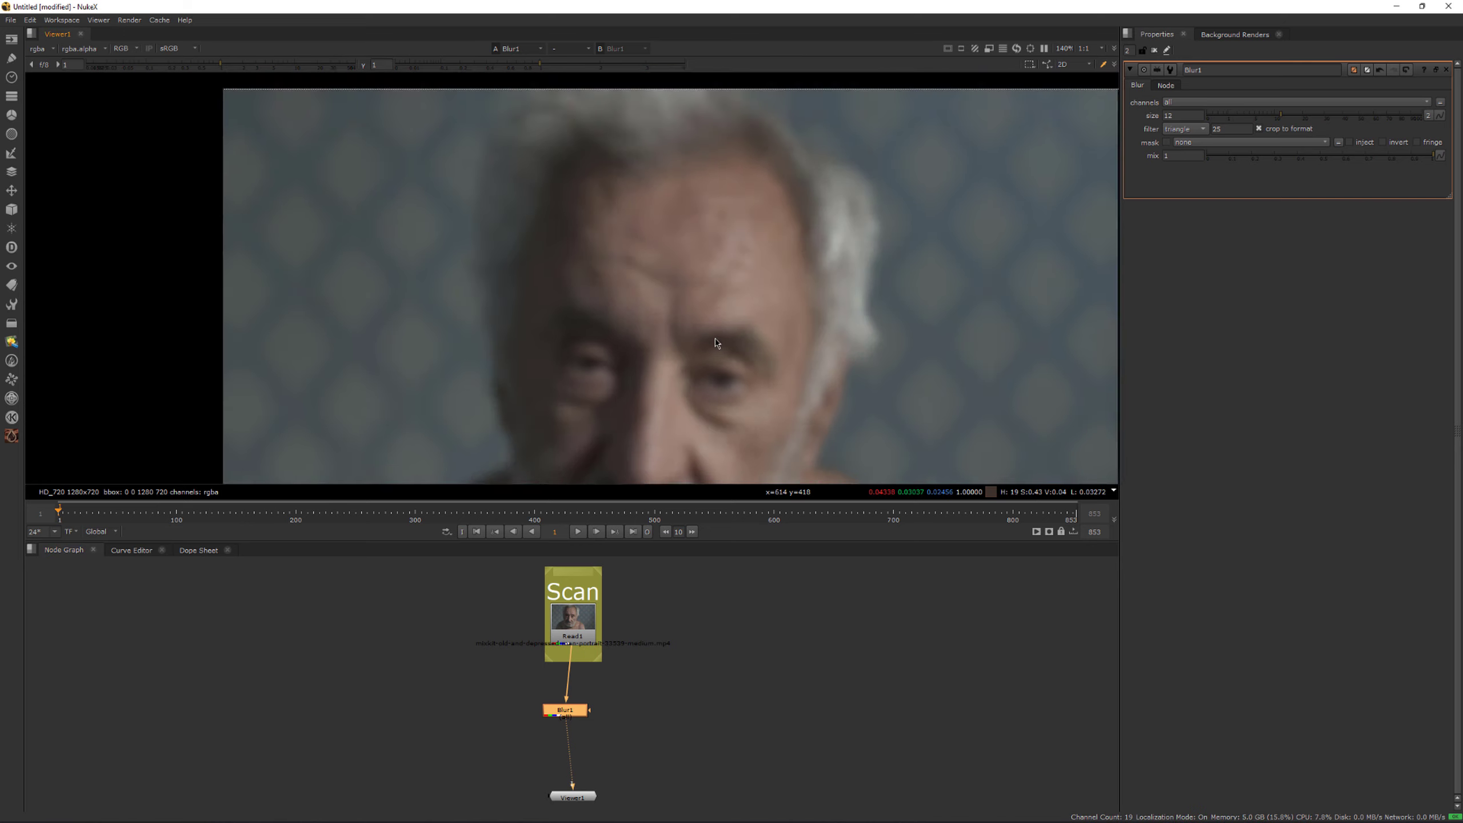
Step: Move Blur1 to the left of the main pipe and add a Merge node below Read1
{"action": "scroll", "coordinate": [583, 698], "scroll_direction": "up", "scroll_amount": 2}
{"action": "left_click_drag", "start_coordinate": [583, 699], "coordinate": [481, 709]}
{"action": "left_click", "coordinate": [594, 717]}
{"action": "key", "text": "m"}
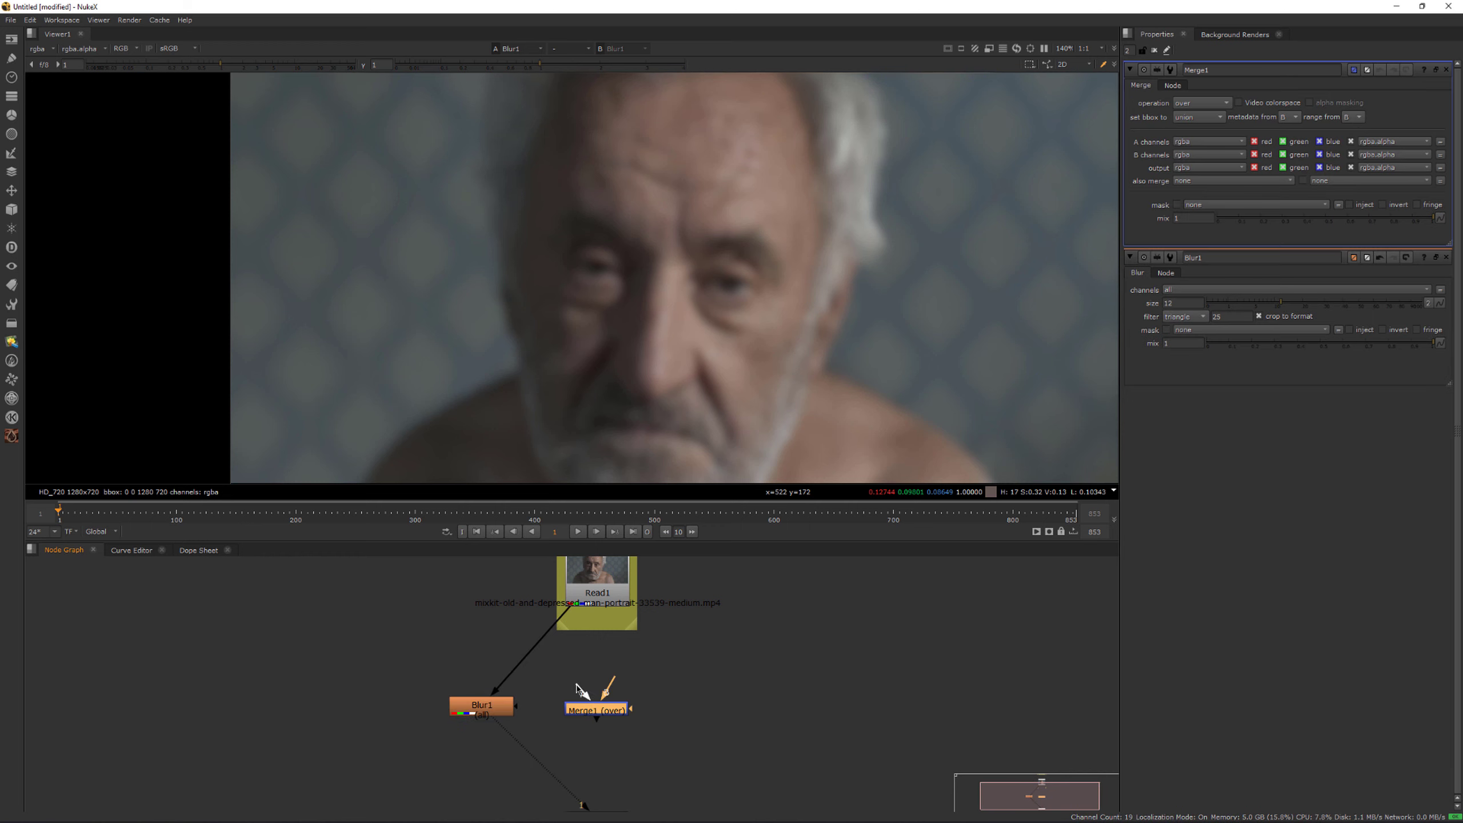
Step: Connect Merge1's A input to Read1 and its B input to Blur1, and show Merge1 in the viewer
{"action": "left_click_drag", "start_coordinate": [592, 623], "coordinate": [595, 597]}
{"action": "left_click_drag", "start_coordinate": [612, 681], "coordinate": [487, 712]}
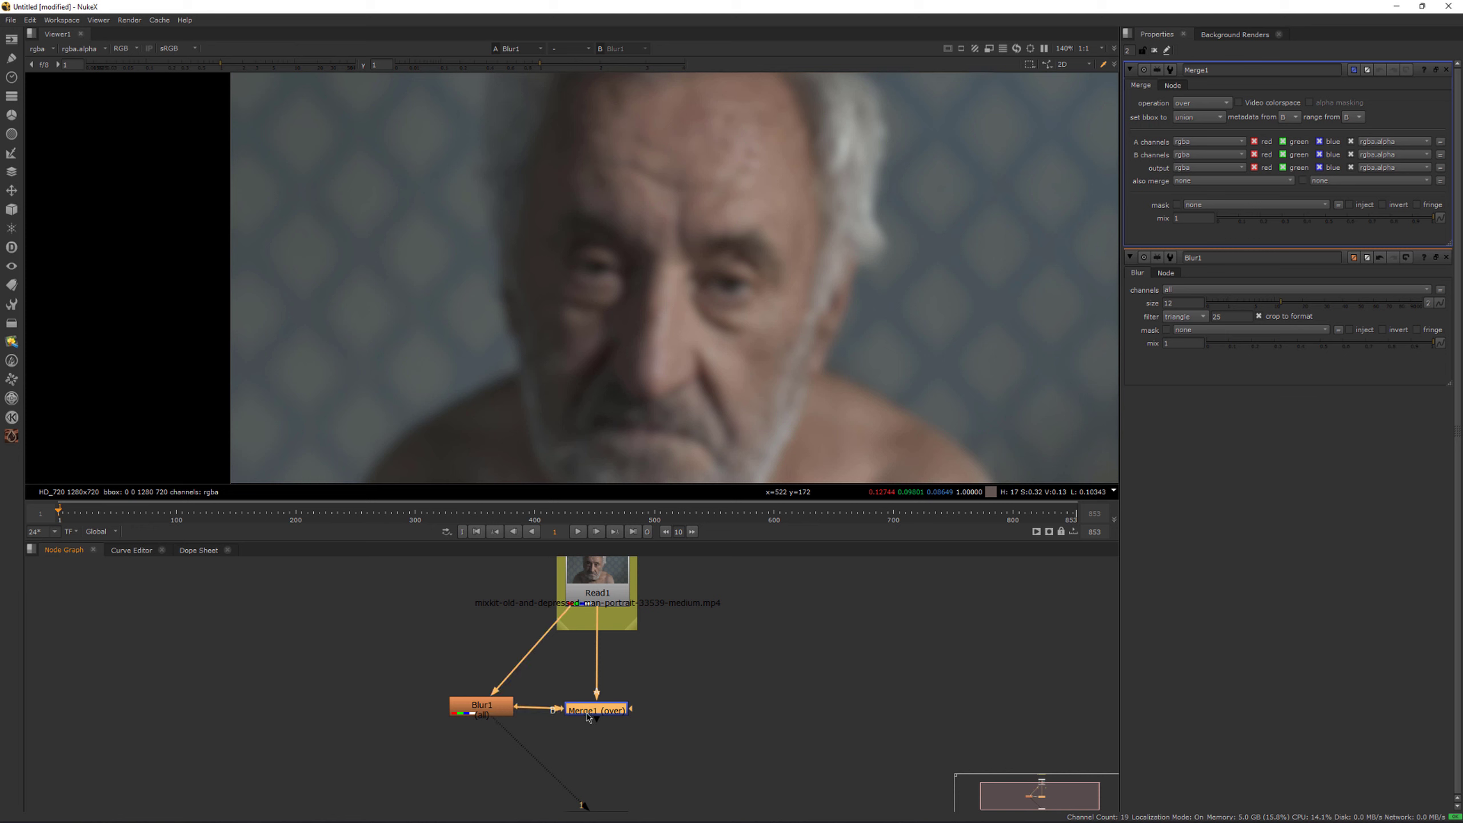
{"action": "key", "text": "1"}
Step: Set Merge1's operation to divide
{"action": "left_click", "coordinate": [605, 714]}
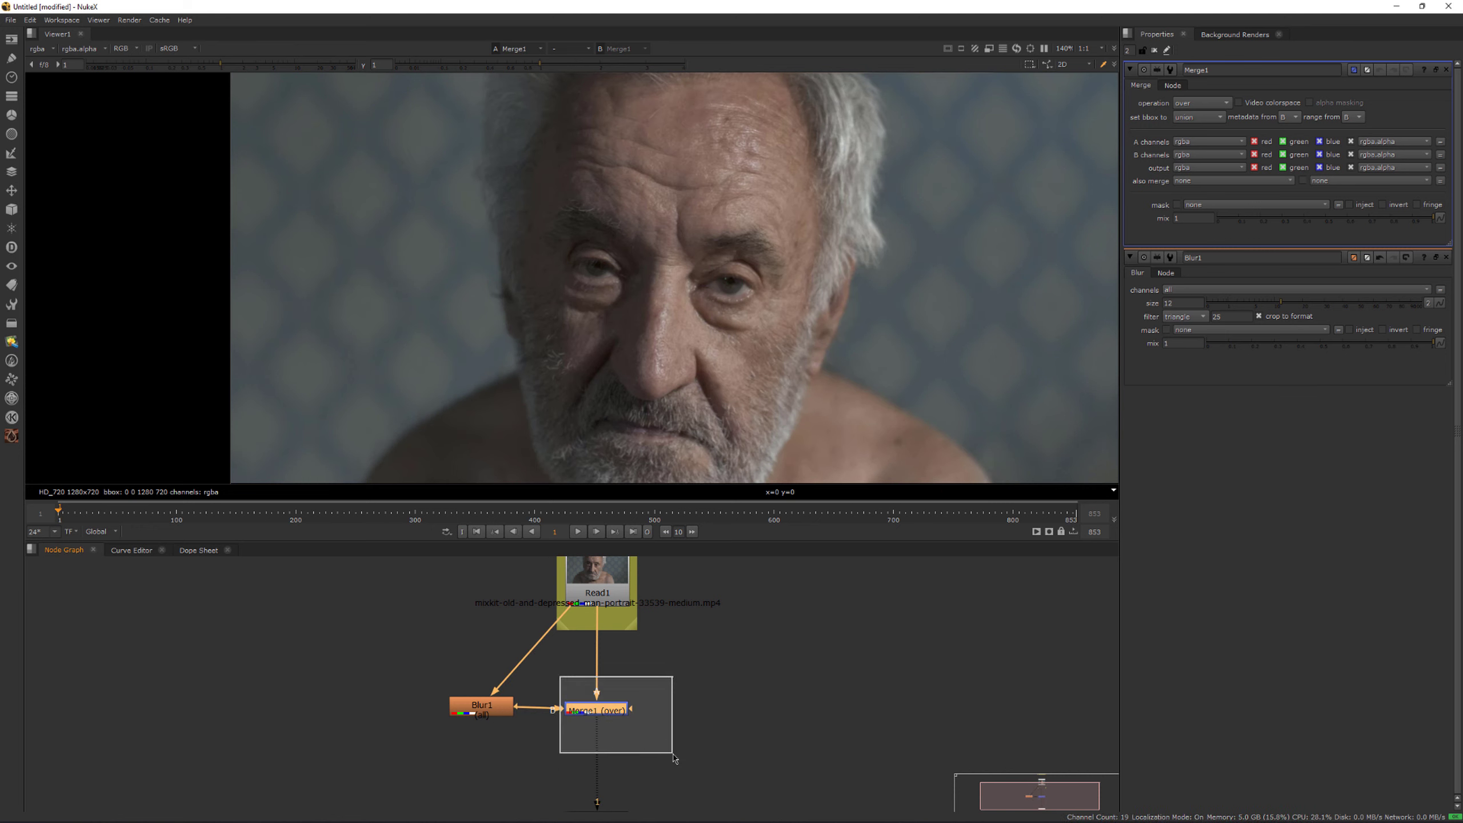
{"action": "left_click", "coordinate": [1181, 106]}
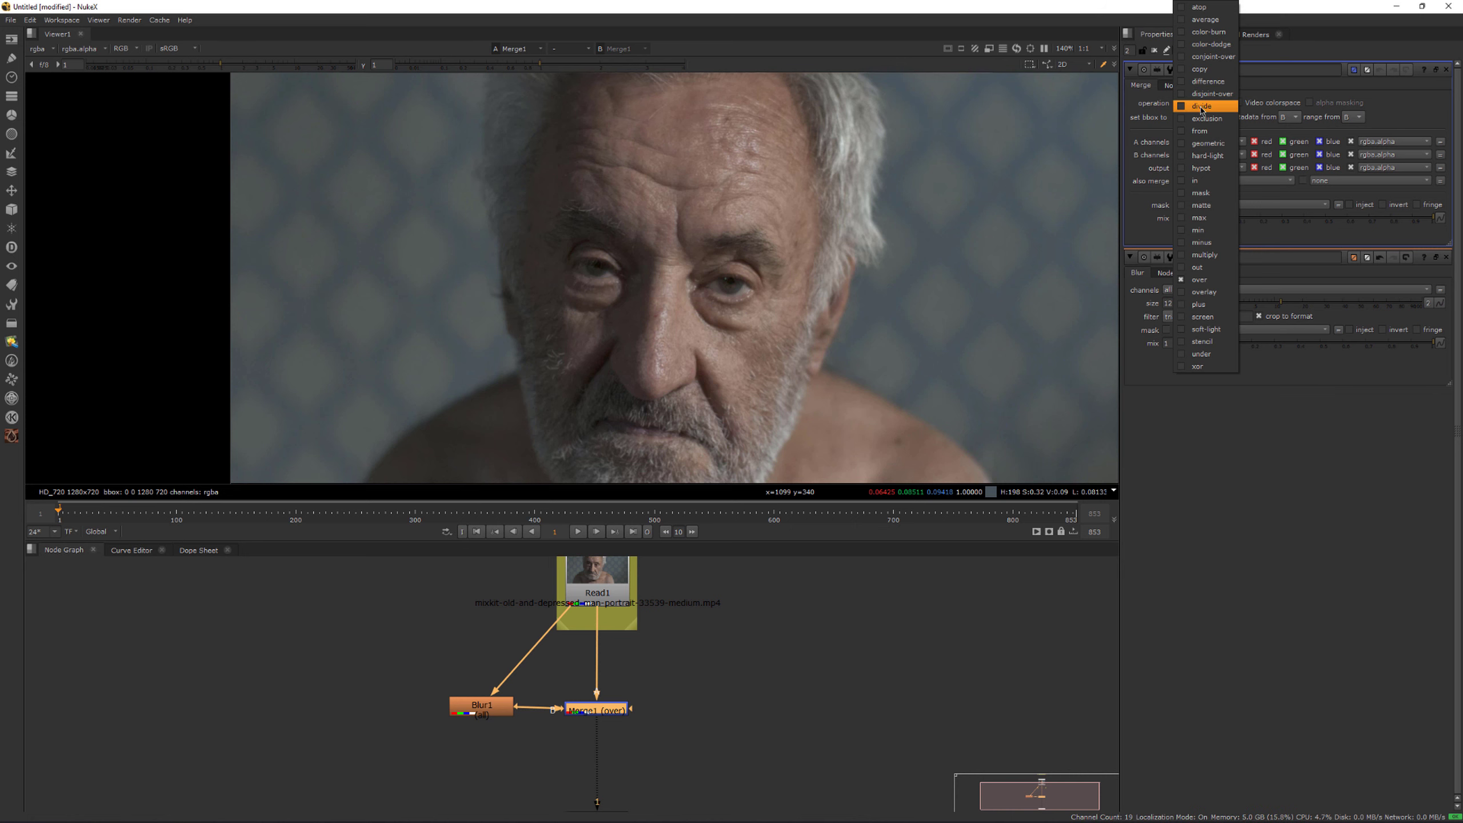
{"action": "left_click", "coordinate": [1199, 108]}
Step: Examine the divided image for fine detail around the forehead wrinkles, eyes and beard
{"action": "left_click_drag", "start_coordinate": [505, 181], "coordinate": [718, 351]}
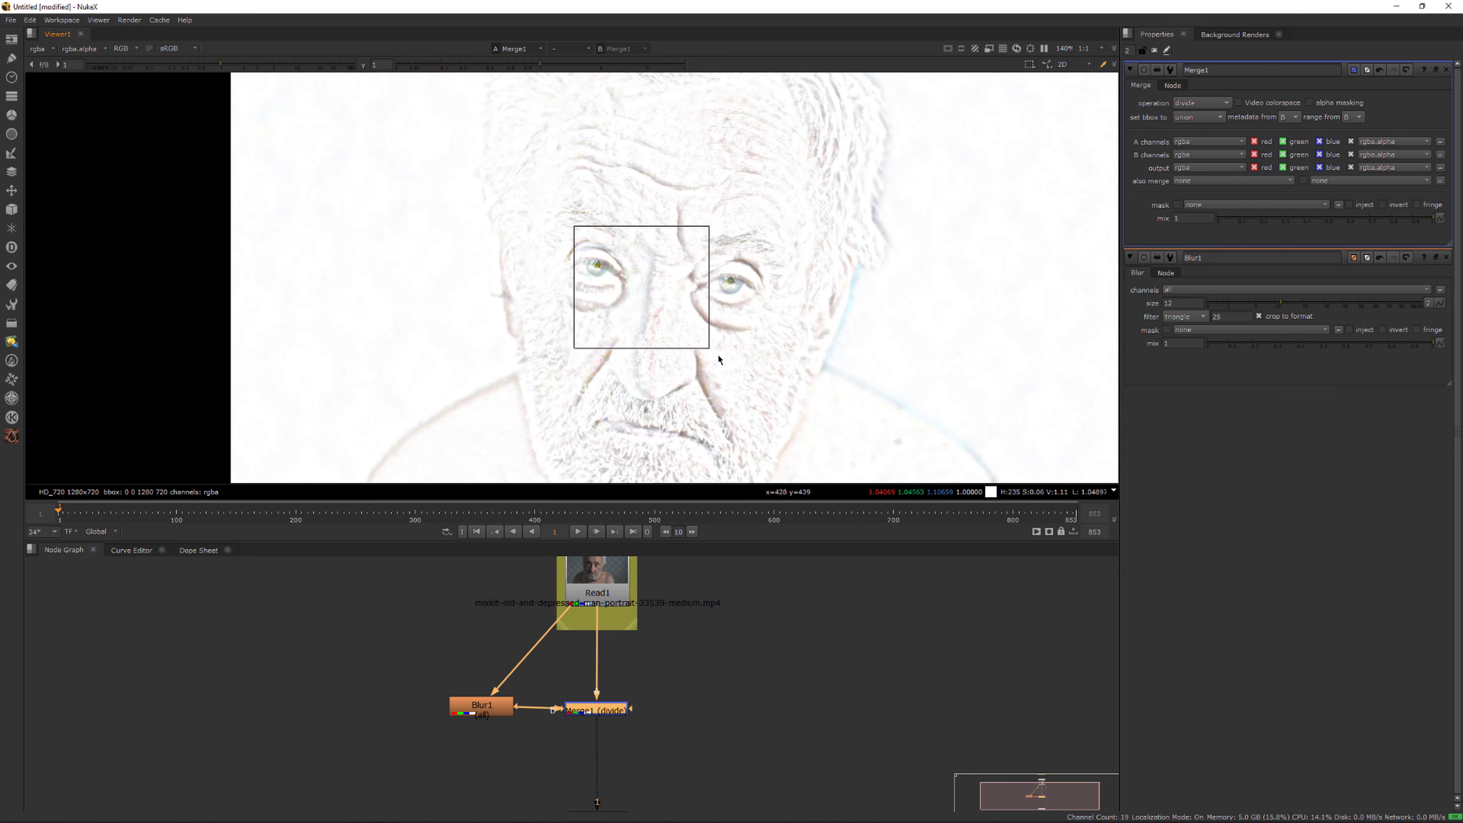
{"action": "middle_click_drag", "start_coordinate": [717, 352], "coordinate": [729, 204]}
{"action": "scroll", "coordinate": [720, 227], "scroll_direction": "up", "scroll_amount": 3}
{"action": "middle_click_drag", "start_coordinate": [648, 233], "coordinate": [690, 336]}
{"action": "scroll", "coordinate": [707, 393], "scroll_direction": "down", "scroll_amount": 3}
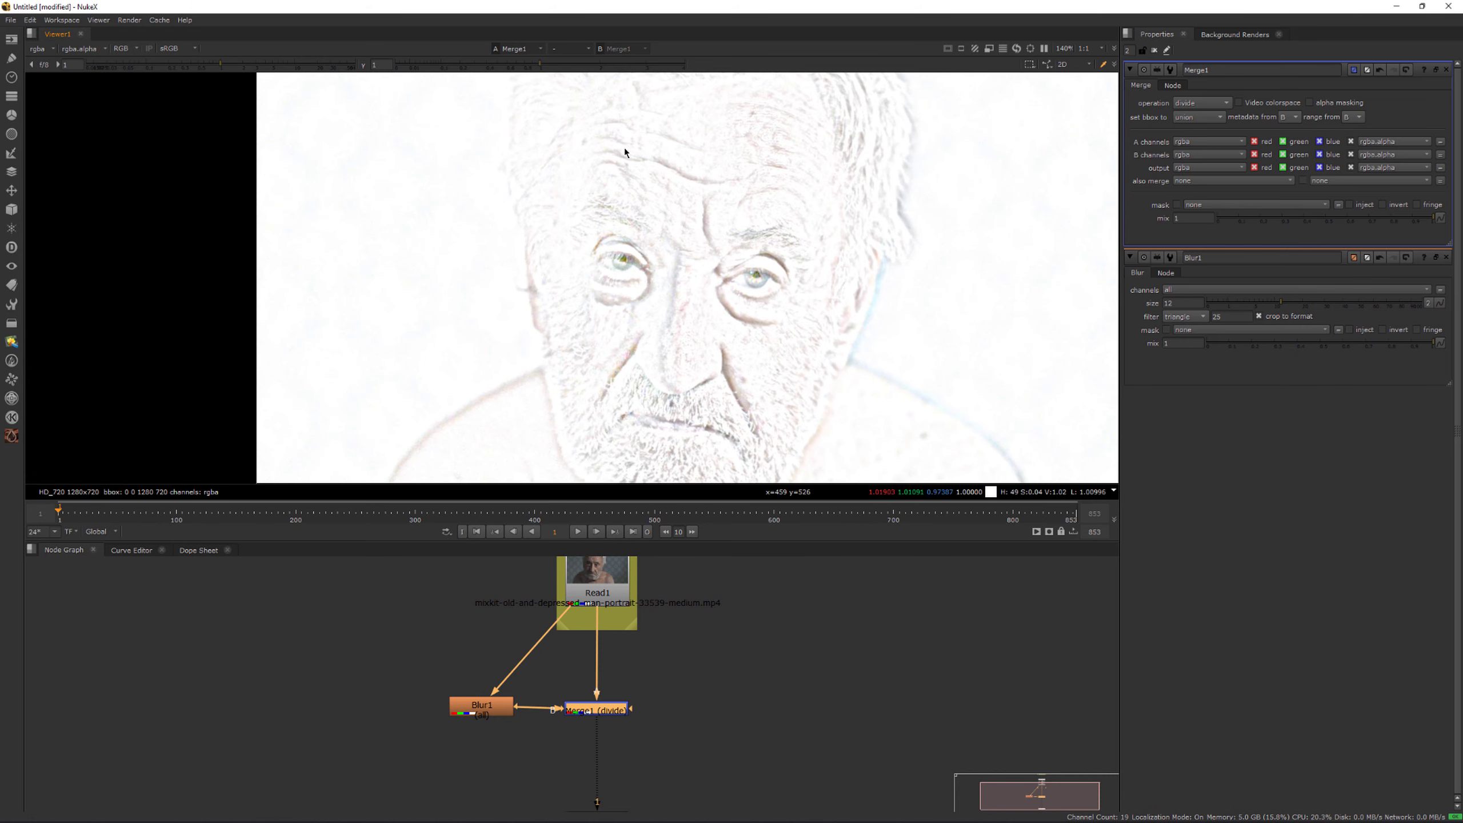
{"action": "left_click_drag", "start_coordinate": [622, 149], "coordinate": [662, 175]}
{"action": "scroll", "coordinate": [694, 169], "scroll_direction": "up", "scroll_amount": 4}
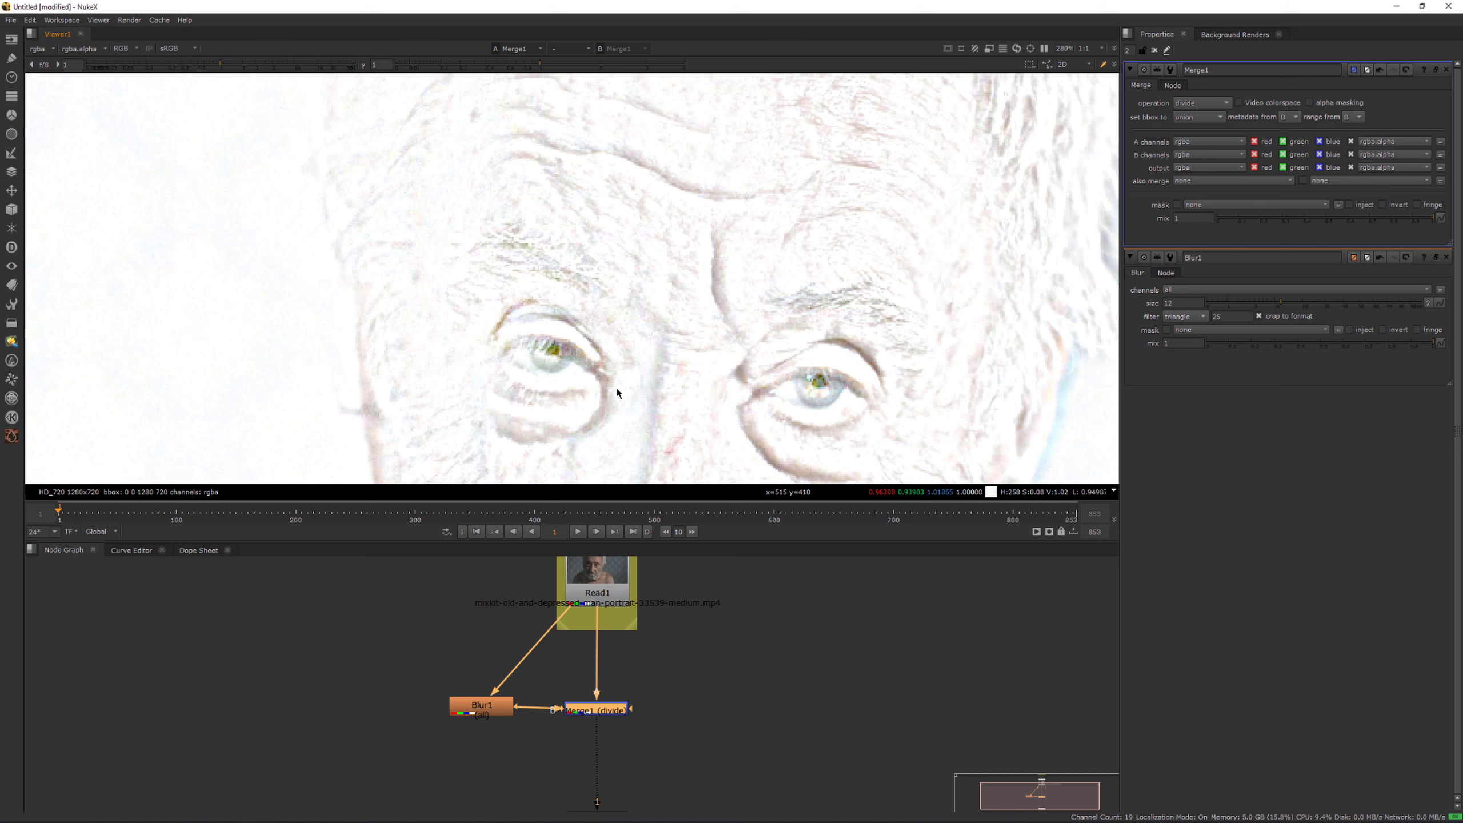
Step: Compare the blurred image from Blur1 with the original Read1 footage by switching between two viewer inputs
{"action": "middle_click_drag", "start_coordinate": [545, 638], "coordinate": [589, 684]}
{"action": "left_click_drag", "start_coordinate": [442, 682], "coordinate": [571, 781]}
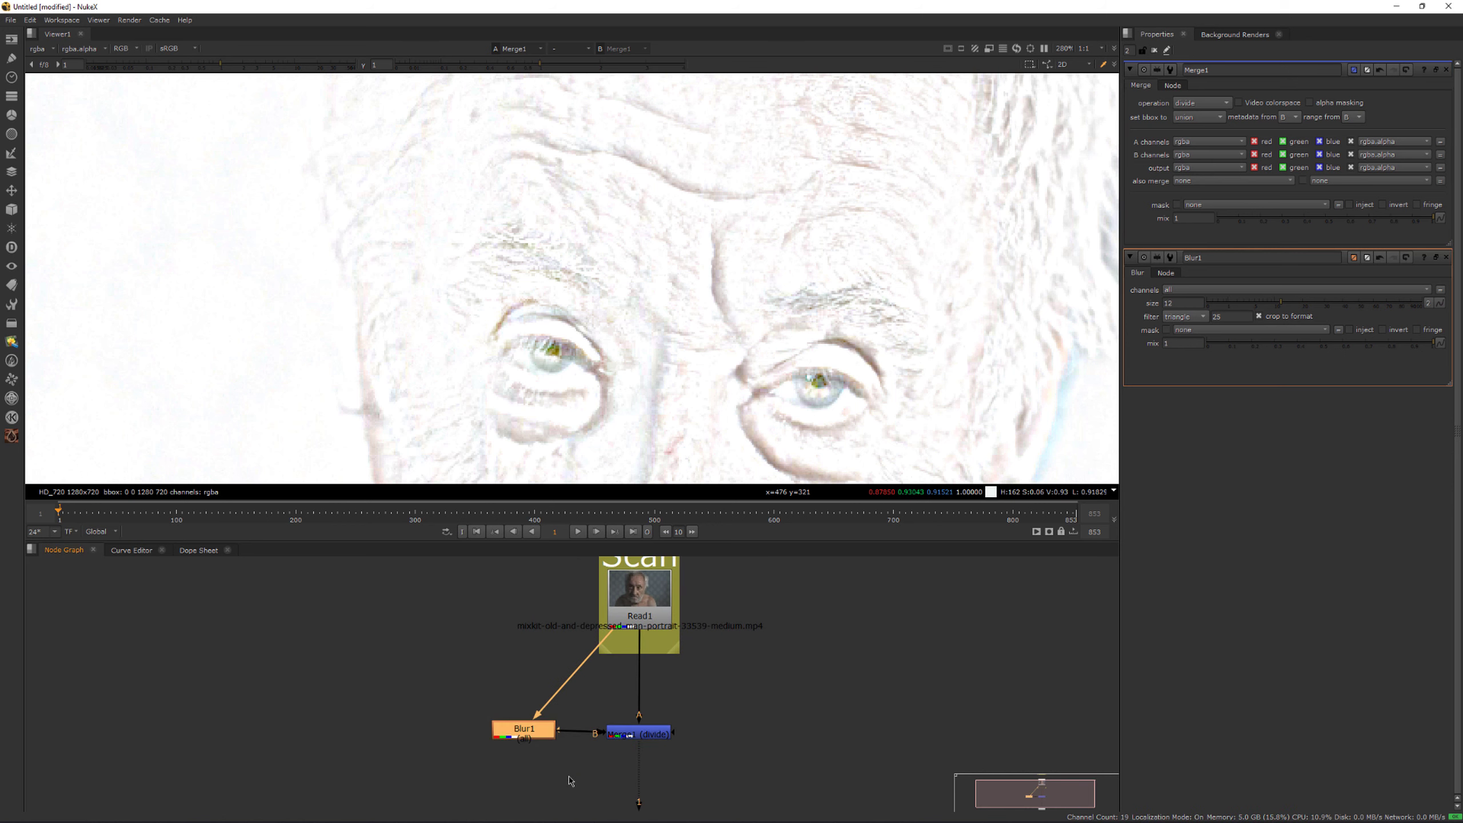
{"action": "key", "text": "1"}
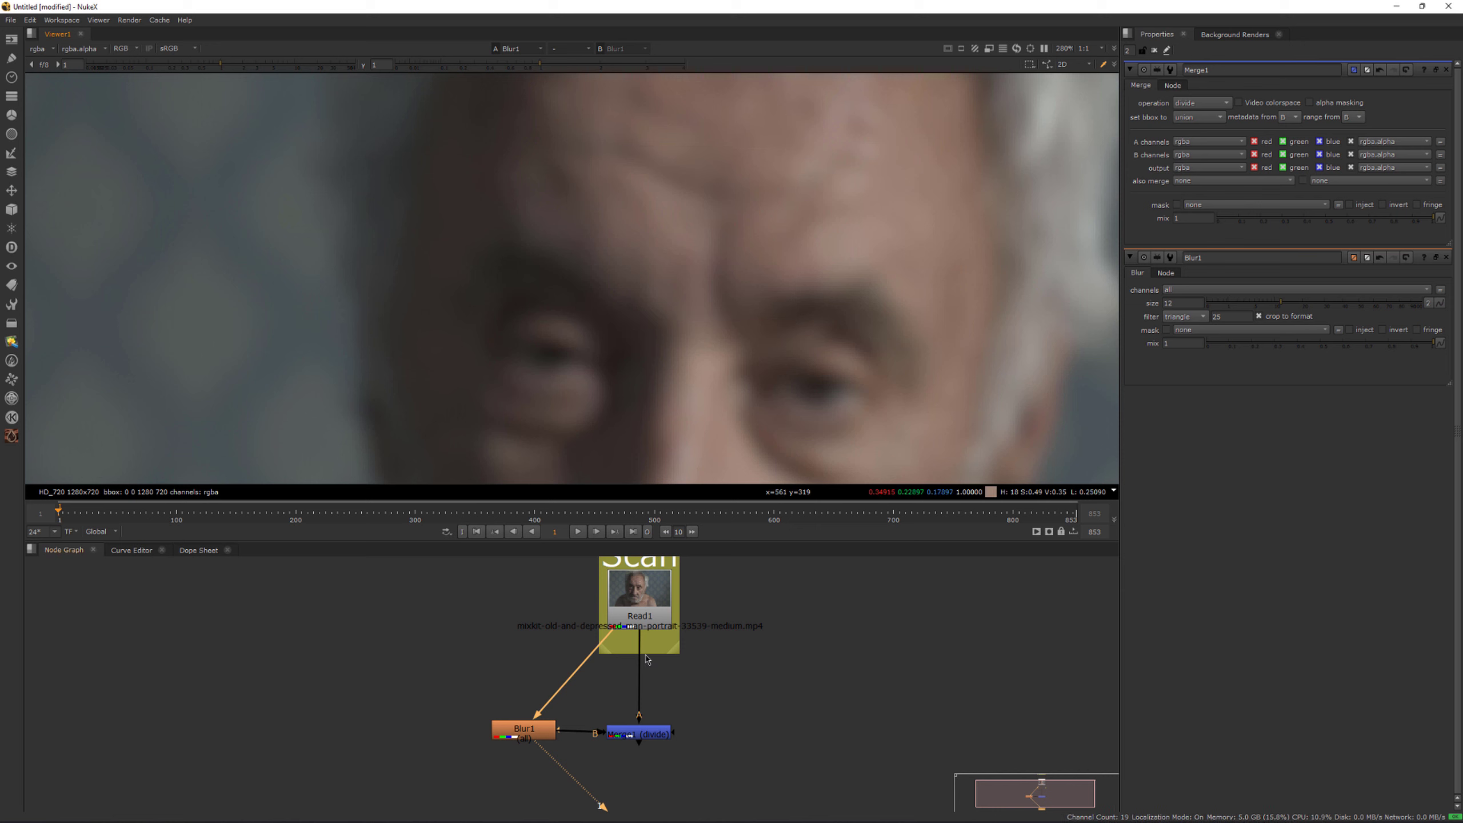
{"action": "left_click", "coordinate": [637, 606]}
{"action": "left_click_drag", "start_coordinate": [473, 696], "coordinate": [532, 718]}
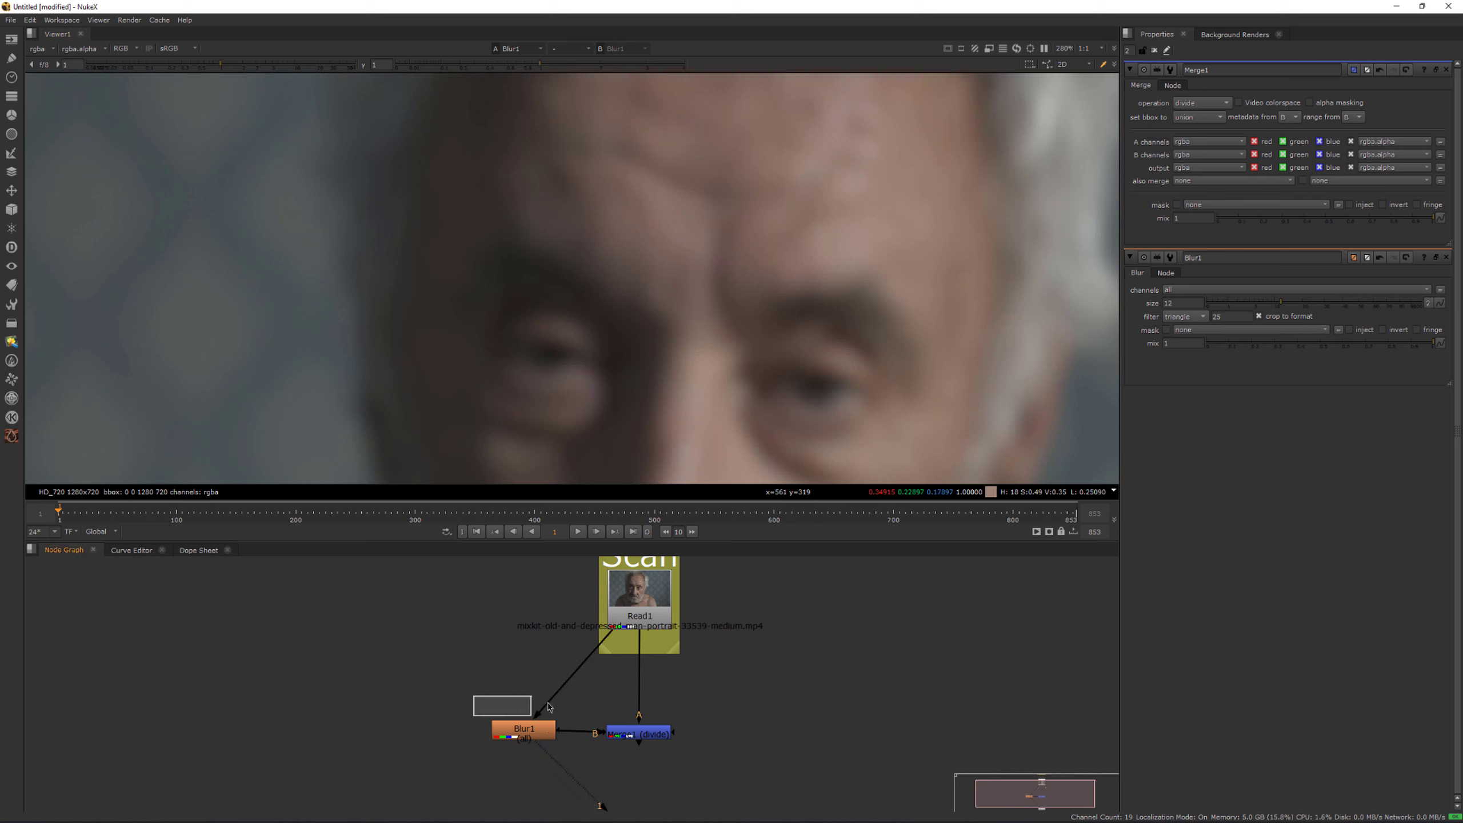
{"action": "left_click", "coordinate": [651, 584]}
{"action": "key", "text": "2"}
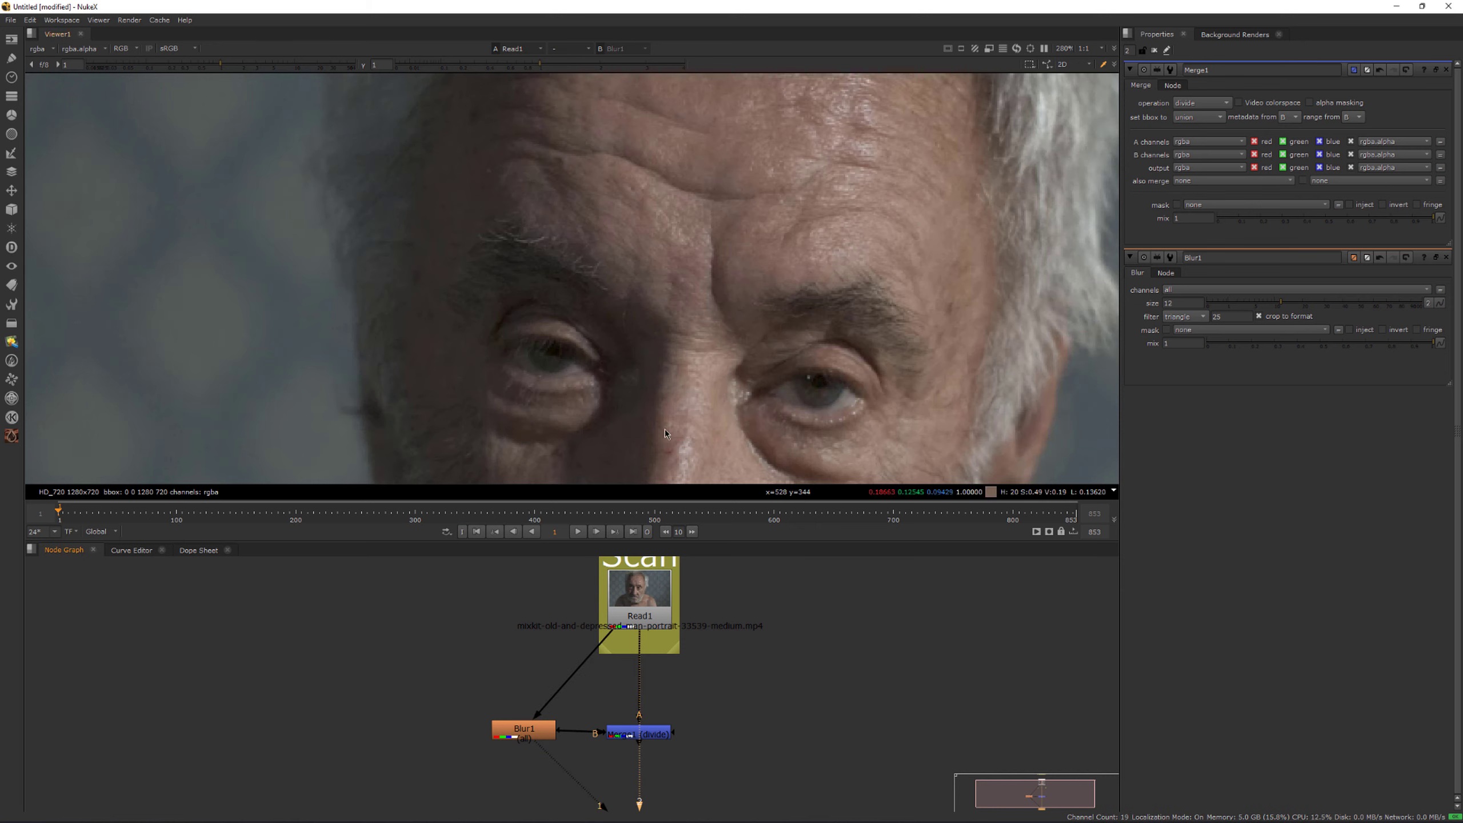
{"action": "key", "text": "1"}
{"action": "key", "text": "2"}
Step: Show the Merge1 divide result again and examine the detail across the forehead, eyes and nose
{"action": "left_click_drag", "start_coordinate": [728, 694], "coordinate": [628, 727]}
{"action": "key", "text": "1"}
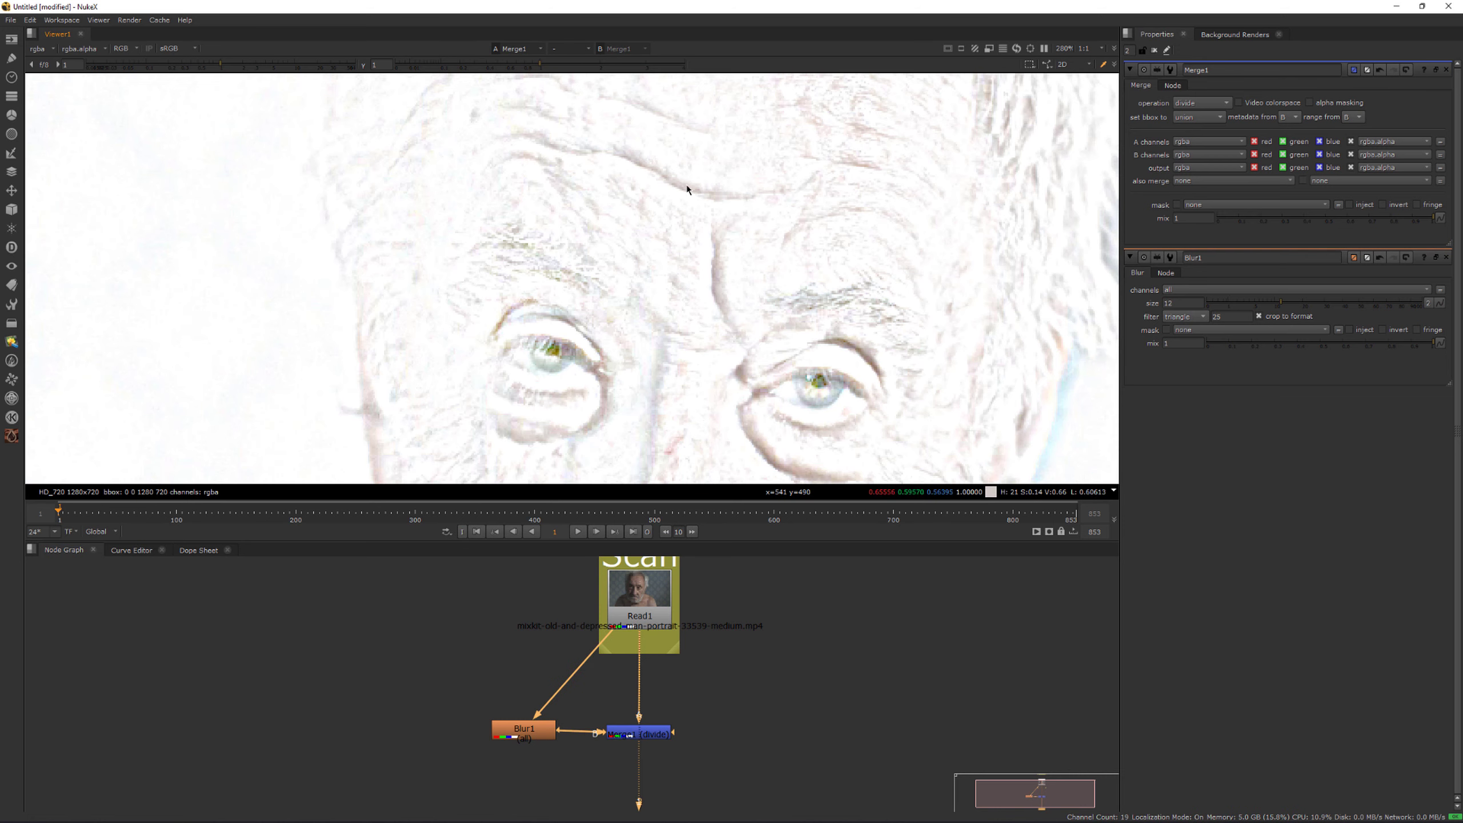
{"action": "scroll", "coordinate": [685, 279], "scroll_direction": "down", "scroll_amount": 3}
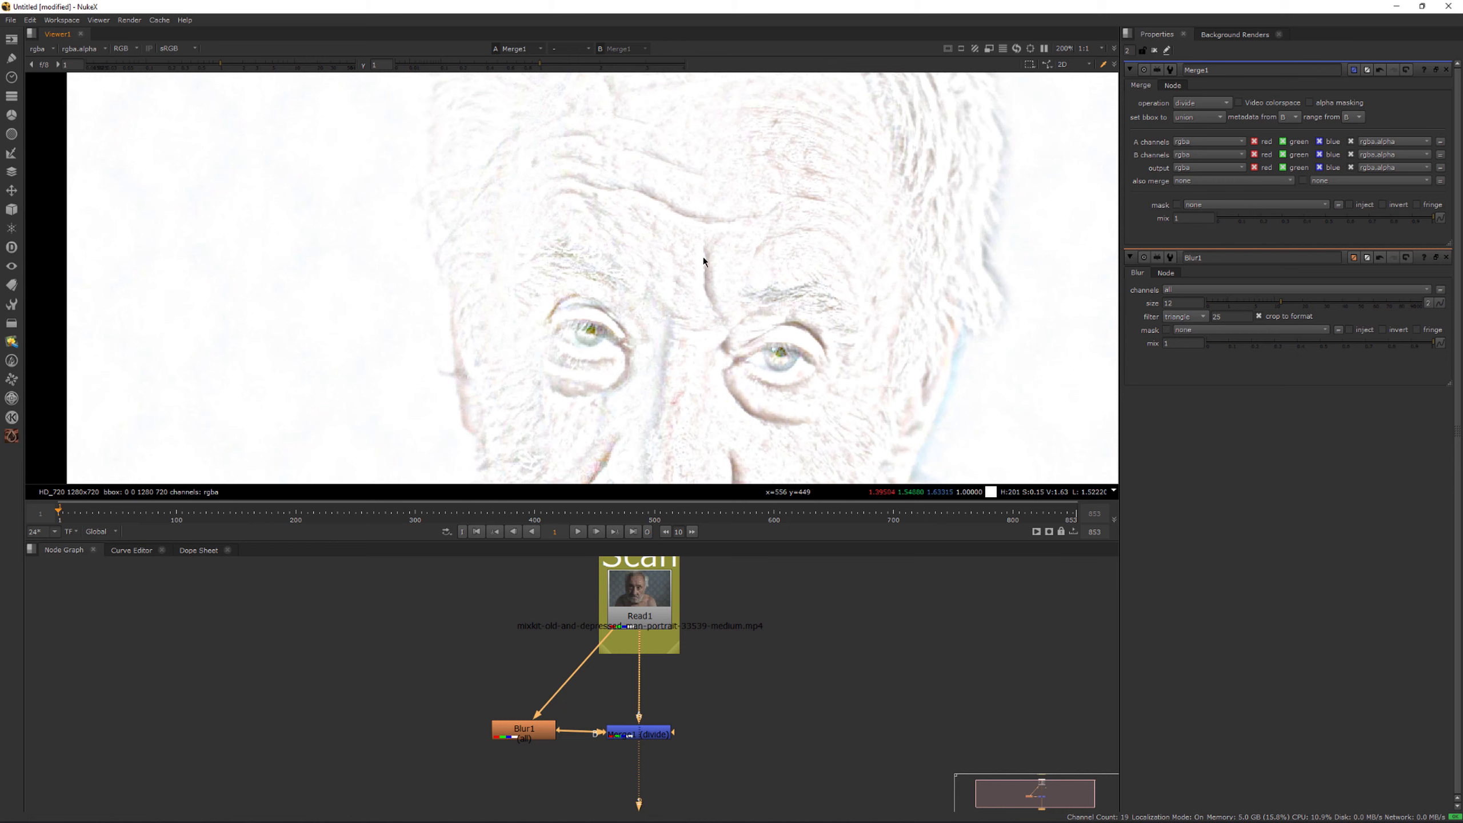
{"action": "middle_click_drag", "start_coordinate": [713, 311], "coordinate": [719, 230]}
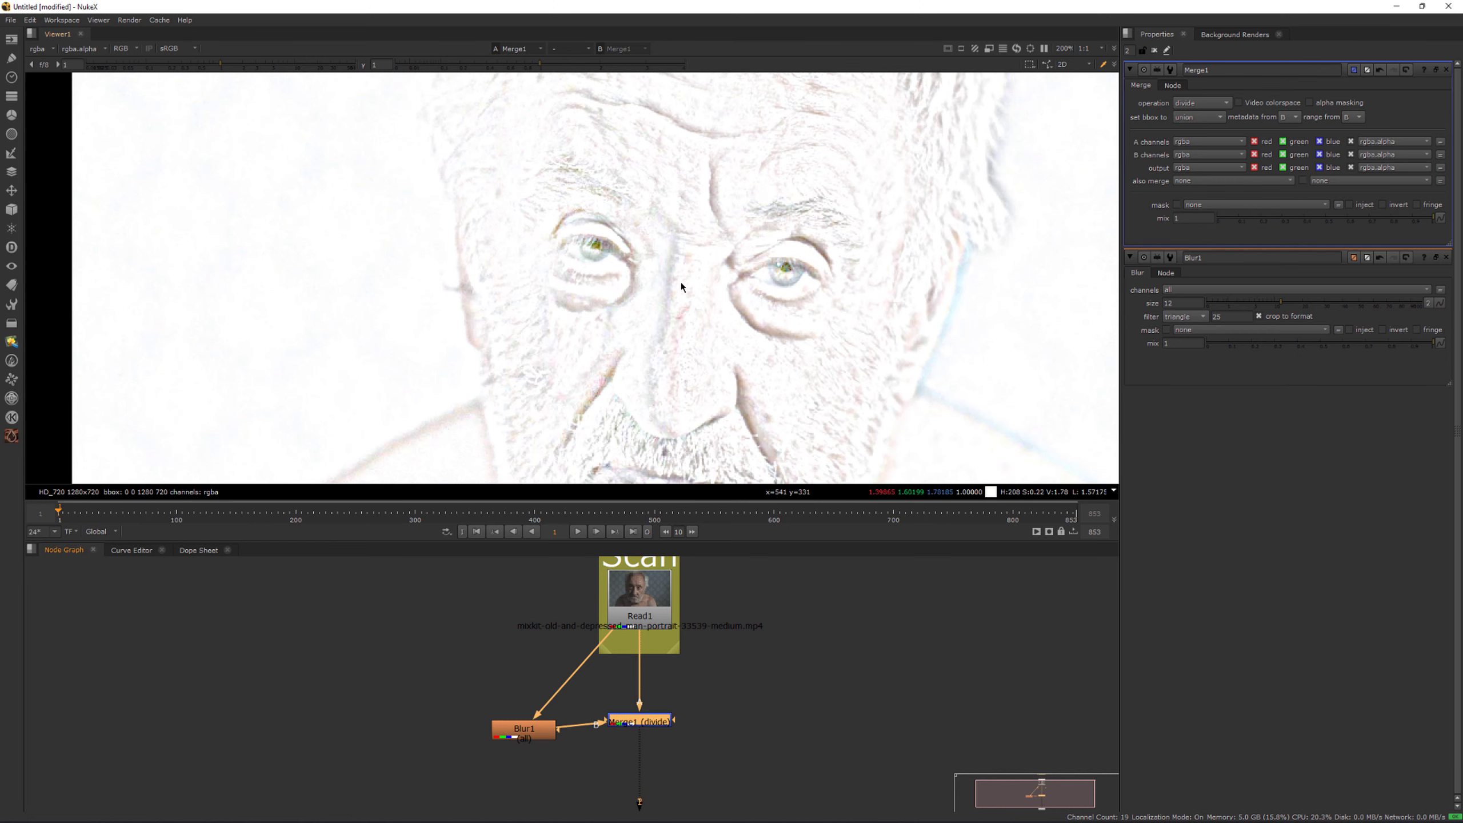
Step: Align Blur1 horizontally with Merge1 in the node graph and open Blur1's settings
{"action": "scroll", "coordinate": [699, 254], "scroll_direction": "down", "scroll_amount": 2}
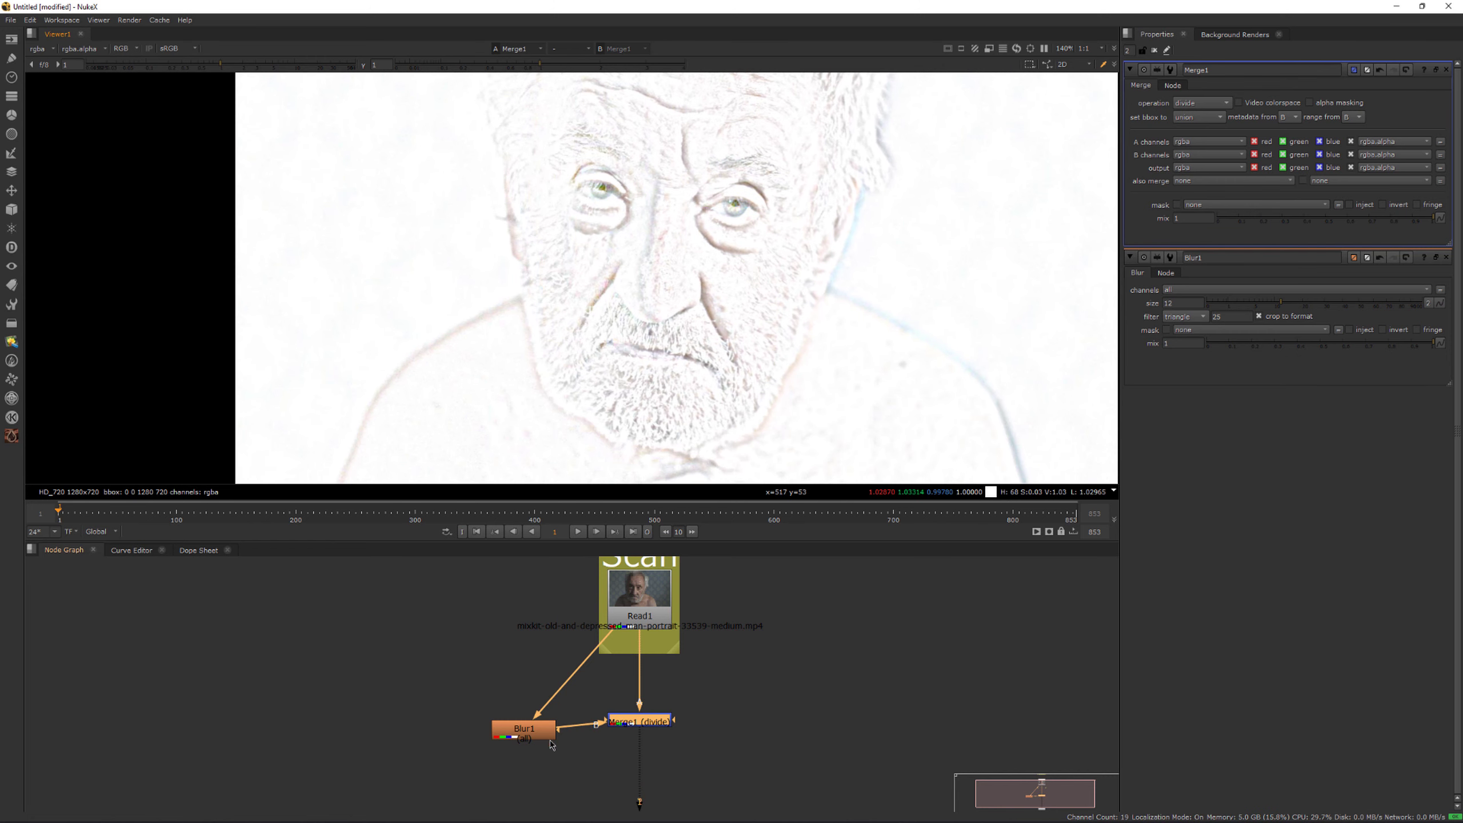
{"action": "left_click_drag", "start_coordinate": [539, 735], "coordinate": [540, 725]}
{"action": "double_click", "coordinate": [540, 726]}
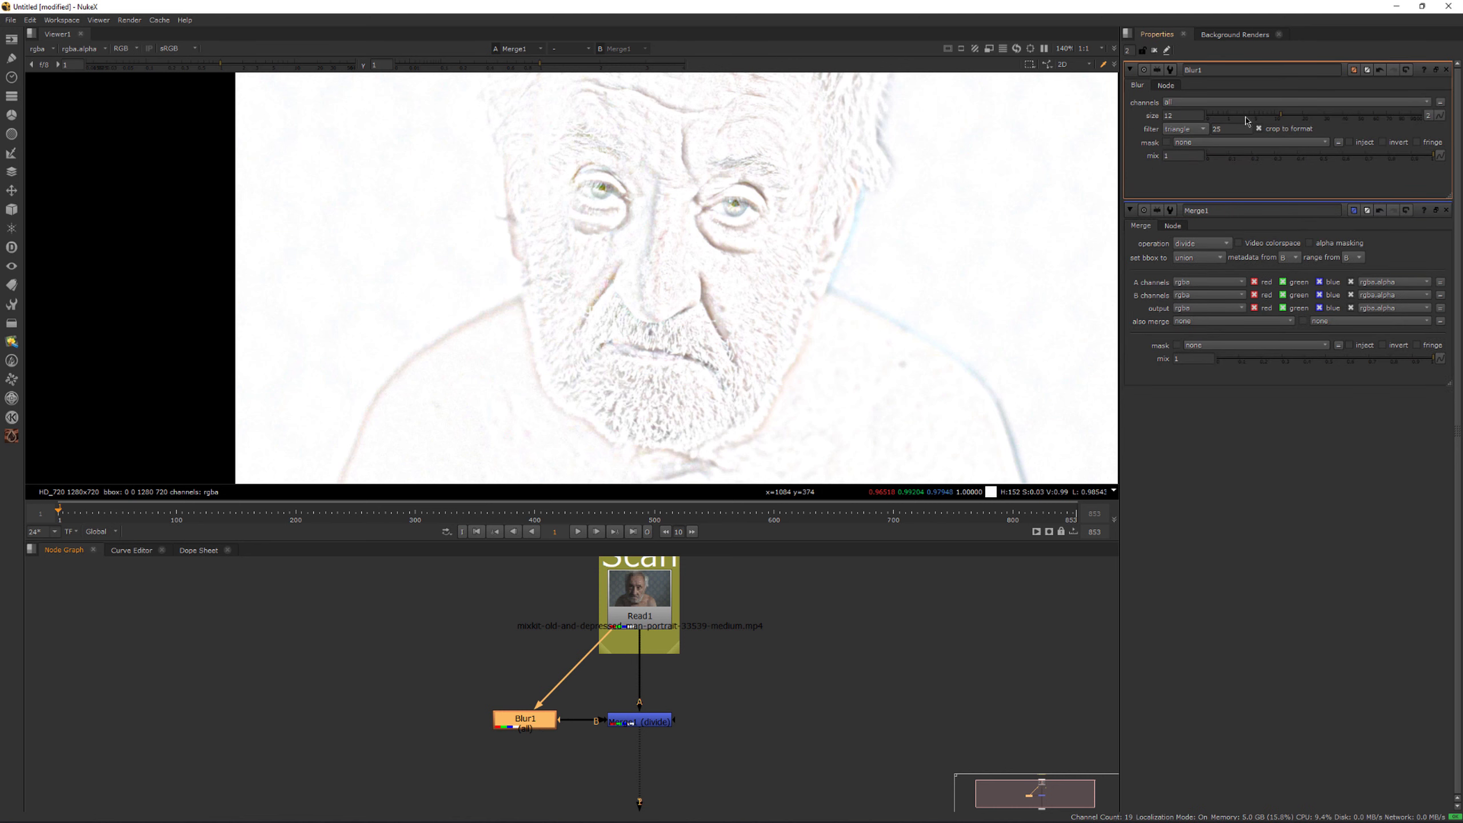
Step: Try Blur1 sizes of 92, 2 and 23 to compare their effect on the divided image
{"action": "left_click_drag", "start_coordinate": [1246, 120], "coordinate": [1414, 117]}
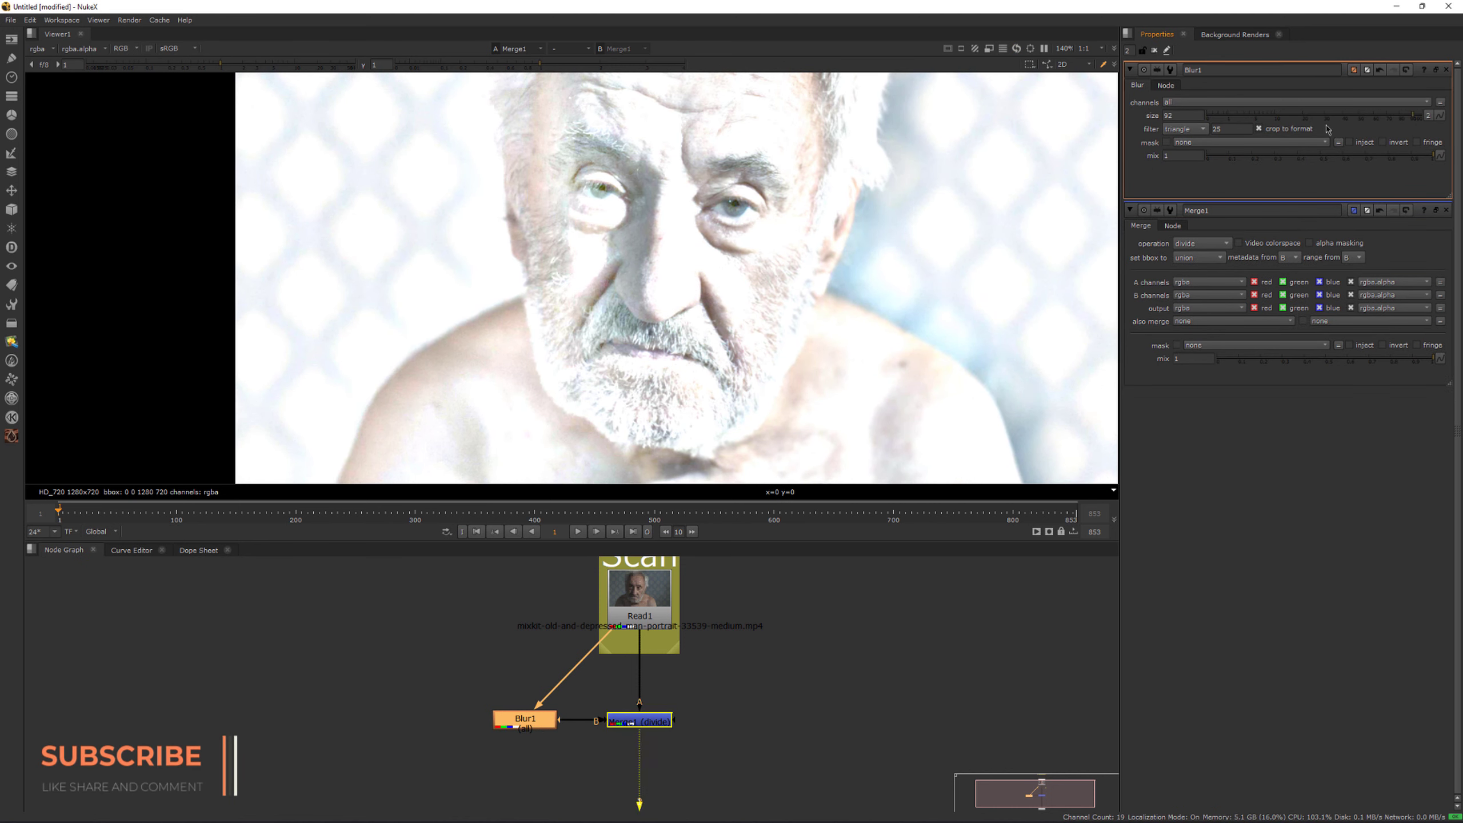
{"action": "left_click", "coordinate": [1237, 116]}
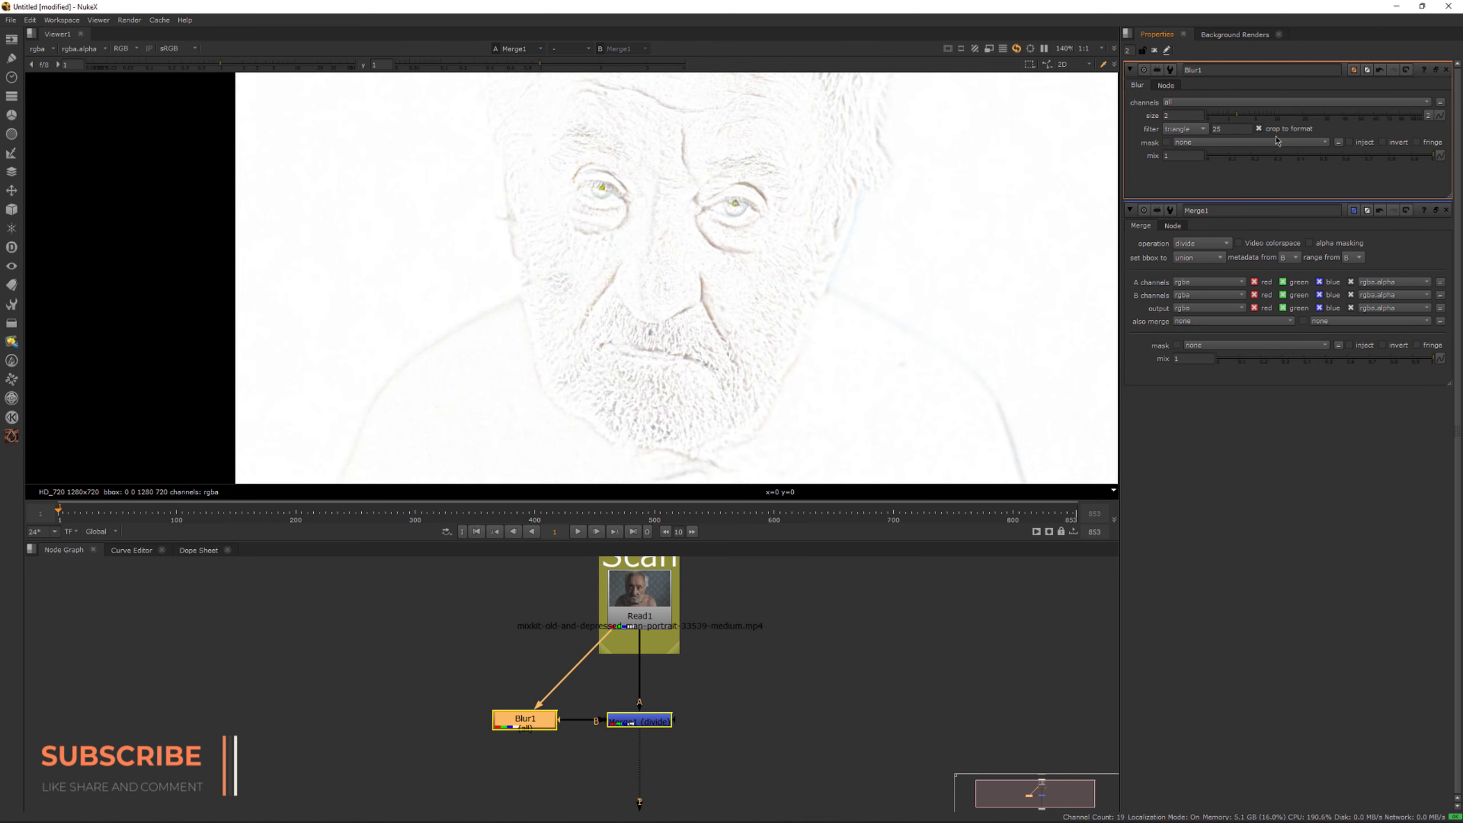
{"action": "left_click", "coordinate": [1309, 115]}
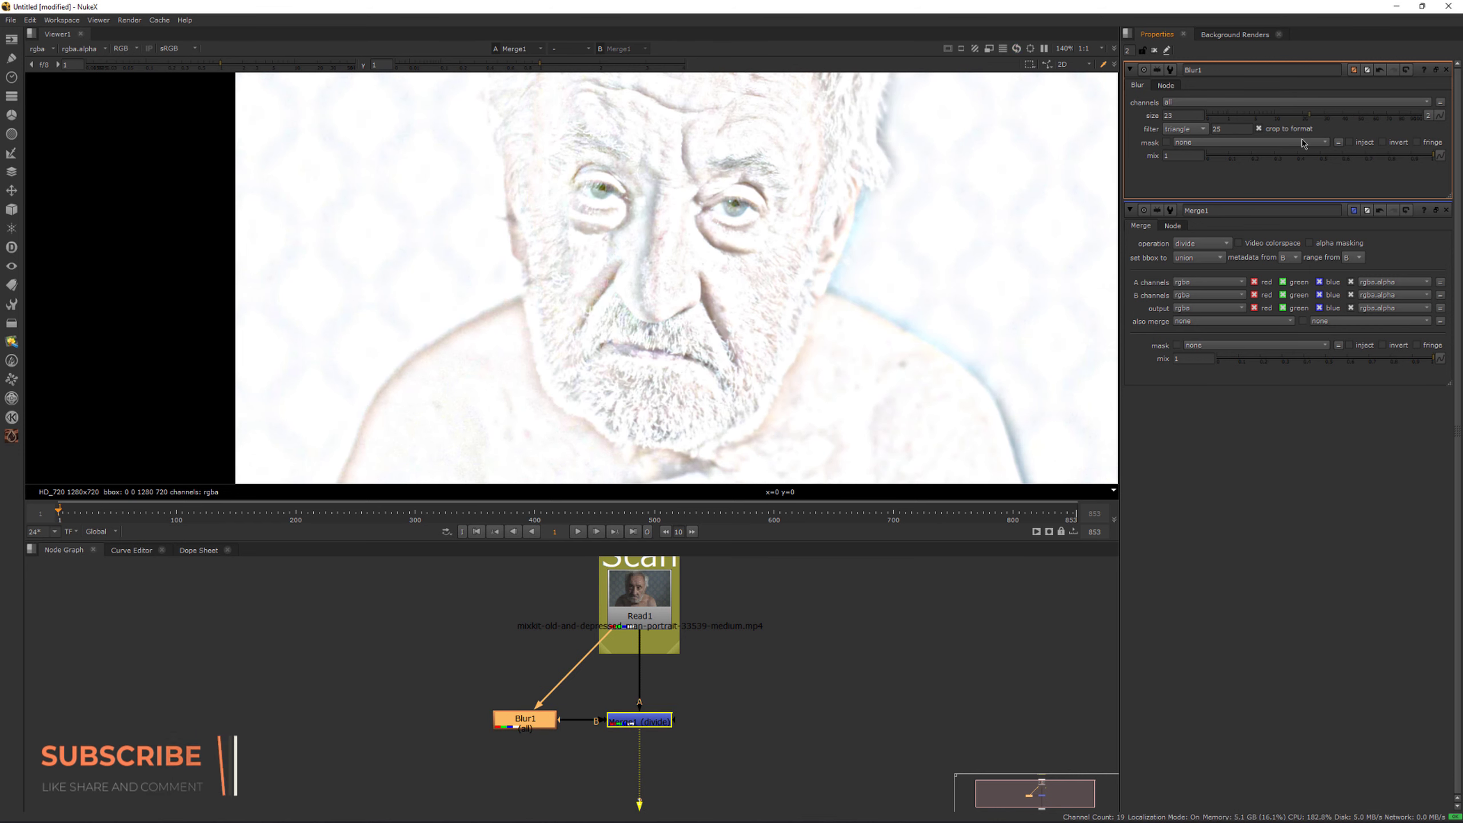
Step: Set Blur1's size to 8
{"action": "left_click", "coordinate": [1250, 116]}
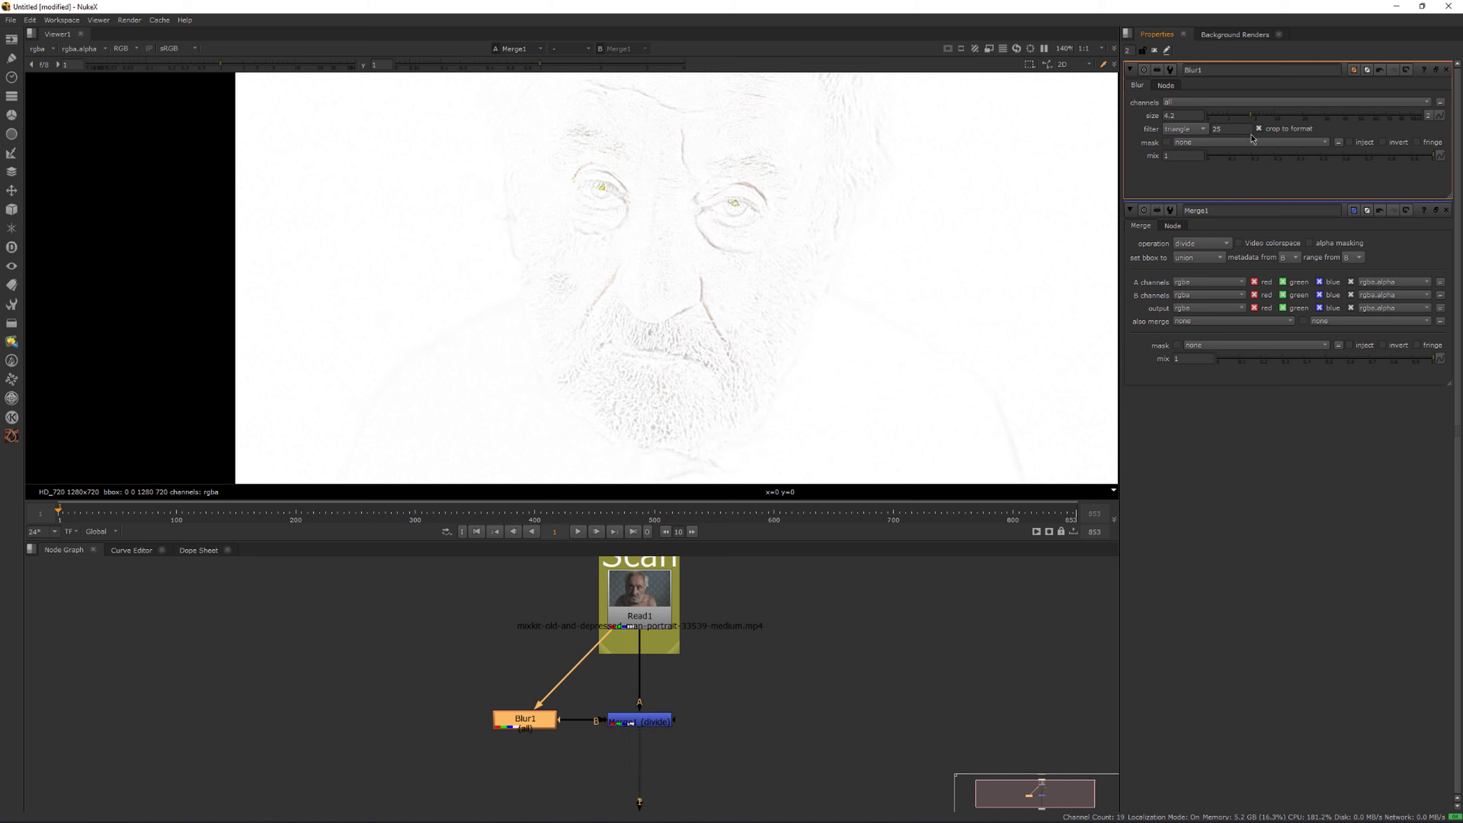
{"action": "left_click_drag", "start_coordinate": [1261, 138], "coordinate": [1260, 139]}
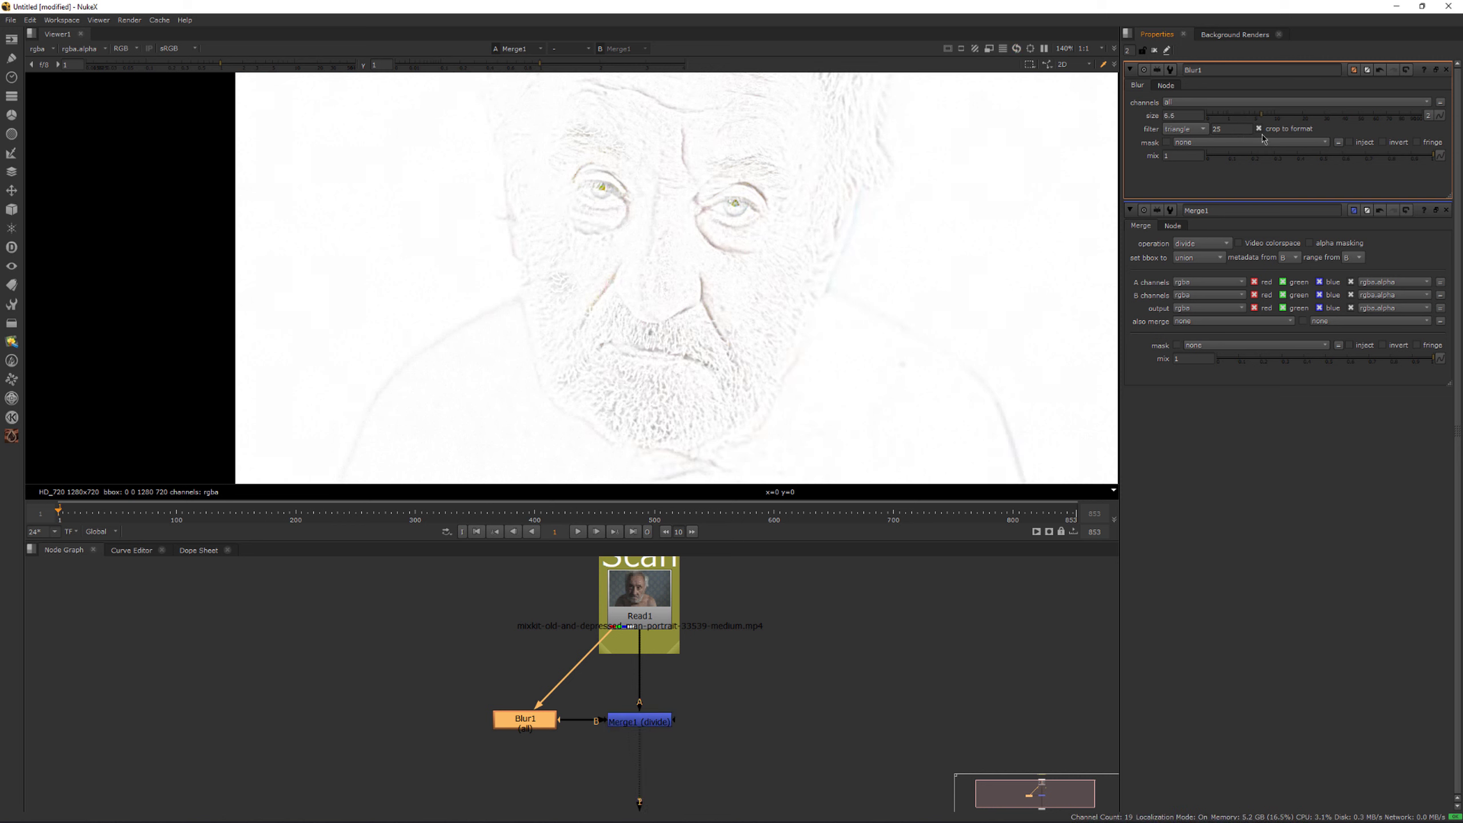
{"action": "left_click_drag", "start_coordinate": [1266, 139], "coordinate": [1268, 139]}
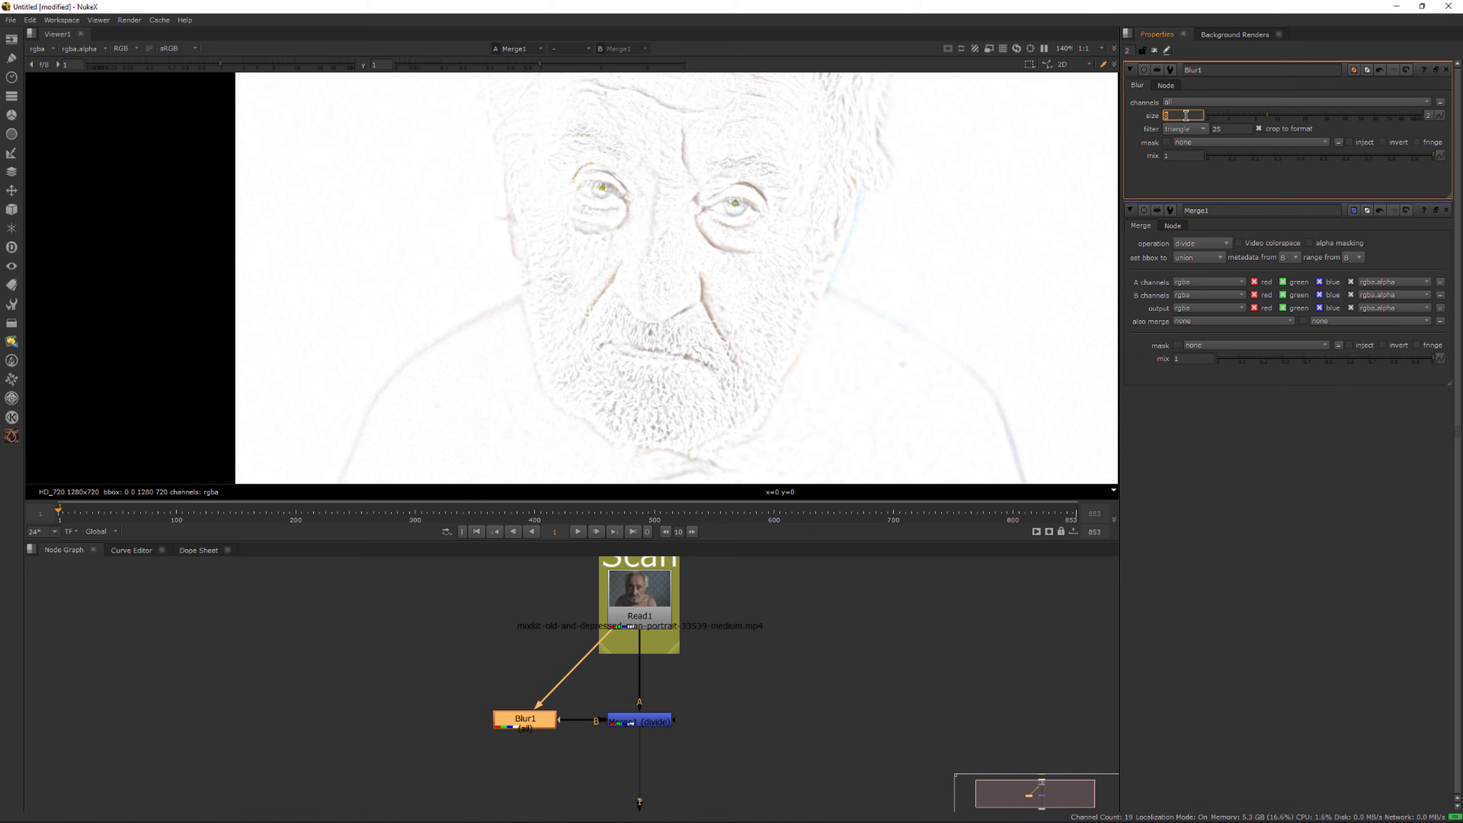
{"action": "middle_click_drag", "start_coordinate": [689, 204], "coordinate": [676, 187]}
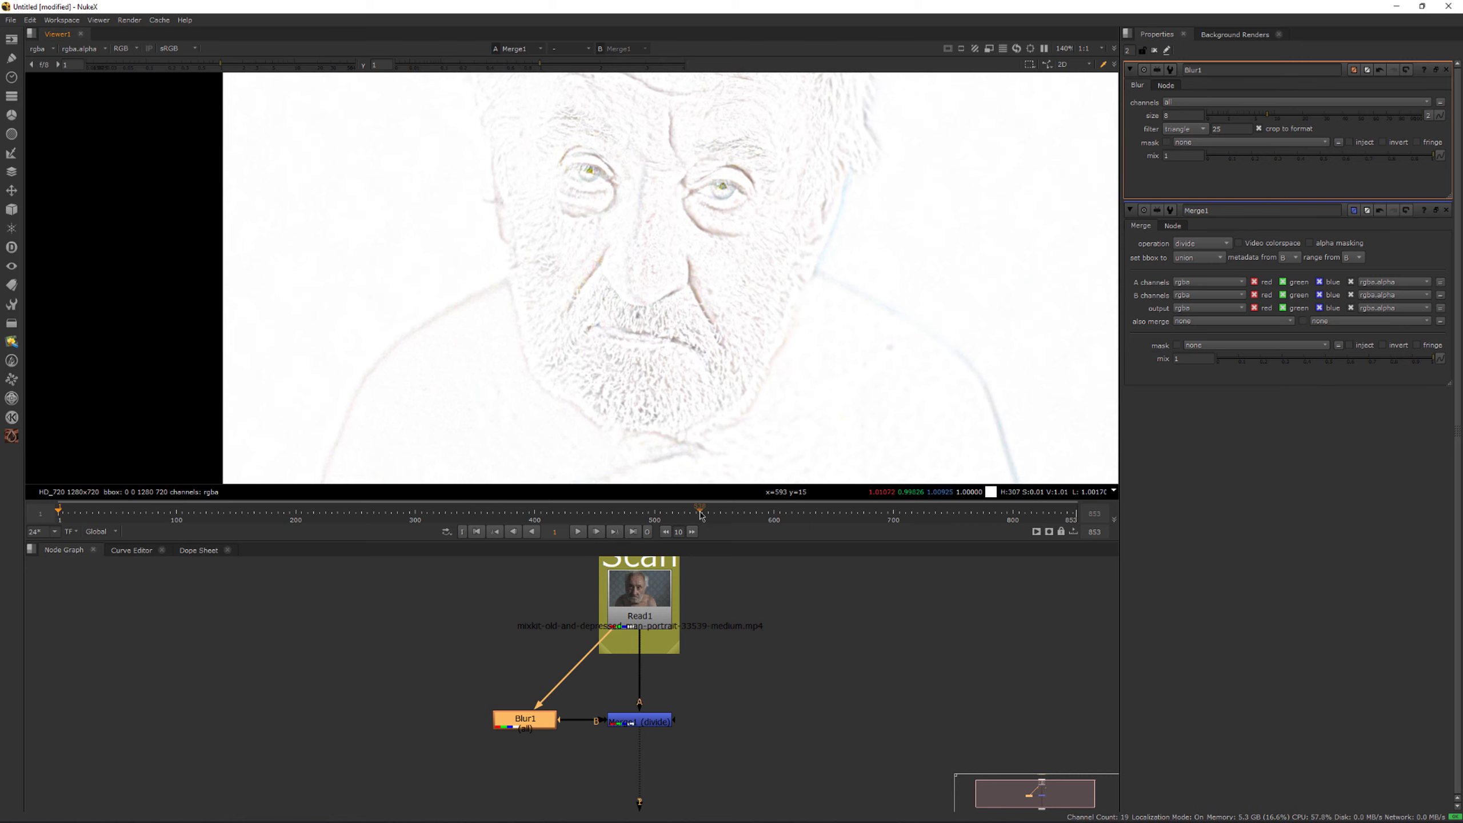
Step: Disconnect Viewer1 from Merge1 and move the viewer node further down to make room in the node graph
{"action": "scroll", "coordinate": [632, 725], "scroll_direction": "down", "scroll_amount": 5}
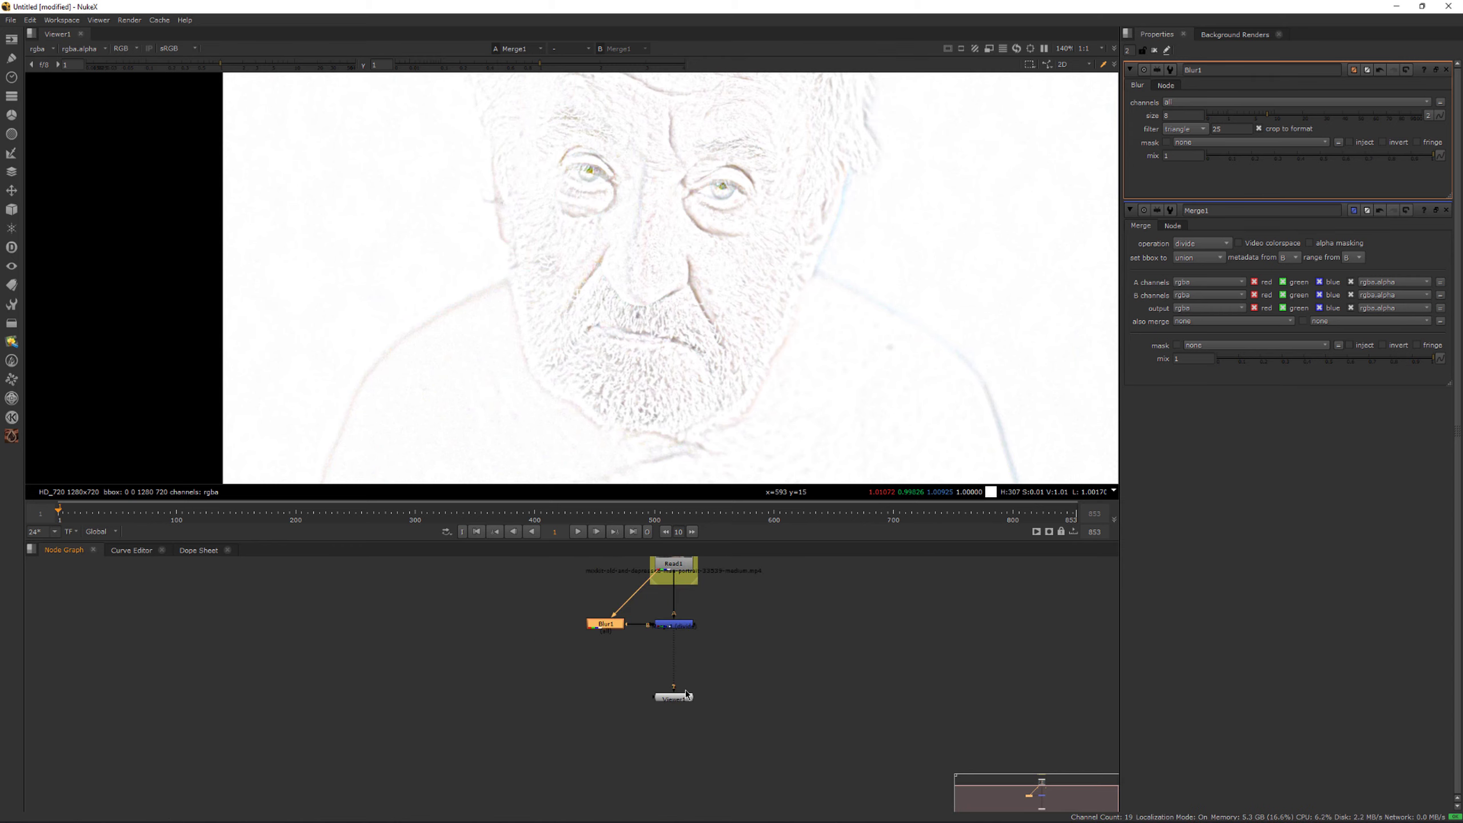
{"action": "left_click_drag", "start_coordinate": [667, 783], "coordinate": [686, 723]}
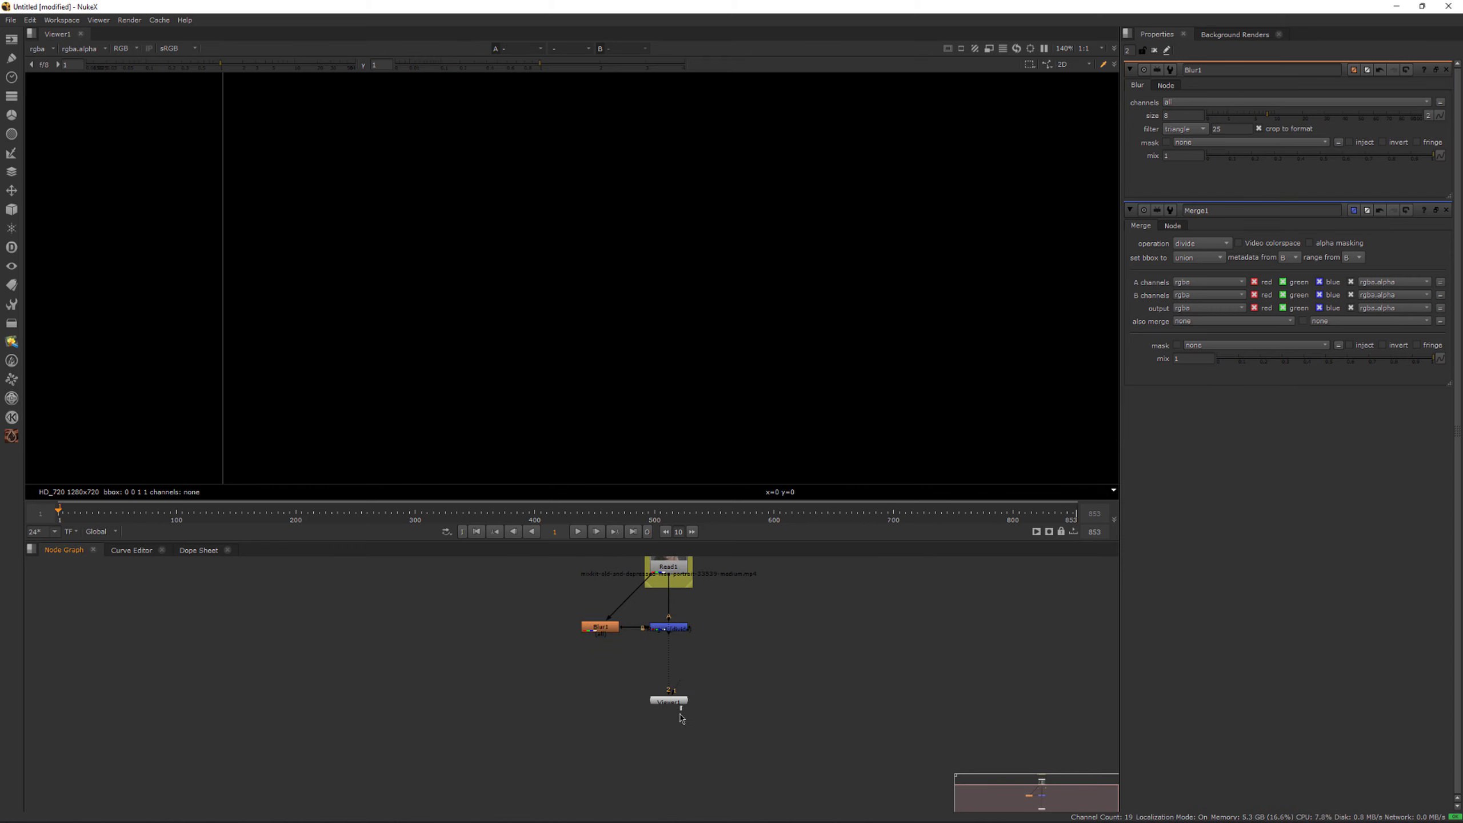
{"action": "left_click_drag", "start_coordinate": [675, 707], "coordinate": [674, 778]}
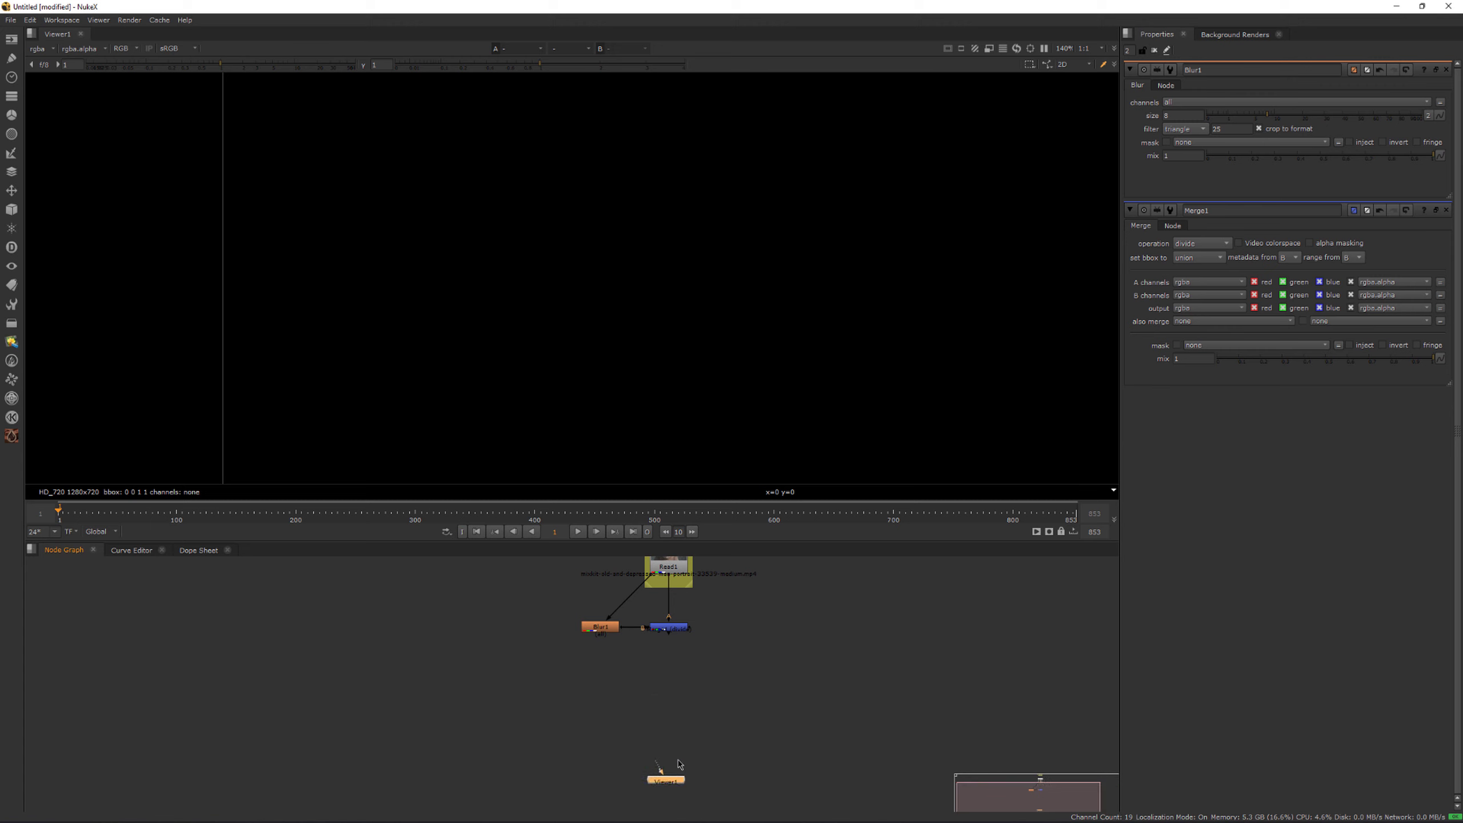
Step: Add a Merge node below Merge1, connecting its B input to Blur1 and its A input to Merge1
{"action": "middle_click_drag", "start_coordinate": [673, 680], "coordinate": [676, 695]}
{"action": "key", "text": "m"}
{"action": "scroll", "coordinate": [690, 696], "scroll_direction": "up", "scroll_amount": 3}
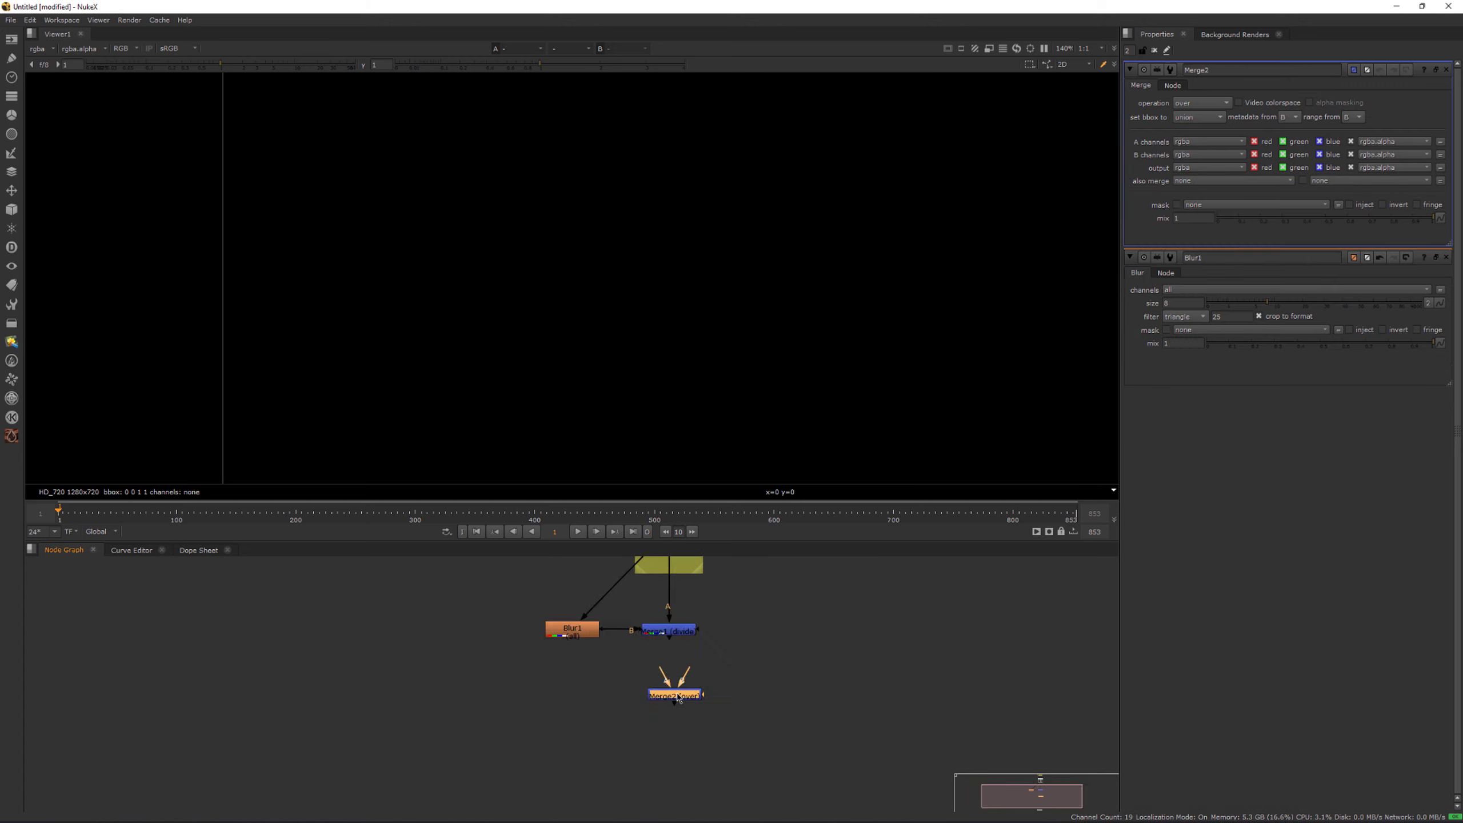
{"action": "left_click_drag", "start_coordinate": [671, 678], "coordinate": [665, 701]}
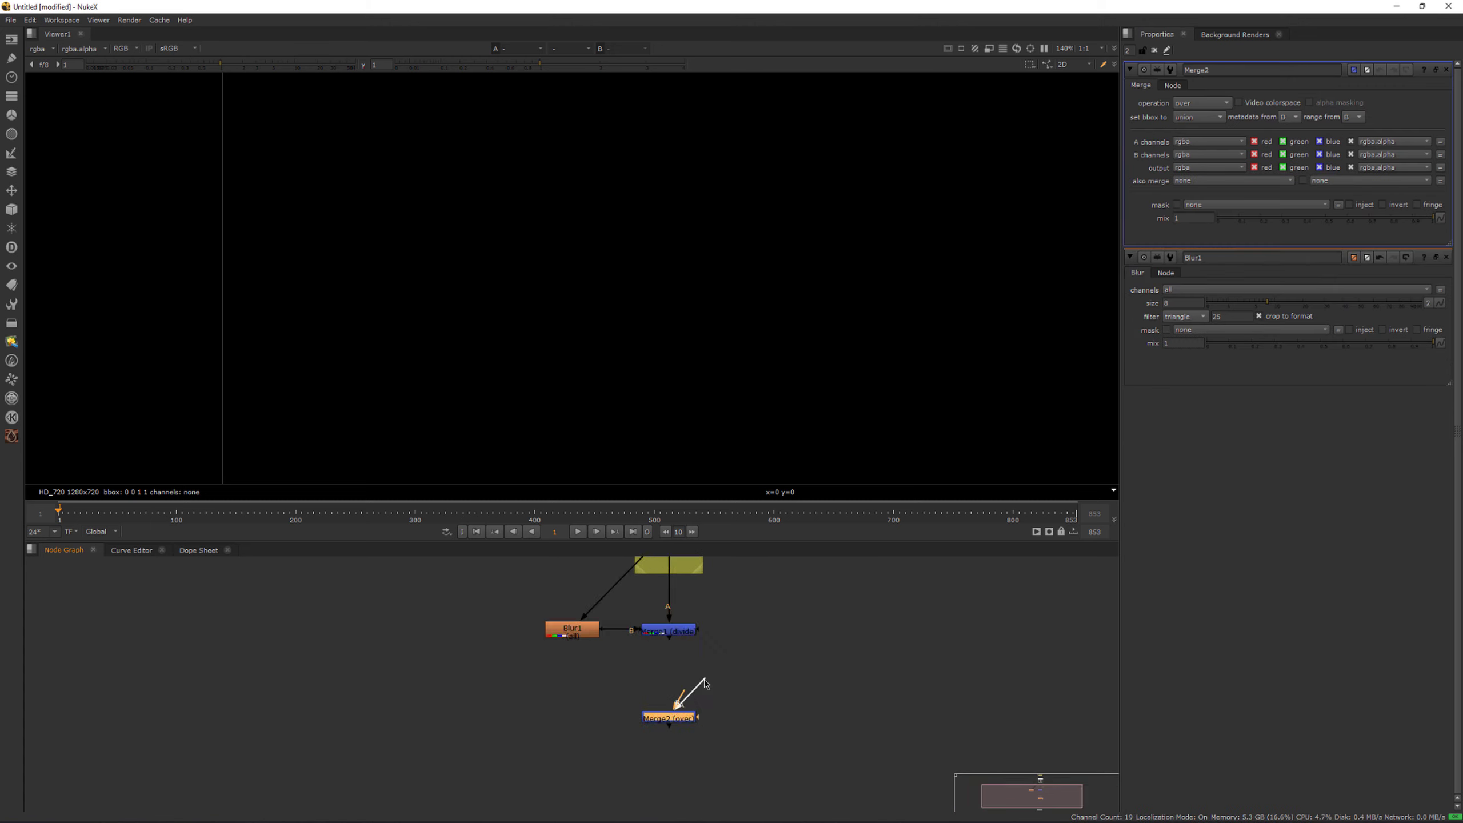
{"action": "left_click_drag", "start_coordinate": [678, 640], "coordinate": [573, 629]}
{"action": "left_click", "coordinate": [668, 631]}
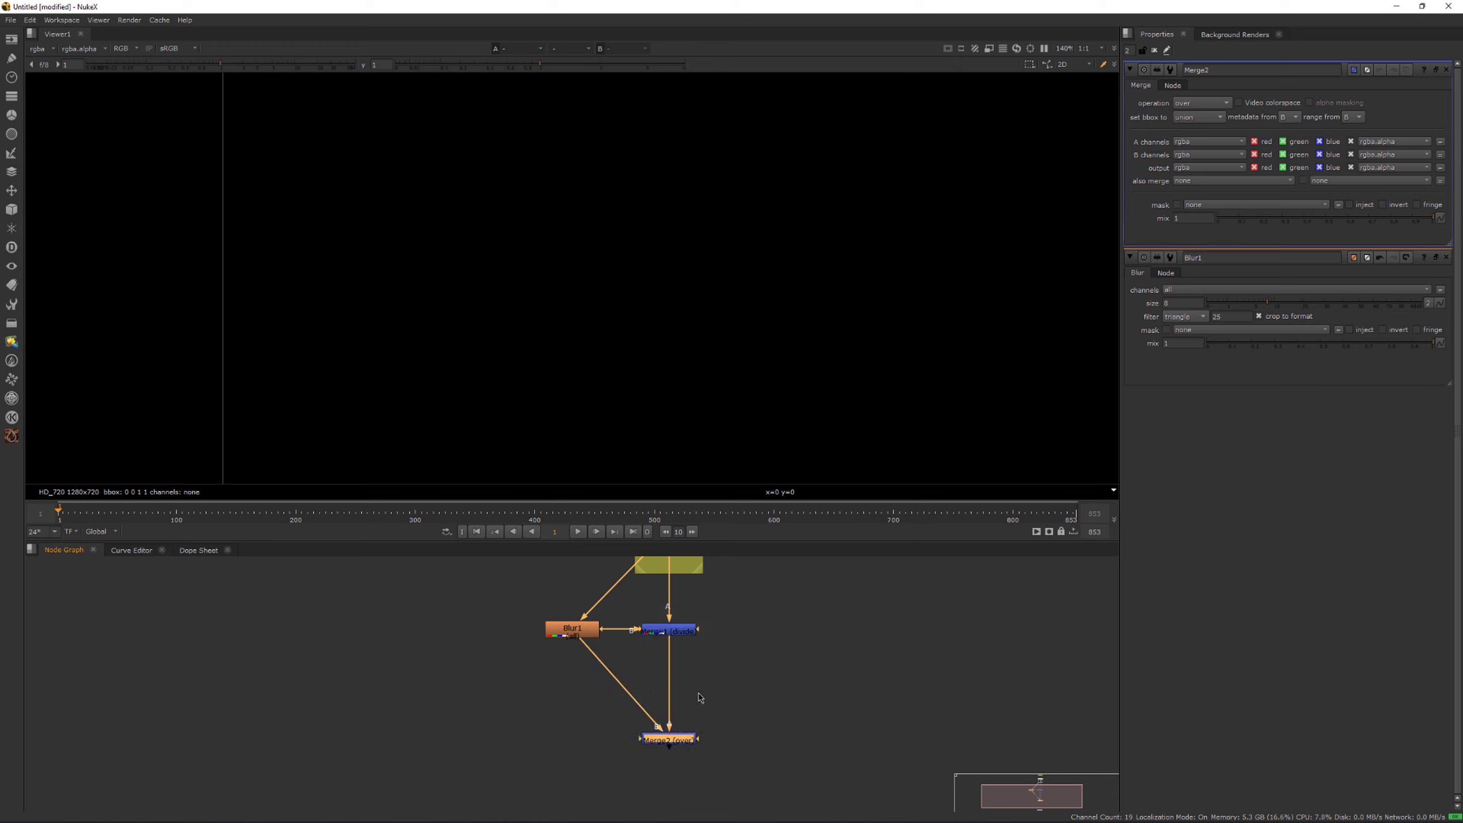
Step: Route the Blur1-to-Merge2 and Read1-to-Blur1 connections at right angles by inserting a dot in each
{"action": "left_click_drag", "start_coordinate": [620, 686], "coordinate": [571, 740], "text": "ctrl"}
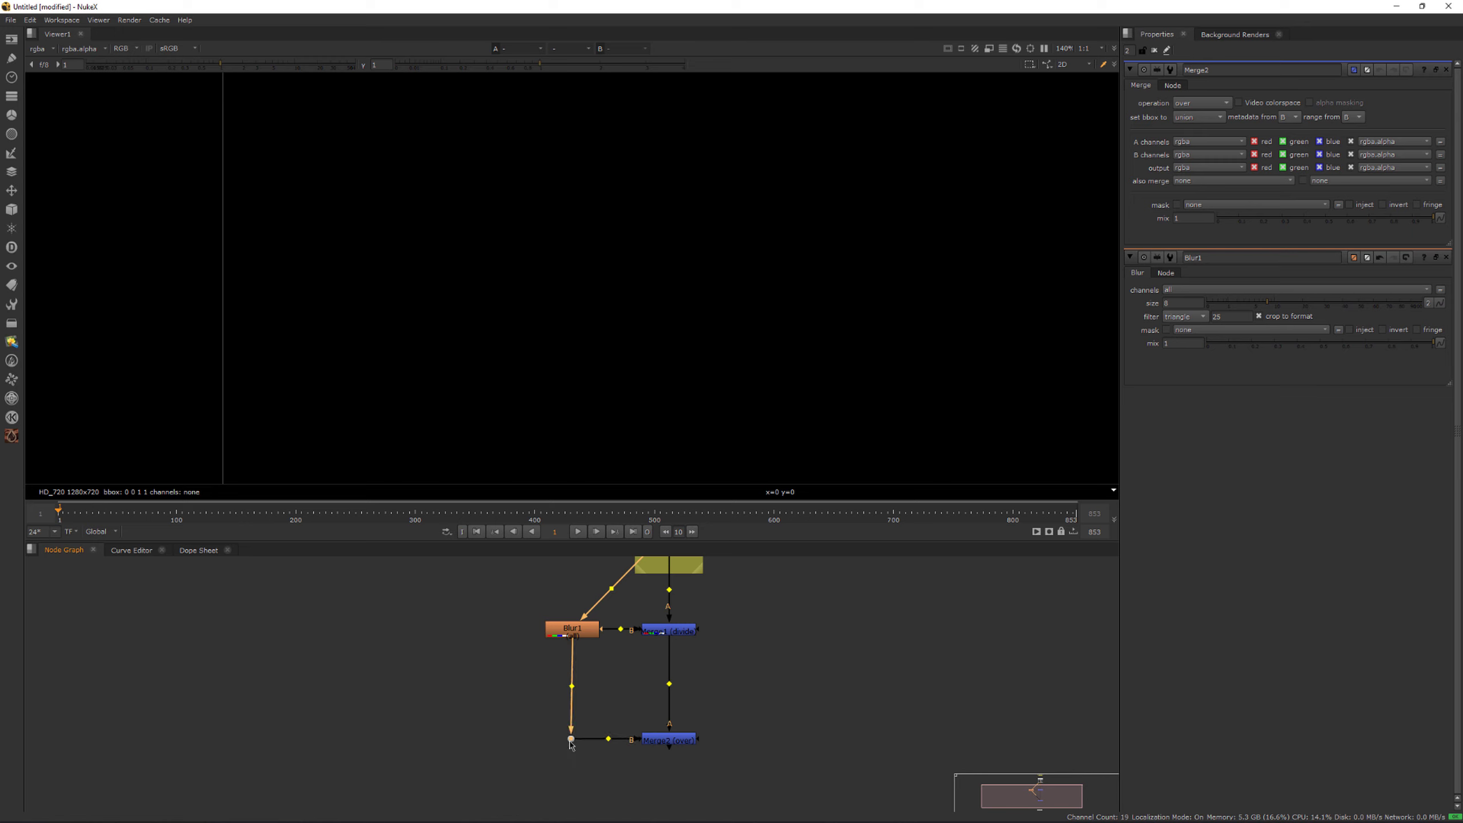
{"action": "left_click_drag", "start_coordinate": [611, 589], "coordinate": [572, 572], "text": "ctrl"}
{"action": "middle_click_drag", "start_coordinate": [632, 611], "coordinate": [628, 625]}
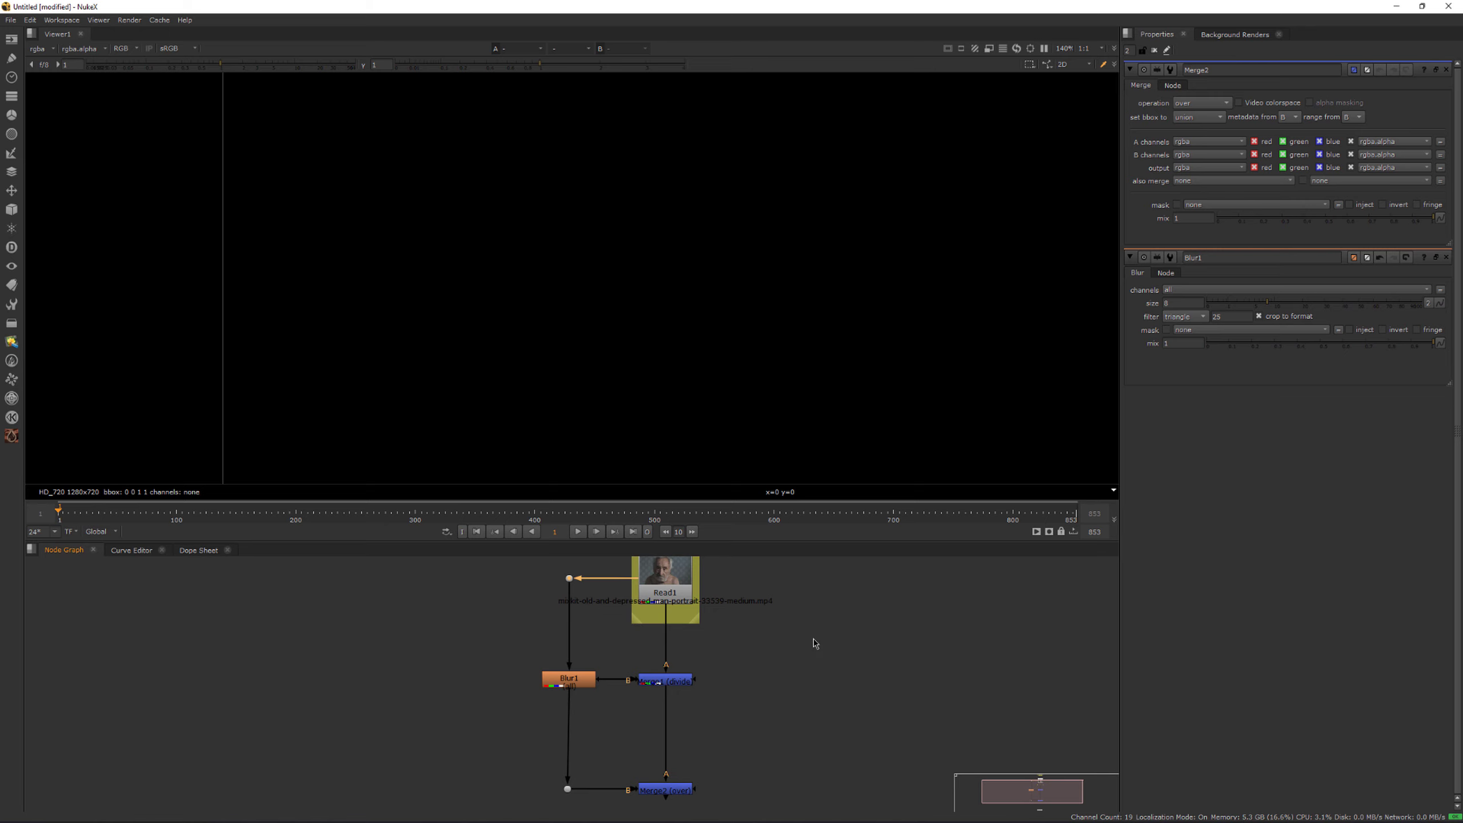
Step: Dock the Node Graph in the pane with Properties and Background Renders, and fit the node tree in view
{"action": "left_click_drag", "start_coordinate": [64, 549], "coordinate": [624, 17]}
{"action": "mouse_move", "coordinate": [1422, 18]}
{"action": "left_mouse_down"}
{"action": "mouse_move", "coordinate": [1425, 55]}
{"action": "mouse_move", "coordinate": [1421, 36]}
{"action": "left_mouse_up"}
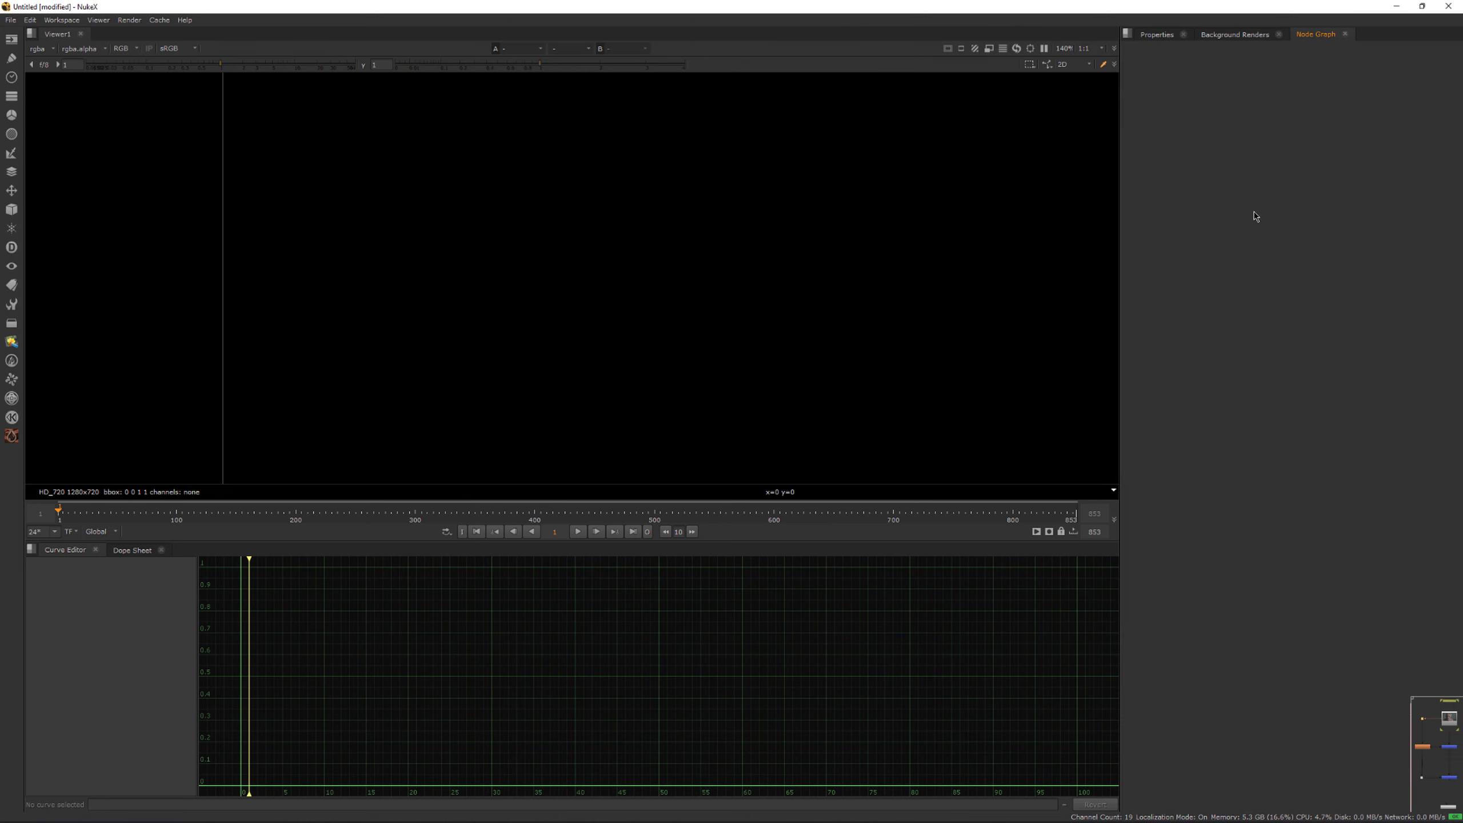
{"action": "key", "text": "f"}
{"action": "left_click_drag", "start_coordinate": [1204, 141], "coordinate": [1427, 531]}
{"action": "middle_click_drag", "start_coordinate": [1389, 485], "coordinate": [1383, 308]}
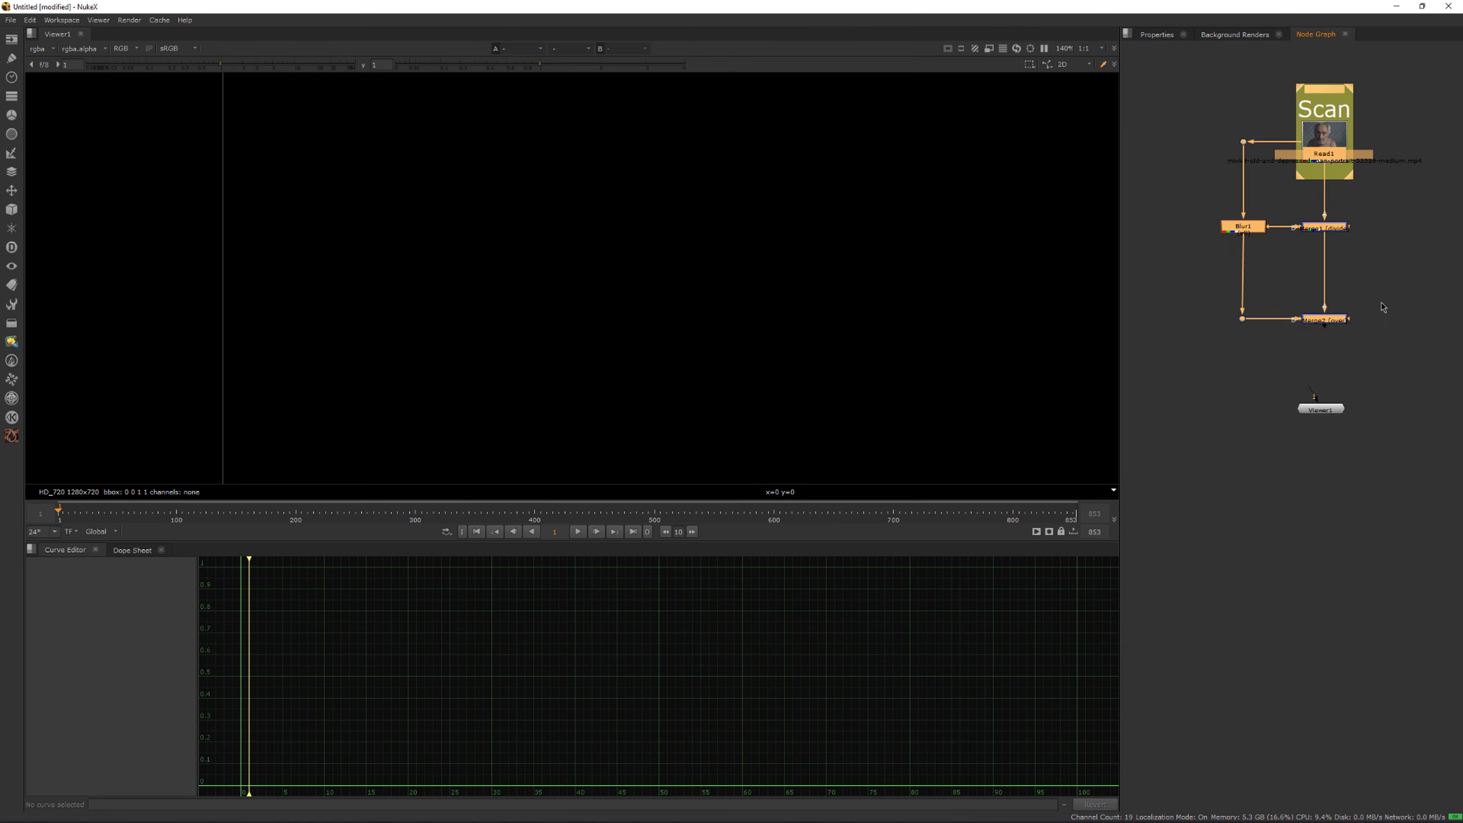
{"action": "left_click_drag", "start_coordinate": [1218, 352], "coordinate": [1384, 764]}
{"action": "middle_click_drag", "start_coordinate": [1312, 387], "coordinate": [1312, 453]}
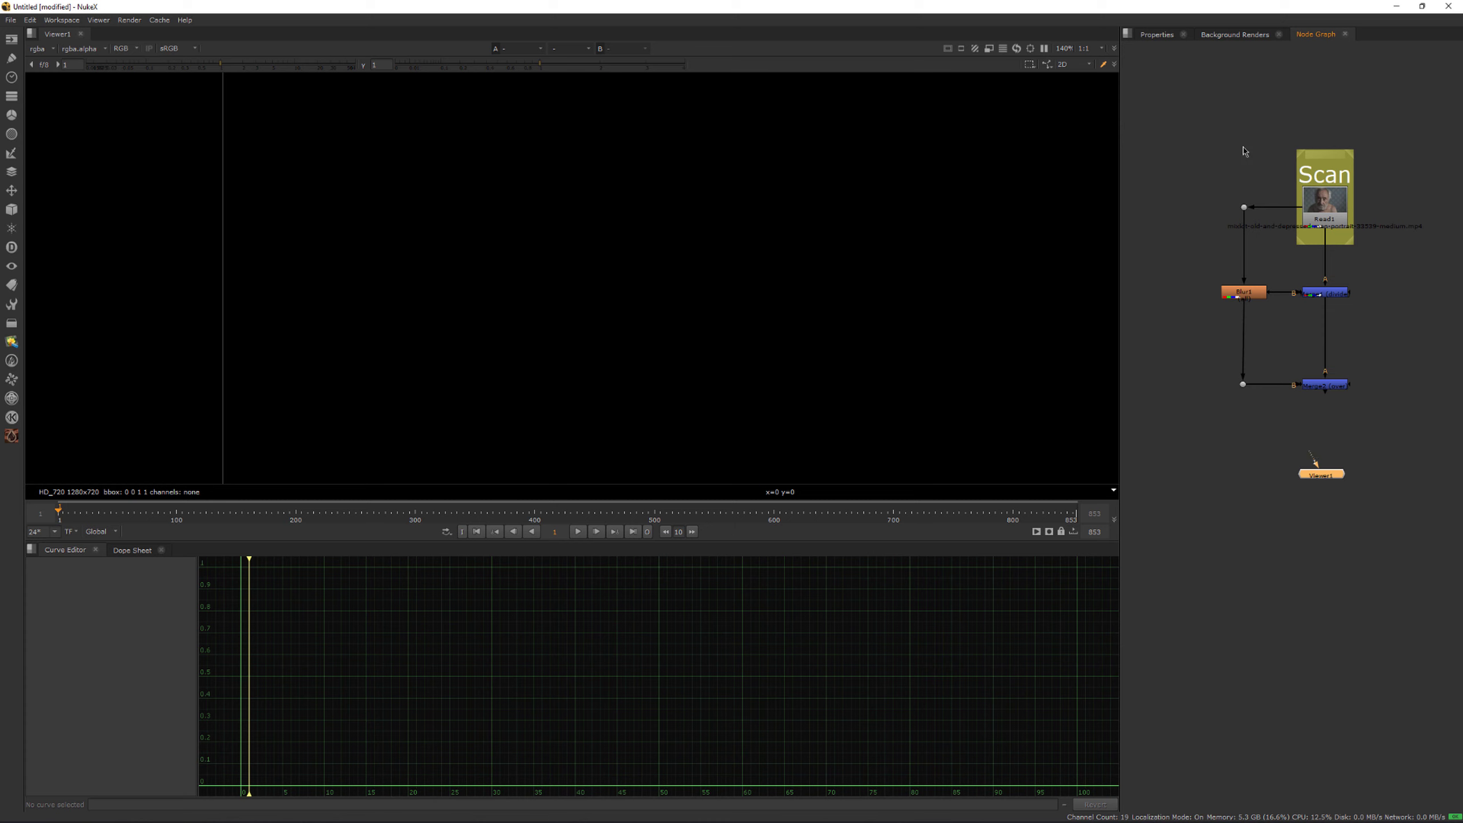
{"action": "left_click_drag", "start_coordinate": [1221, 94], "coordinate": [1394, 734]}
{"action": "scroll", "coordinate": [1342, 353], "scroll_direction": "down", "scroll_amount": 3}
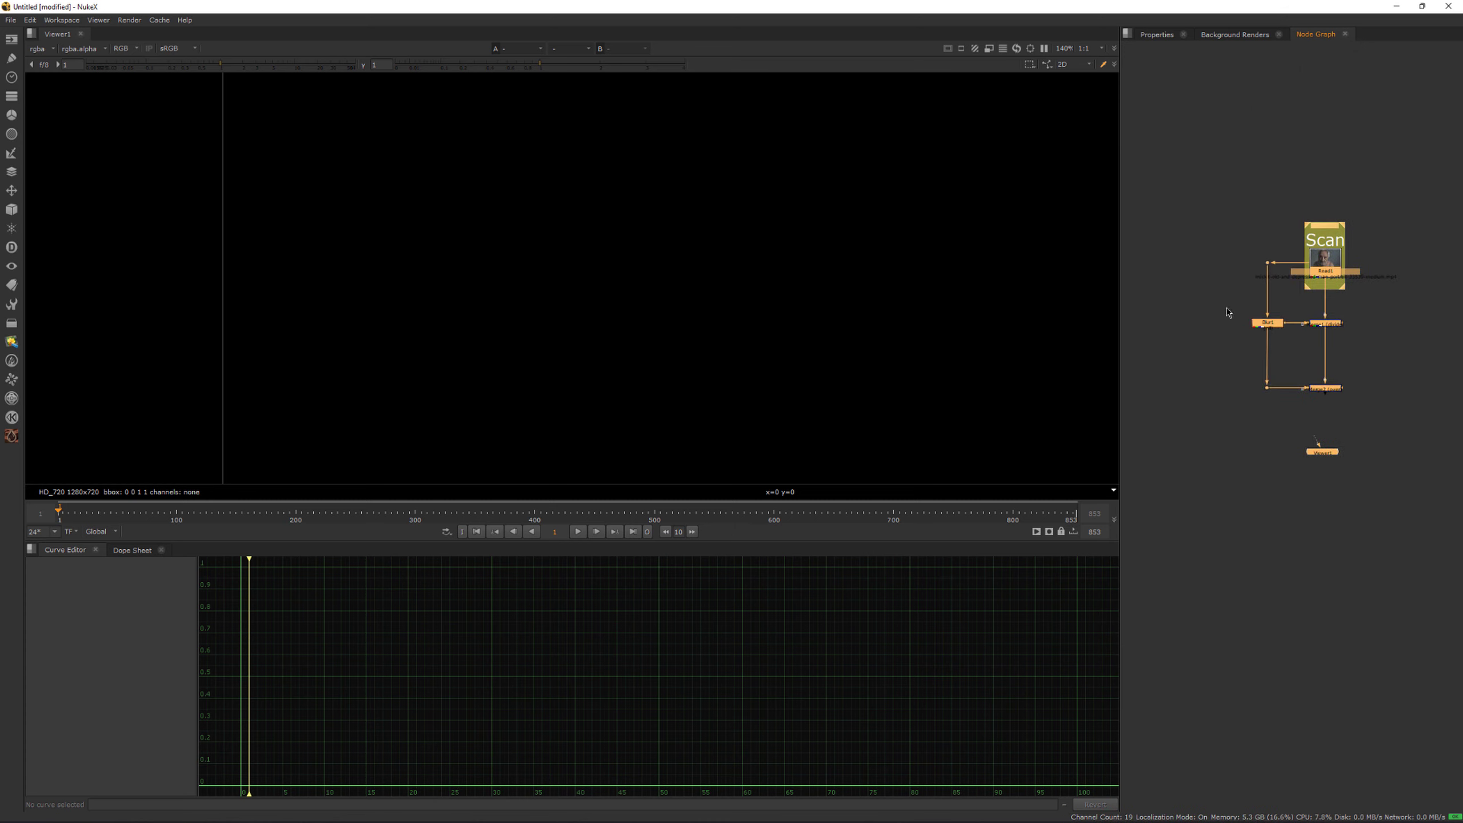
{"action": "left_click_drag", "start_coordinate": [1229, 312], "coordinate": [1383, 662]}
Step: Dock the Properties panel below the viewer with Curve Editor and Dope Sheet, and make that pane taller
{"action": "left_click_drag", "start_coordinate": [1158, 34], "coordinate": [354, 558]}
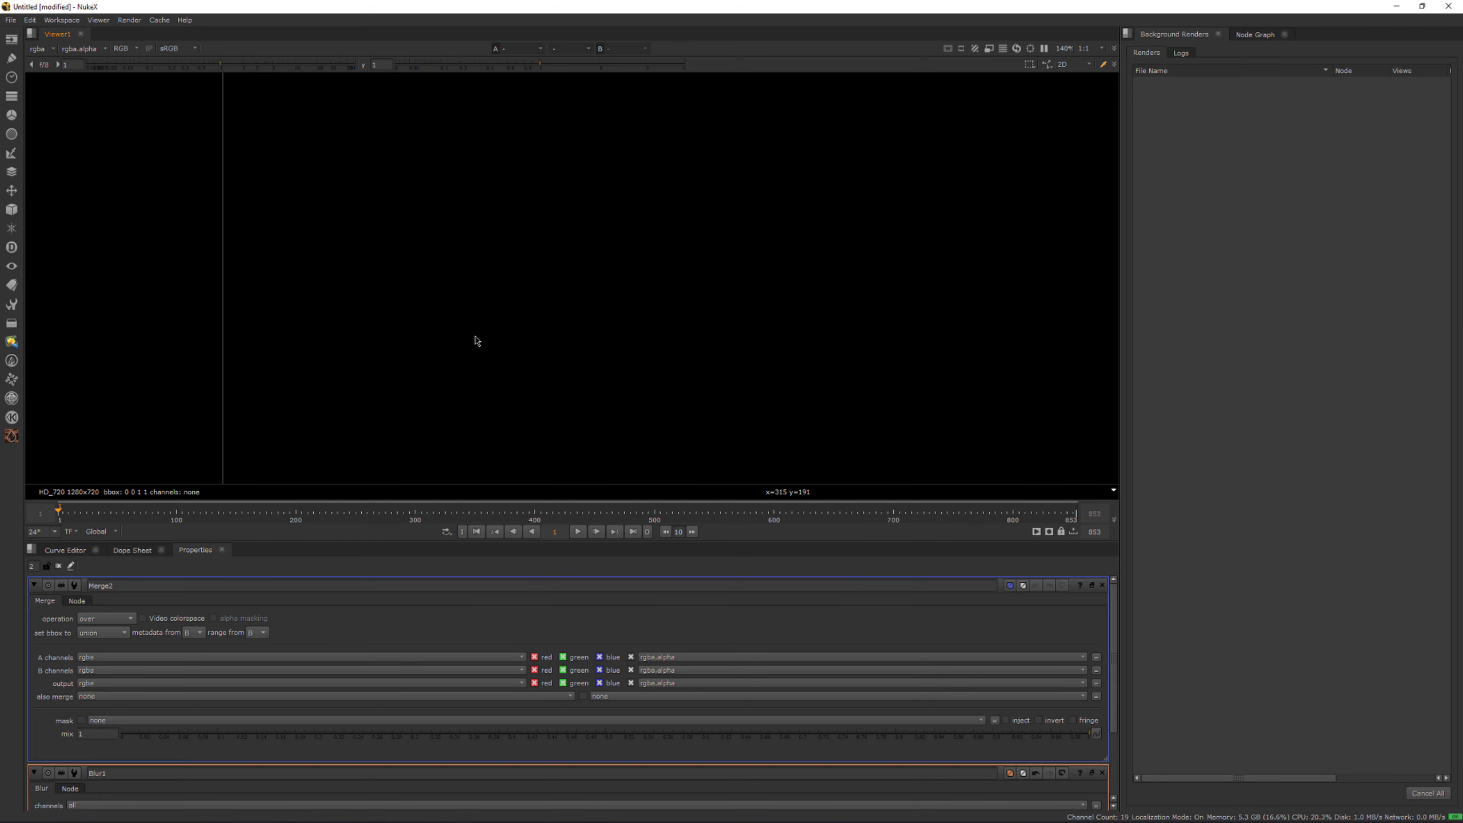
{"action": "scroll", "coordinate": [476, 340], "scroll_direction": "down", "scroll_amount": 5}
{"action": "scroll", "coordinate": [490, 343], "scroll_direction": "up", "scroll_amount": 3}
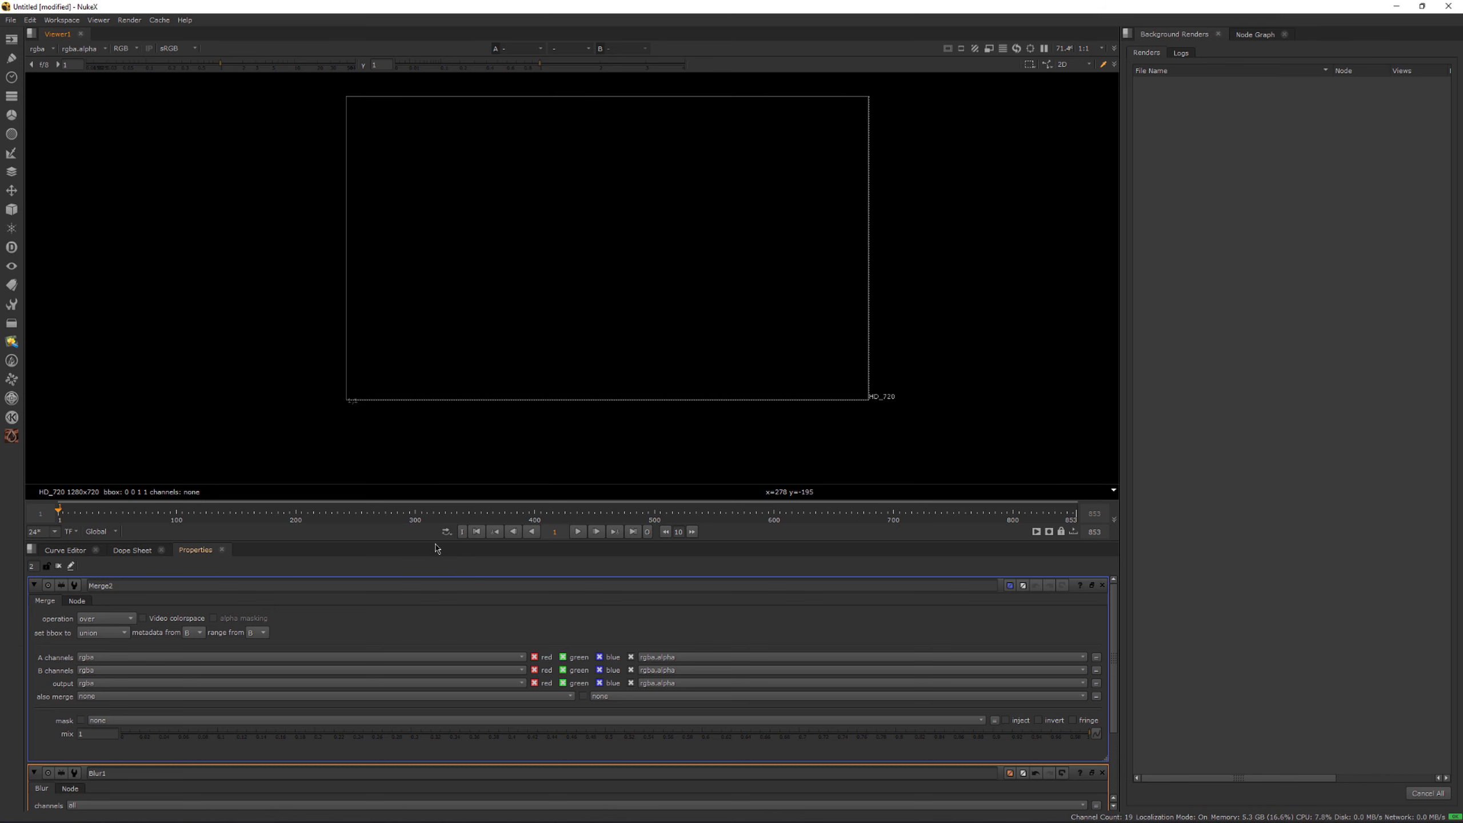
{"action": "left_click_drag", "start_coordinate": [436, 542], "coordinate": [439, 448]}
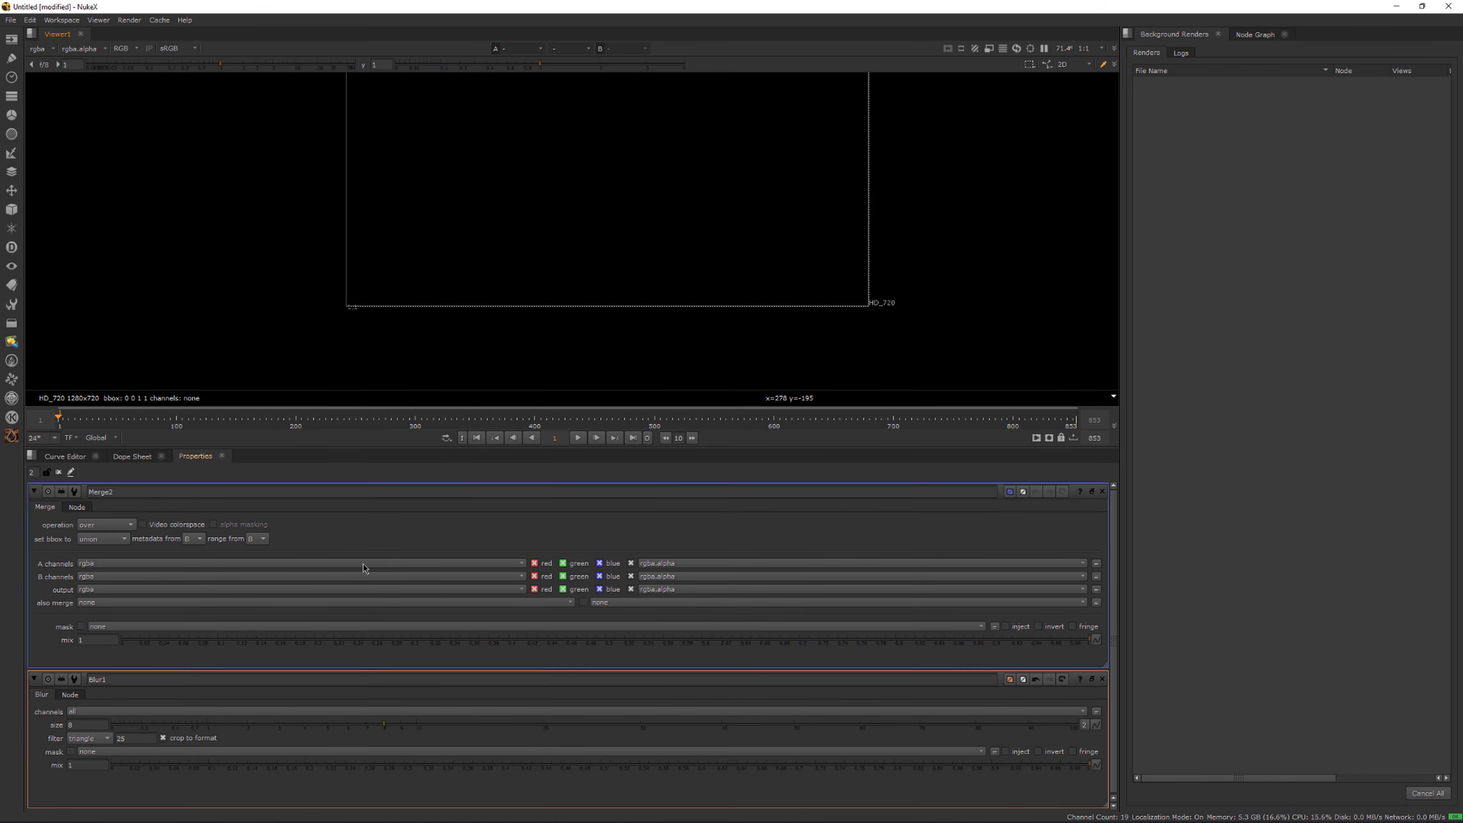
{"action": "middle_click_drag", "start_coordinate": [510, 271], "coordinate": [497, 333]}
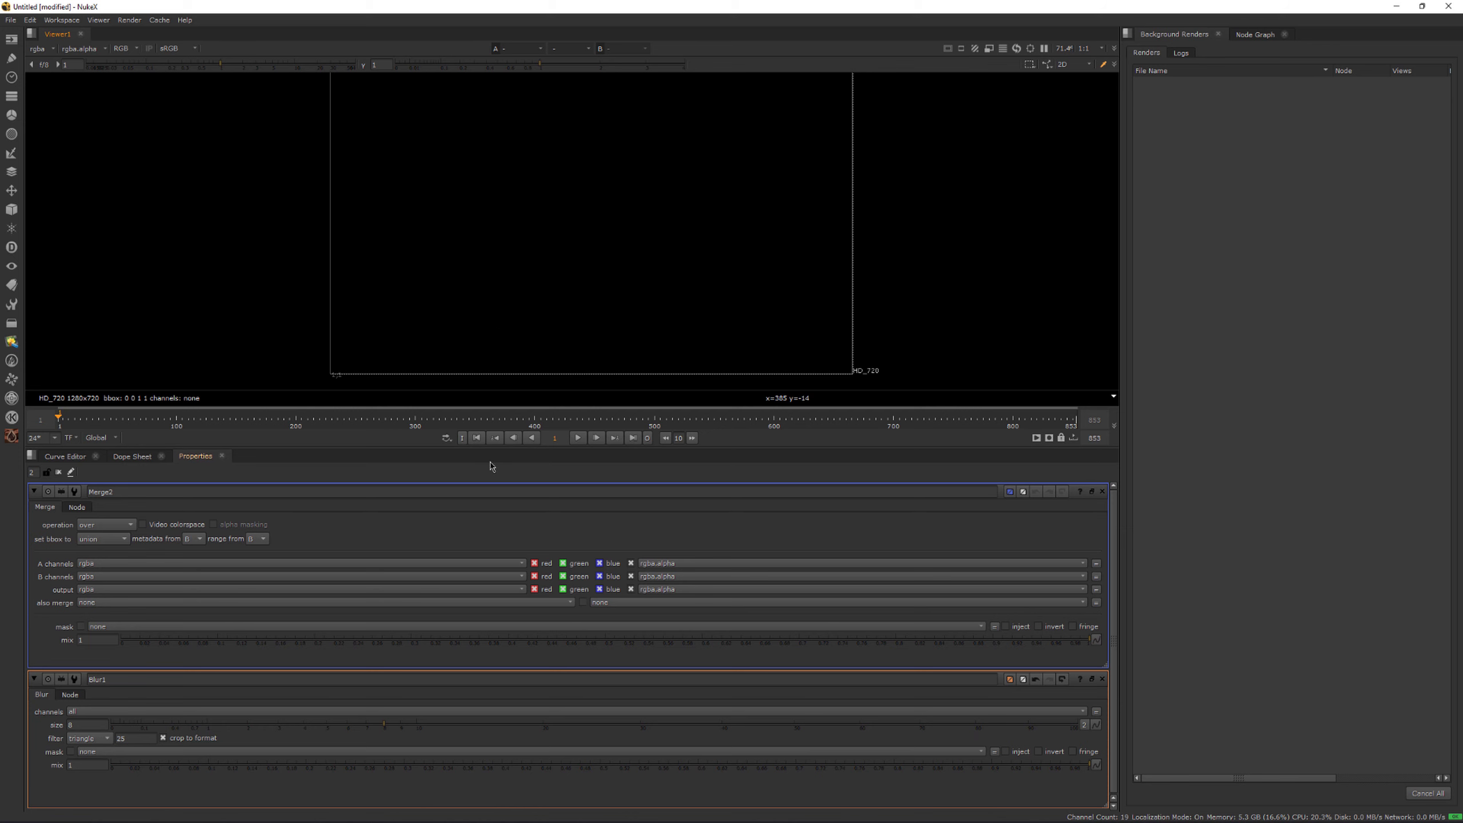
{"action": "left_click_drag", "start_coordinate": [497, 451], "coordinate": [497, 483]}
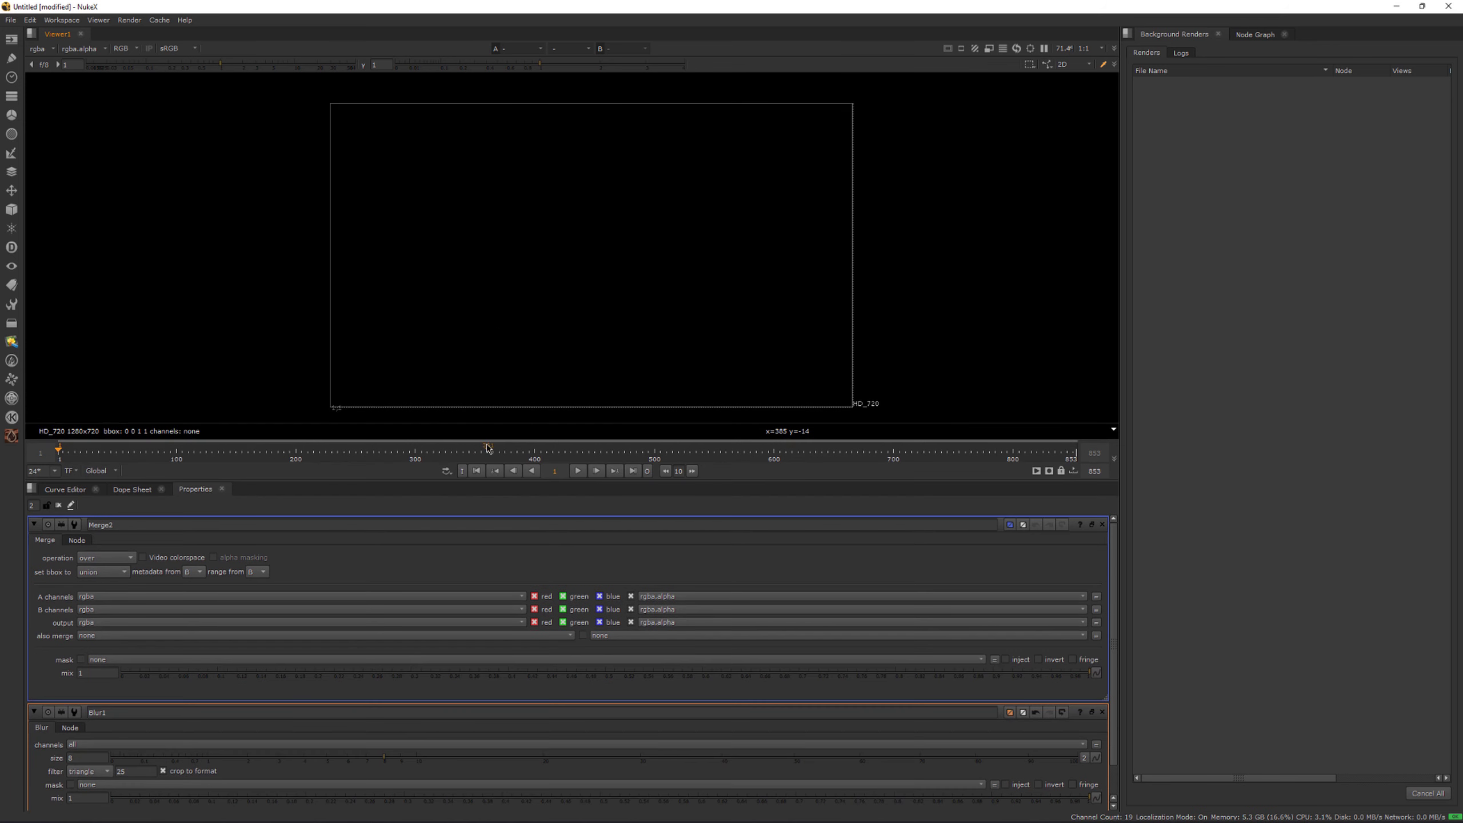
Step: Close the Background Renders panel, leaving the node tree enlarged in the Node Graph pane
{"action": "left_click", "coordinate": [1219, 35]}
{"action": "middle_click_drag", "start_coordinate": [1224, 224], "coordinate": [1200, 179]}
{"action": "scroll", "coordinate": [1254, 322], "scroll_direction": "up", "scroll_amount": 3}
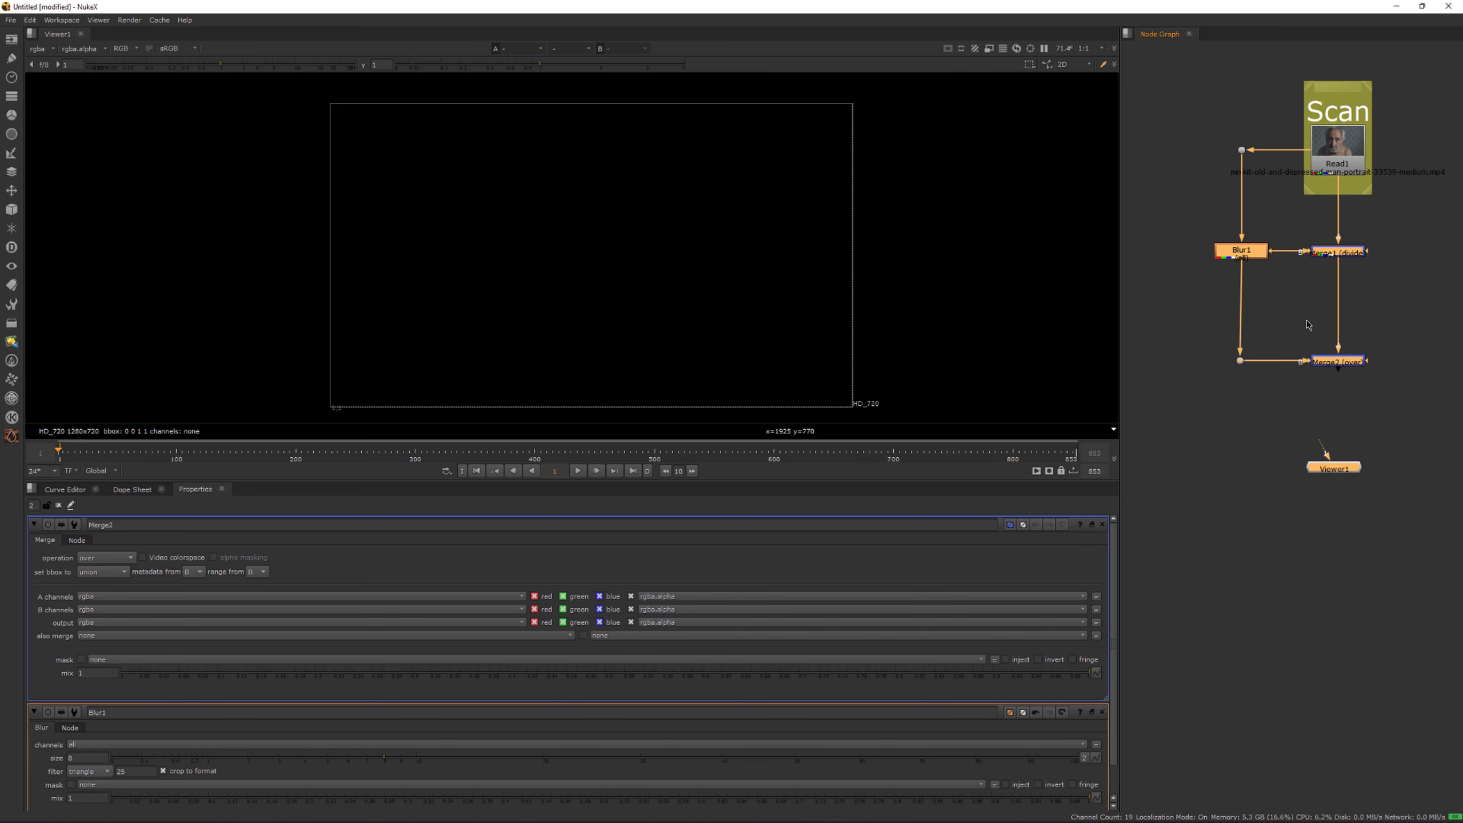
{"action": "middle_click_drag", "start_coordinate": [1309, 323], "coordinate": [1260, 345]}
Step: Show the Merge2 output in Viewer1
{"action": "left_click_drag", "start_coordinate": [1272, 358], "coordinate": [1389, 488]}
{"action": "key", "text": "1"}
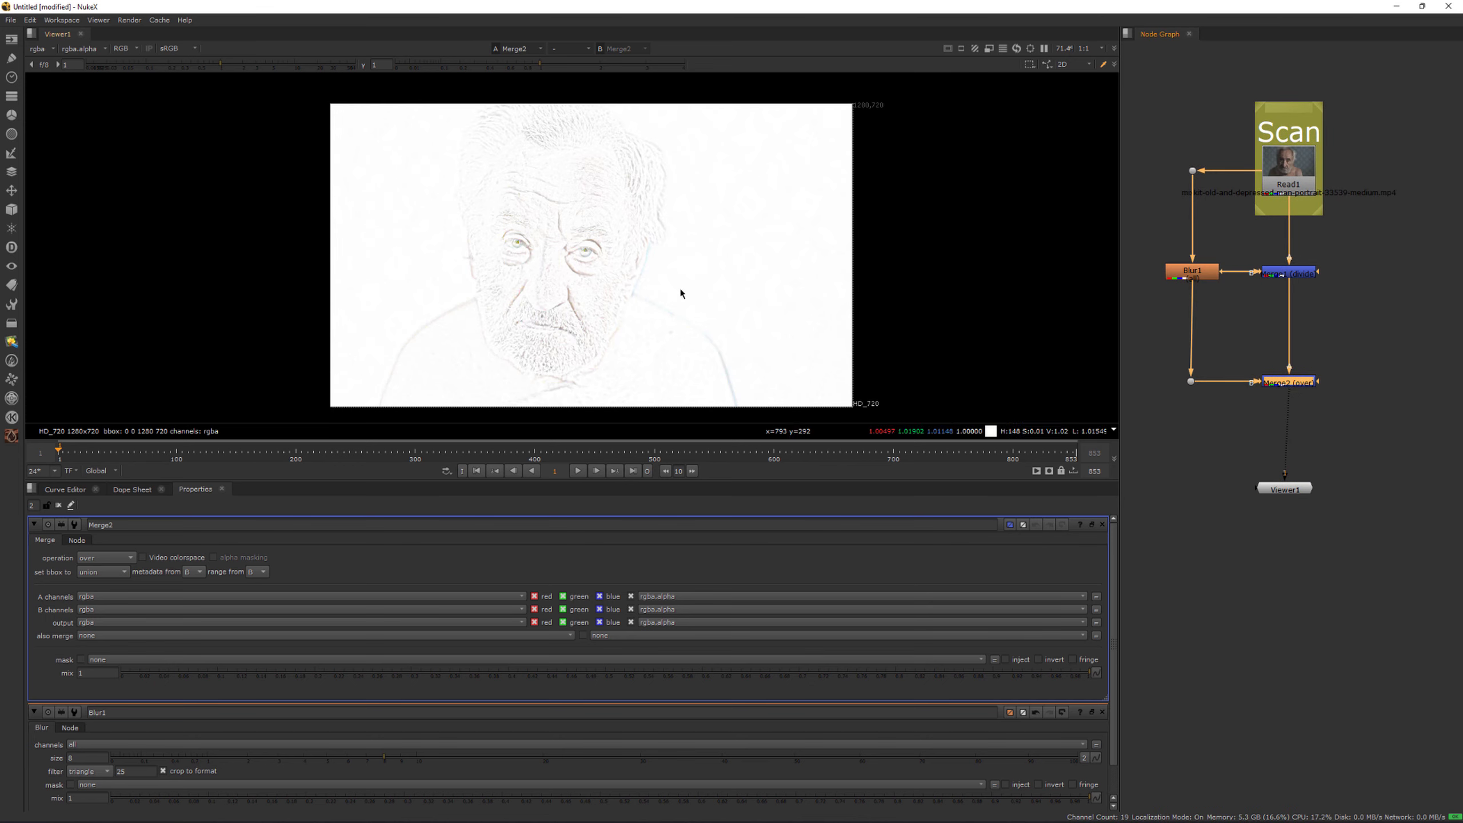
{"action": "left_click_drag", "start_coordinate": [409, 148], "coordinate": [659, 332]}
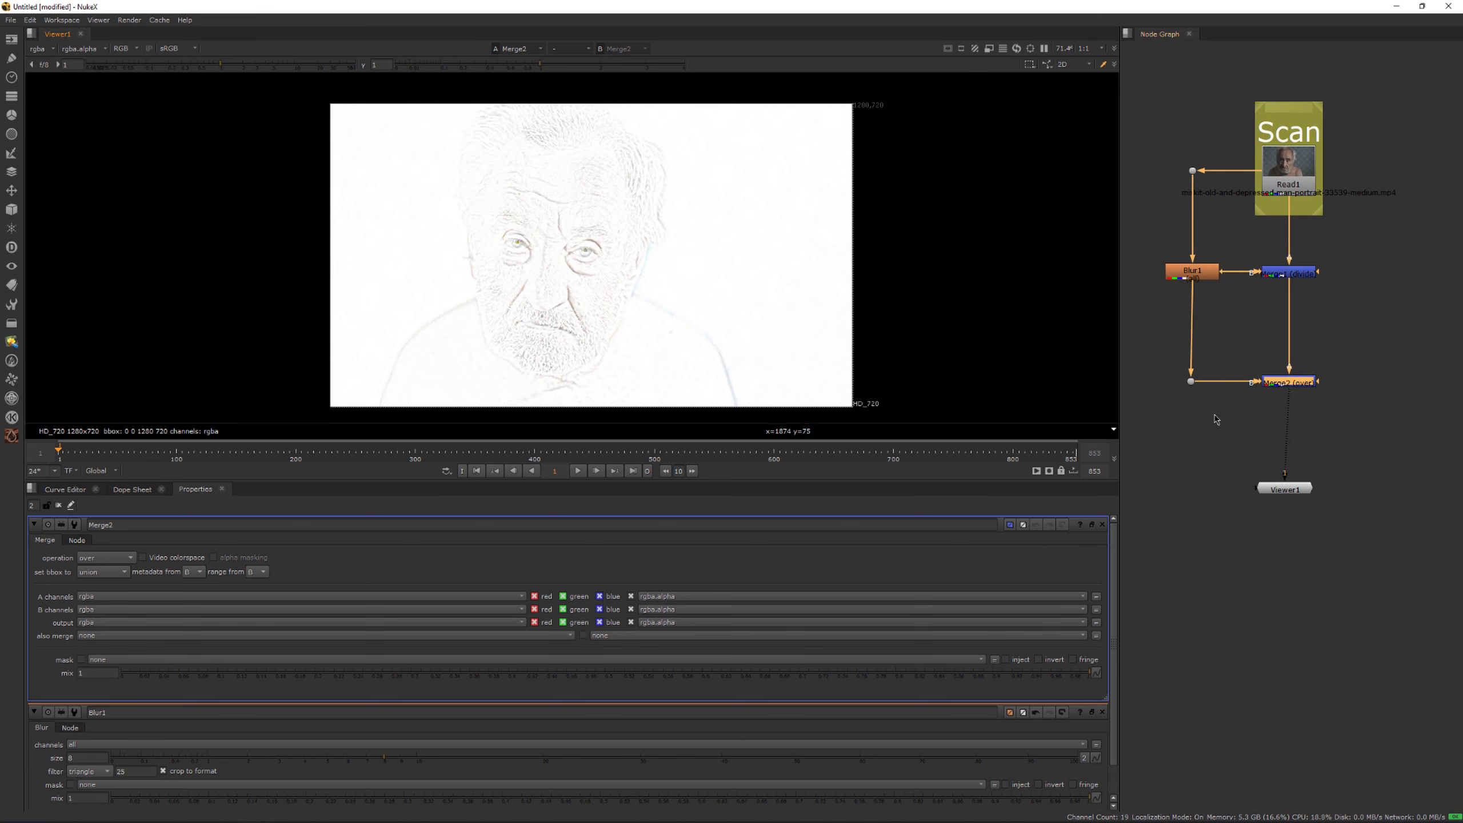
Step: Examine the high-frequency detail in the Merge2 image around the forehead wrinkles, eyebrows and eyes
{"action": "scroll", "coordinate": [548, 235], "scroll_direction": "up", "scroll_amount": 6}
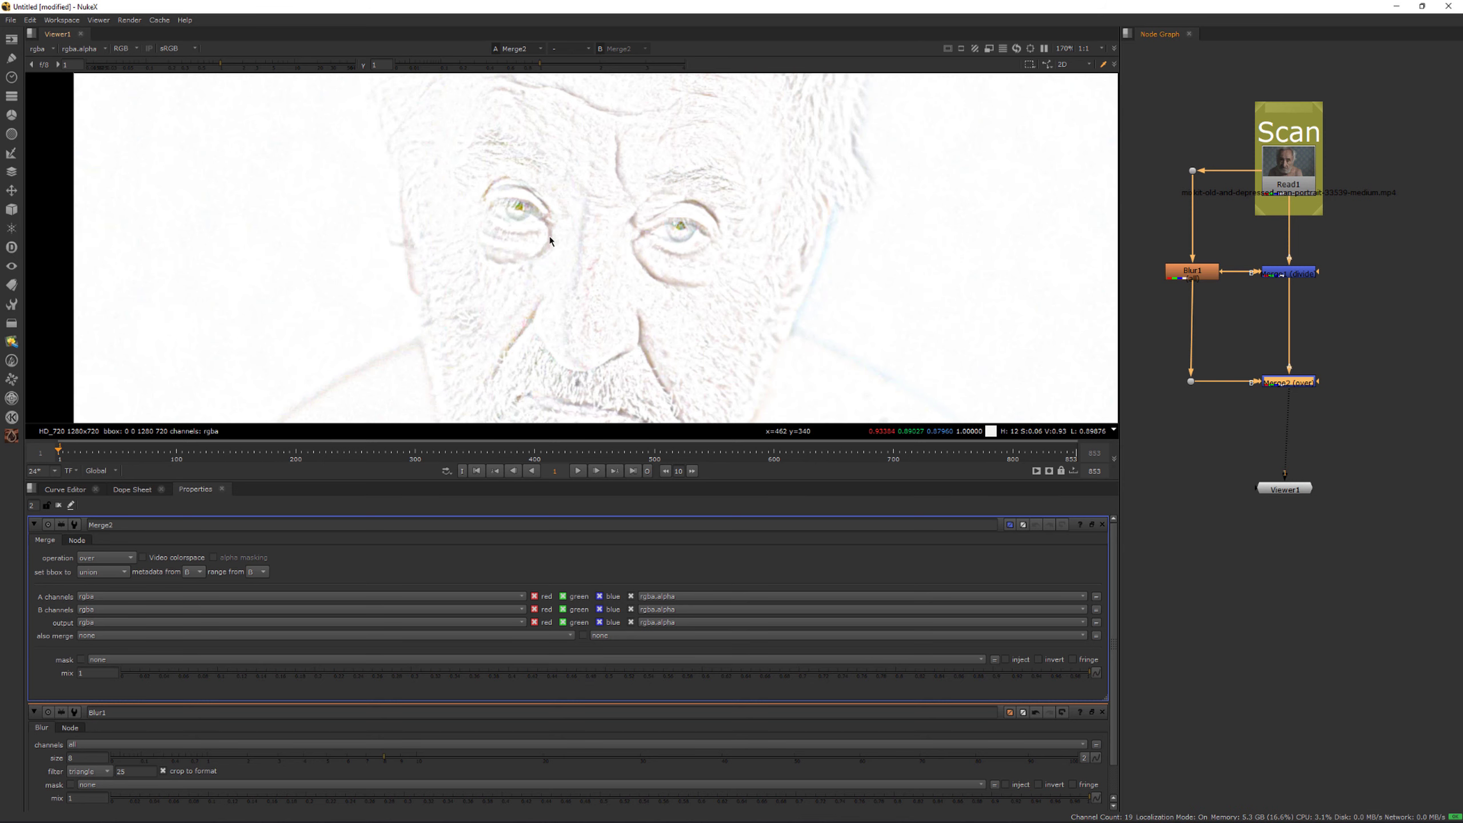
{"action": "scroll", "coordinate": [645, 226], "scroll_direction": "up", "scroll_amount": 2}
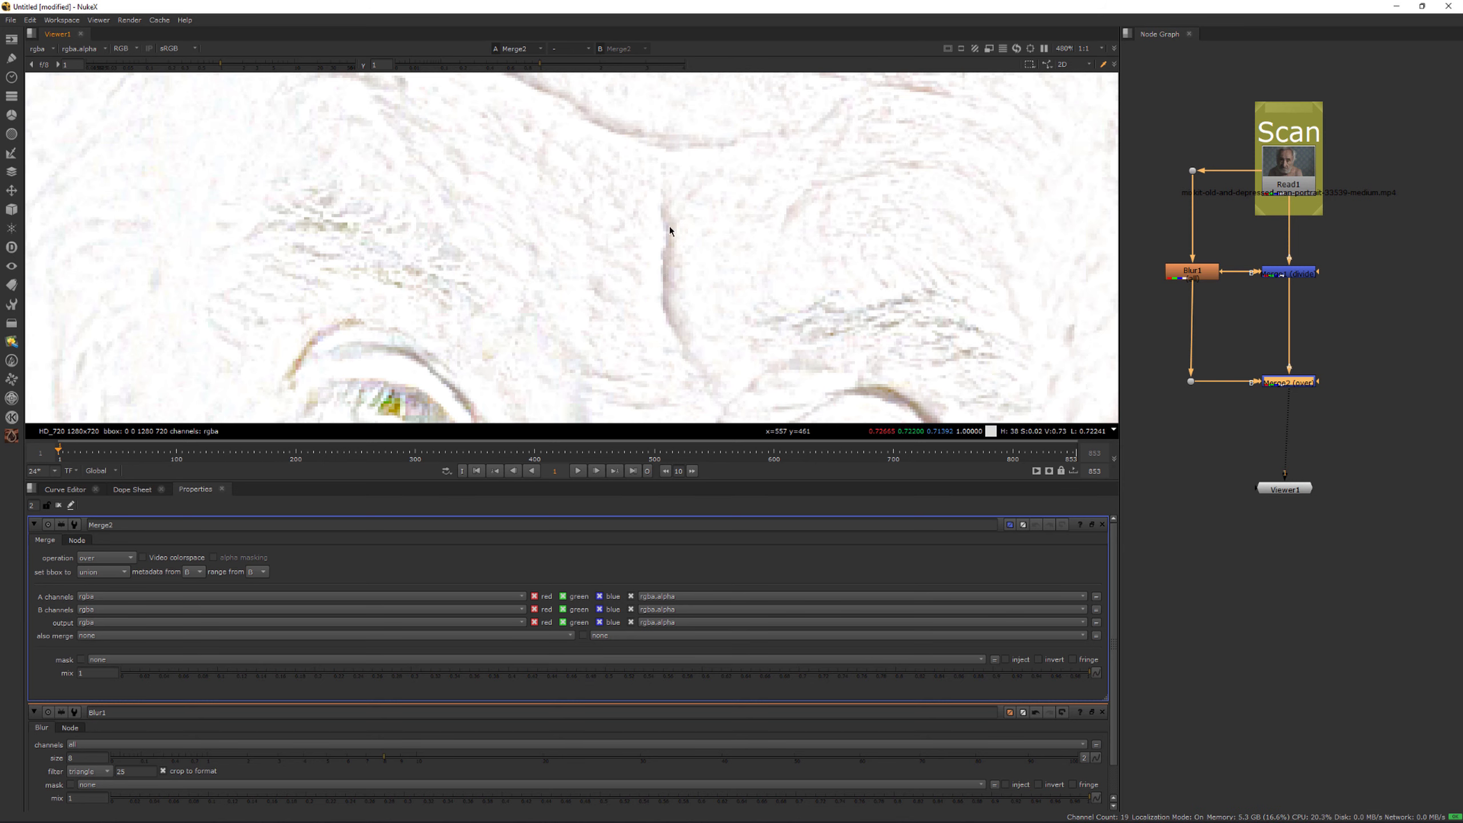
{"action": "middle_click_drag", "start_coordinate": [756, 229], "coordinate": [713, 298]}
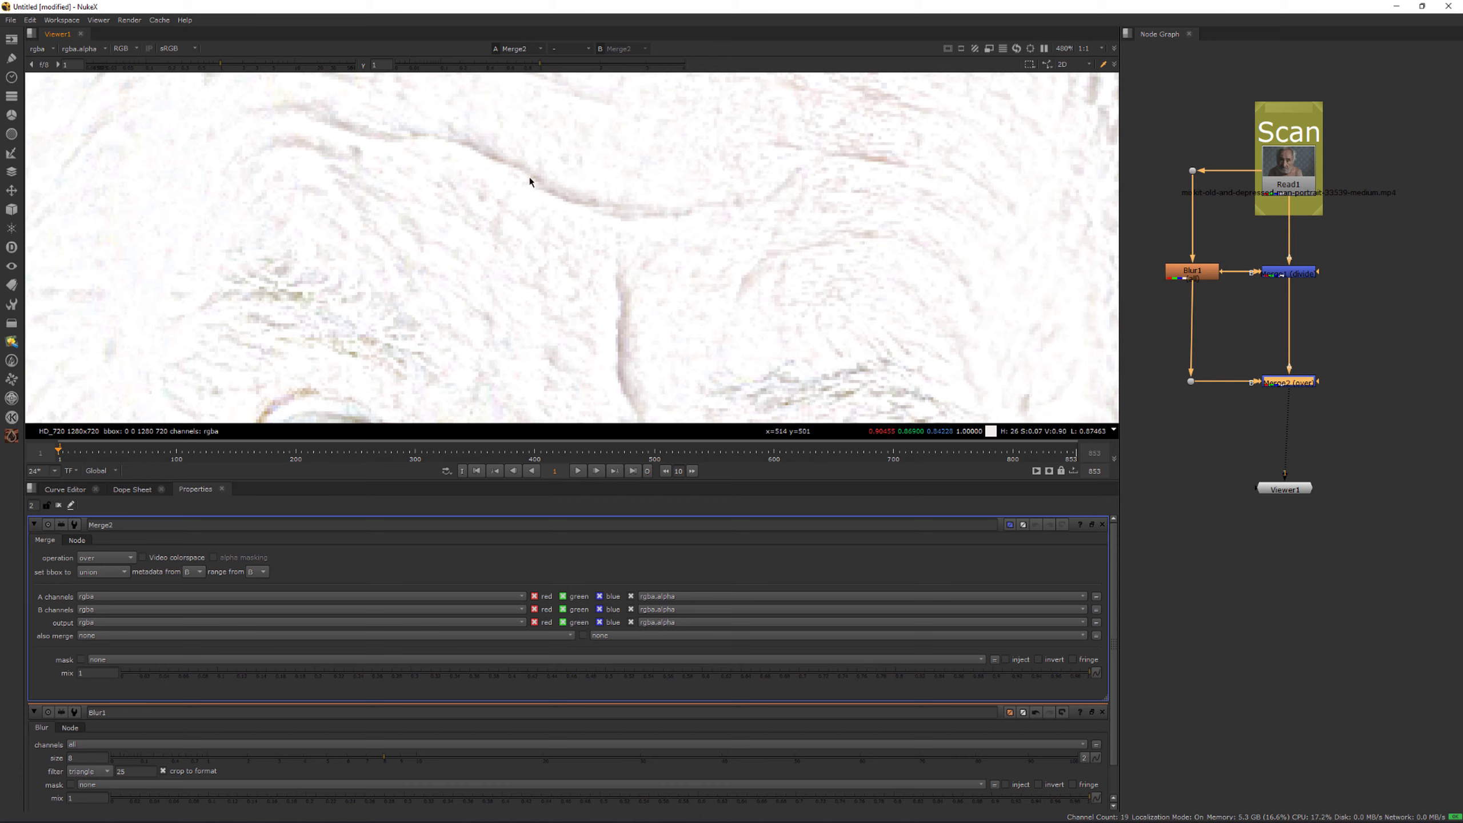
{"action": "scroll", "coordinate": [747, 196], "scroll_direction": "down", "scroll_amount": 5}
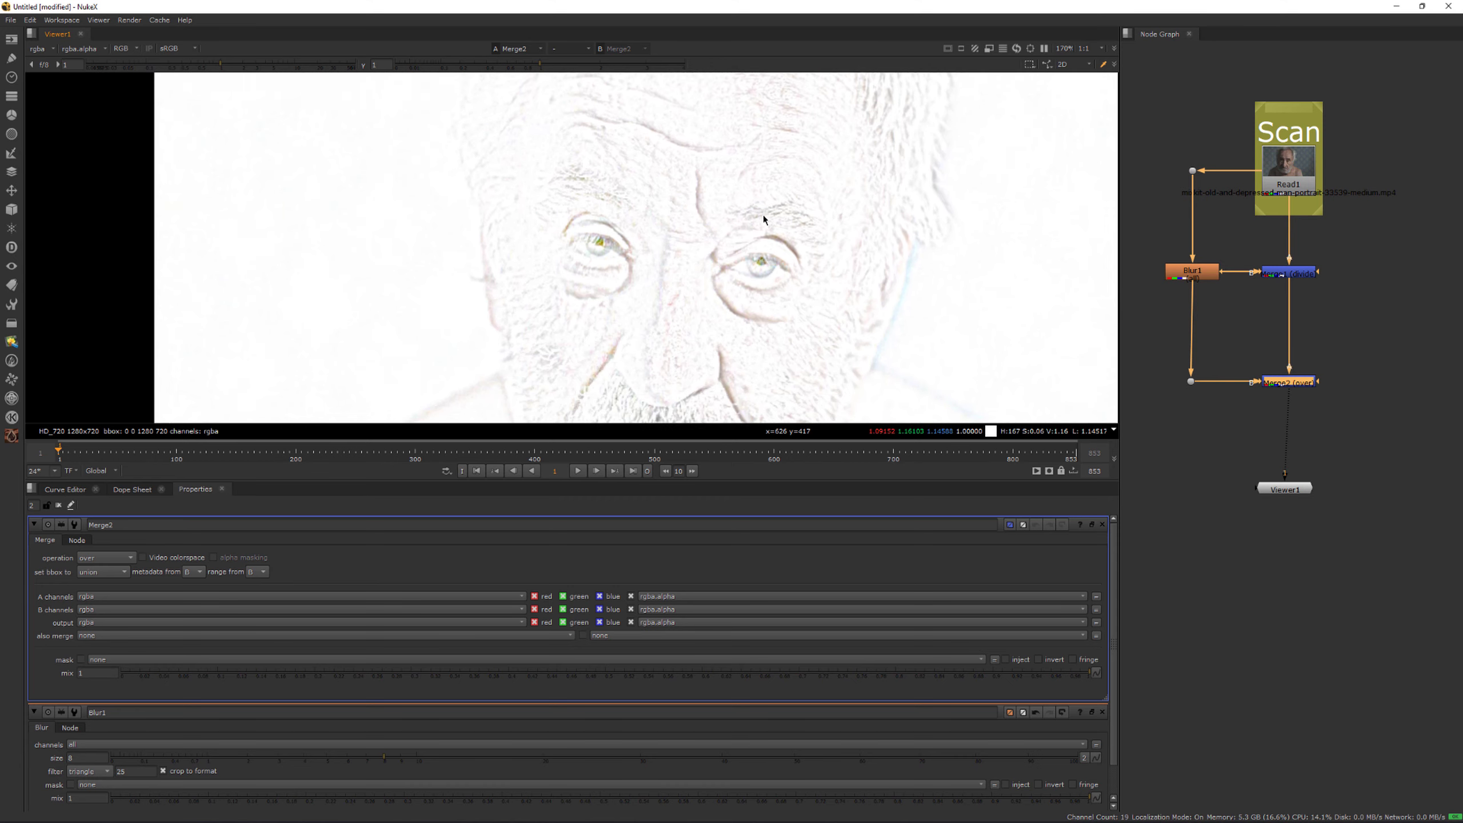
{"action": "middle_click_drag", "start_coordinate": [589, 208], "coordinate": [652, 295]}
{"action": "scroll", "coordinate": [887, 222], "scroll_direction": "down", "scroll_amount": 1}
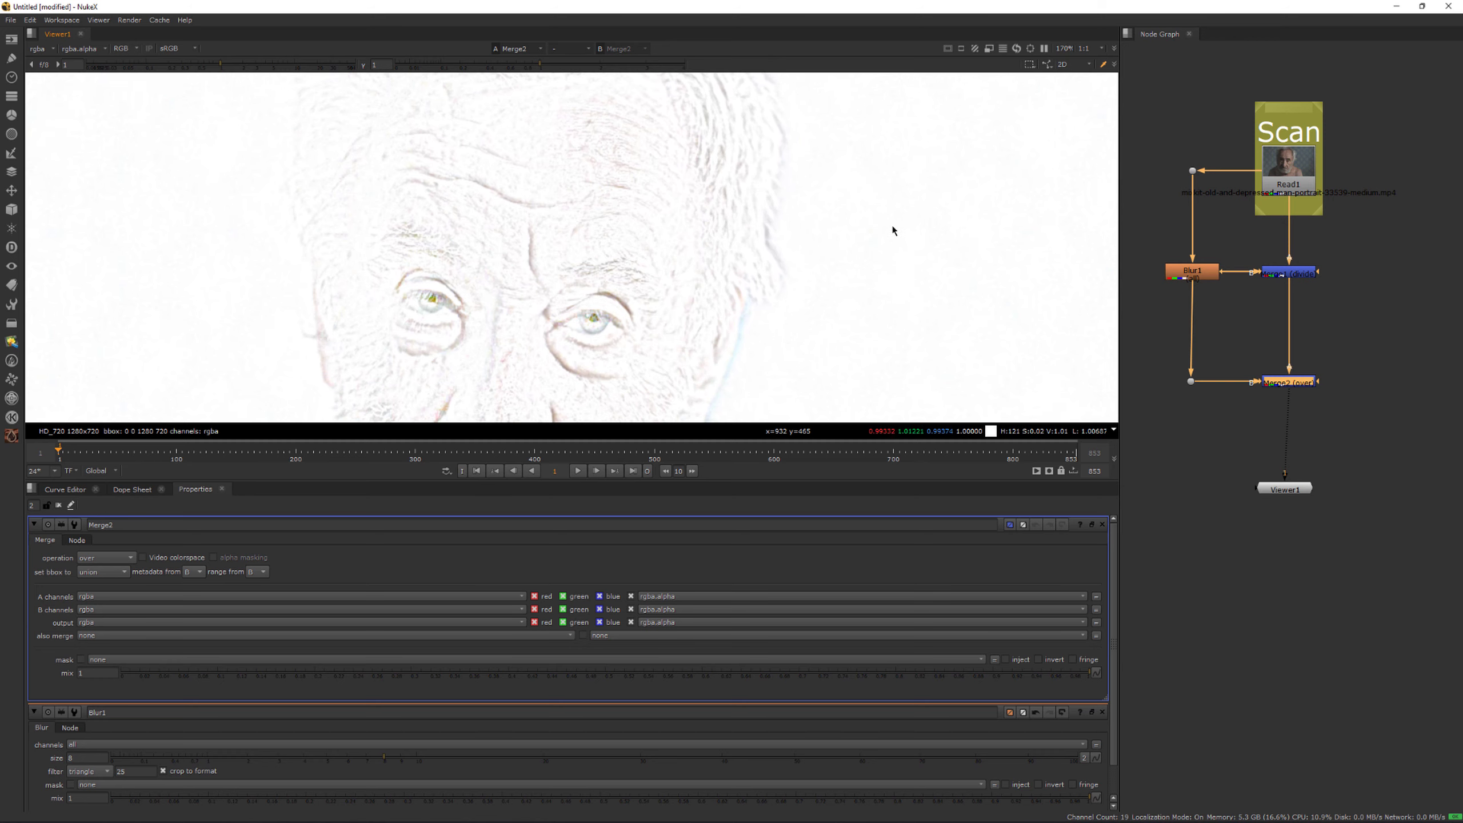
{"action": "scroll", "coordinate": [692, 277], "scroll_direction": "down", "scroll_amount": 2}
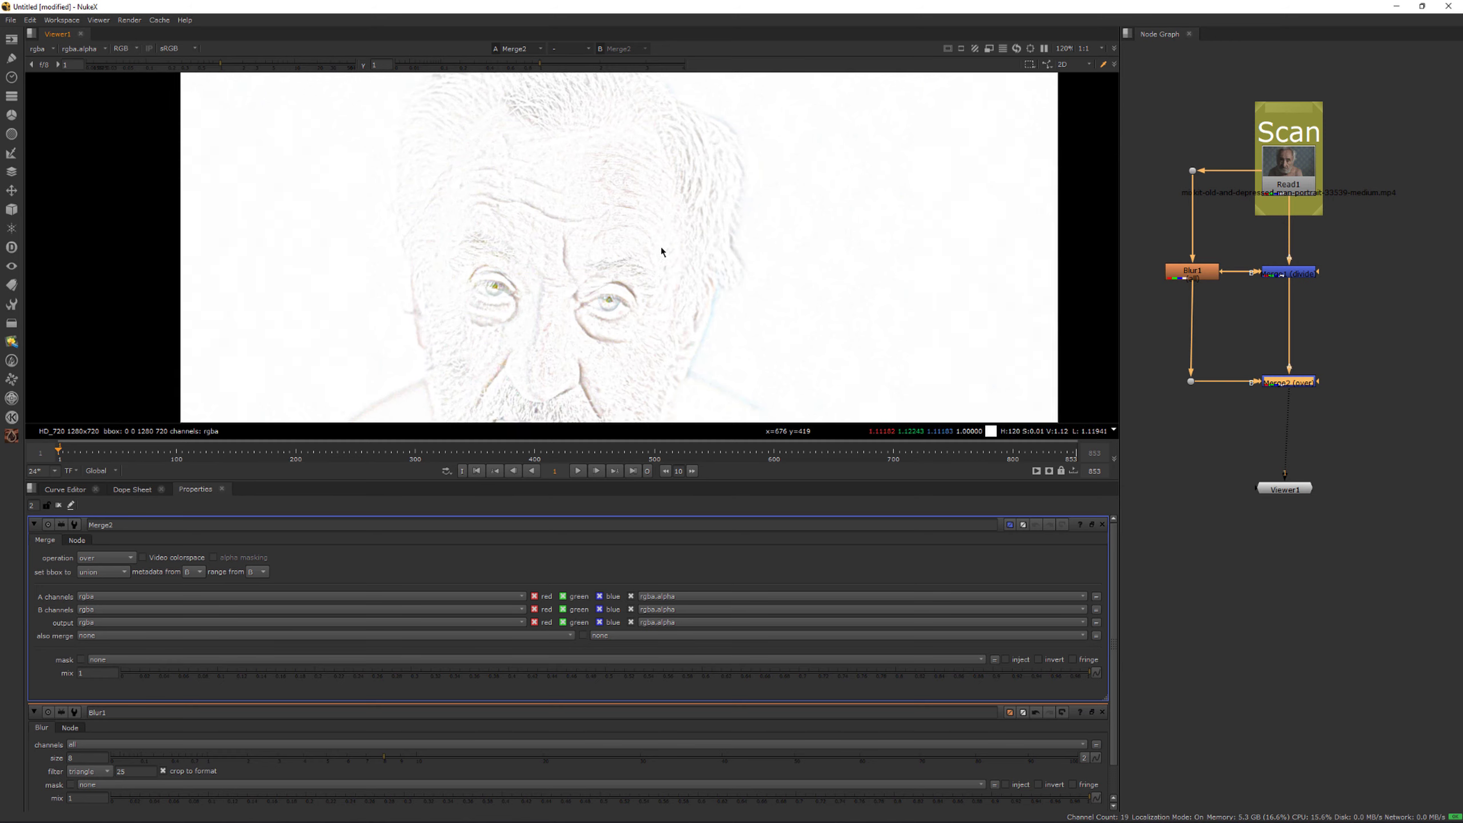
Step: Set the Merge2 operation to multiply
{"action": "middle_click_drag", "start_coordinate": [639, 280], "coordinate": [696, 209]}
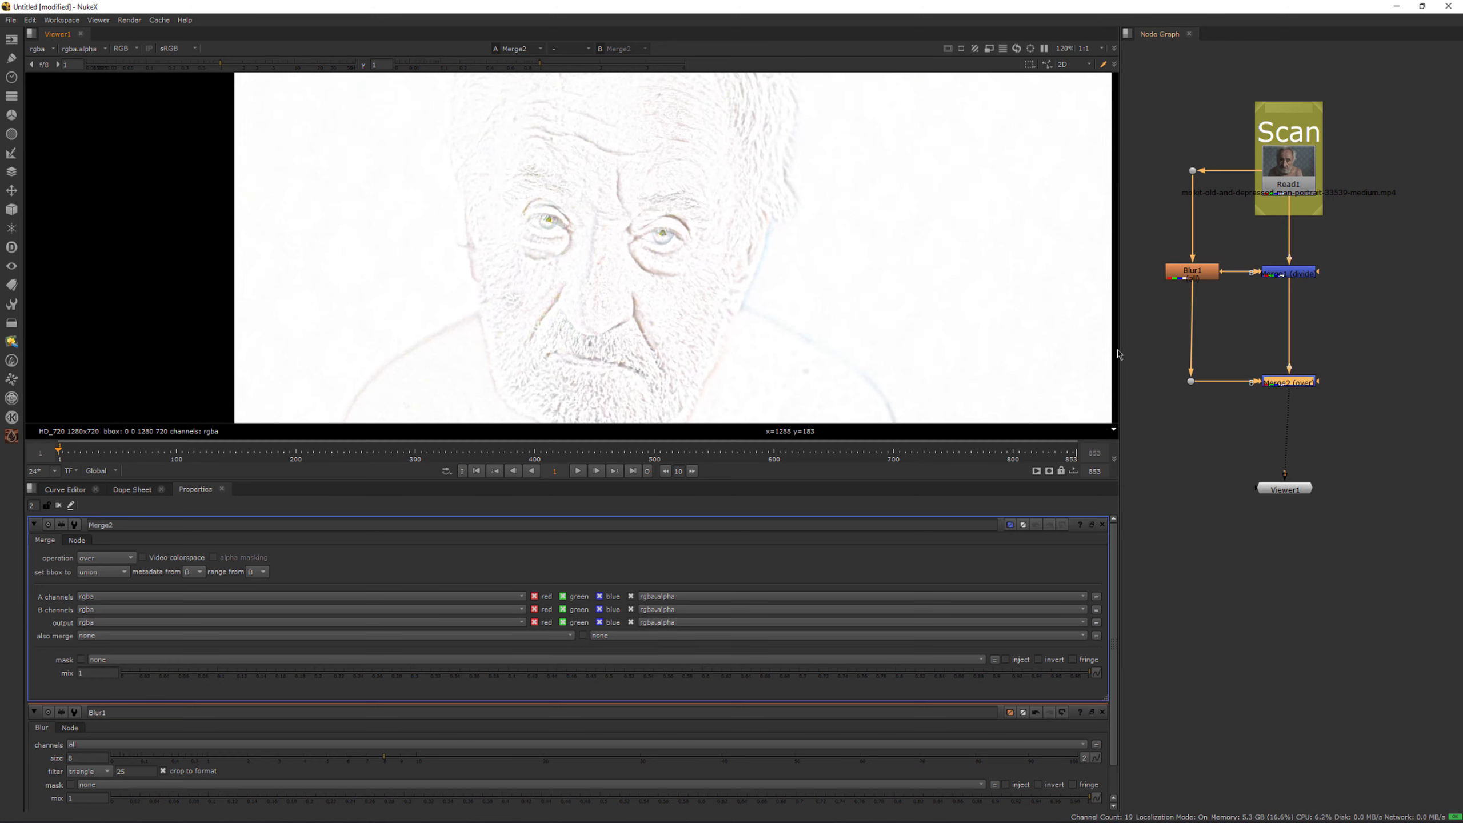
{"action": "left_click", "coordinate": [113, 564]}
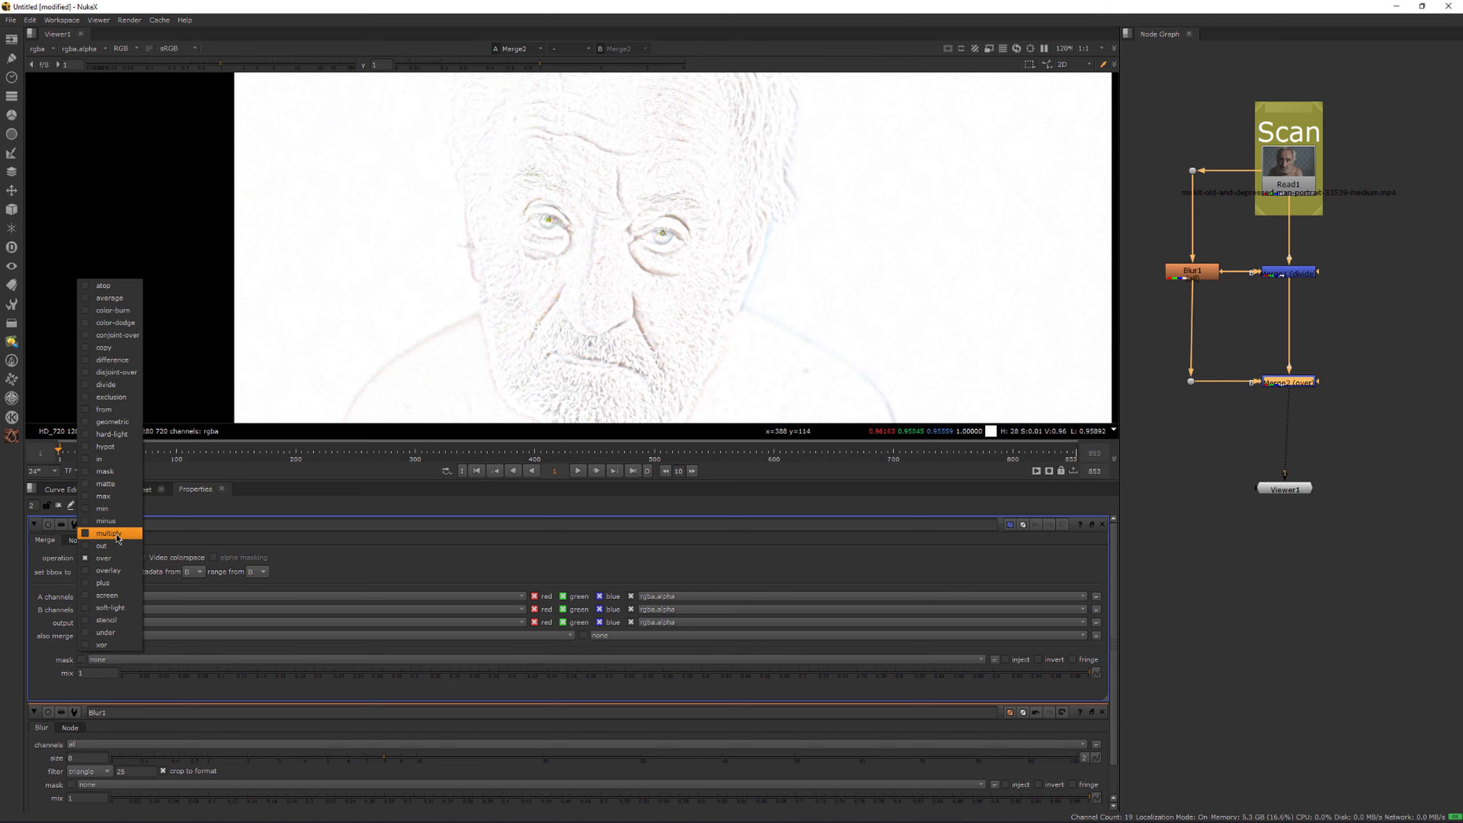
{"action": "left_click", "coordinate": [115, 534]}
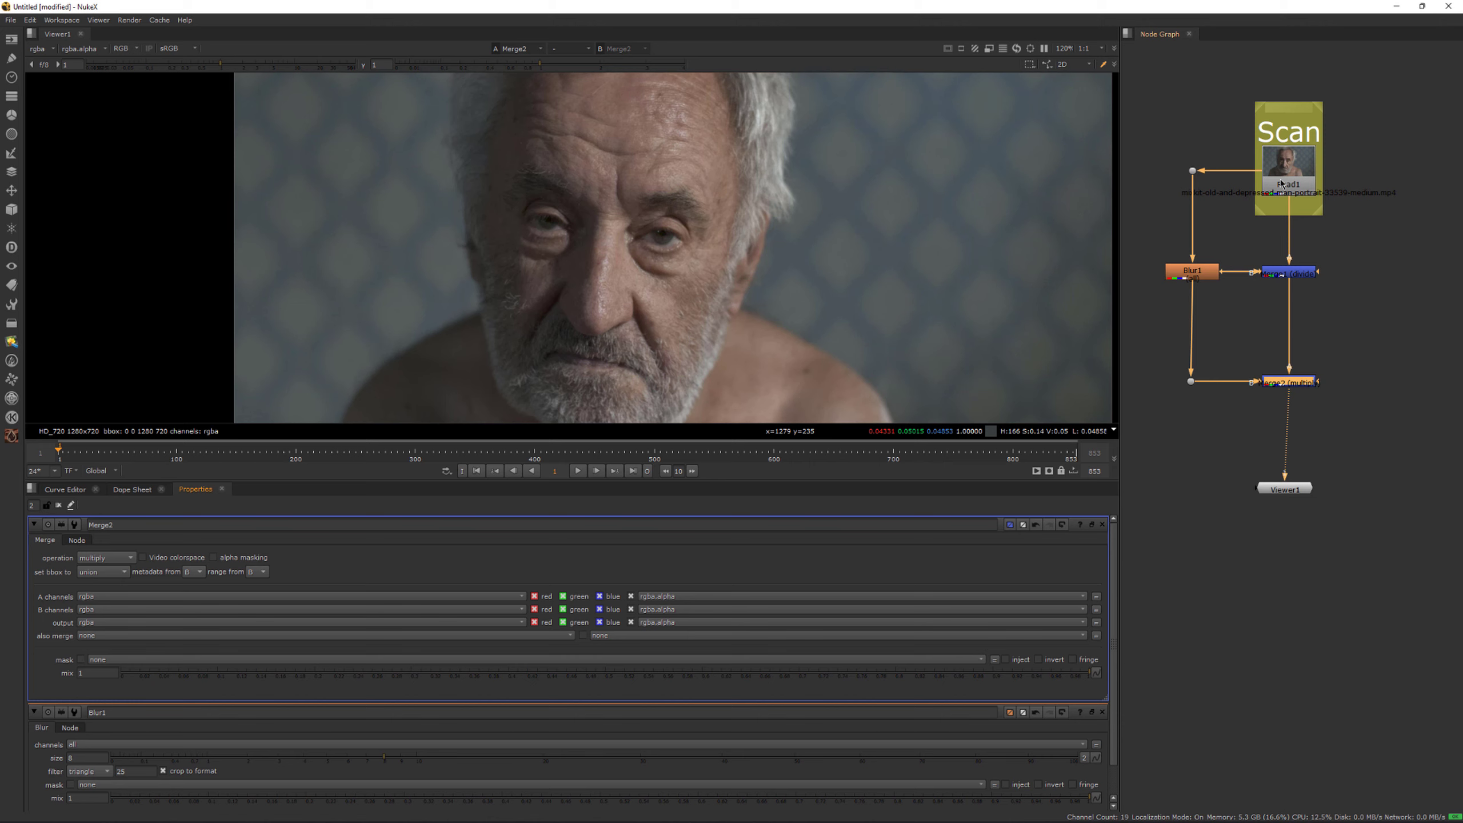
Step: Show the original Read1 footage in the viewer and compare it with the Merge2 output
{"action": "left_click", "coordinate": [1228, 139]}
{"action": "left_click", "coordinate": [1297, 183]}
{"action": "key", "text": "1"}
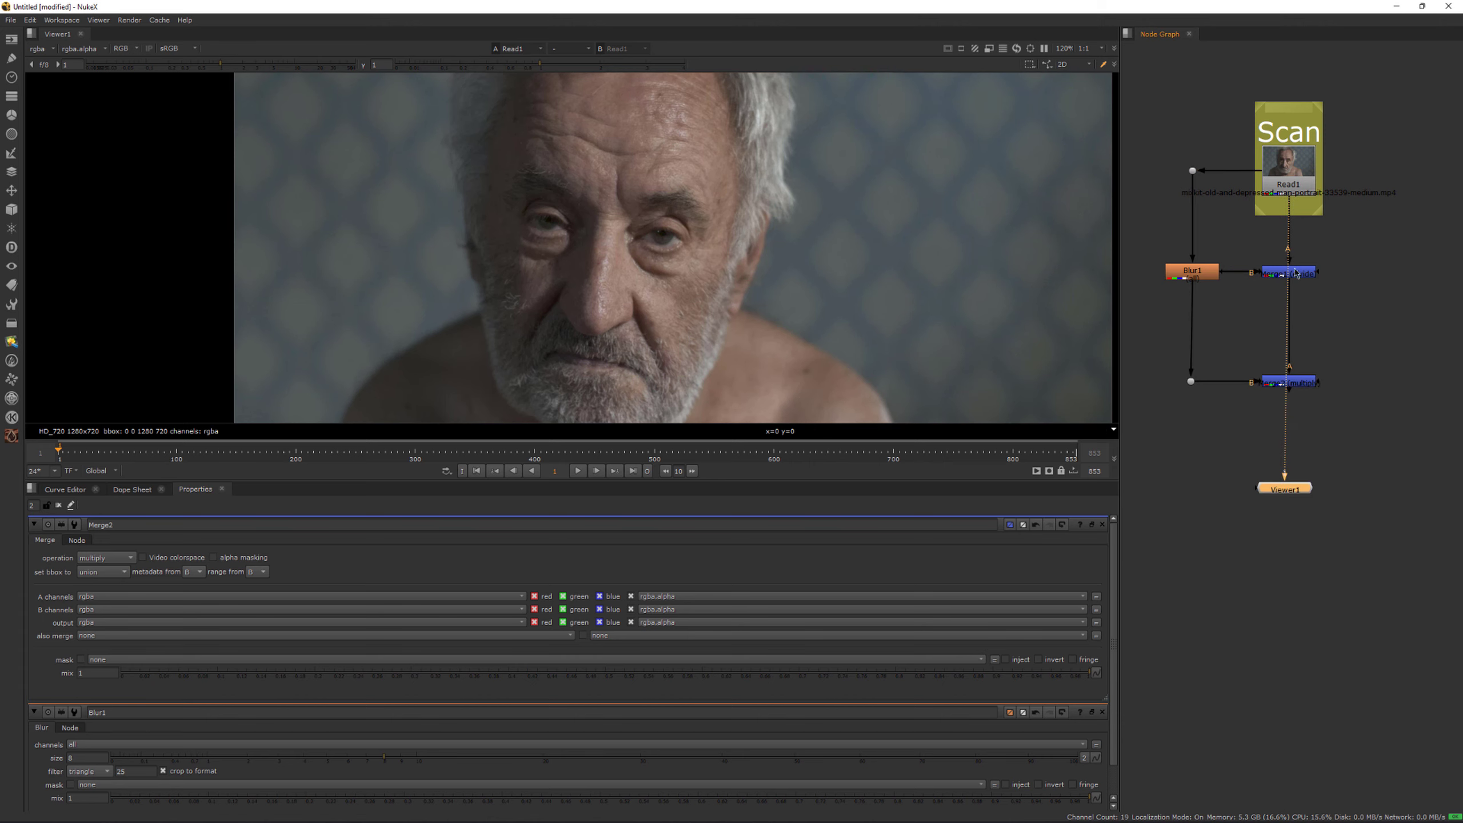
{"action": "left_click_drag", "start_coordinate": [1370, 357], "coordinate": [1297, 398]}
{"action": "key", "text": "1"}
{"action": "key", "text": "space"}
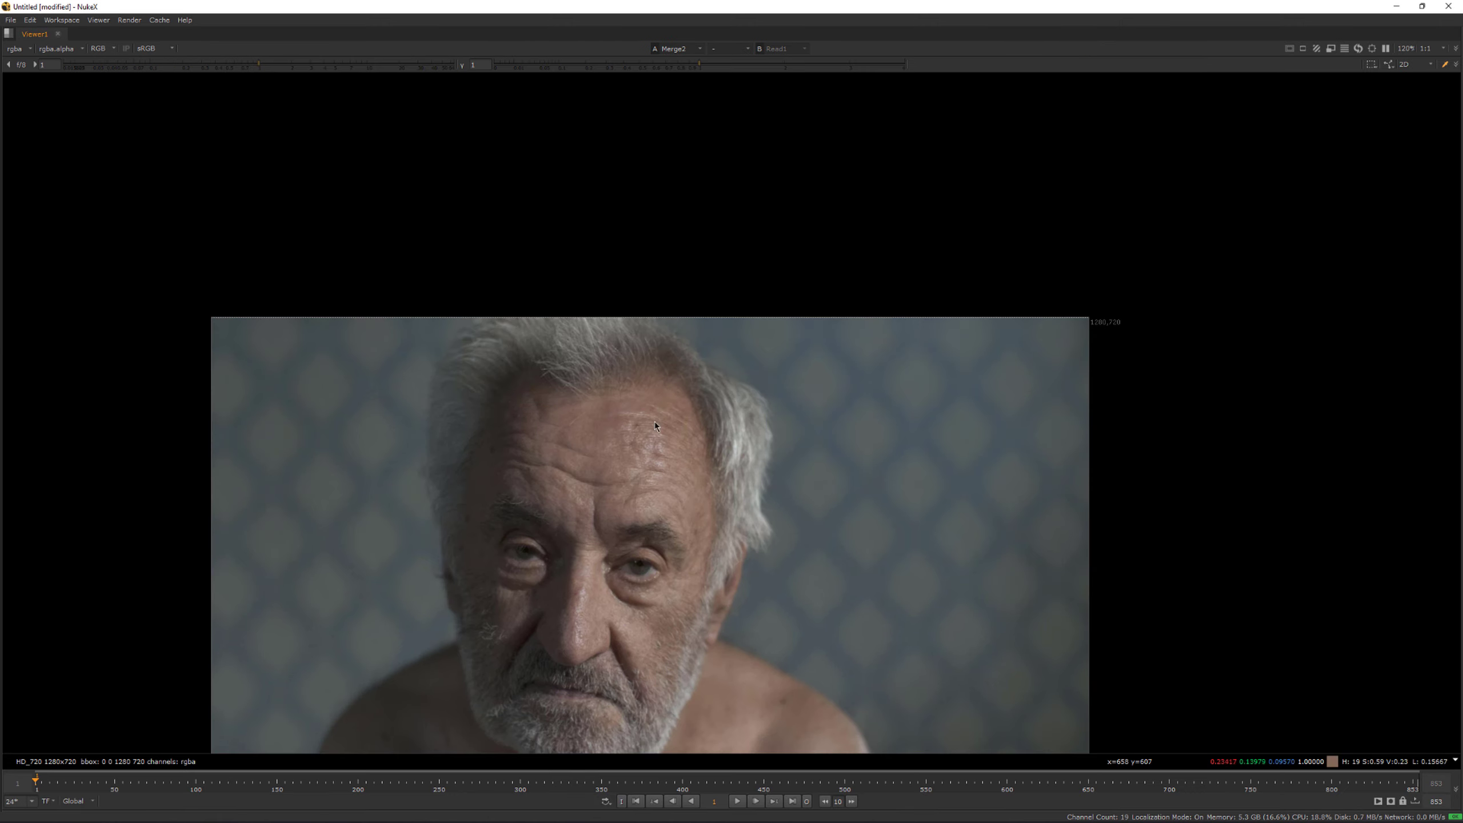
Step: Compare the forehead and eyebrow detail of Read1 and Merge2 up close in the enlarged and normal viewer
{"action": "scroll", "coordinate": [713, 227], "scroll_direction": "up", "scroll_amount": 6}
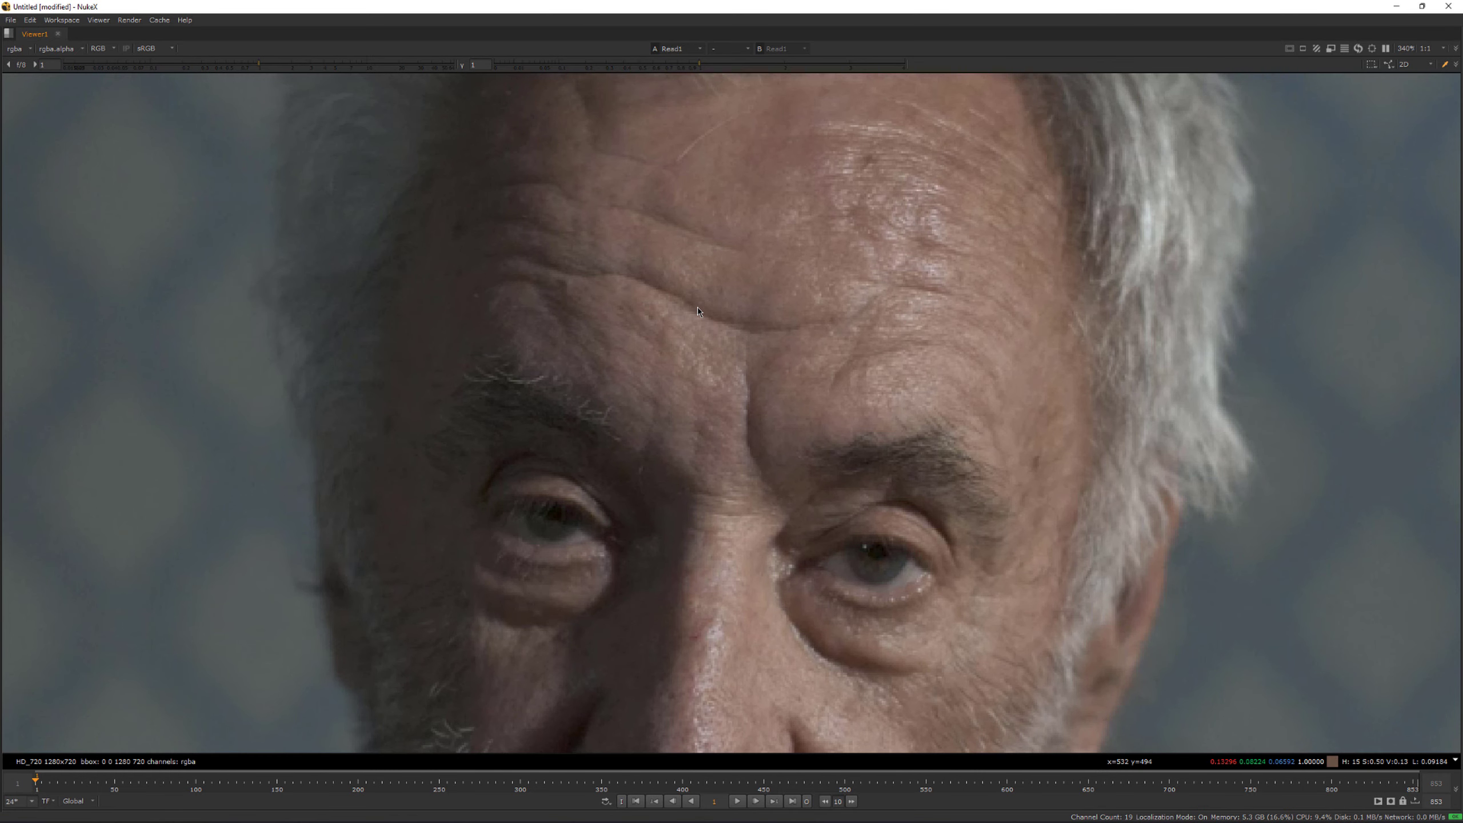
{"action": "scroll", "coordinate": [568, 306], "scroll_direction": "up", "scroll_amount": 4}
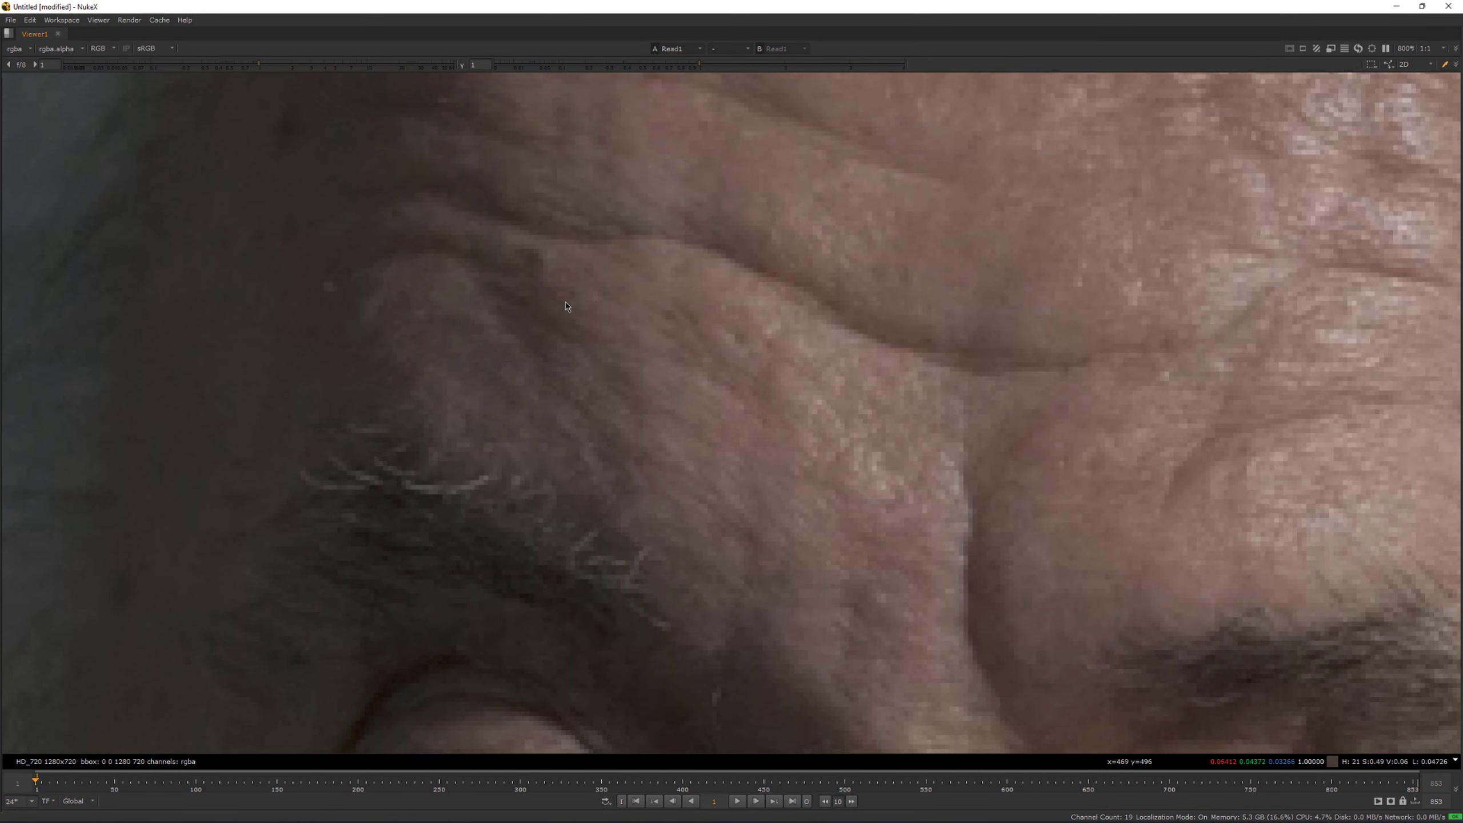
{"action": "key", "text": "space"}
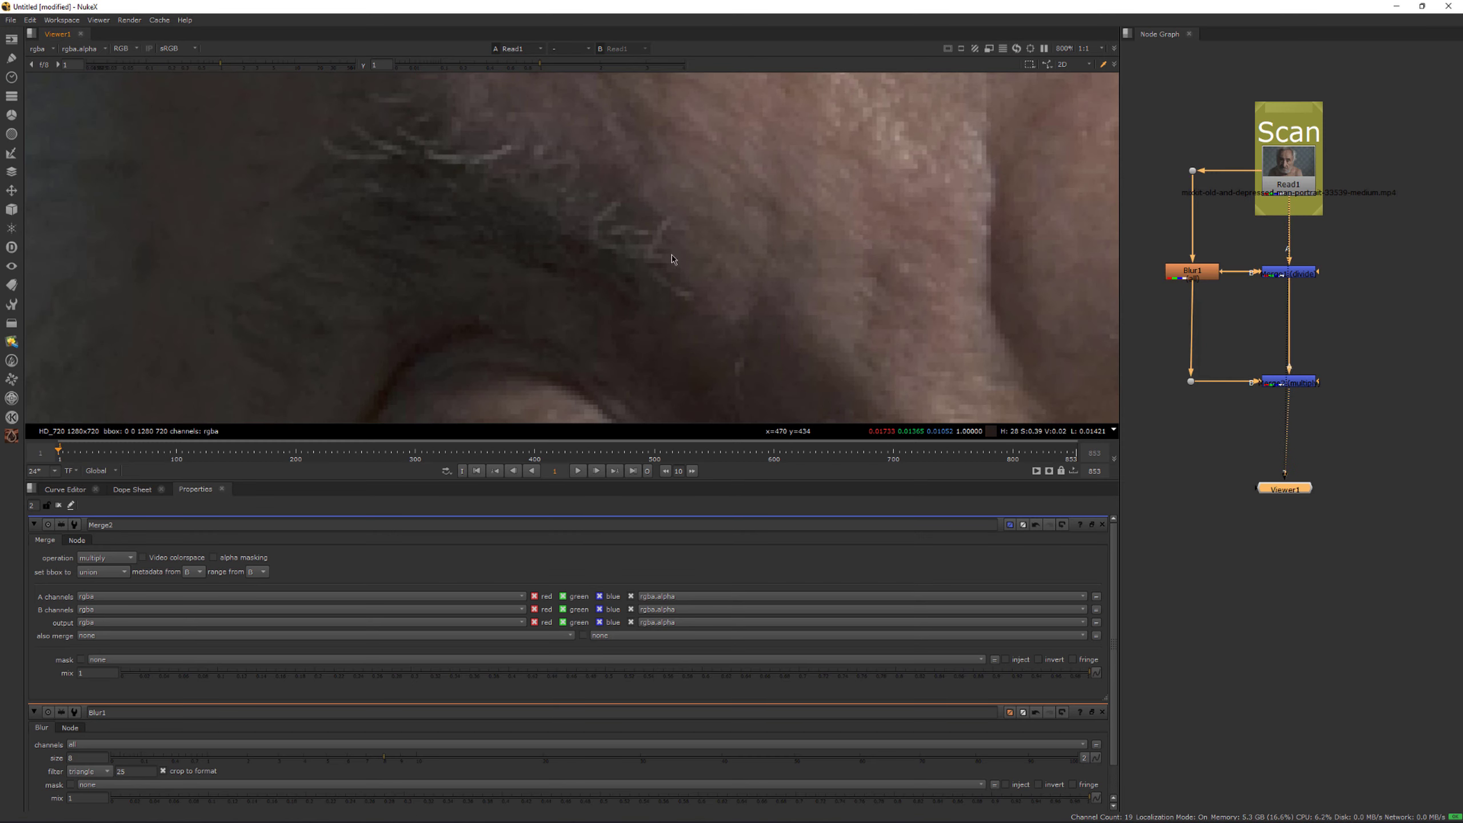
{"action": "key", "text": "2"}
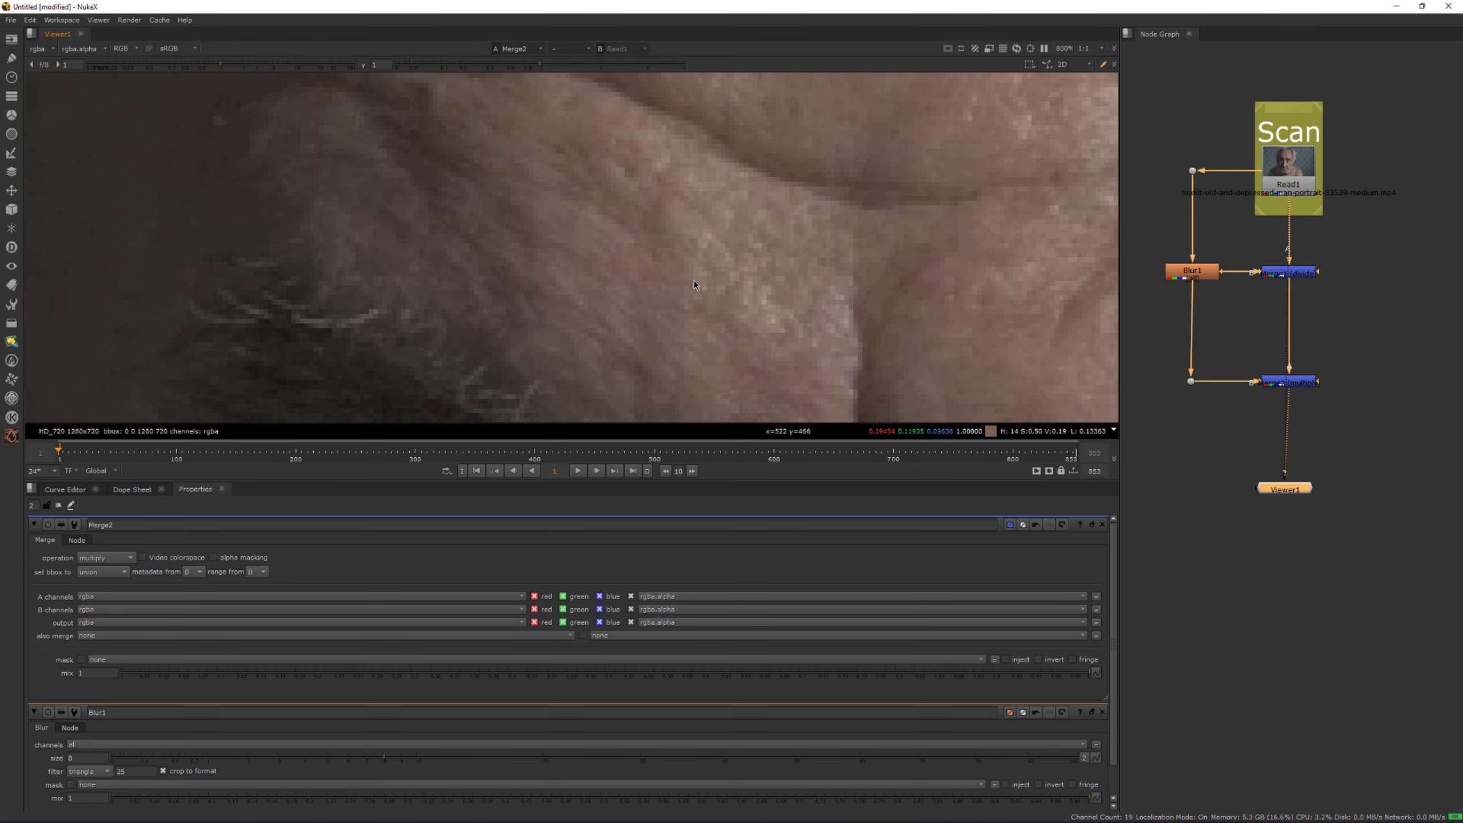
{"action": "key", "text": "1"}
{"action": "scroll", "coordinate": [699, 281], "scroll_direction": "down", "scroll_amount": 1}
{"action": "scroll", "coordinate": [701, 281], "scroll_direction": "down", "scroll_amount": 3}
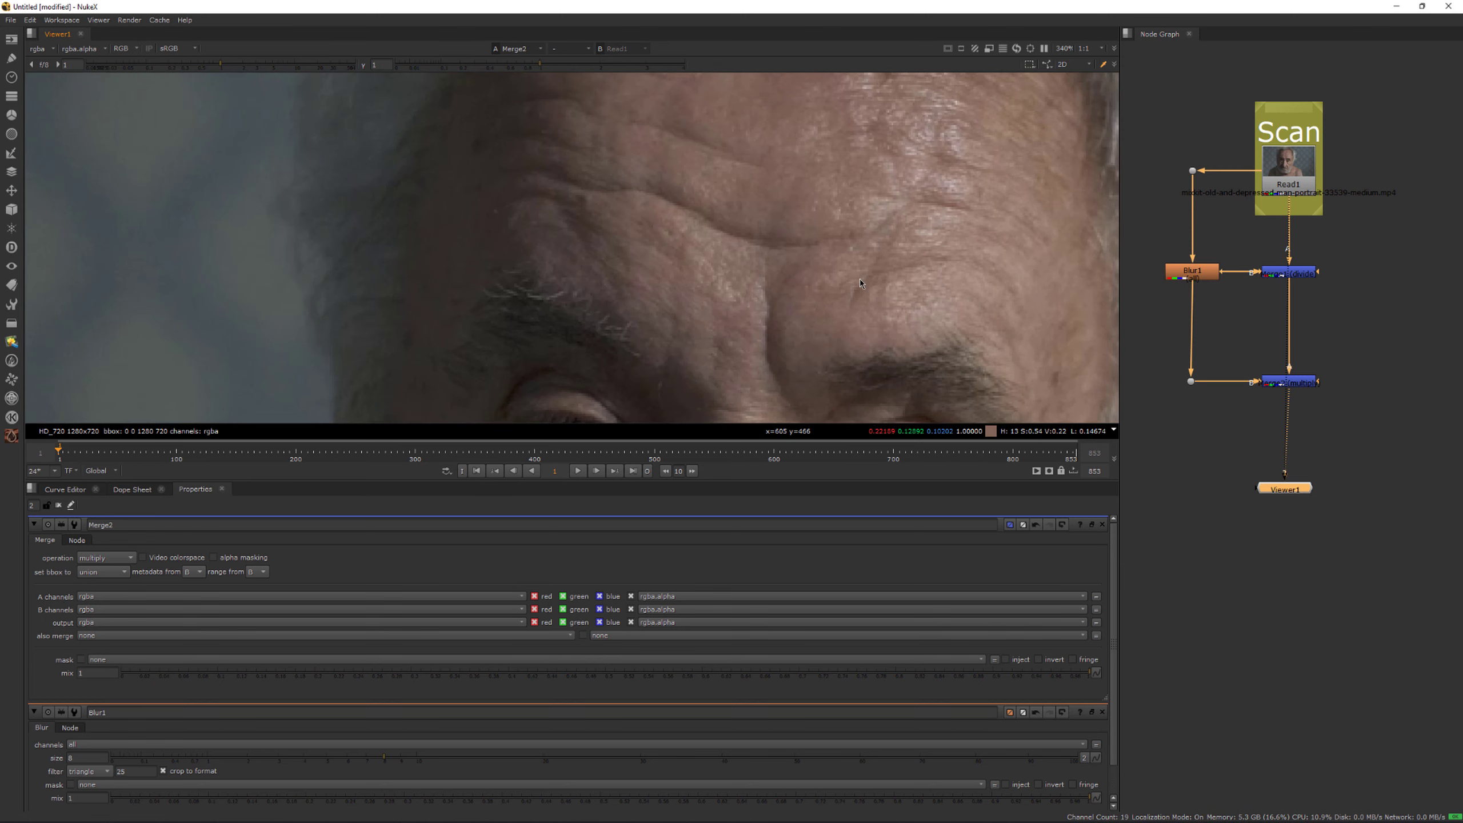
{"action": "key", "text": "f"}
{"action": "scroll", "coordinate": [847, 291], "scroll_direction": "up", "scroll_amount": 4}
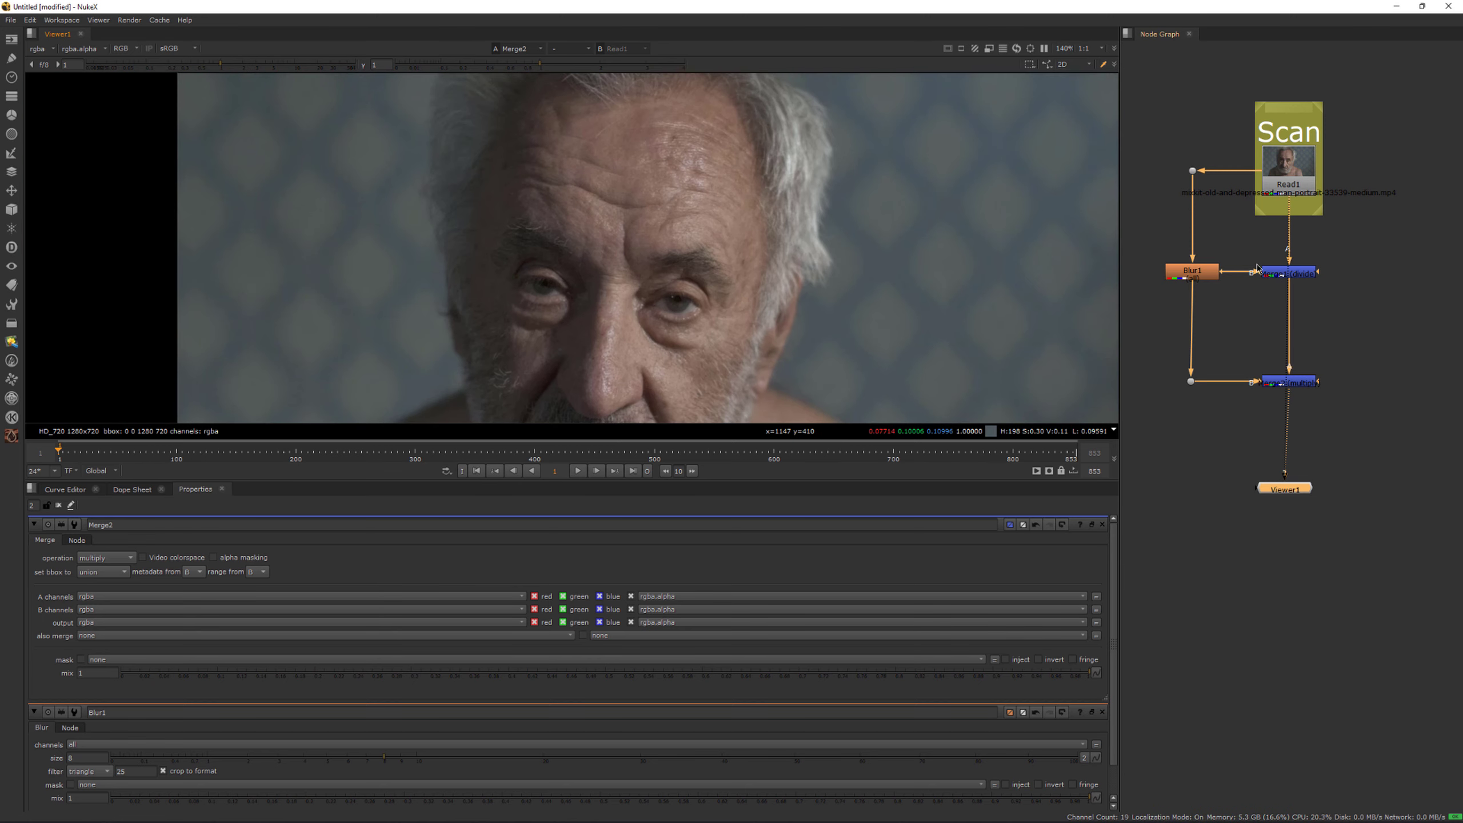
Step: View the outputs of Merge2, Blur1 and Merge1 in turn, ending back on Merge2
{"action": "left_click_drag", "start_coordinate": [1289, 400], "coordinate": [1315, 415]}
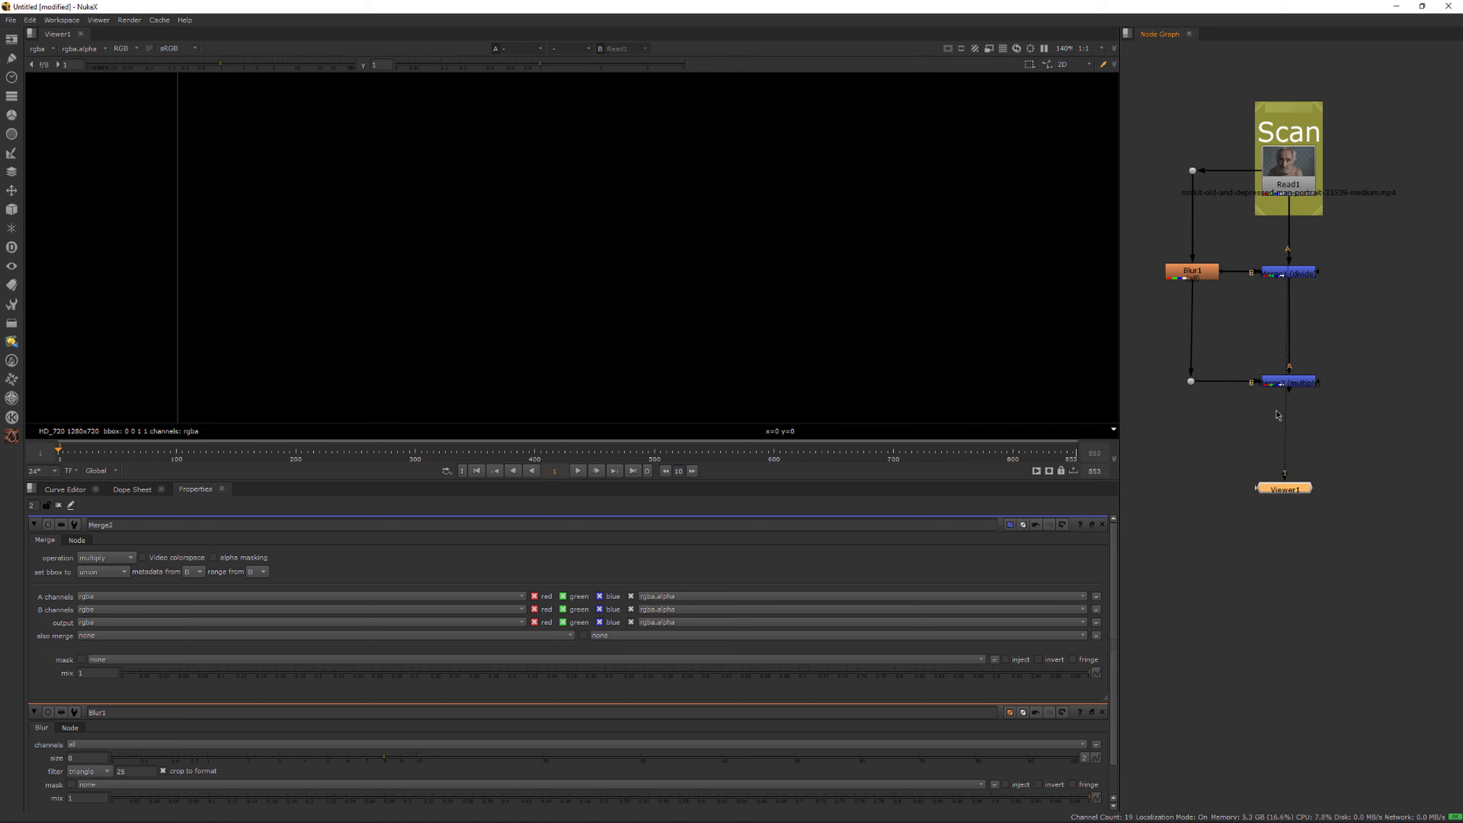
{"action": "key", "text": "1"}
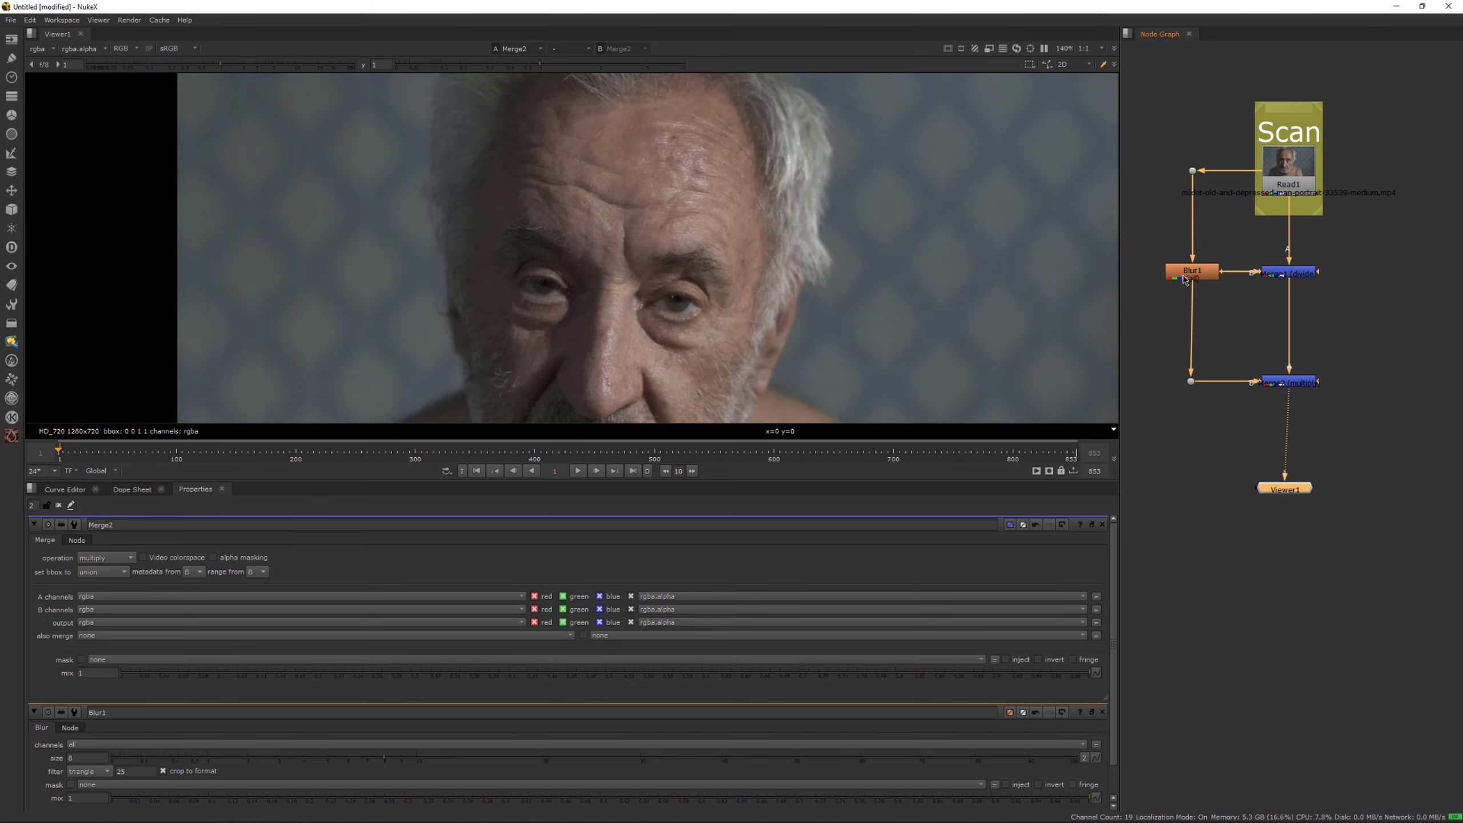
{"action": "left_click_drag", "start_coordinate": [1155, 238], "coordinate": [1241, 323]}
{"action": "key", "text": "1"}
{"action": "left_click_drag", "start_coordinate": [1369, 248], "coordinate": [1250, 317]}
{"action": "key", "text": "1"}
{"action": "left_click_drag", "start_coordinate": [1369, 353], "coordinate": [1246, 423]}
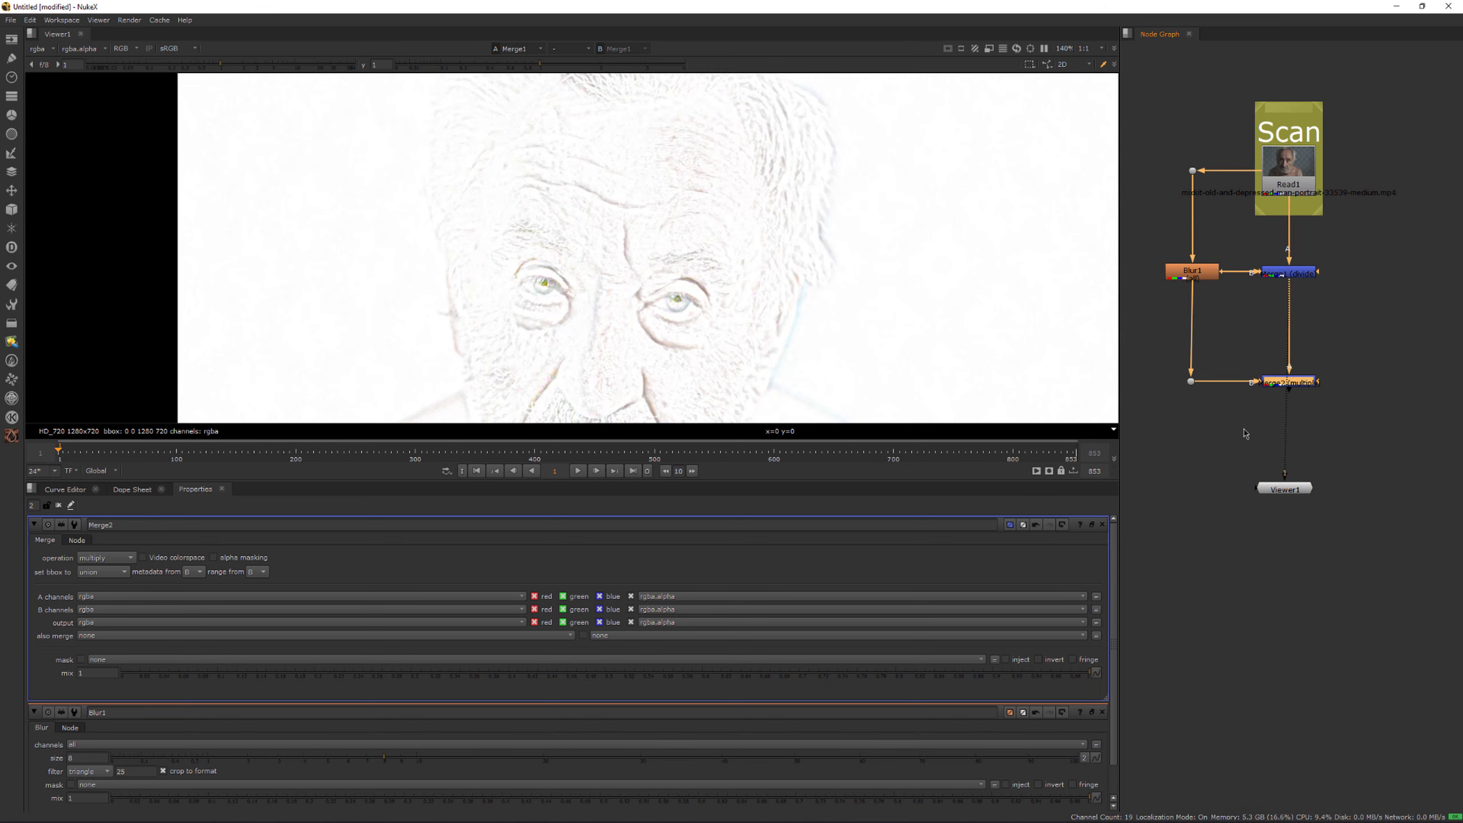
{"action": "key", "text": "1"}
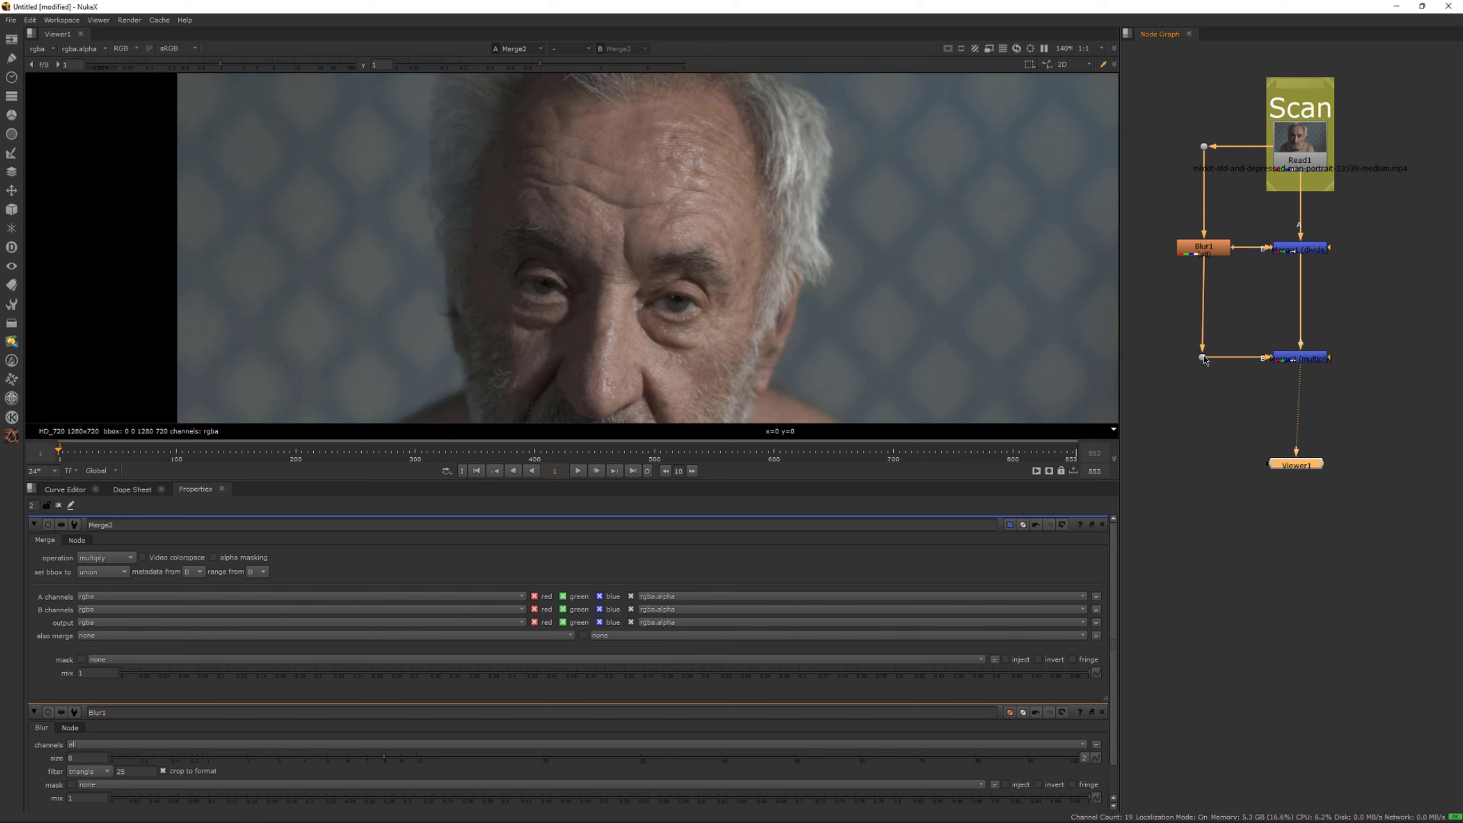
Step: Move Merge2 and its blur-branch dot lower together to make room below Merge1
{"action": "left_click_drag", "start_coordinate": [1152, 195], "coordinate": [1352, 285]}
{"action": "middle_click_drag", "start_coordinate": [1331, 331], "coordinate": [1341, 306]}
{"action": "left_click_drag", "start_coordinate": [1383, 291], "coordinate": [1119, 394]}
{"action": "left_click_drag", "start_coordinate": [1312, 331], "coordinate": [1313, 413]}
Step: Add a RotoPaint node beside the tree, connect its bg input to Read1, and show its output in Viewer1
{"action": "scroll", "coordinate": [608, 196], "scroll_direction": "up", "scroll_amount": 5}
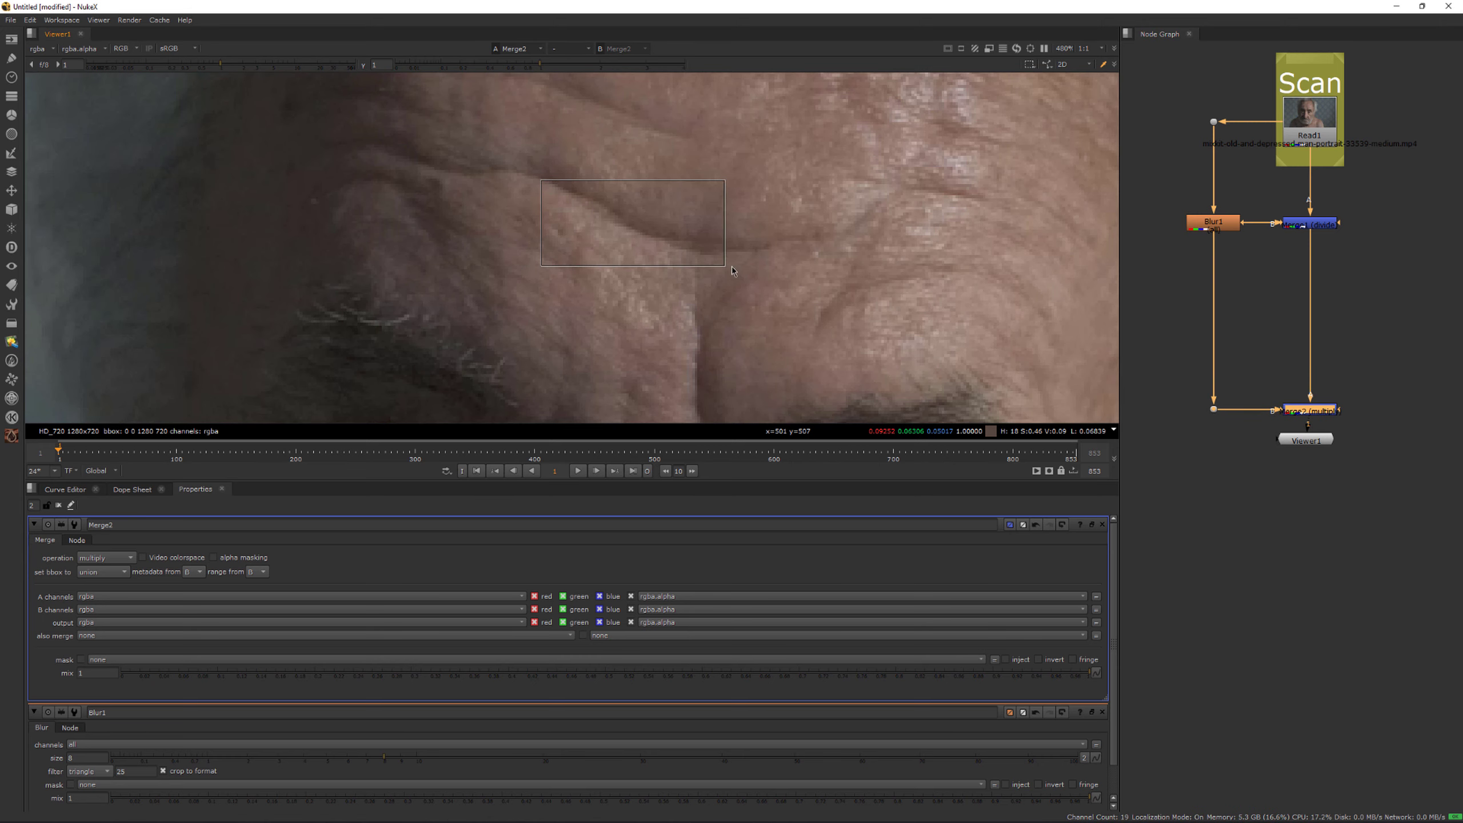
{"action": "left_click_drag", "start_coordinate": [731, 267], "coordinate": [744, 259]}
{"action": "scroll", "coordinate": [714, 229], "scroll_direction": "down", "scroll_amount": 1}
{"action": "middle_click_drag", "start_coordinate": [879, 243], "coordinate": [709, 336]}
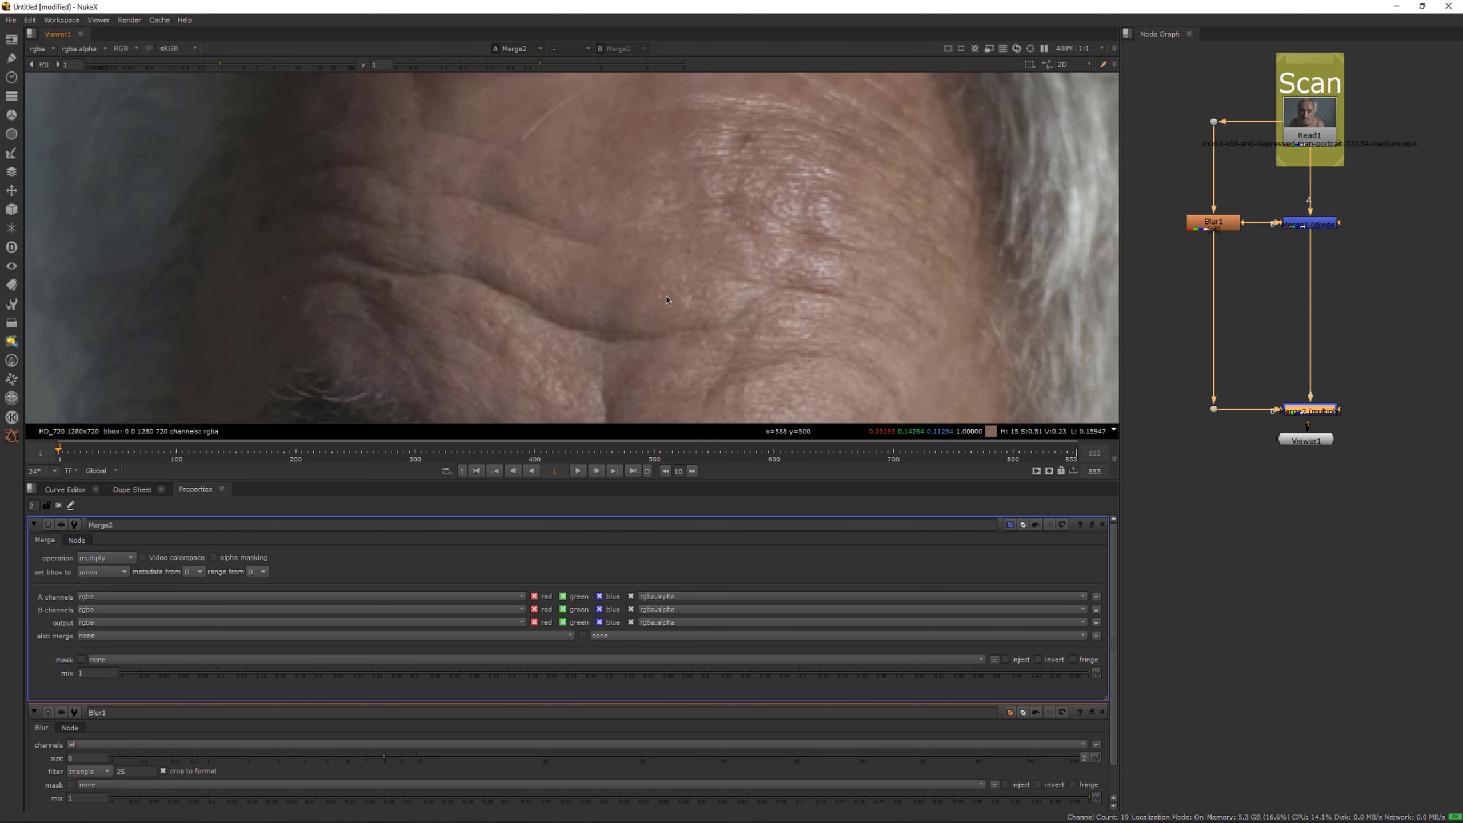
{"action": "middle_click_drag", "start_coordinate": [1339, 297], "coordinate": [1226, 420]}
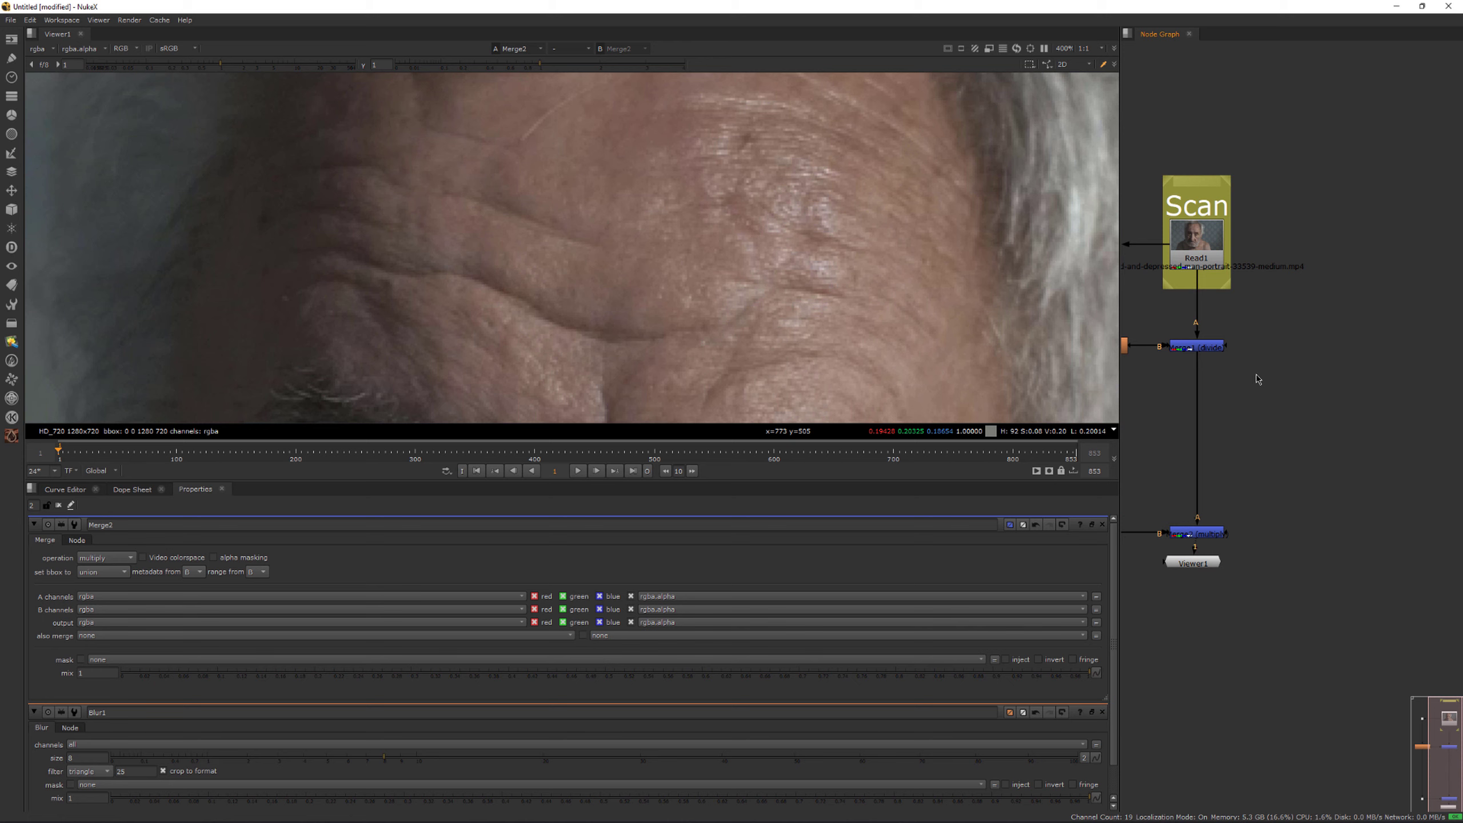
{"action": "key", "text": "p"}
{"action": "left_click_drag", "start_coordinate": [1275, 367], "coordinate": [1253, 311]}
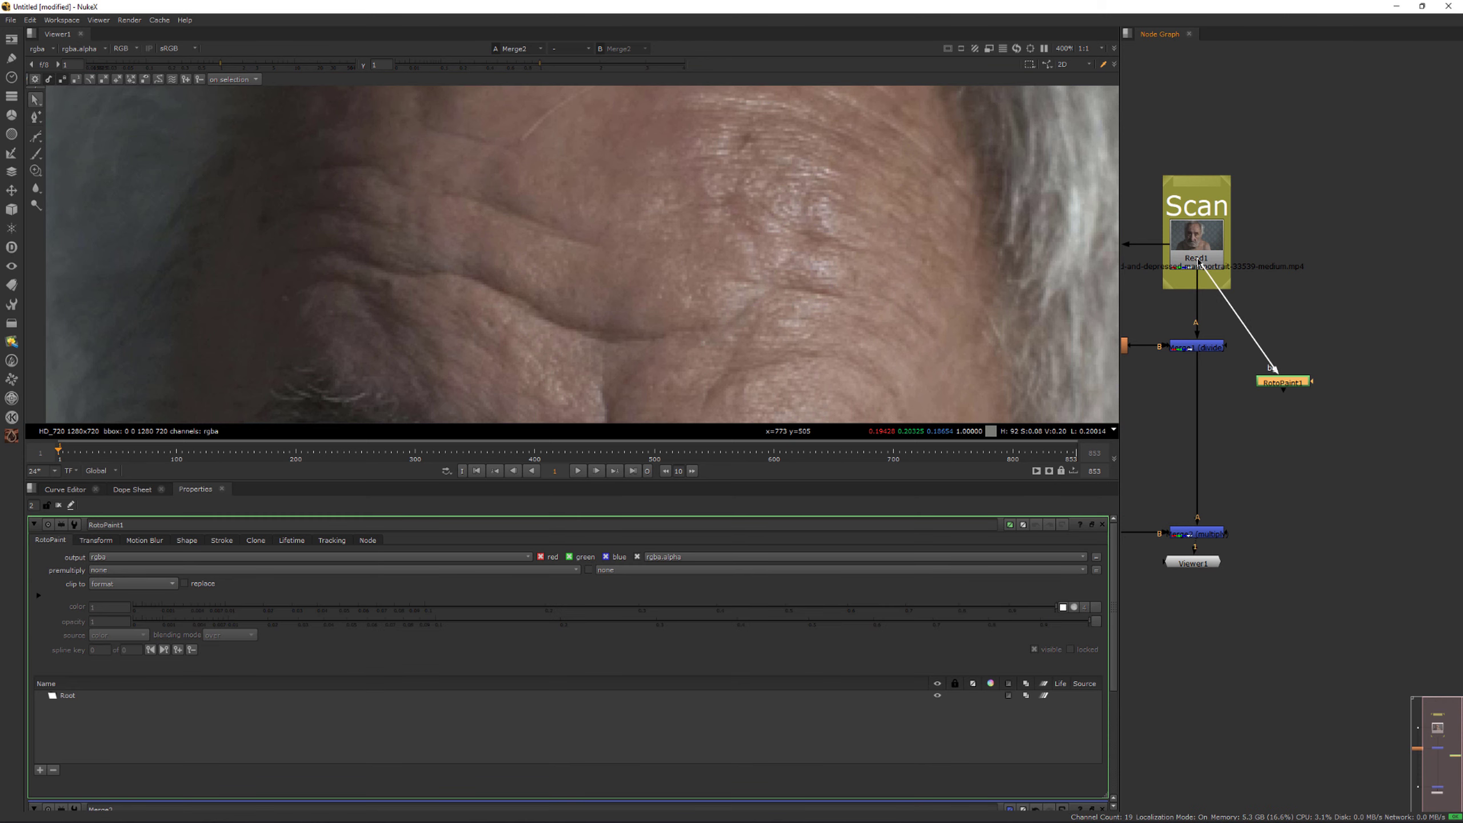
{"action": "left_click_drag", "start_coordinate": [1200, 258], "coordinate": [1200, 259]}
{"action": "key", "text": "1"}
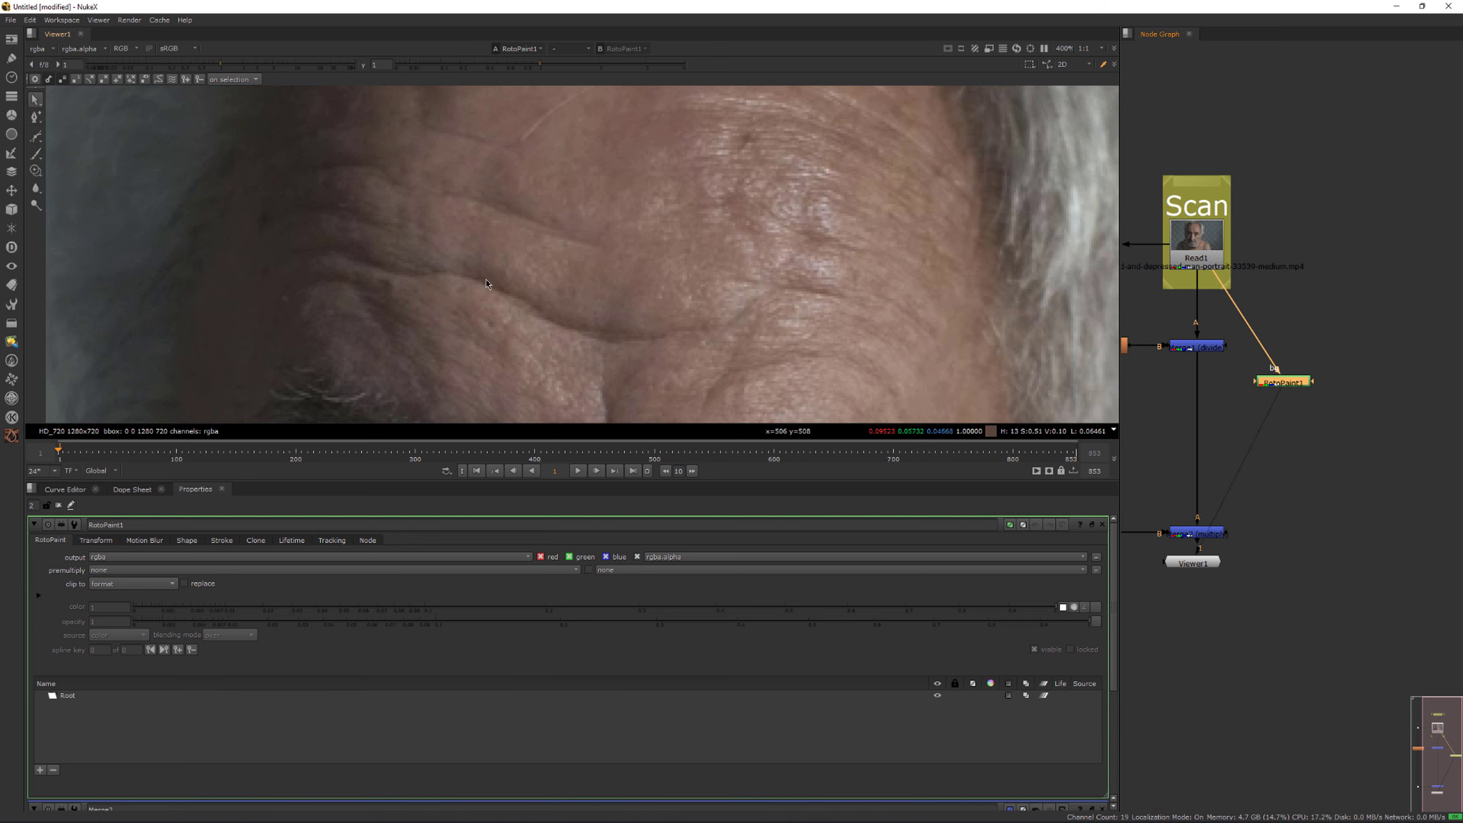
Step: Clone neighbouring skin over the forehead crease above the nose in RotoPaint1, using opacity 0.6 and hardness 0
{"action": "left_click", "coordinate": [34, 171]}
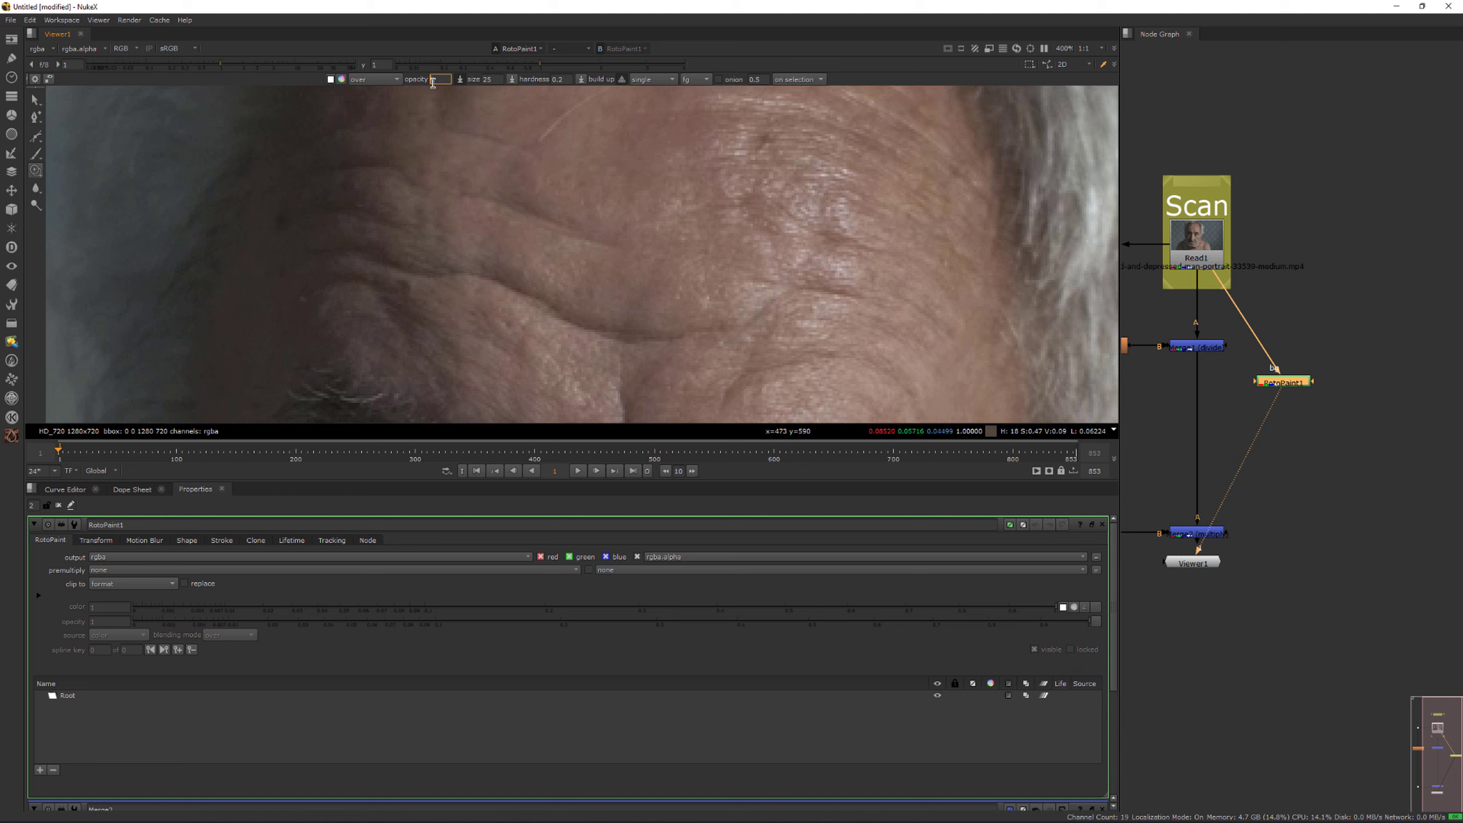
{"action": "type", "text": "0.6"}
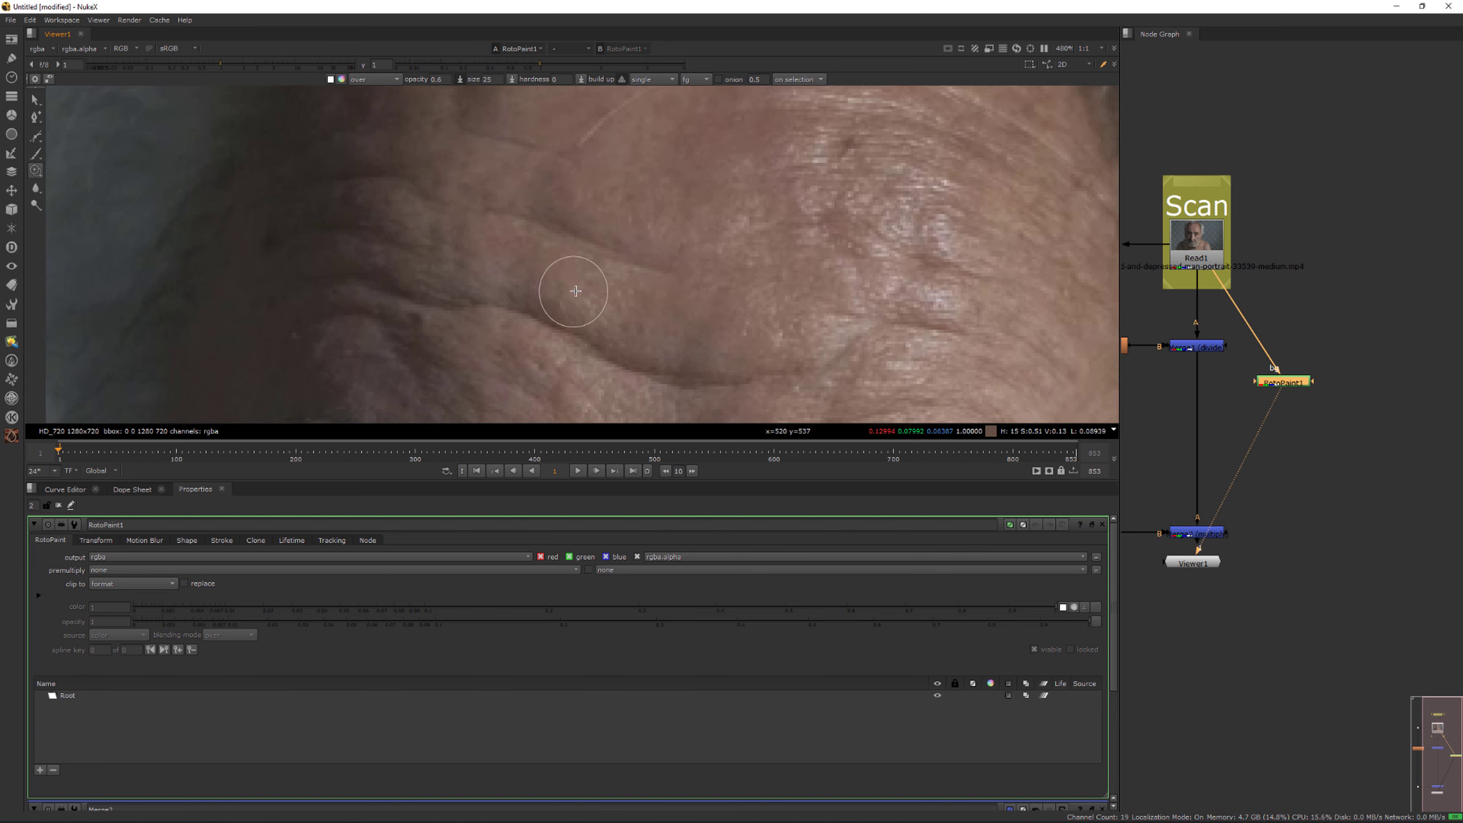
{"action": "scroll", "coordinate": [525, 323], "scroll_direction": "up", "scroll_amount": 2}
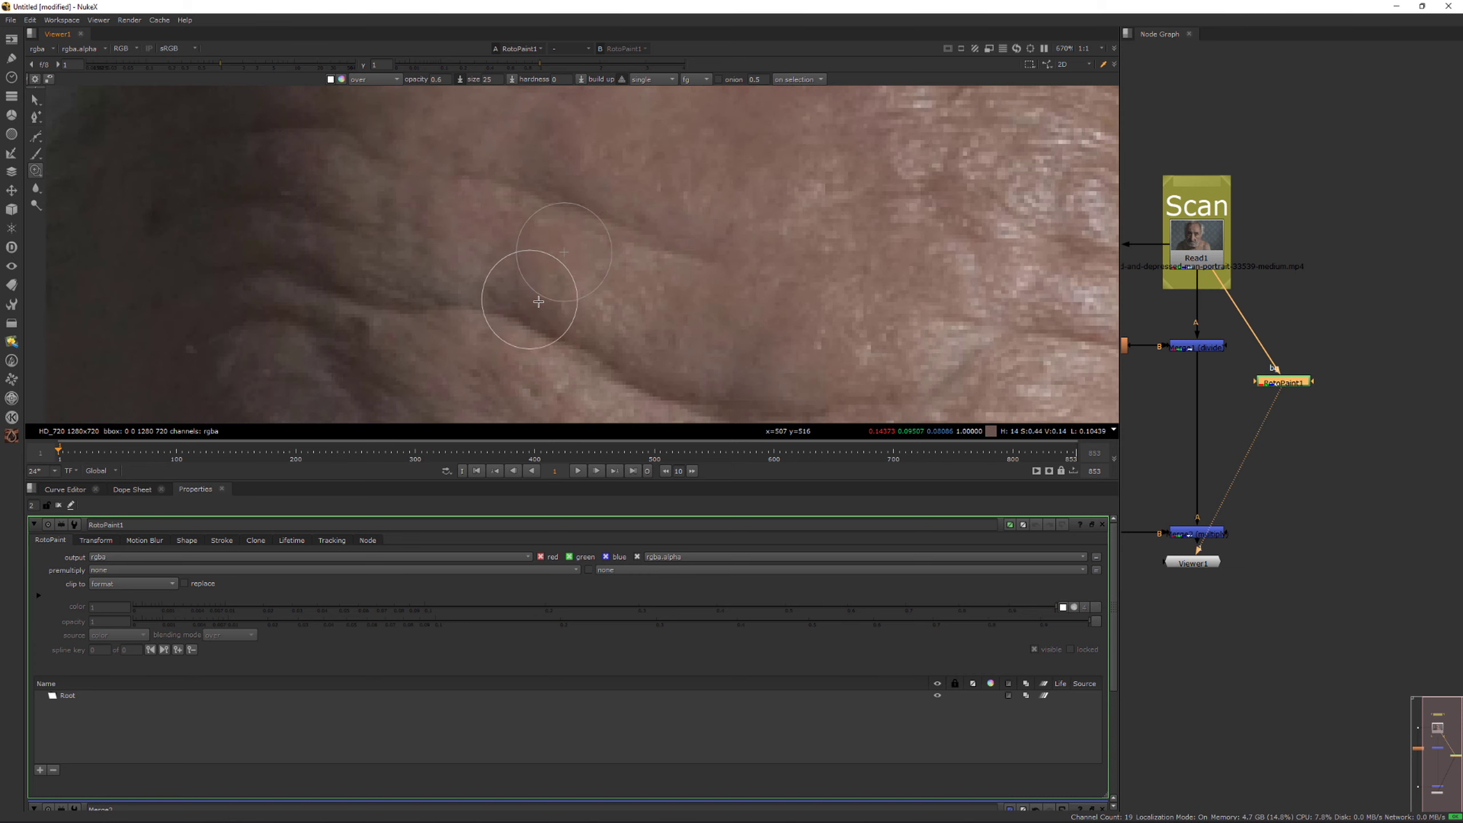
{"action": "scroll", "coordinate": [518, 320], "scroll_direction": "down", "scroll_amount": 2}
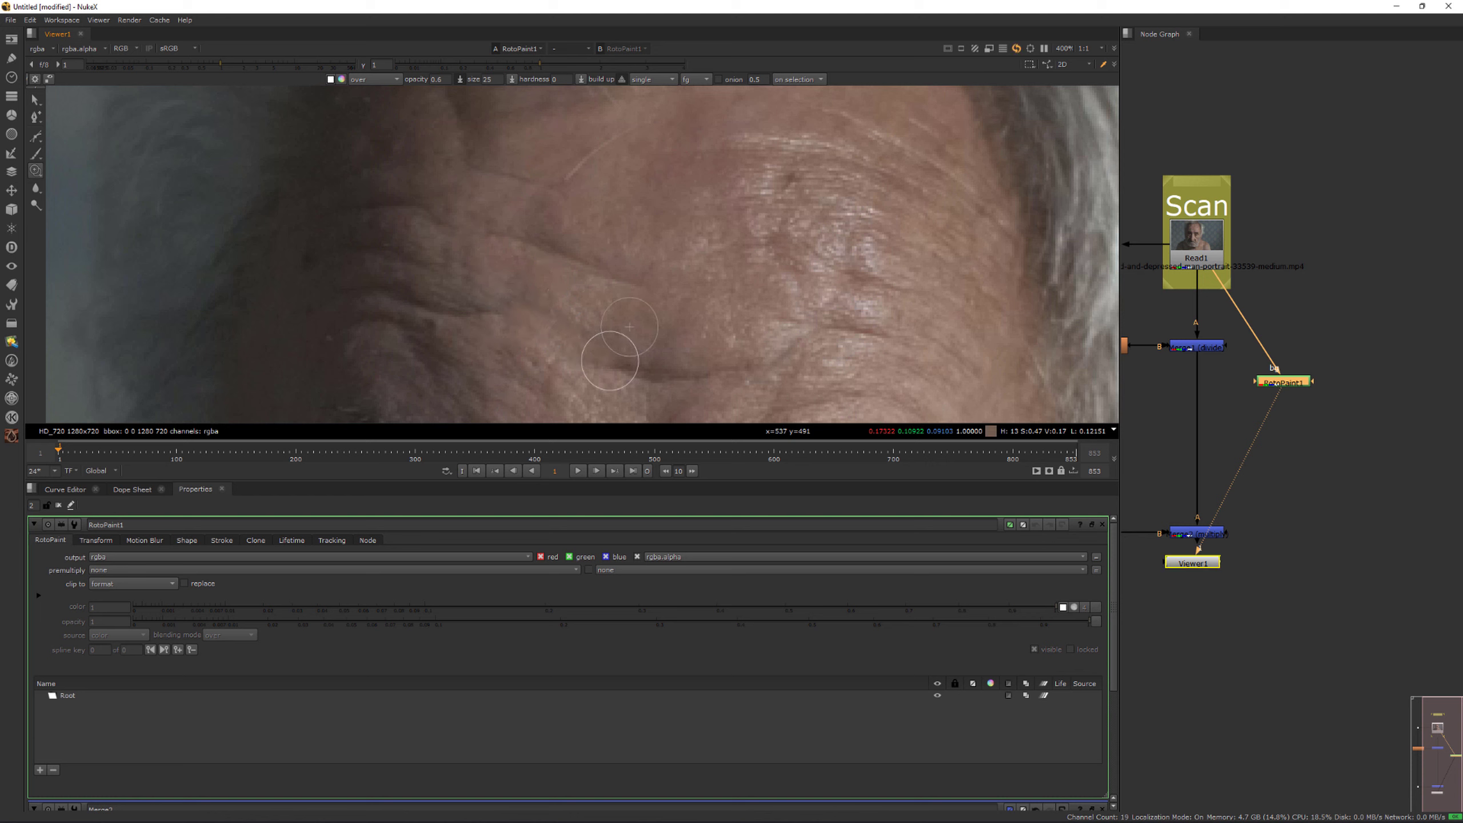
{"action": "mouse_move", "coordinate": [669, 370]}
{"action": "left_mouse_down"}
{"action": "mouse_move", "coordinate": [622, 352]}
{"action": "mouse_move", "coordinate": [671, 374]}
{"action": "mouse_move", "coordinate": [738, 371]}
{"action": "left_mouse_up"}
{"action": "scroll", "coordinate": [621, 382], "scroll_direction": "up", "scroll_amount": 4}
{"action": "scroll", "coordinate": [654, 278], "scroll_direction": "down", "scroll_amount": 3}
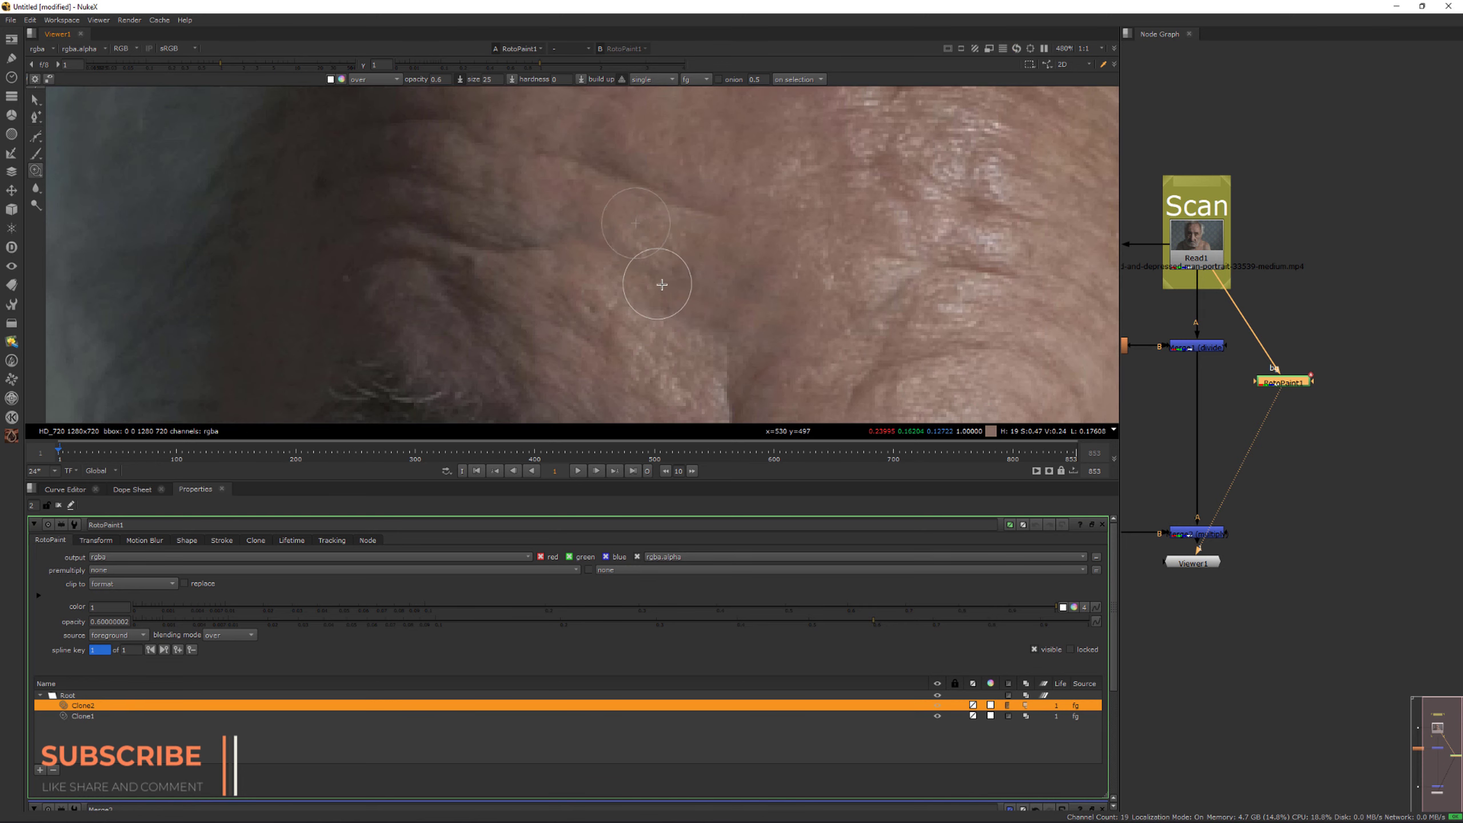
{"action": "mouse_move", "coordinate": [725, 298]}
{"action": "middle_mouse_down"}
{"action": "mouse_move", "coordinate": [620, 282]}
{"action": "mouse_move", "coordinate": [615, 302]}
{"action": "middle_mouse_up"}
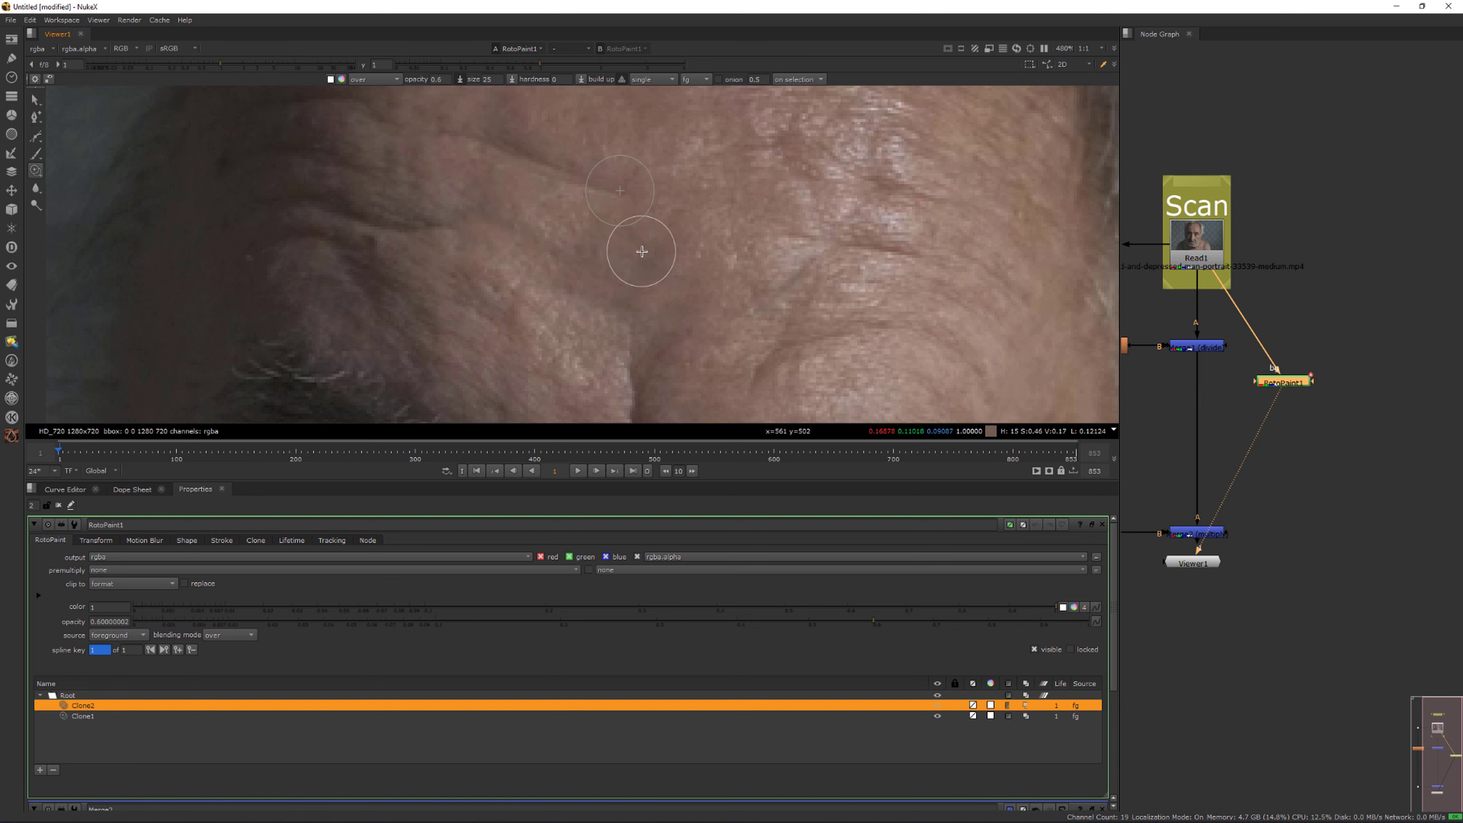
{"action": "scroll", "coordinate": [640, 249], "scroll_direction": "down", "scroll_amount": 2}
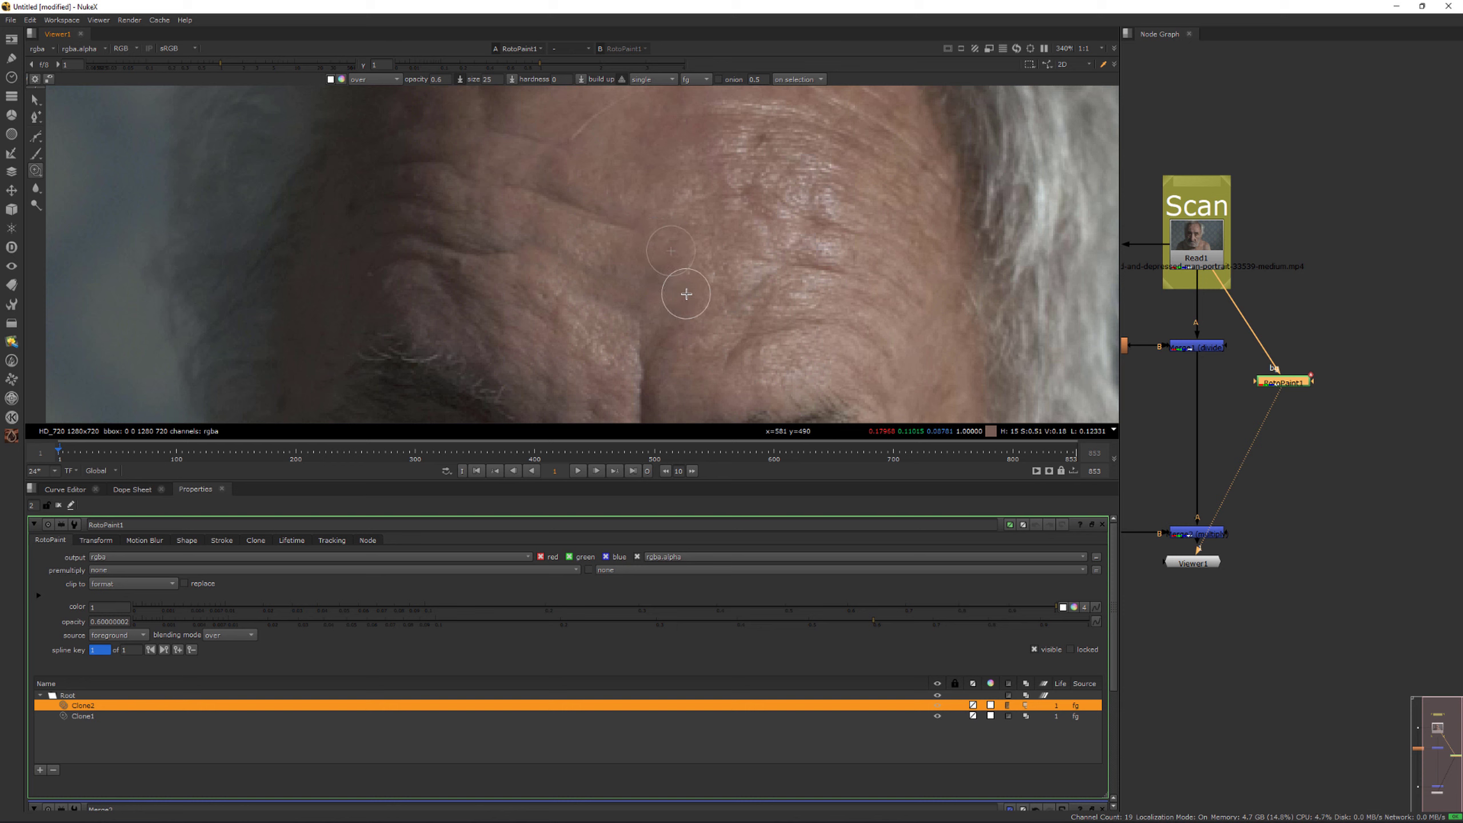
Step: Disconnect RotoPaint1 and set it aside, and add a second RotoPaint node below Merge1
{"action": "middle_click_drag", "start_coordinate": [1162, 384], "coordinate": [1250, 380]}
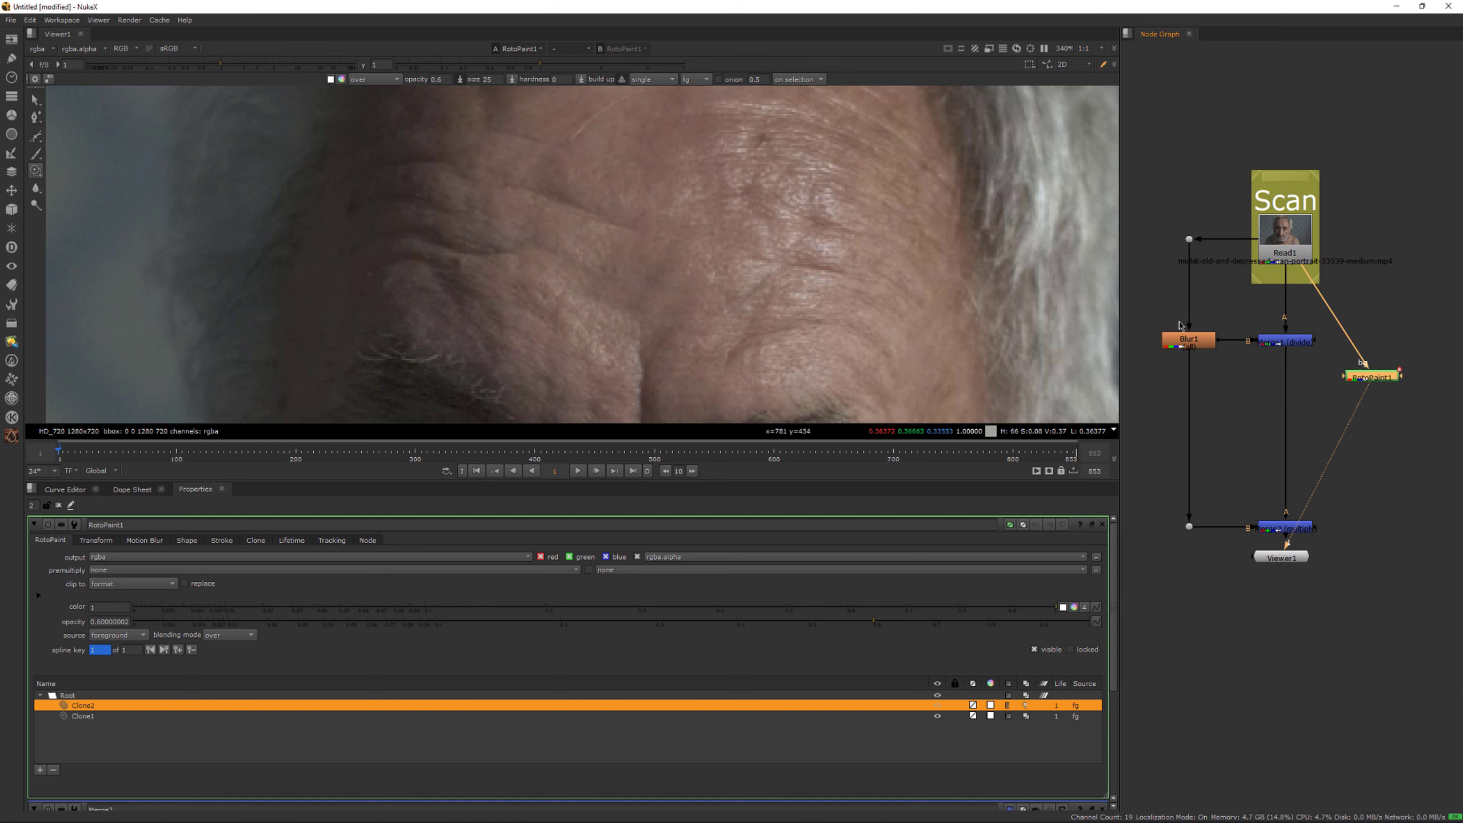
{"action": "left_click_drag", "start_coordinate": [1179, 325], "coordinate": [1277, 356]}
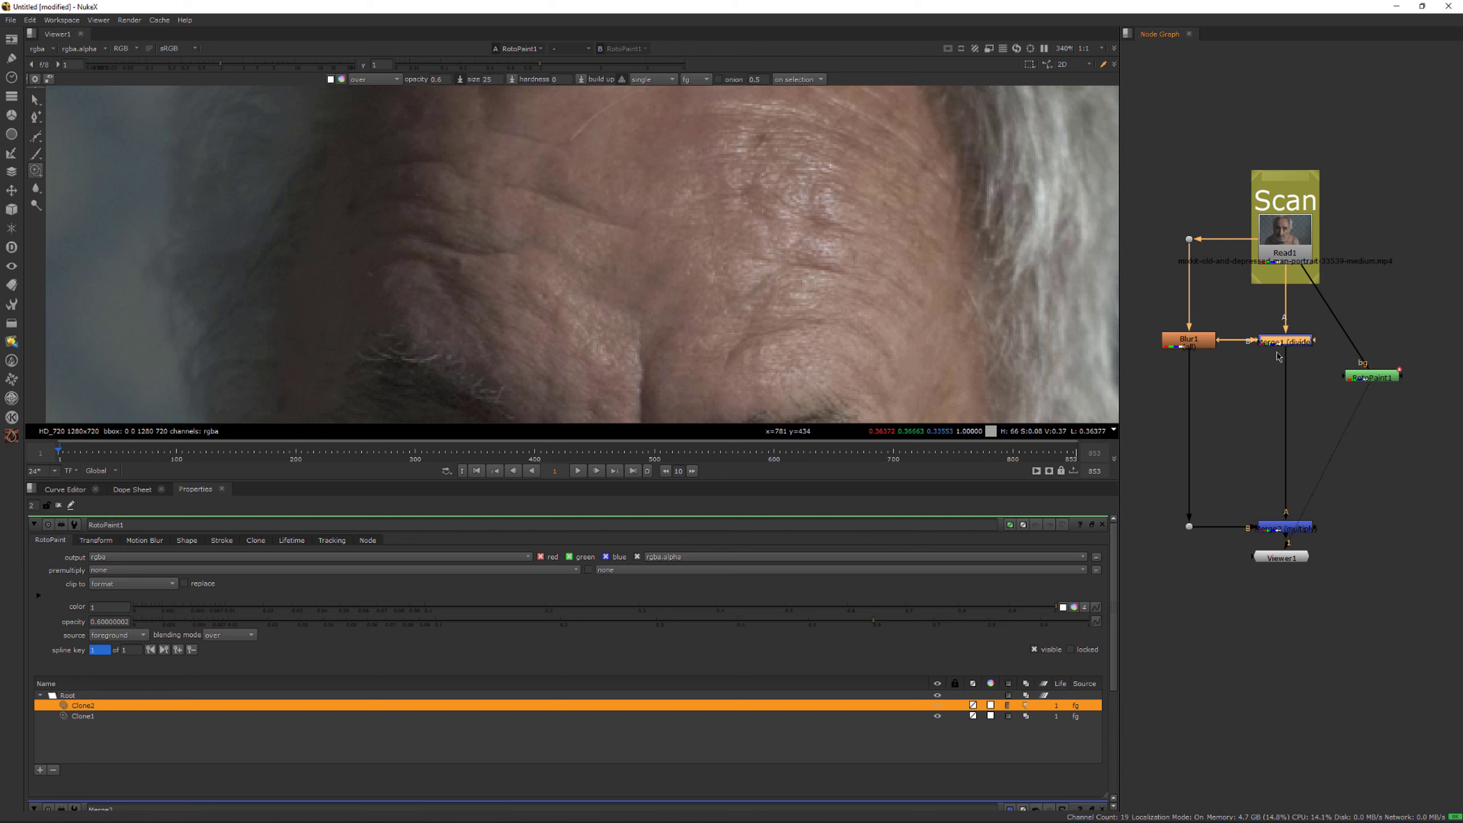
{"action": "left_click", "coordinate": [1250, 316]}
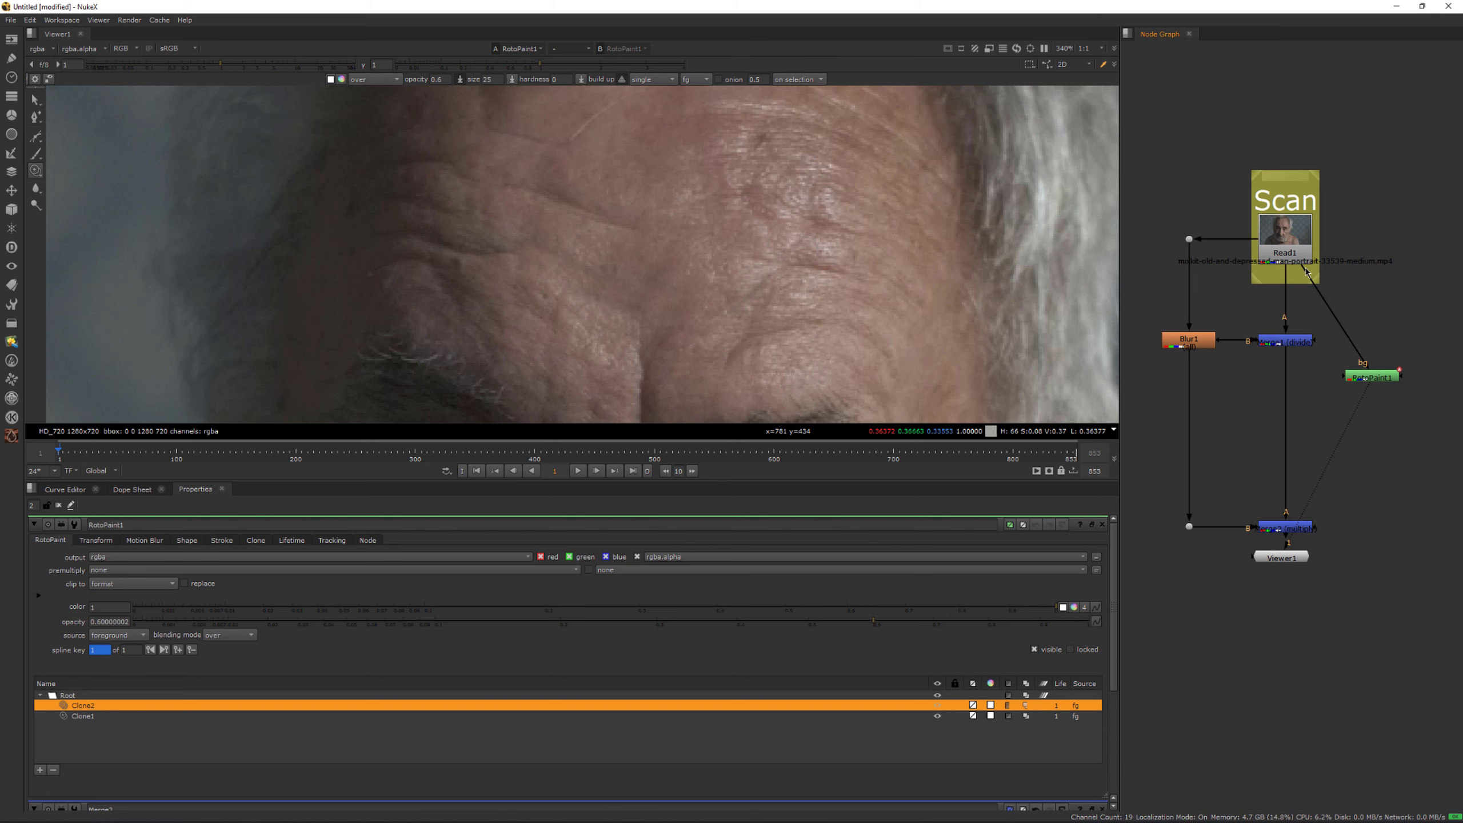
{"action": "left_click_drag", "start_coordinate": [1370, 369], "coordinate": [1411, 348]}
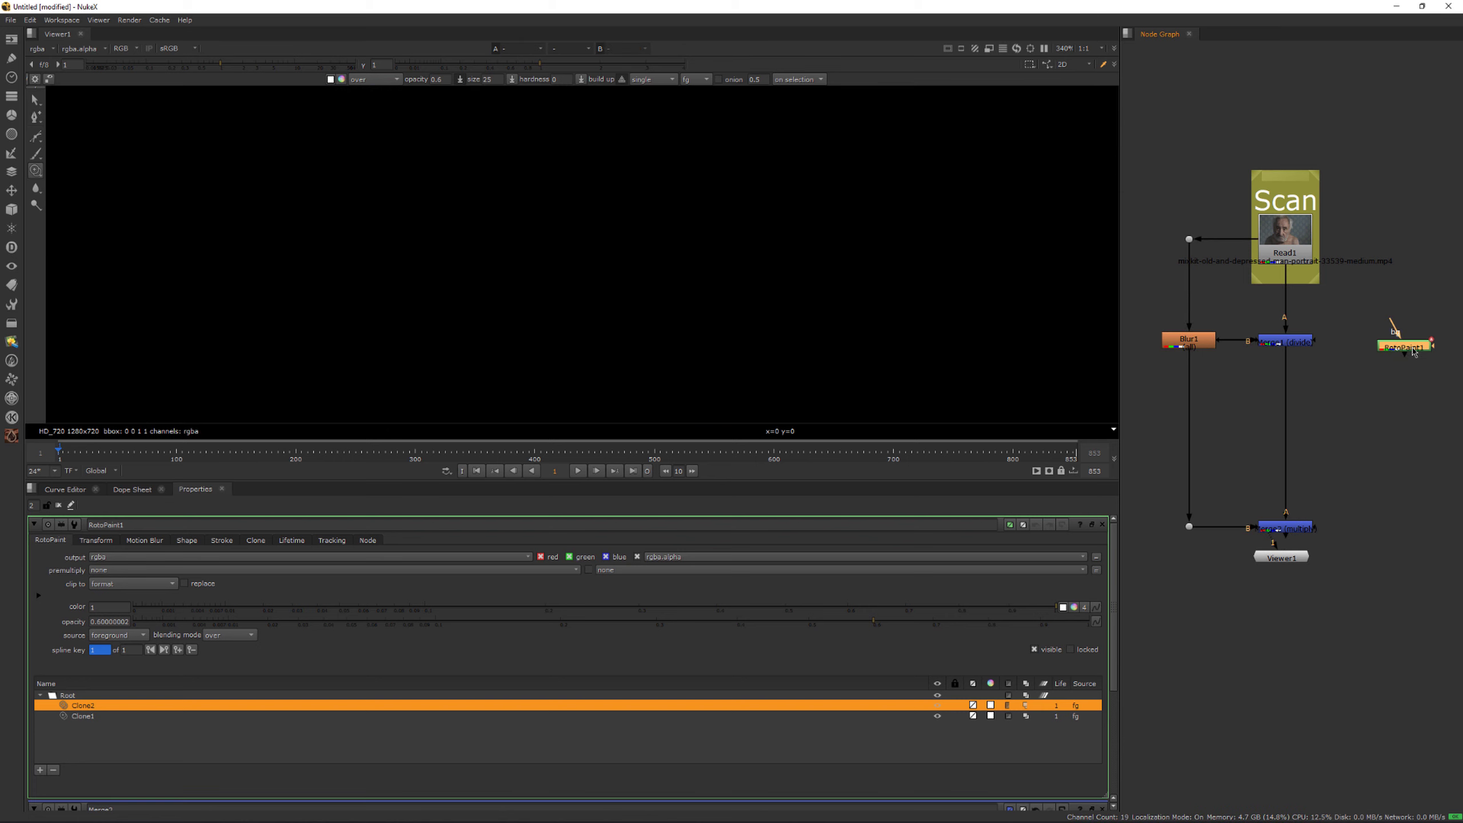
{"action": "left_click", "coordinate": [1318, 404]}
{"action": "key", "text": "p"}
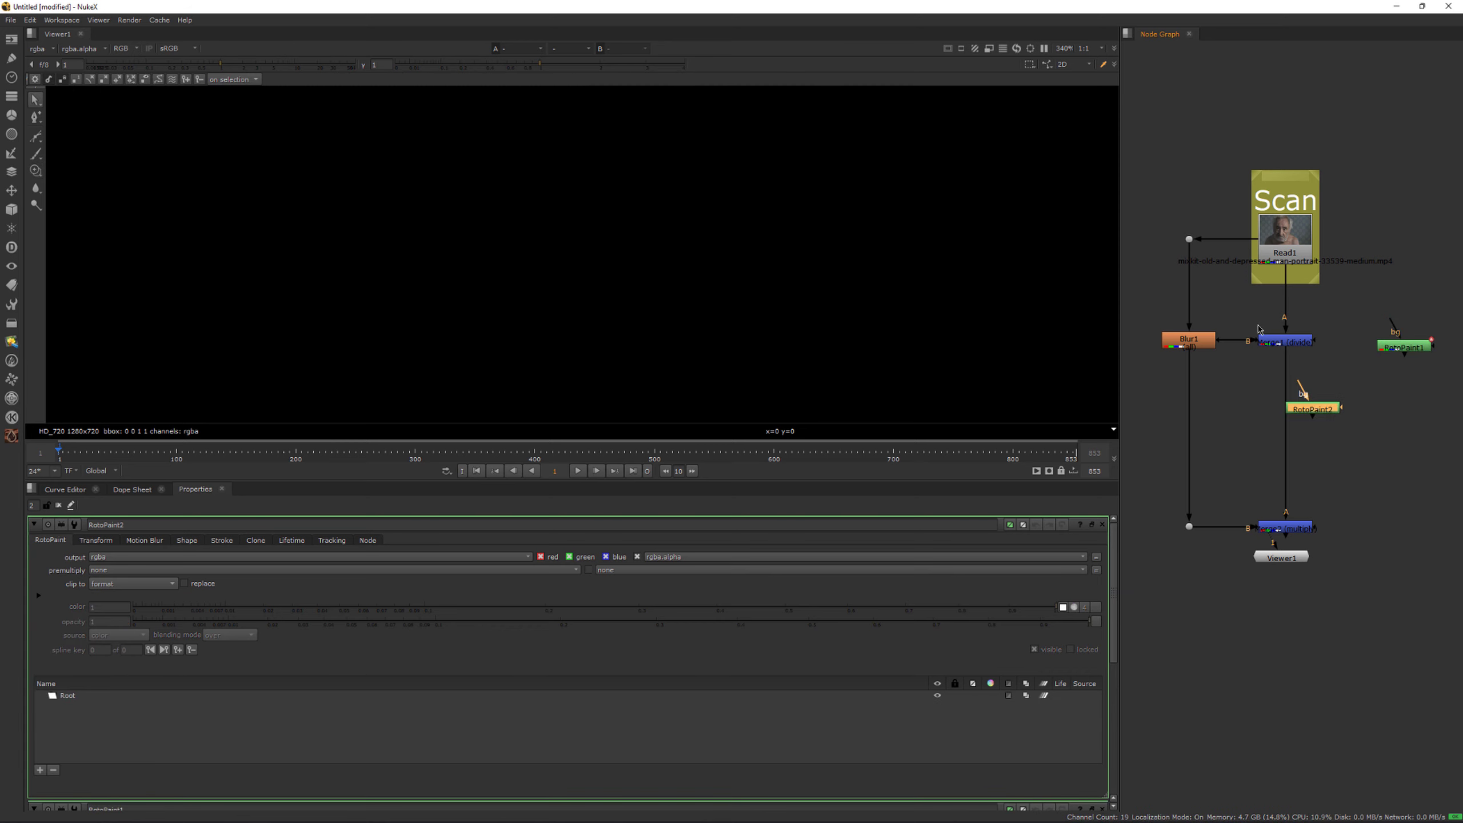
{"action": "left_click_drag", "start_coordinate": [1258, 329], "coordinate": [1320, 352]}
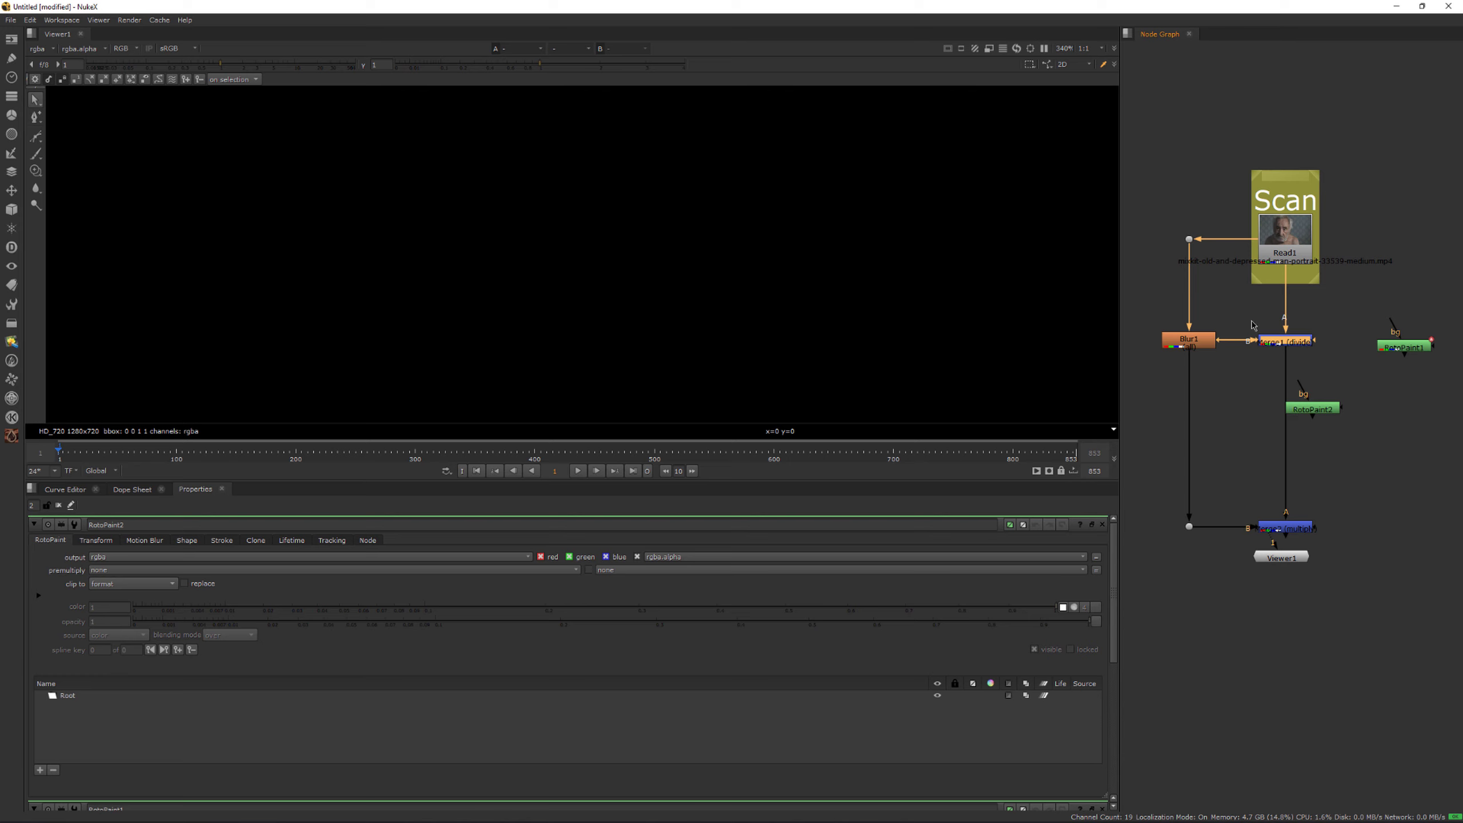
{"action": "left_click_drag", "start_coordinate": [1284, 341], "coordinate": [1310, 419]}
{"action": "key", "text": "ctrl+z"}
{"action": "key", "text": "ctrl+z"}
Step: Insert RotoPaint2 into the connection between Merge1 and Merge2
{"action": "left_click_drag", "start_coordinate": [1262, 366], "coordinate": [1324, 506]}
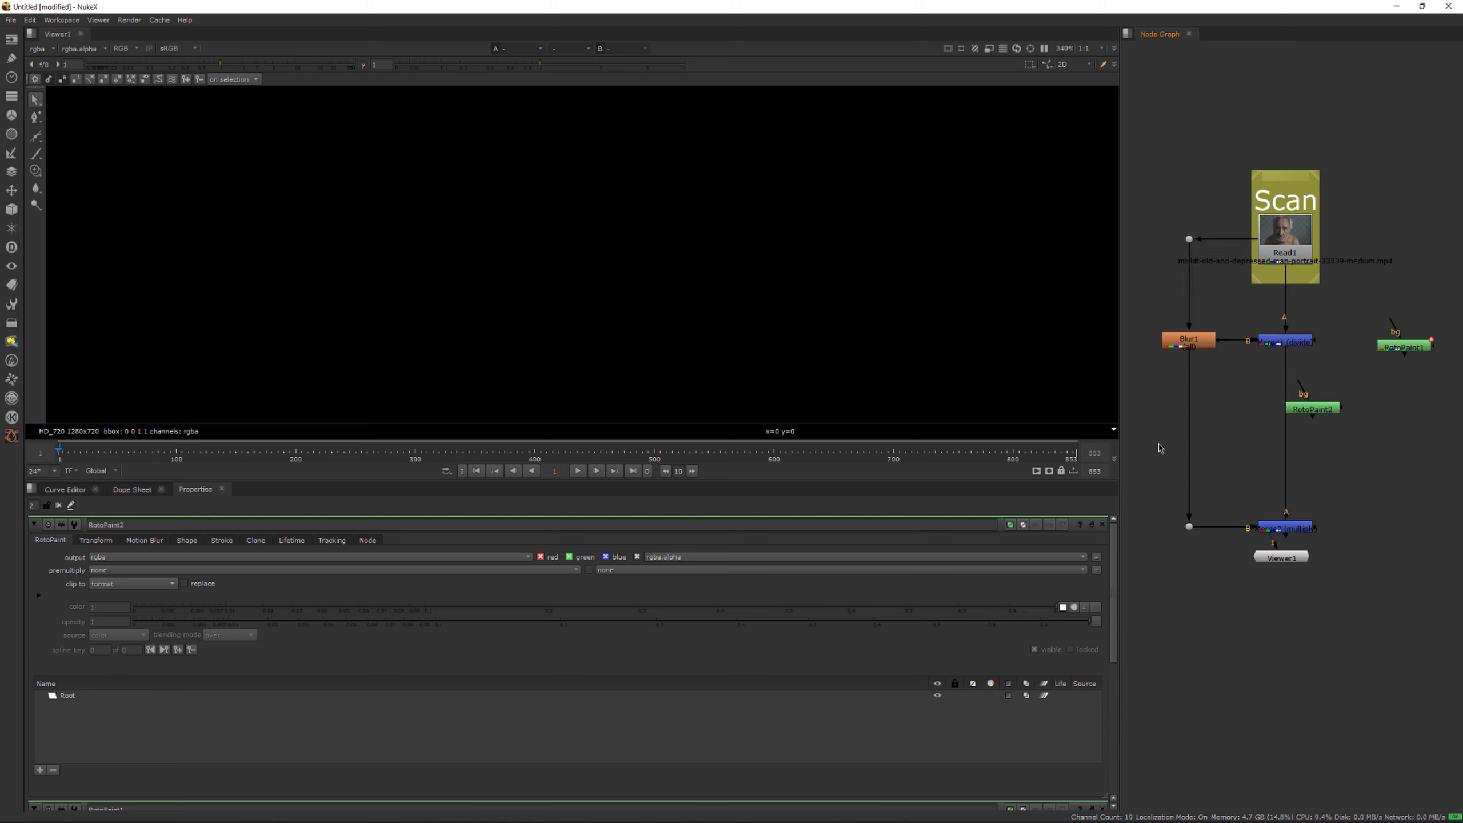
{"action": "left_click_drag", "start_coordinate": [1154, 450], "coordinate": [1291, 530]}
{"action": "left_click", "coordinate": [1326, 449]}
{"action": "left_click_drag", "start_coordinate": [1320, 414], "coordinate": [1293, 416]}
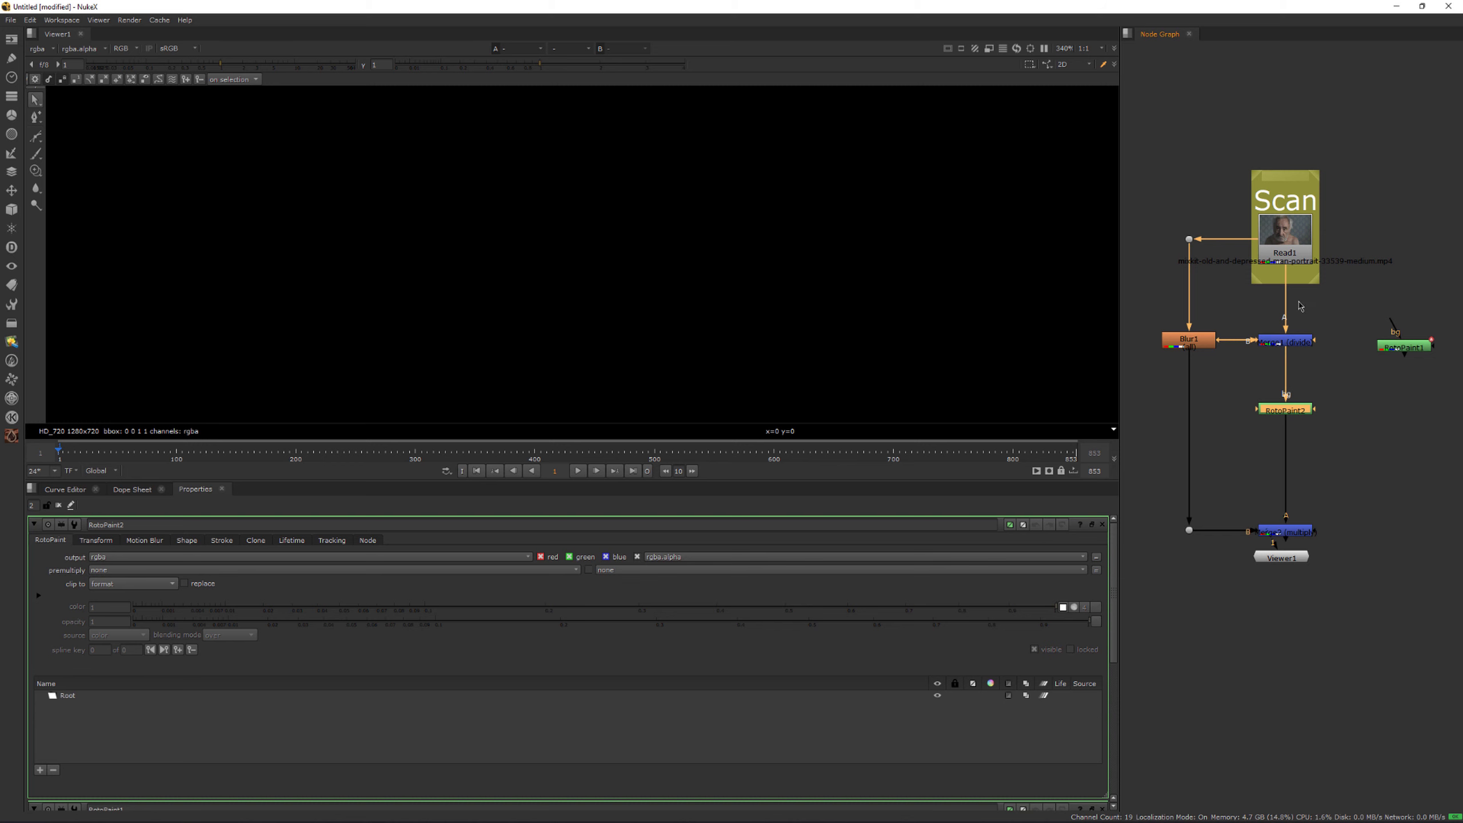
Step: Show Merge2's output in Viewer1 and set up RotoPaint2's Clone tool with opacity 0.6 and hardness 0
{"action": "left_click", "coordinate": [1306, 529]}
{"action": "key", "text": "1"}
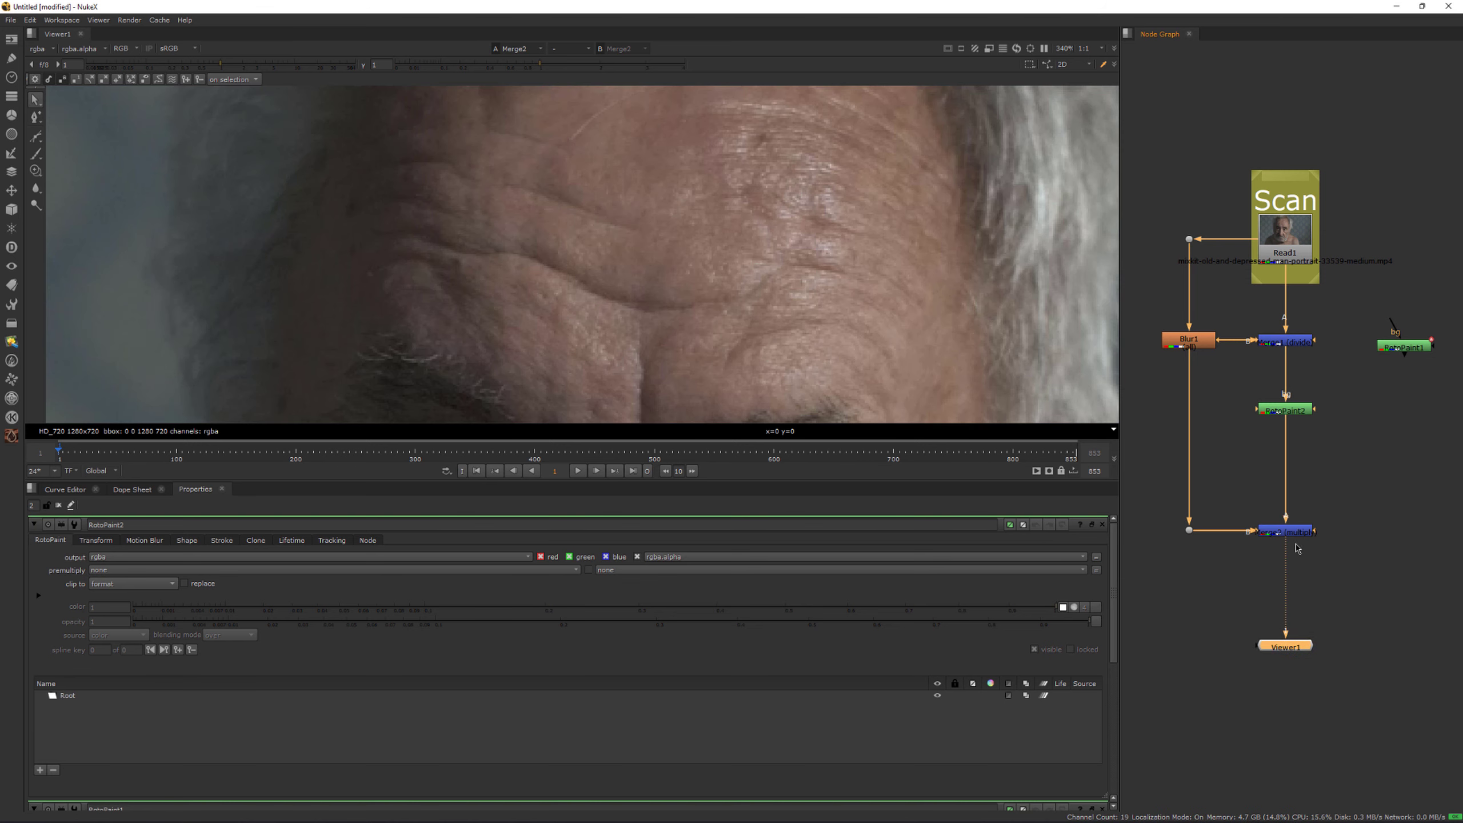
{"action": "double_click", "coordinate": [1296, 536]}
{"action": "double_click", "coordinate": [1294, 413]}
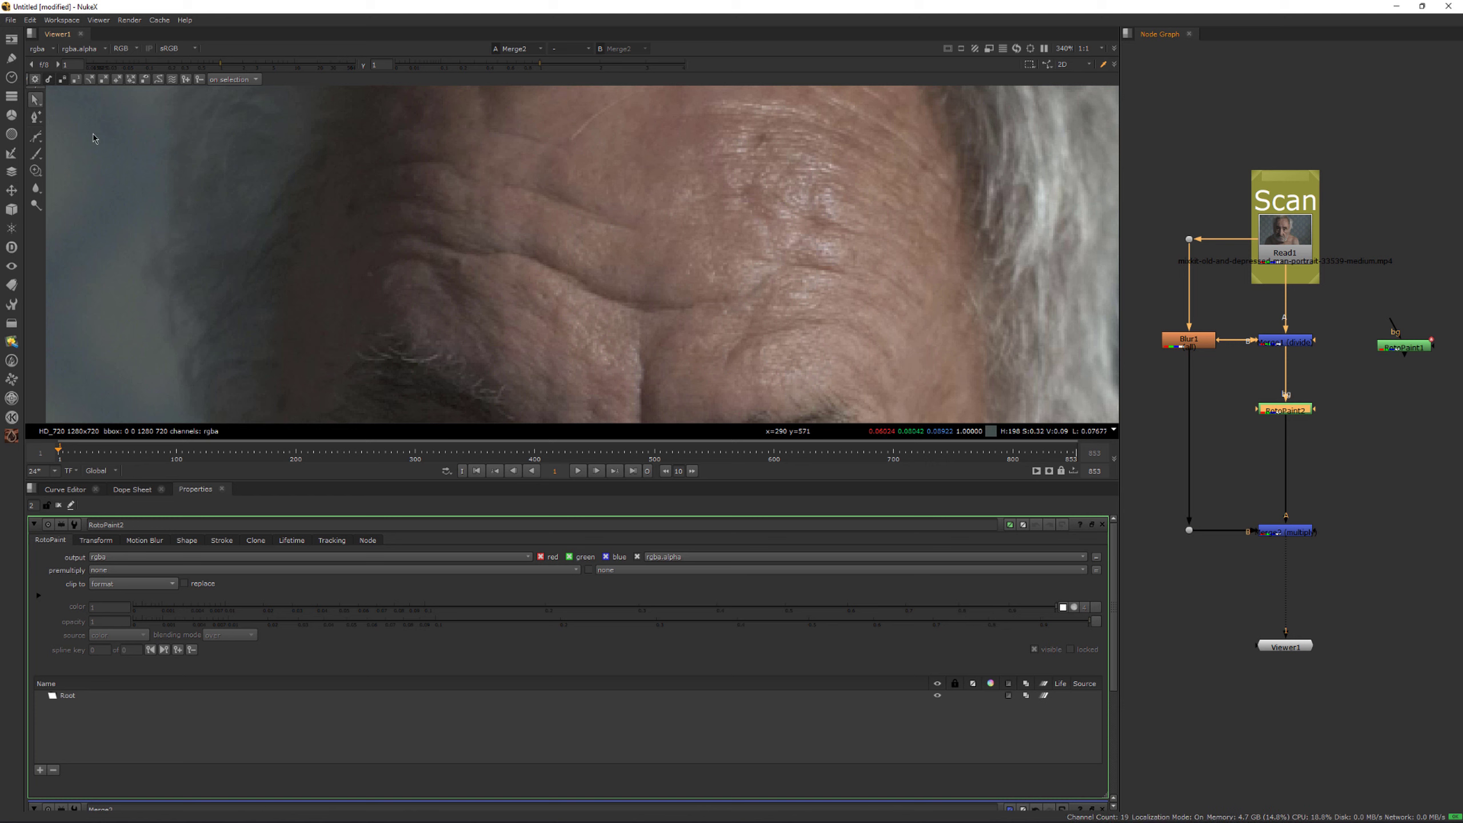
{"action": "left_click", "coordinate": [35, 171]}
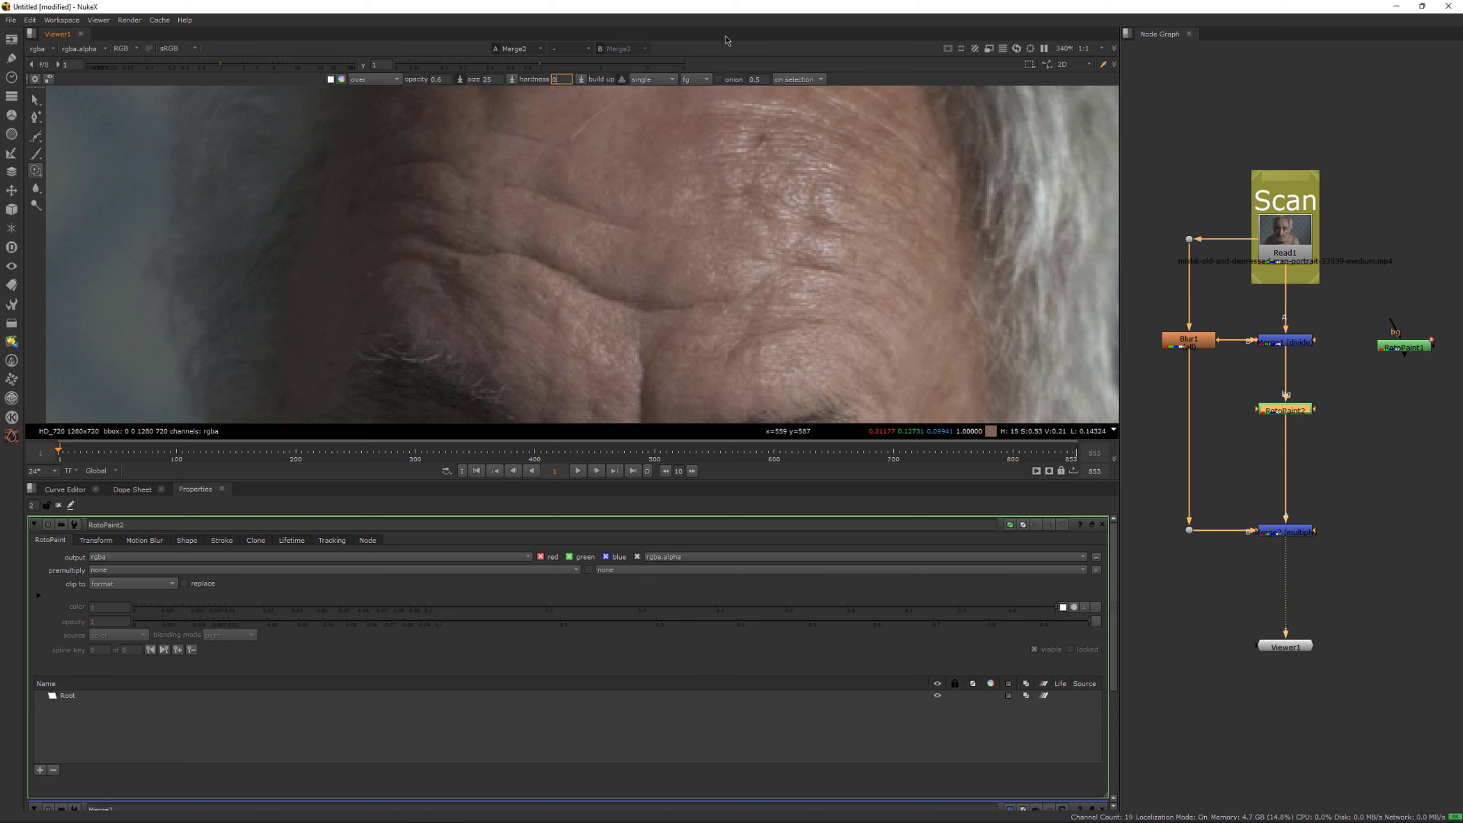
Step: Clone neighbouring skin over the forehead creases above the nose in RotoPaint2, using a brush size of about 18.8
{"action": "scroll", "coordinate": [528, 275], "scroll_direction": "up", "scroll_amount": 2}
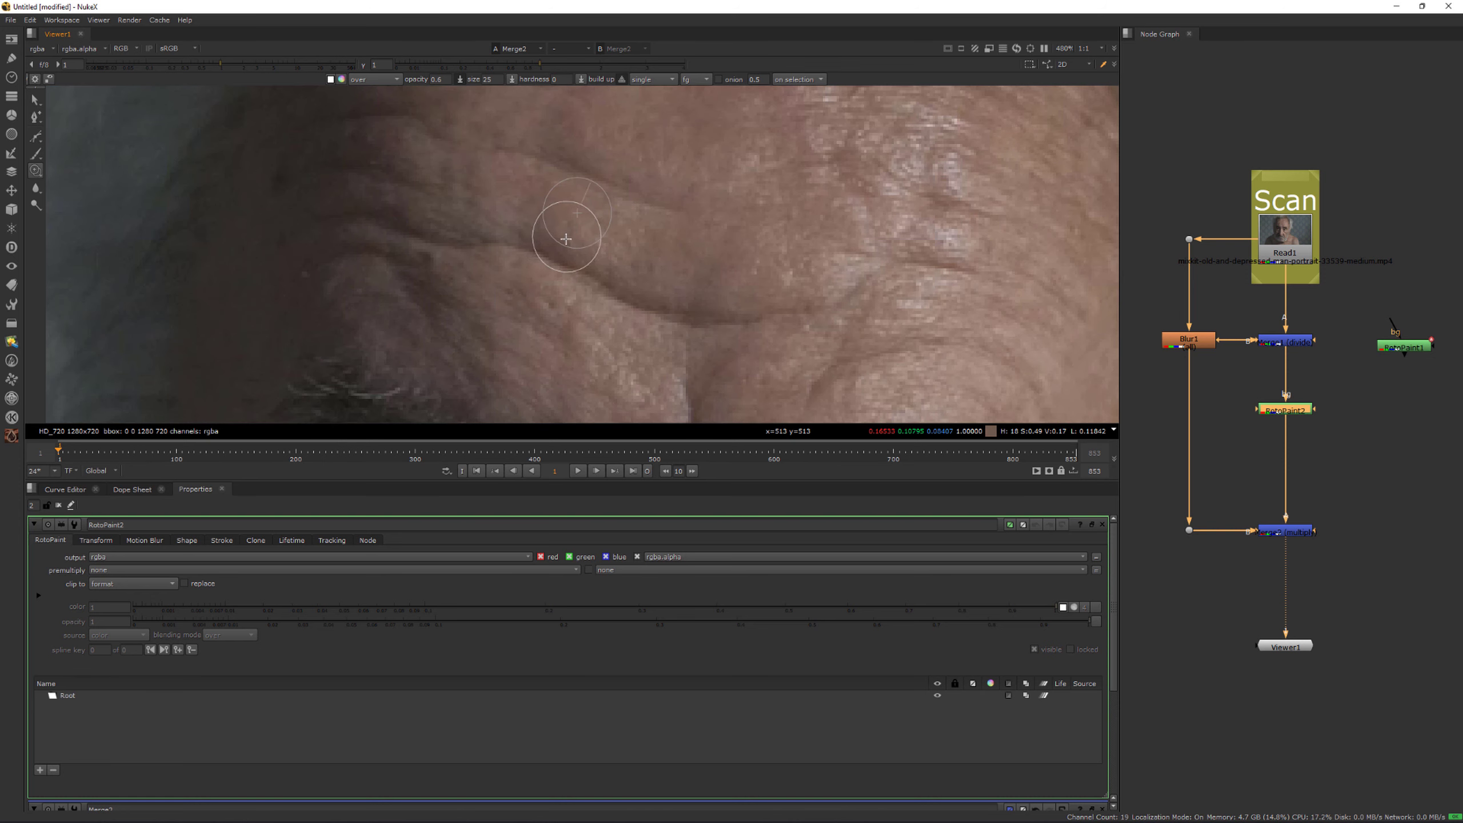
{"action": "left_click_drag", "start_coordinate": [589, 208], "coordinate": [573, 250], "text": "ctrl"}
{"action": "left_click_drag", "start_coordinate": [572, 250], "coordinate": [555, 245], "text": "shift"}
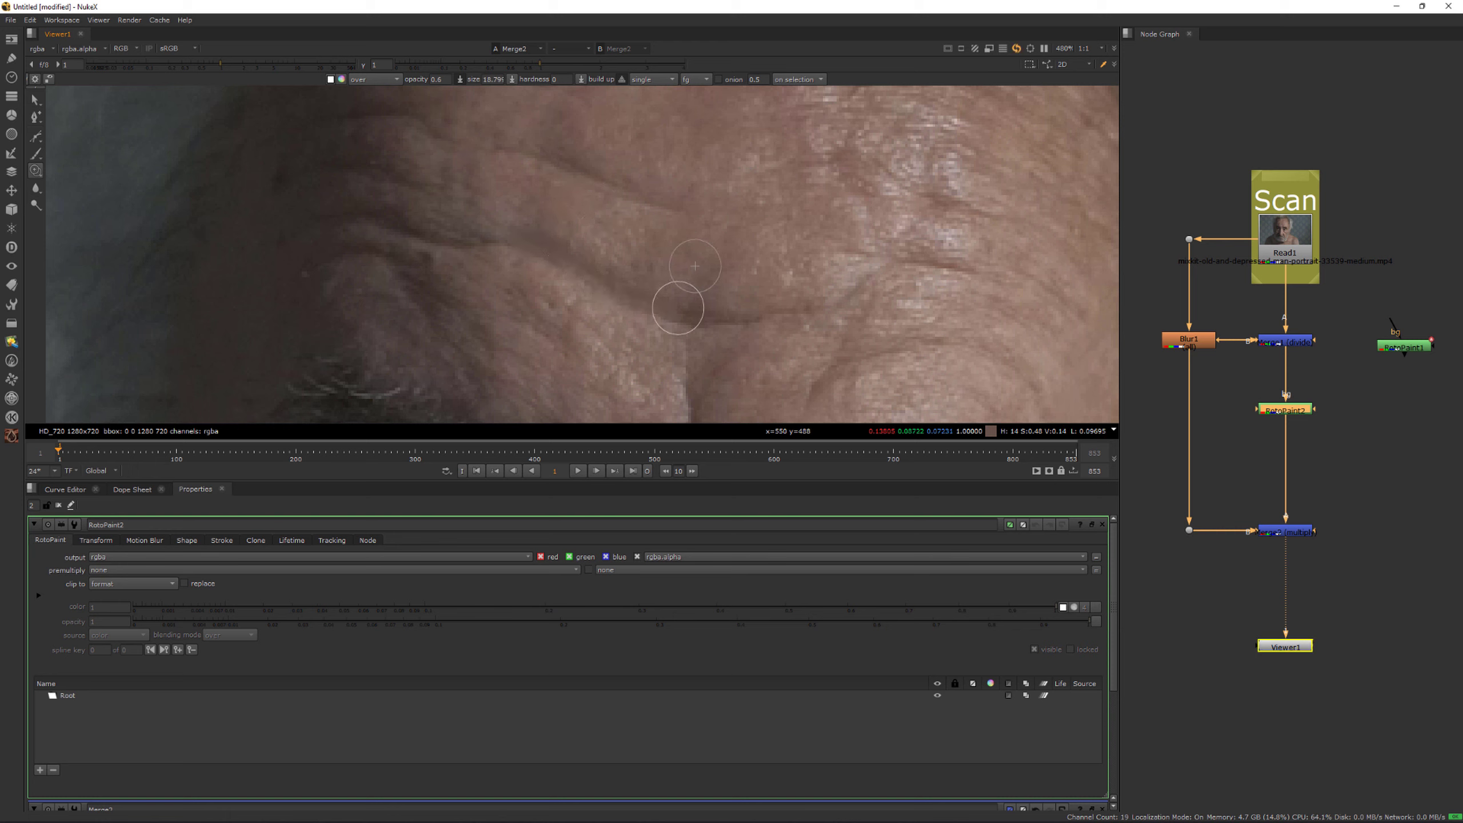
{"action": "left_click", "coordinate": [611, 276]}
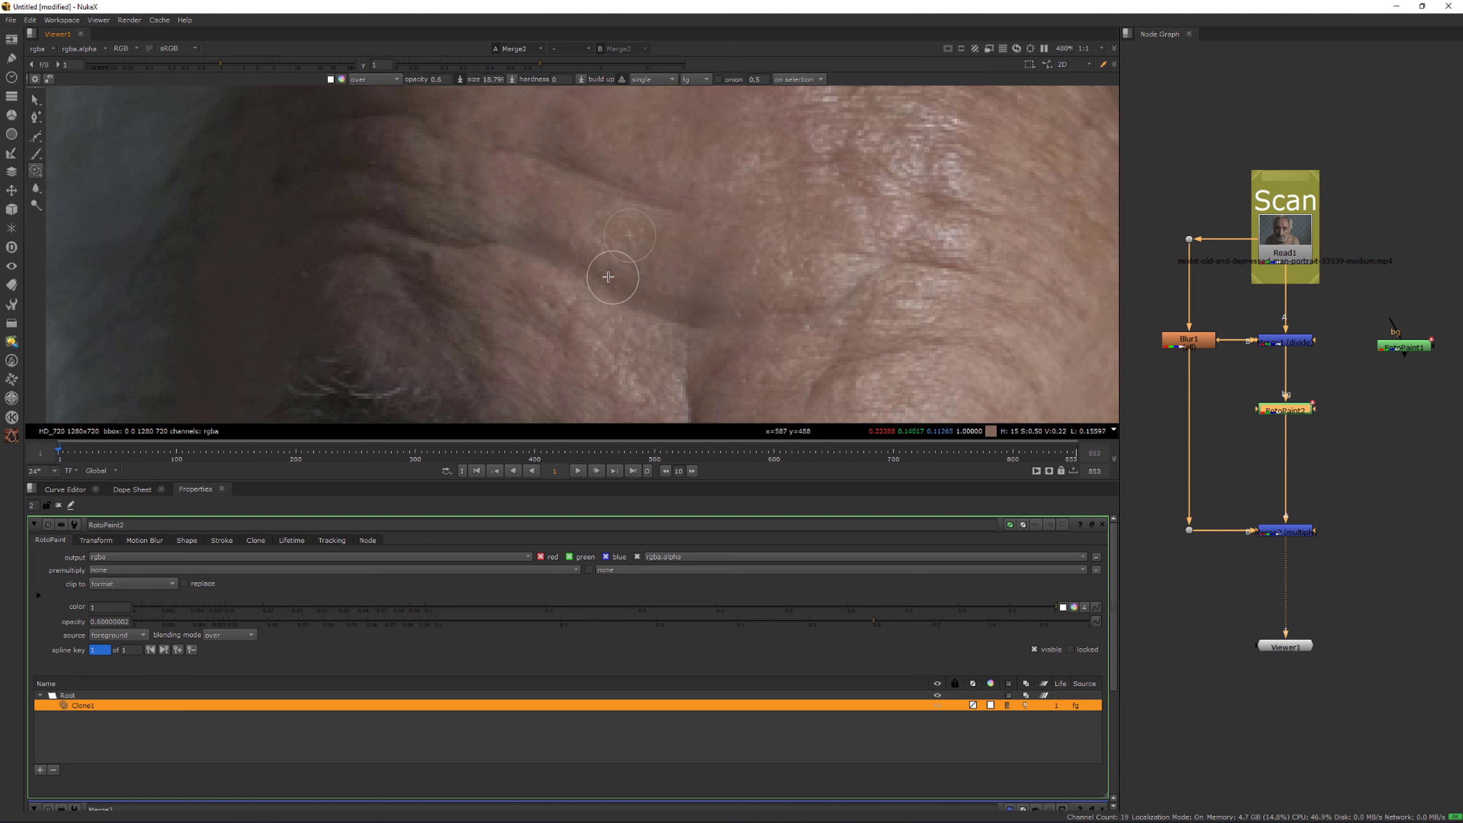
{"action": "scroll", "coordinate": [578, 248], "scroll_direction": "down", "scroll_amount": 4}
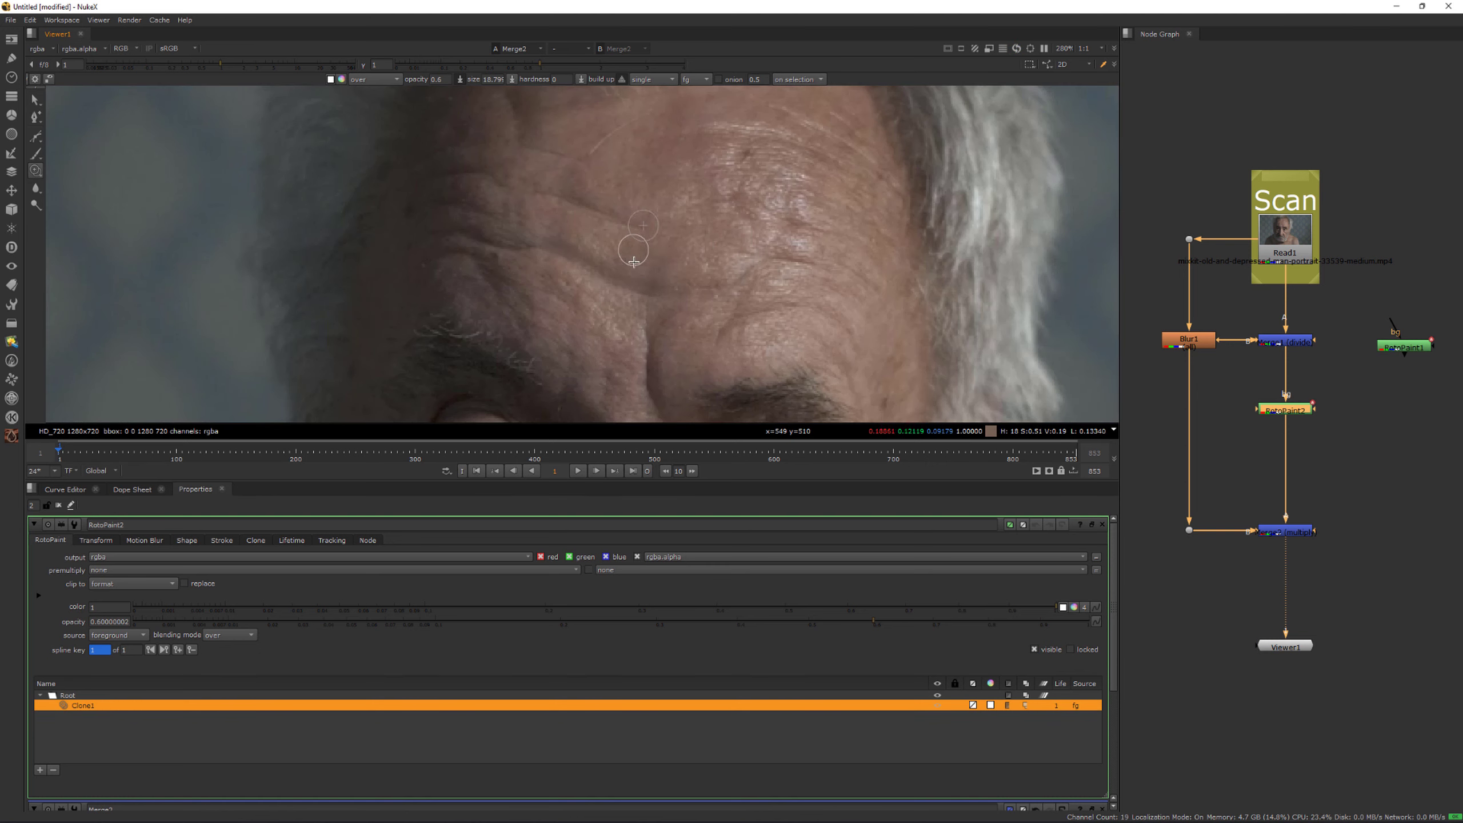
{"action": "scroll", "coordinate": [633, 229], "scroll_direction": "up", "scroll_amount": 5}
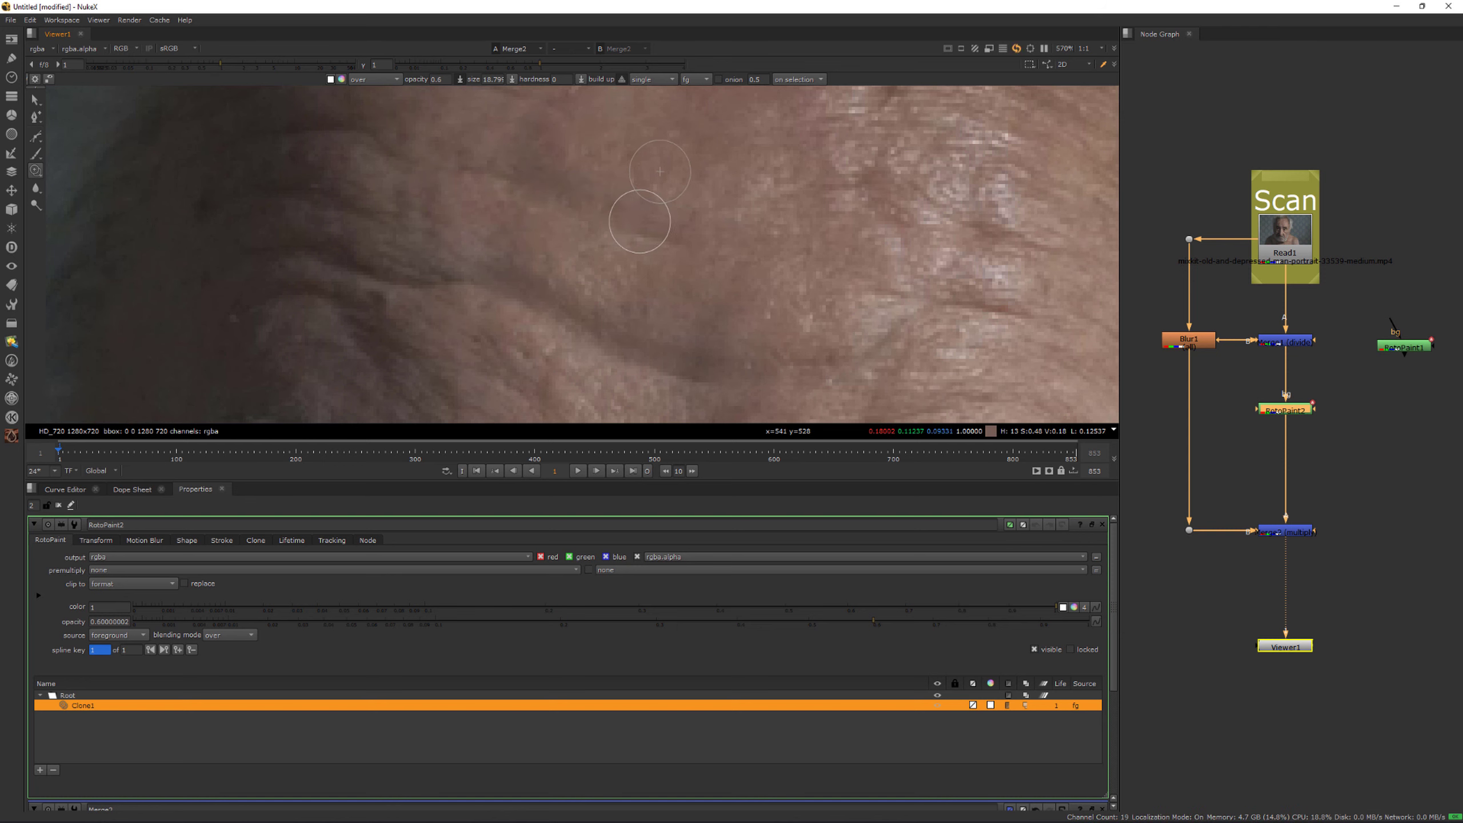
{"action": "left_click_drag", "start_coordinate": [658, 223], "coordinate": [676, 219]}
{"action": "scroll", "coordinate": [674, 207], "scroll_direction": "down", "scroll_amount": 4}
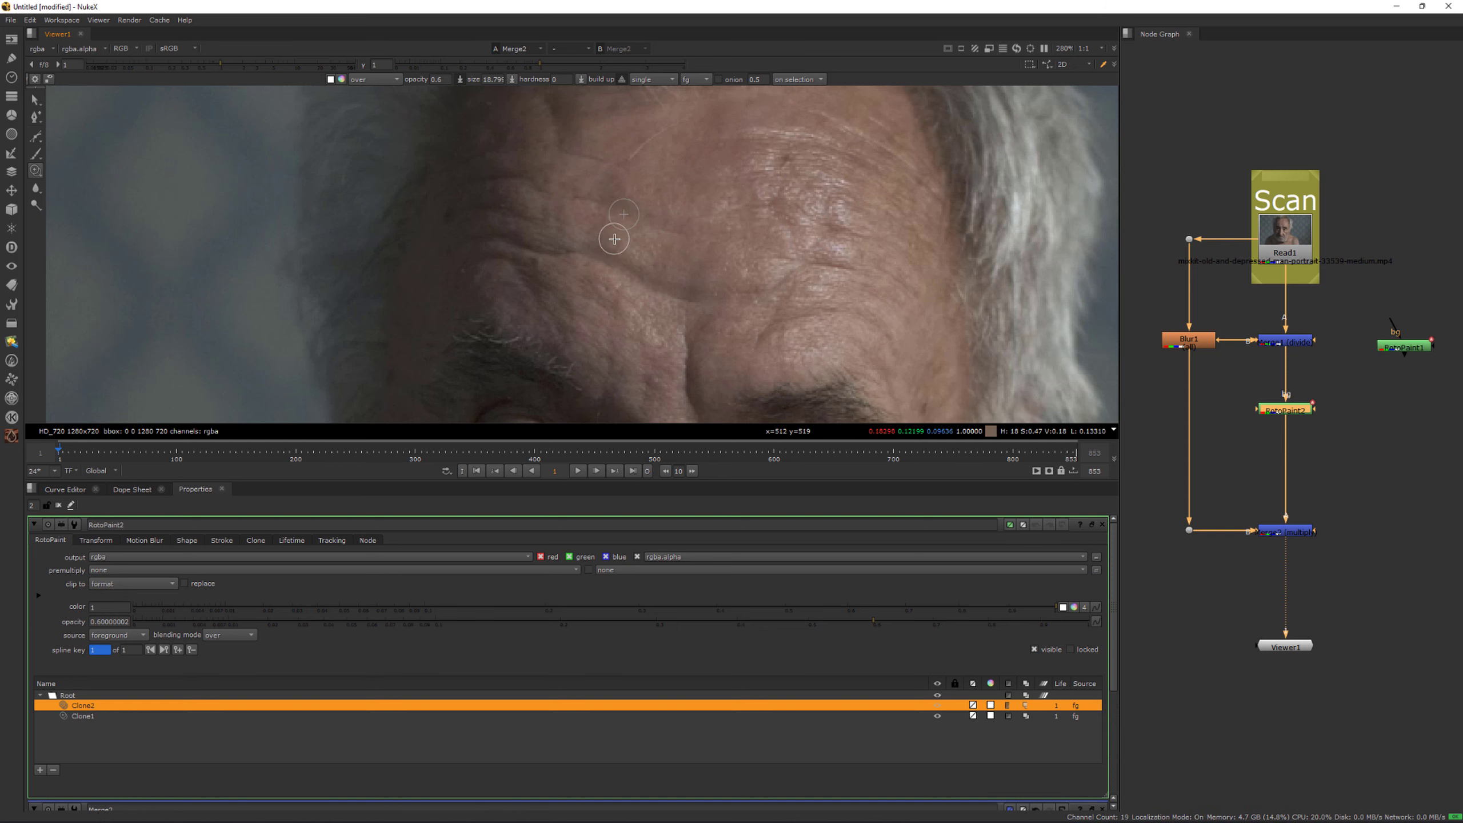
Step: Reduce the clone brush to about 11.2 and clone over the thin wrinkle on the upper forehead near the hairline
{"action": "scroll", "coordinate": [614, 239], "scroll_direction": "up", "scroll_amount": 2}
{"action": "middle_click_drag", "start_coordinate": [614, 239], "coordinate": [692, 362]}
{"action": "scroll", "coordinate": [640, 284], "scroll_direction": "up", "scroll_amount": 1}
{"action": "middle_click_drag", "start_coordinate": [640, 284], "coordinate": [673, 348]}
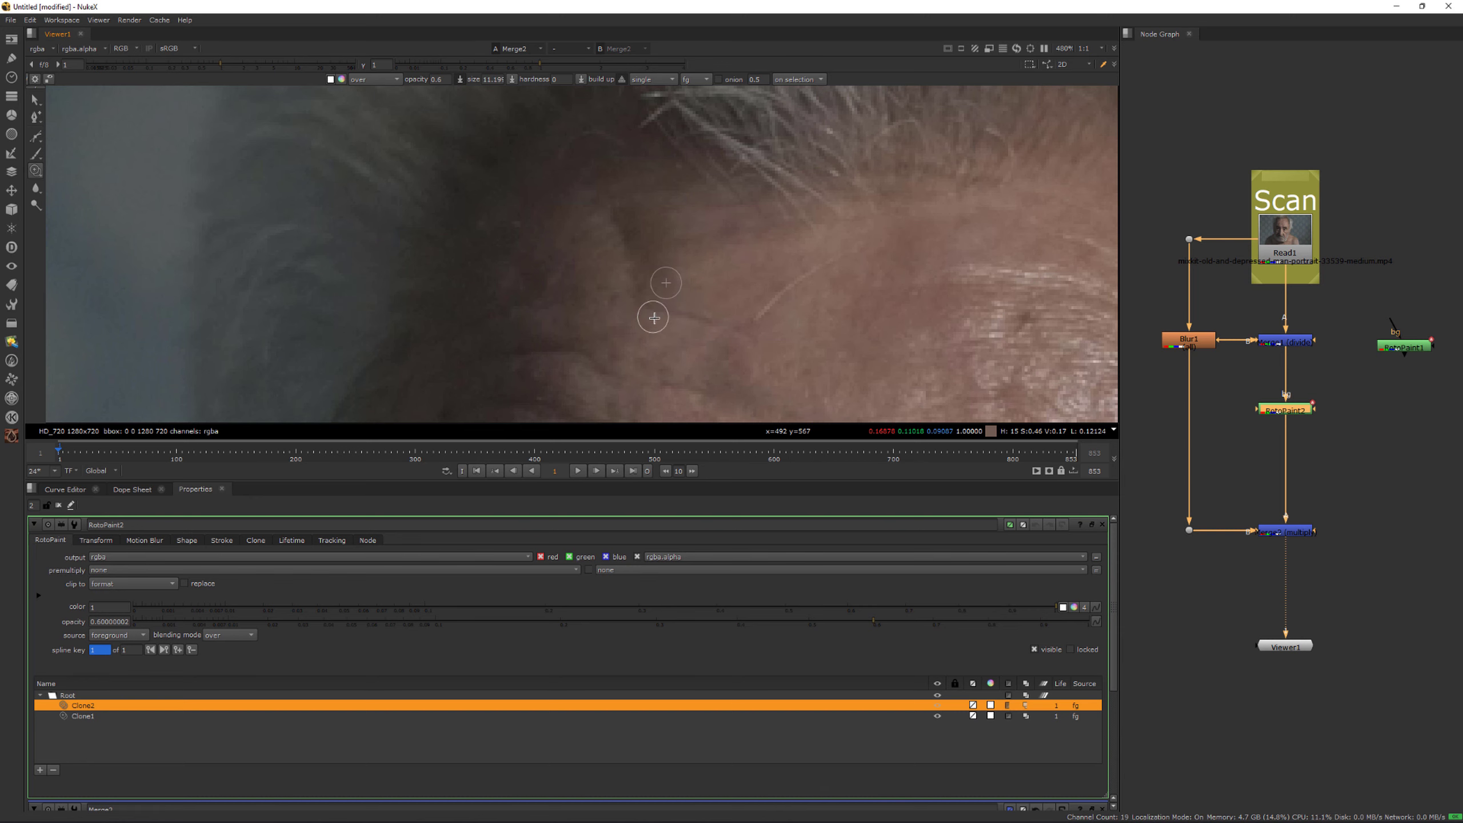
{"action": "scroll", "coordinate": [678, 321], "scroll_direction": "up", "scroll_amount": 2}
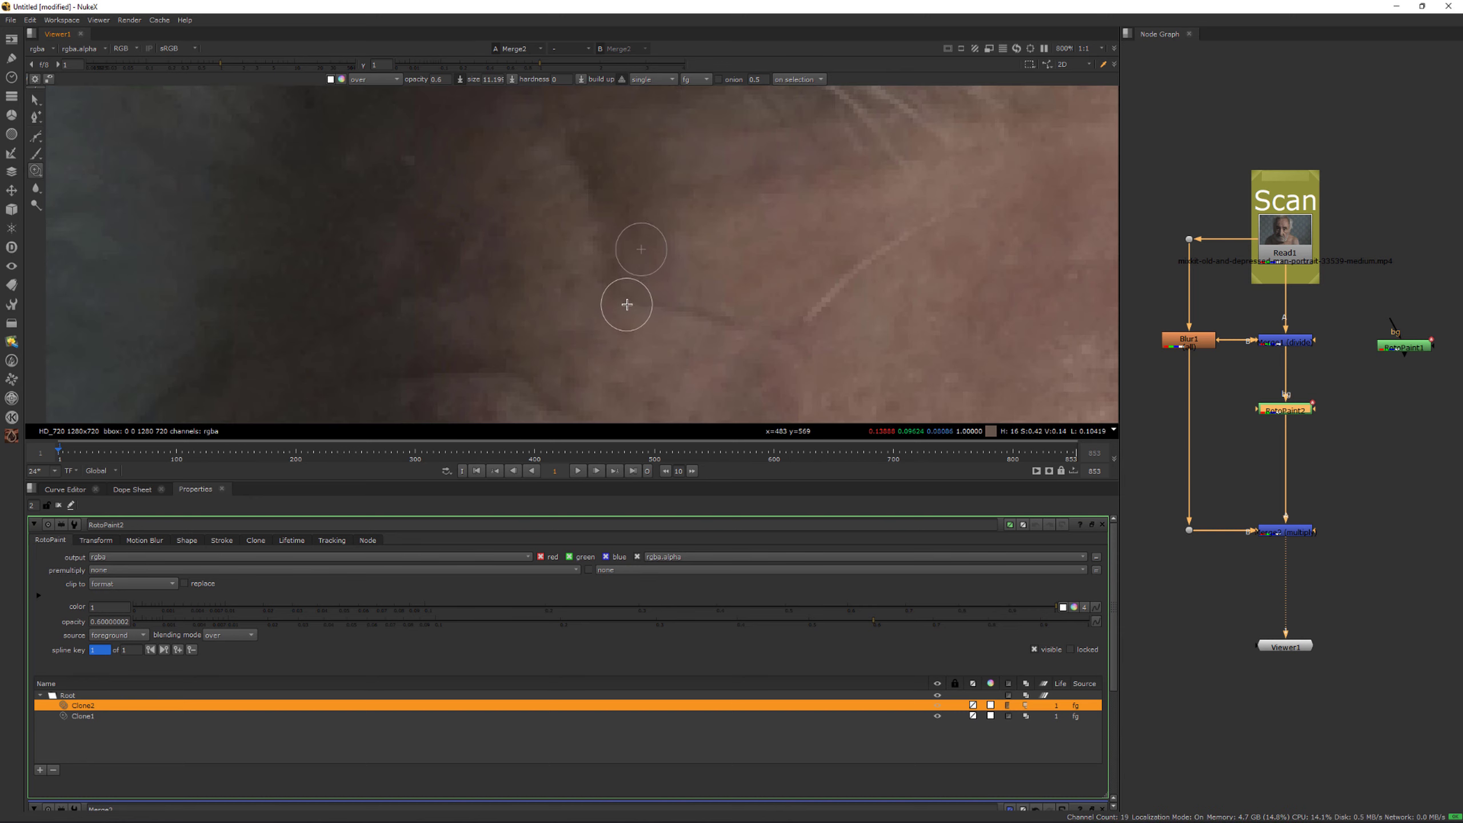
{"action": "left_click_drag", "start_coordinate": [640, 302], "coordinate": [741, 324]}
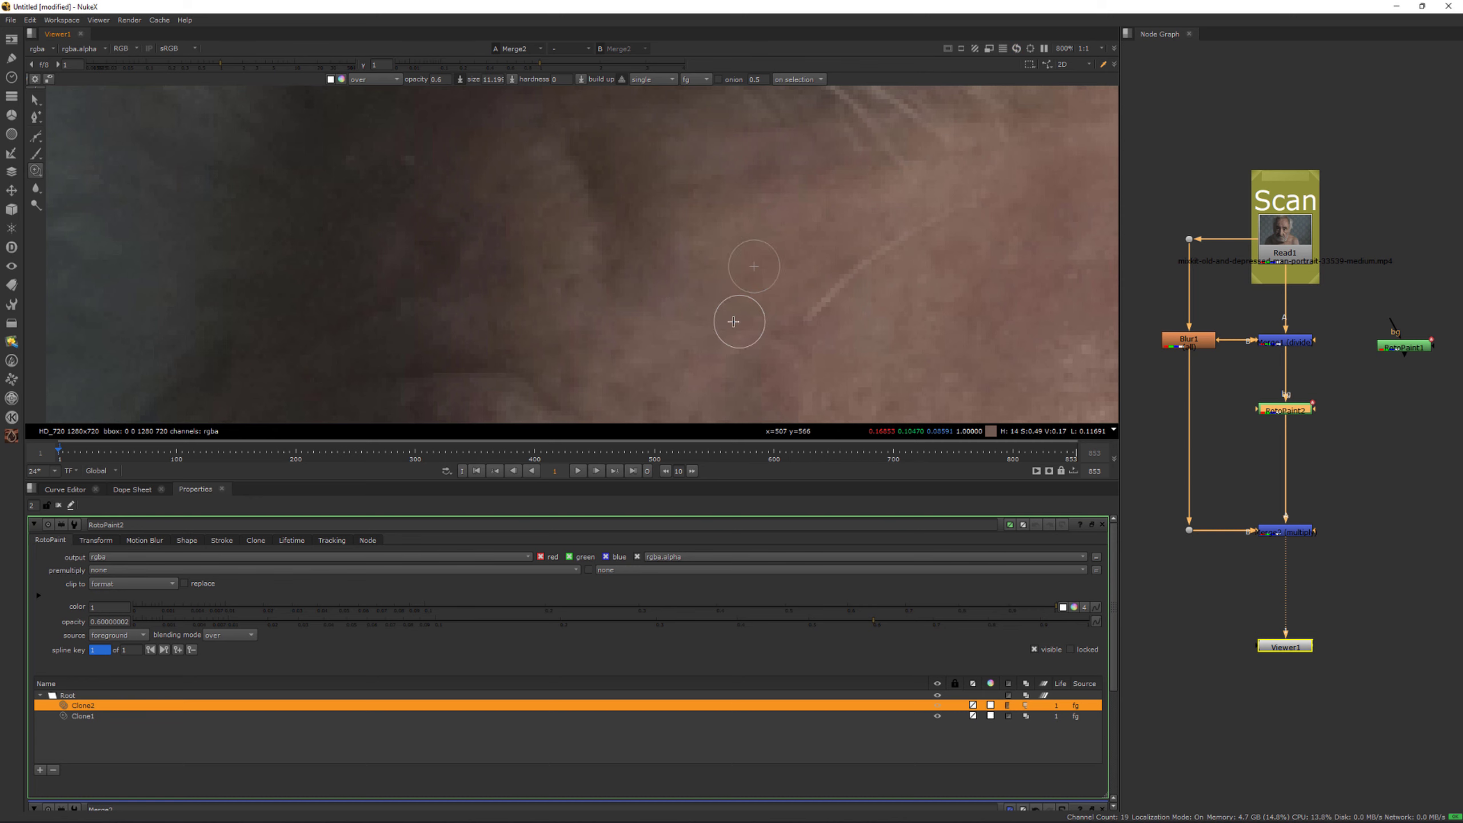
{"action": "scroll", "coordinate": [679, 323], "scroll_direction": "down", "scroll_amount": 3}
{"action": "scroll", "coordinate": [668, 285], "scroll_direction": "down", "scroll_amount": 3}
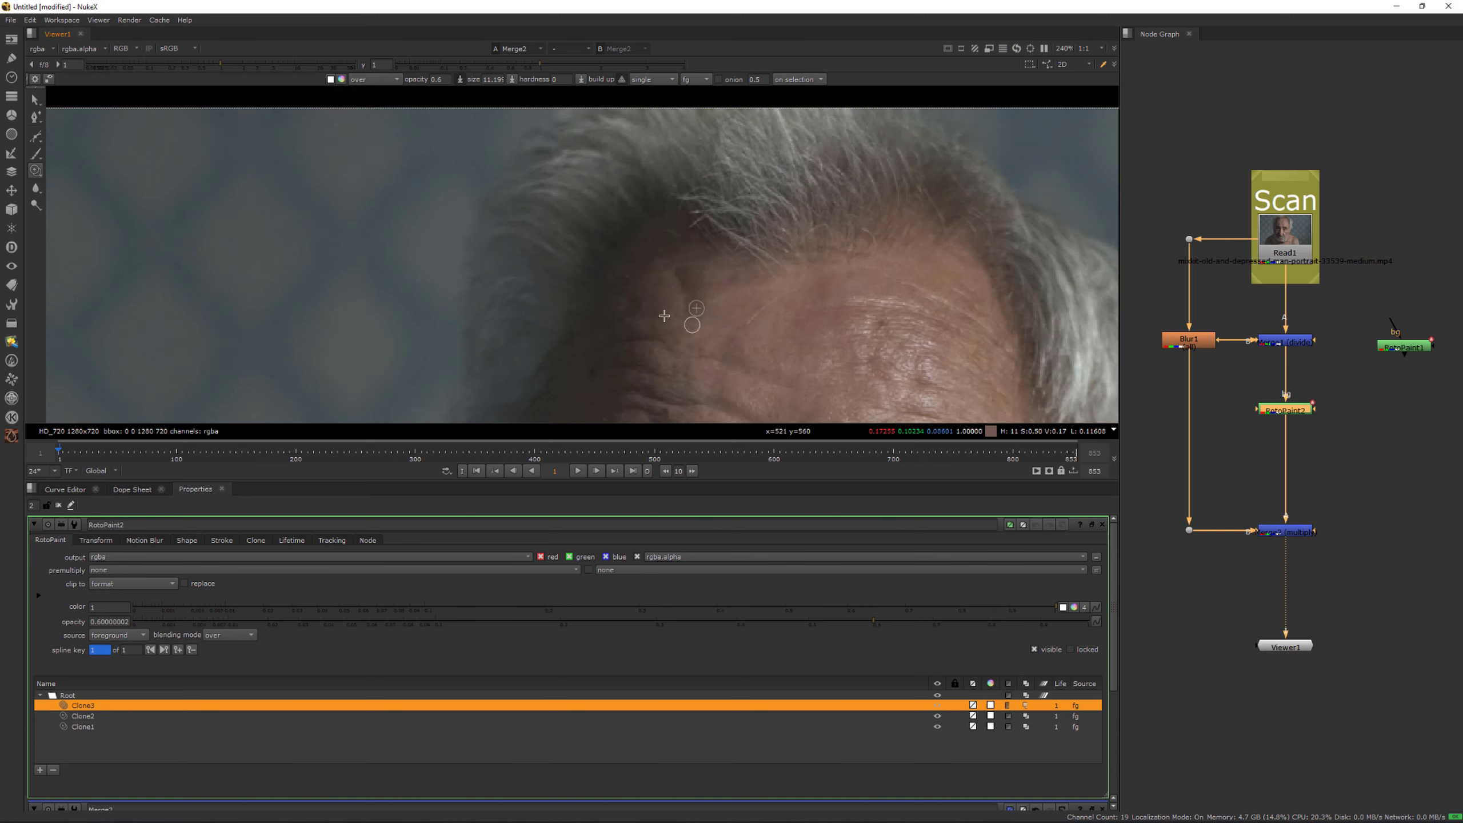
Step: View only the green channel, clone over the fine wrinkles on the shaded side of the forehead, and restore the RGB view
{"action": "key", "text": "g"}
{"action": "scroll", "coordinate": [634, 291], "scroll_direction": "up", "scroll_amount": 5}
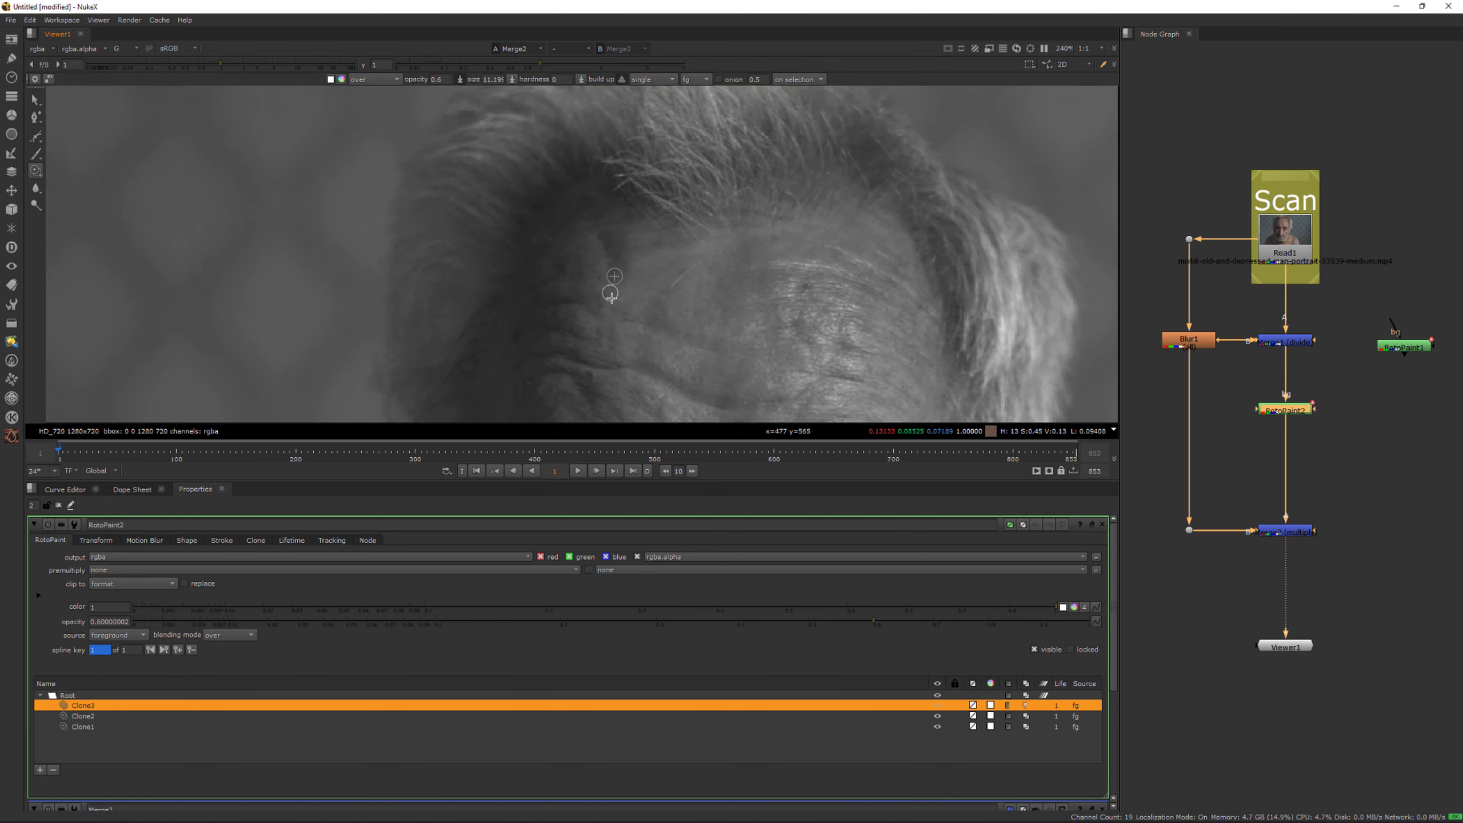
{"action": "scroll", "coordinate": [663, 312], "scroll_direction": "down", "scroll_amount": 4}
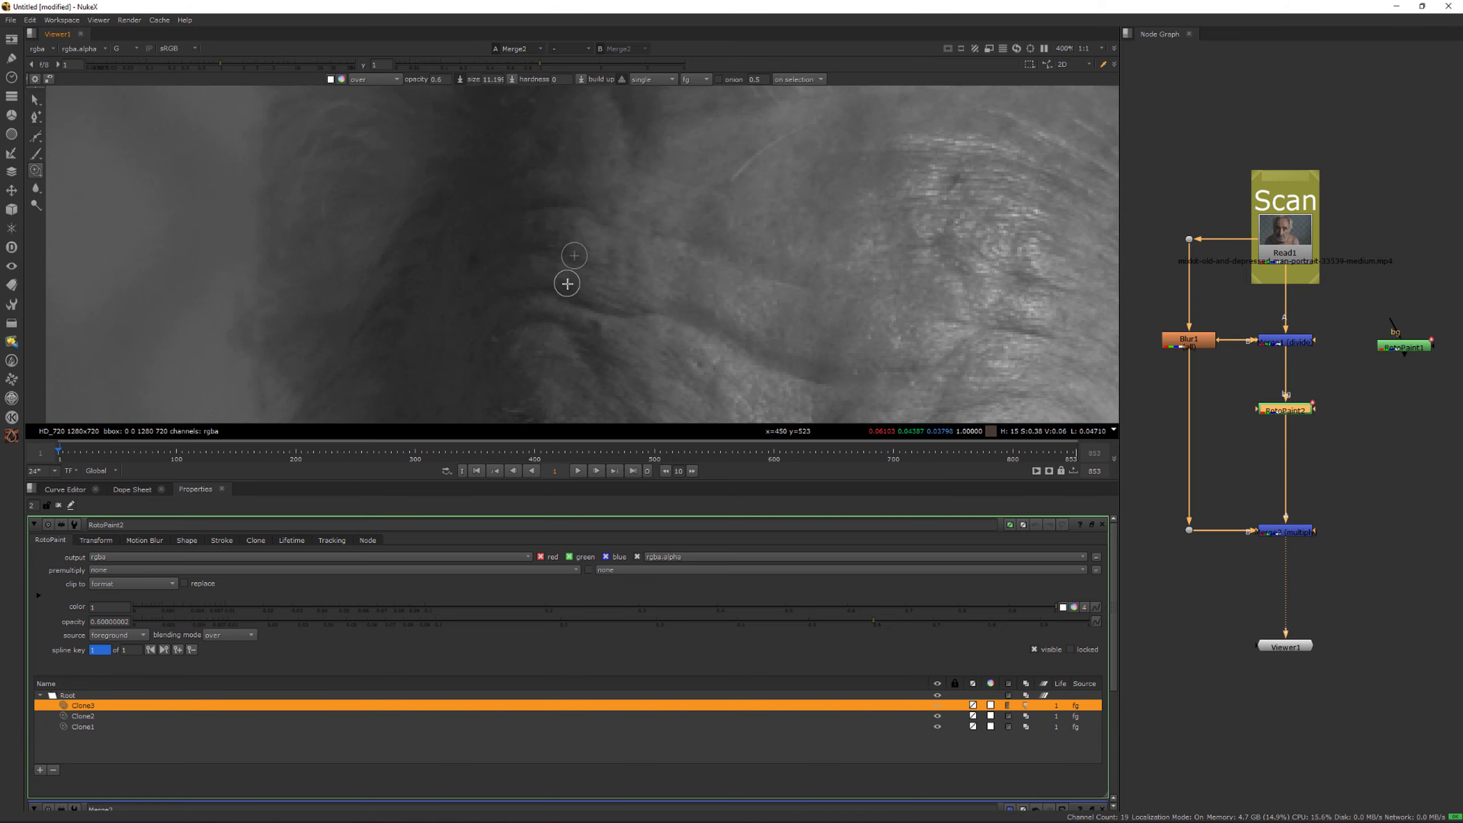
{"action": "scroll", "coordinate": [513, 219], "scroll_direction": "up", "scroll_amount": 3}
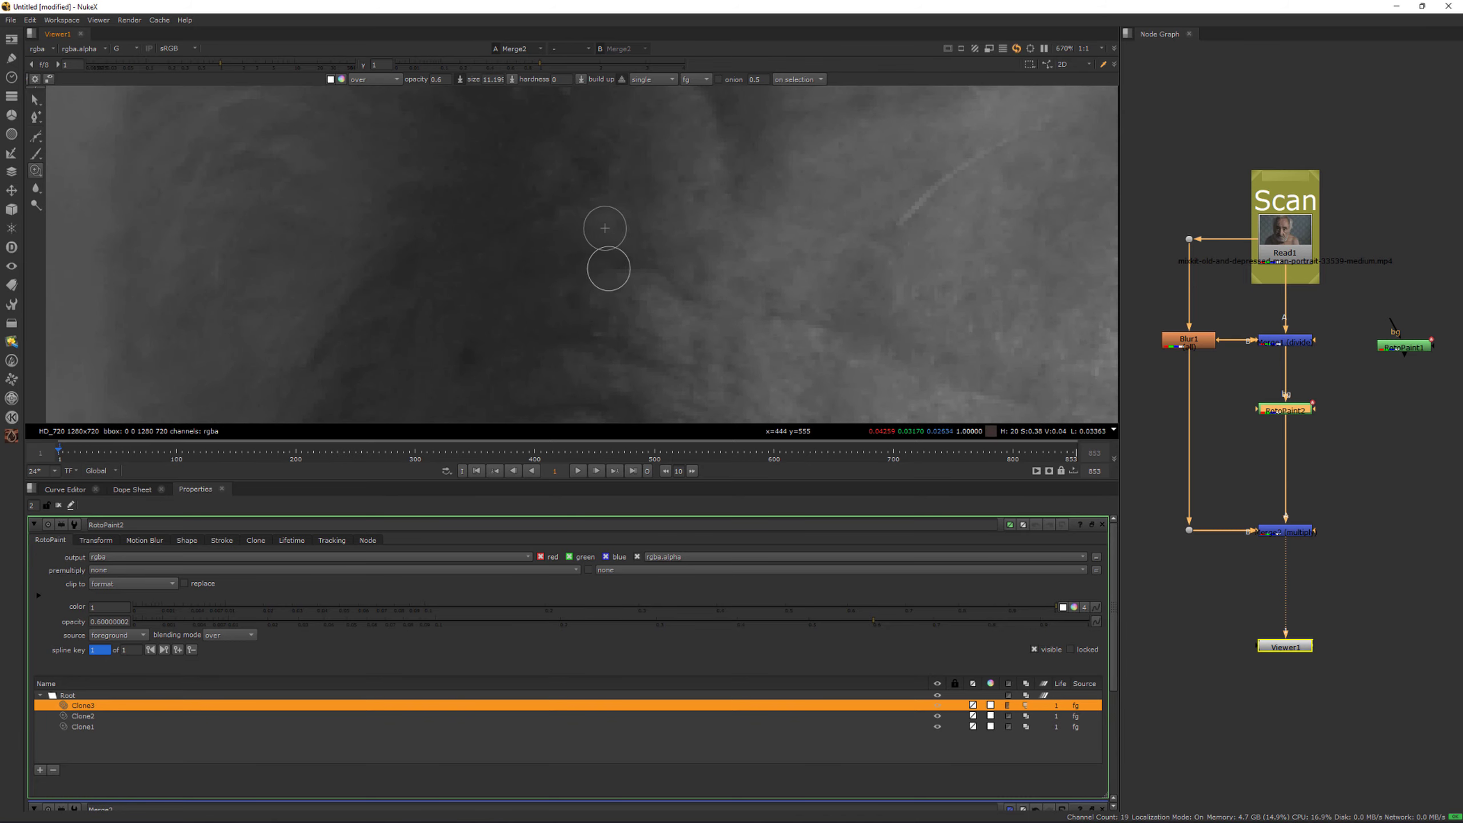
{"action": "mouse_move", "coordinate": [632, 270]}
{"action": "left_mouse_down"}
{"action": "mouse_move", "coordinate": [605, 263]}
{"action": "mouse_move", "coordinate": [623, 265]}
{"action": "left_mouse_up"}
{"action": "left_click_drag", "start_coordinate": [624, 265], "coordinate": [658, 271]}
{"action": "scroll", "coordinate": [402, 379], "scroll_direction": "down", "scroll_amount": 4}
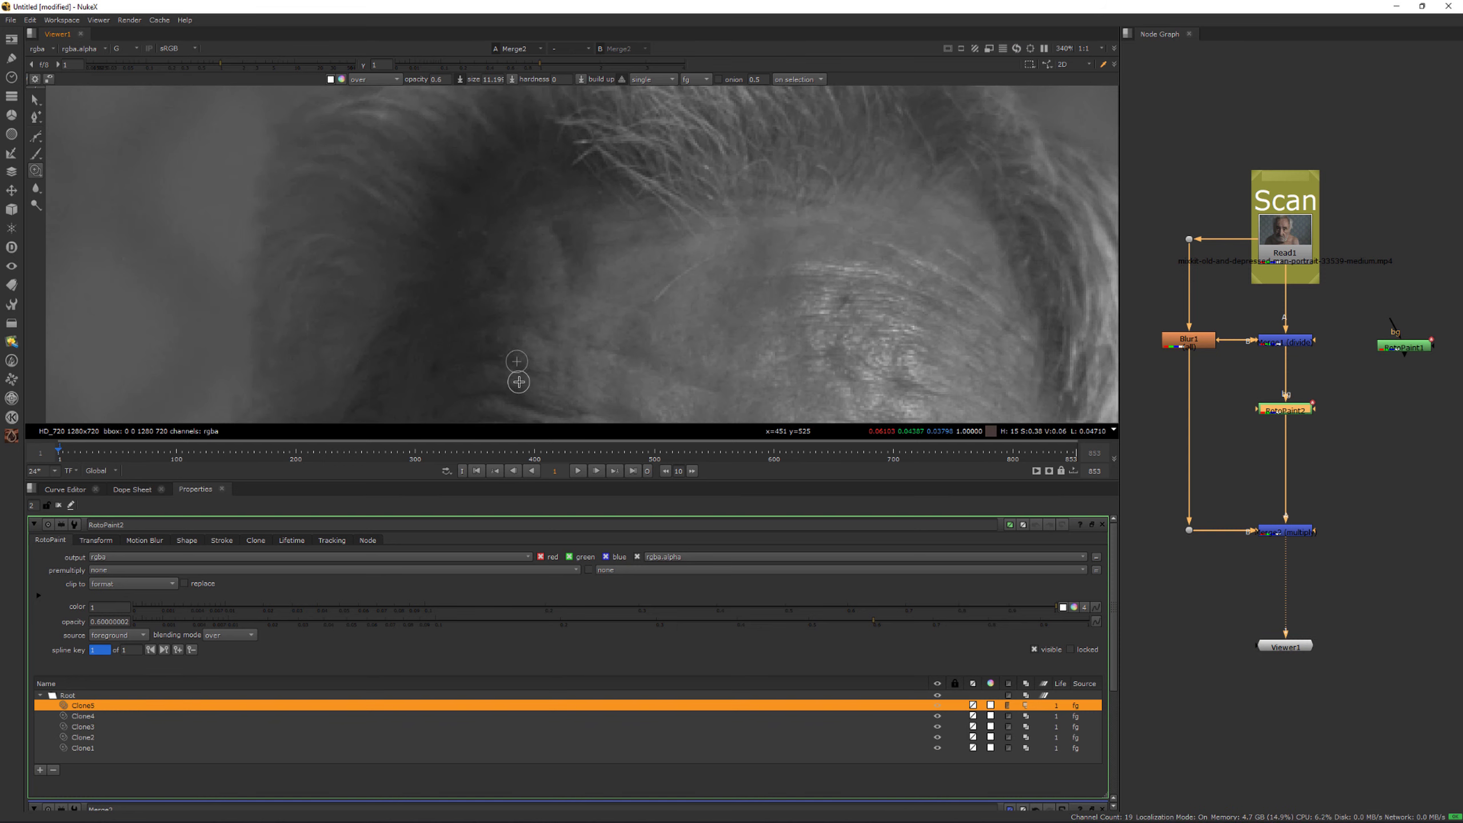
{"action": "key", "text": "g"}
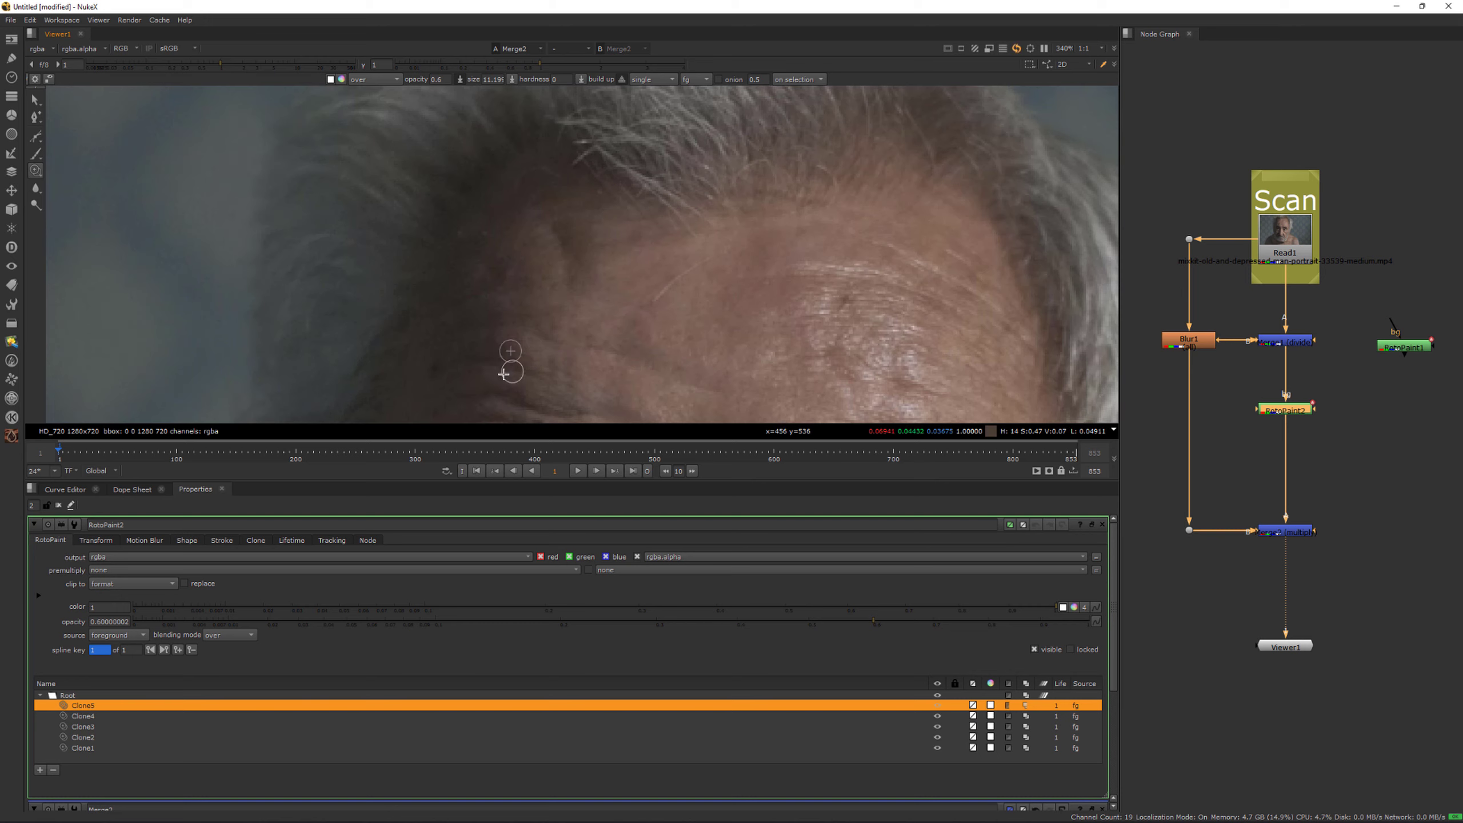
{"action": "scroll", "coordinate": [647, 332], "scroll_direction": "down", "scroll_amount": 1}
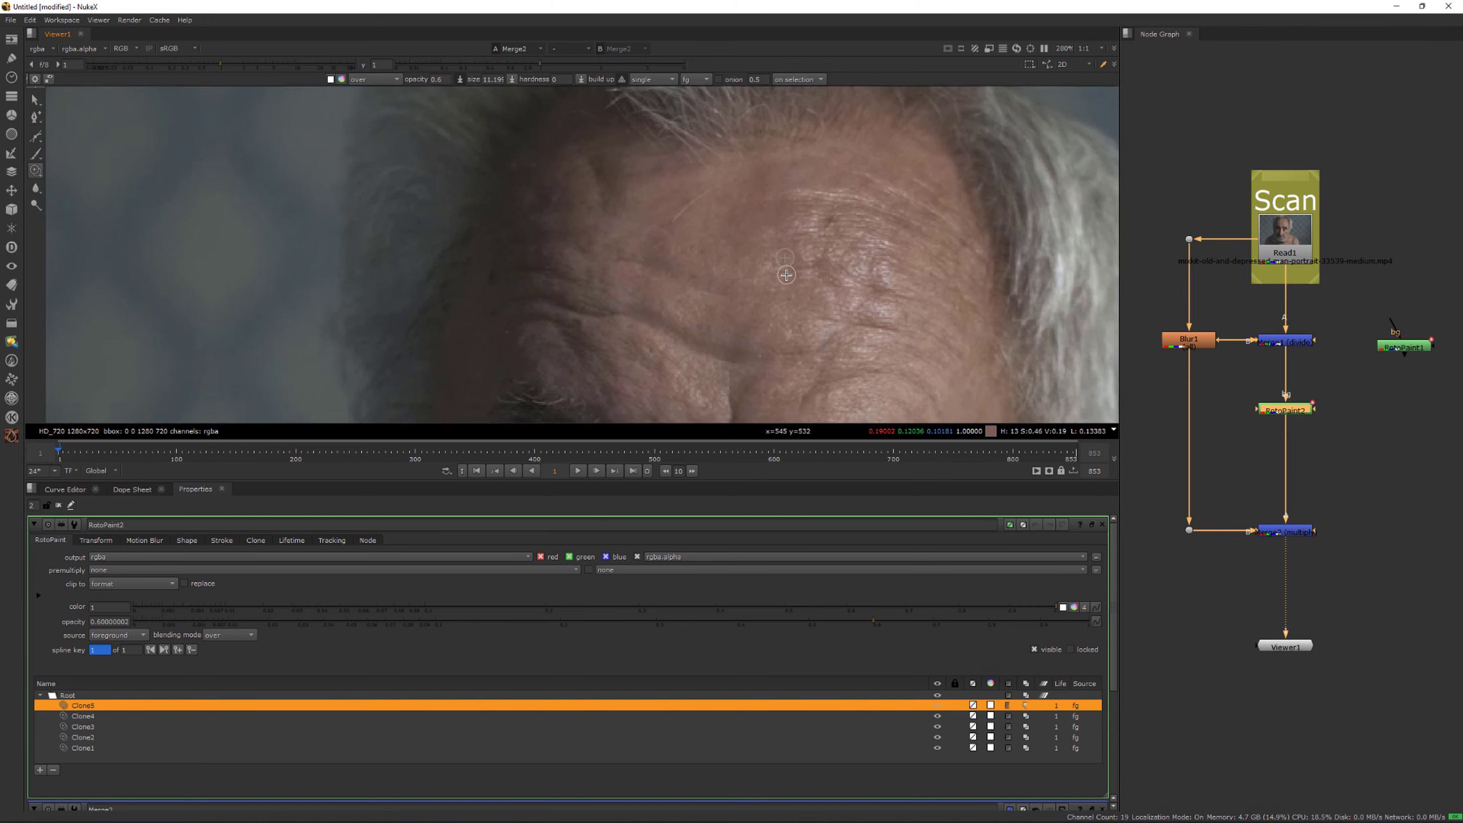
Step: Add a third RotoPaint node and insert it into the connection below Blur1 that leads to Merge2
{"action": "middle_click_drag", "start_coordinate": [826, 325], "coordinate": [809, 273]}
{"action": "middle_click_drag", "start_coordinate": [1232, 472], "coordinate": [1260, 474]}
{"action": "left_click", "coordinate": [1268, 464]}
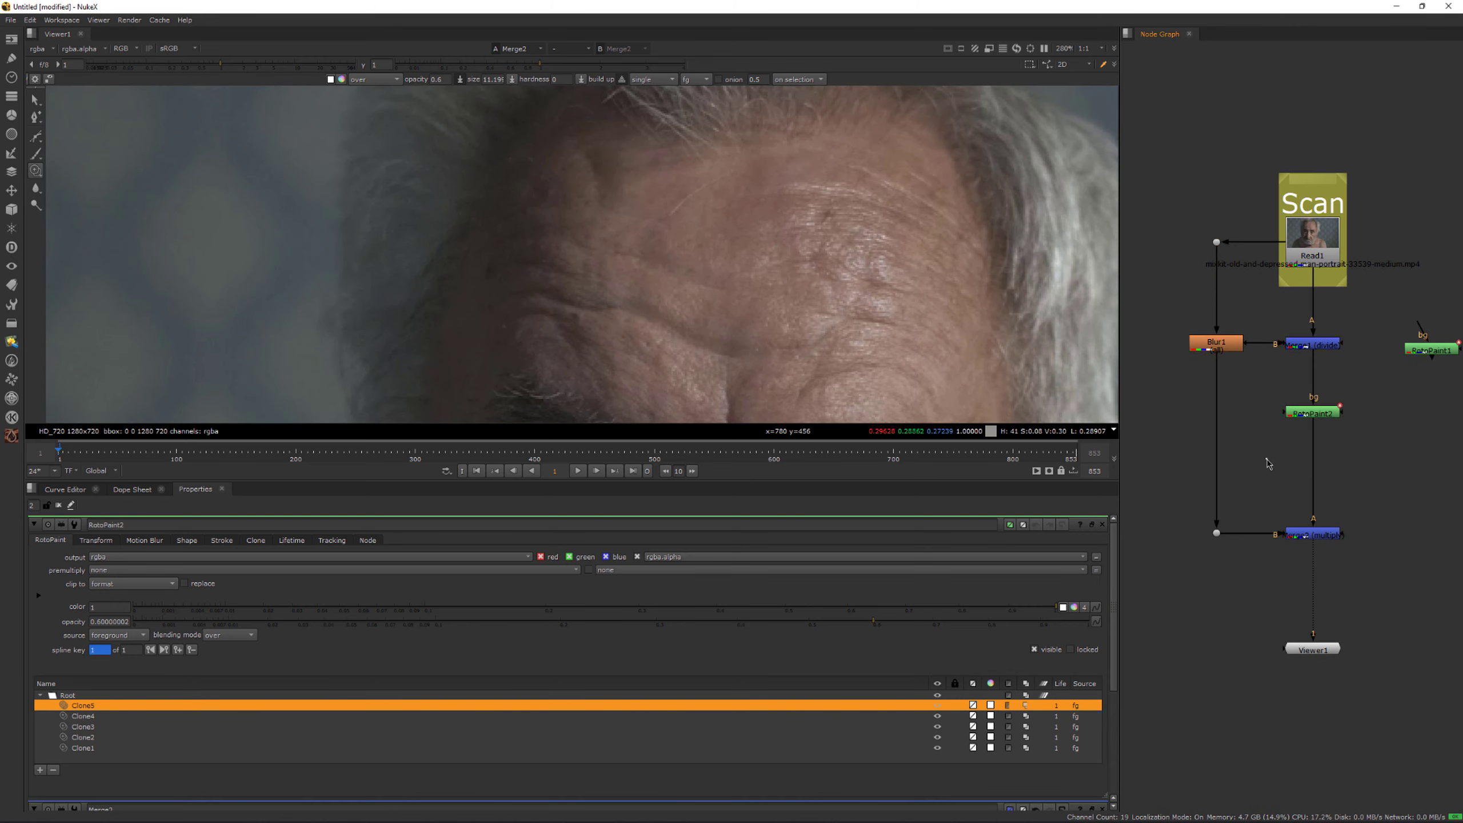
{"action": "key", "text": "p"}
{"action": "left_click_drag", "start_coordinate": [1269, 465], "coordinate": [1225, 452]}
{"action": "left_click_drag", "start_coordinate": [1173, 303], "coordinate": [1241, 509]}
{"action": "left_click_drag", "start_coordinate": [1243, 456], "coordinate": [1237, 451]}
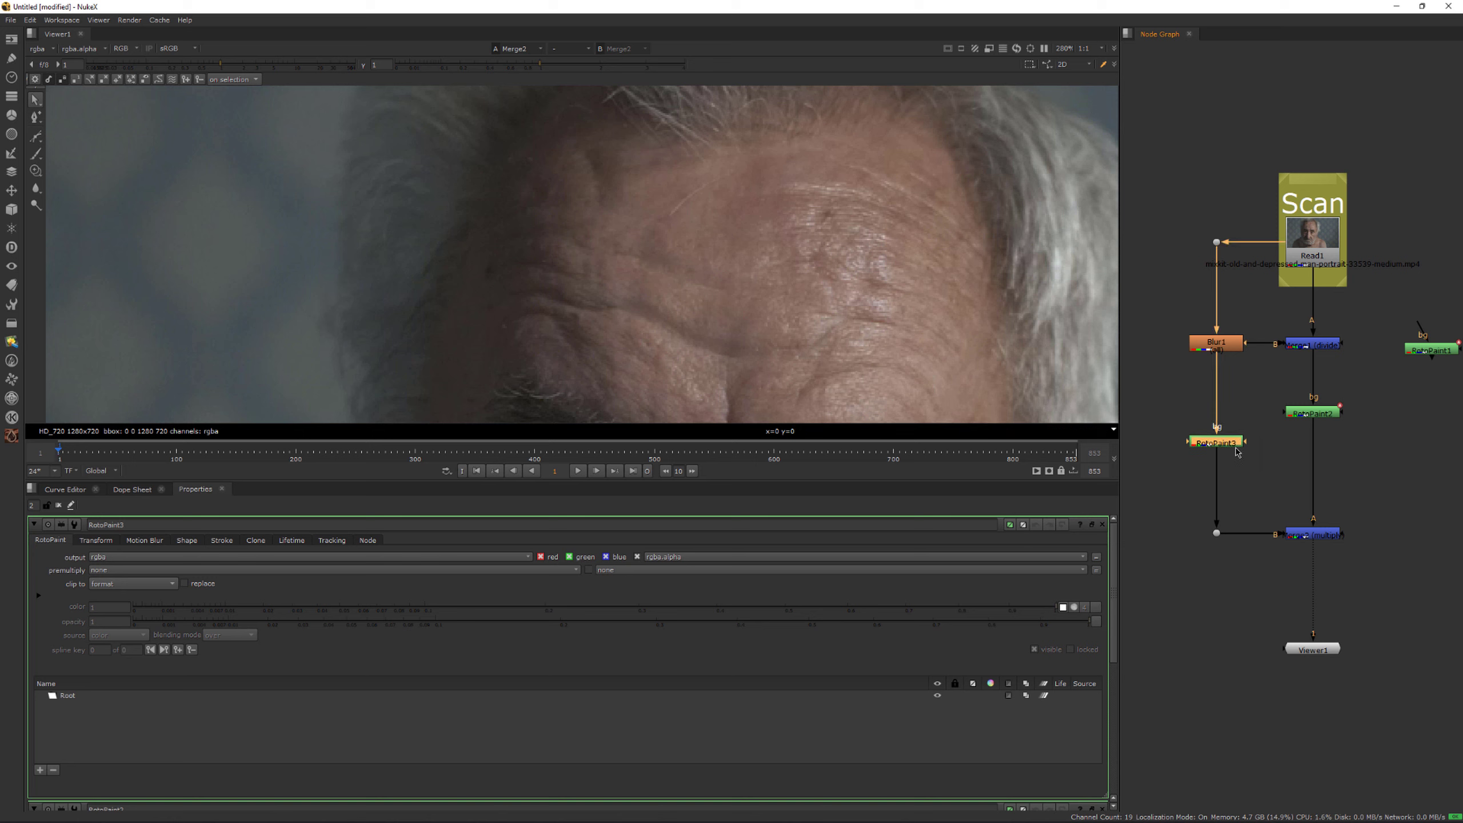
Step: Clone neighbouring skin tone over the dark forehead crease in RotoPaint3, using opacity 0.6, size 25 and hardness 0
{"action": "left_click", "coordinate": [35, 170]}
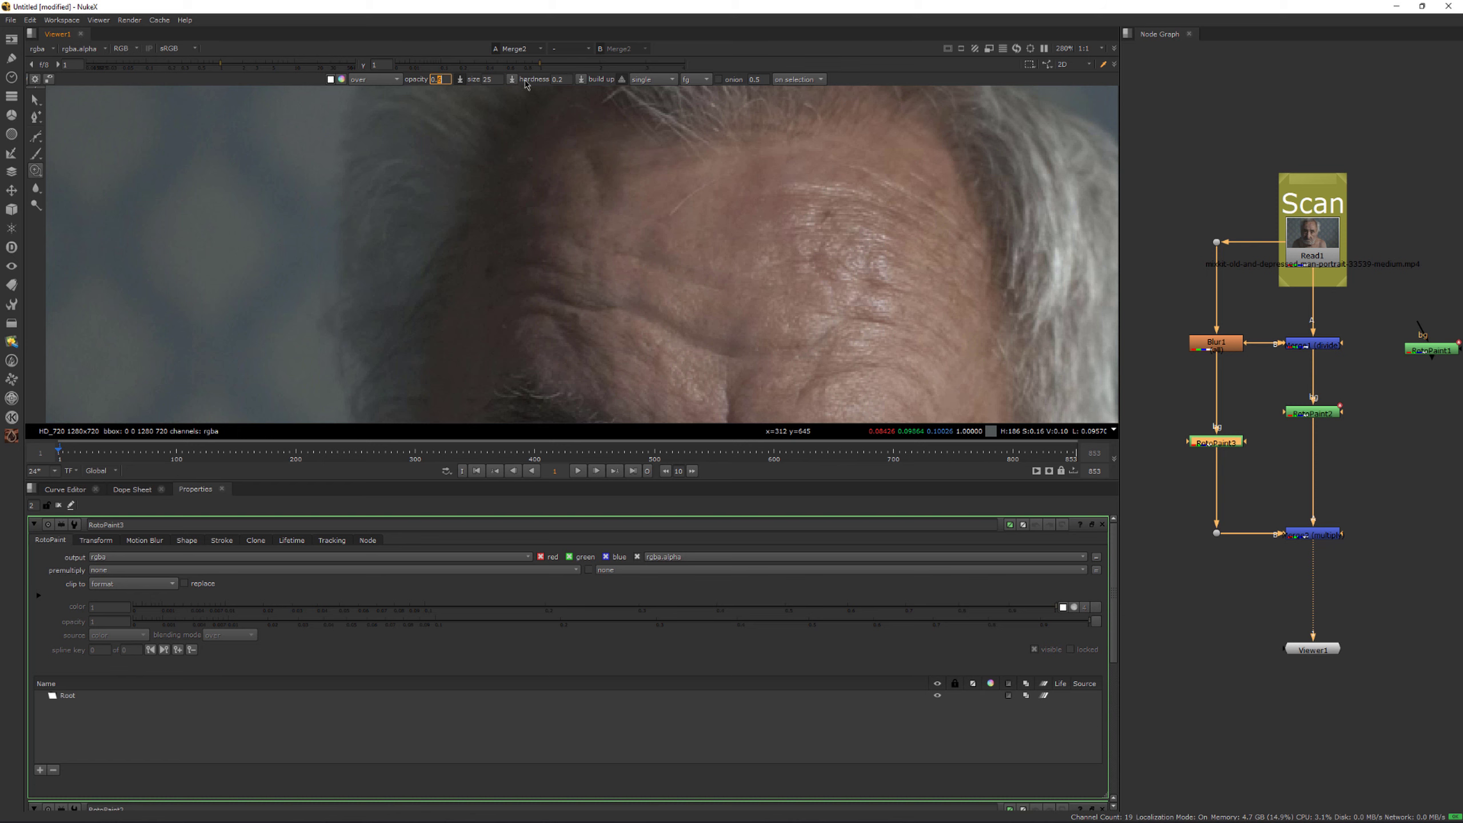
{"action": "scroll", "coordinate": [640, 230], "scroll_direction": "up", "scroll_amount": 4}
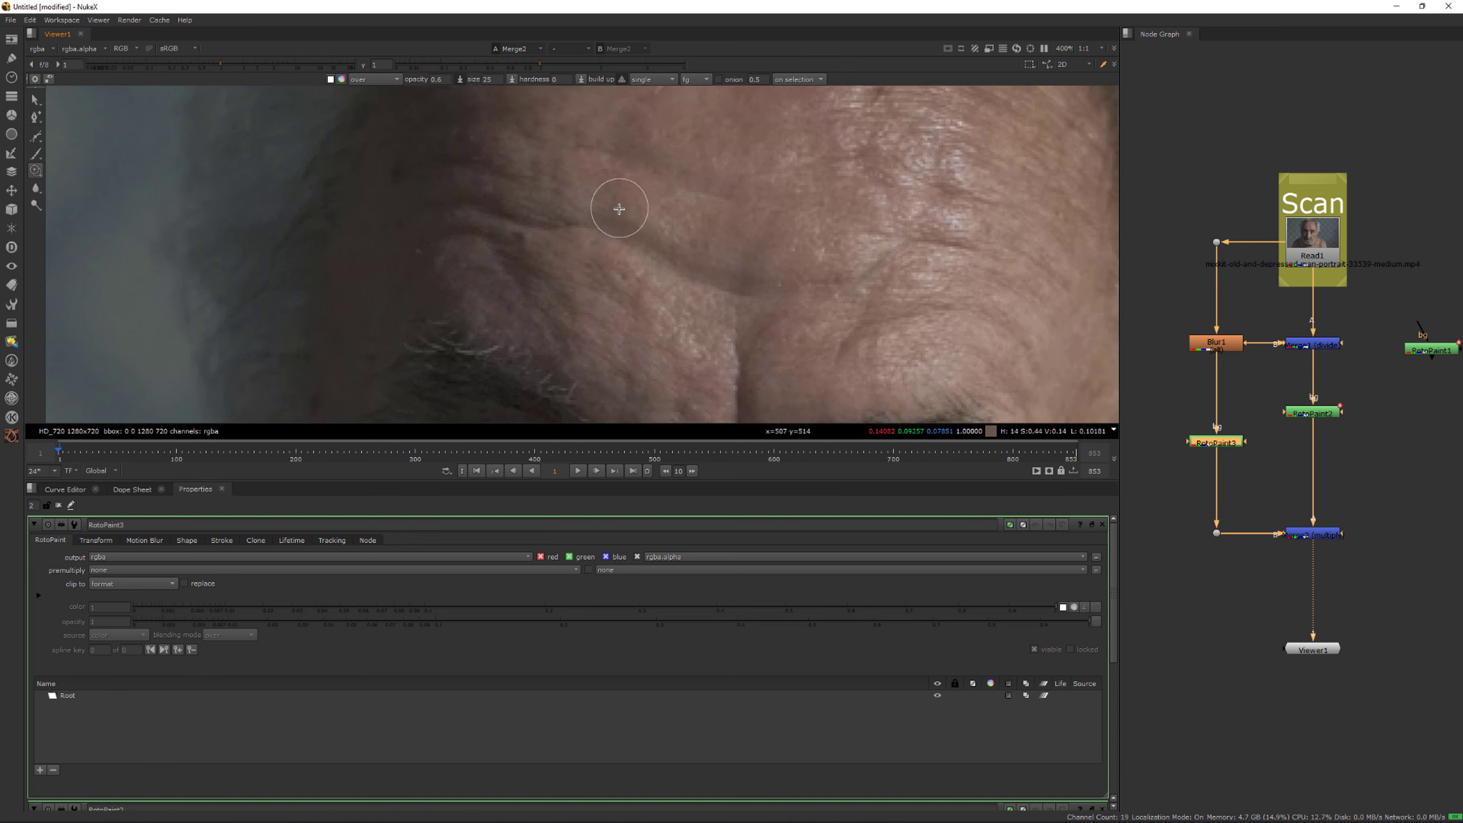
{"action": "scroll", "coordinate": [623, 229], "scroll_direction": "up", "scroll_amount": 3}
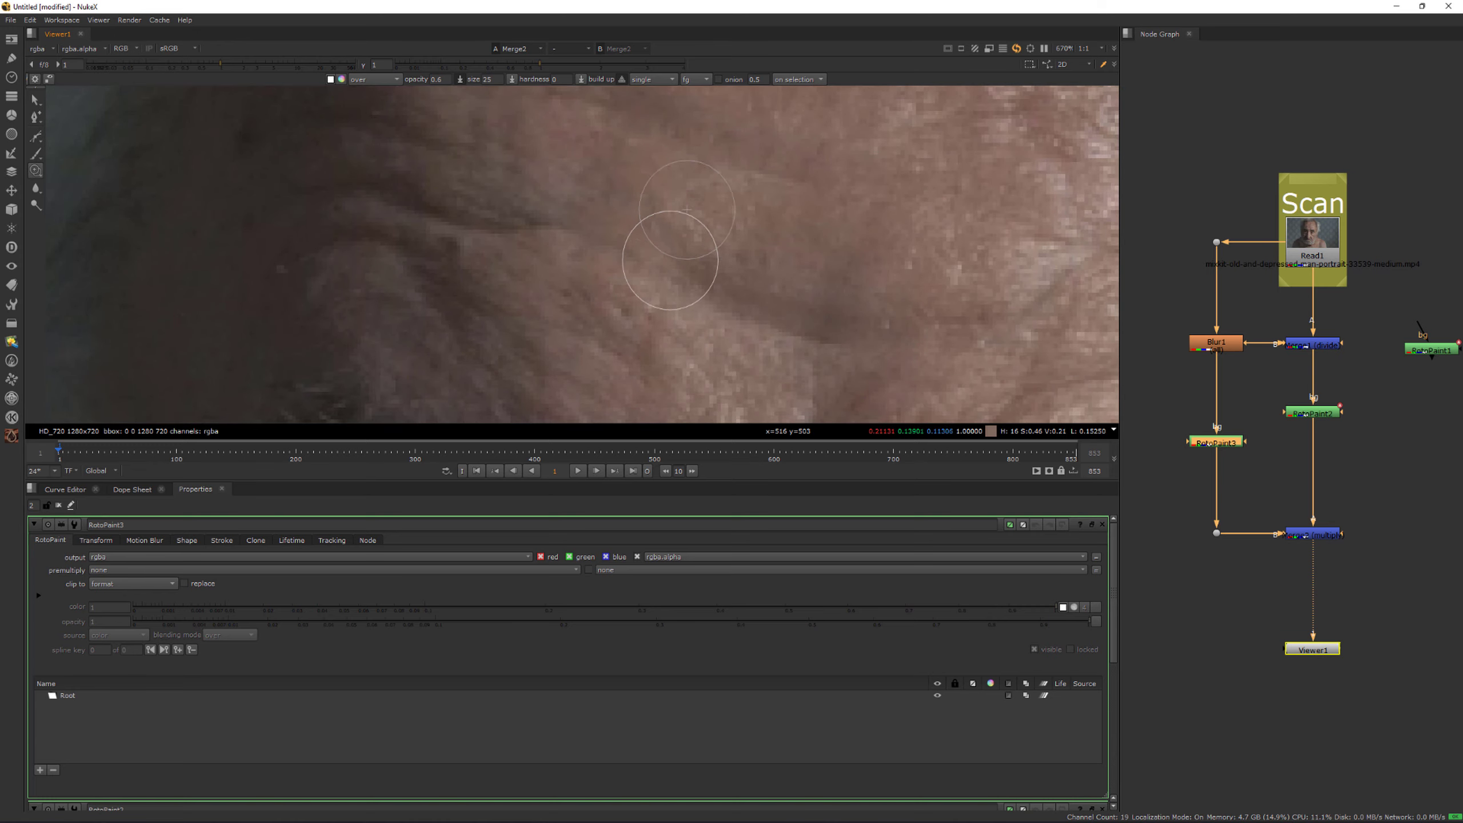
{"action": "mouse_move", "coordinate": [772, 312]}
{"action": "left_mouse_down"}
{"action": "mouse_move", "coordinate": [800, 317]}
{"action": "mouse_move", "coordinate": [752, 272]}
{"action": "left_mouse_up"}
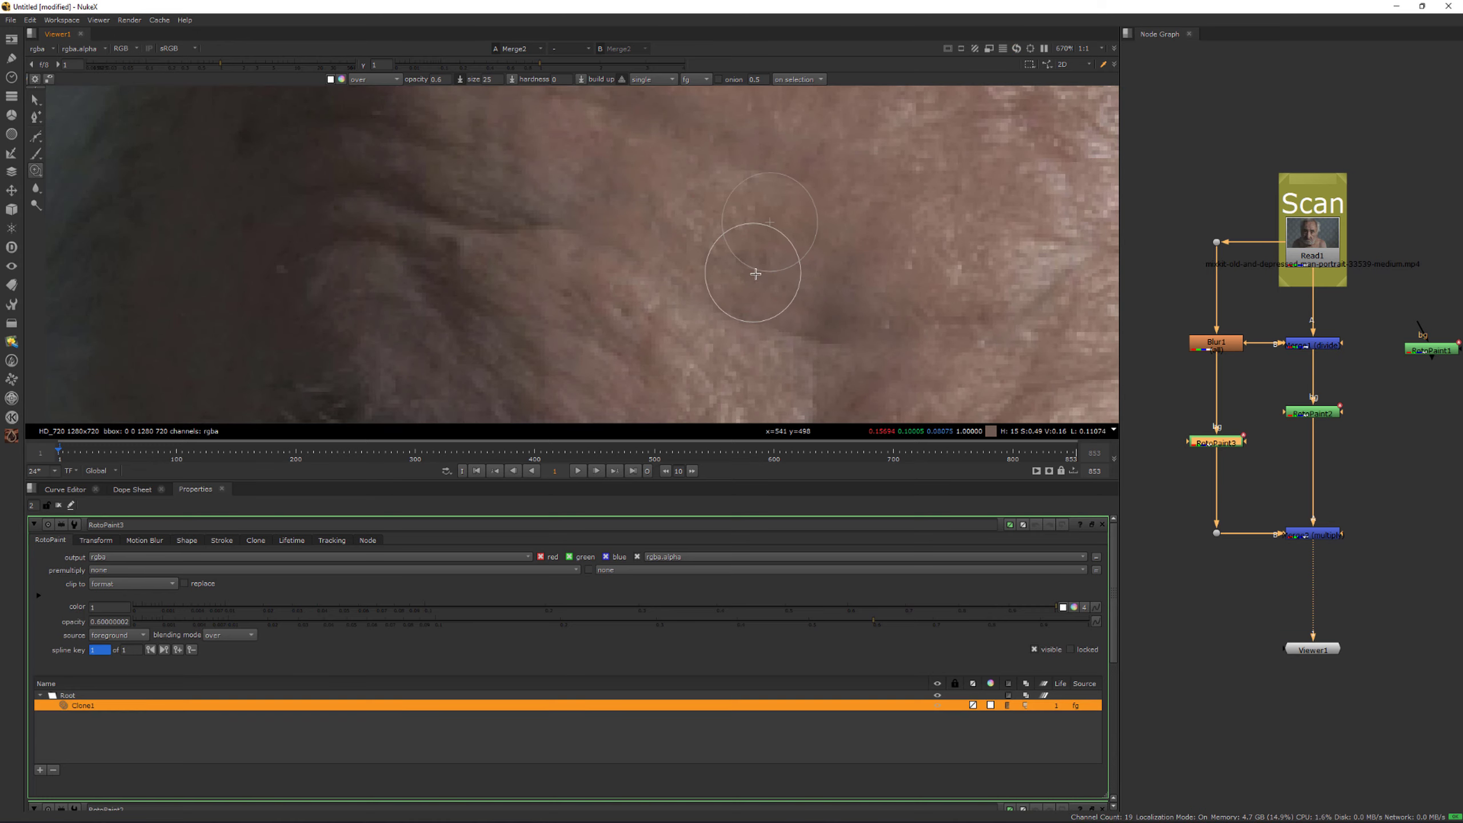
{"action": "scroll", "coordinate": [738, 268], "scroll_direction": "down", "scroll_amount": 3}
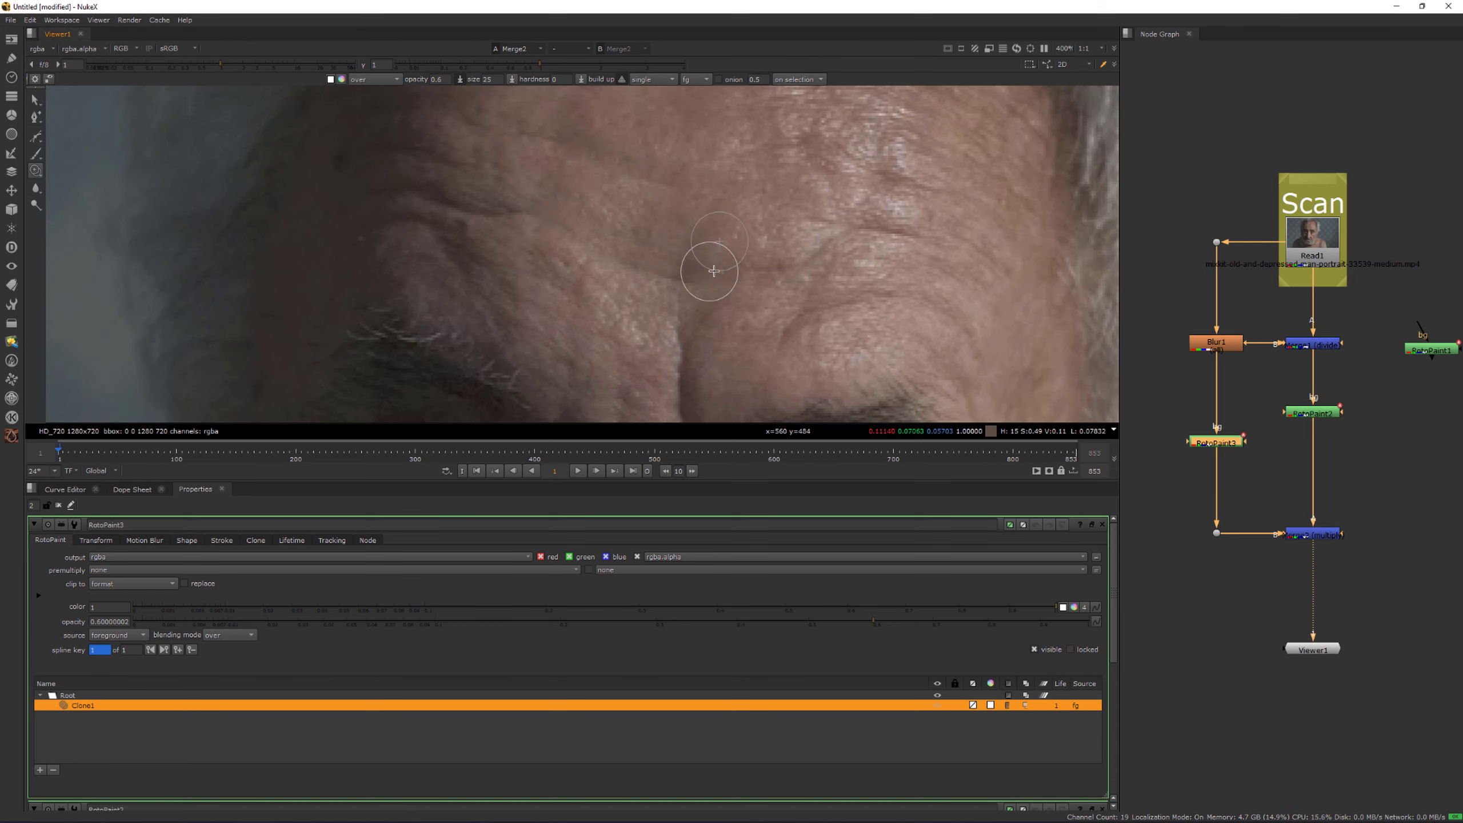
Step: Enlarge the clone brush to about 31.4 and clone over the shadow above the nose crease in RotoPaint3
{"action": "scroll", "coordinate": [661, 243], "scroll_direction": "up", "scroll_amount": 1}
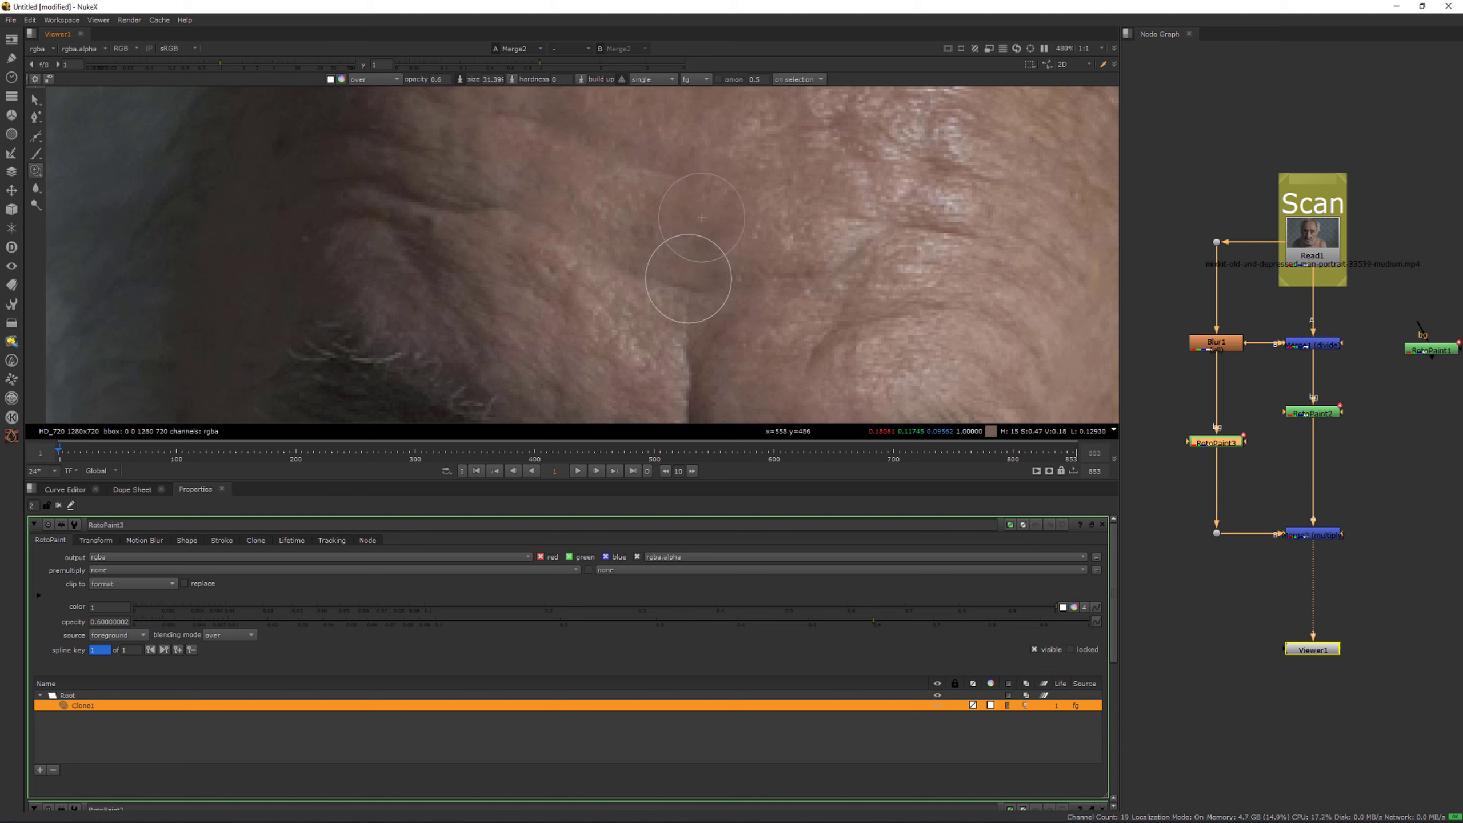
{"action": "left_click_drag", "start_coordinate": [679, 278], "coordinate": [657, 271]}
{"action": "scroll", "coordinate": [576, 249], "scroll_direction": "down", "scroll_amount": 5}
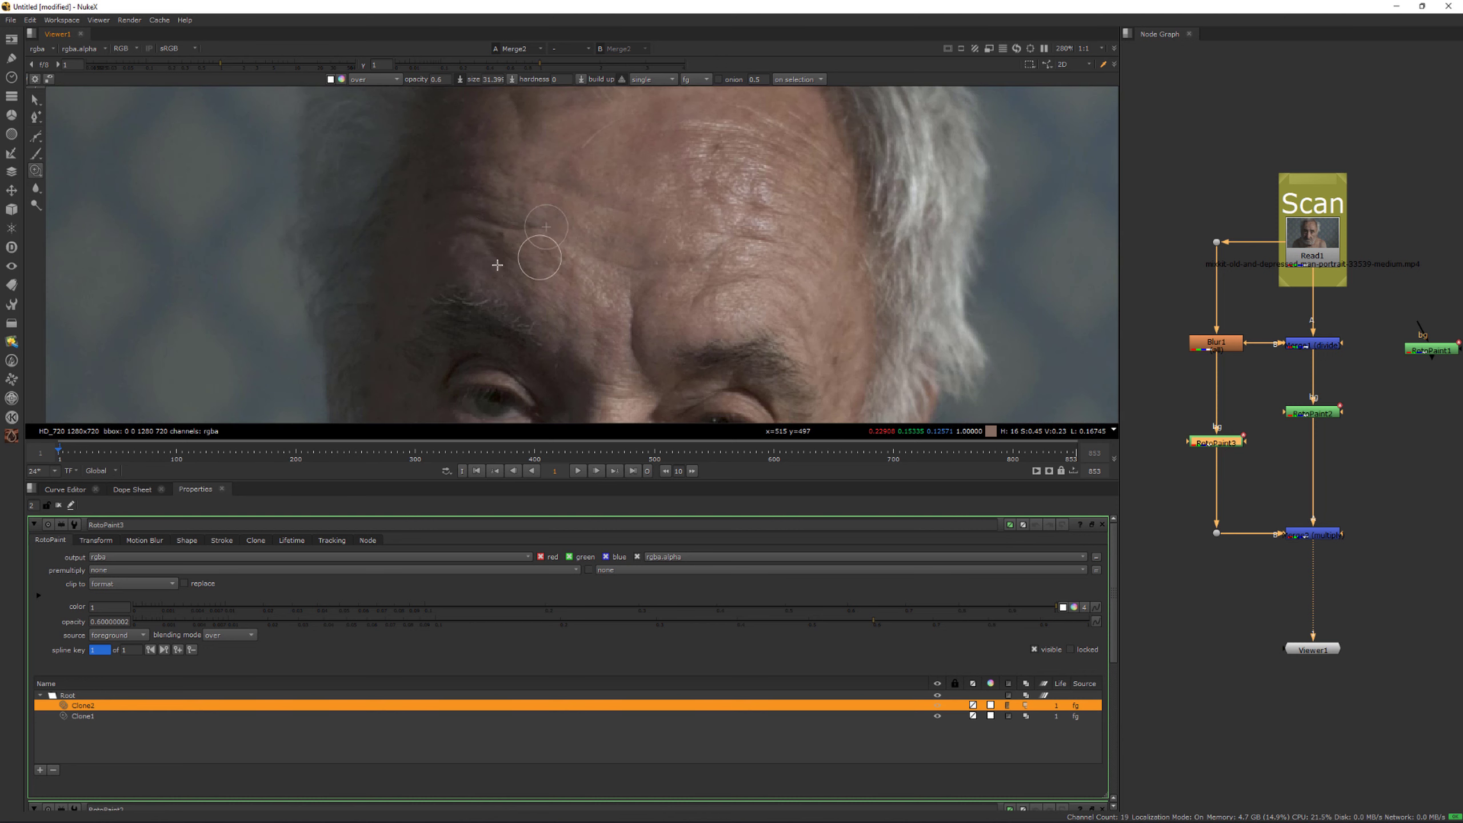
Step: Undo the last clone stroke in RotoPaint3 and clone again across the shadow above the nose
{"action": "scroll", "coordinate": [627, 259], "scroll_direction": "up", "scroll_amount": 4}
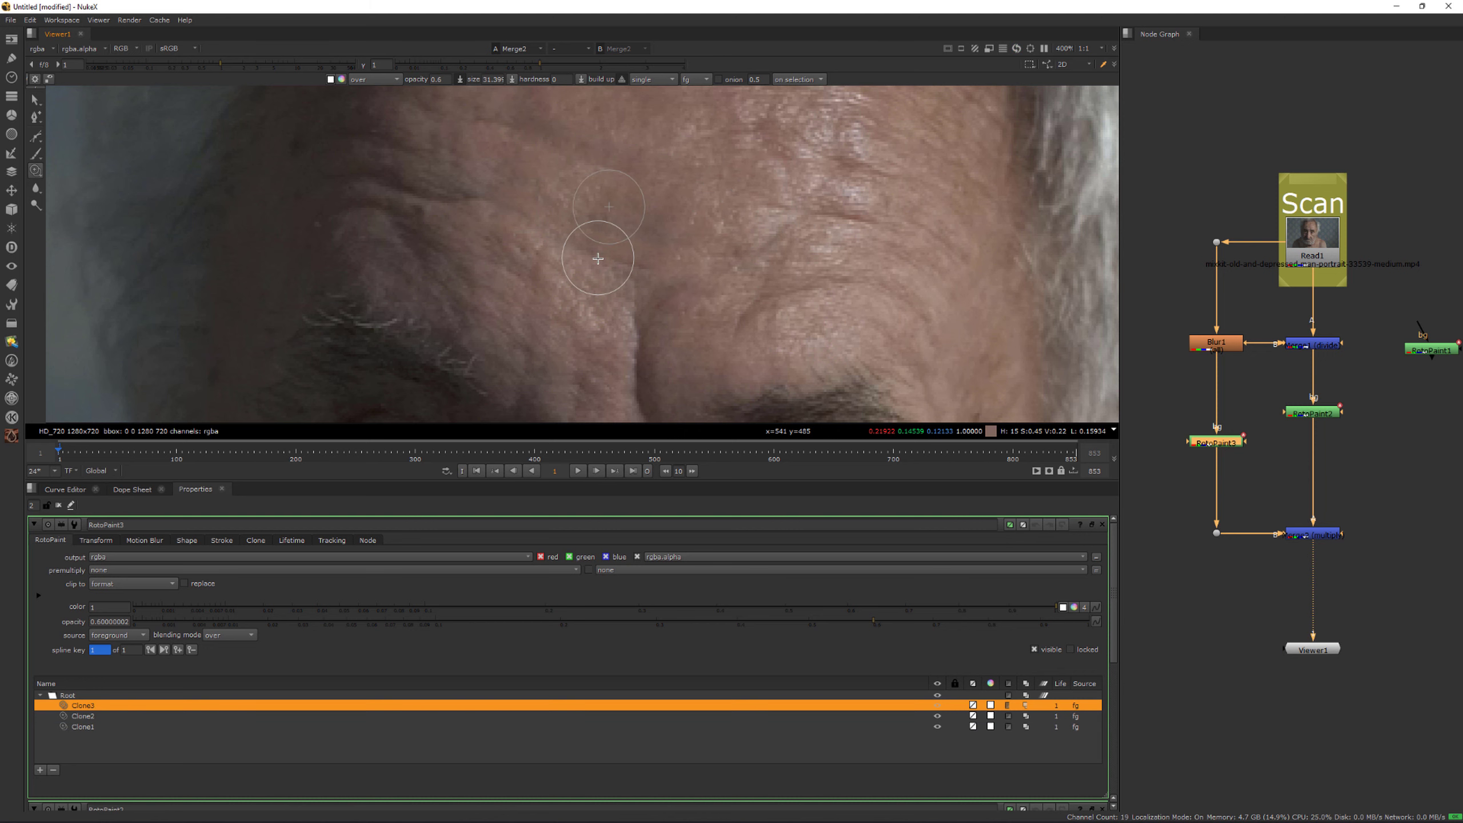
{"action": "key", "text": "ctrl+z"}
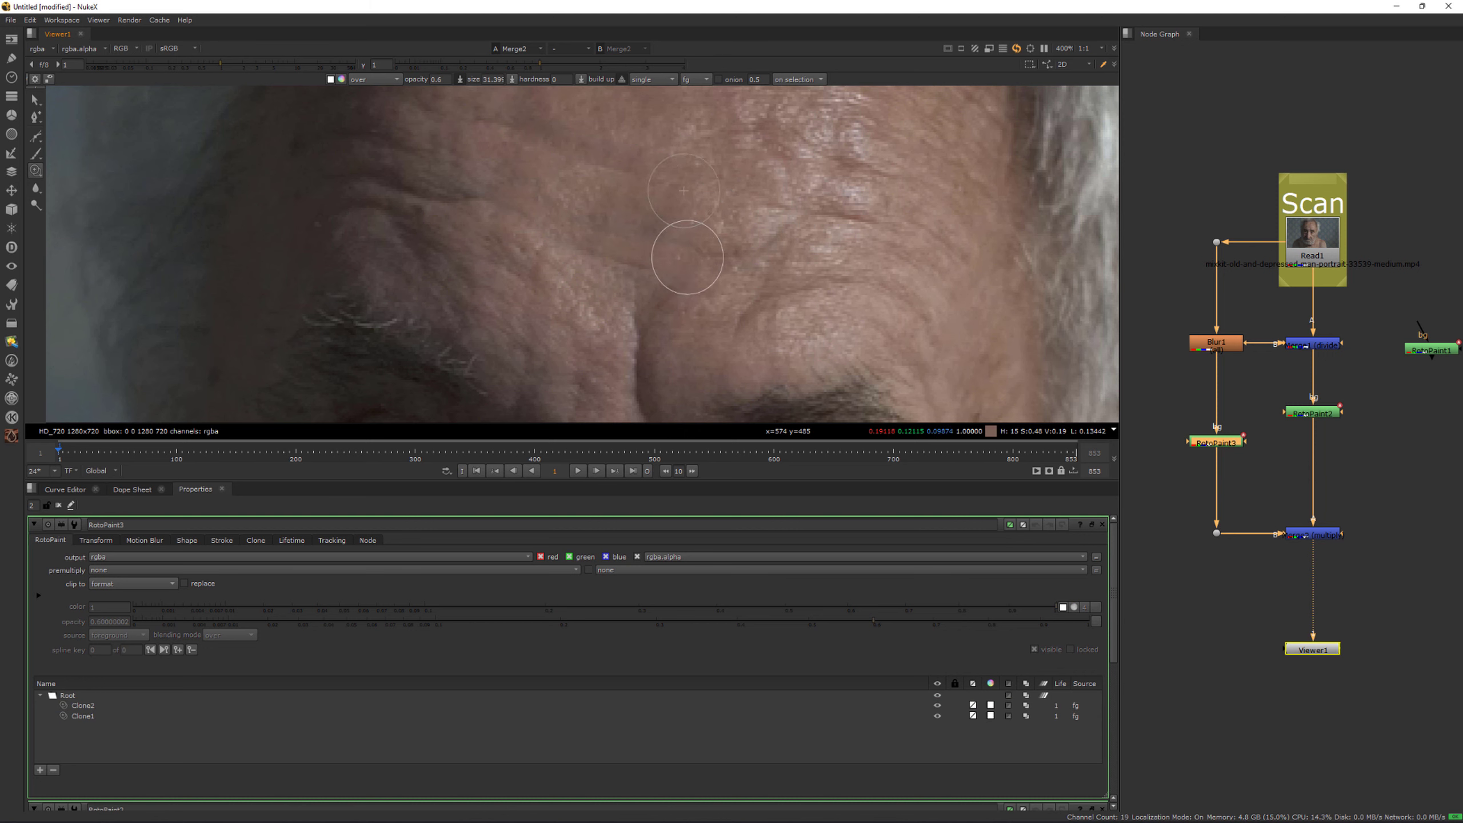
{"action": "left_click_drag", "start_coordinate": [732, 258], "coordinate": [662, 271]}
{"action": "scroll", "coordinate": [642, 277], "scroll_direction": "down", "scroll_amount": 3}
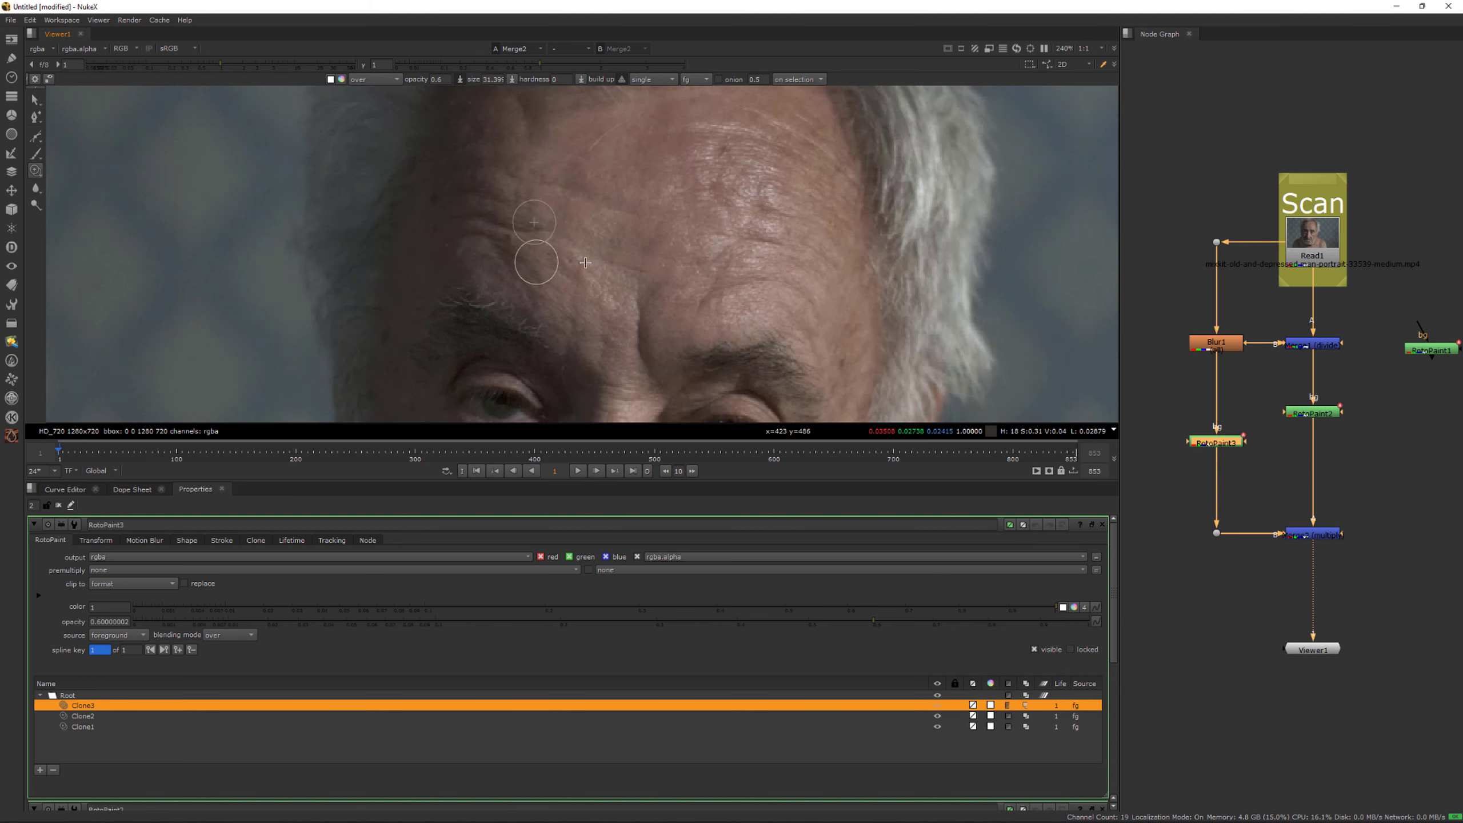
{"action": "scroll", "coordinate": [576, 257], "scroll_direction": "down", "scroll_amount": 3}
{"action": "scroll", "coordinate": [1098, 346], "scroll_direction": "up", "scroll_amount": 5}
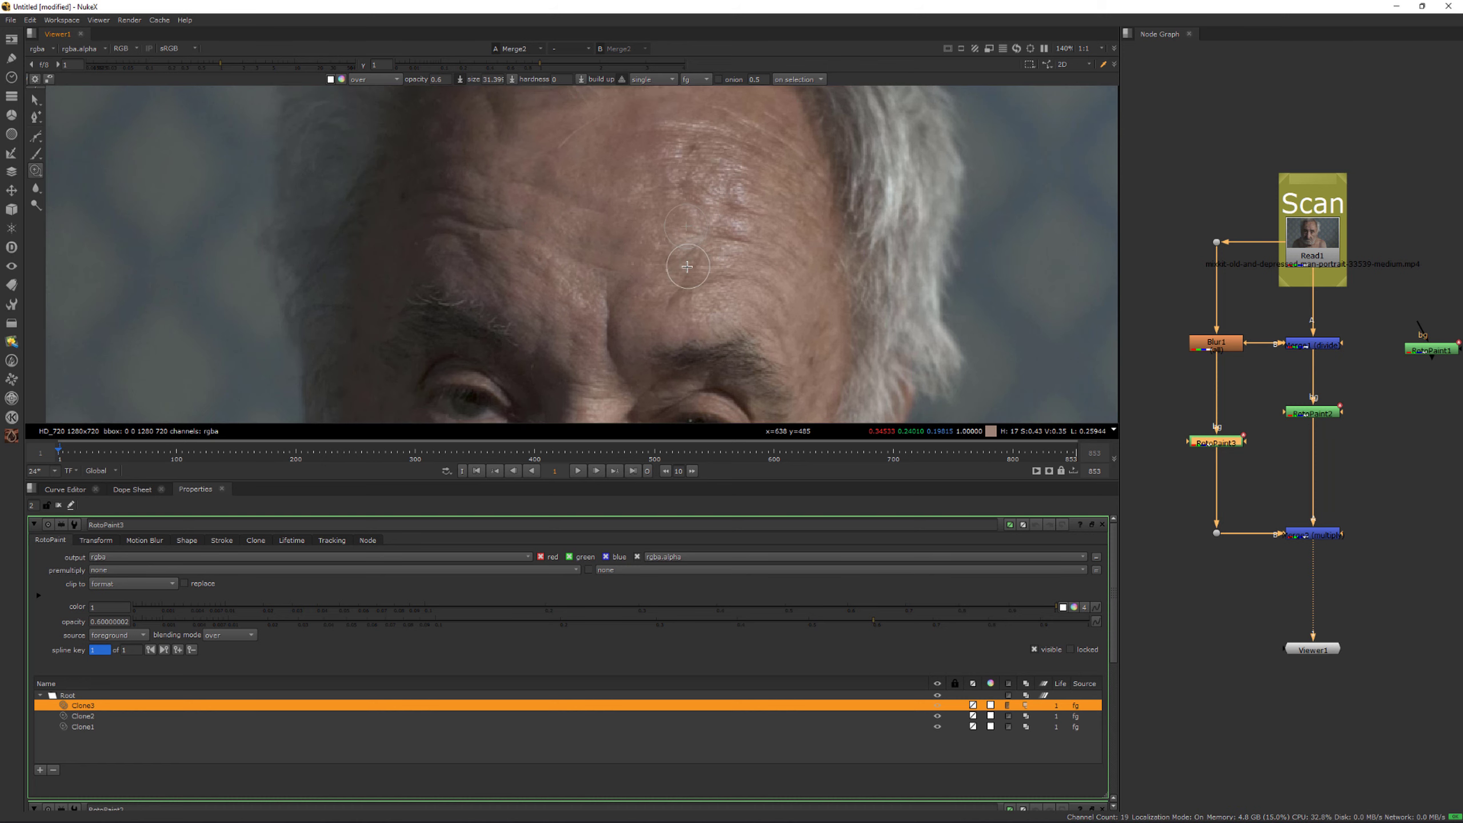
Step: Reopen RotoPaint2 and clone skin texture over the remaining fine lines on the forehead above the nose
{"action": "double_click", "coordinate": [1323, 412]}
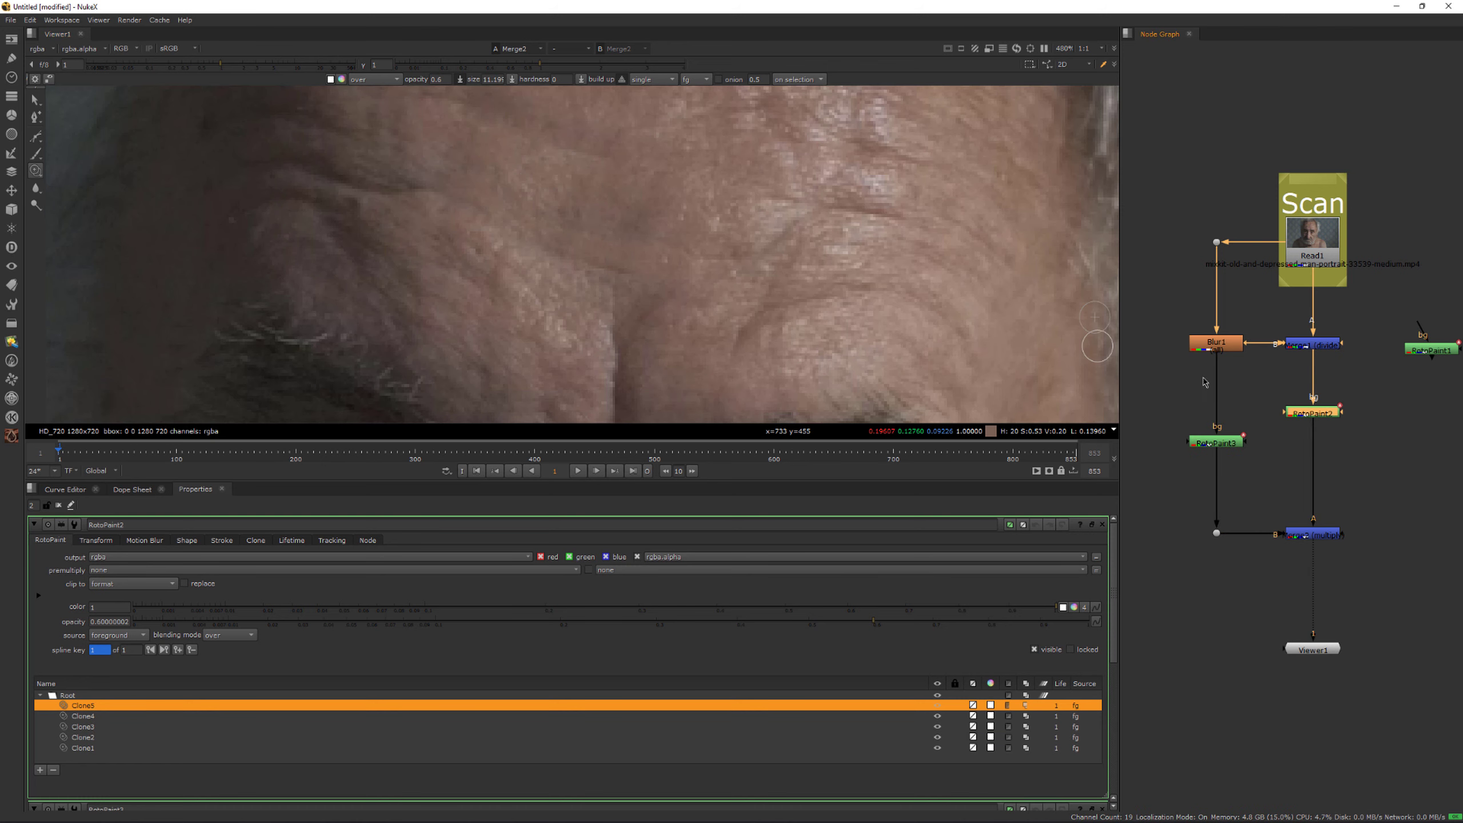
{"action": "scroll", "coordinate": [687, 276], "scroll_direction": "up", "scroll_amount": 2}
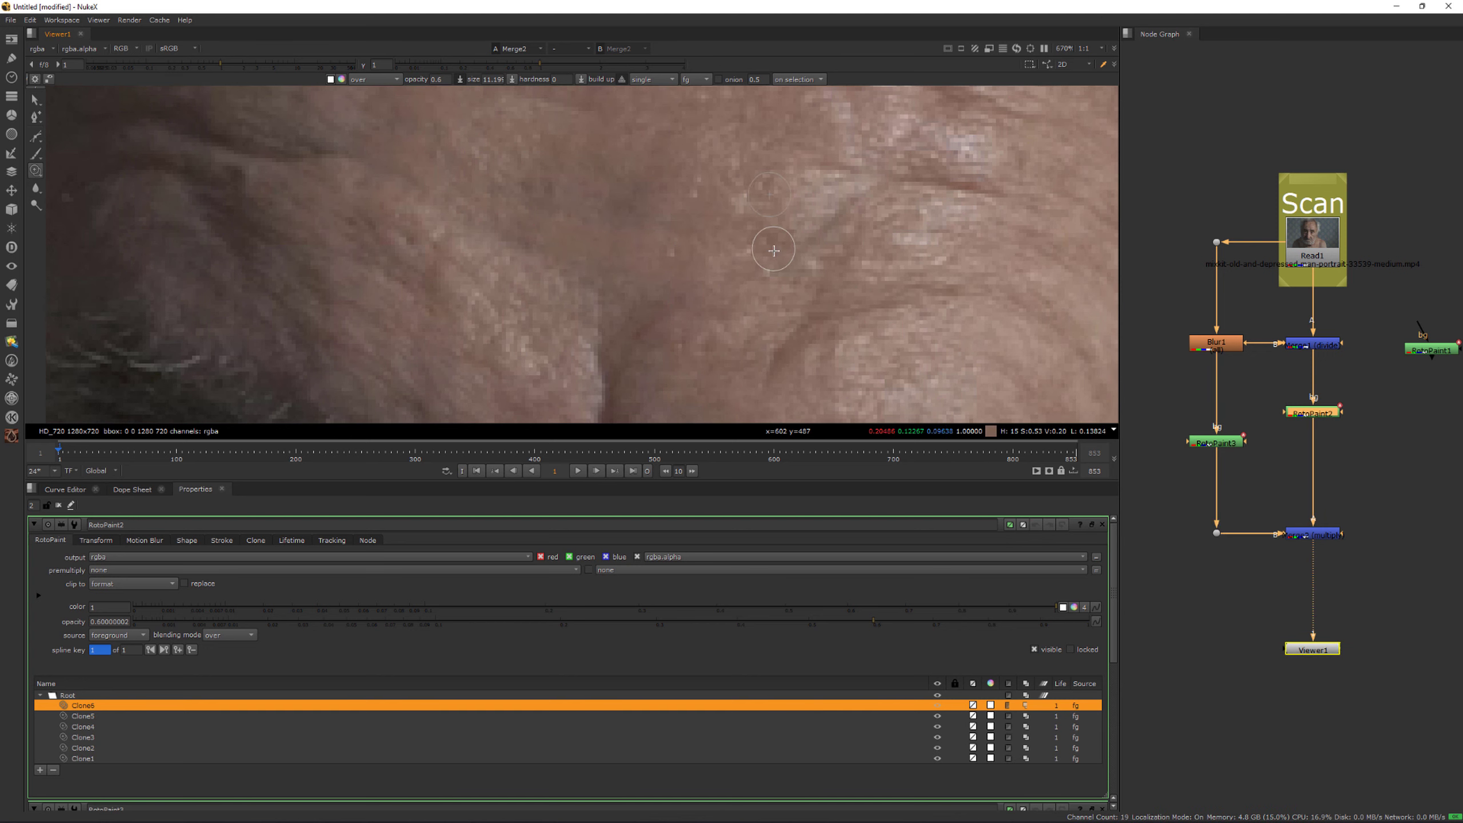
{"action": "left_click_drag", "start_coordinate": [774, 250], "coordinate": [773, 257]}
{"action": "scroll", "coordinate": [473, 291], "scroll_direction": "down", "scroll_amount": 9}
{"action": "scroll", "coordinate": [469, 290], "scroll_direction": "up", "scroll_amount": 2}
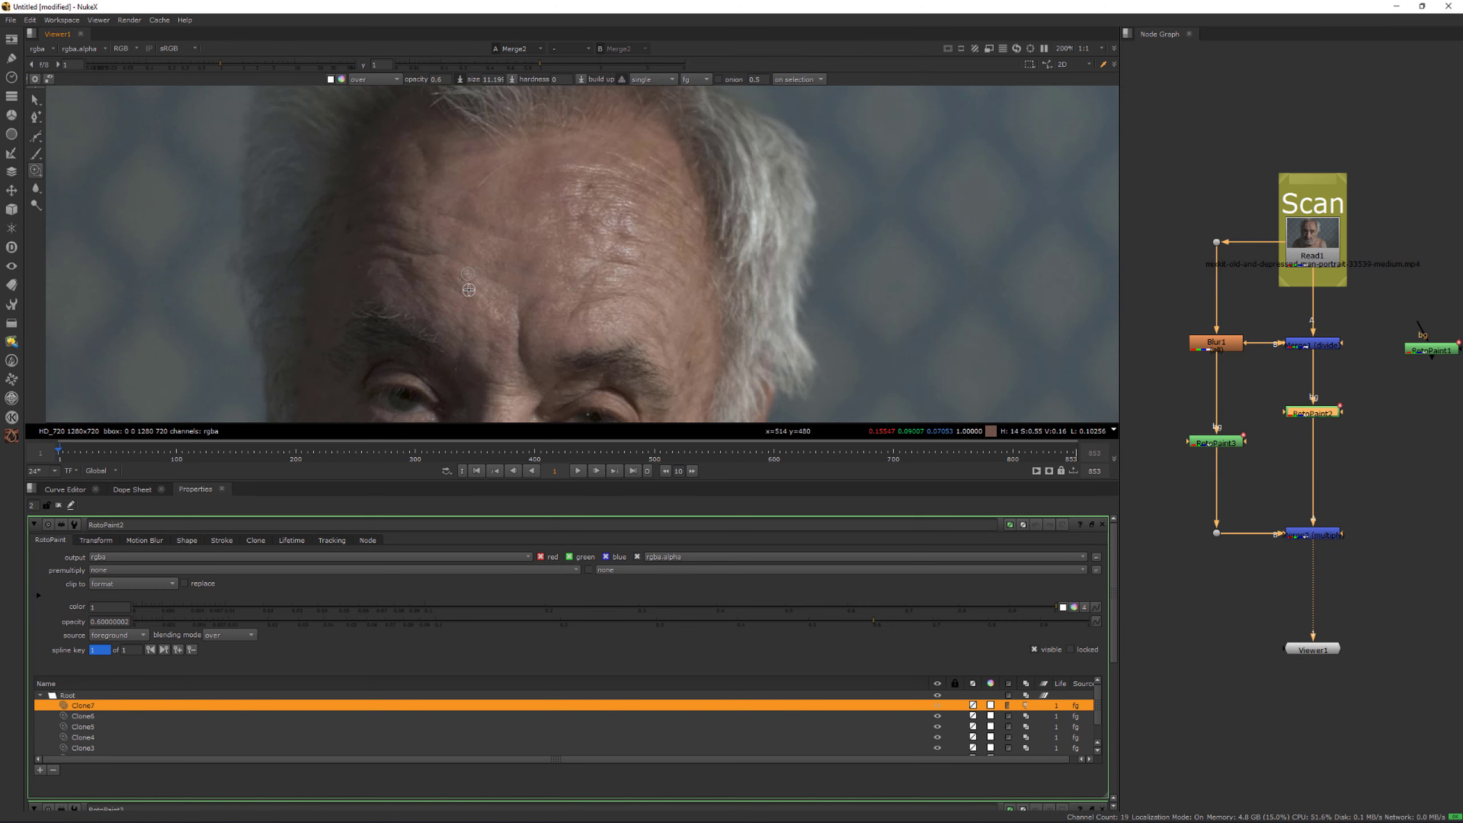
Step: Compare the original Read1 plate with the merged retouch result on the forehead
{"action": "middle_click_drag", "start_coordinate": [468, 289], "coordinate": [562, 274]}
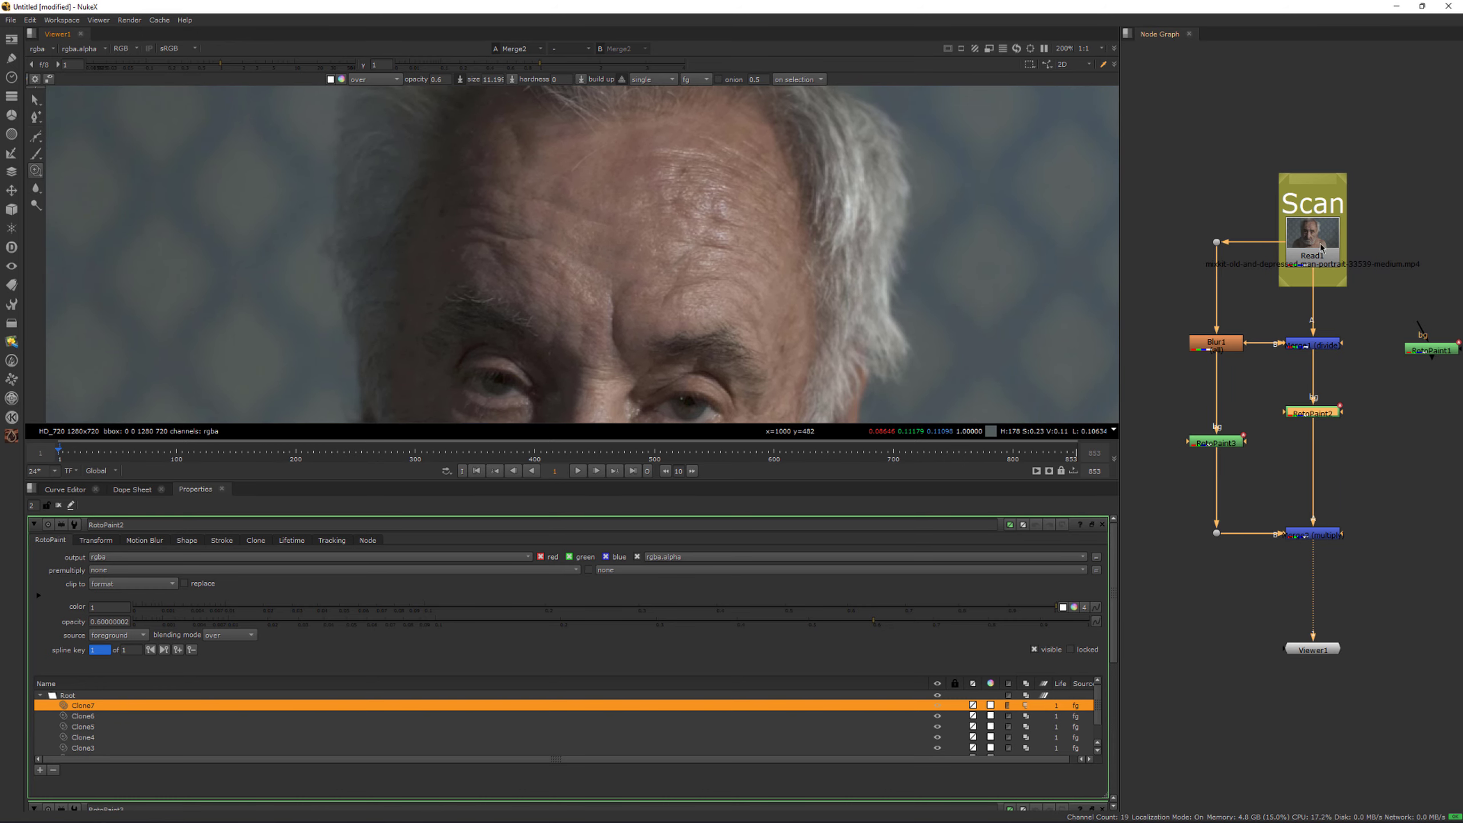
{"action": "key", "text": "1"}
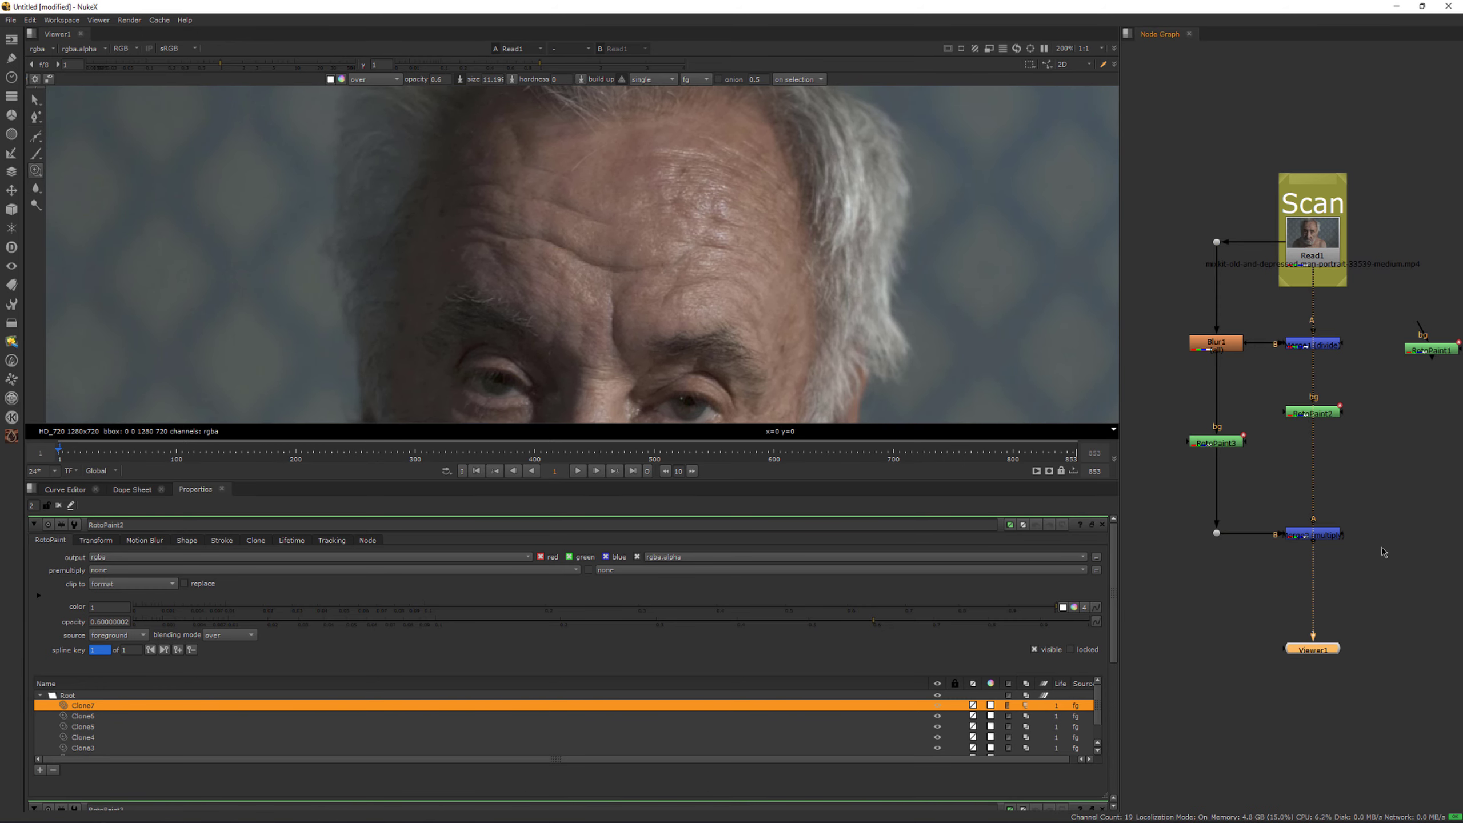
{"action": "left_click_drag", "start_coordinate": [1385, 572], "coordinate": [1267, 507]}
{"action": "key", "text": "1"}
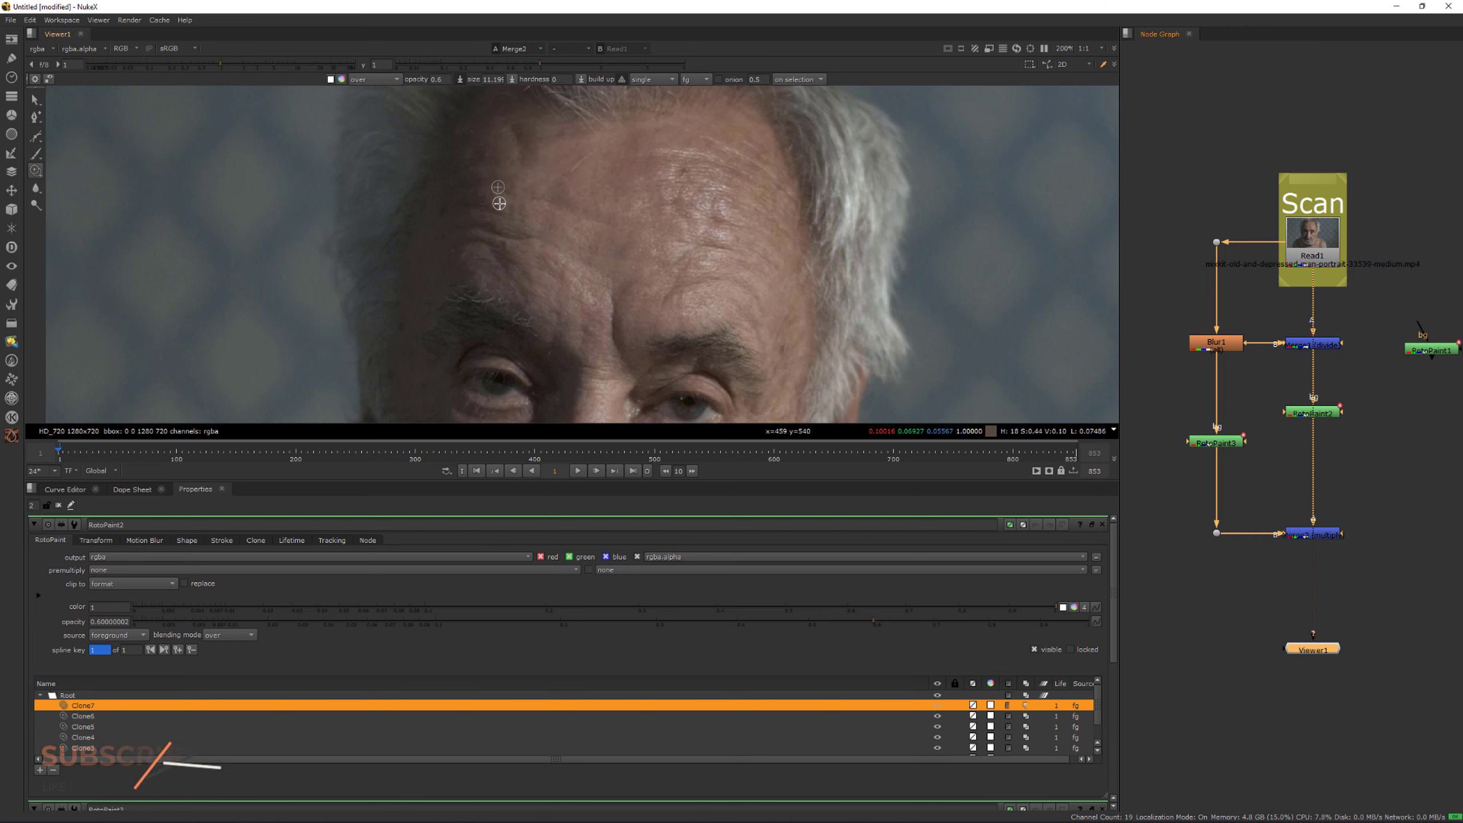
Step: Clone skin texture over the remaining upper forehead creases in RotoPaint2, enlarging the clone brush to about 17.6
{"action": "scroll", "coordinate": [499, 204], "scroll_direction": "up", "scroll_amount": 3}
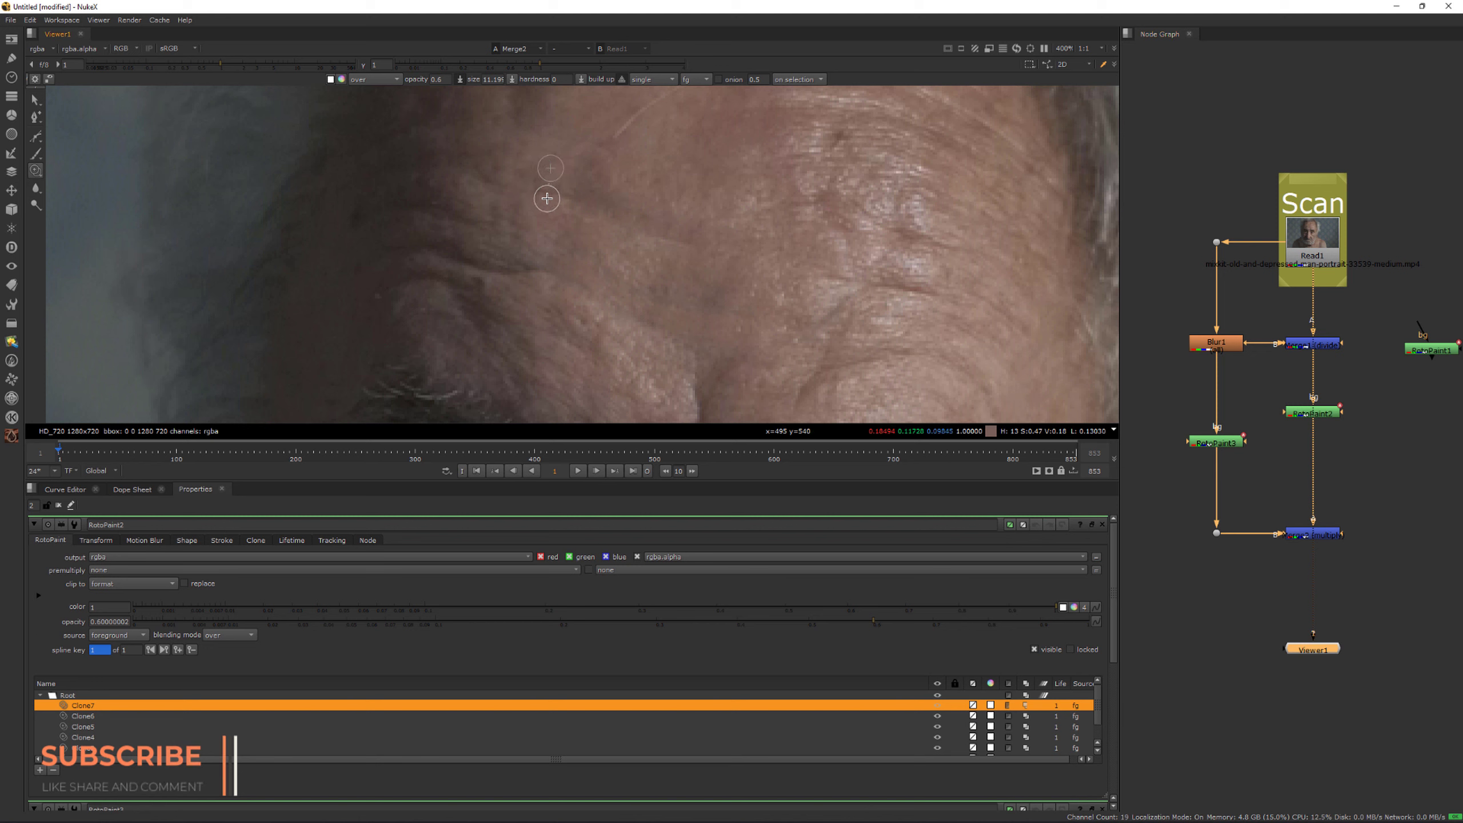
{"action": "left_click_drag", "start_coordinate": [529, 187], "coordinate": [589, 205]}
{"action": "mouse_move", "coordinate": [489, 251]}
{"action": "left_mouse_down", "text": "shift"}
{"action": "mouse_move", "coordinate": [507, 235]}
{"action": "mouse_move", "coordinate": [522, 255]}
{"action": "mouse_move", "coordinate": [510, 275]}
{"action": "mouse_move", "coordinate": [546, 279]}
{"action": "mouse_move", "coordinate": [492, 272]}
{"action": "left_mouse_up", "text": "shift"}
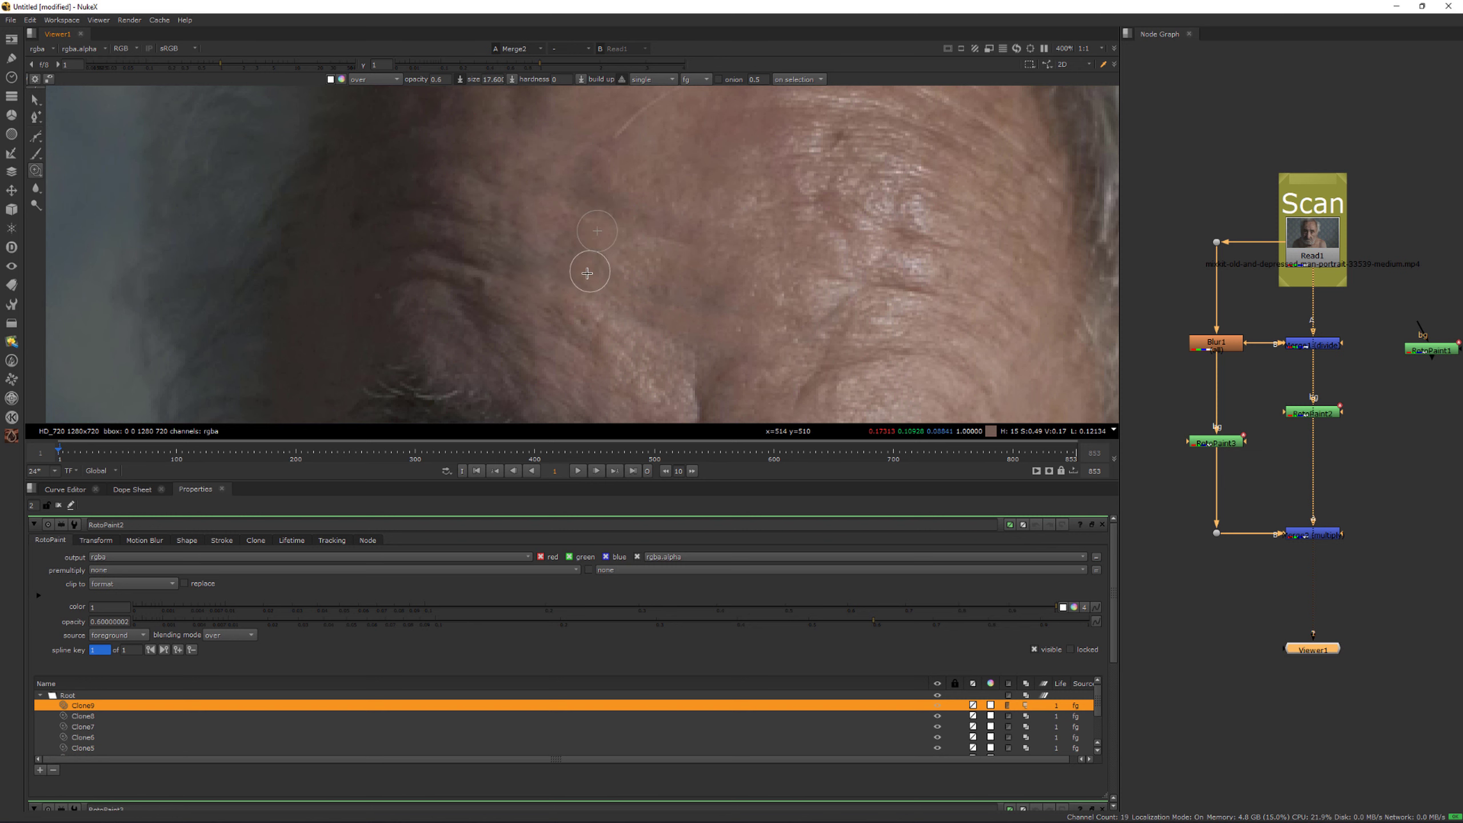
Step: Review the outputs of RotoPaint3 and RotoPaint2, and compare them with the final merged image
{"action": "scroll", "coordinate": [587, 273], "scroll_direction": "down", "scroll_amount": 3}
{"action": "double_click", "coordinate": [1221, 441]}
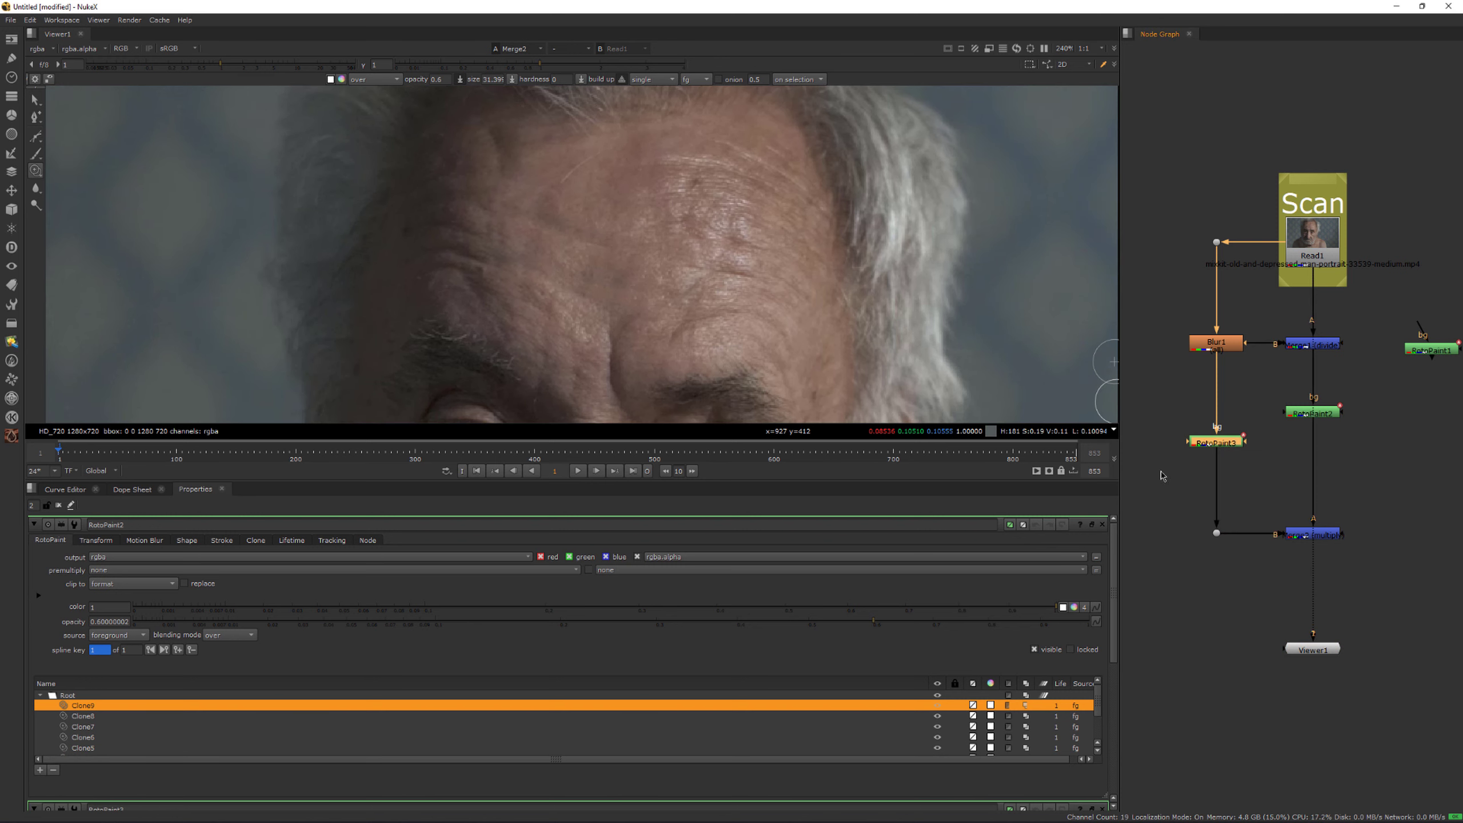
{"action": "key", "text": "1"}
{"action": "double_click", "coordinate": [1314, 415]}
{"action": "key", "text": "1"}
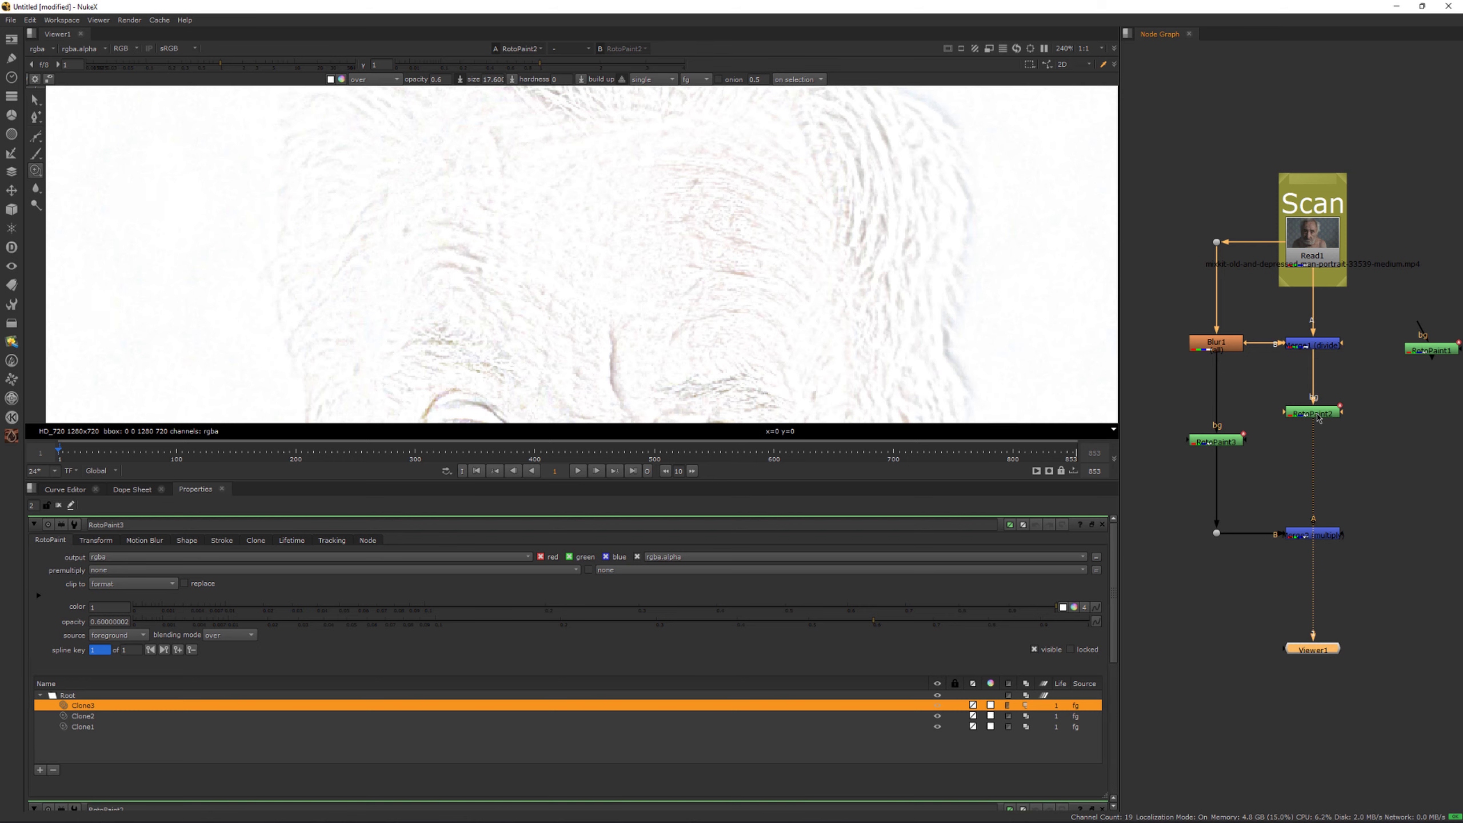
{"action": "left_click_drag", "start_coordinate": [1256, 480], "coordinate": [1352, 594]}
{"action": "key", "text": "1"}
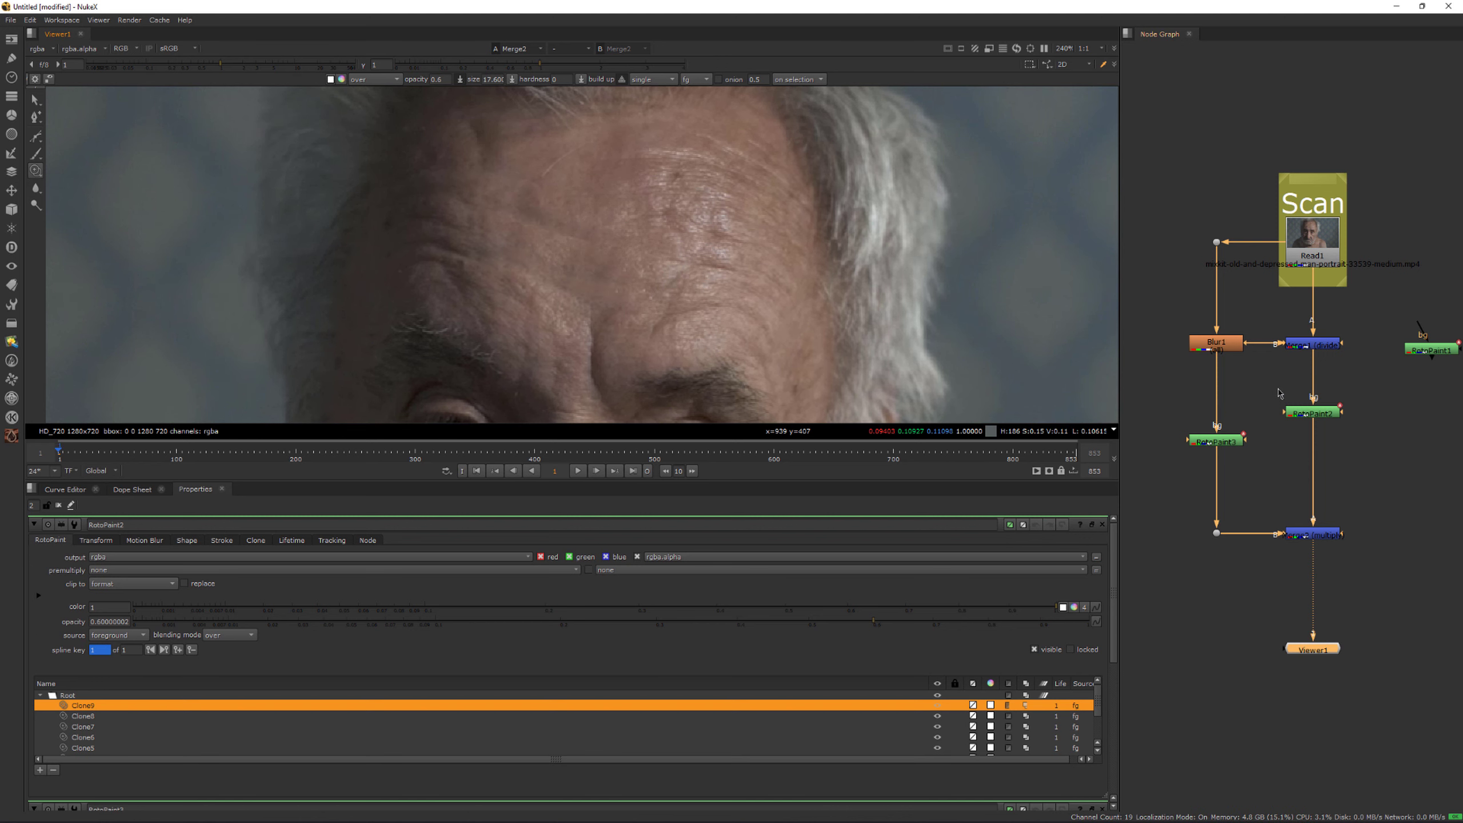
Step: Set the output mask of RotoPaint2 to rgba.alpha
{"action": "left_click", "coordinate": [1309, 412]}
{"action": "key", "text": "1"}
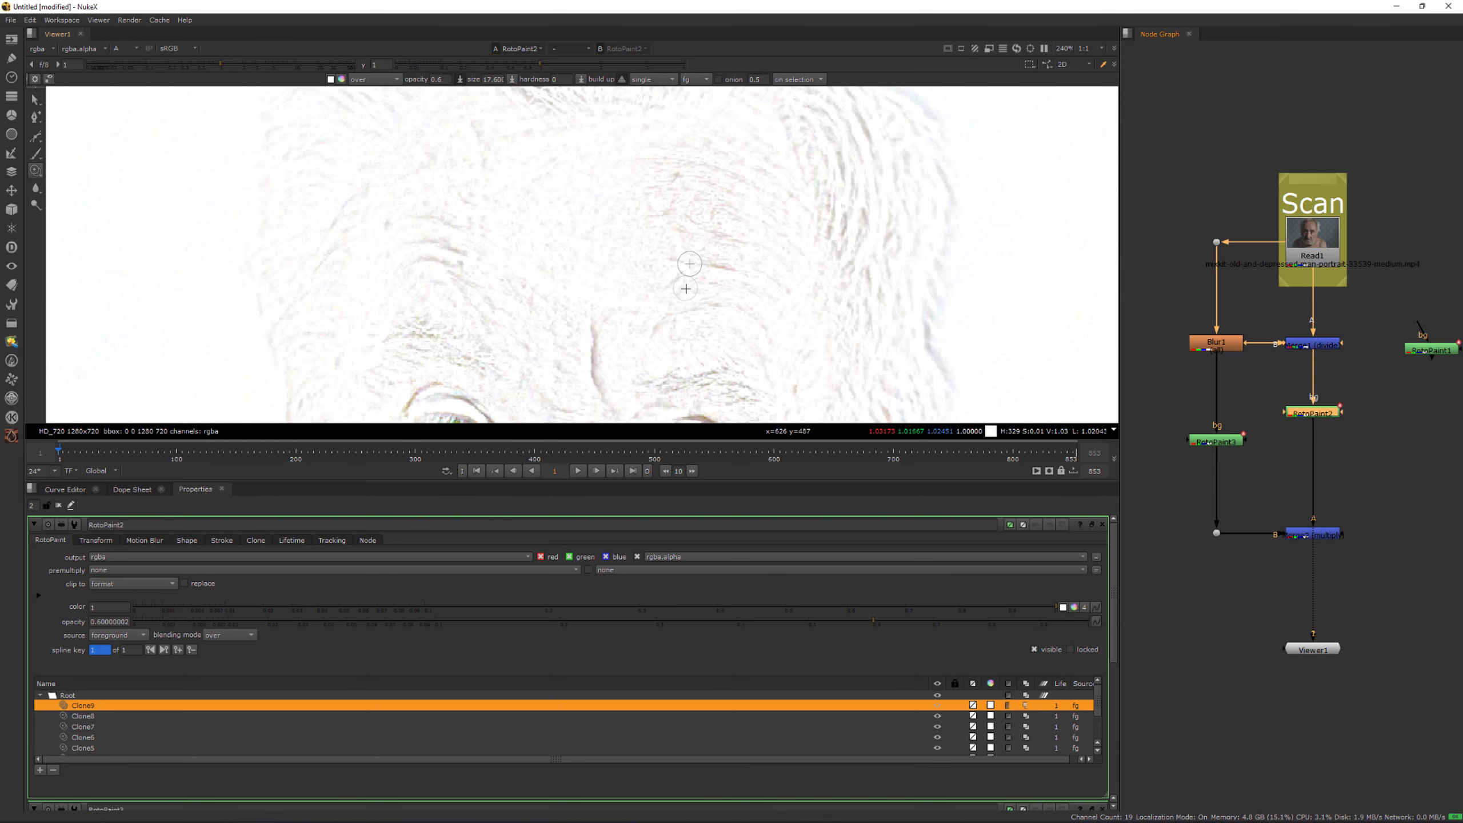
{"action": "scroll", "coordinate": [748, 627], "scroll_direction": "down", "scroll_amount": 3}
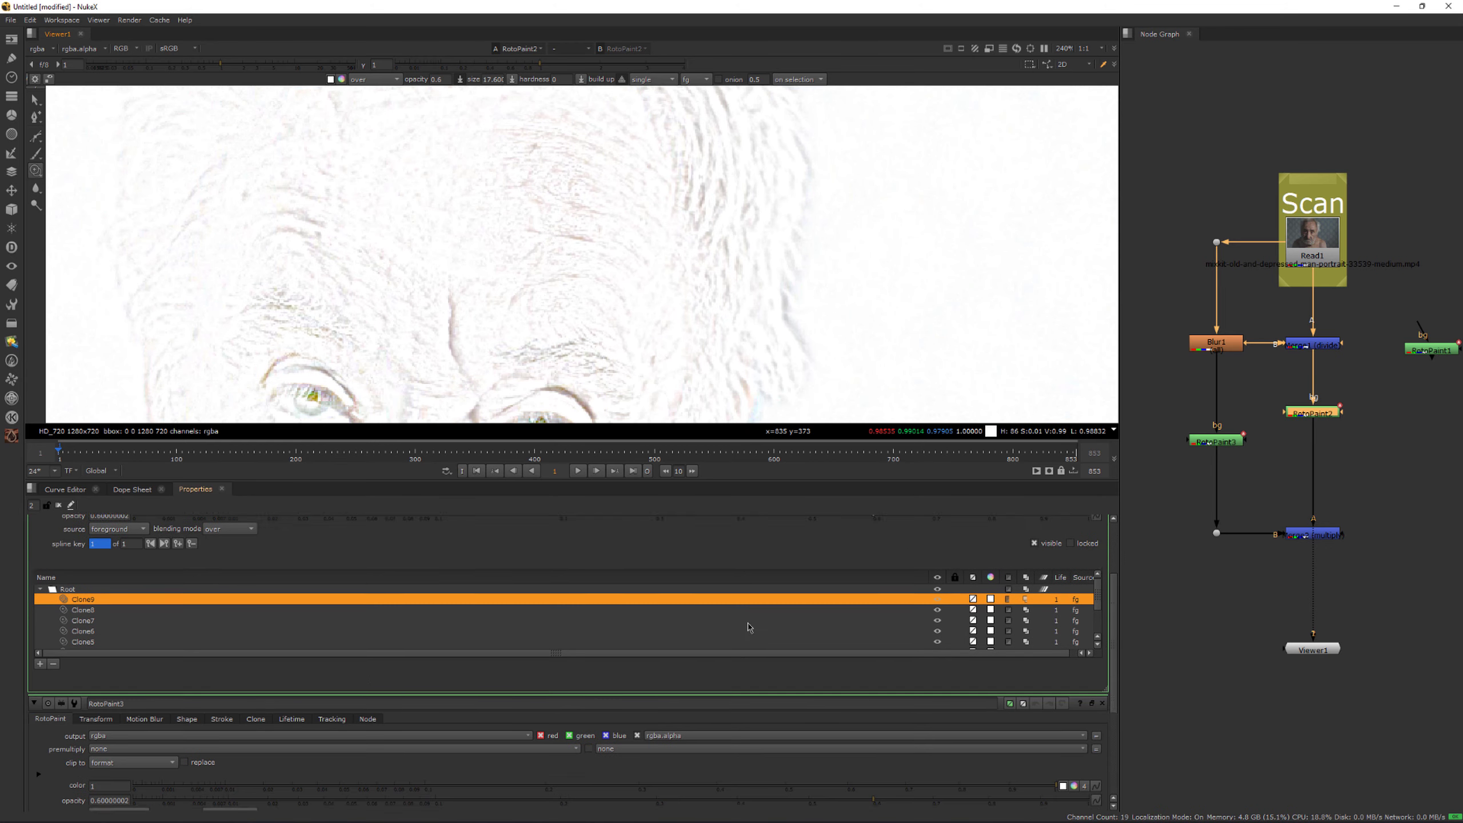
{"action": "scroll", "coordinate": [749, 627], "scroll_direction": "up", "scroll_amount": 2}
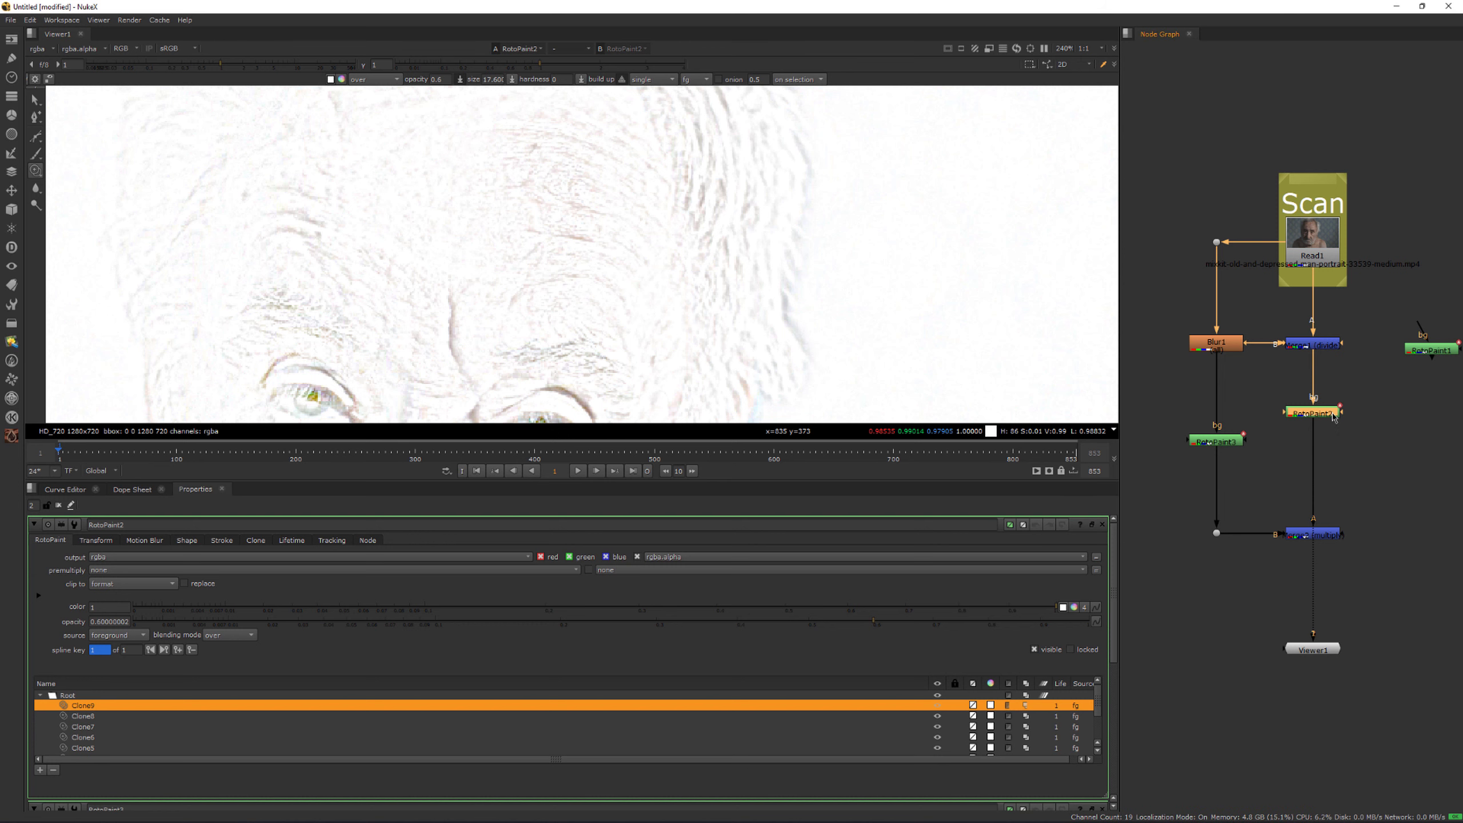
{"action": "scroll", "coordinate": [58, 674], "scroll_direction": "down", "scroll_amount": 2}
{"action": "scroll", "coordinate": [60, 638], "scroll_direction": "up", "scroll_amount": 2}
{"action": "left_click", "coordinate": [38, 596]}
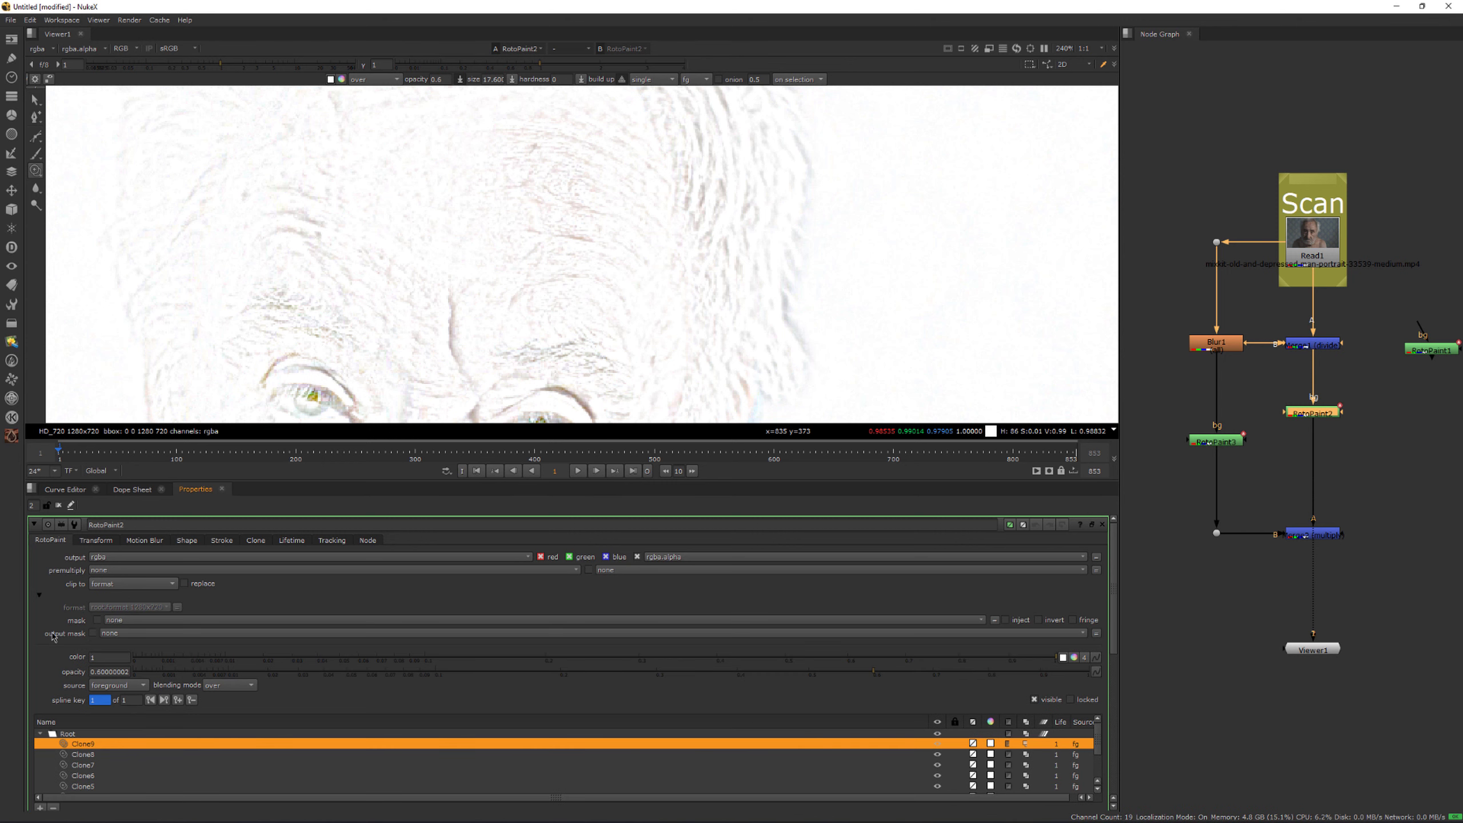
{"action": "left_click", "coordinate": [128, 633]}
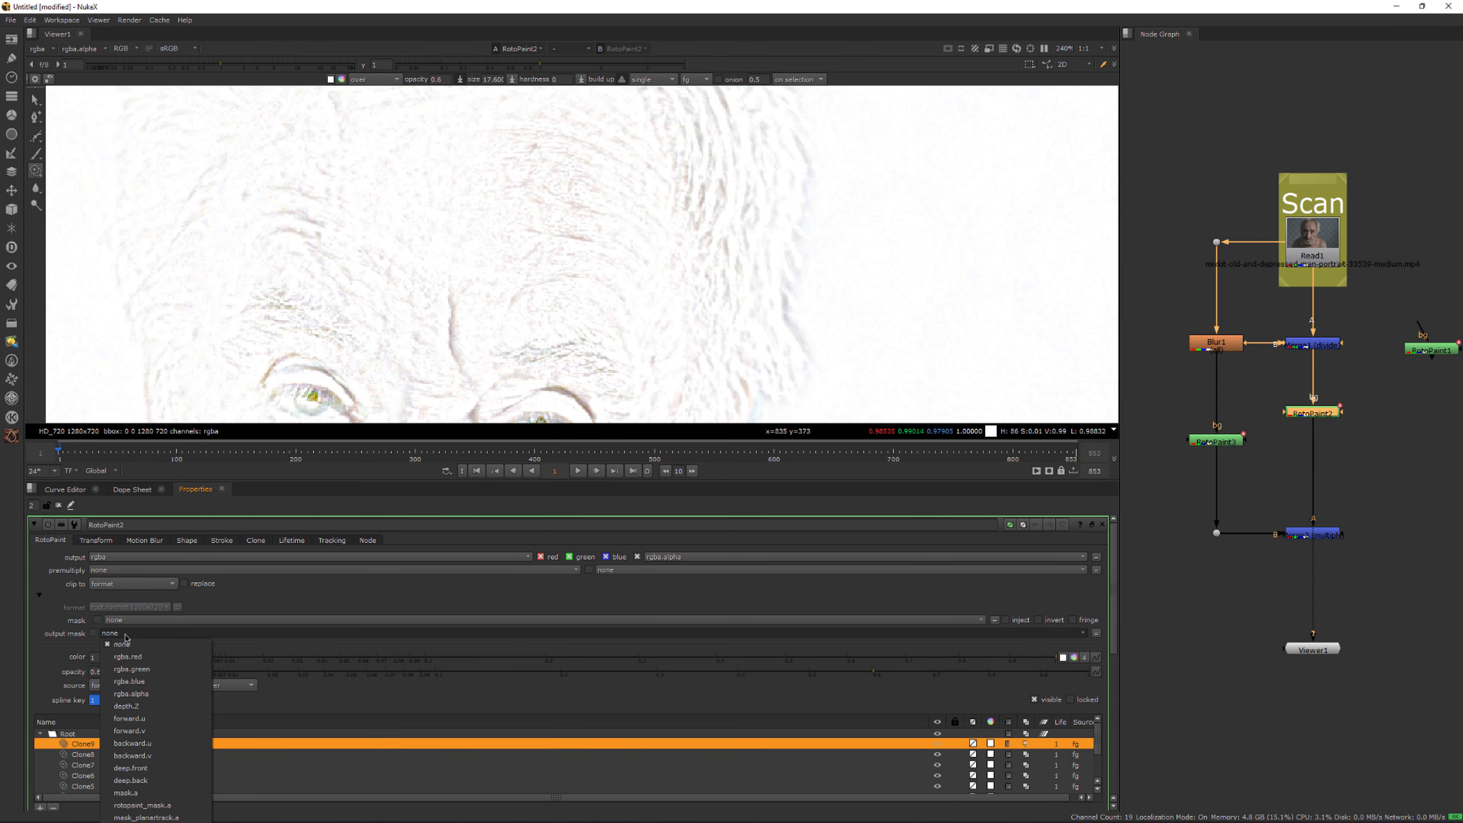
{"action": "left_click", "coordinate": [137, 694]}
{"action": "left_click_drag", "start_coordinate": [1345, 451], "coordinate": [1326, 419]}
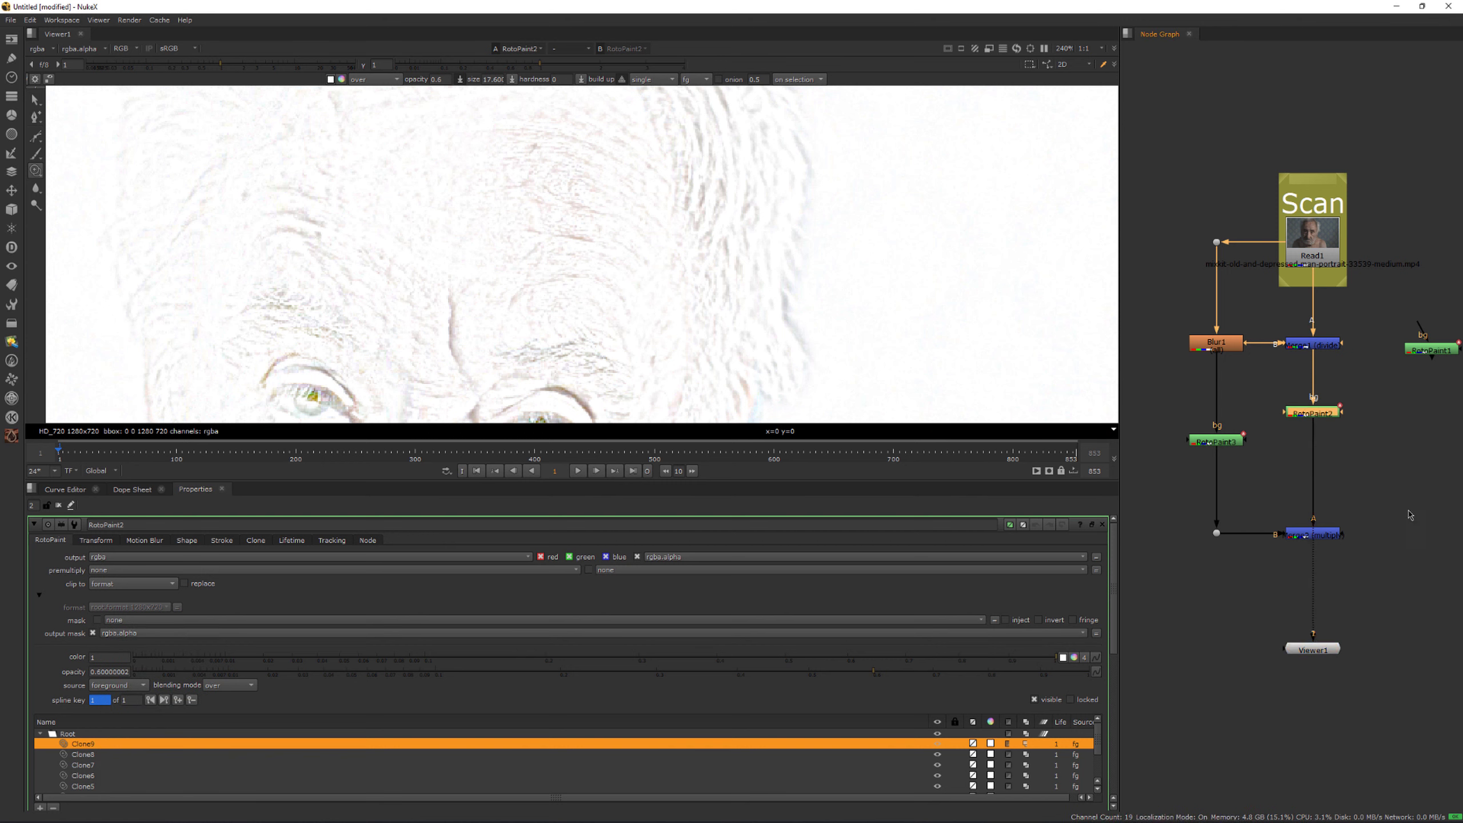
{"action": "key", "text": "Tab"}
{"action": "type", "text": "precomp"}
{"action": "key", "text": "Return"}
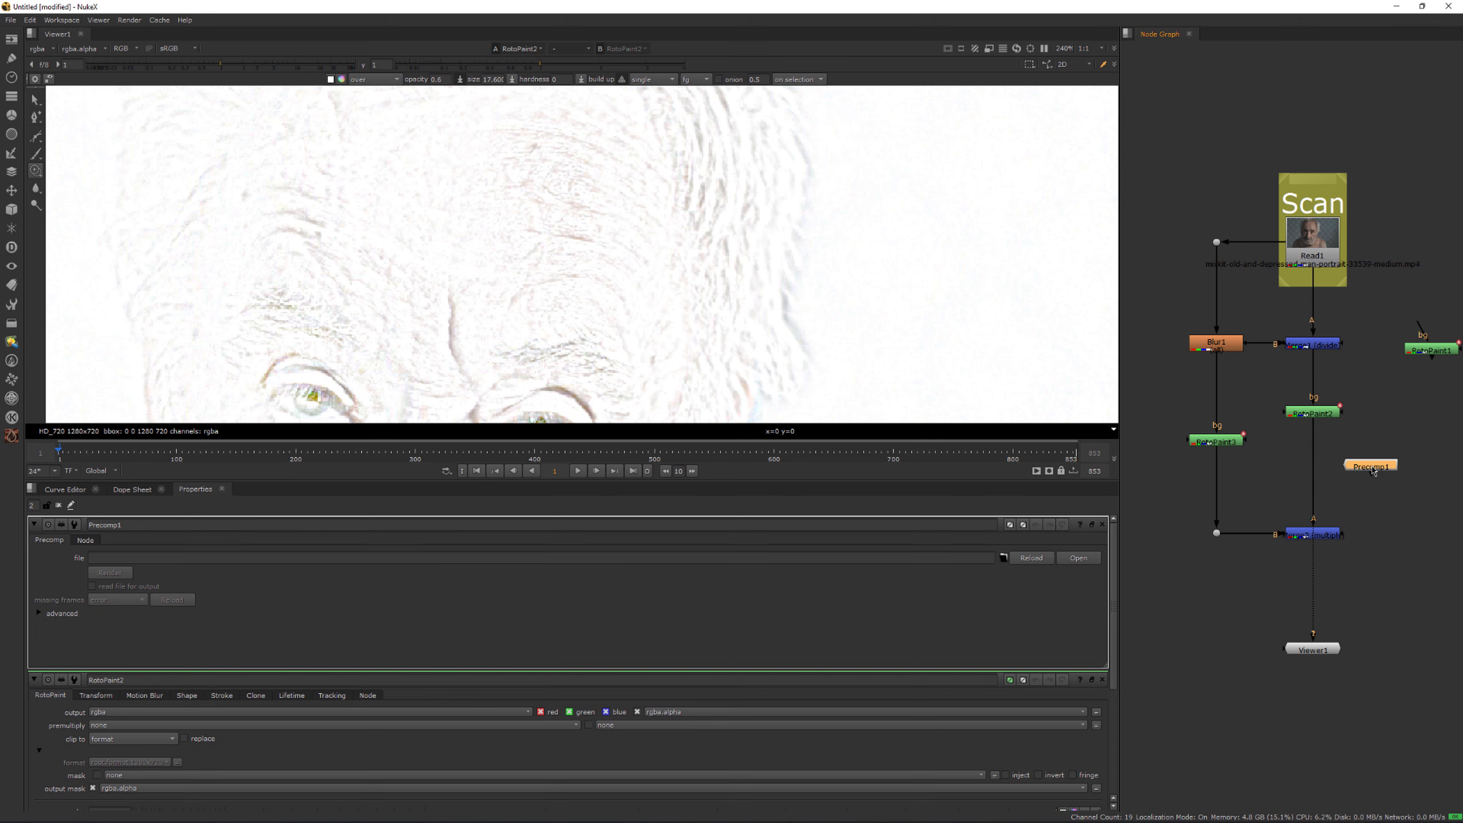
{"action": "key", "text": "Delete"}
Step: Create a Premult node and insert it between RotoPaint2 and the merge below it
{"action": "key", "text": "Tab"}
{"action": "type", "text": "pre"}
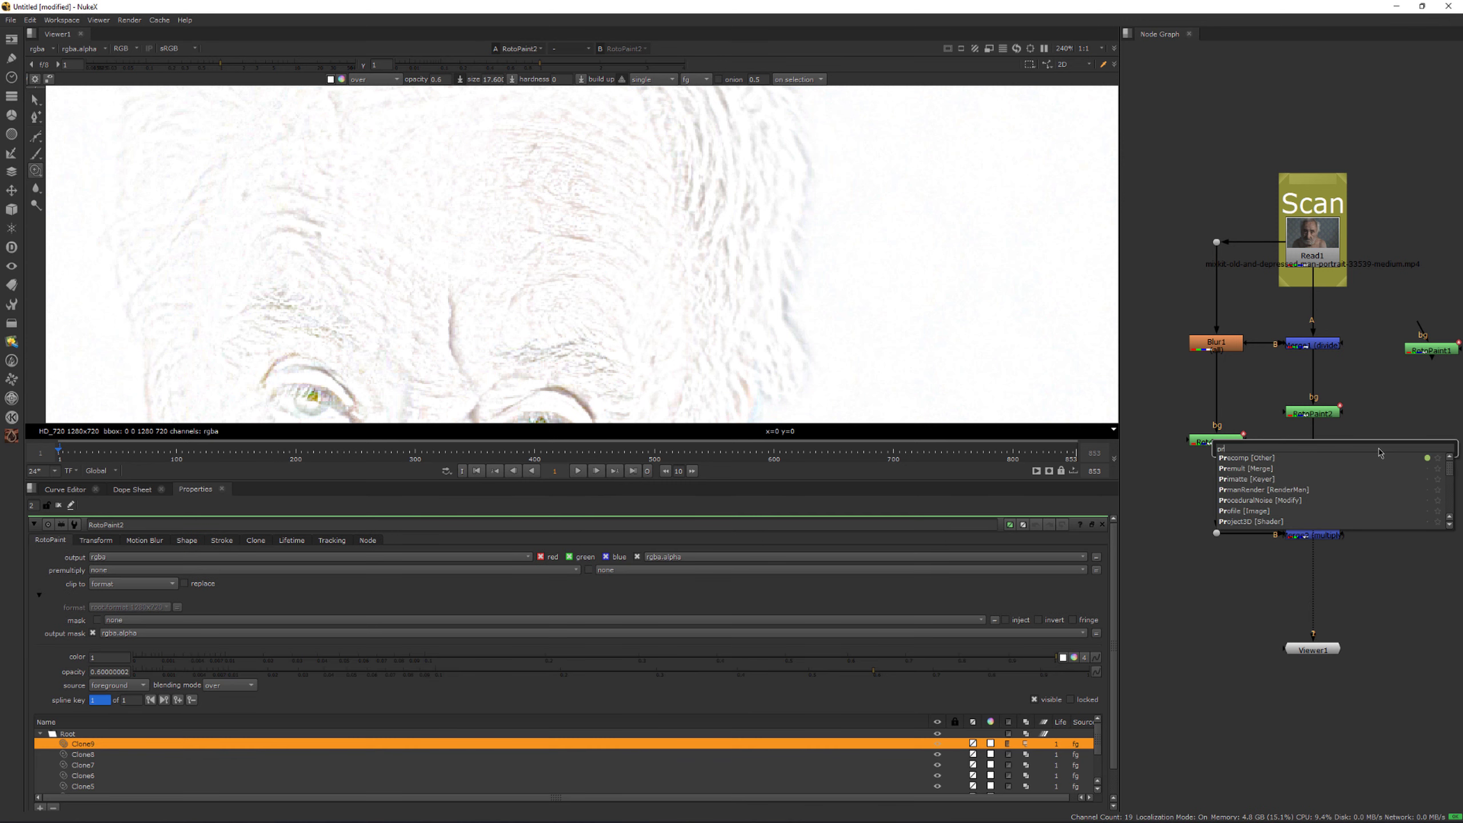
{"action": "key", "text": "Down"}
{"action": "key", "text": "Return"}
{"action": "left_click_drag", "start_coordinate": [1377, 453], "coordinate": [1313, 454]}
Step: Examine the premultiplied detail strokes and their alpha channel at the Premult node
{"action": "key", "text": "a"}
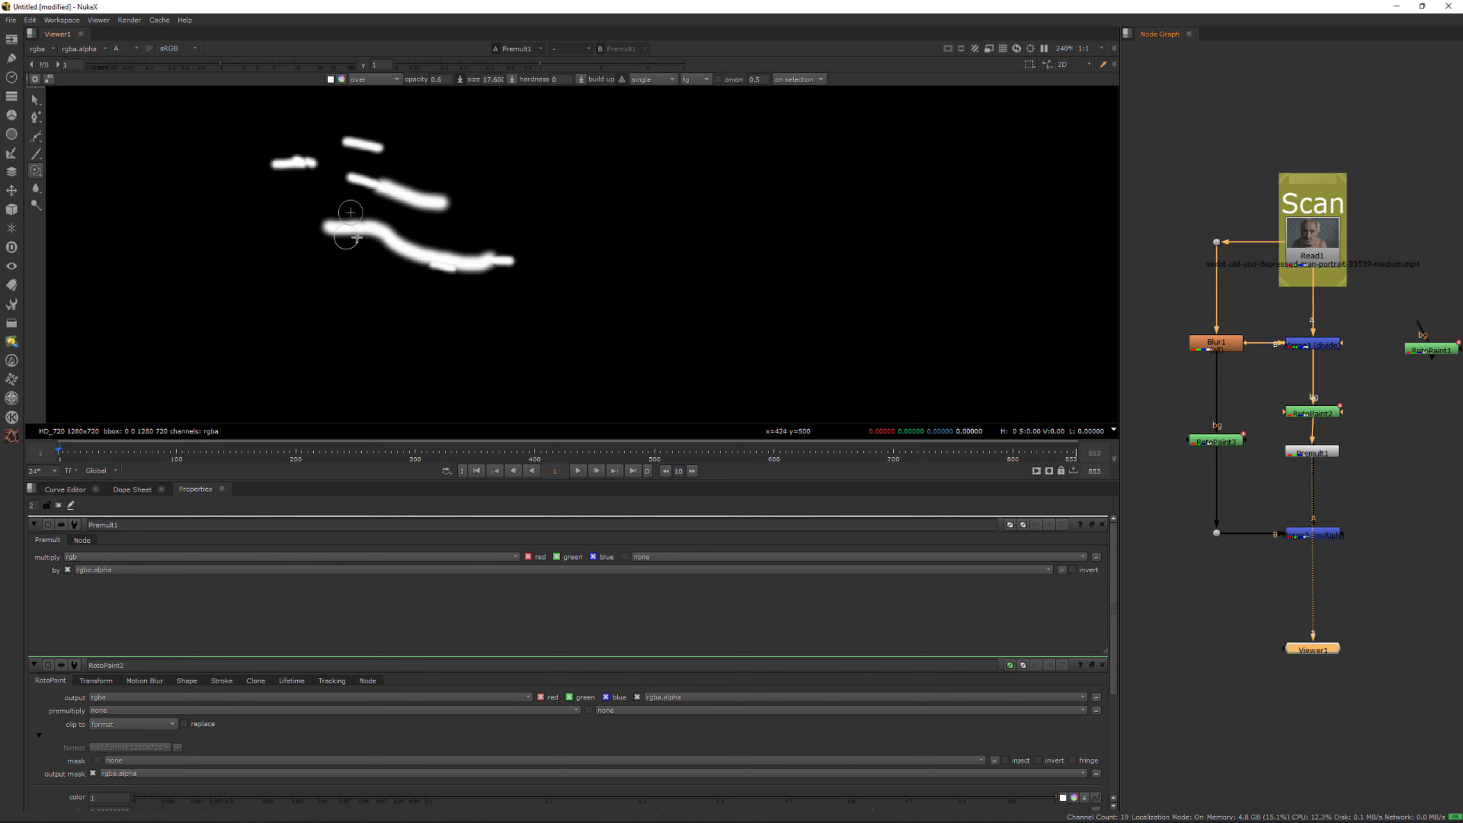
{"action": "scroll", "coordinate": [365, 233], "scroll_direction": "up", "scroll_amount": 2}
{"action": "key", "text": "f"}
{"action": "scroll", "coordinate": [559, 160], "scroll_direction": "up", "scroll_amount": 4}
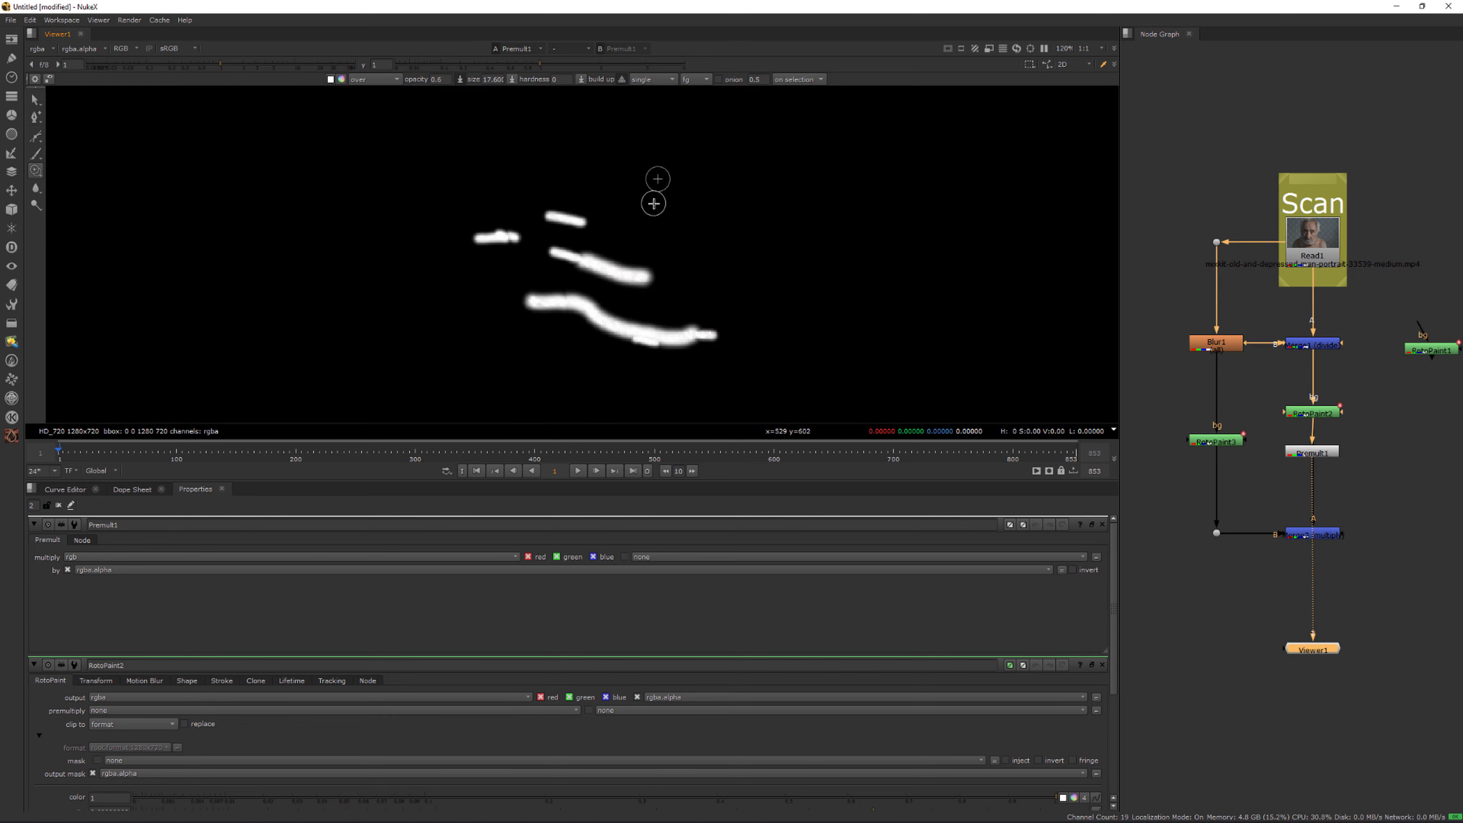
{"action": "middle_click_drag", "start_coordinate": [592, 244], "coordinate": [525, 221]}
{"action": "key", "text": "a"}
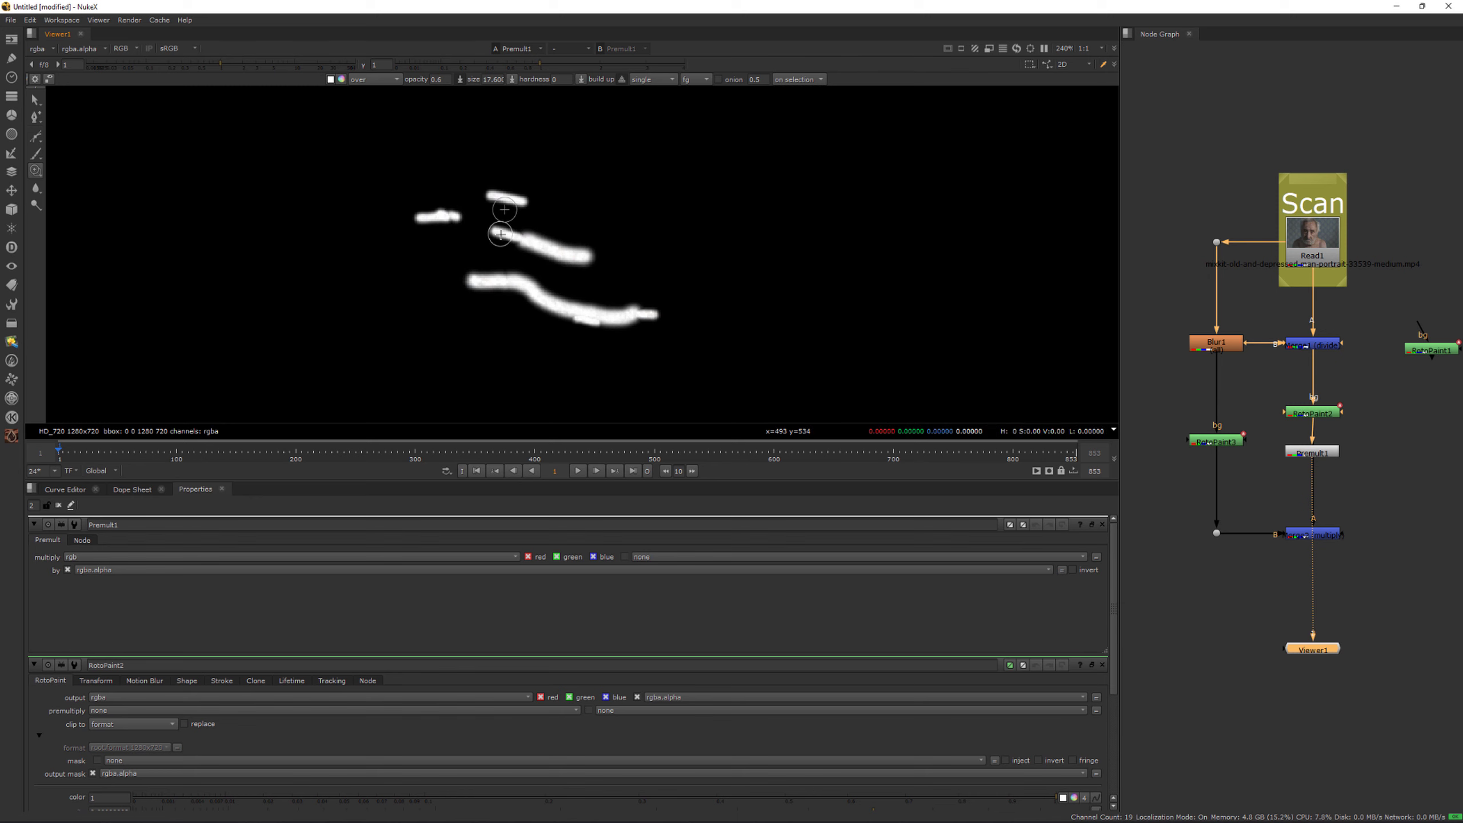
{"action": "key", "text": "a"}
{"action": "left_click_drag", "start_coordinate": [1399, 439], "coordinate": [1266, 480]}
{"action": "key", "text": "Delete"}
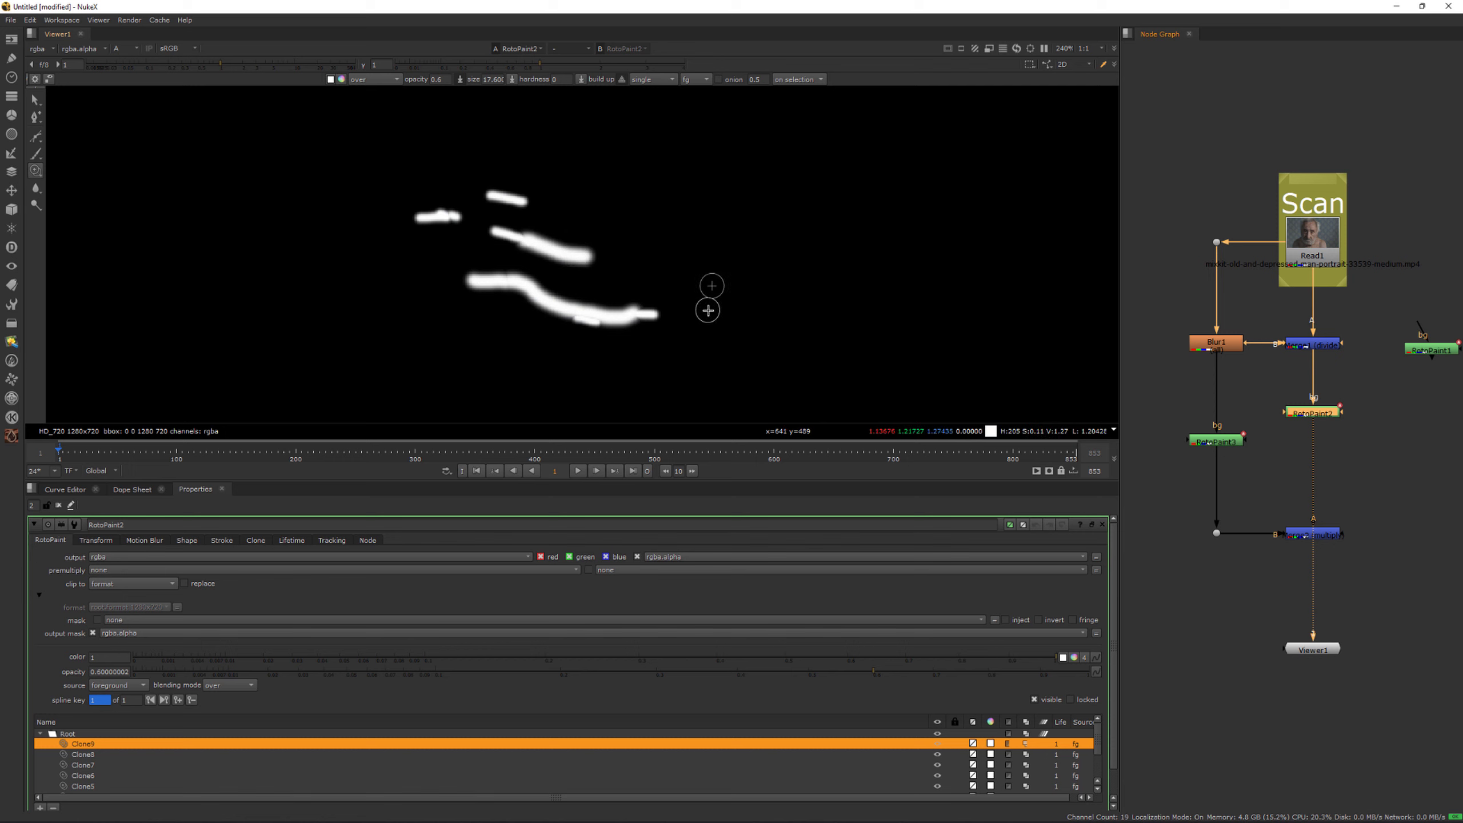
{"action": "key", "text": "ctrl+z"}
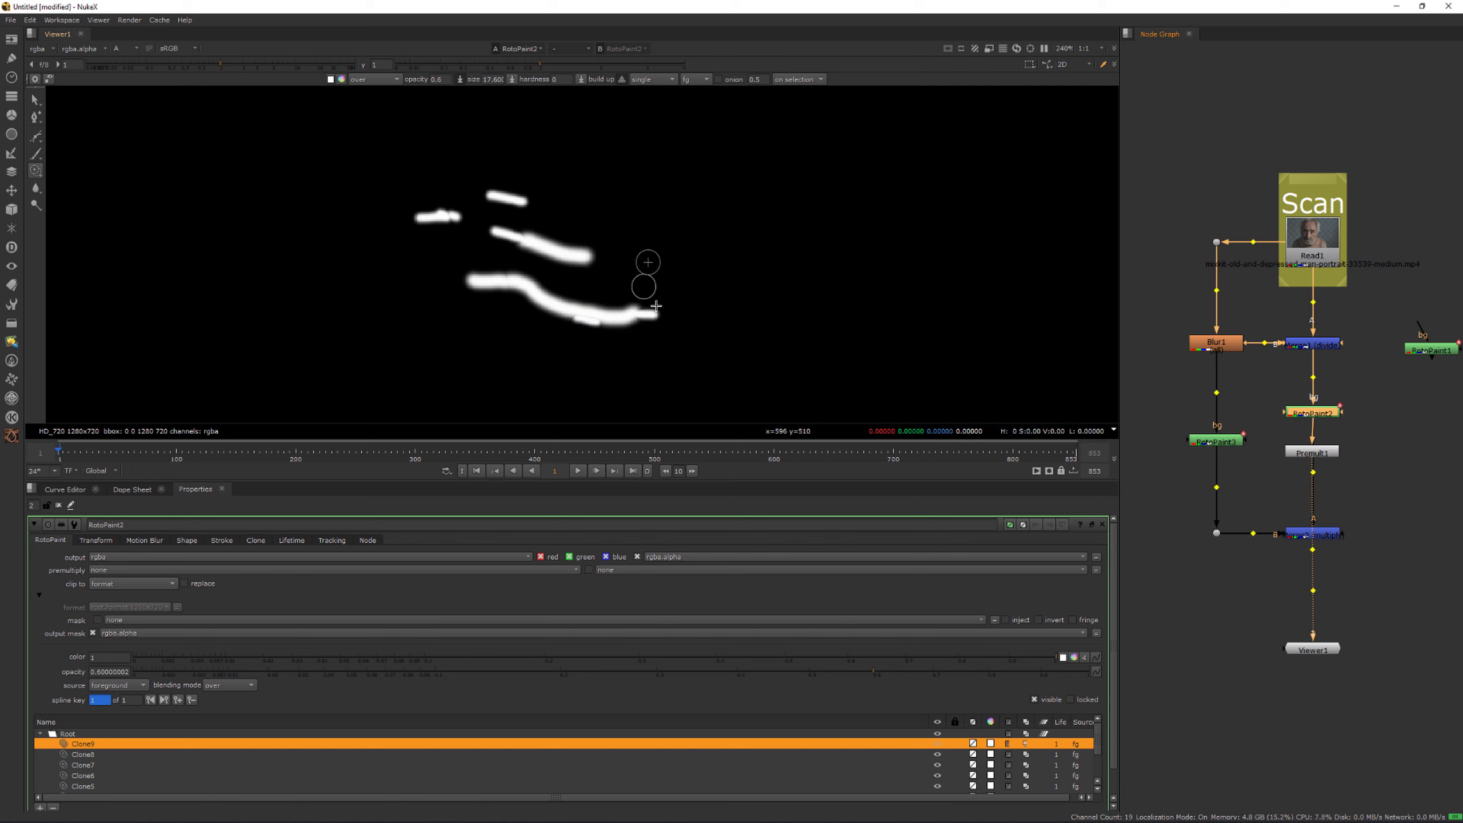
Step: Undo the Premult node's insertion, detaching it from the RotoPaint2 branch
{"action": "double_click", "coordinate": [1322, 457]}
{"action": "left_click_drag", "start_coordinate": [1346, 477], "coordinate": [1267, 507]}
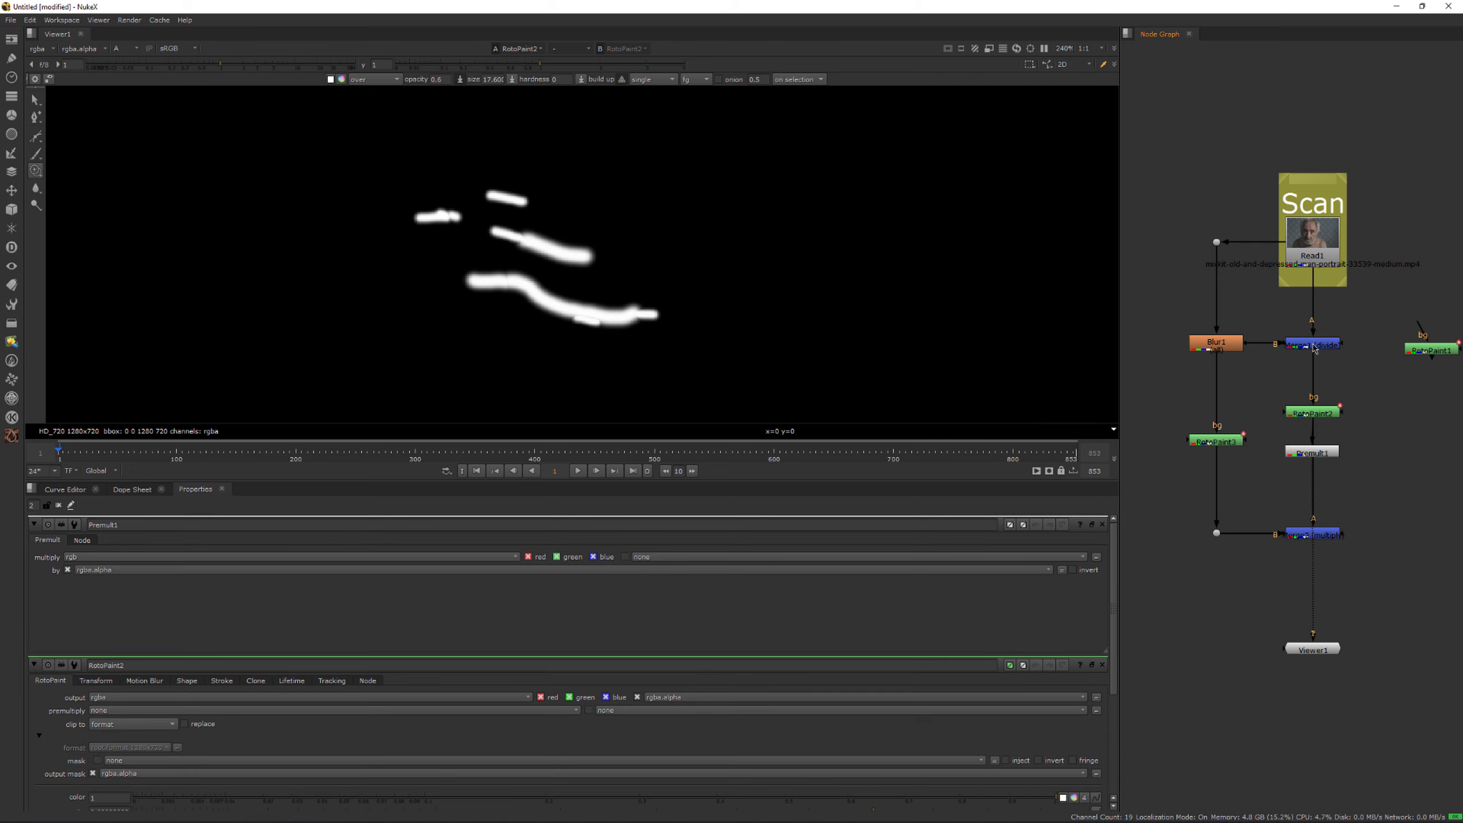
{"action": "left_click_drag", "start_coordinate": [1410, 195], "coordinate": [1263, 277]}
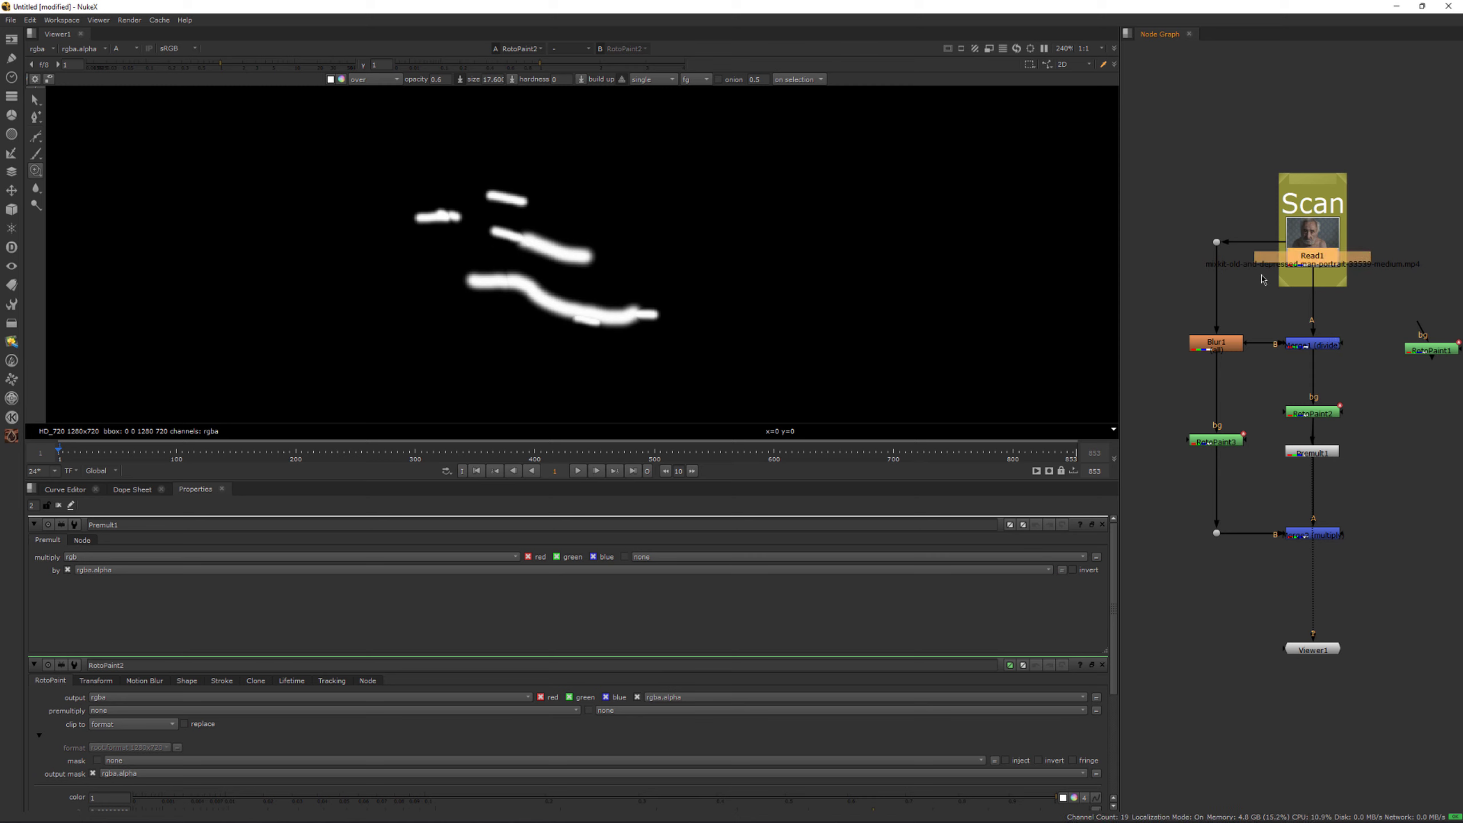
{"action": "key", "text": "ctrl+z"}
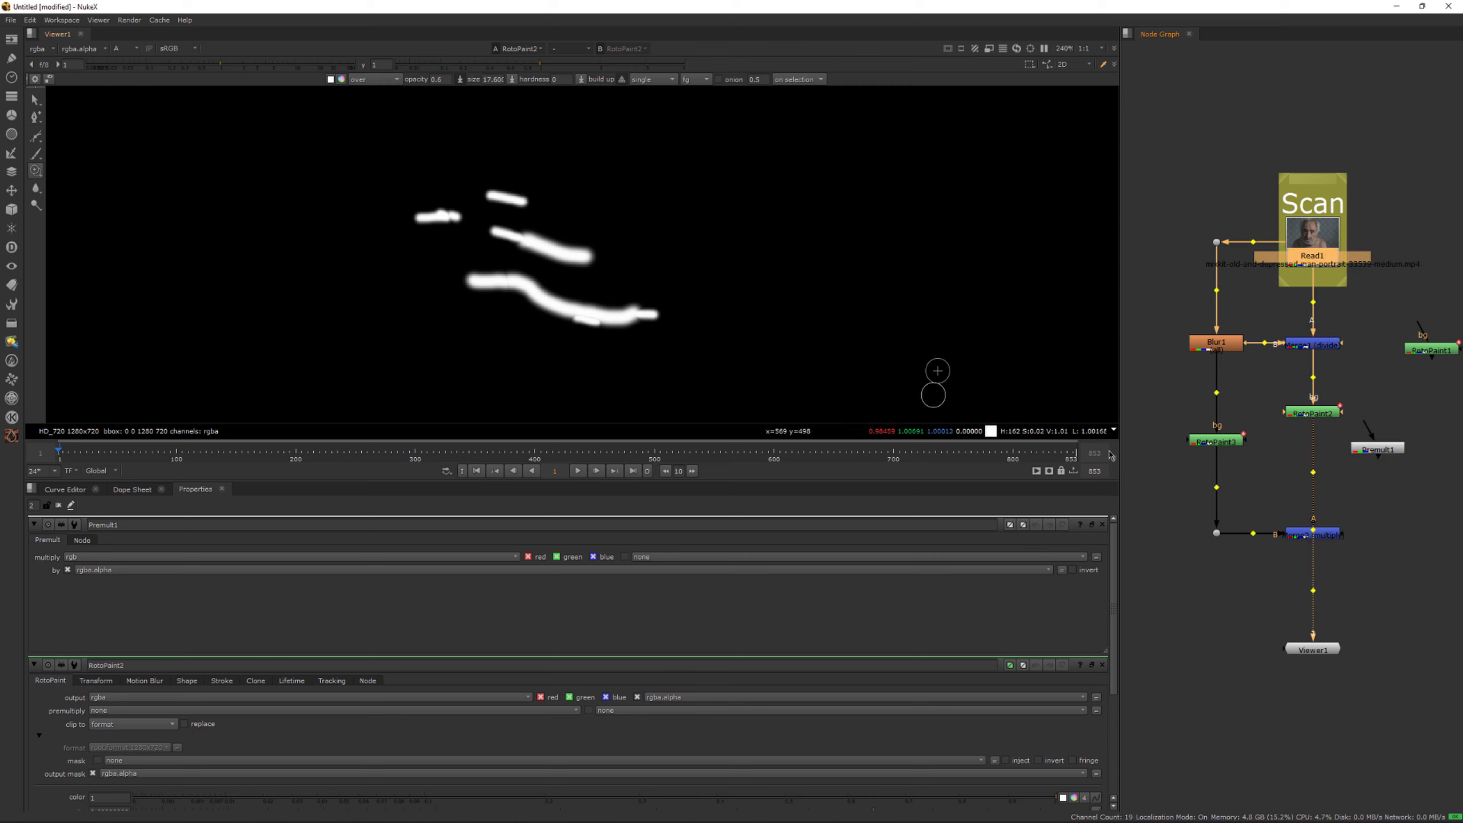
Step: View RotoPaint3 and set its output mask to rgba.alpha
{"action": "double_click", "coordinate": [1216, 442]}
{"action": "key", "text": "2"}
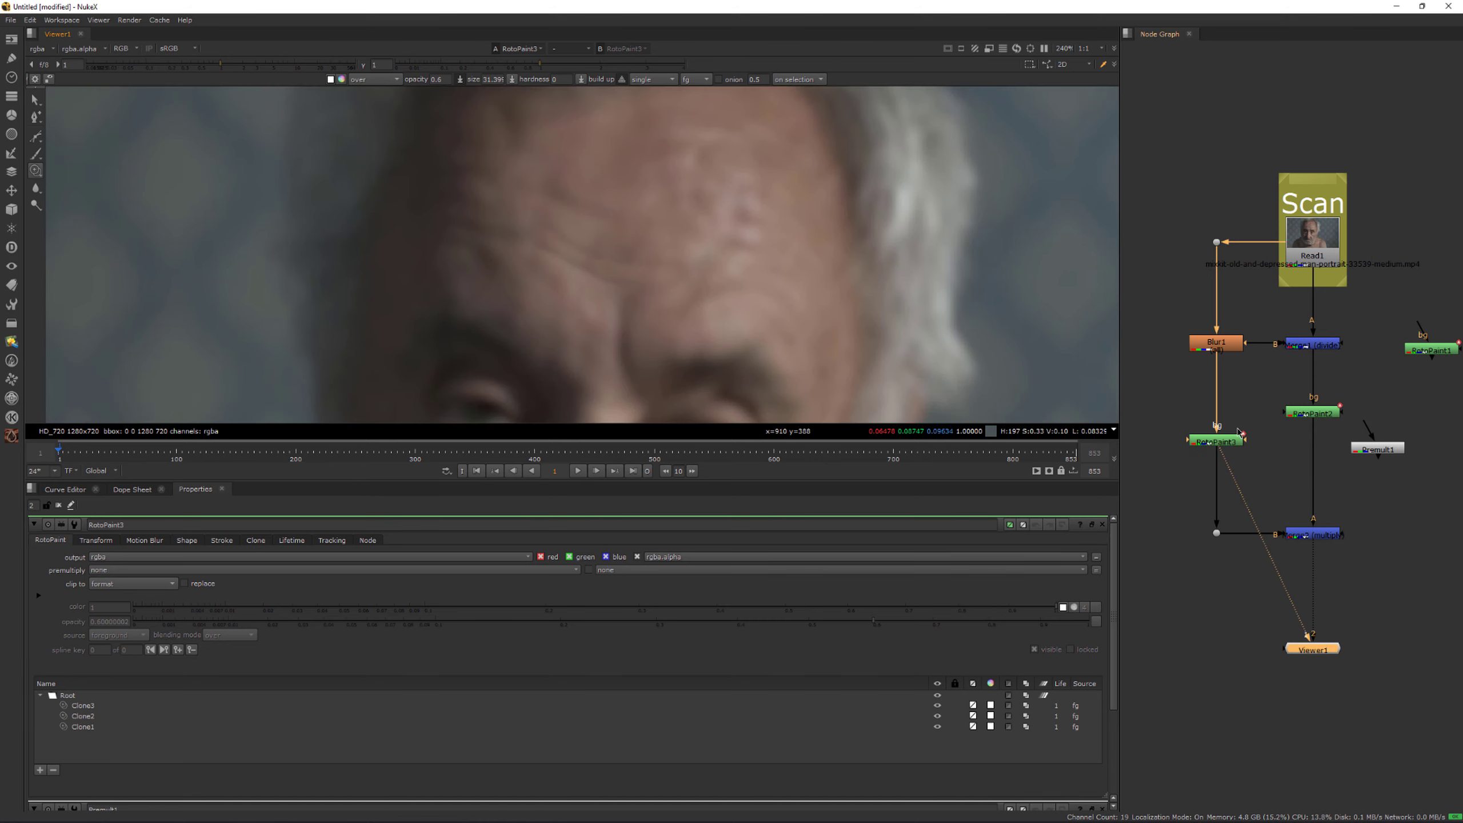
{"action": "left_click", "coordinate": [38, 595]}
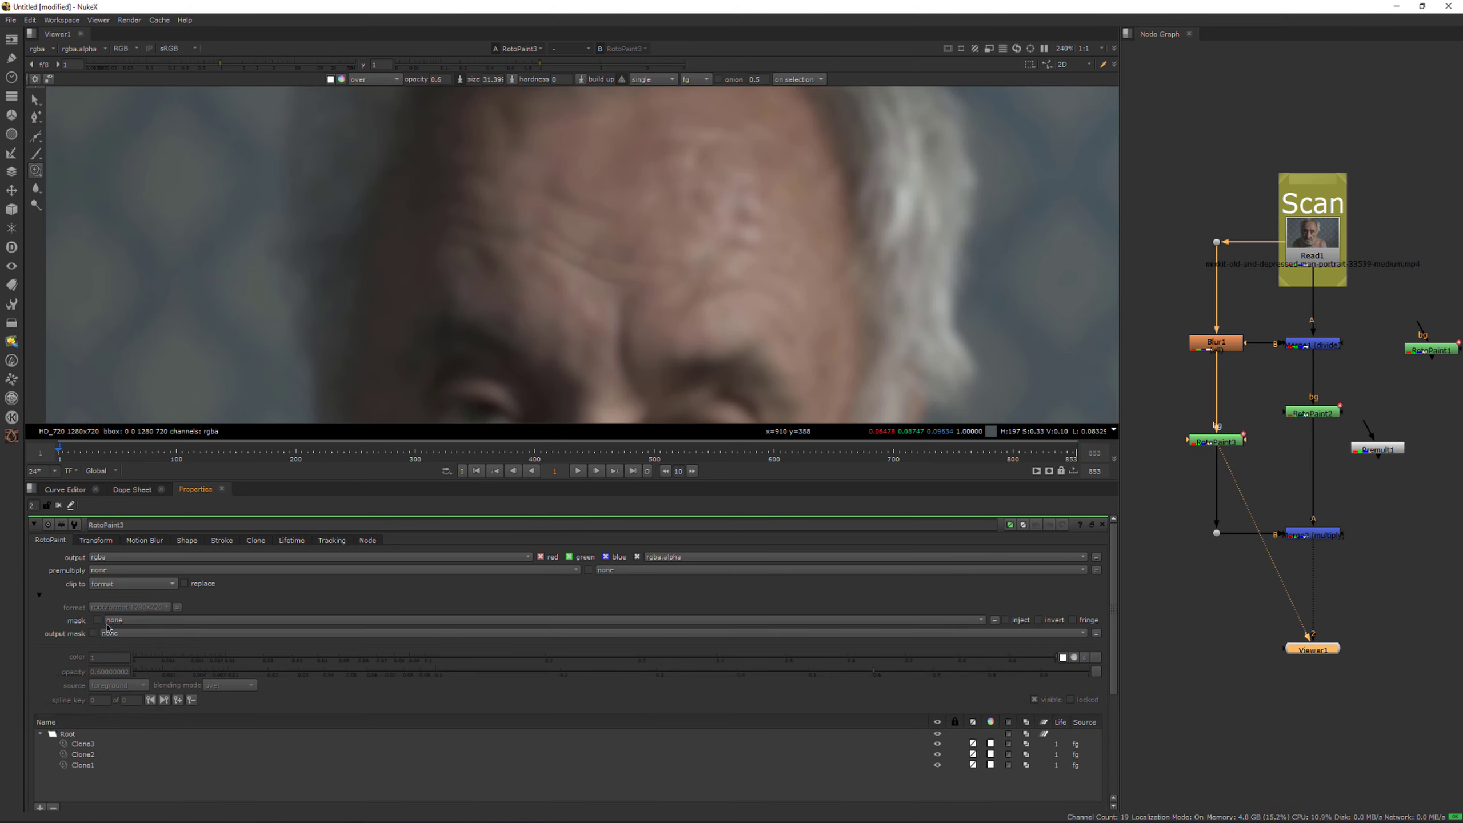
{"action": "left_click", "coordinate": [107, 634]}
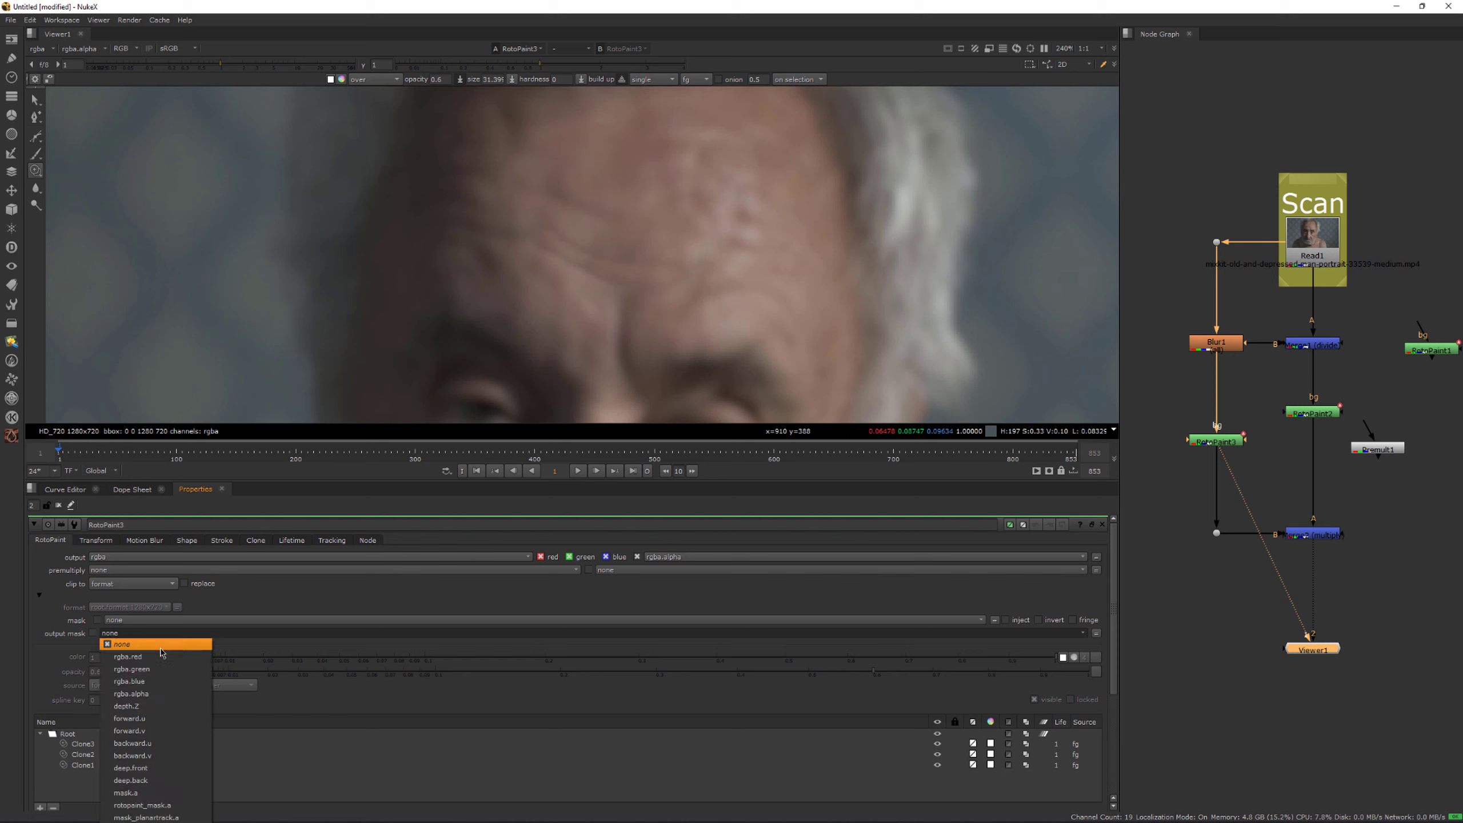
{"action": "left_click", "coordinate": [148, 695]}
Step: Insert the Premult1 node directly below RotoPaint3 on the blurred branch and view its output
{"action": "left_click_drag", "start_coordinate": [1377, 450], "coordinate": [1167, 479]}
{"action": "left_click", "coordinate": [1197, 441]}
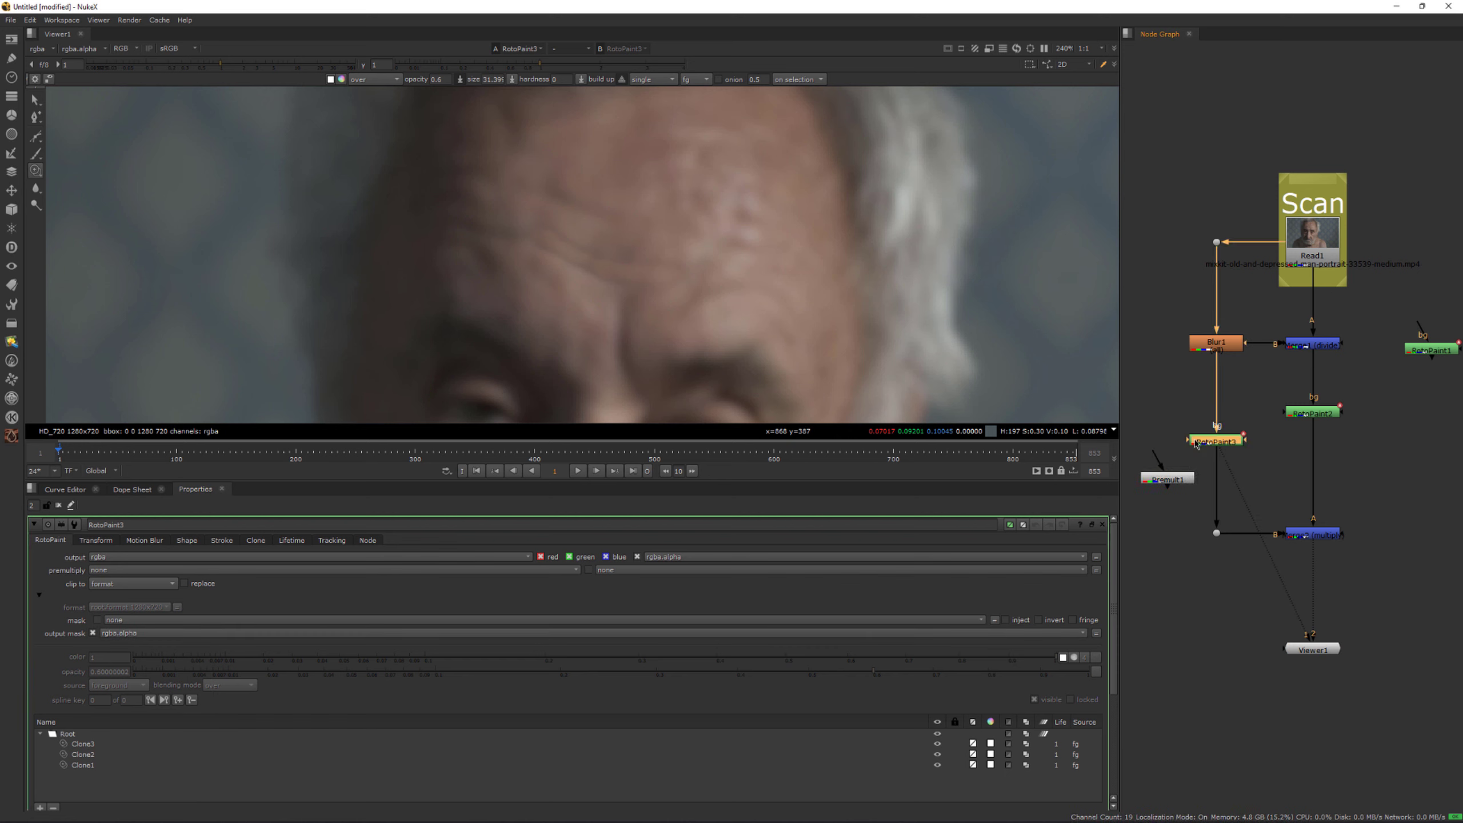
{"action": "left_click", "coordinate": [116, 569]}
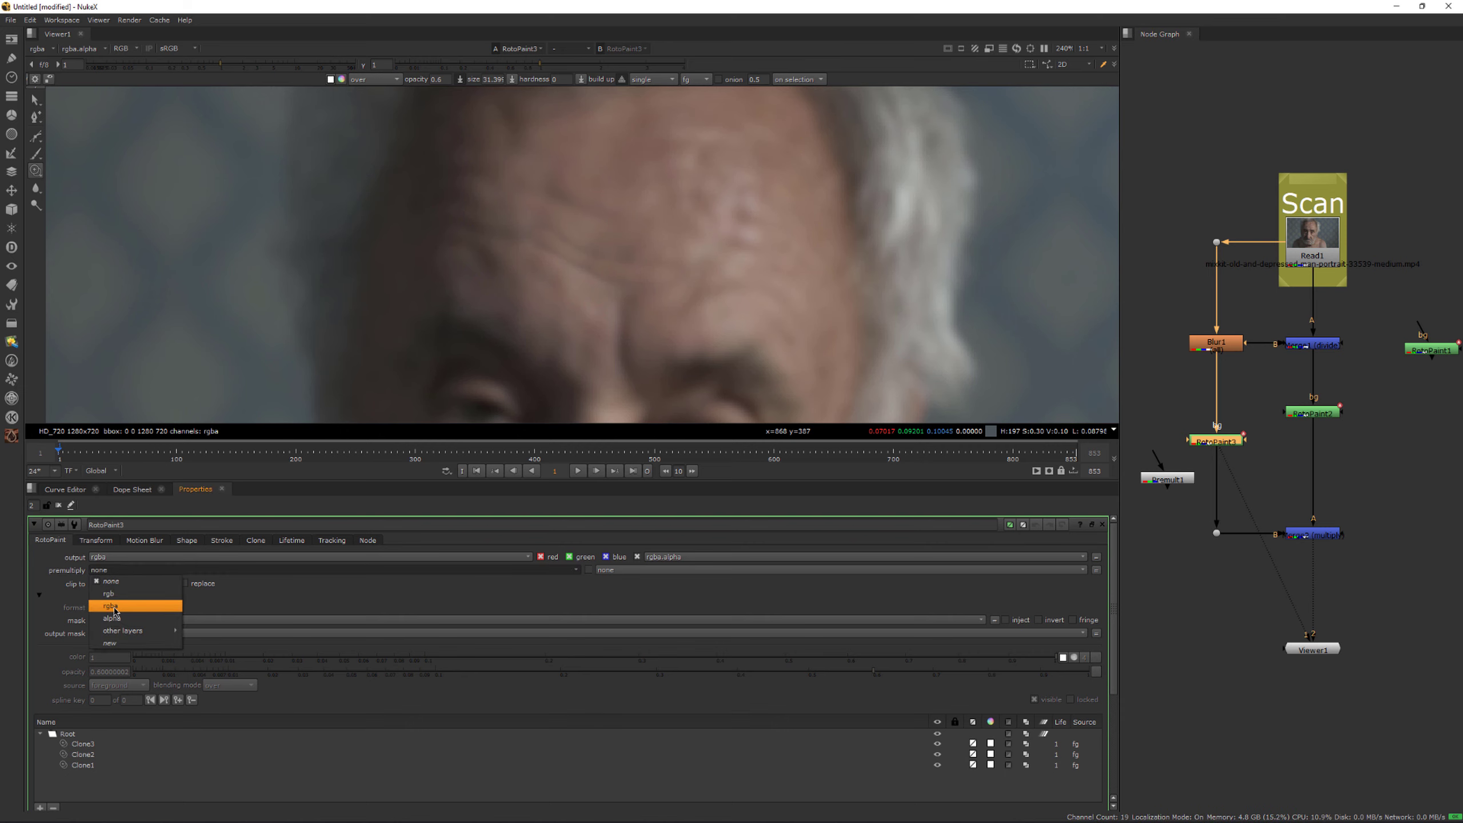
{"action": "left_click", "coordinate": [343, 606]}
{"action": "left_click_drag", "start_coordinate": [1184, 481], "coordinate": [1229, 482]}
{"action": "key", "text": "1"}
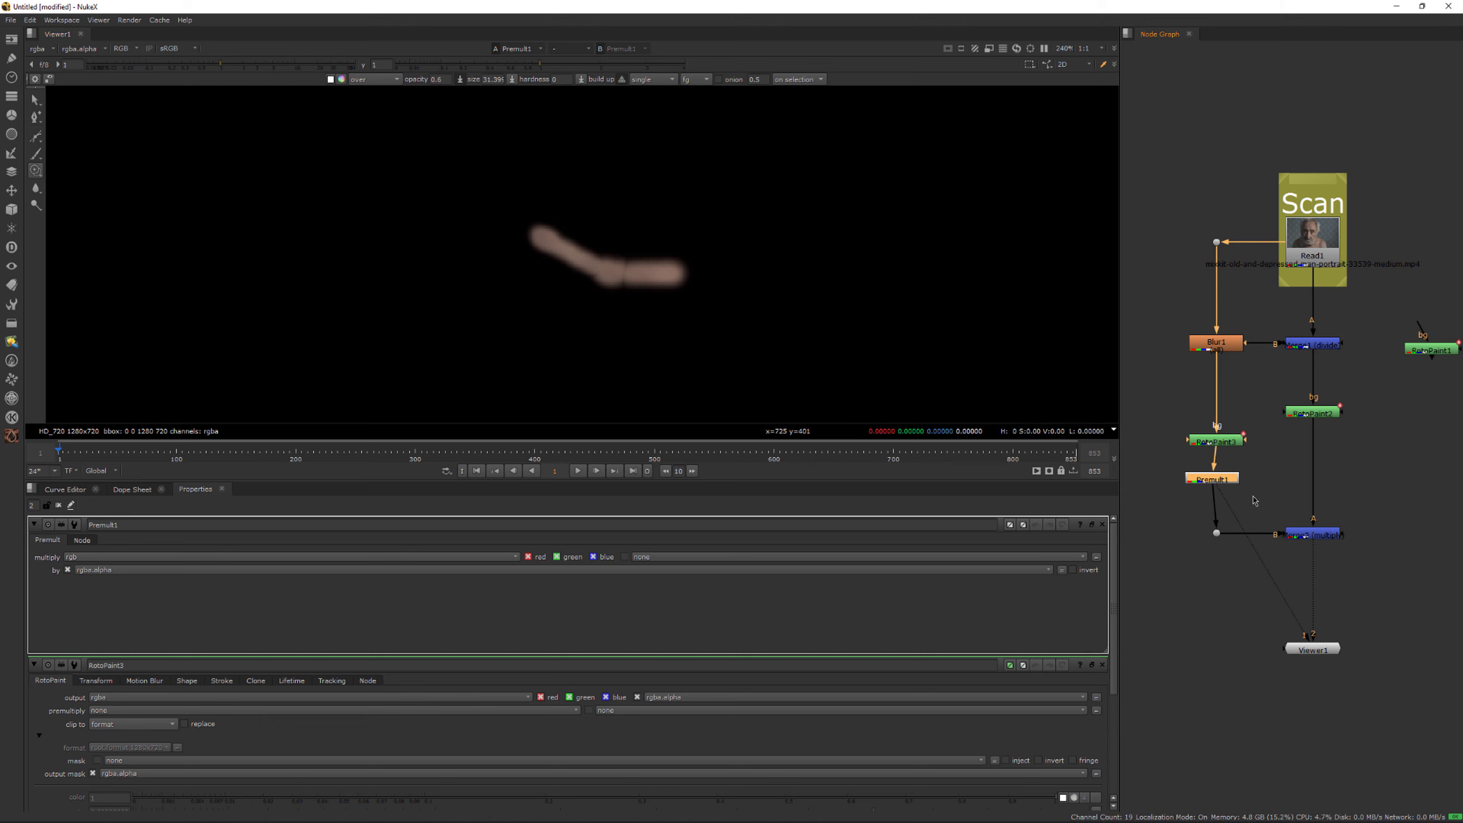
Step: Paste a copy of the Premult node, insert it below RotoPaint2, and inspect its isolated detail strokes
{"action": "left_click", "coordinate": [1299, 485]}
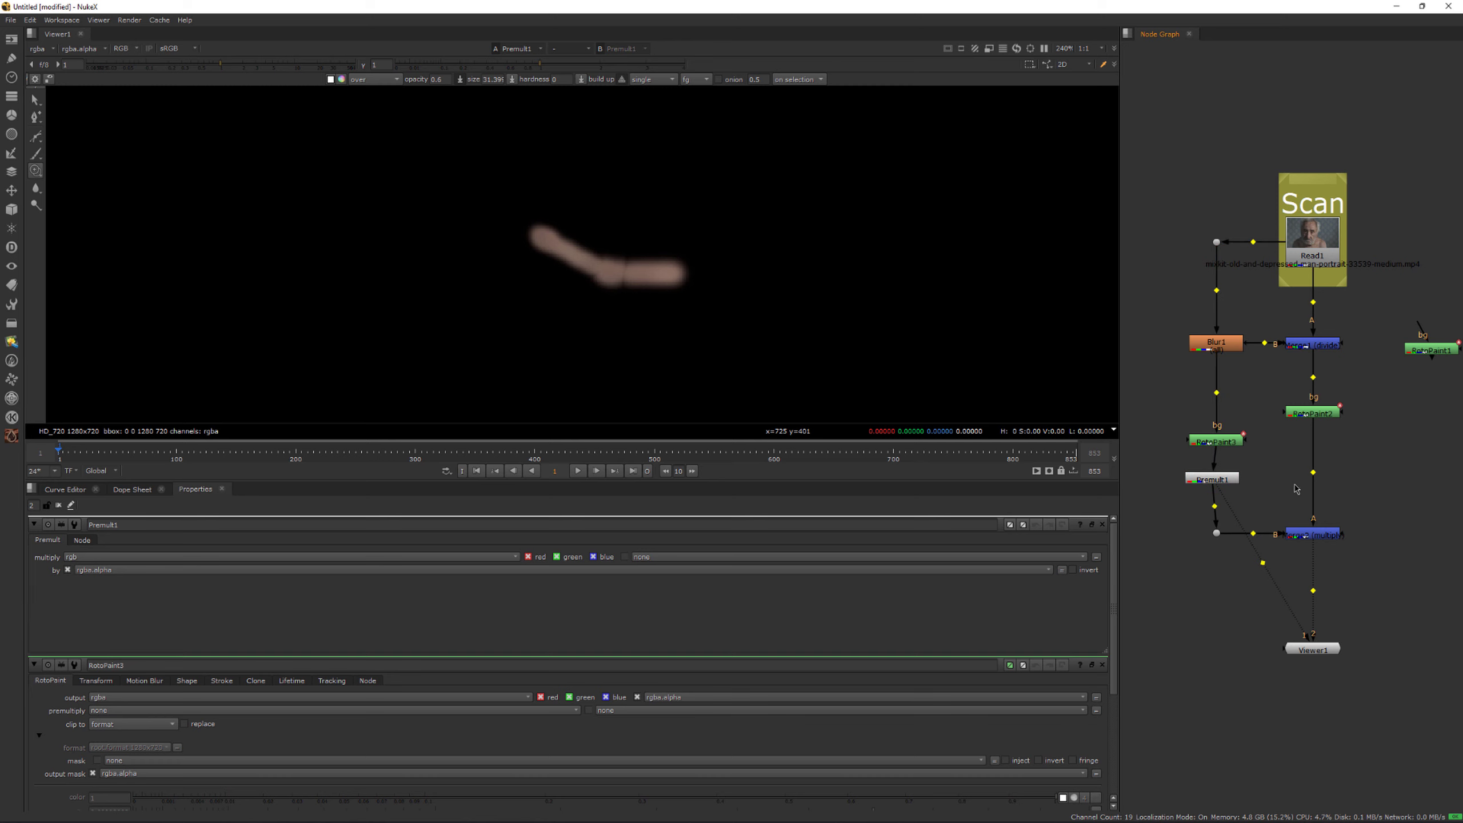
{"action": "key", "text": "ctrl+v"}
{"action": "left_click_drag", "start_coordinate": [1300, 485], "coordinate": [1313, 478]}
{"action": "double_click", "coordinate": [1312, 478]}
{"action": "key", "text": "1"}
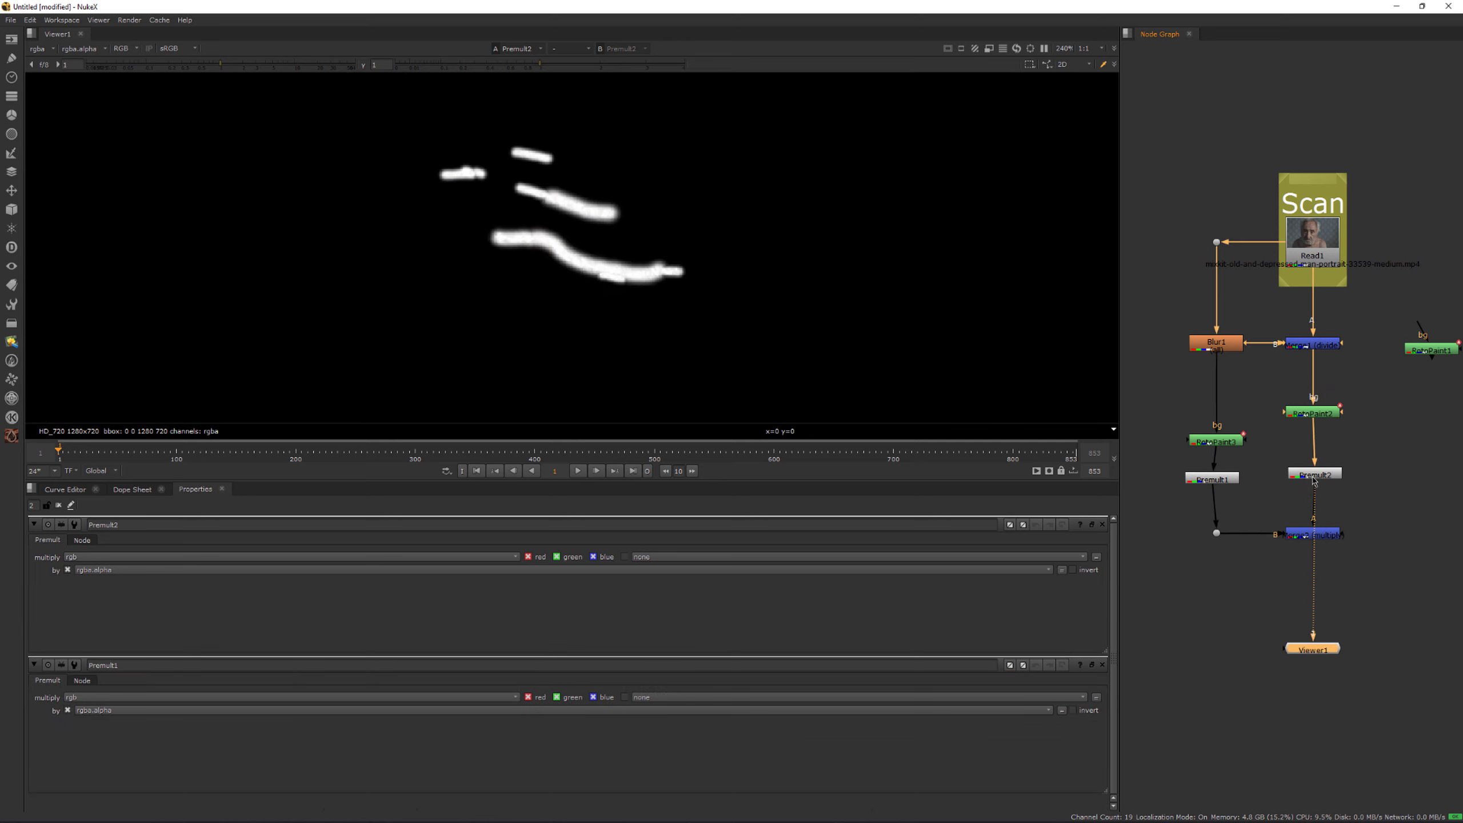
{"action": "scroll", "coordinate": [539, 238], "scroll_direction": "up", "scroll_amount": 5}
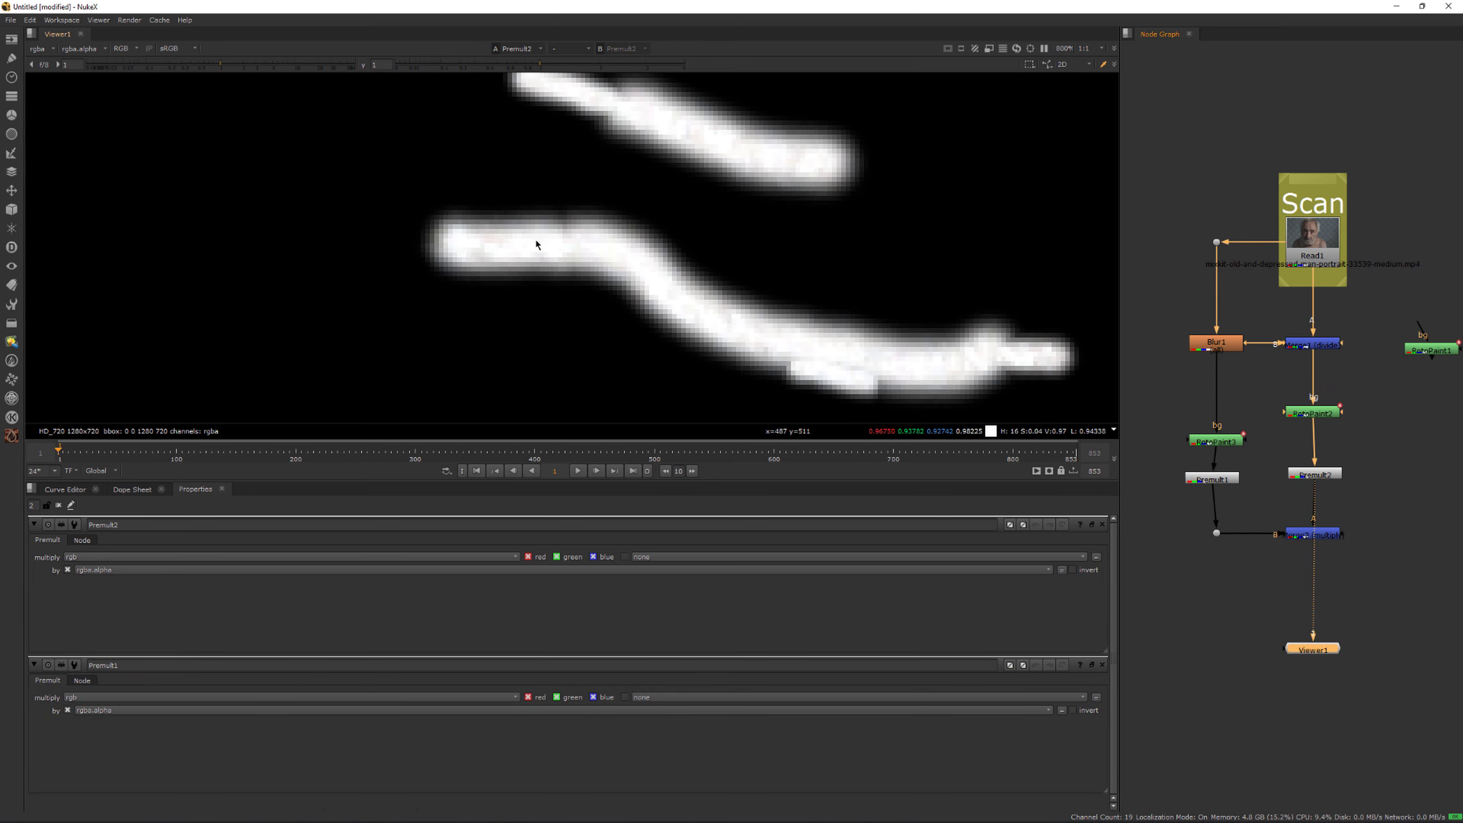
{"action": "scroll", "coordinate": [689, 315], "scroll_direction": "down", "scroll_amount": 4}
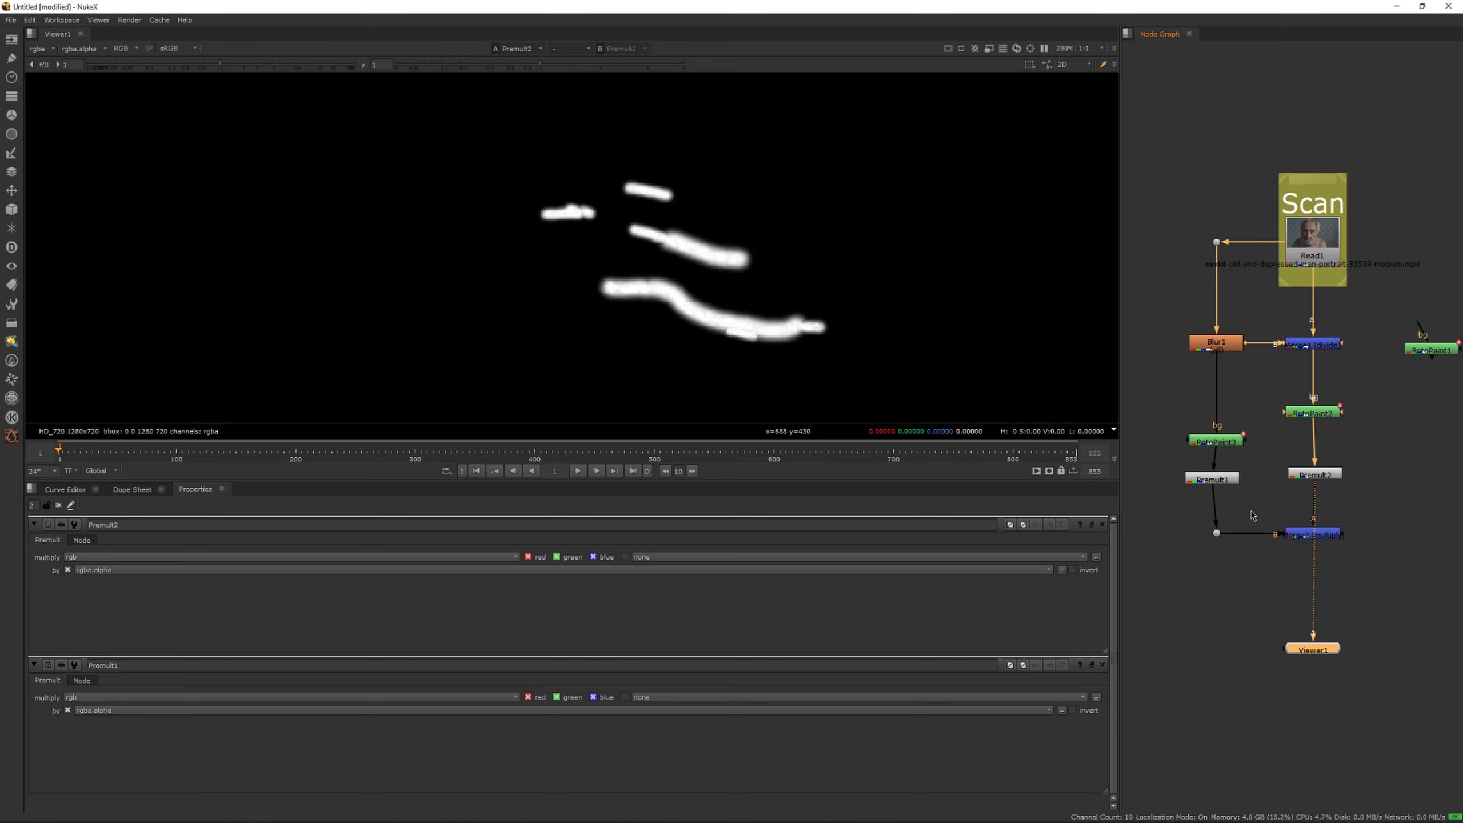
Step: Align the elbow dot beneath Premult1 and view the merge that recombines both premultiplied branches
{"action": "left_click_drag", "start_coordinate": [1221, 536], "coordinate": [1216, 536]}
{"action": "left_click", "coordinate": [1313, 535]}
{"action": "key", "text": "1"}
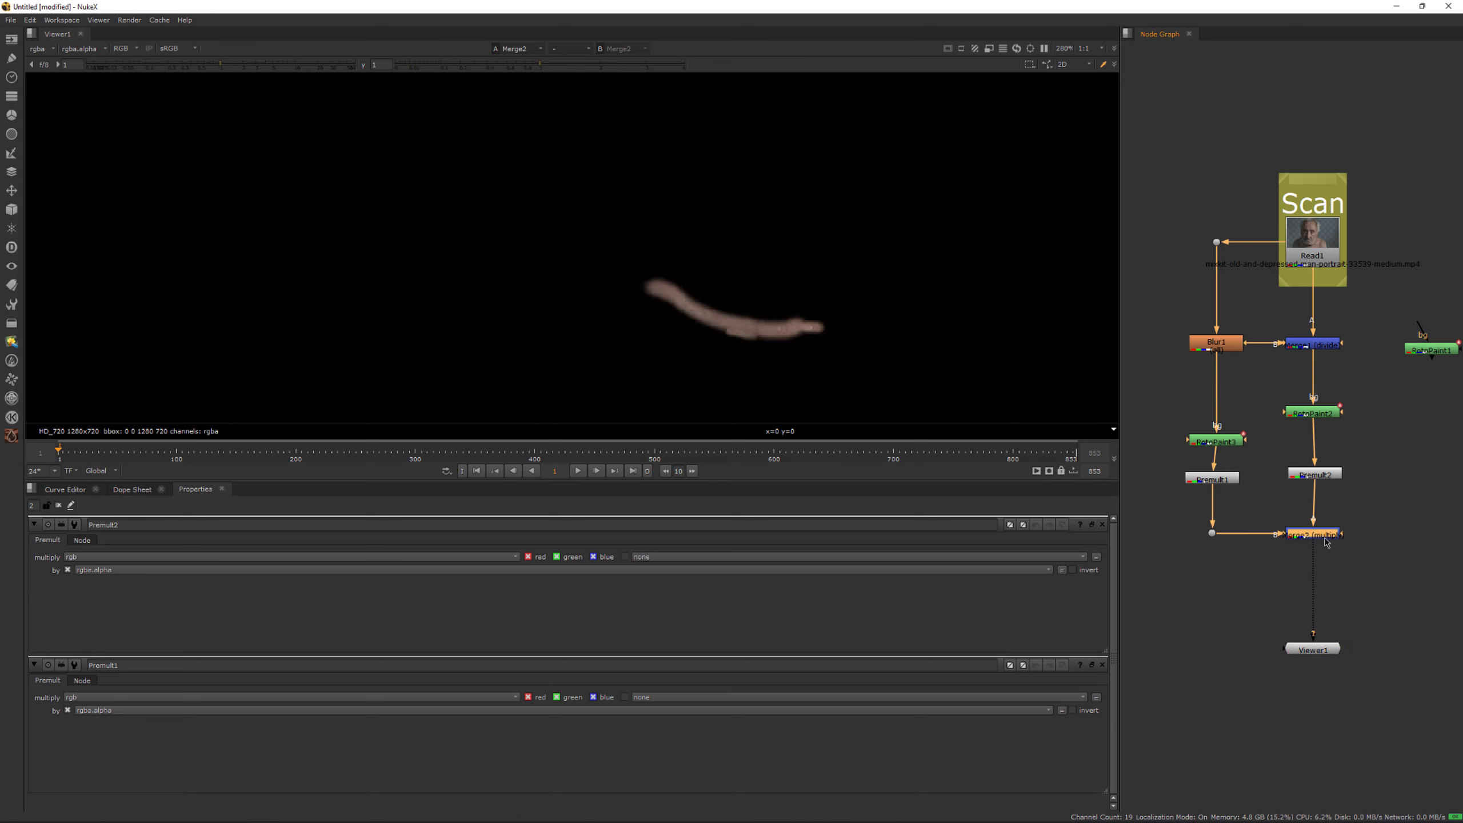
Step: Inspect the merged painted patch up close, comparing its colour with its alpha channel
{"action": "key", "text": "f"}
{"action": "key", "text": "a"}
{"action": "scroll", "coordinate": [504, 178], "scroll_direction": "up", "scroll_amount": 6}
{"action": "key", "text": "a"}
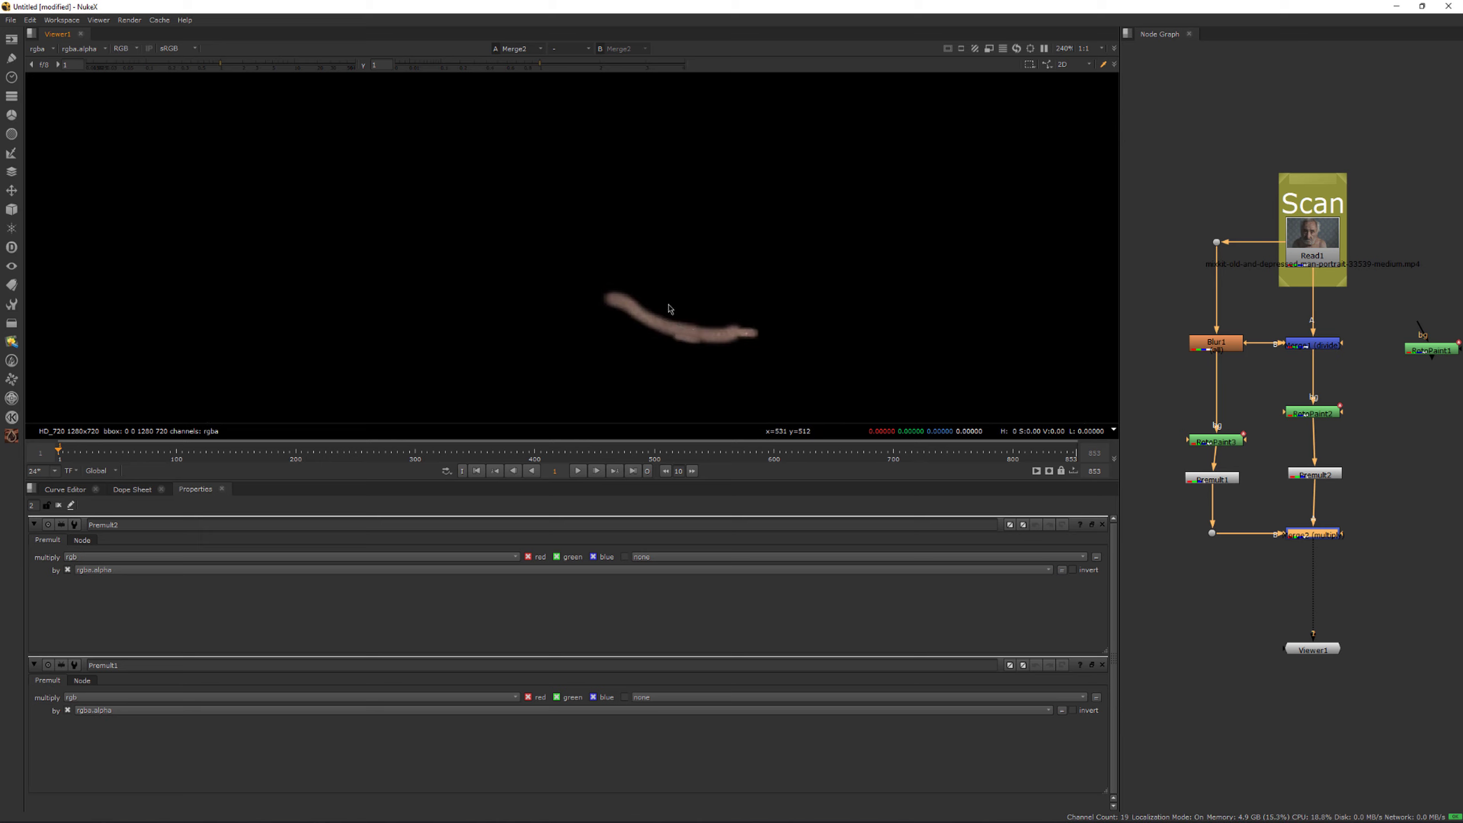
{"action": "key", "text": "a"}
{"action": "key", "text": "a"}
{"action": "scroll", "coordinate": [663, 323], "scroll_direction": "up", "scroll_amount": 4}
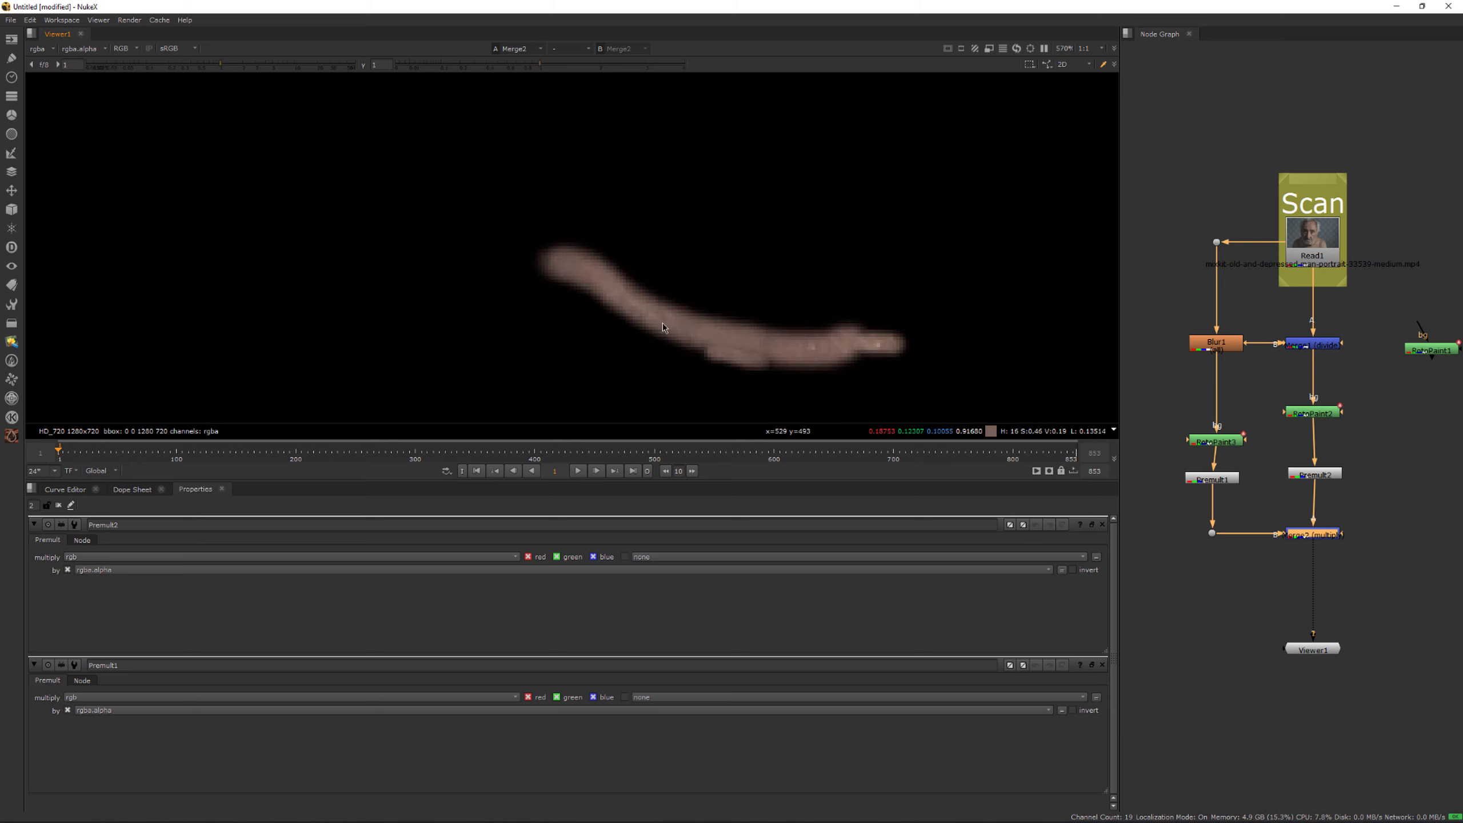
{"action": "key", "text": "a"}
{"action": "key", "text": "a"}
{"action": "scroll", "coordinate": [840, 360], "scroll_direction": "down", "scroll_amount": 3}
{"action": "scroll", "coordinate": [597, 281], "scroll_direction": "down", "scroll_amount": 2}
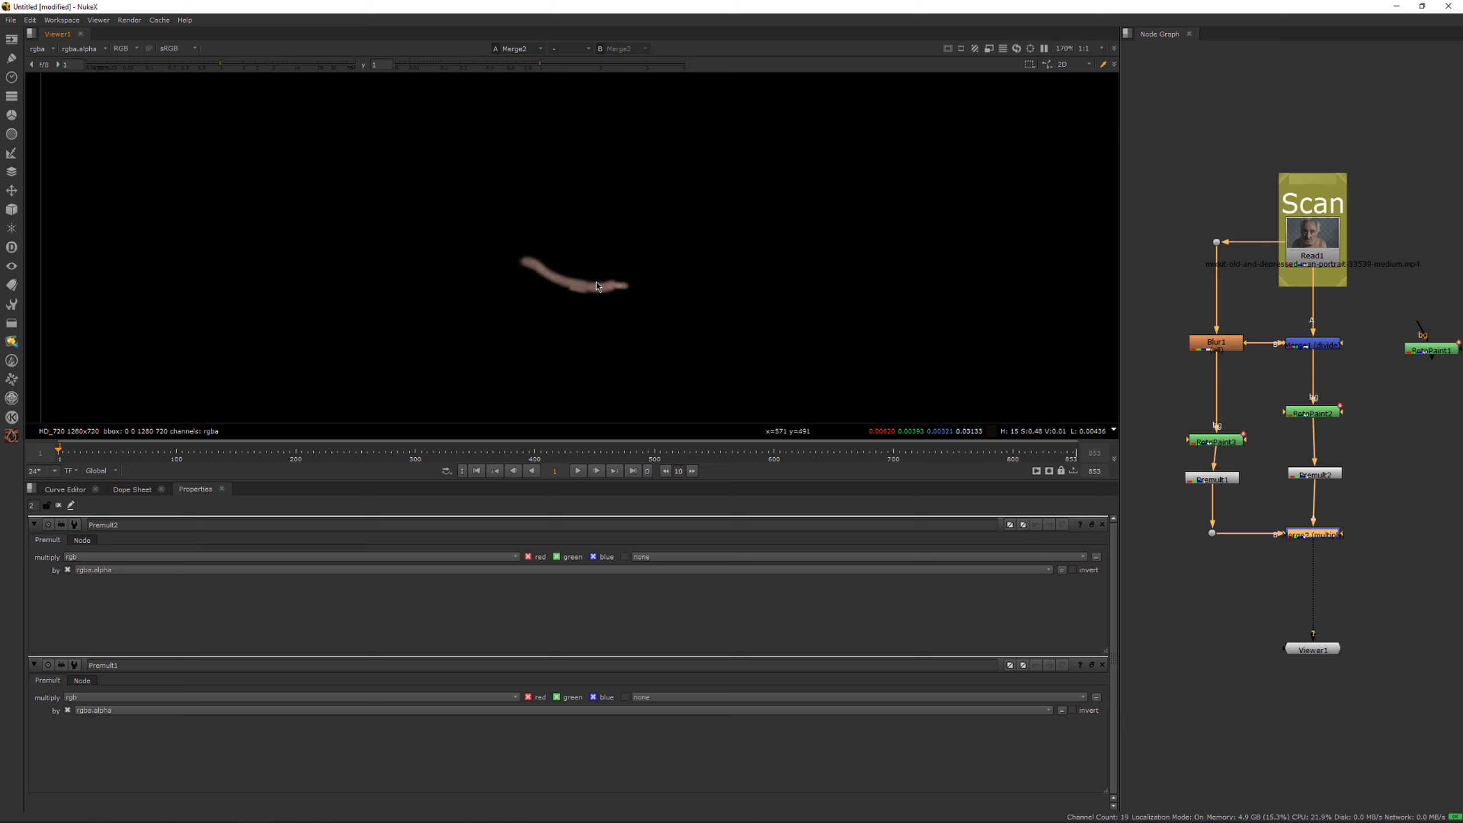
{"action": "key", "text": "a"}
{"action": "key", "text": "a"}
Step: Move the disconnected RotoPaint1 node farther from the main tree and view the original Read1 plate
{"action": "middle_click_drag", "start_coordinate": [1395, 524], "coordinate": [1295, 532]}
{"action": "left_click", "coordinate": [1297, 552]}
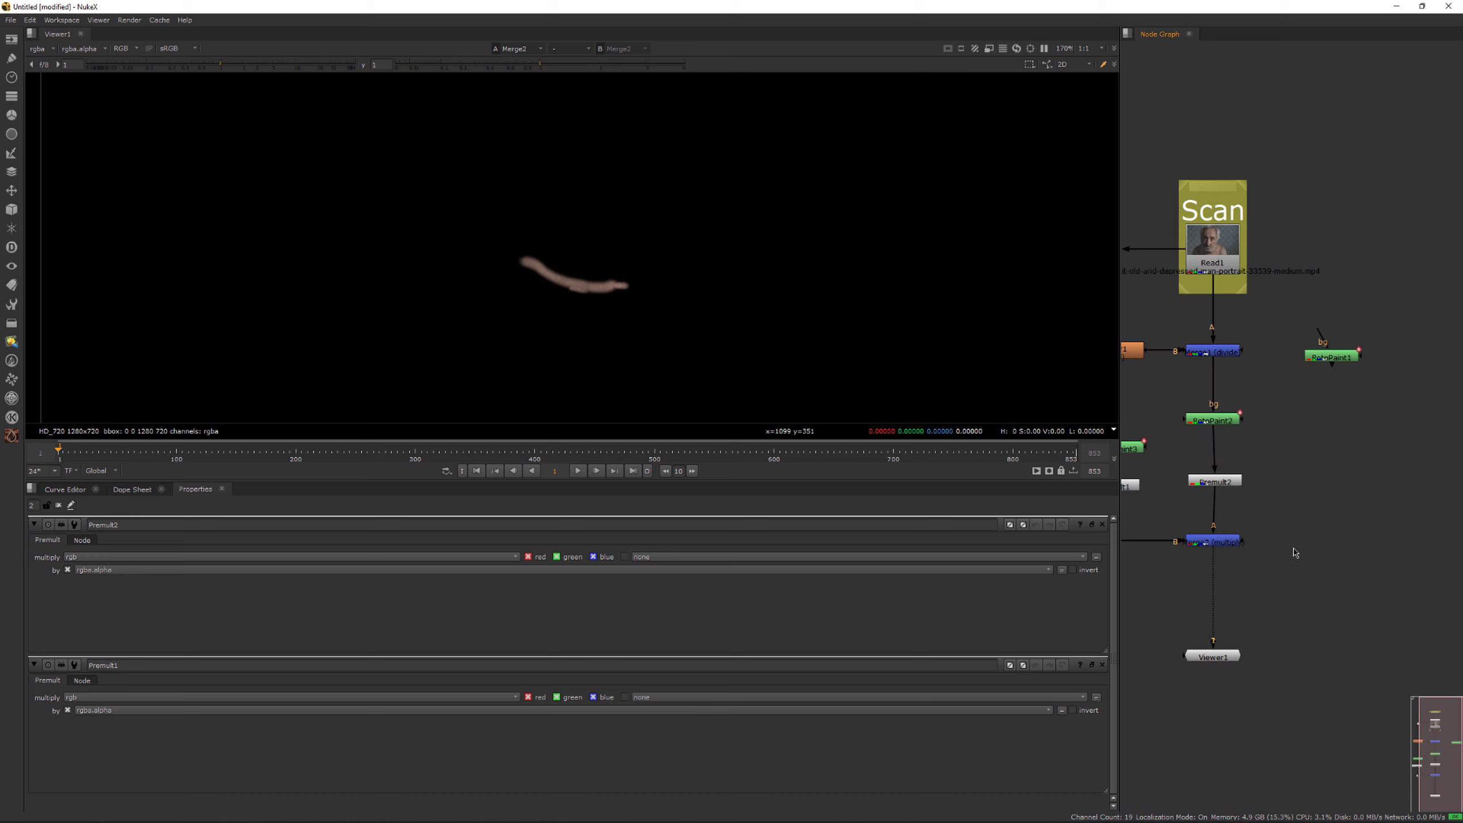
{"action": "left_click", "coordinate": [1215, 543]}
{"action": "left_click_drag", "start_coordinate": [1232, 546], "coordinate": [1234, 547]}
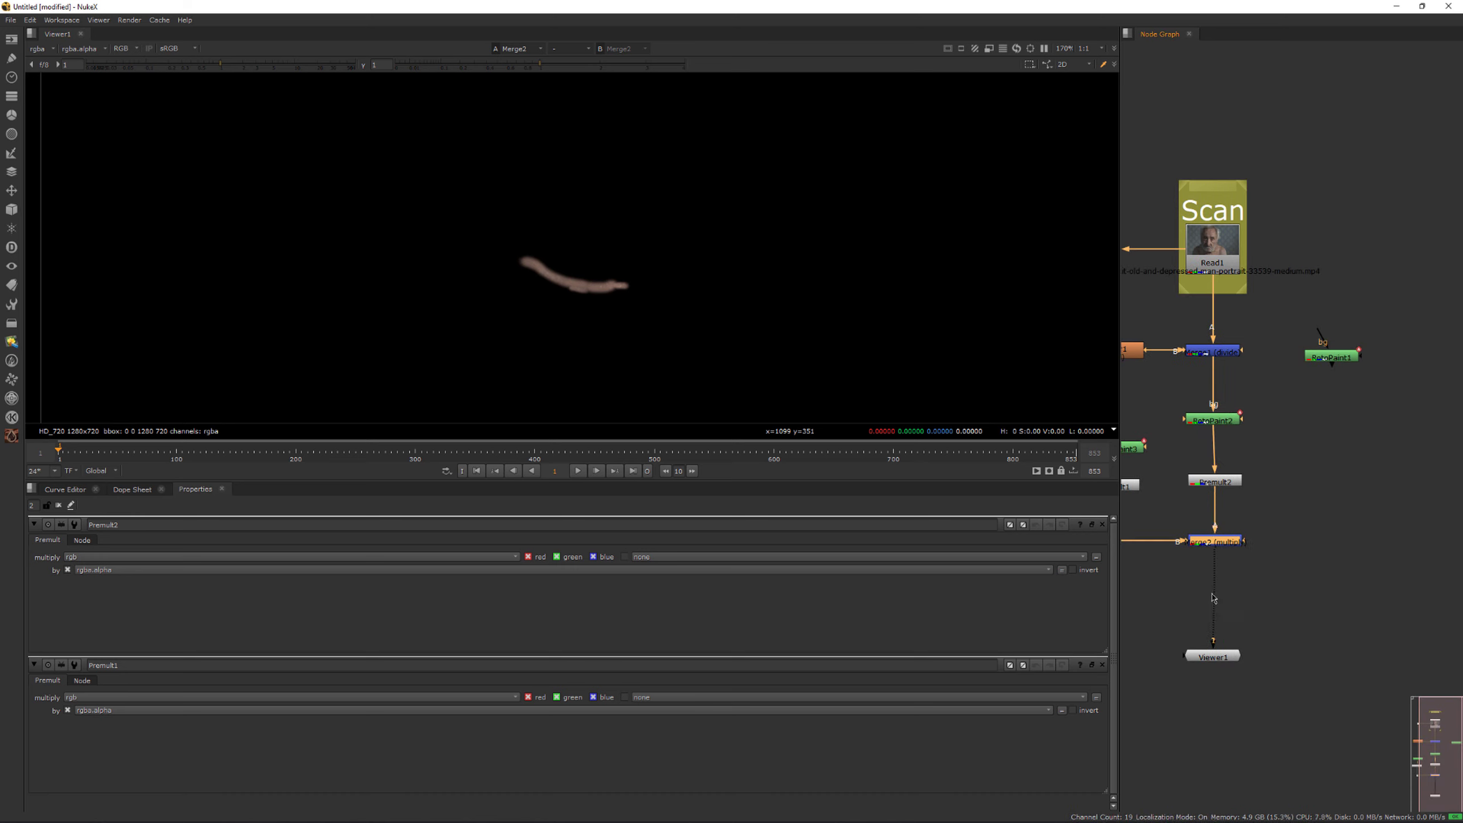
{"action": "left_click_drag", "start_coordinate": [1330, 357], "coordinate": [1431, 357]}
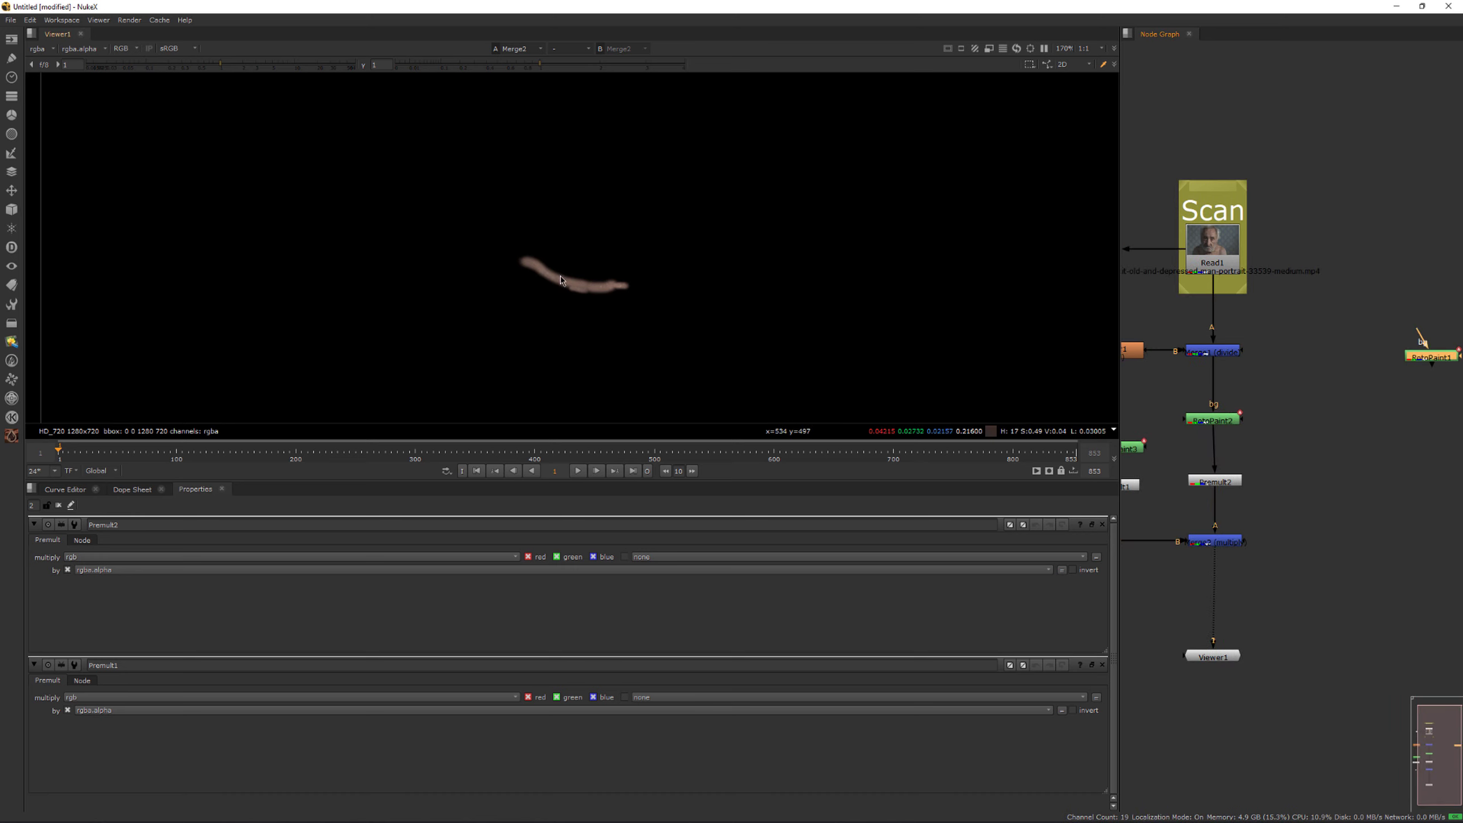
{"action": "left_click", "coordinate": [1213, 248]}
{"action": "key", "text": "1"}
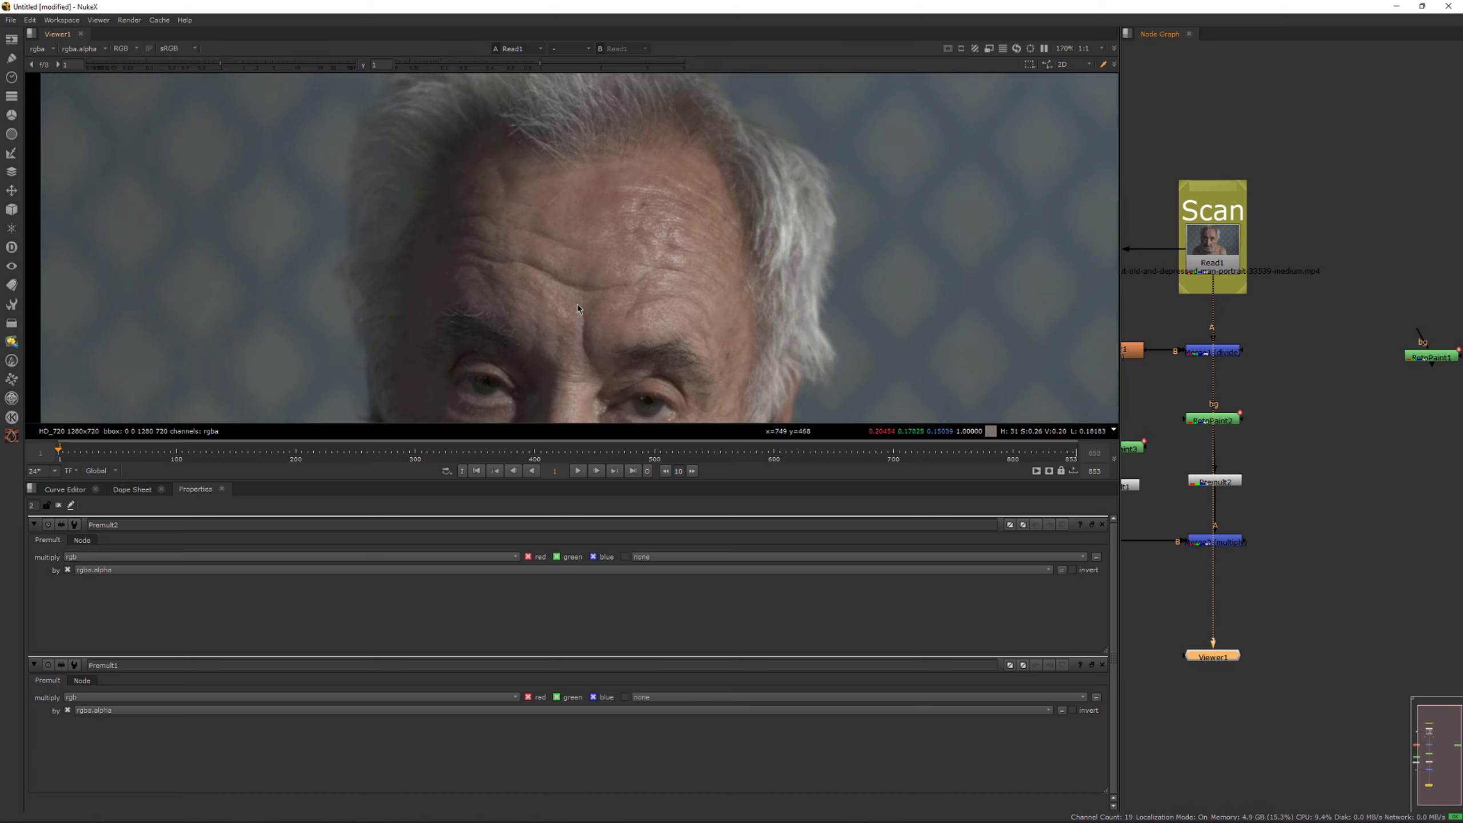
Step: Straighten the tree by aligning Premult2 in the detail column and RotoPaint3, Premult1 and Blur1 in the blurred column
{"action": "left_click_drag", "start_coordinate": [1339, 529], "coordinate": [1176, 572]}
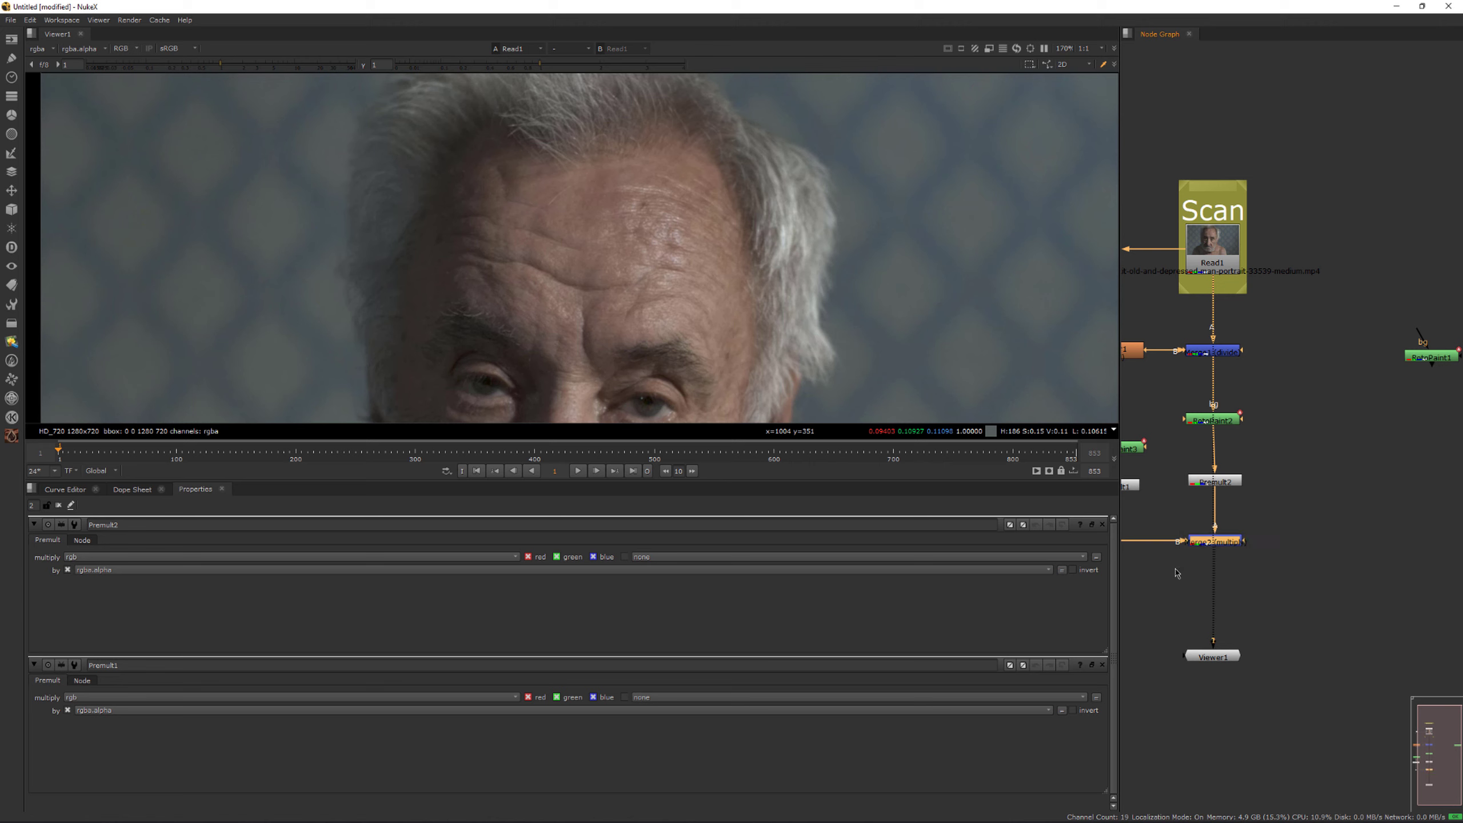
{"action": "left_click_drag", "start_coordinate": [1228, 490], "coordinate": [1230, 486]}
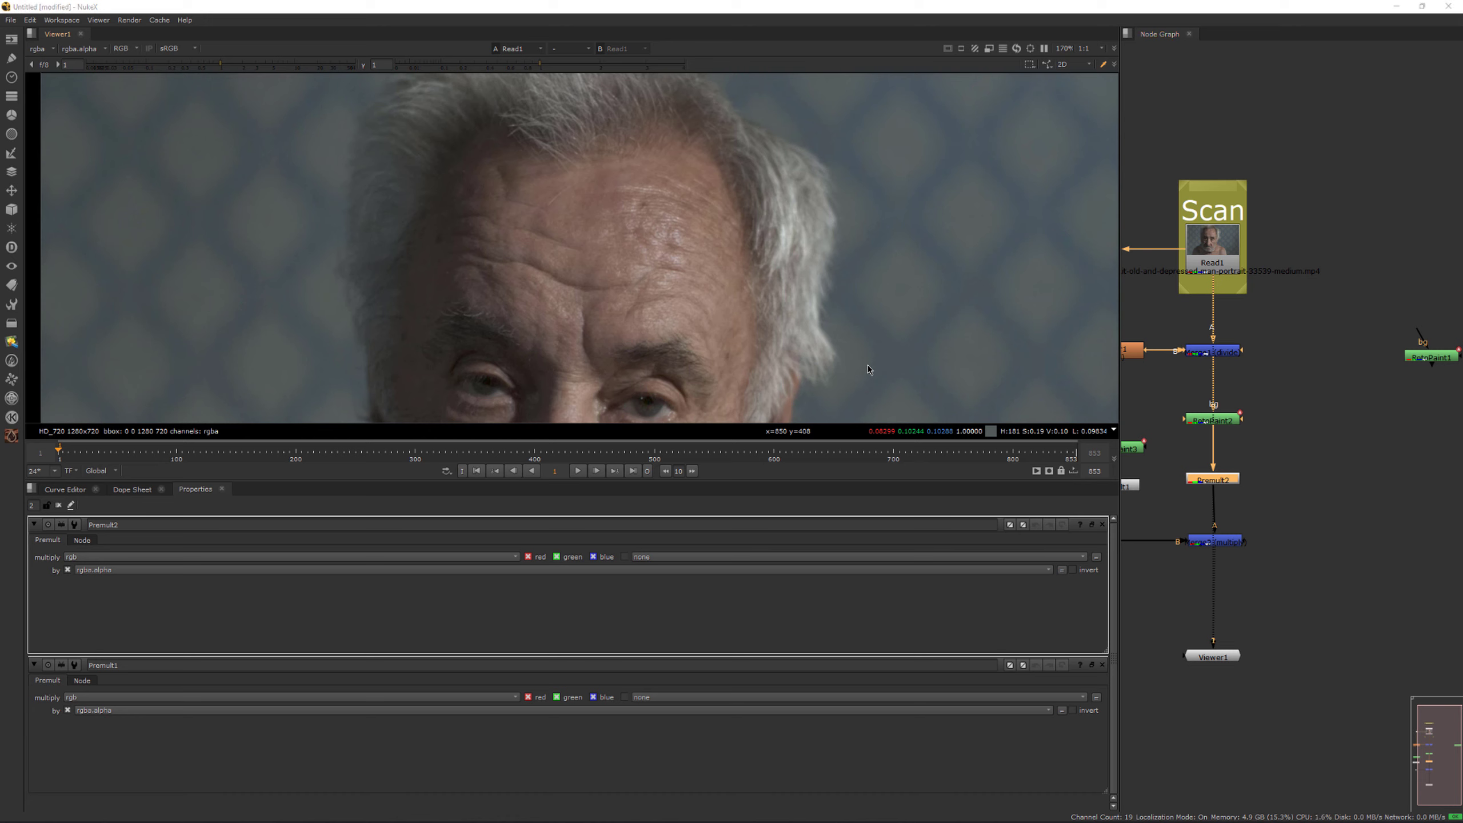
{"action": "scroll", "coordinate": [1319, 558], "scroll_direction": "down", "scroll_amount": 3}
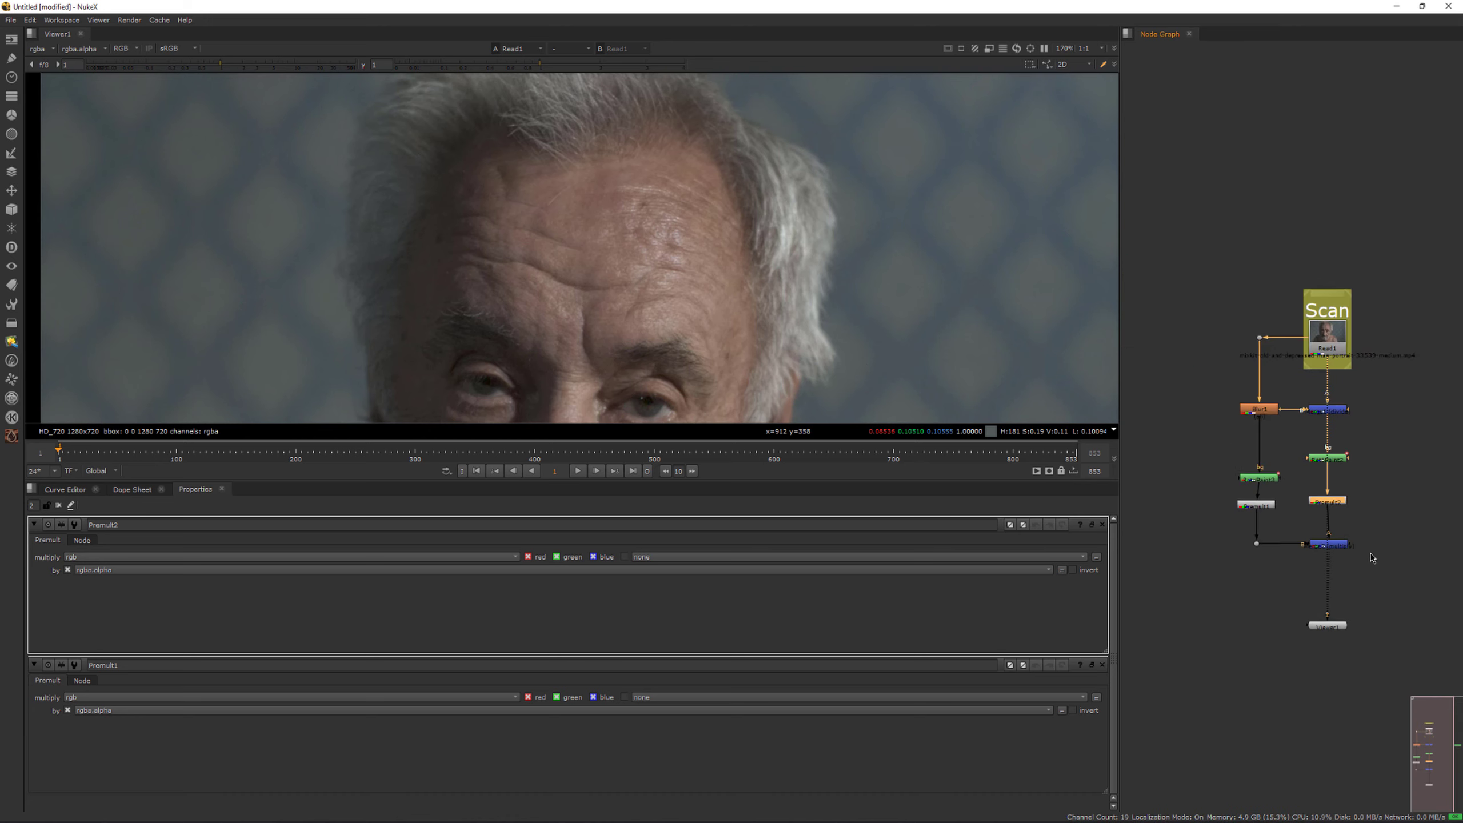
{"action": "key", "text": "space"}
{"action": "scroll", "coordinate": [1256, 515], "scroll_direction": "up", "scroll_amount": 2}
{"action": "middle_click_drag", "start_coordinate": [1284, 513], "coordinate": [686, 517]}
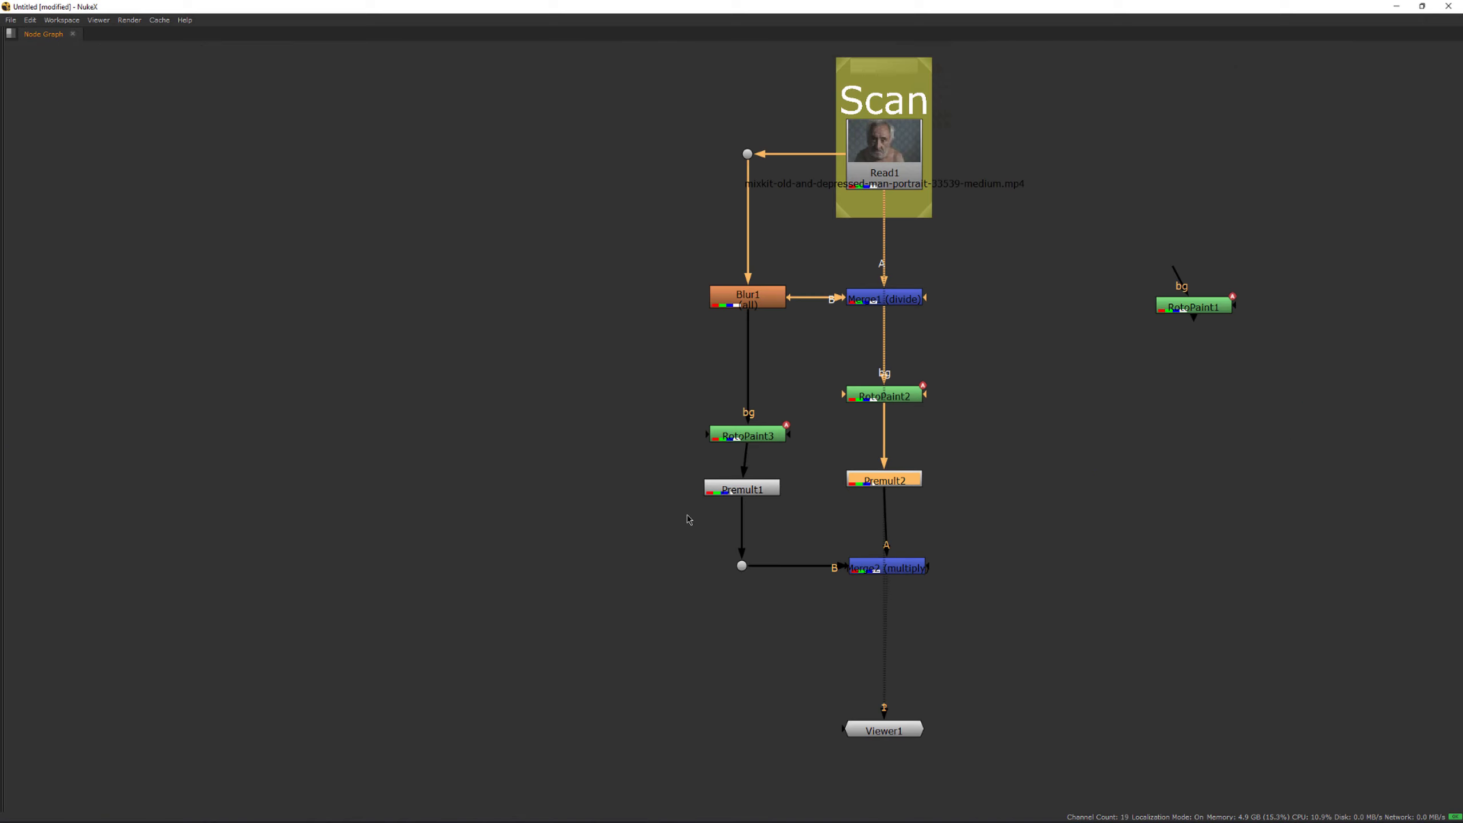
{"action": "left_click_drag", "start_coordinate": [761, 444], "coordinate": [756, 444]}
{"action": "left_click", "coordinate": [737, 491]}
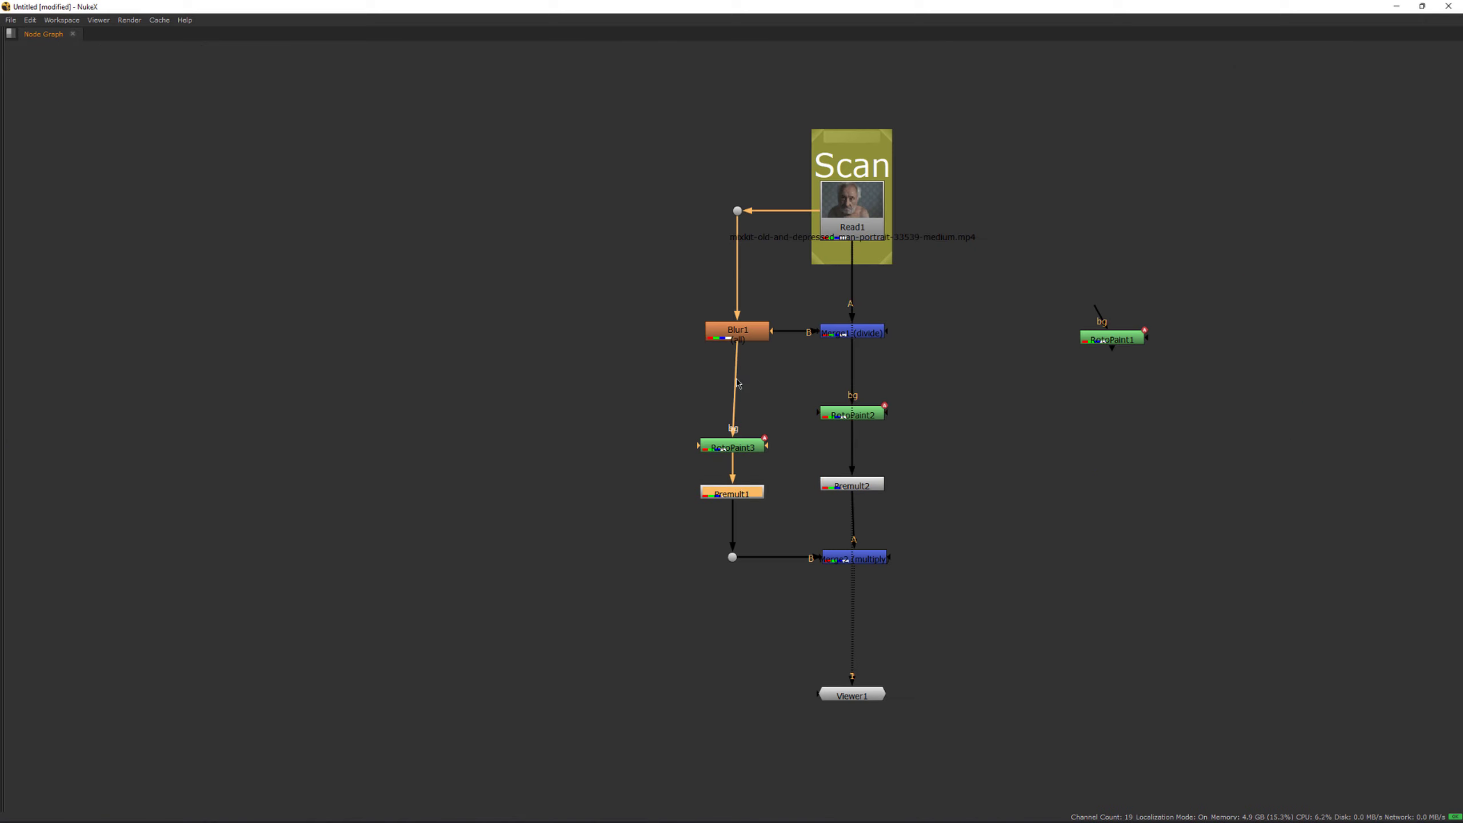
{"action": "left_click_drag", "start_coordinate": [739, 342], "coordinate": [734, 341]}
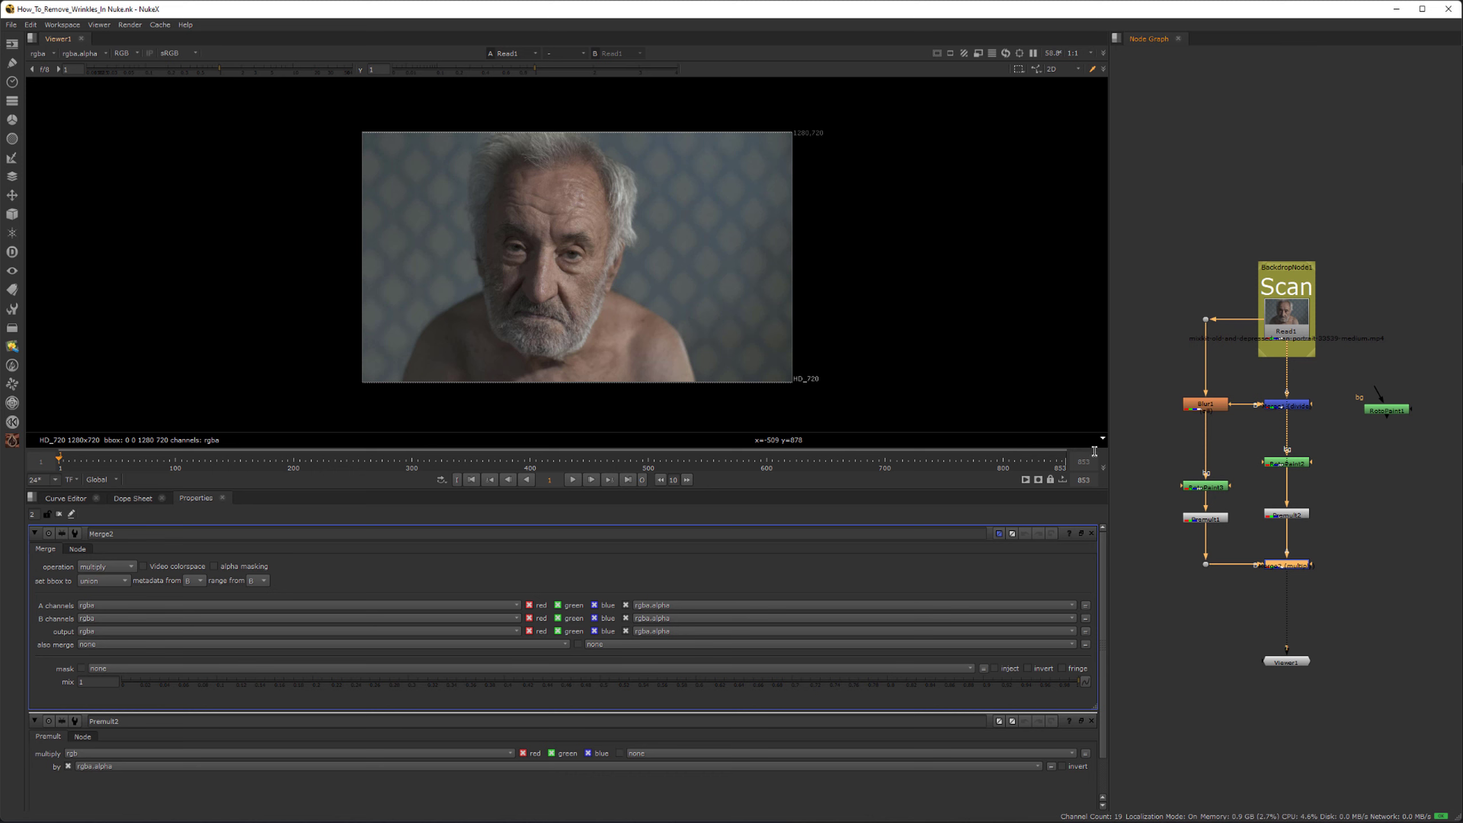
Step: Enclose the blur, divide, paint, Premult and multiply nodes in a Backdrop, and raise the Scan group and its branch dot above it
{"action": "left_click_drag", "start_coordinate": [1109, 460], "coordinate": [1001, 462]}
{"action": "left_click_drag", "start_coordinate": [1060, 369], "coordinate": [1273, 672]}
{"action": "middle_click_drag", "start_coordinate": [1272, 646], "coordinate": [1333, 630]}
{"action": "left_click", "coordinate": [1078, 447]}
{"action": "left_click_drag", "start_coordinate": [1078, 359], "coordinate": [1292, 570]}
{"action": "key", "text": "Tab"}
{"action": "type", "text": "back"}
{"action": "key", "text": "Down"}
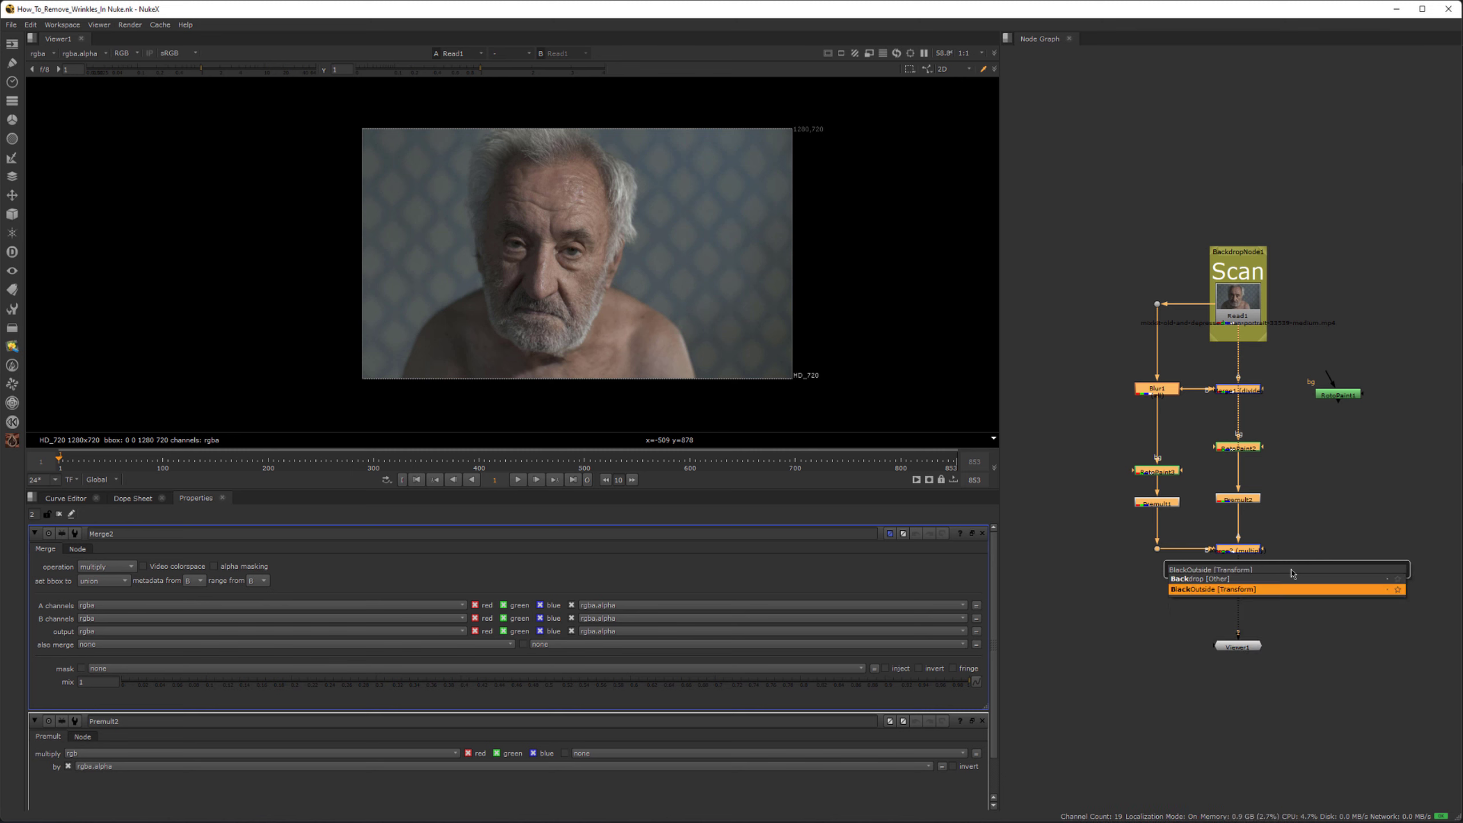
{"action": "key", "text": "Up"}
{"action": "key", "text": "Return"}
{"action": "left_click_drag", "start_coordinate": [1233, 252], "coordinate": [1250, 211]}
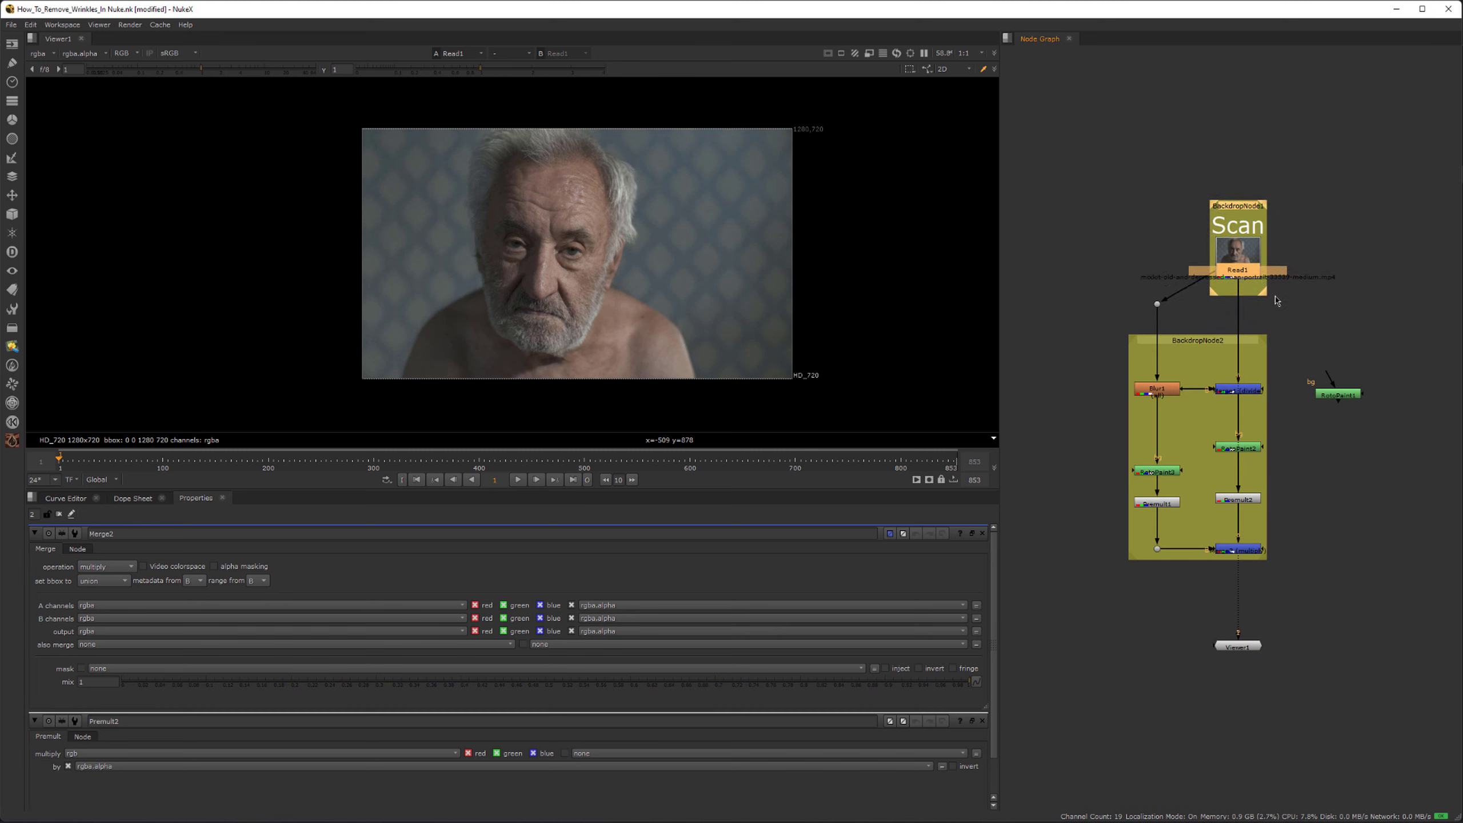
{"action": "left_click_drag", "start_coordinate": [1162, 280], "coordinate": [1185, 332]}
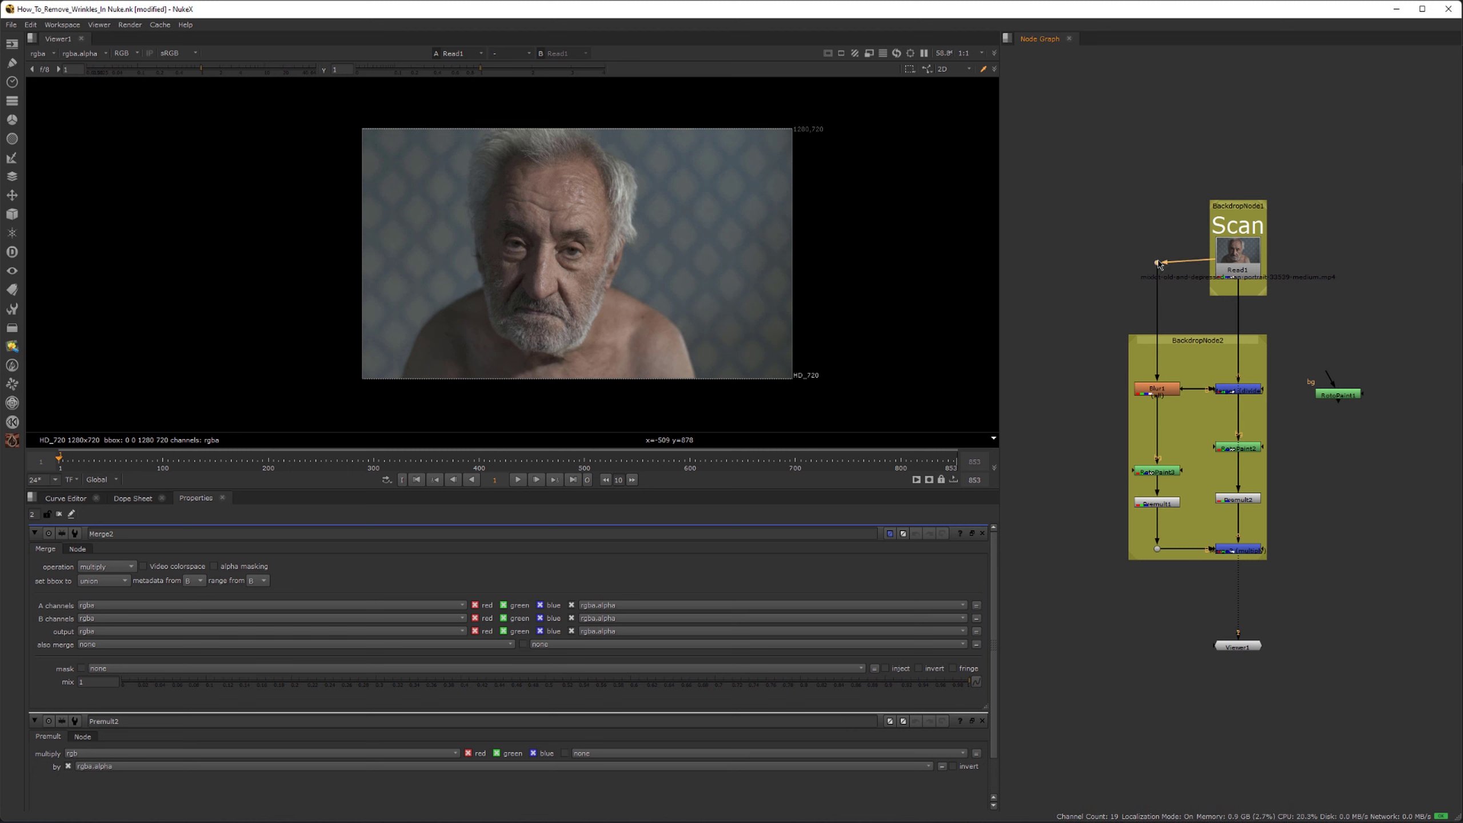
Step: Rename the new backdrop Frequency_Separation_Setup
{"action": "double_click", "coordinate": [1178, 340]}
{"action": "scroll", "coordinate": [1178, 340], "scroll_direction": "up", "scroll_amount": 3}
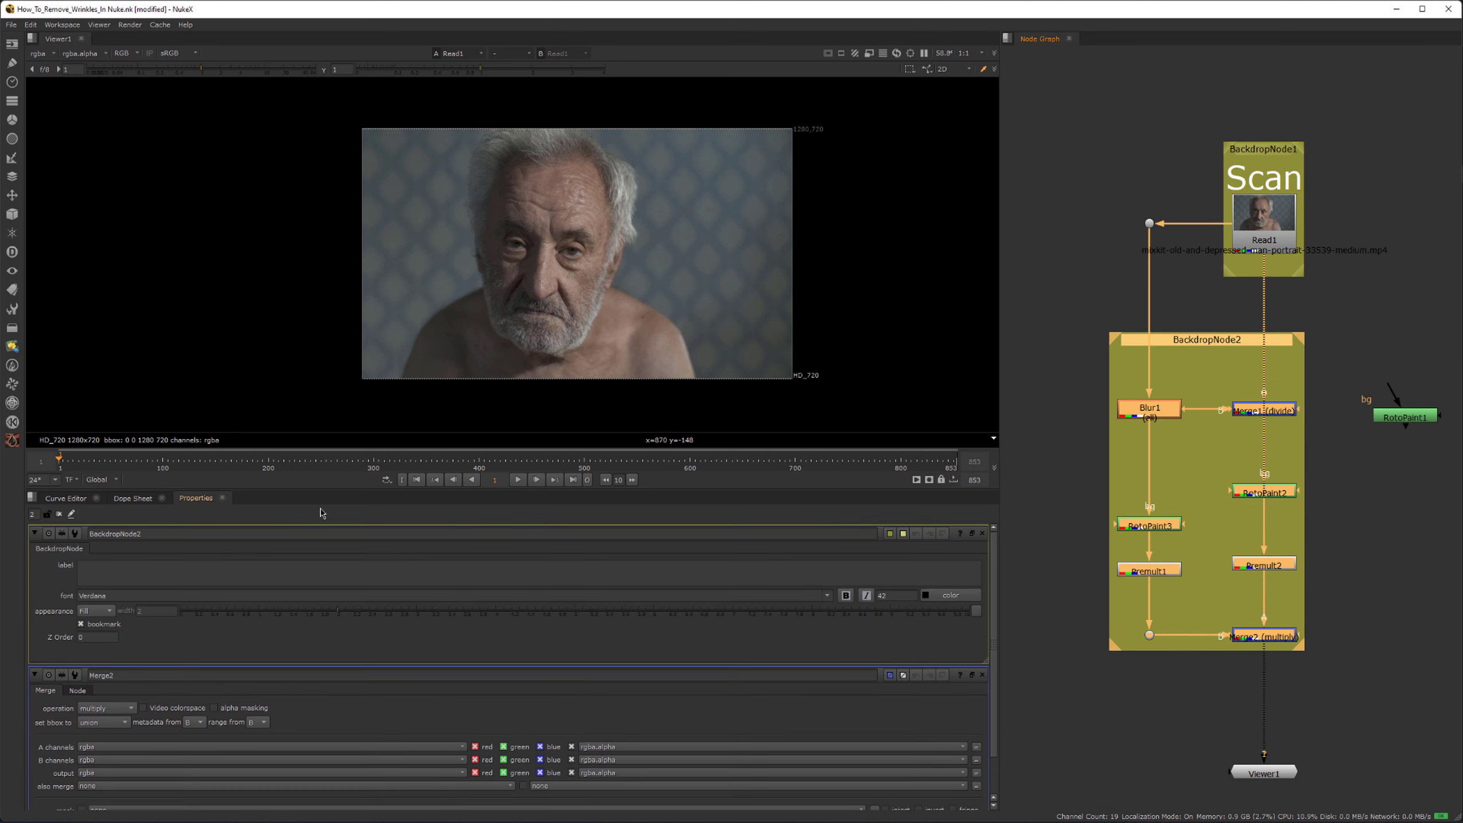
{"action": "double_click", "coordinate": [136, 535]}
{"action": "key", "text": "BackSpace"}
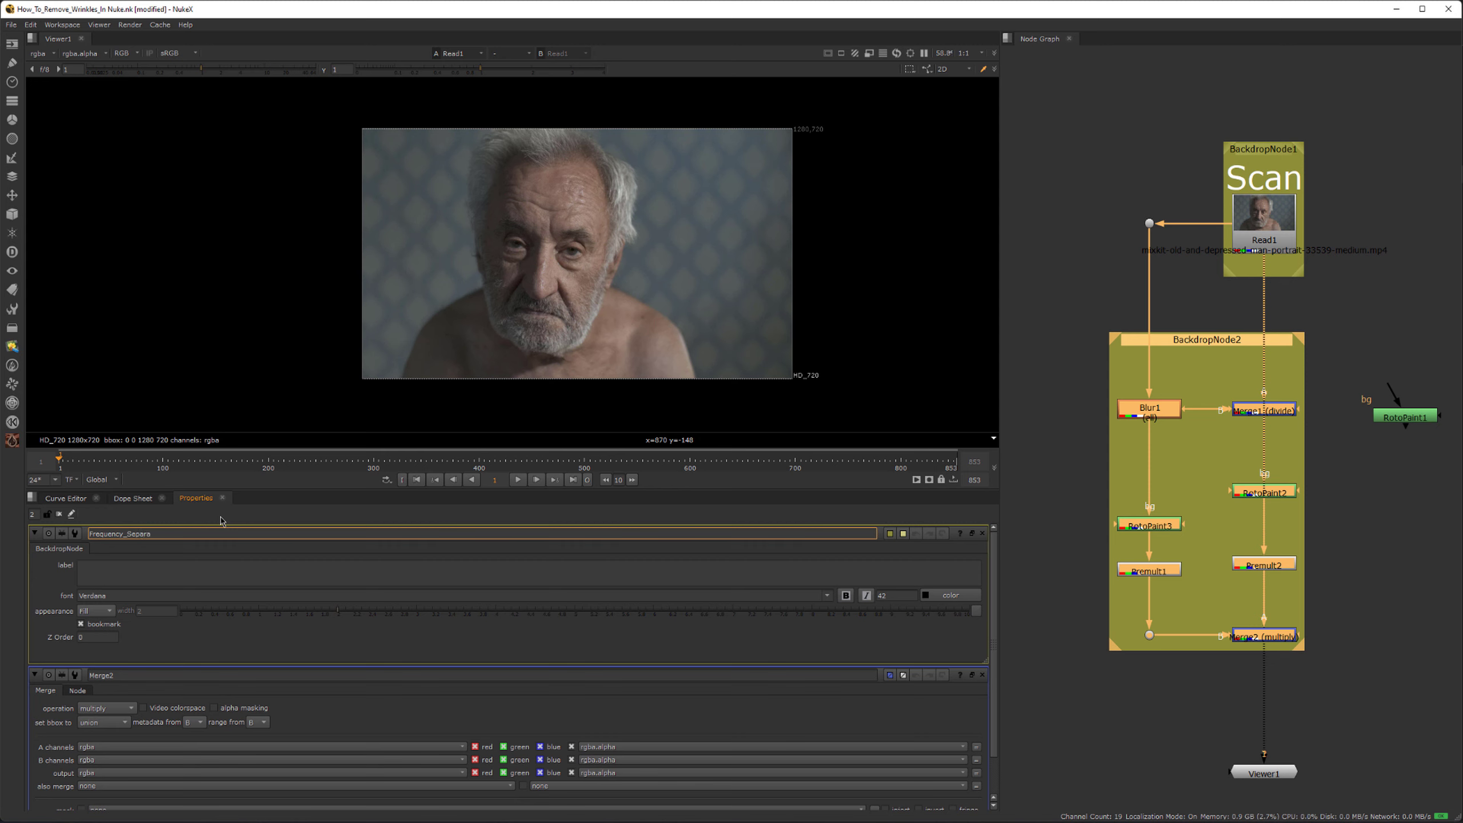
{"action": "type", "text": "Frequency_Separation"}
{"action": "key", "text": "Return"}
{"action": "left_click", "coordinate": [1162, 702]}
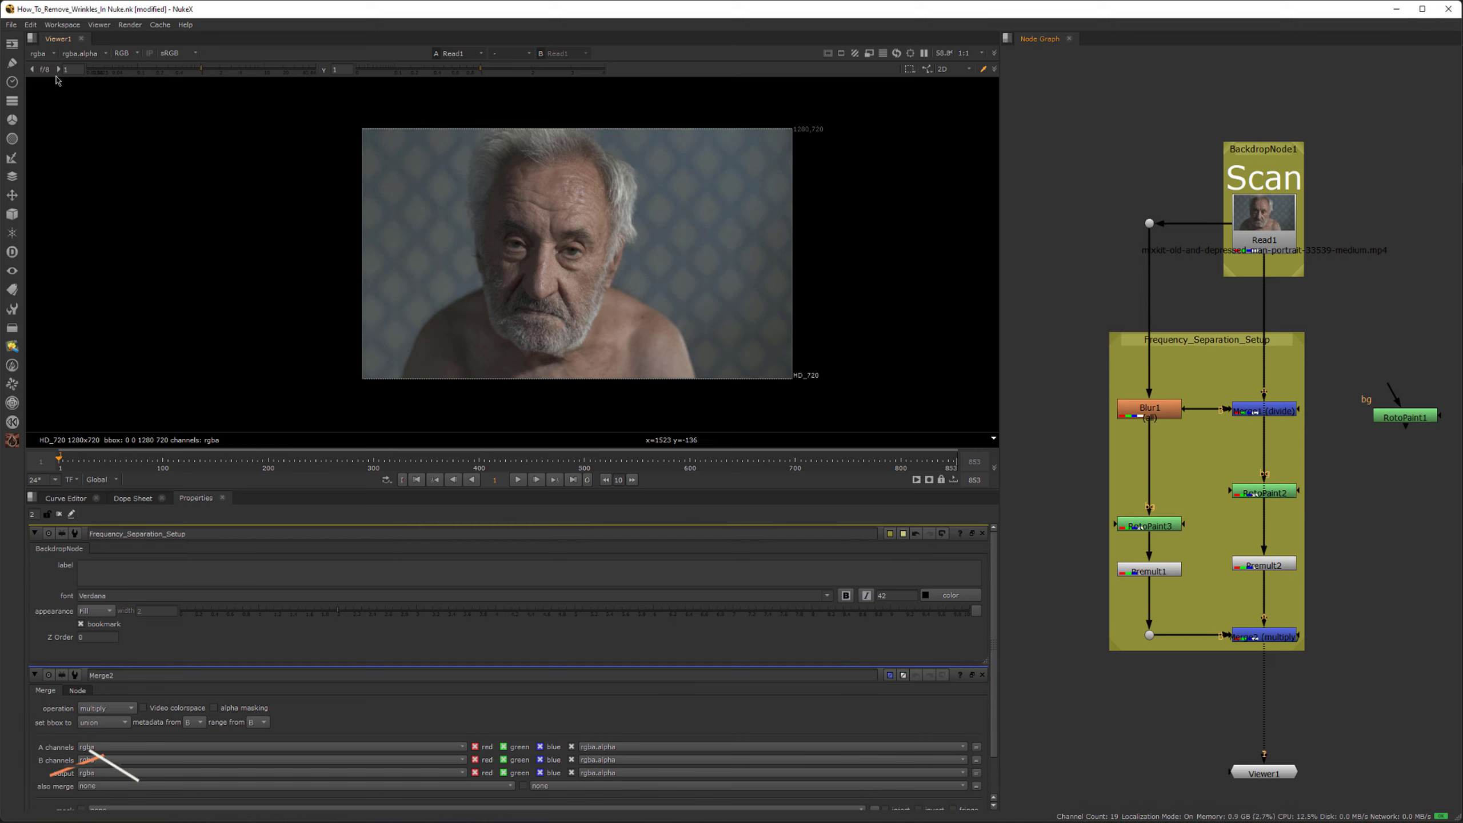
Step: Copy the backdrop's name into its label and set the label font size to 22
{"action": "left_click_drag", "start_coordinate": [189, 533], "coordinate": [87, 536]}
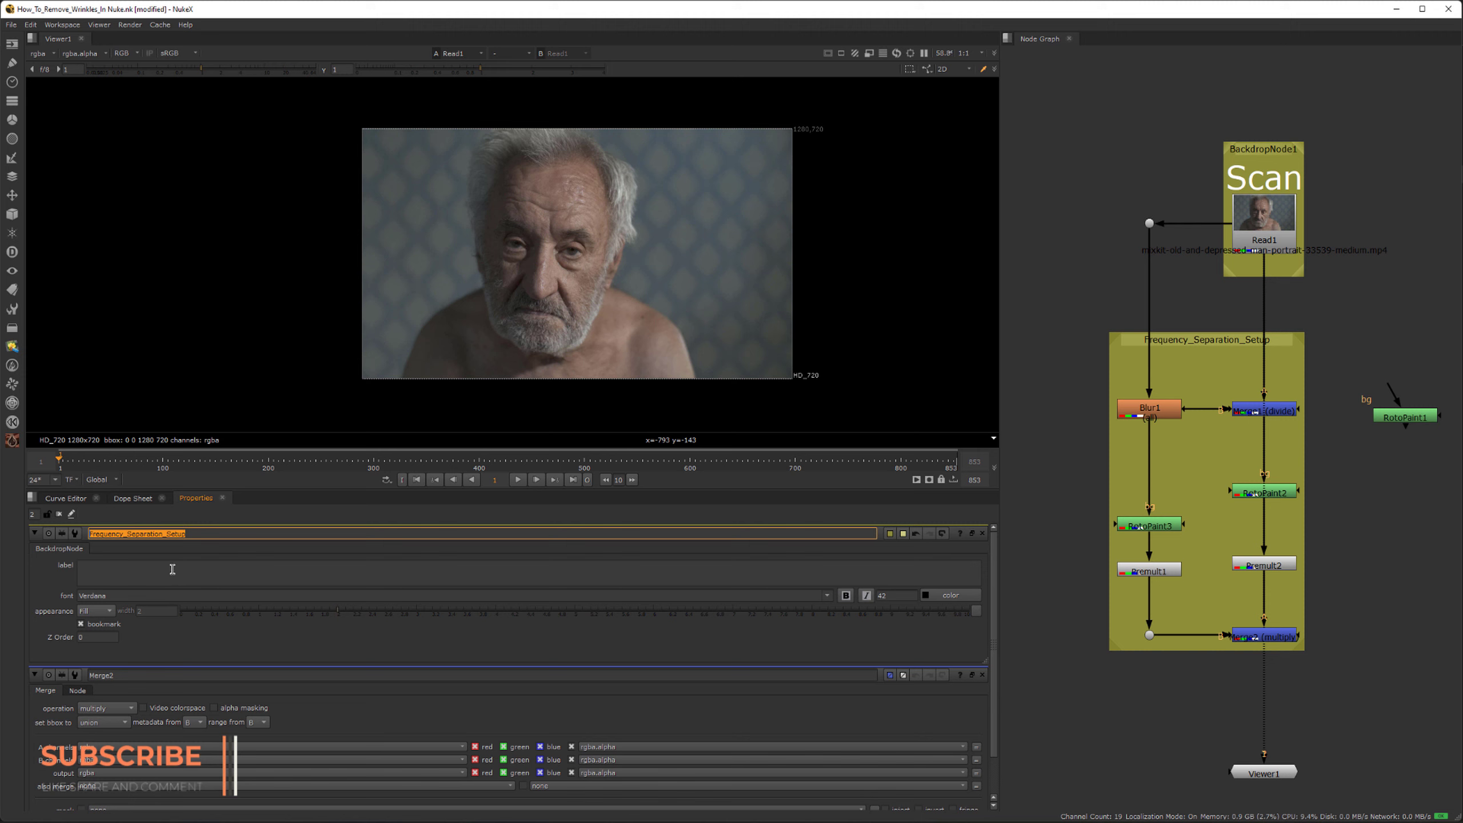
{"action": "key", "text": "ctrl+c"}
{"action": "left_click", "coordinate": [172, 569]}
{"action": "key", "text": "ctrl+v"}
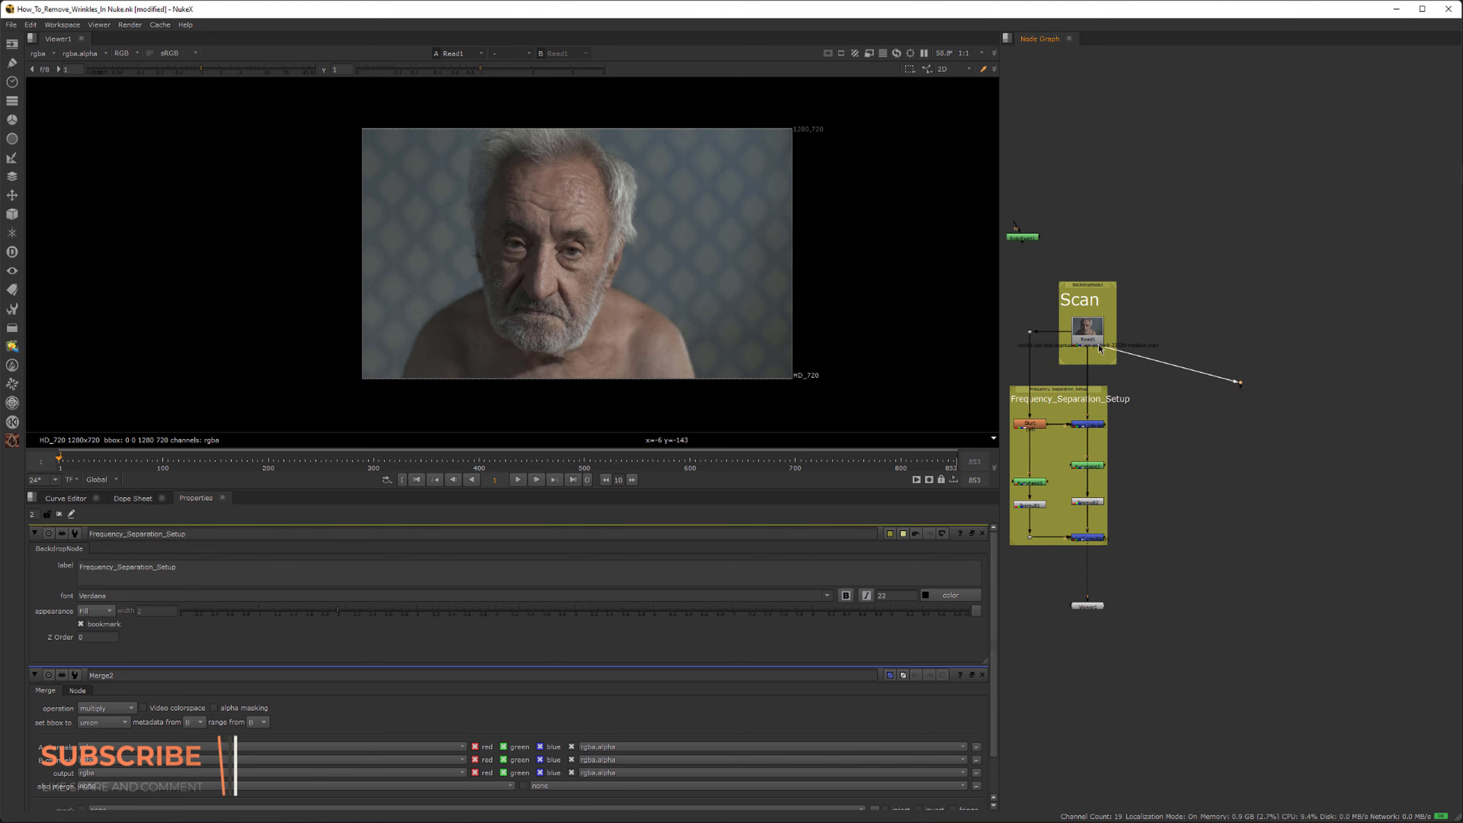
Step: Connect a new dot to Read1 and place it level with Read1, well clear of the existing setup
{"action": "left_click_drag", "start_coordinate": [1099, 348], "coordinate": [1093, 332]}
{"action": "left_click_drag", "start_coordinate": [1242, 385], "coordinate": [1261, 334]}
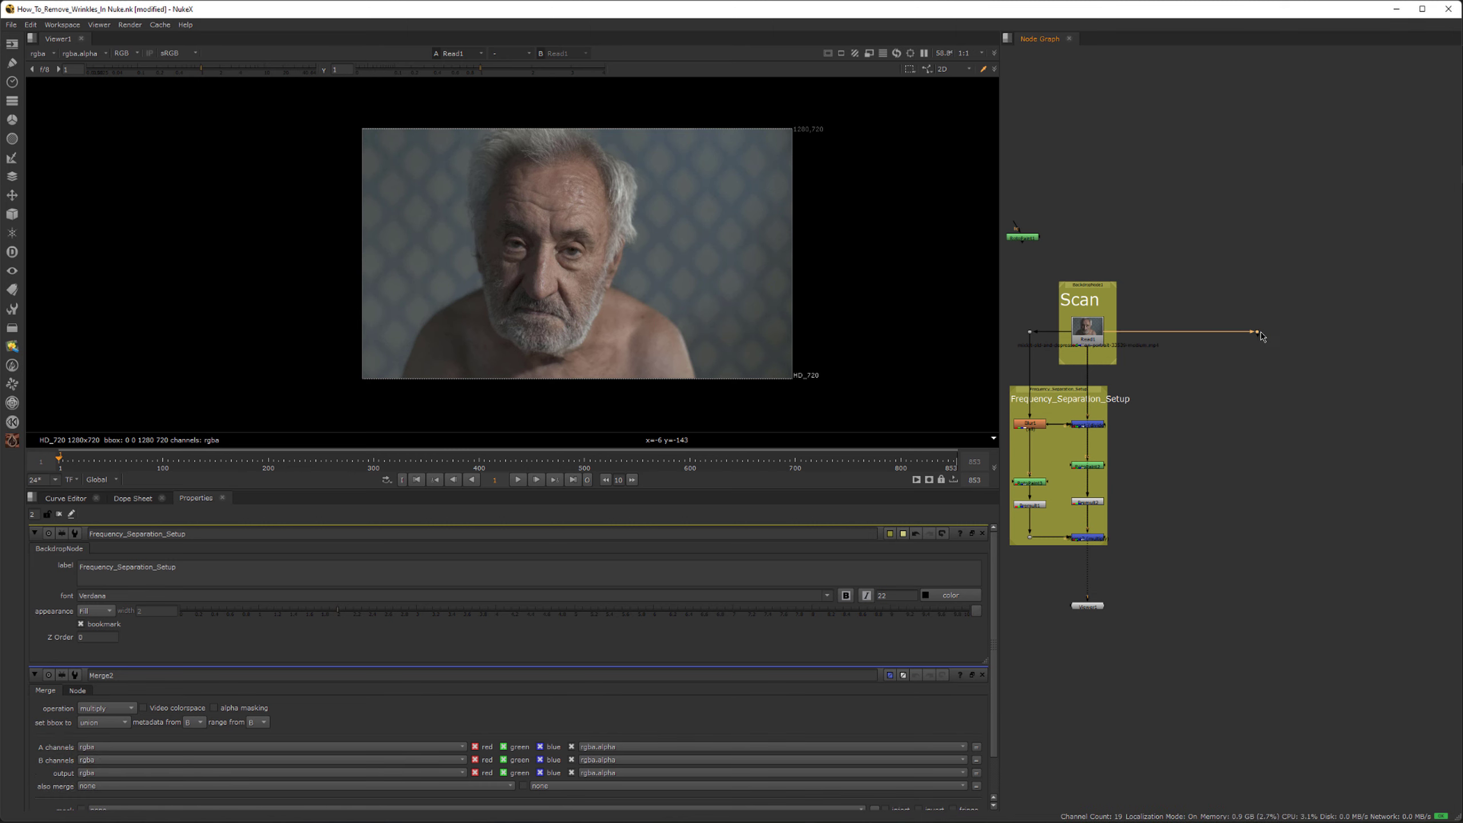
{"action": "left_click_drag", "start_coordinate": [1110, 284], "coordinate": [1327, 349]}
{"action": "key", "text": "ctrl+z"}
{"action": "left_click_drag", "start_coordinate": [1219, 283], "coordinate": [1331, 378]}
{"action": "scroll", "coordinate": [1262, 345], "scroll_direction": "up", "scroll_amount": 1}
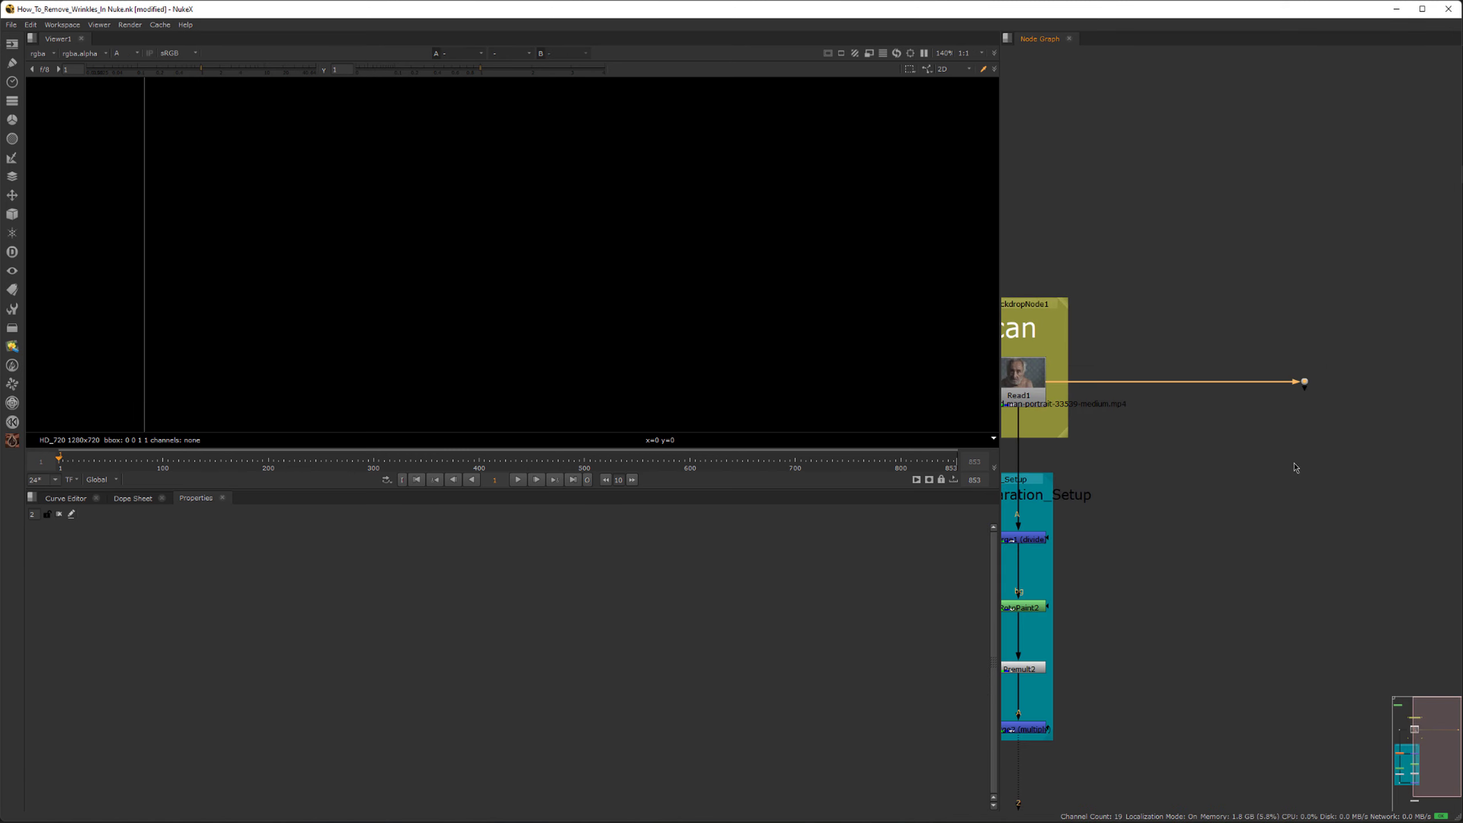
Step: Add a Blur node below the new dot, offset to one side, and connect its input to the dot
{"action": "left_click", "coordinate": [1212, 474]}
{"action": "key", "text": "b"}
{"action": "scroll", "coordinate": [1212, 474], "scroll_direction": "up", "scroll_amount": 2}
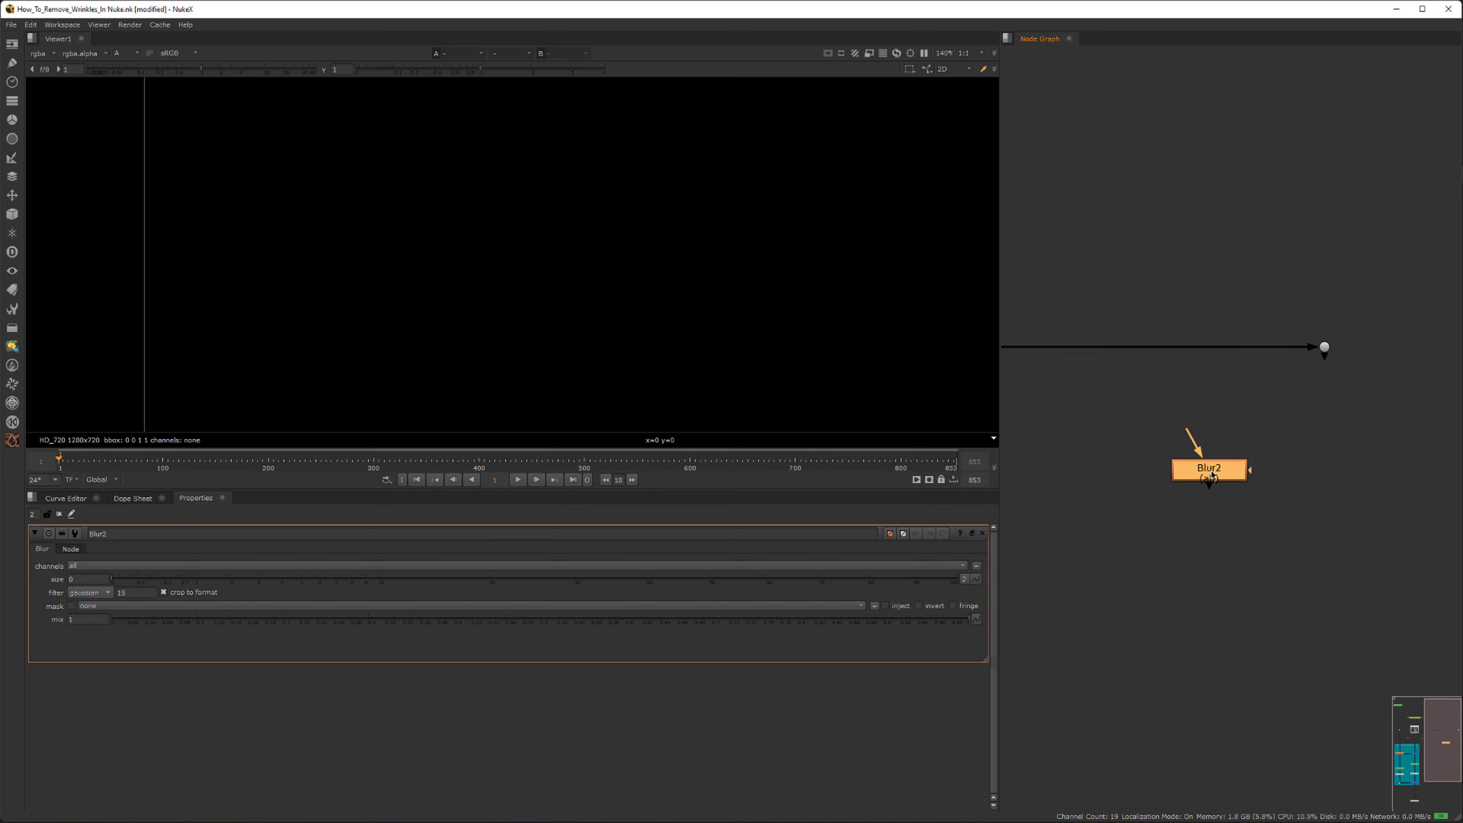
{"action": "left_click_drag", "start_coordinate": [1214, 476], "coordinate": [1271, 473]}
{"action": "middle_click_drag", "start_coordinate": [1263, 460], "coordinate": [1089, 490]}
{"action": "left_click_drag", "start_coordinate": [1231, 464], "coordinate": [1150, 388]}
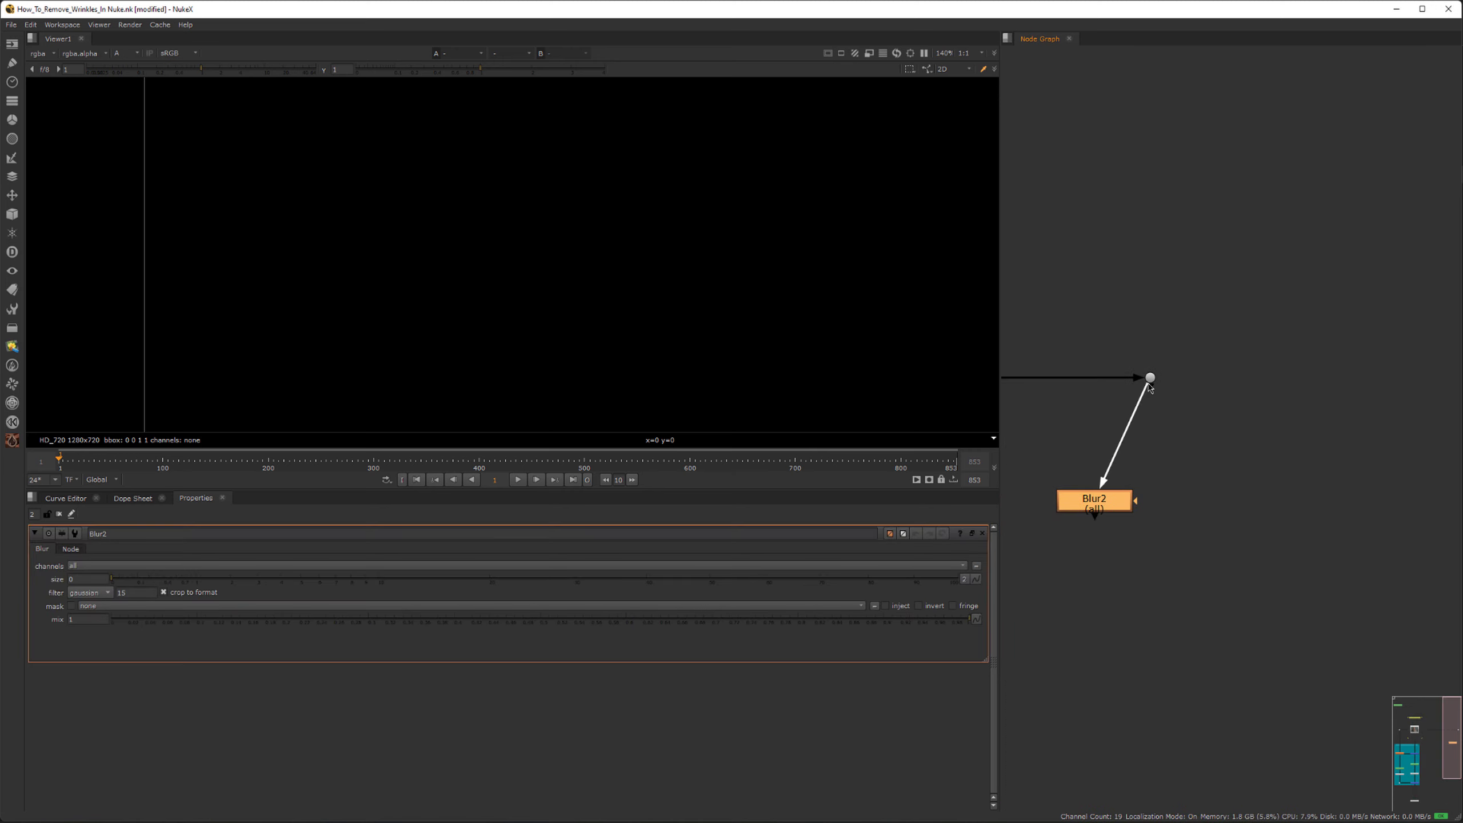
{"action": "scroll", "coordinate": [1126, 471], "scroll_direction": "down", "scroll_amount": 1}
{"action": "left_click_drag", "start_coordinate": [1113, 492], "coordinate": [1086, 504]}
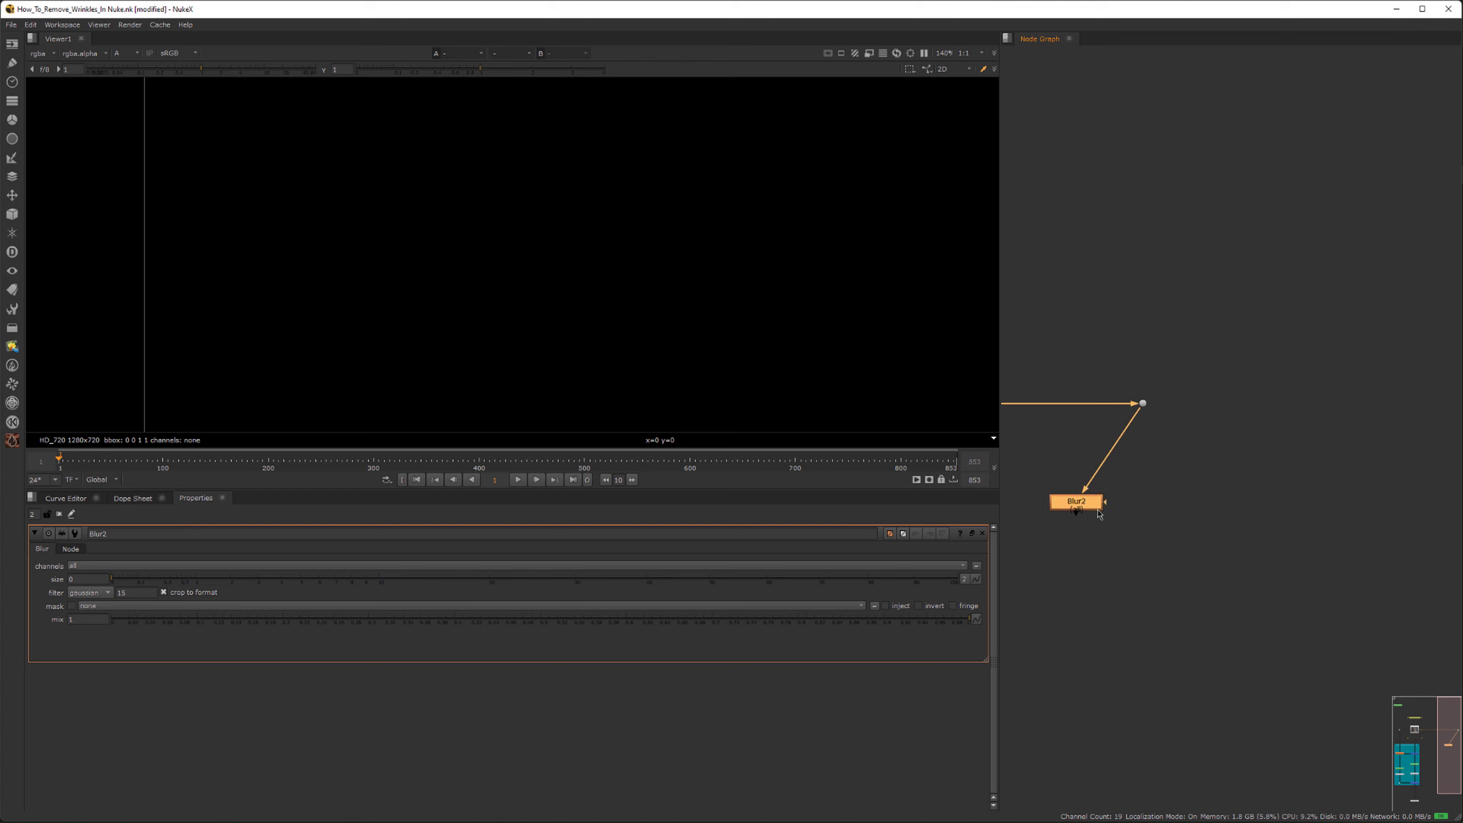
Step: Add a Merge node directly below the dot, with input A from the dot and input B from Blur2
{"action": "middle_click_drag", "start_coordinate": [1117, 513], "coordinate": [1154, 507]}
{"action": "key", "text": "m"}
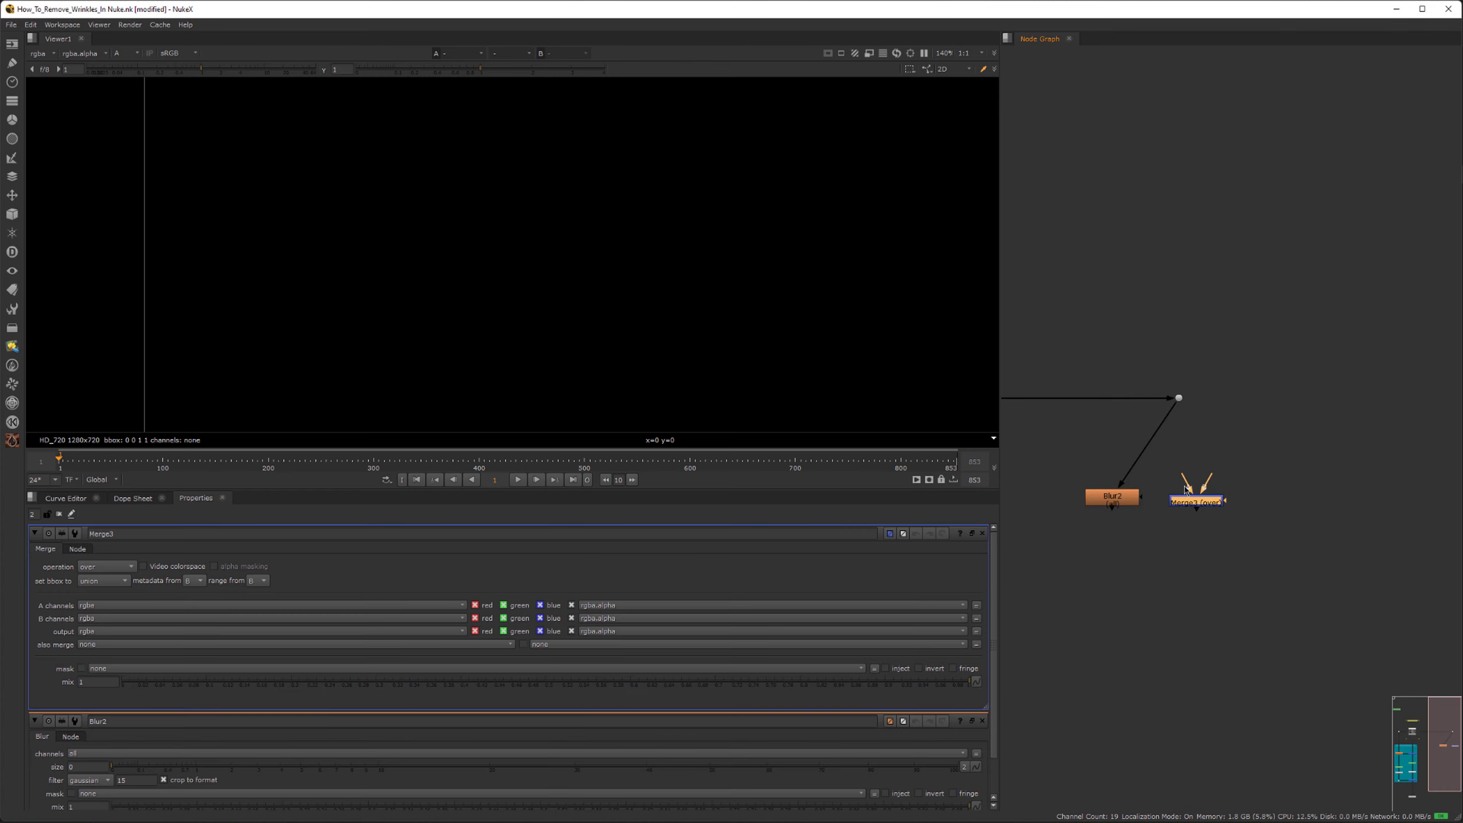
{"action": "left_click_drag", "start_coordinate": [1162, 466], "coordinate": [1178, 467]}
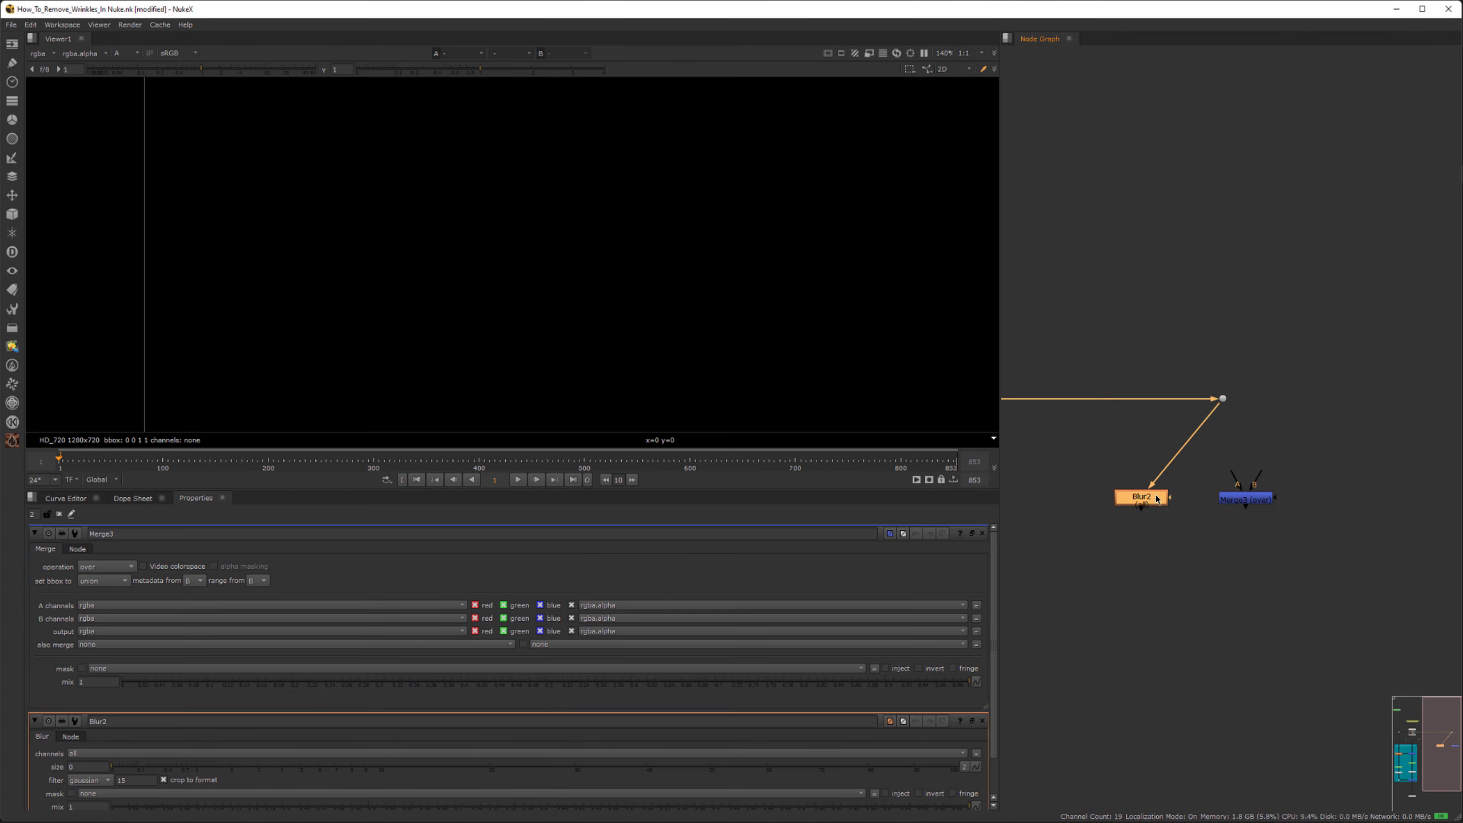
{"action": "mouse_move", "coordinate": [1224, 481]}
{"action": "left_mouse_down"}
{"action": "mouse_move", "coordinate": [1146, 497]}
{"action": "mouse_move", "coordinate": [1223, 499]}
{"action": "left_mouse_up"}
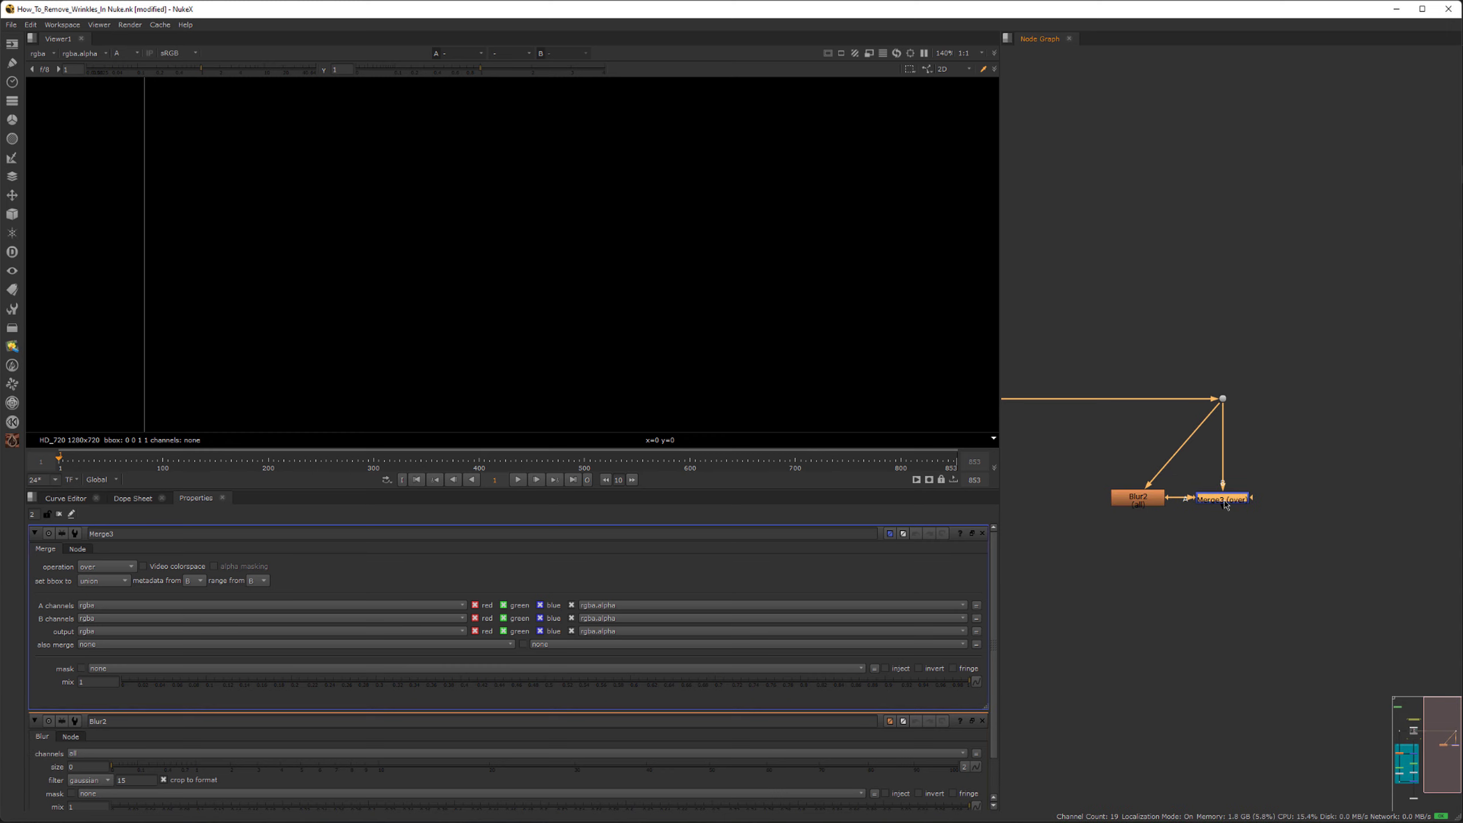
Step: View Merge3 in colour and set Blur2's size to 8.45
{"action": "key", "text": "1"}
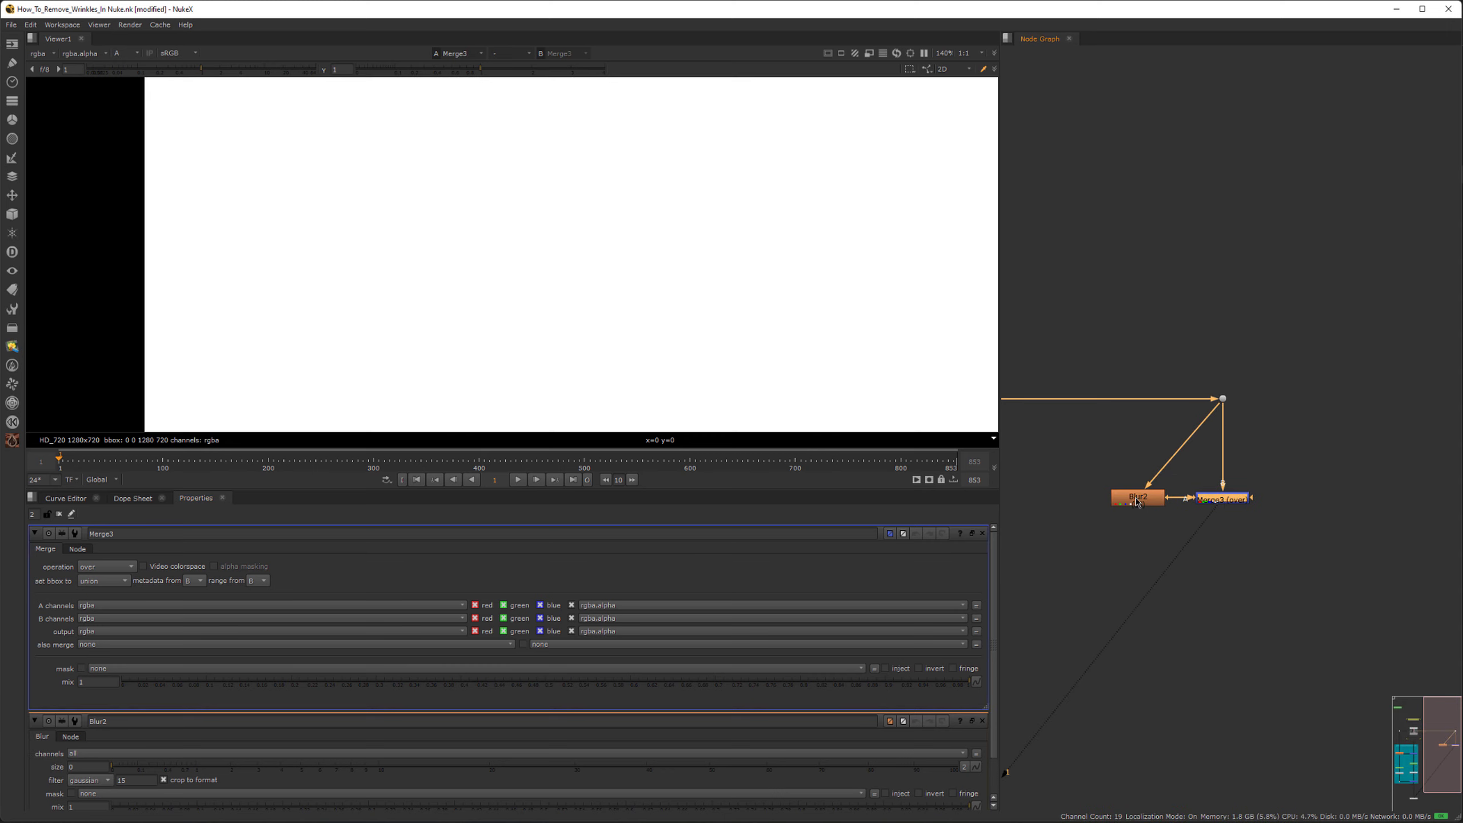
{"action": "left_click", "coordinate": [1137, 502]}
{"action": "key", "text": "a"}
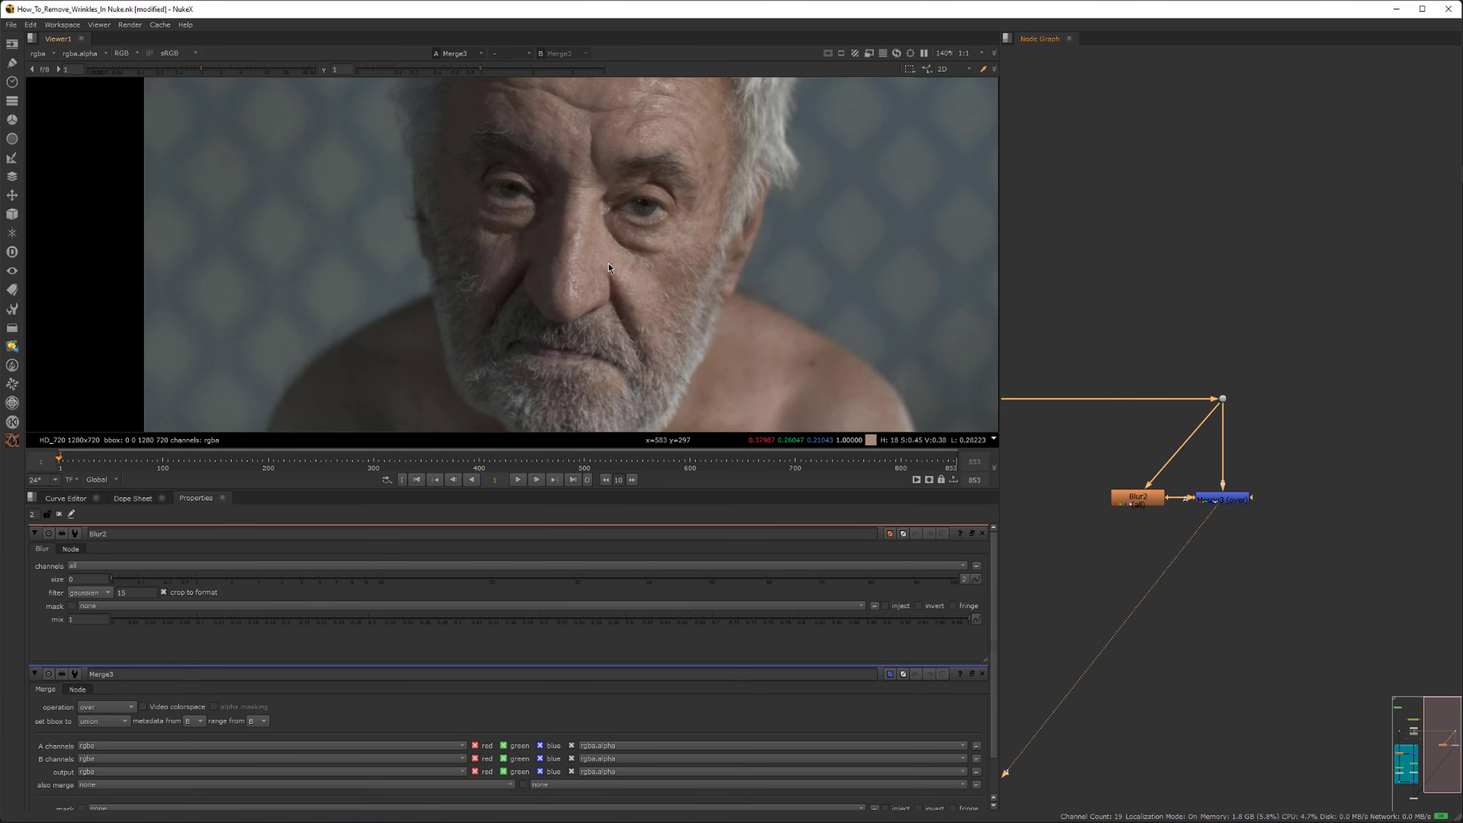
{"action": "left_click", "coordinate": [1150, 497]}
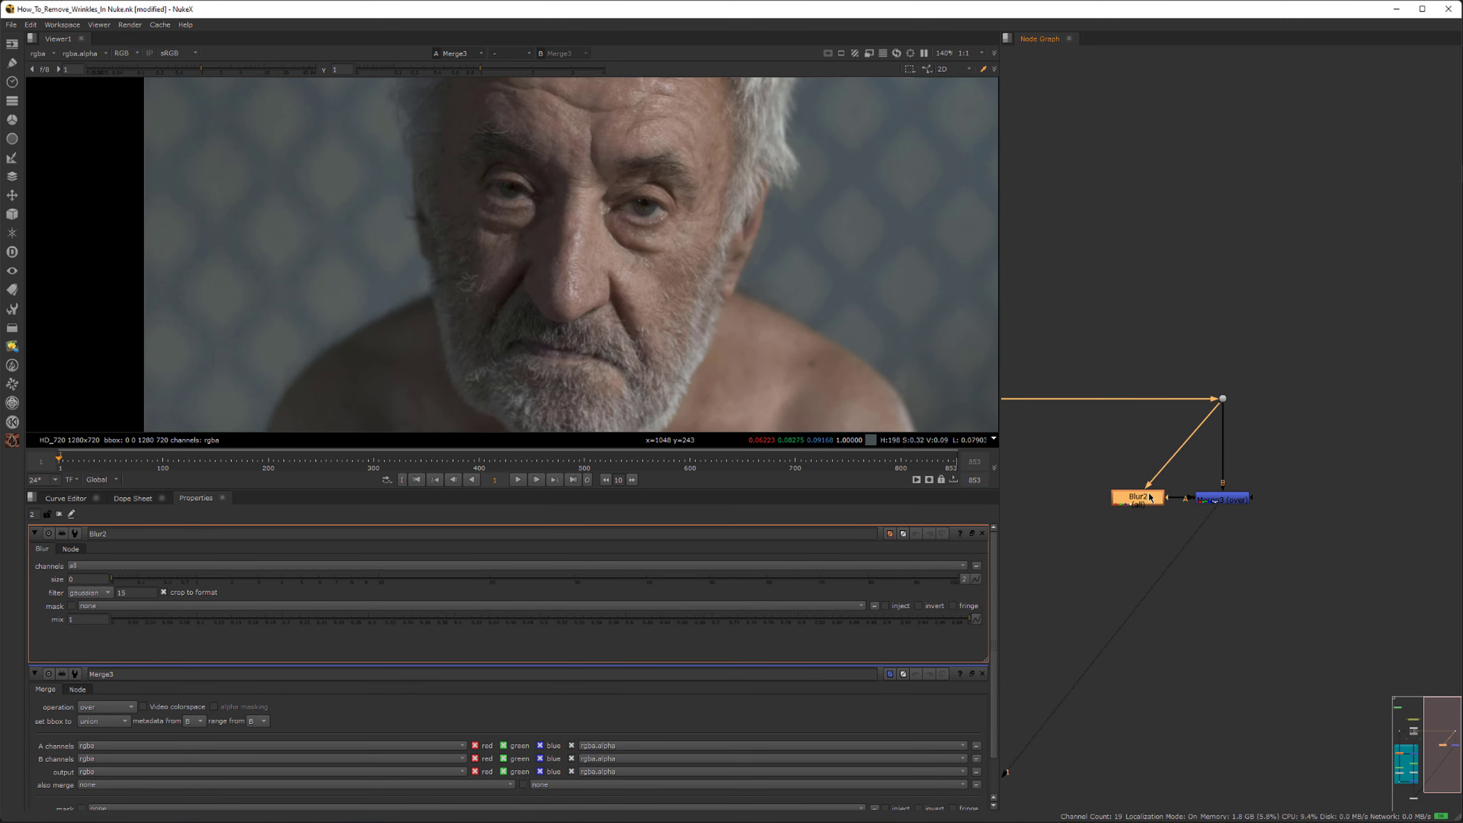
{"action": "left_click_drag", "start_coordinate": [121, 586], "coordinate": [354, 593]}
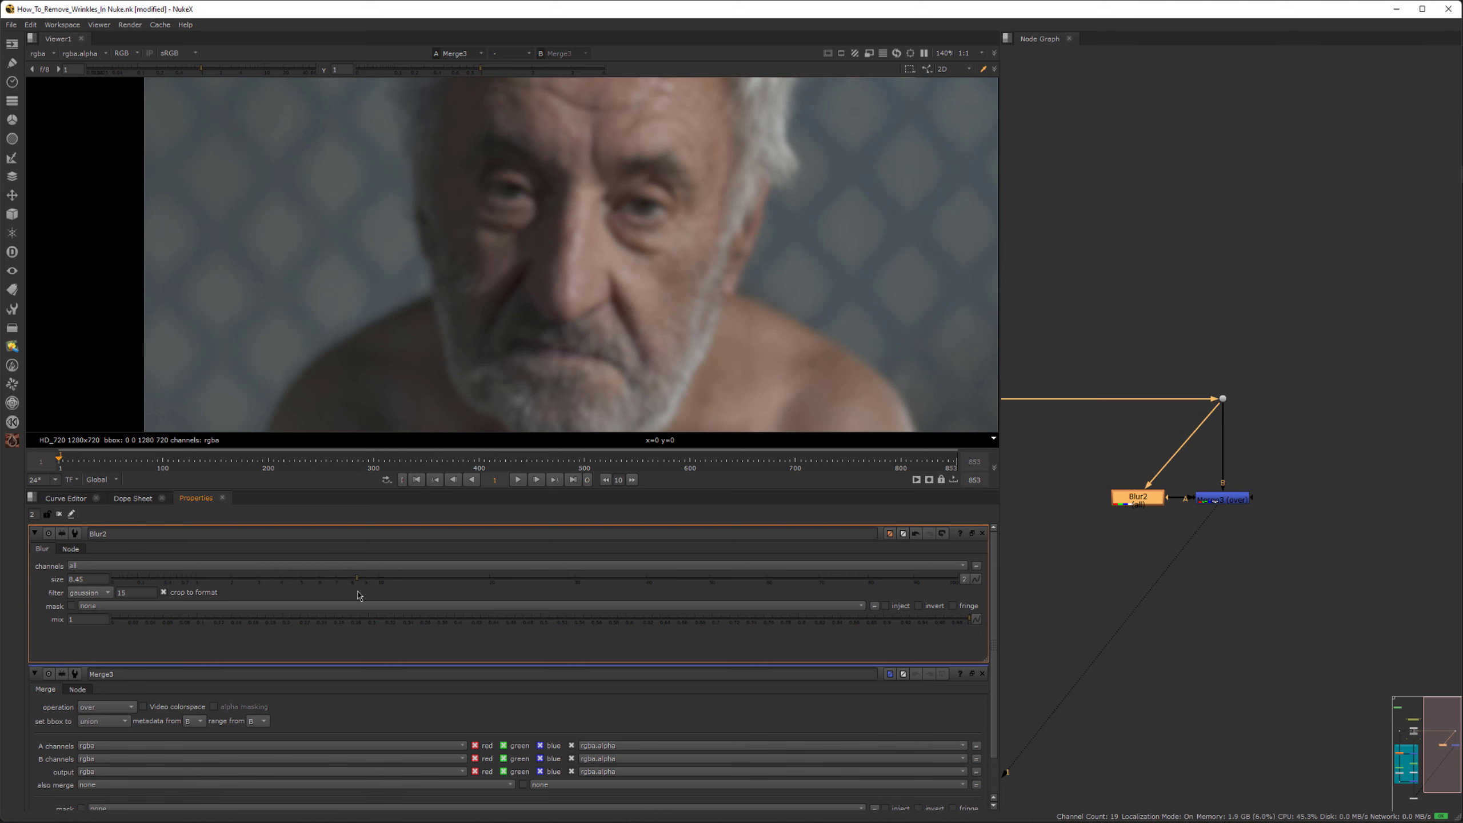
Step: Set Merge3's operation to divide and Blur2's size to 7.65
{"action": "double_click", "coordinate": [1221, 499]}
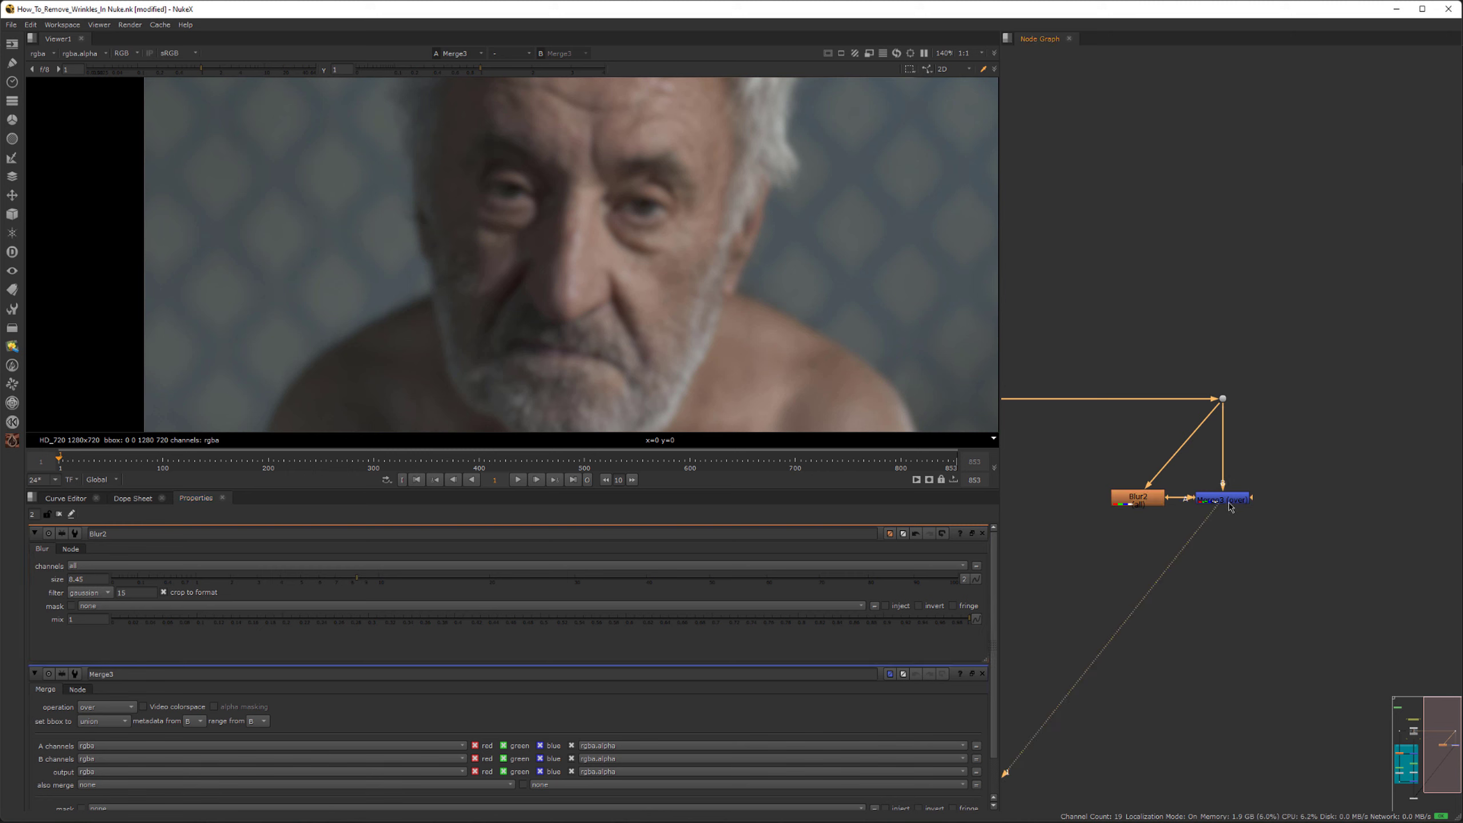
{"action": "left_click", "coordinate": [106, 566]}
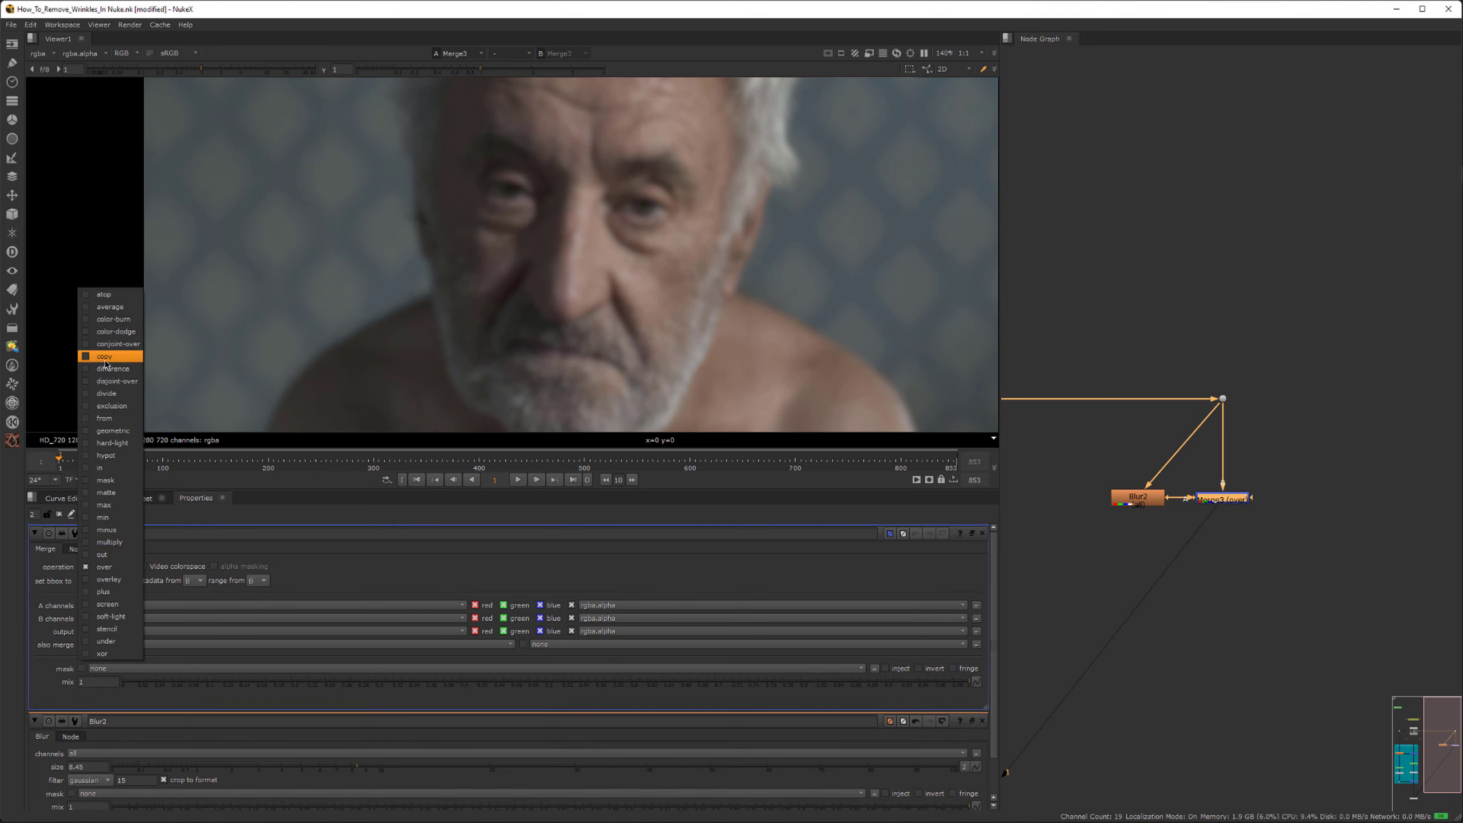
{"action": "left_click", "coordinate": [109, 389]}
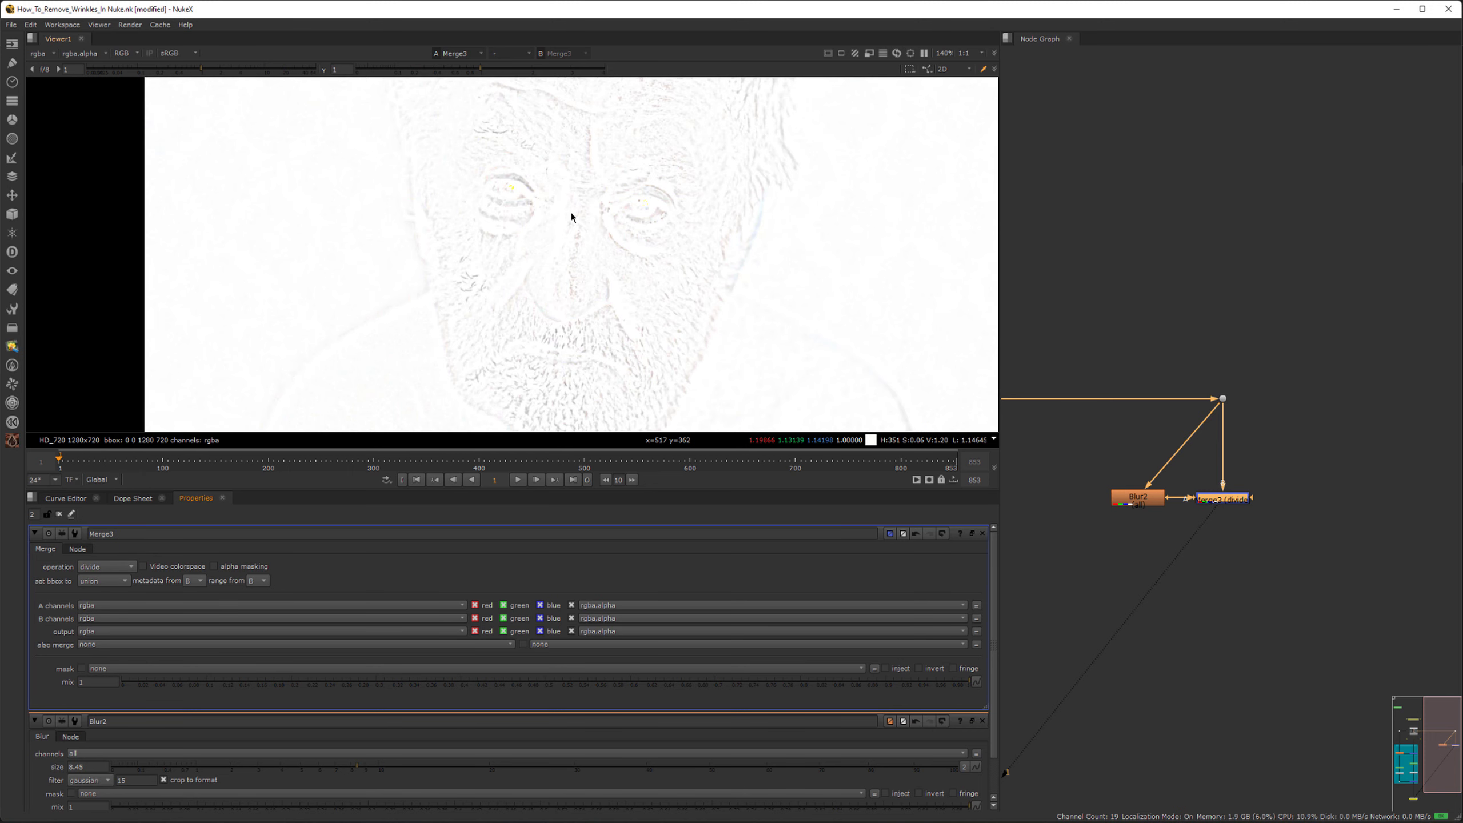
{"action": "double_click", "coordinate": [1134, 505]}
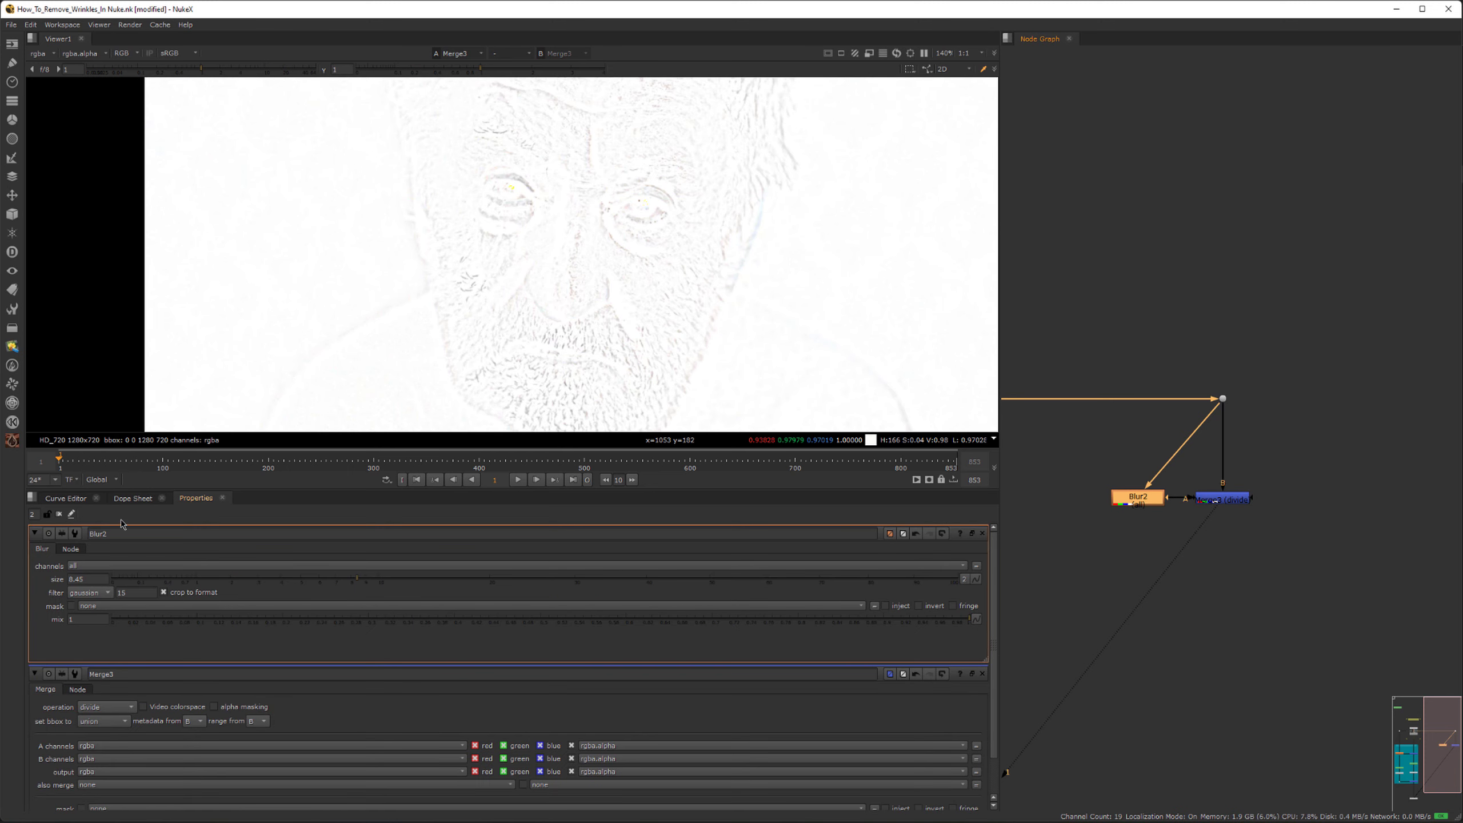
{"action": "mouse_move", "coordinate": [370, 588]}
{"action": "left_mouse_down"}
{"action": "mouse_move", "coordinate": [432, 588]}
{"action": "mouse_move", "coordinate": [296, 590]}
{"action": "mouse_move", "coordinate": [360, 592]}
{"action": "left_mouse_up"}
Step: Add a Keyer node directly below Merge3 and connect its input to Merge3's output
{"action": "middle_click_drag", "start_coordinate": [1266, 558], "coordinate": [1215, 523]}
{"action": "left_click", "coordinate": [1215, 523]}
{"action": "key", "text": "Tab"}
{"action": "type", "text": "key"}
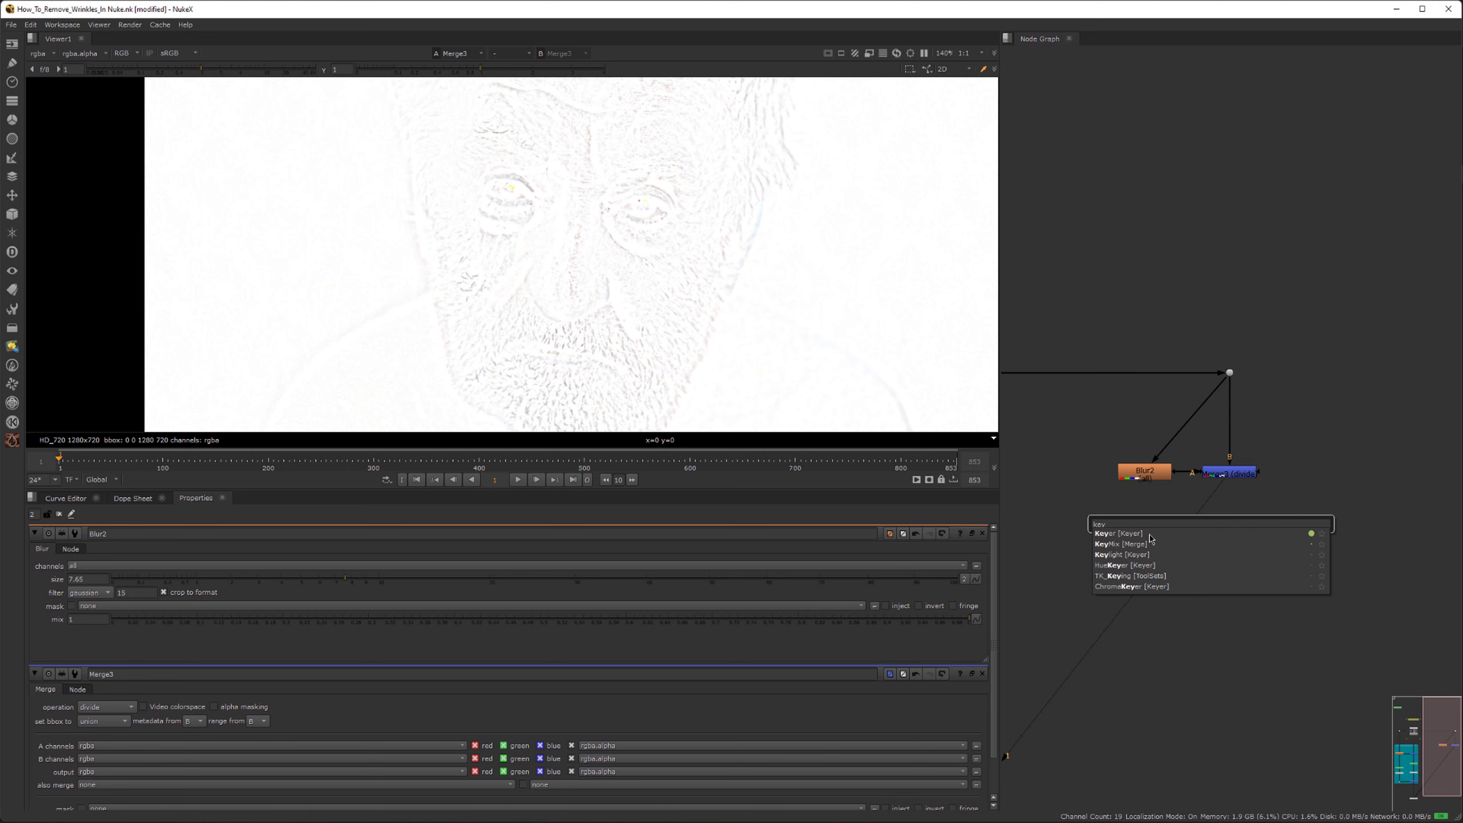
{"action": "left_click", "coordinate": [1150, 538]}
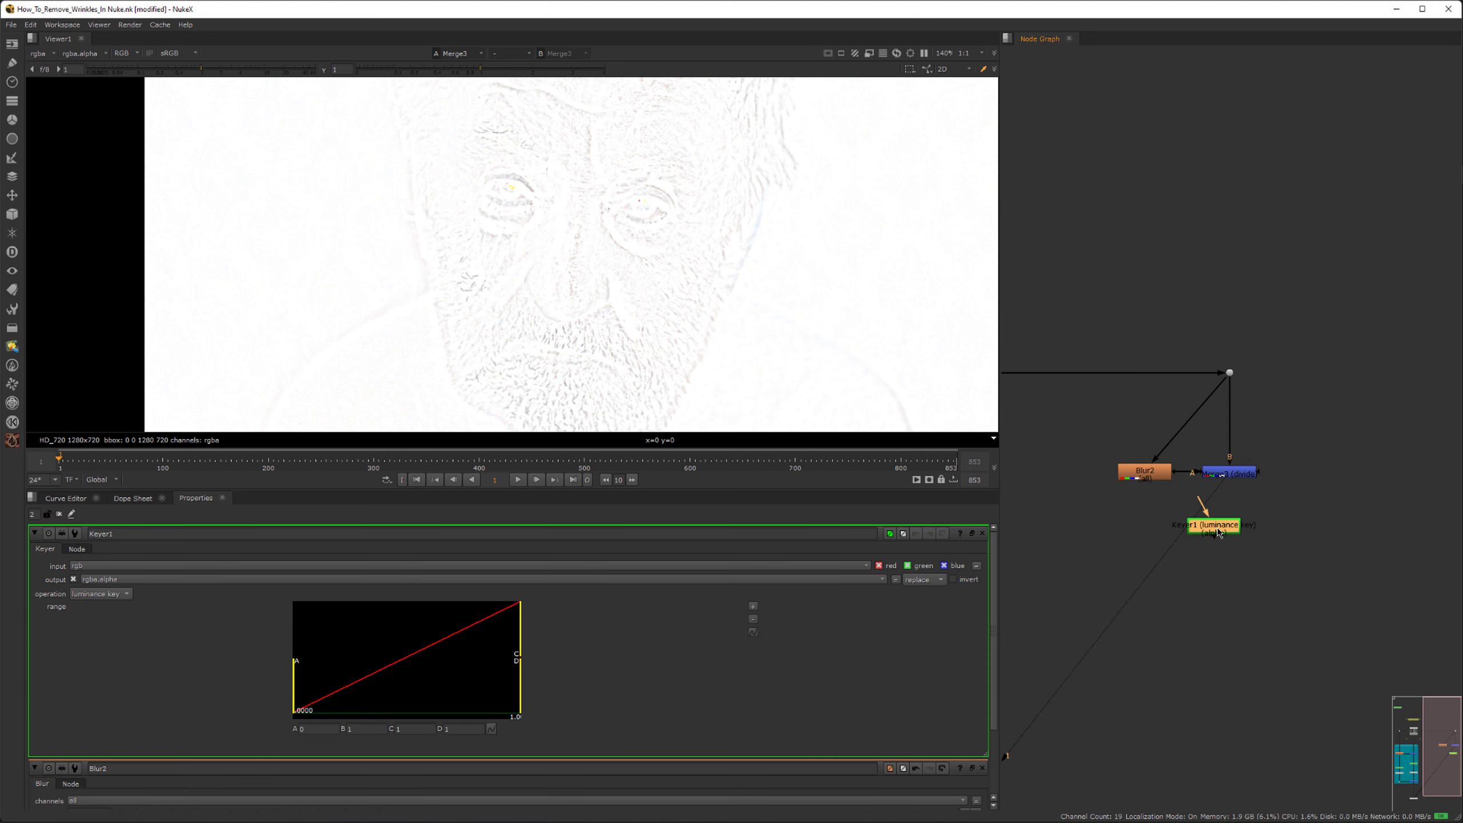
{"action": "left_click_drag", "start_coordinate": [1222, 529], "coordinate": [1232, 517]}
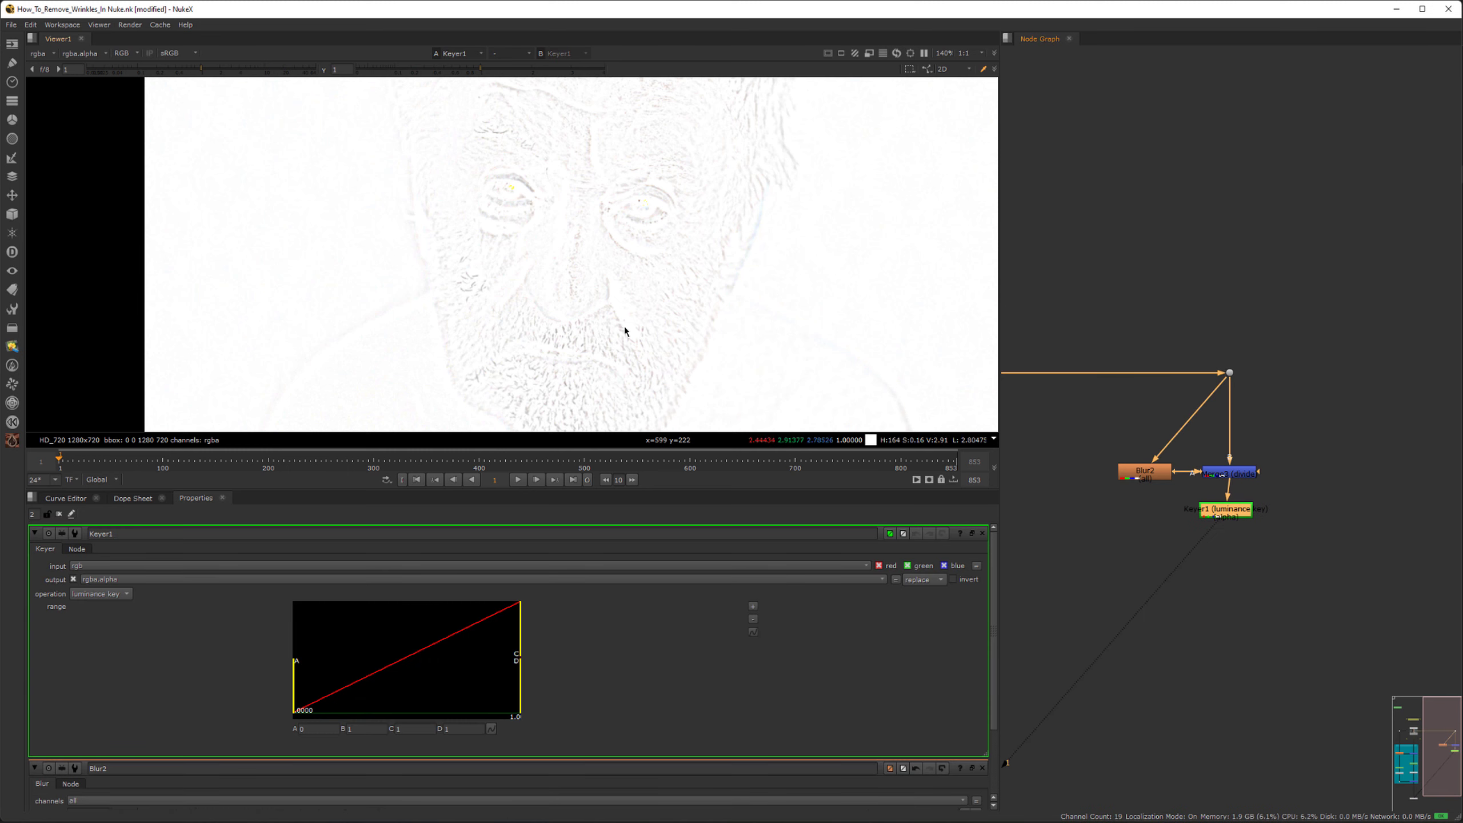
Step: View Keyer1's alpha and raise its luminance range point A to about 0.84 to bring out the facial detail
{"action": "key", "text": "a"}
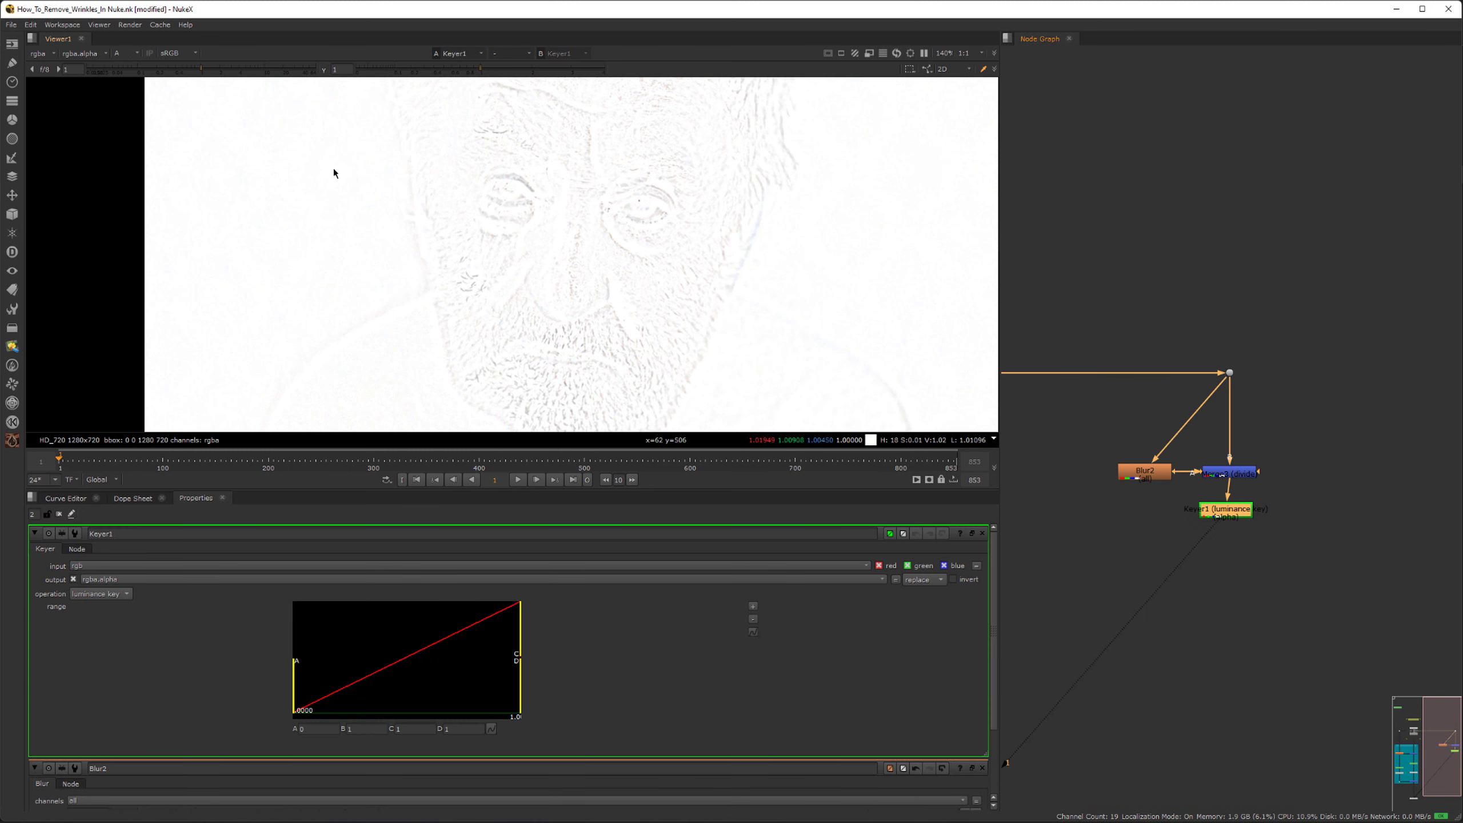
{"action": "left_click_drag", "start_coordinate": [297, 664], "coordinate": [502, 668]}
{"action": "scroll", "coordinate": [479, 214], "scroll_direction": "up", "scroll_amount": 3}
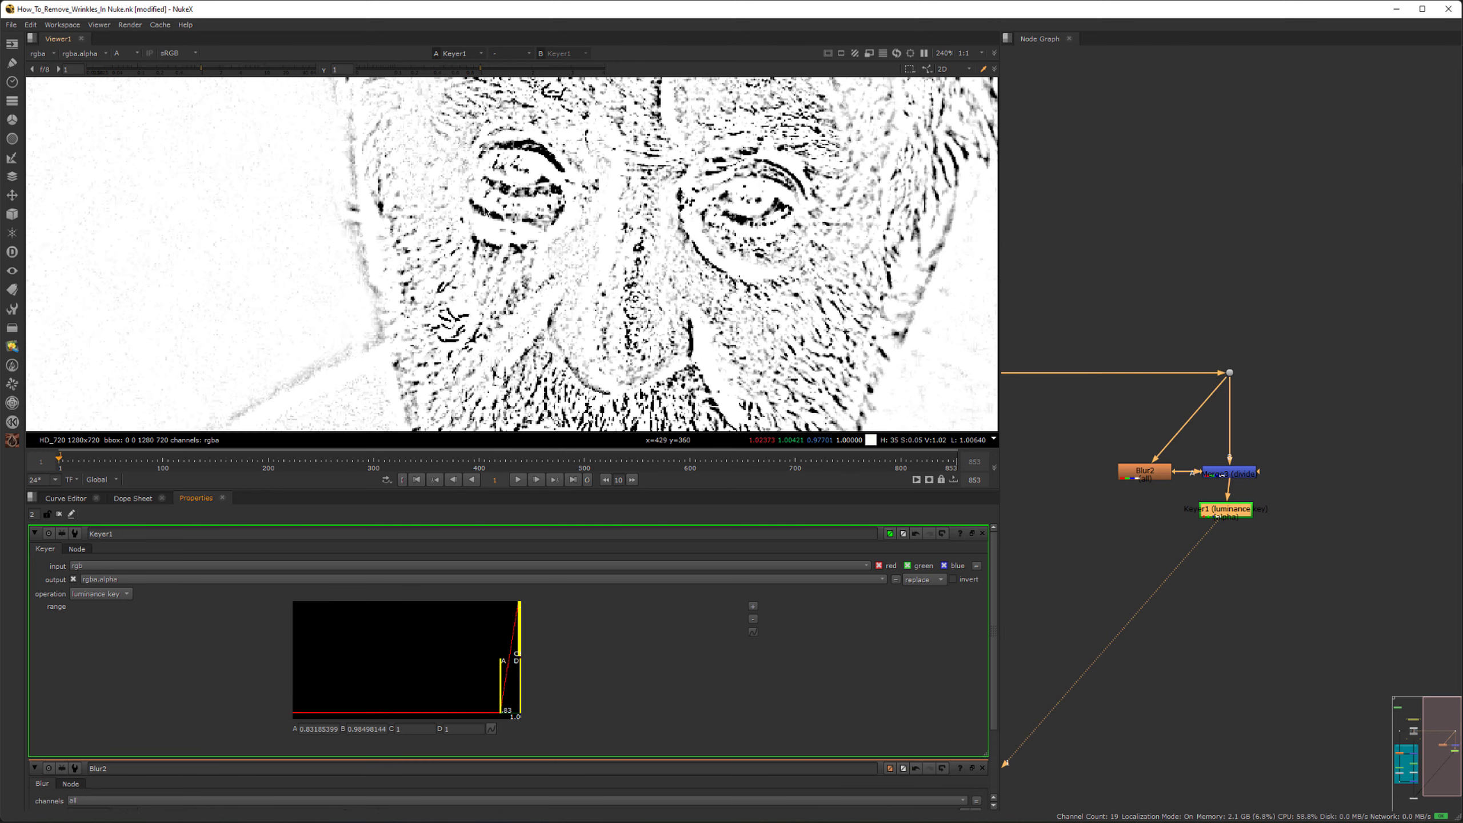
{"action": "scroll", "coordinate": [486, 218], "scroll_direction": "down", "scroll_amount": 5}
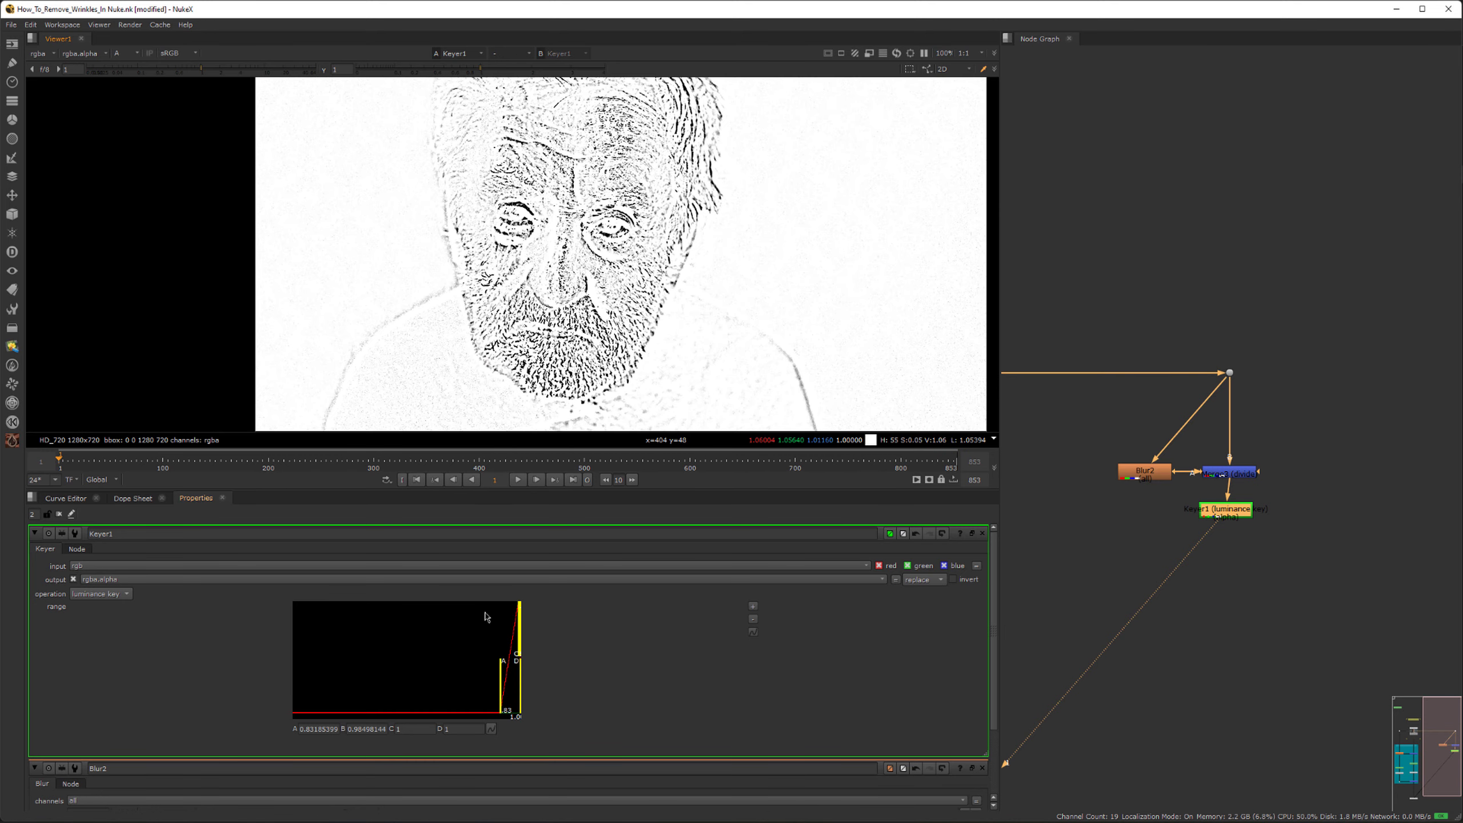
{"action": "left_click_drag", "start_coordinate": [504, 670], "coordinate": [505, 670]}
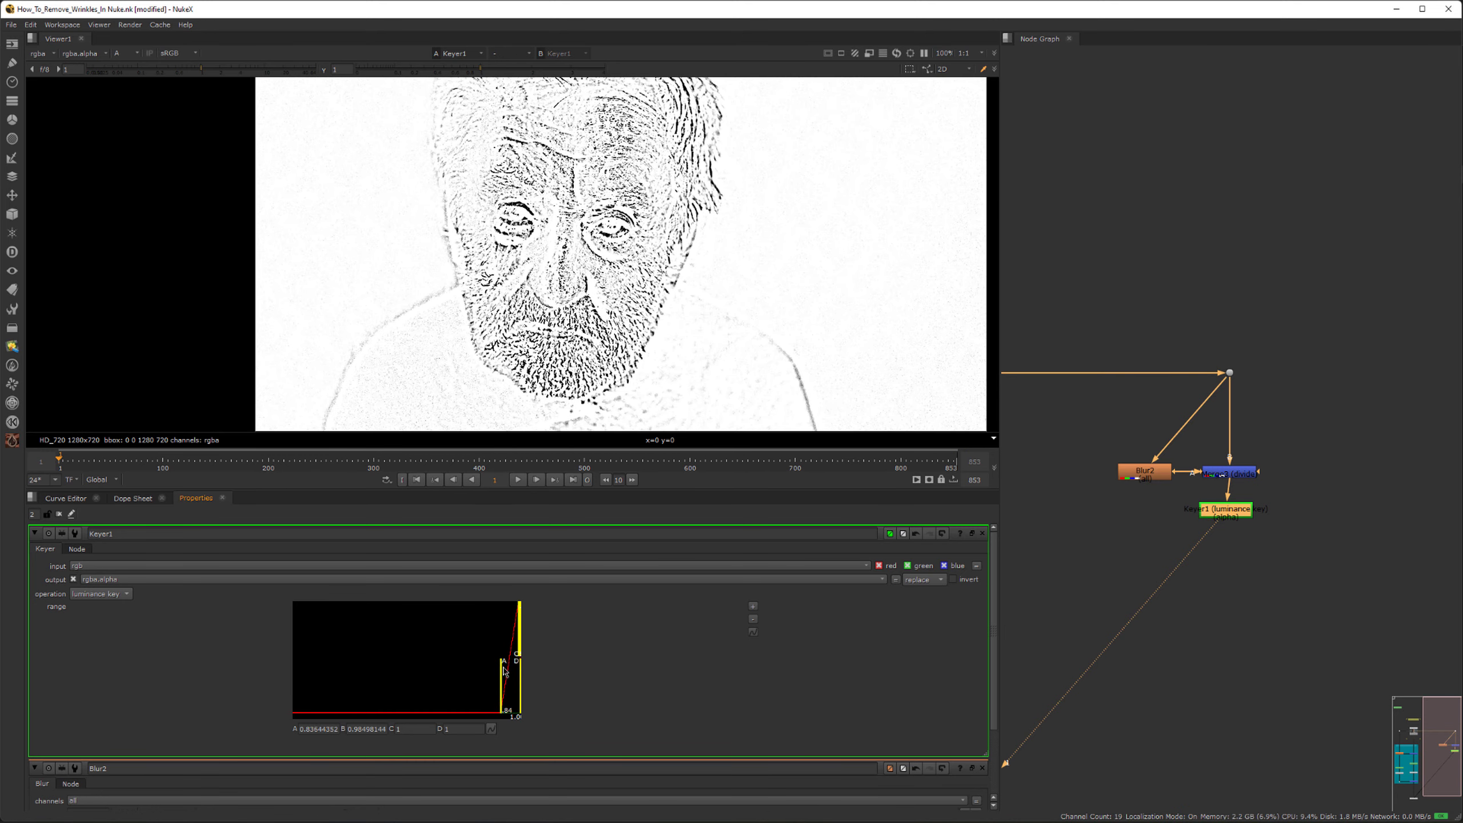
Step: Swap Merge3's A and B inputs and set Keyer1's range point A to about 0.76
{"action": "left_click", "coordinate": [1227, 475]}
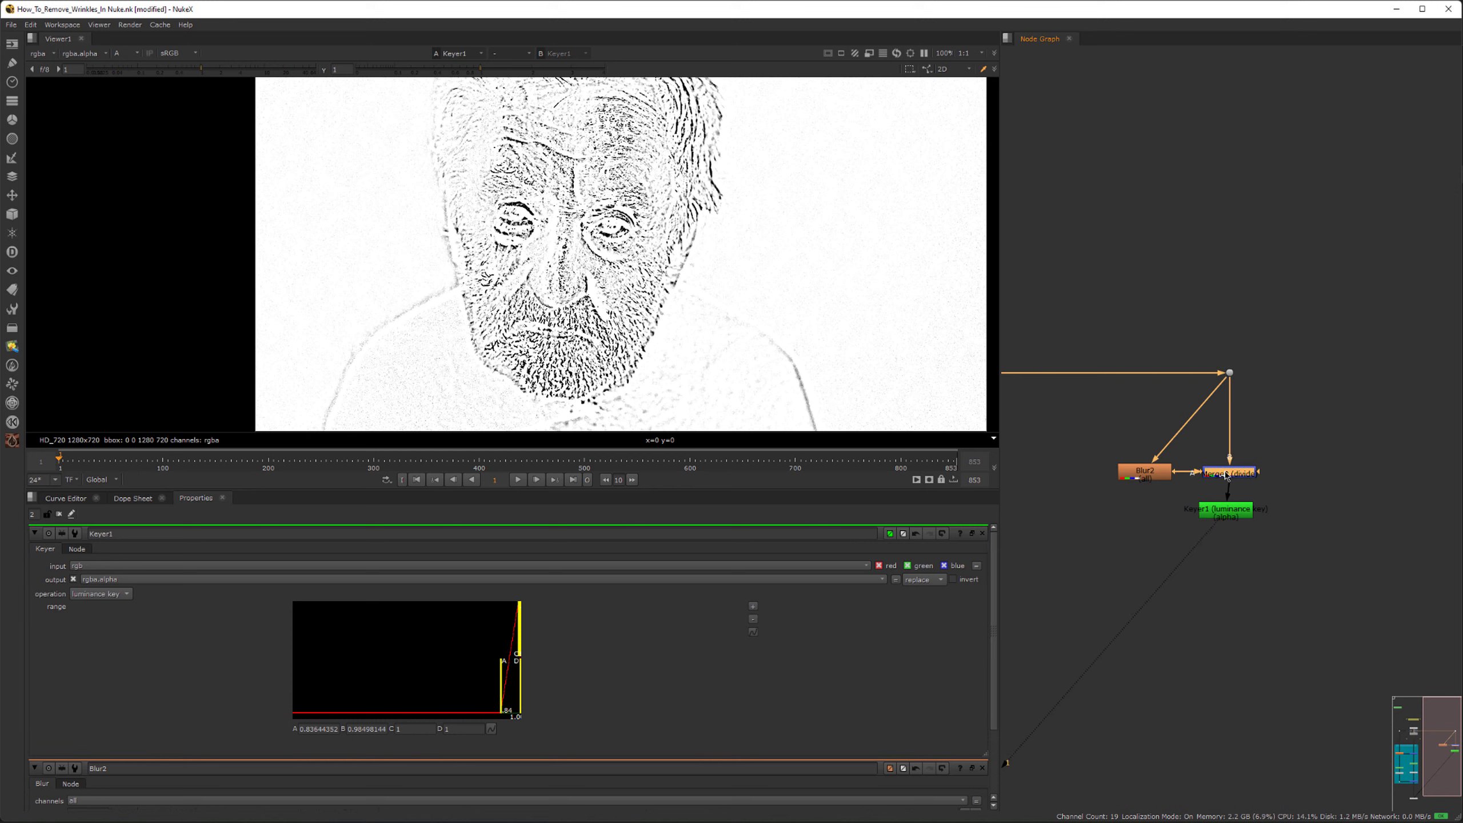
{"action": "key", "text": "shift+x"}
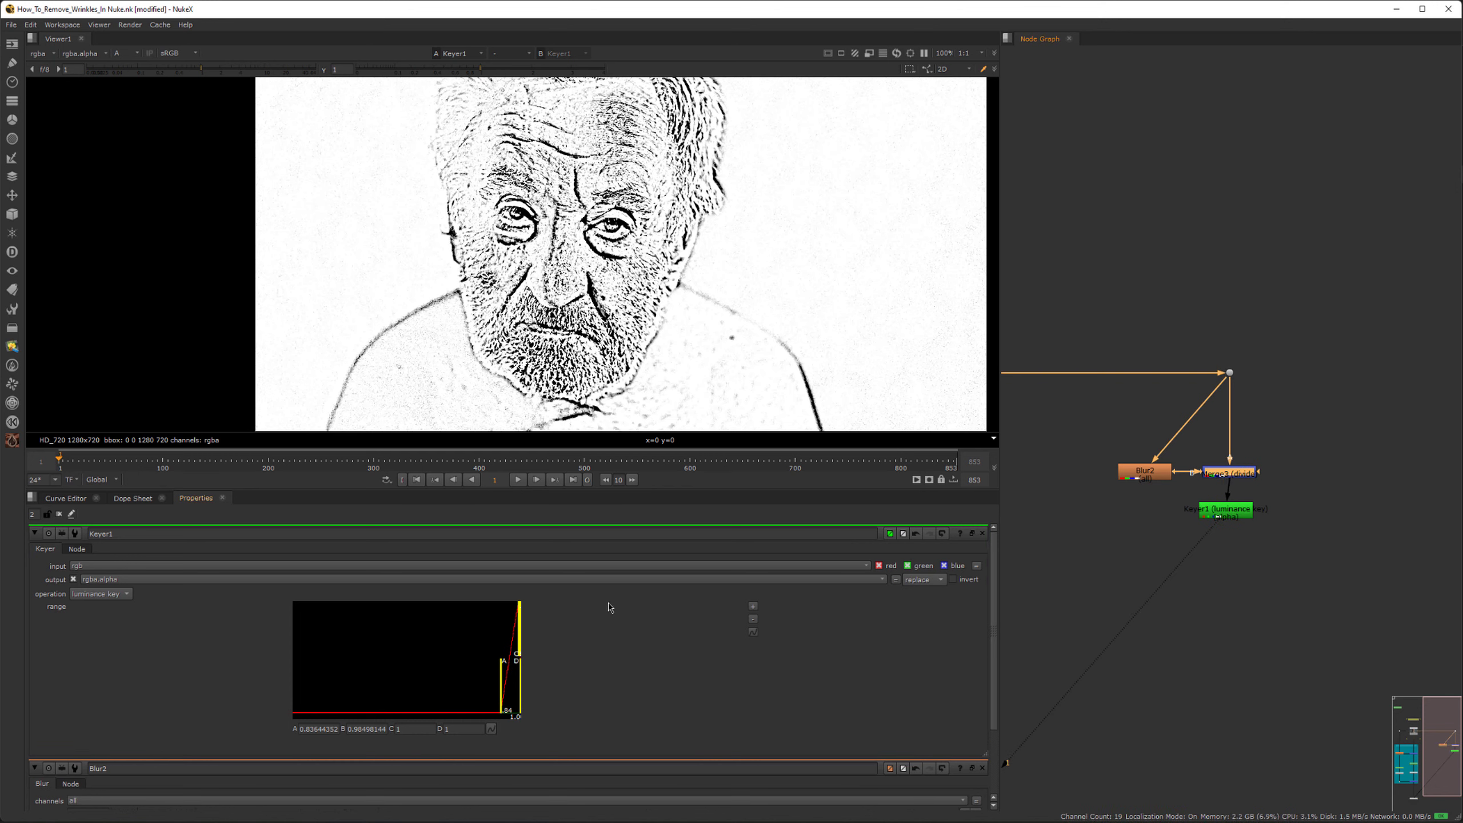
{"action": "mouse_move", "coordinate": [498, 670]}
{"action": "left_mouse_down"}
{"action": "mouse_move", "coordinate": [418, 672]}
{"action": "mouse_move", "coordinate": [493, 670]}
{"action": "left_mouse_up"}
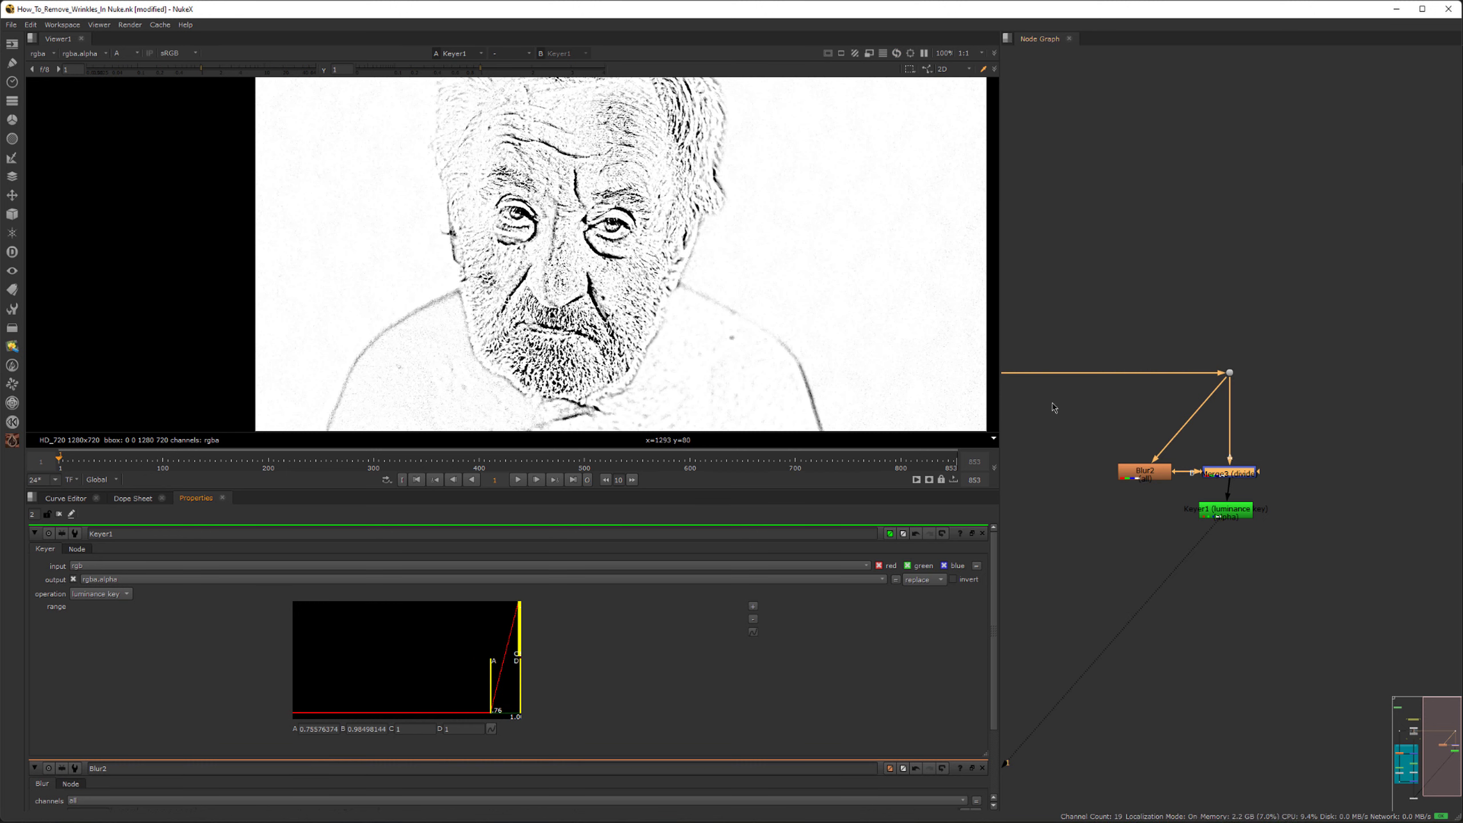
Step: Move Blur2 farther to the side of Merge3 to space out the new branch
{"action": "scroll", "coordinate": [1215, 474], "scroll_direction": "up", "scroll_amount": 3}
{"action": "scroll", "coordinate": [1210, 473], "scroll_direction": "up", "scroll_amount": 2}
{"action": "left_click_drag", "start_coordinate": [1135, 477], "coordinate": [1083, 471]}
{"action": "scroll", "coordinate": [1299, 450], "scroll_direction": "down", "scroll_amount": 2}
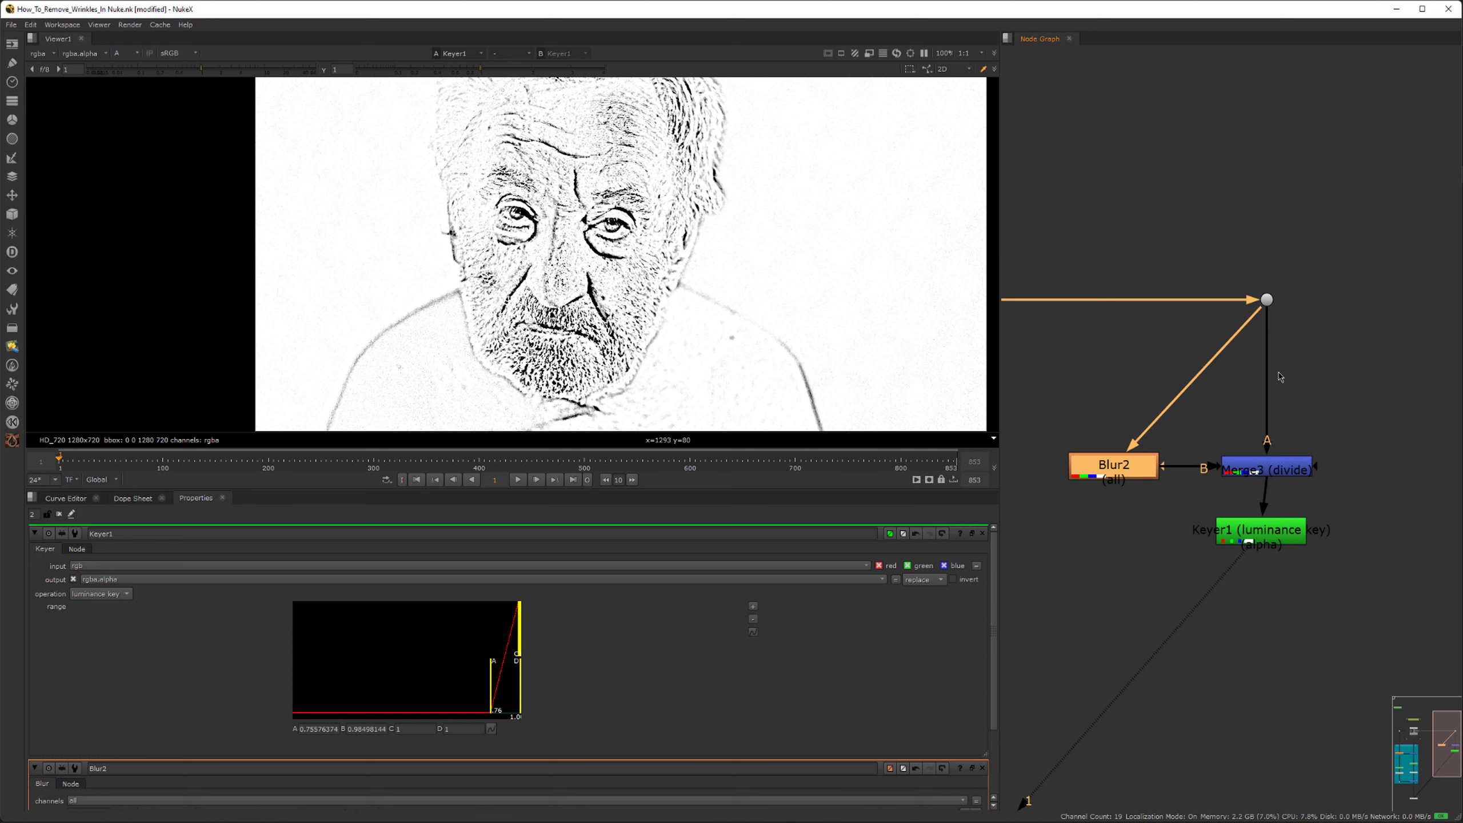
{"action": "left_click_drag", "start_coordinate": [1271, 374], "coordinate": [1266, 301]}
{"action": "left_click", "coordinate": [1244, 238]}
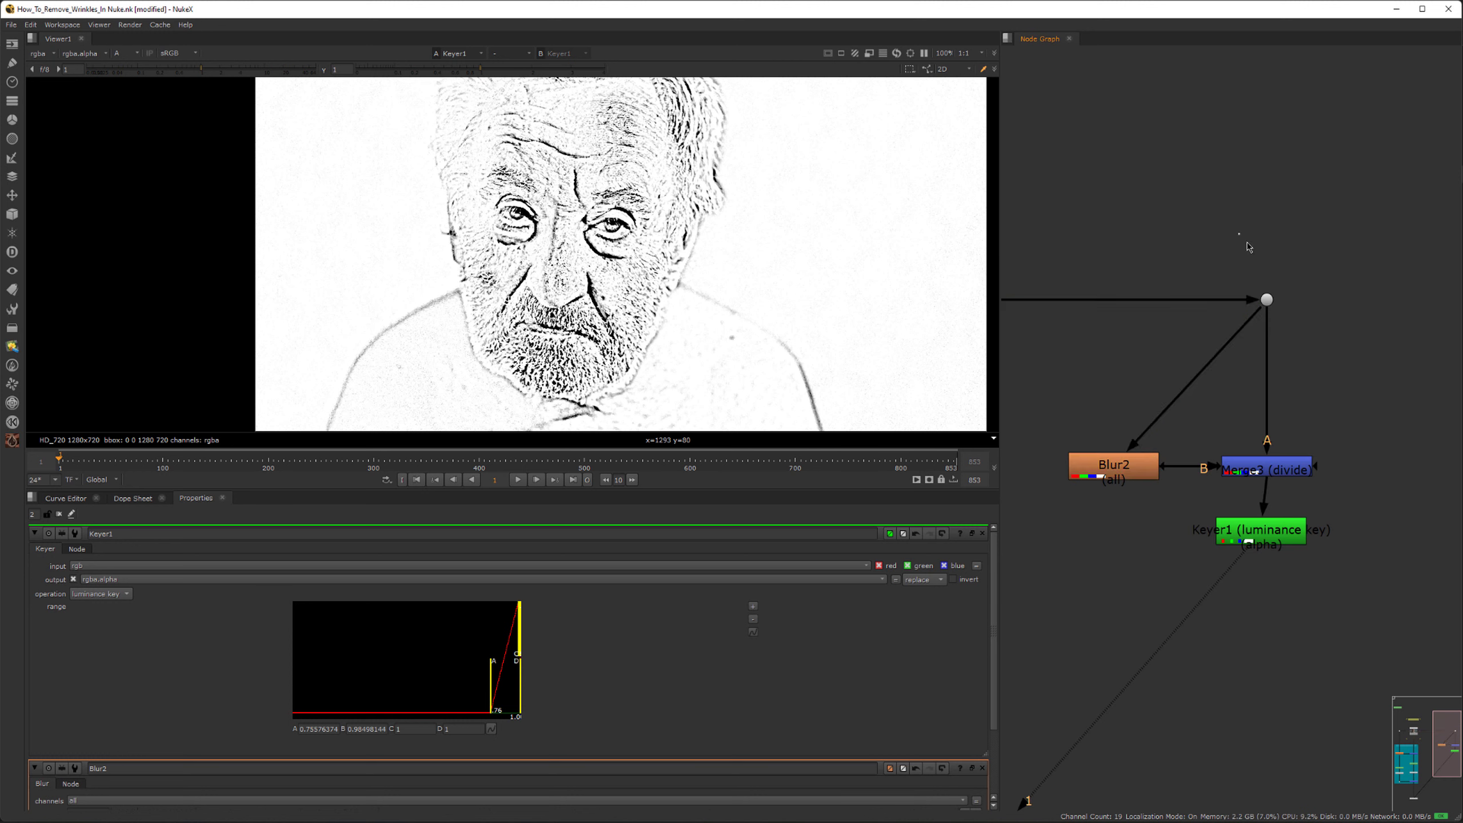
Step: Compare the alpha of Merge3 with that of Keyer1, and align Keyer1 directly beneath Merge3
{"action": "middle_click_drag", "start_coordinate": [1283, 455], "coordinate": [1294, 406]}
{"action": "left_click", "coordinate": [1292, 415]}
{"action": "key", "text": "1"}
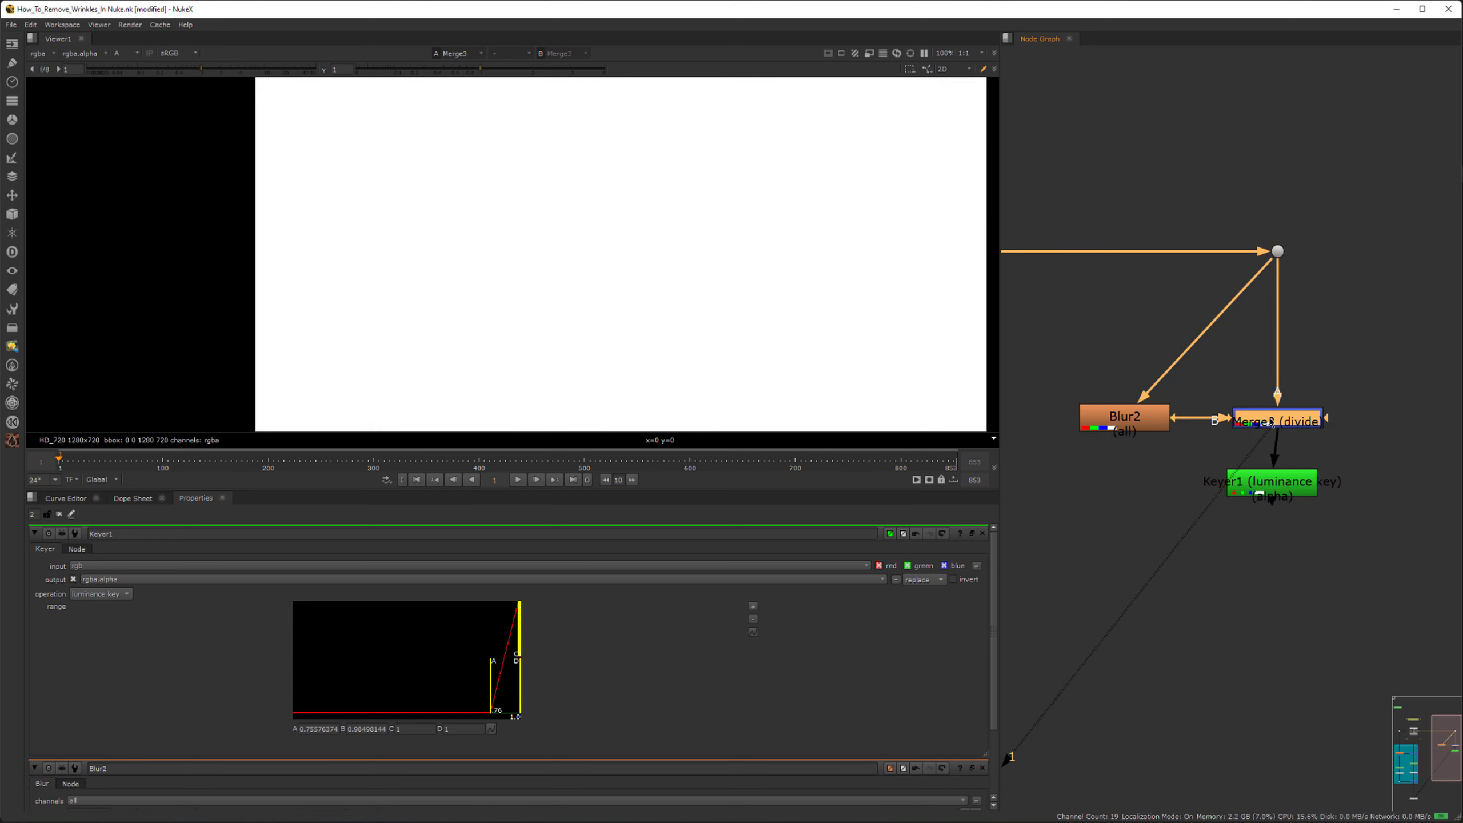
{"action": "double_click", "coordinate": [1292, 416]}
{"action": "key", "text": "1"}
{"action": "left_click", "coordinate": [1287, 490]}
{"action": "key", "text": "1"}
{"action": "left_click_drag", "start_coordinate": [1286, 491], "coordinate": [1291, 505]}
{"action": "double_click", "coordinate": [1292, 504]}
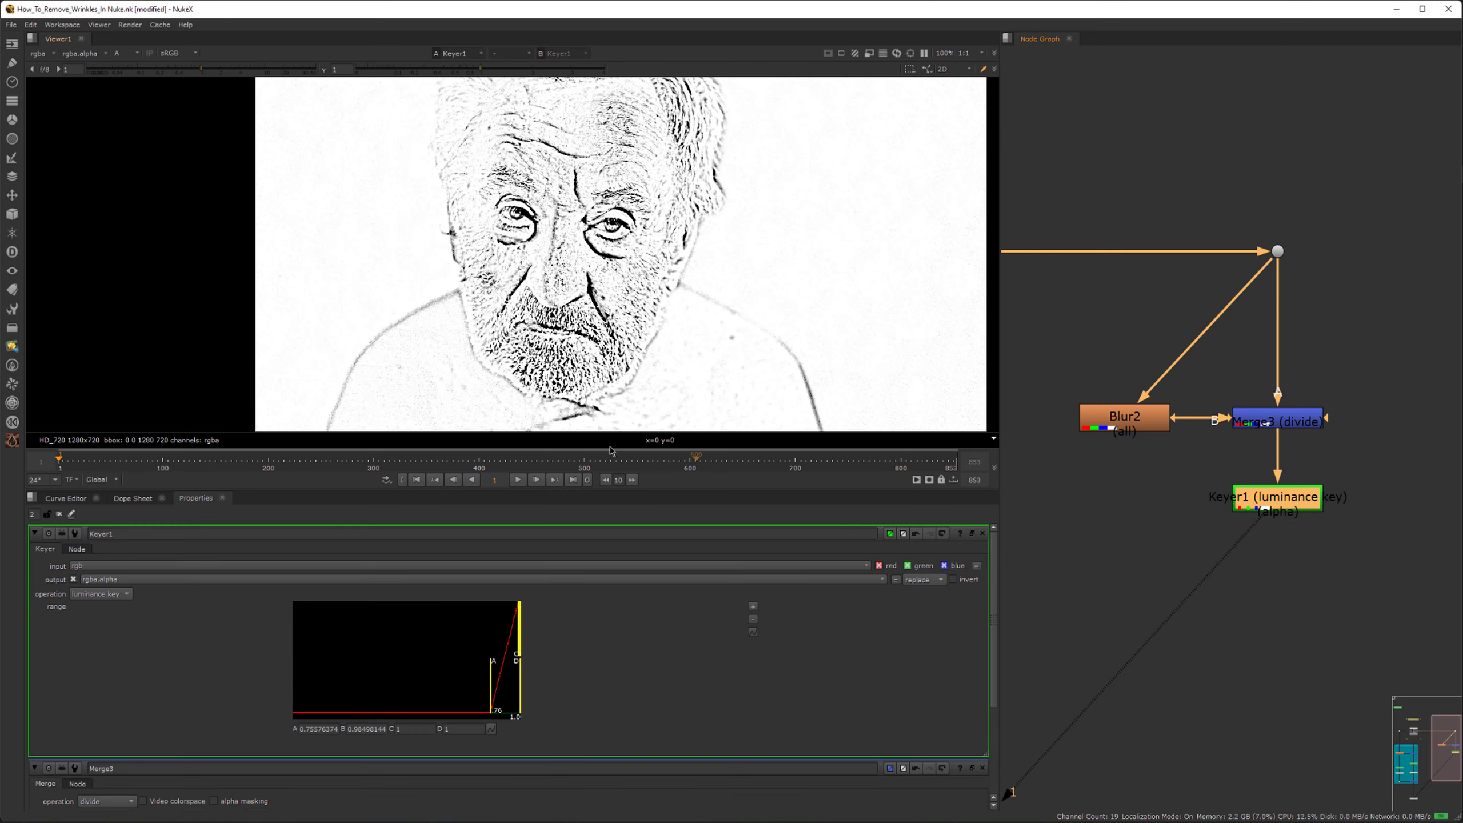
Step: Set Keyer1's range point A to about 0.75 and place the node closer beneath Merge3
{"action": "left_click_drag", "start_coordinate": [496, 687], "coordinate": [492, 683]}
{"action": "scroll", "coordinate": [518, 265], "scroll_direction": "up", "scroll_amount": 3}
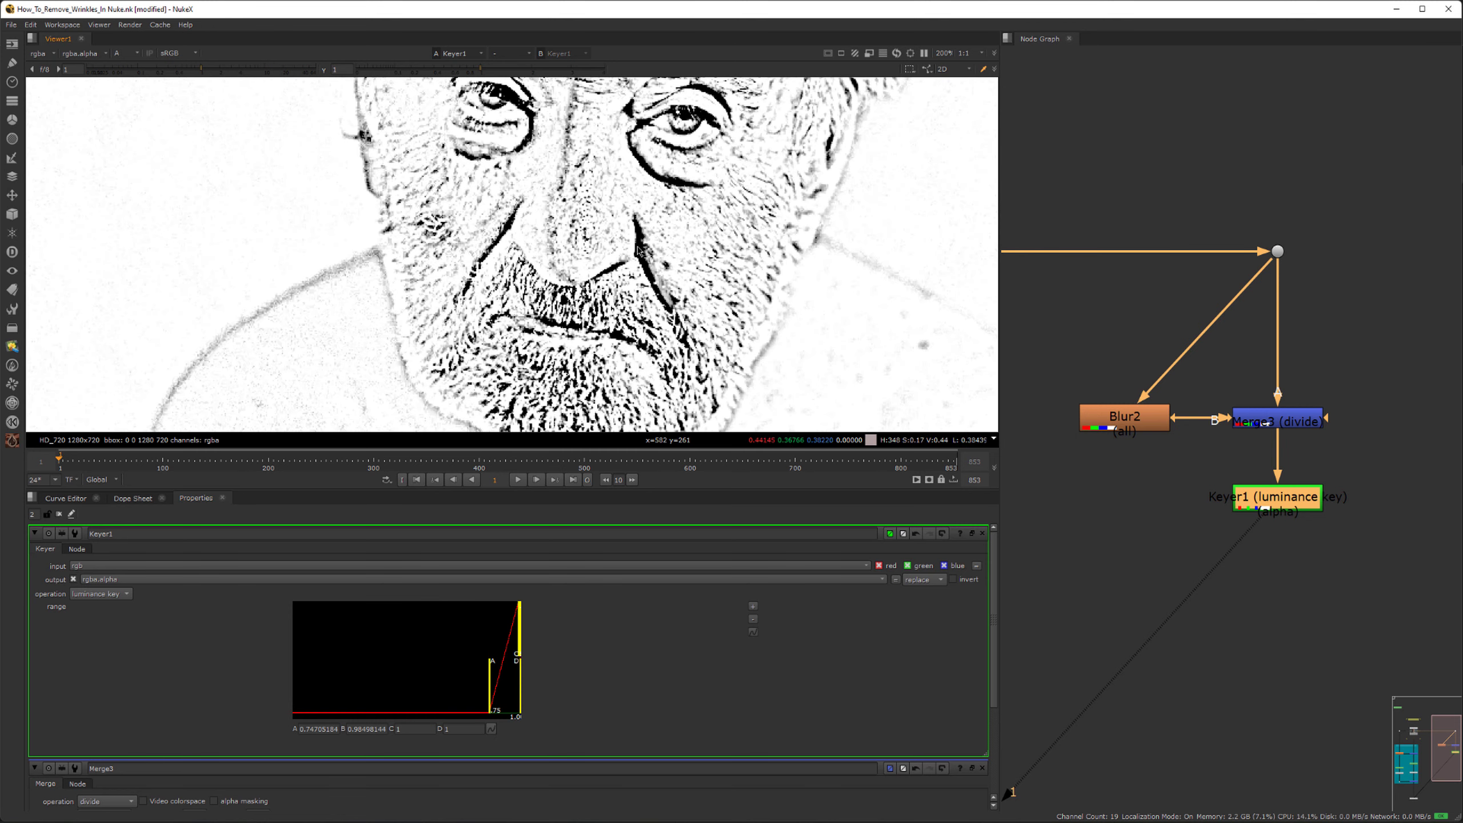
{"action": "middle_click_drag", "start_coordinate": [662, 175], "coordinate": [669, 247]}
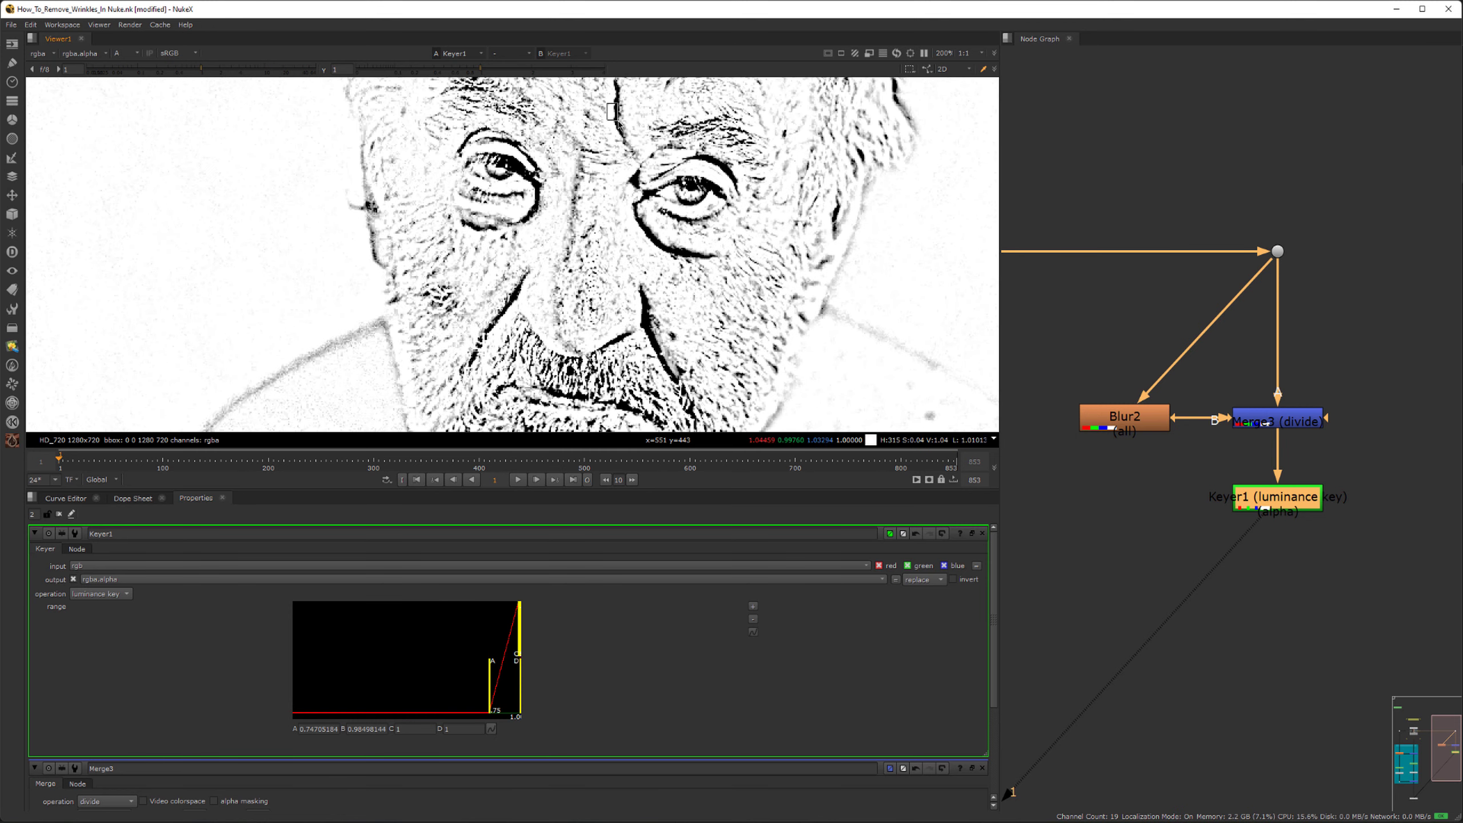
{"action": "scroll", "coordinate": [490, 179], "scroll_direction": "down", "scroll_amount": 3}
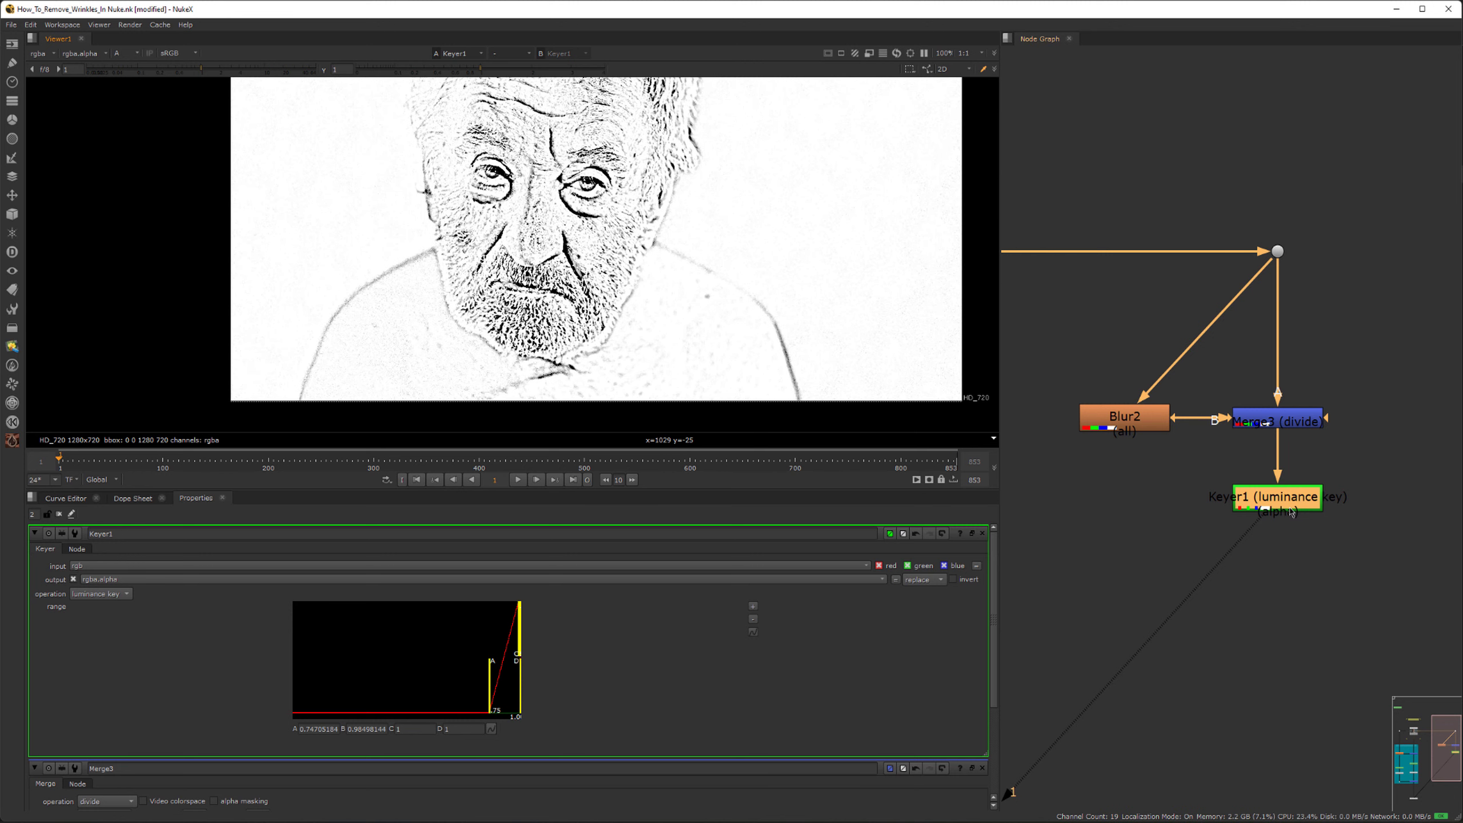
{"action": "left_click_drag", "start_coordinate": [1291, 512], "coordinate": [1291, 483]}
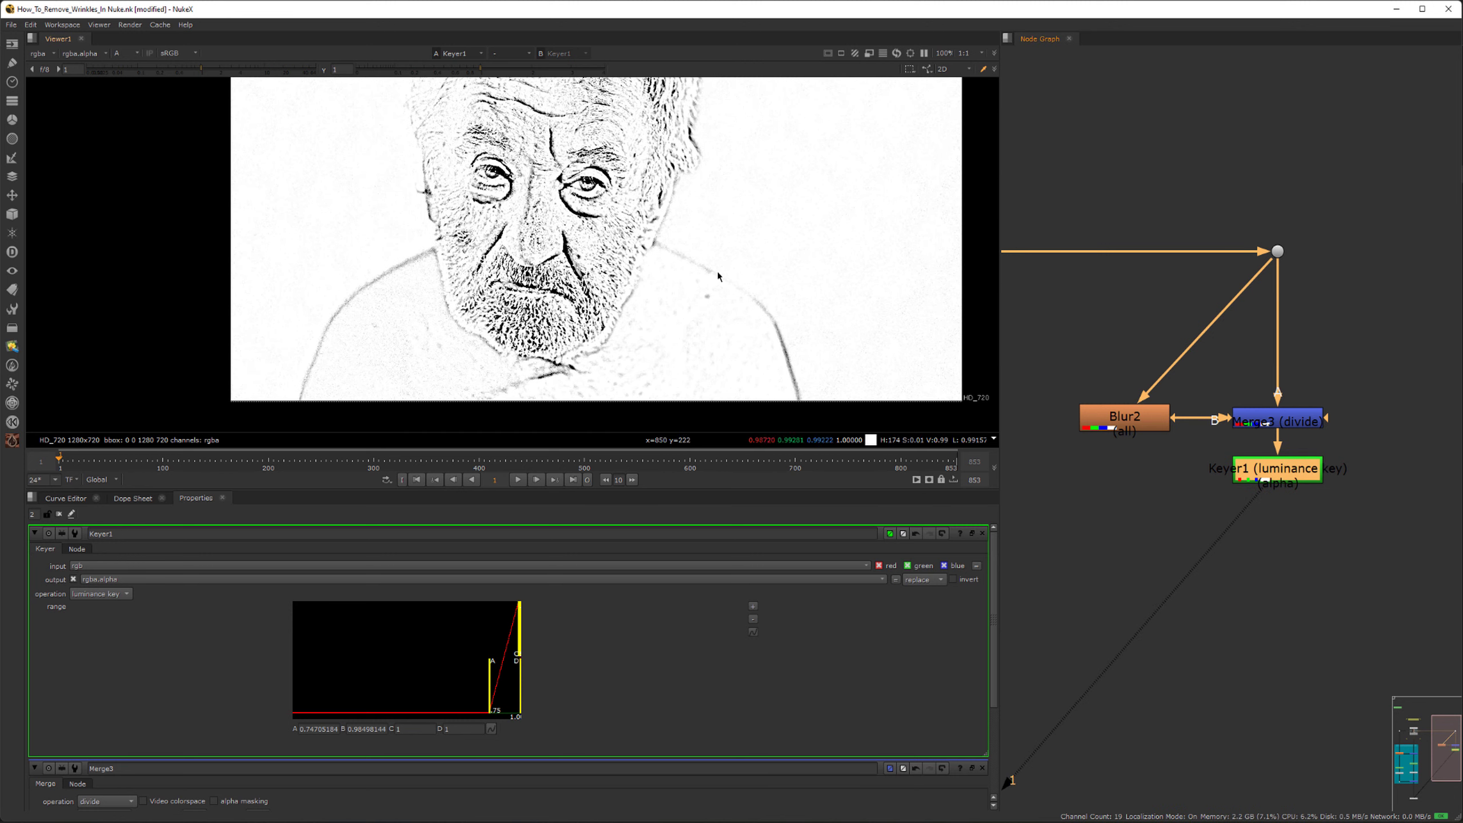
Step: Inspect the keyed wrinkle lines on the forehead and around the eyes, and try Keyer1's own invert option
{"action": "scroll", "coordinate": [509, 251], "scroll_direction": "up", "scroll_amount": 4}
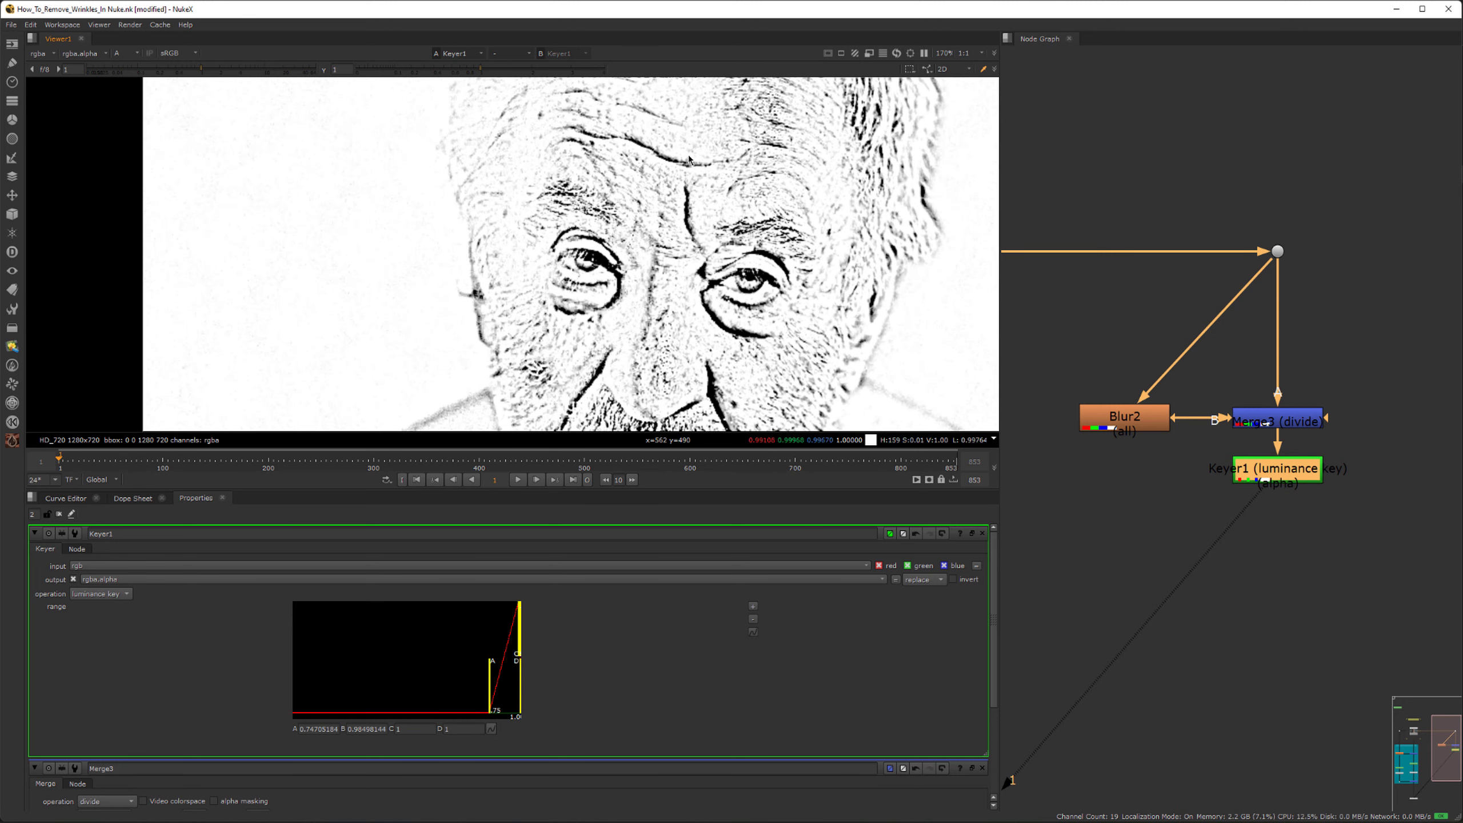
{"action": "left_click_drag", "start_coordinate": [635, 145], "coordinate": [687, 165], "text": "ctrl+shift"}
{"action": "middle_click_drag", "start_coordinate": [686, 213], "coordinate": [682, 204]}
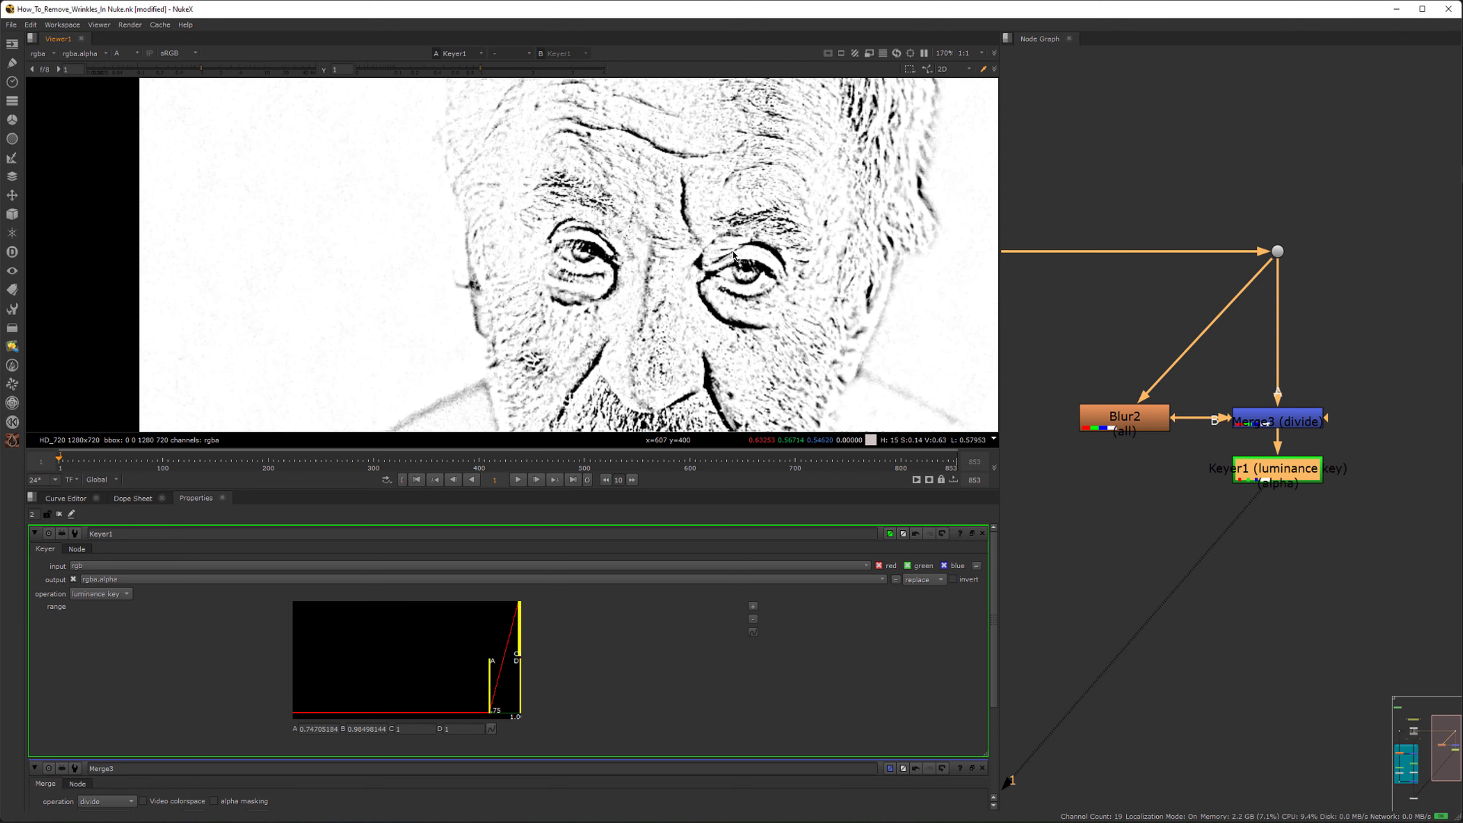
{"action": "left_click_drag", "start_coordinate": [732, 348], "coordinate": [739, 366]}
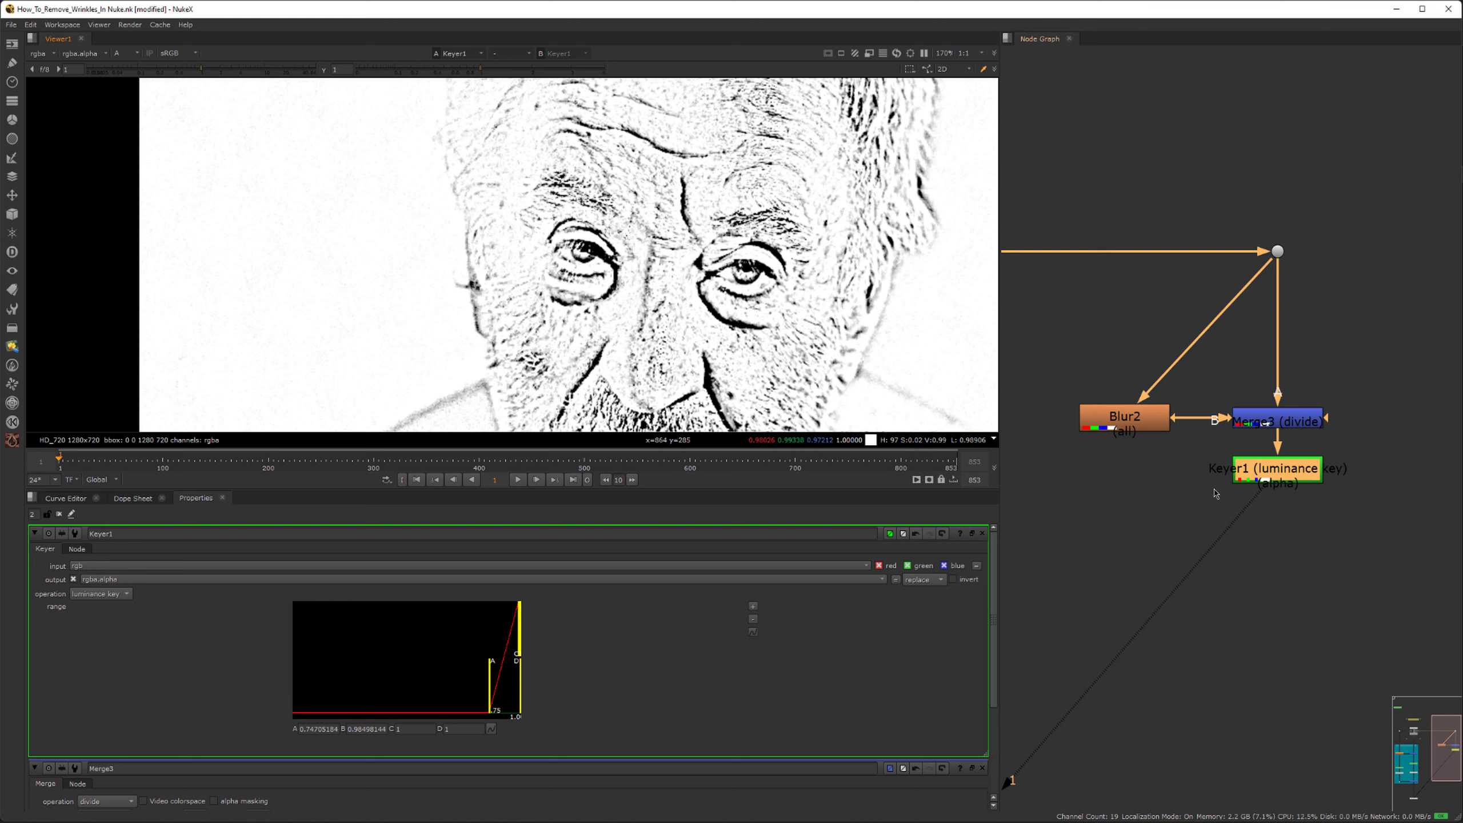
{"action": "middle_click_drag", "start_coordinate": [1290, 500], "coordinate": [1281, 472]}
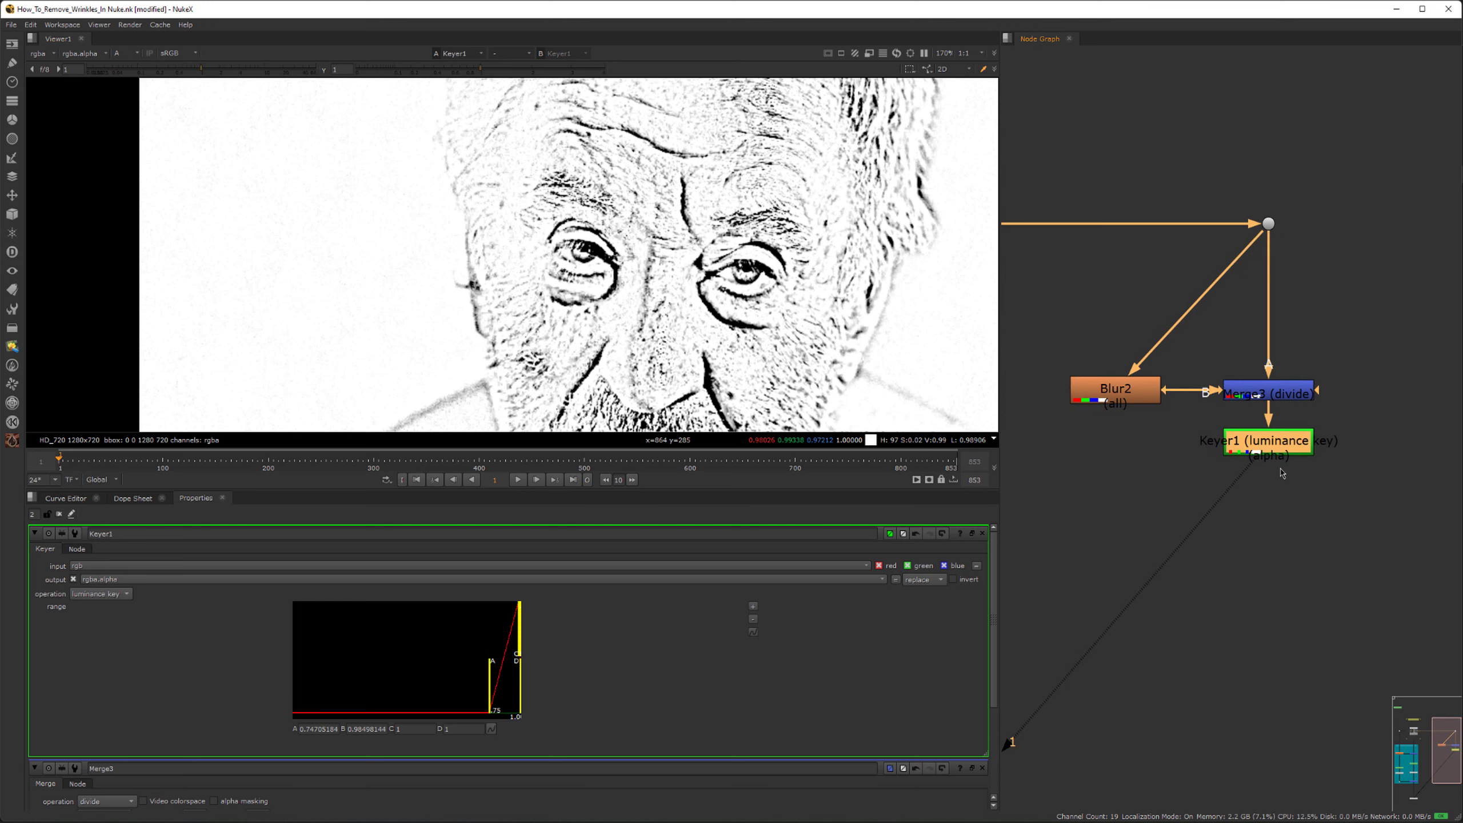
{"action": "left_click", "coordinate": [954, 580]}
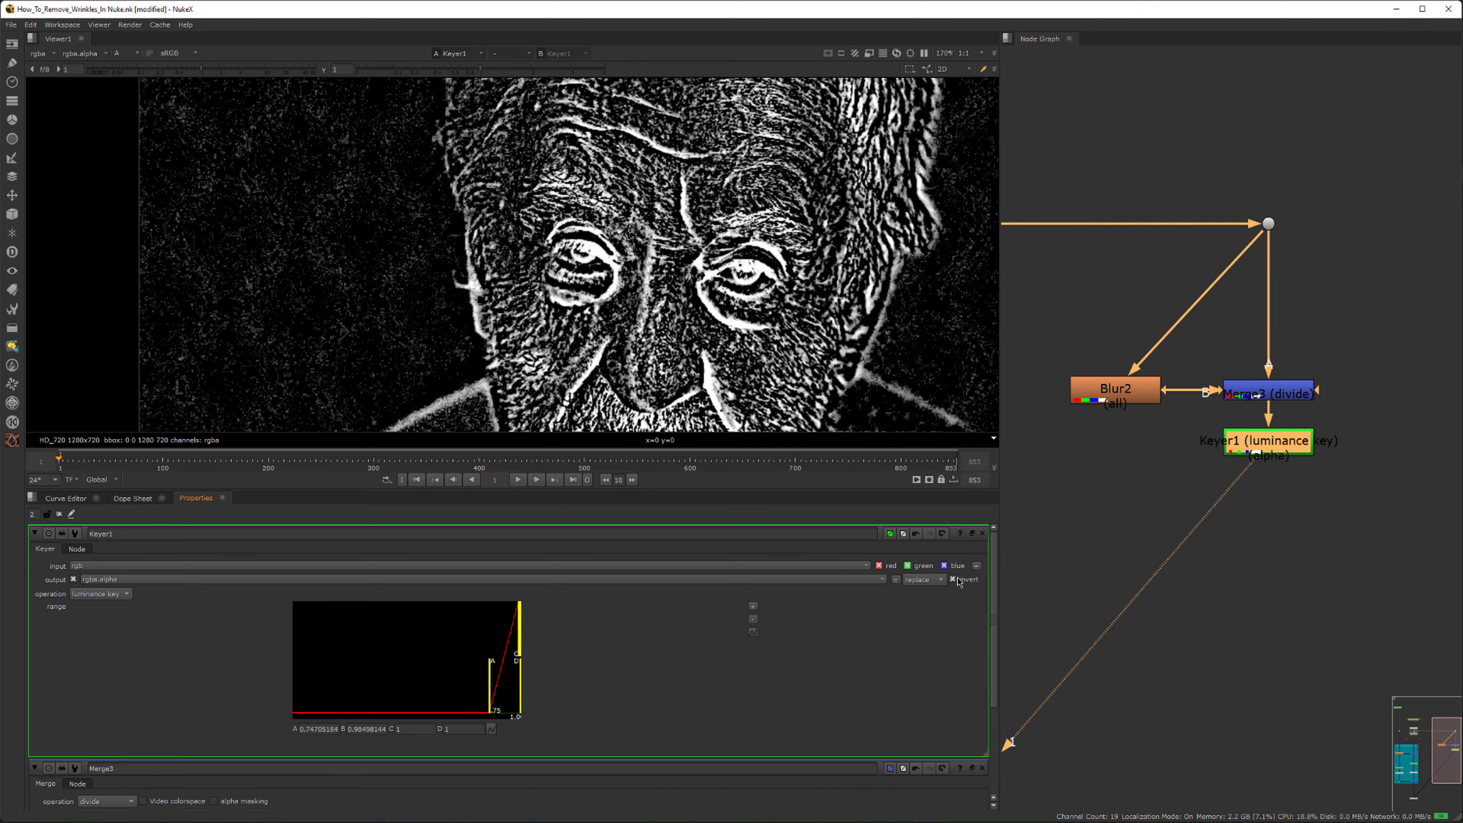
{"action": "left_click", "coordinate": [953, 579]}
Step: Add an Invert node below Keyer1, connect it to the Keyer and view its alpha
{"action": "left_click", "coordinate": [1157, 535]}
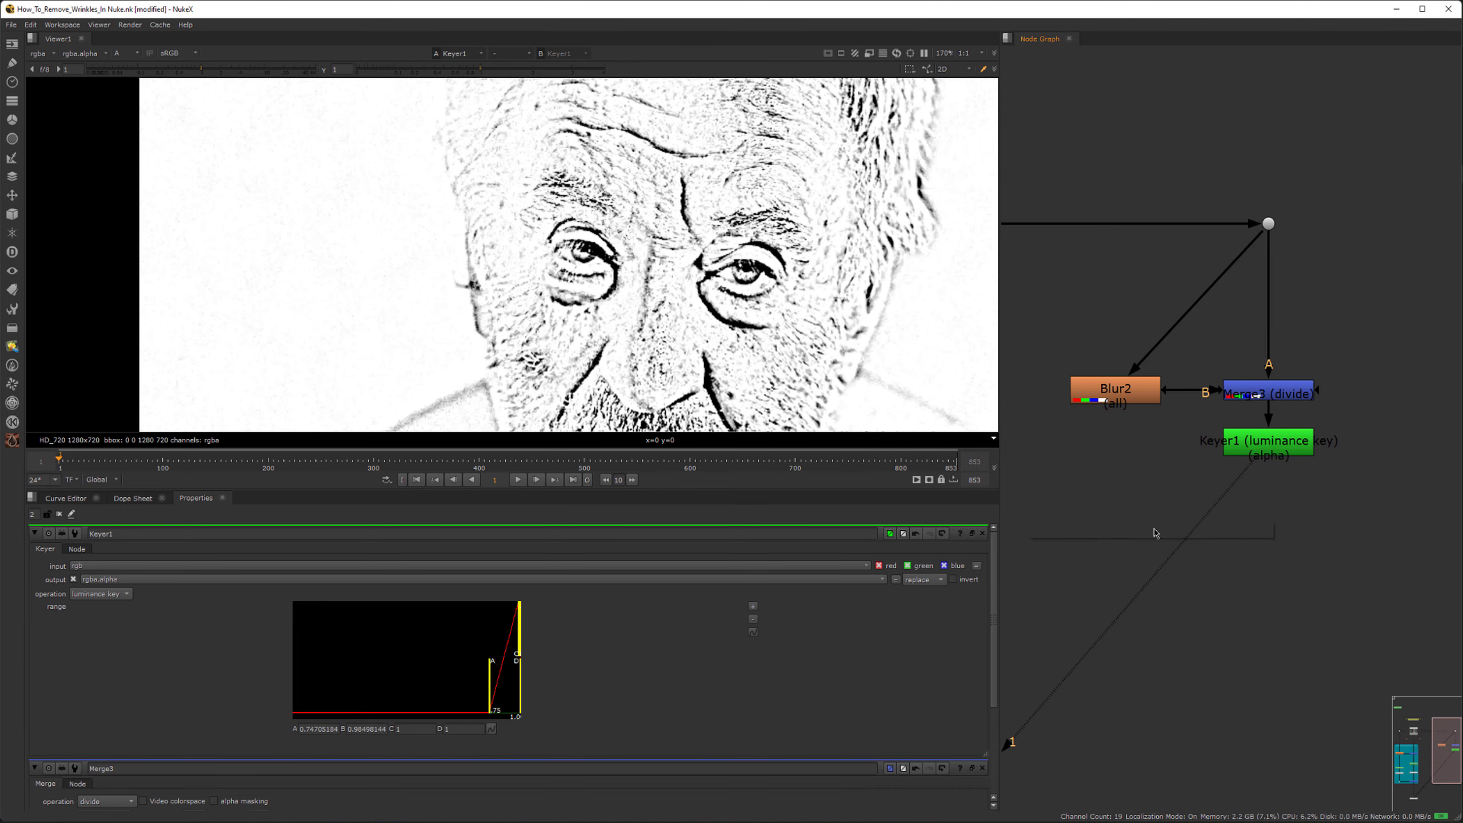
{"action": "type", "text": "in"}
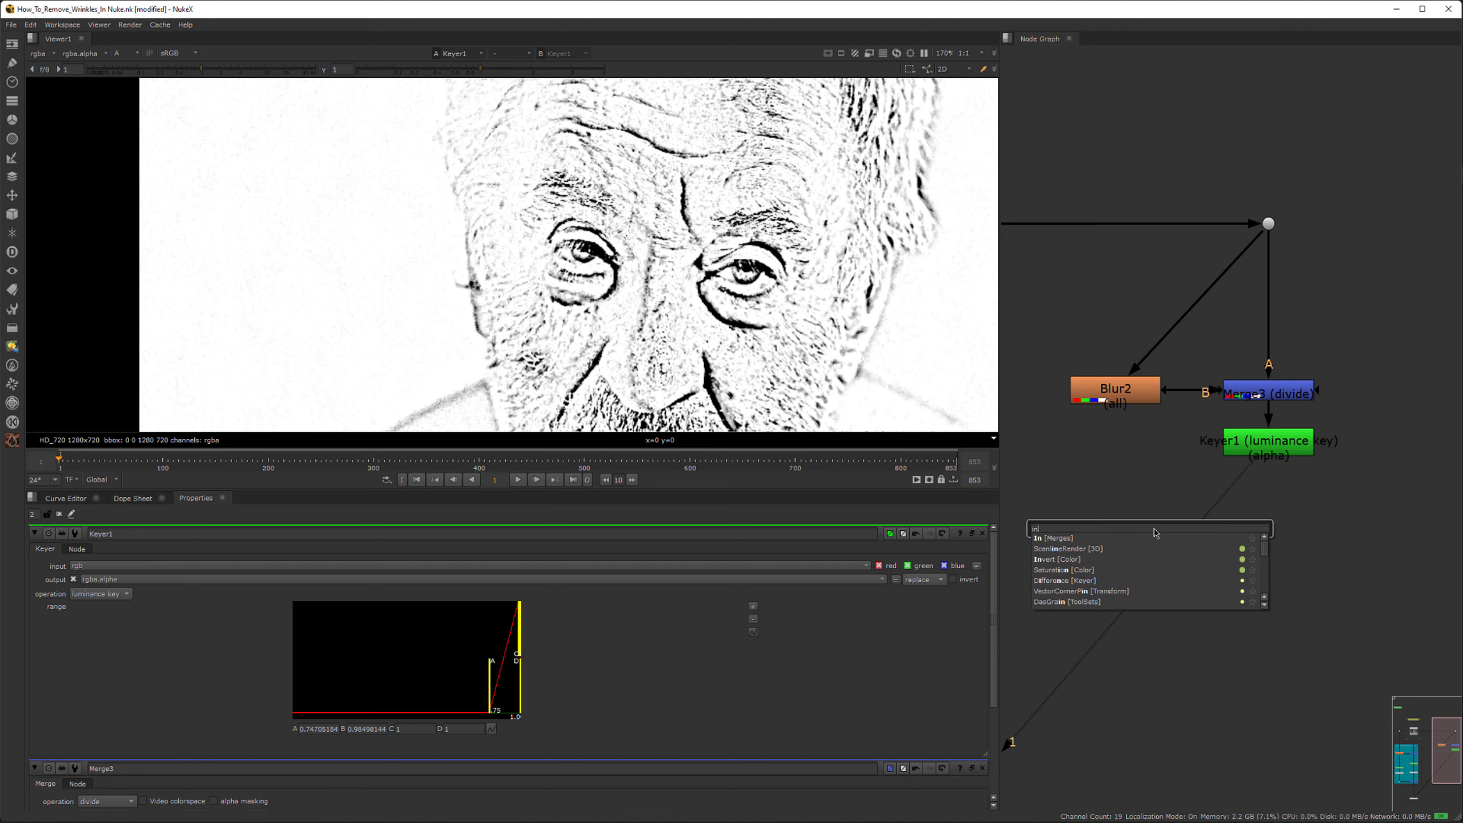
{"action": "type", "text": "v"}
{"action": "left_click", "coordinate": [1100, 540]}
{"action": "left_click_drag", "start_coordinate": [1176, 538], "coordinate": [1276, 511]}
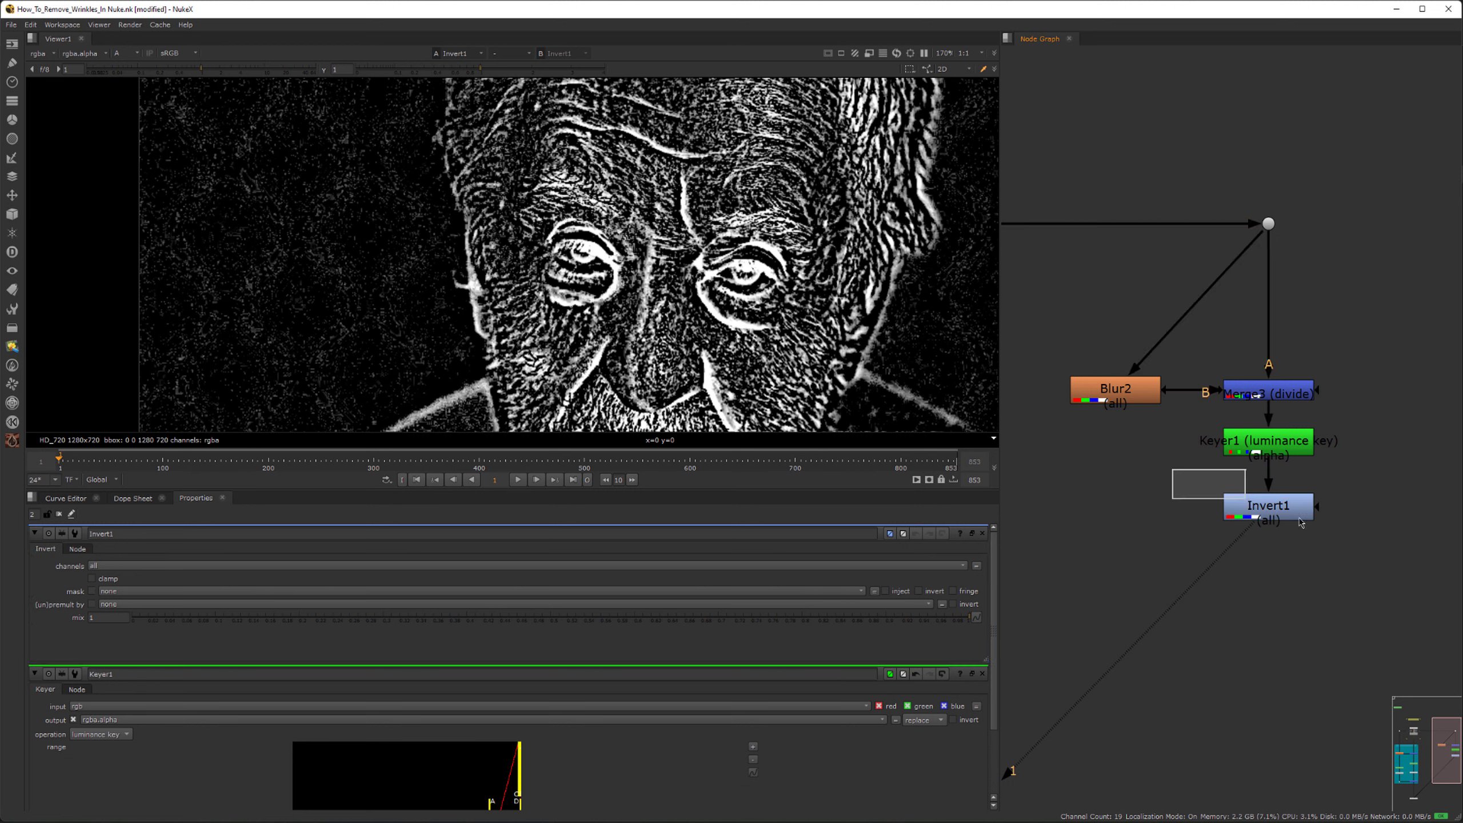
{"action": "mouse_move", "coordinate": [1255, 505]}
{"action": "left_mouse_down"}
{"action": "mouse_move", "coordinate": [1277, 517]}
{"action": "mouse_move", "coordinate": [1259, 516]}
{"action": "left_mouse_up"}
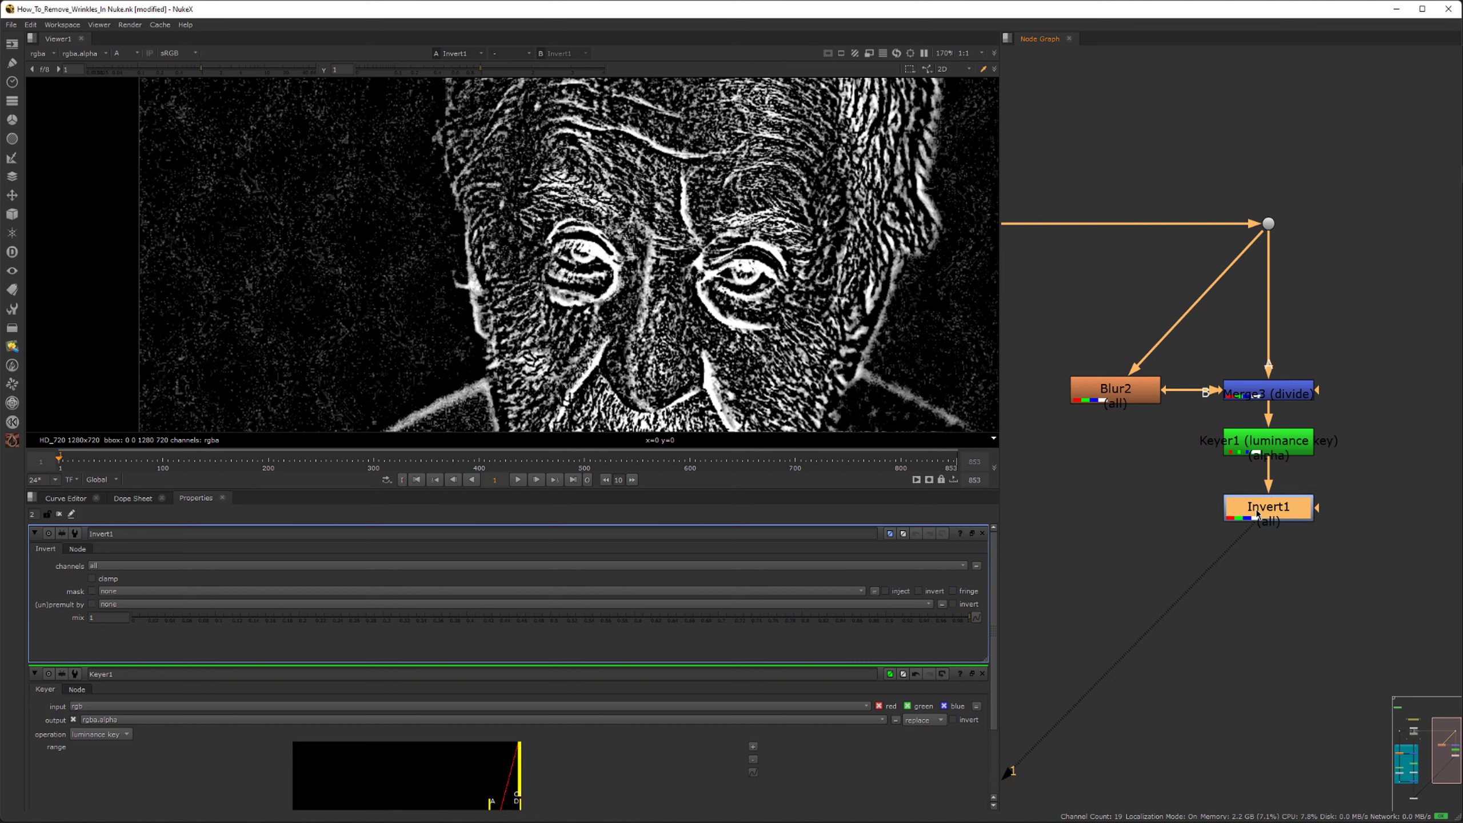
Step: Try toggling the invert option in Keyer1's properties as an alternative to the Invert node
{"action": "double_click", "coordinate": [1262, 457]}
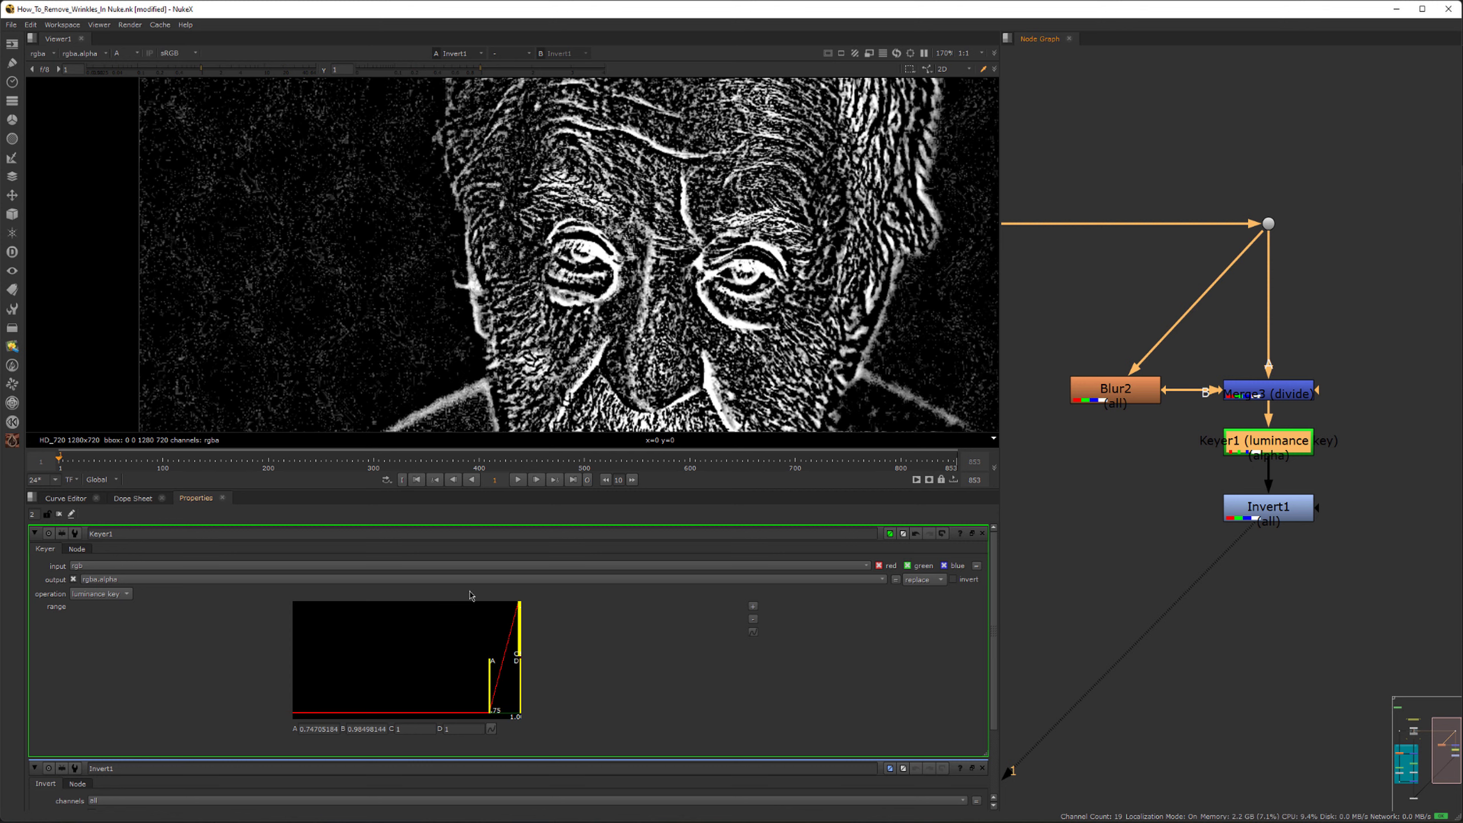
{"action": "left_click", "coordinate": [971, 580]}
{"action": "left_click", "coordinate": [971, 581]}
{"action": "left_click", "coordinate": [971, 581]}
{"action": "left_click", "coordinate": [972, 584]}
Step: Compare the alpha with Invert1 disabled and enabled, and examine the inverted matte across the whole face
{"action": "left_click", "coordinate": [1274, 510]}
{"action": "key", "text": "d"}
{"action": "key", "text": "d"}
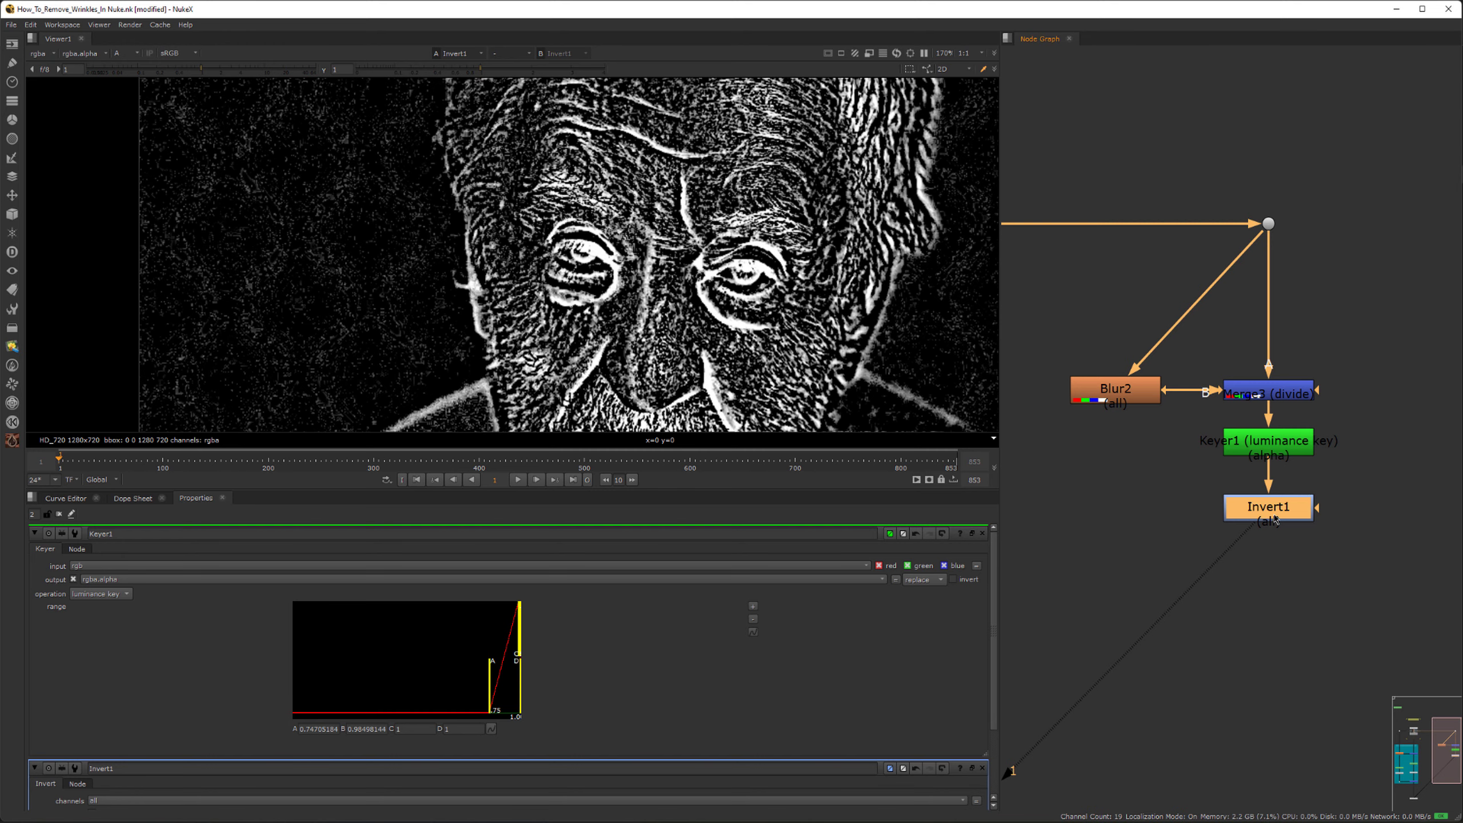
{"action": "key", "text": "d"}
{"action": "key", "text": "d"}
{"action": "double_click", "coordinate": [1275, 515]}
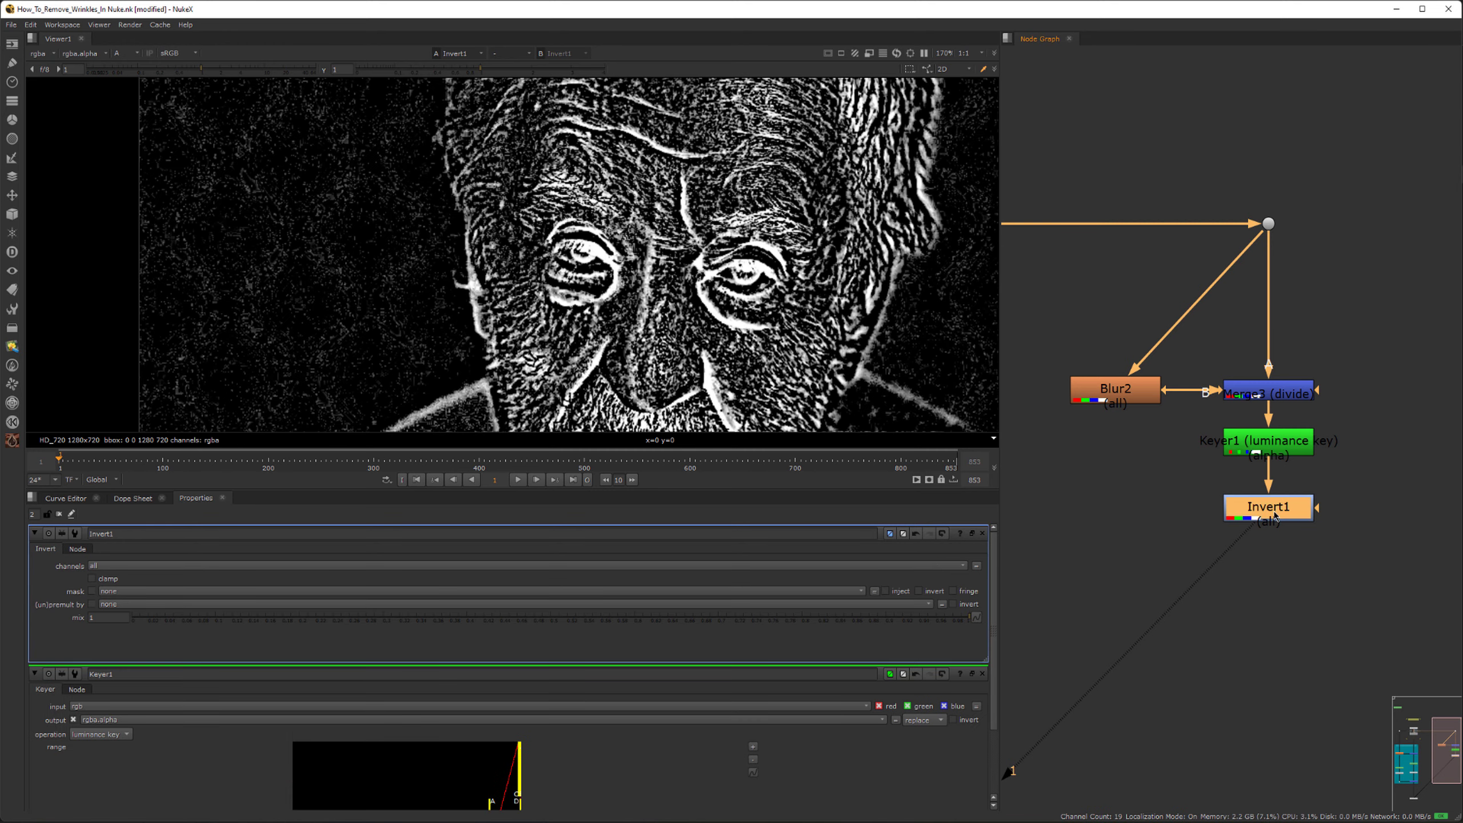
{"action": "left_click_drag", "start_coordinate": [1183, 478], "coordinate": [1371, 550]}
{"action": "middle_click_drag", "start_coordinate": [1263, 586], "coordinate": [1268, 575]}
{"action": "scroll", "coordinate": [686, 282], "scroll_direction": "down", "scroll_amount": 2}
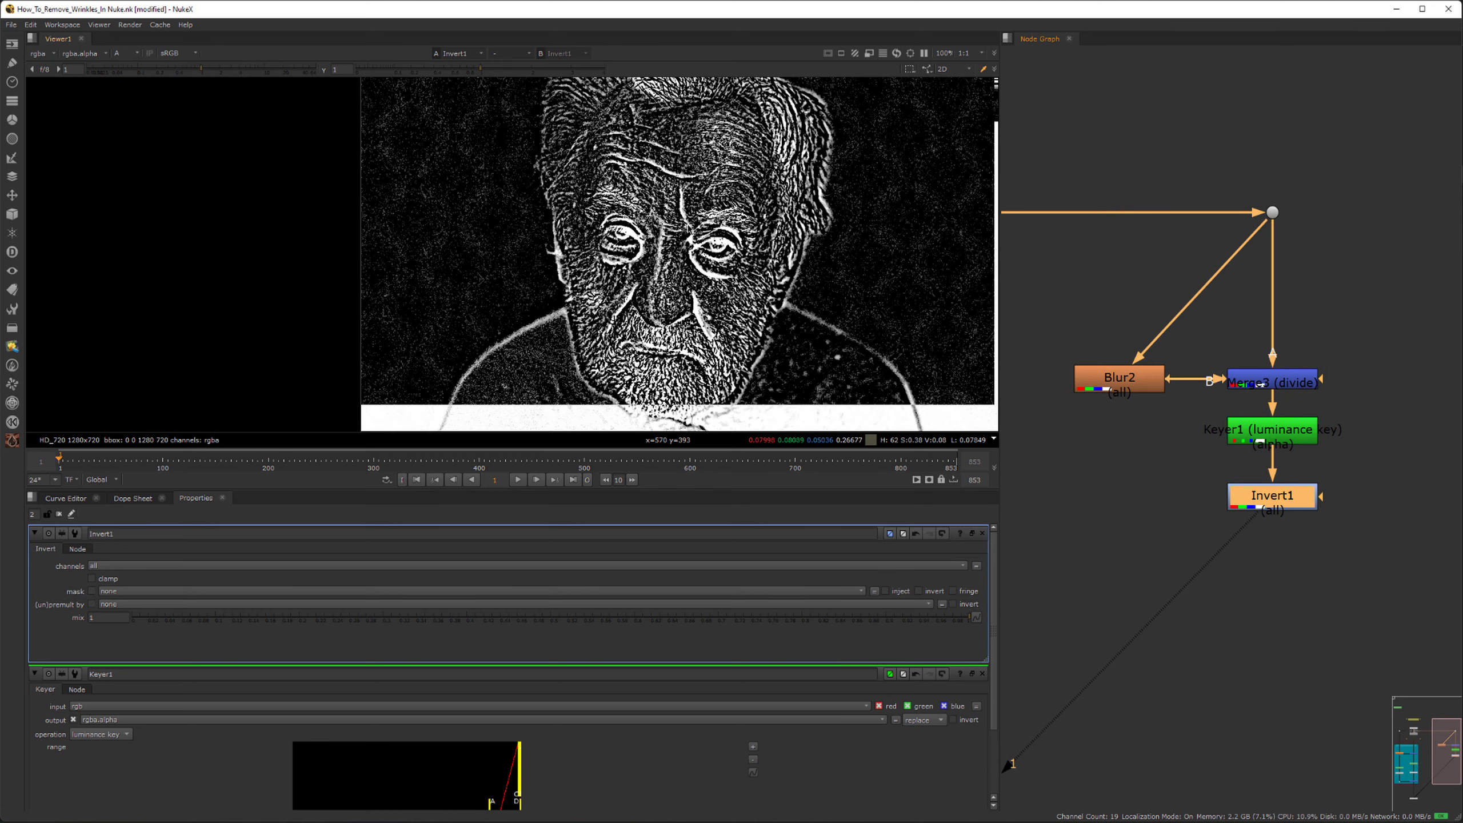
Step: Switch from the alpha to the colour channels and examine the coloured noise around the eyes and in the background
{"action": "key", "text": "a"}
{"action": "scroll", "coordinate": [737, 280], "scroll_direction": "up", "scroll_amount": 3}
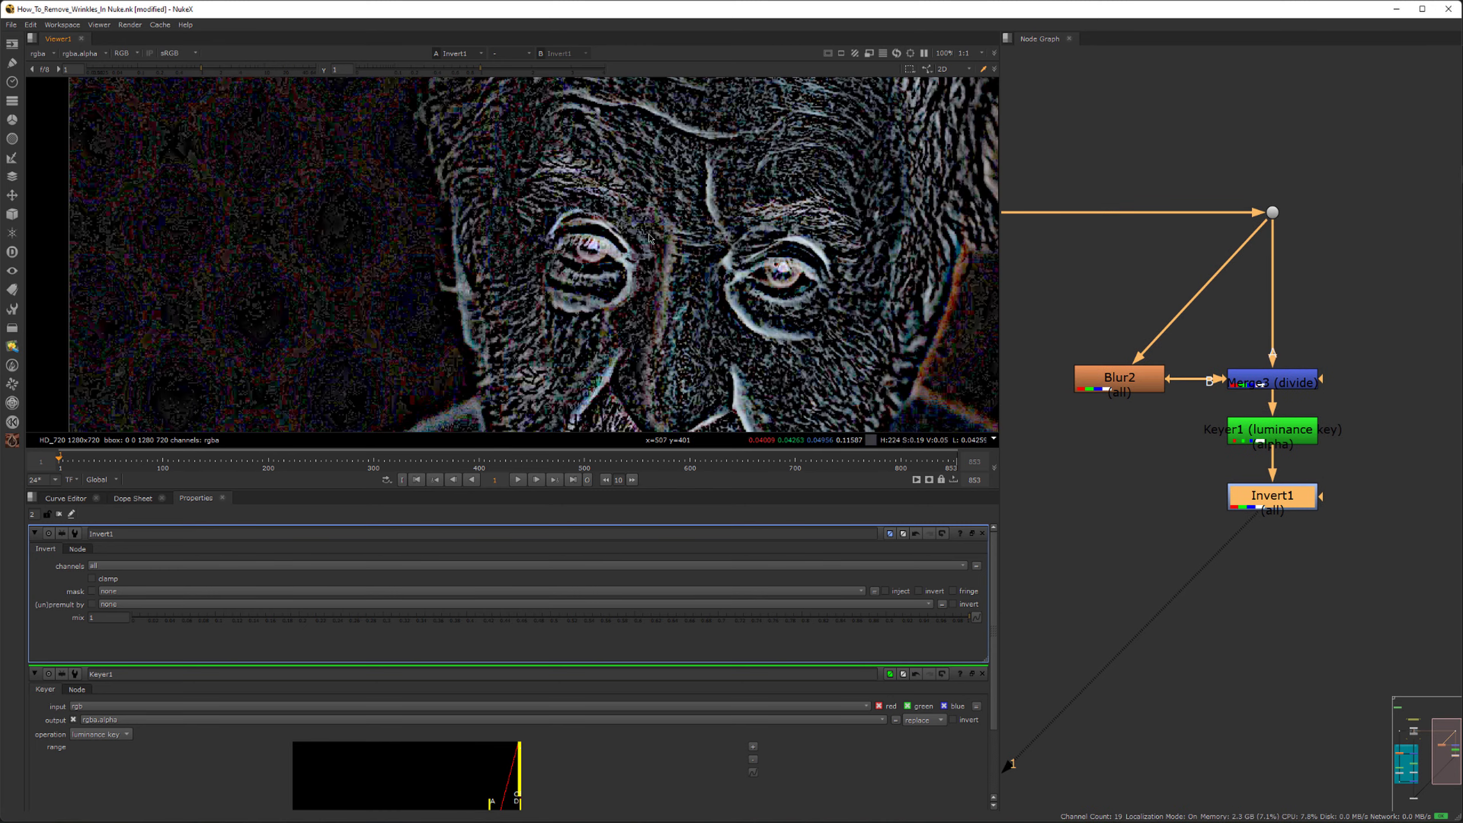
{"action": "scroll", "coordinate": [736, 281], "scroll_direction": "down", "scroll_amount": 3}
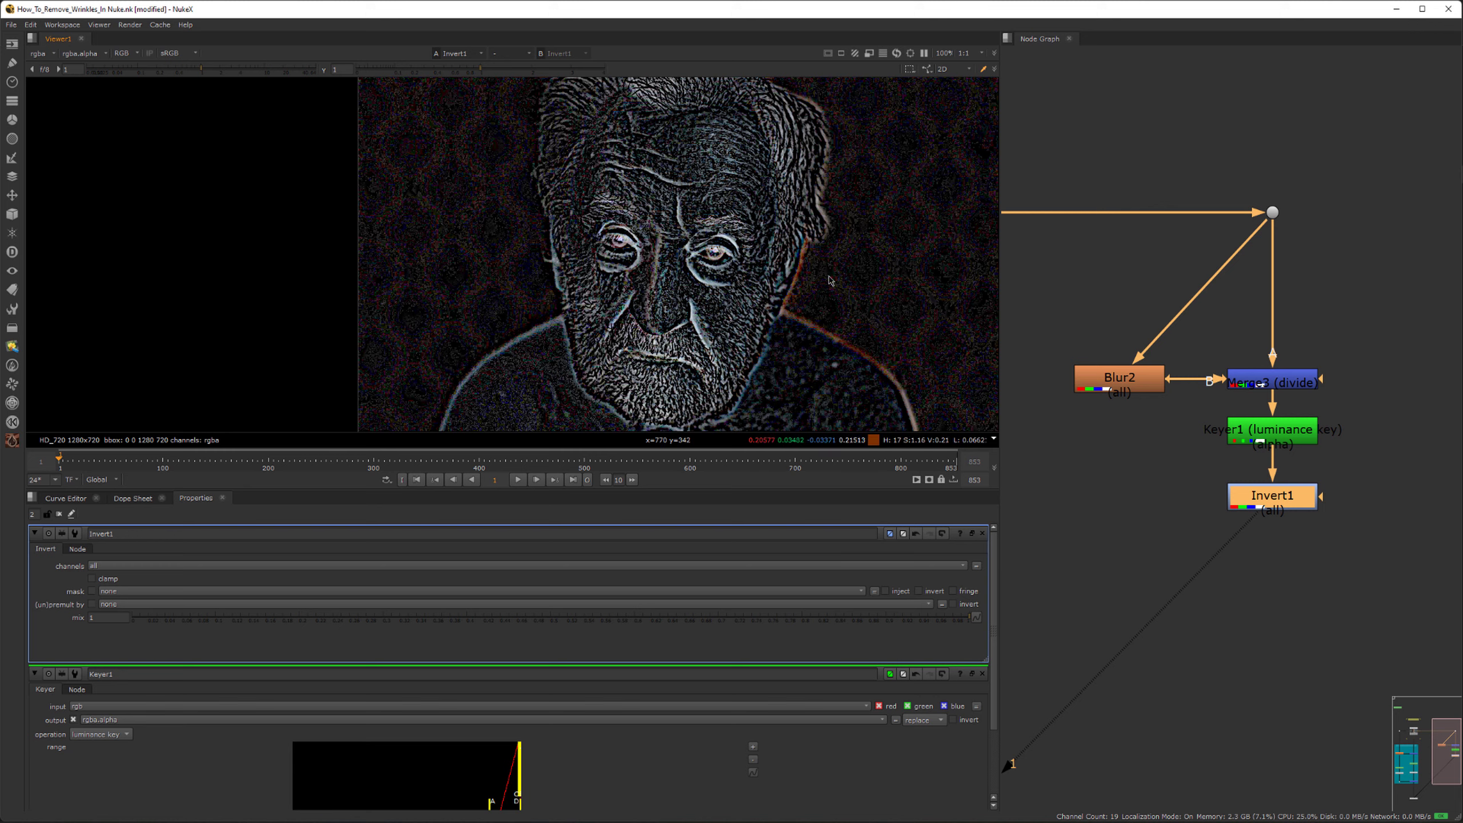
{"action": "scroll", "coordinate": [433, 199], "scroll_direction": "up", "scroll_amount": 2}
{"action": "scroll", "coordinate": [433, 199], "scroll_direction": "up", "scroll_amount": 4}
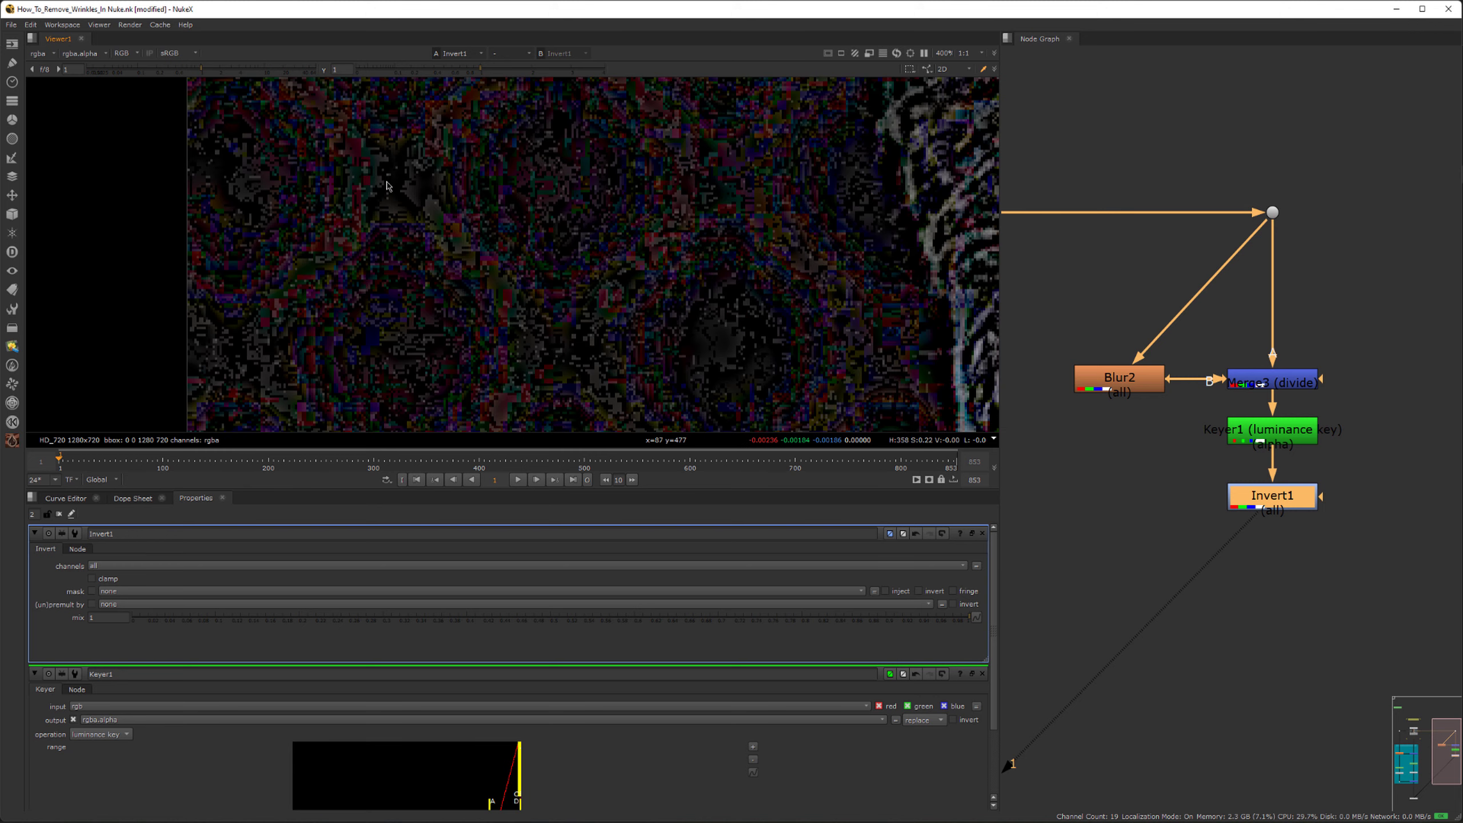
{"action": "scroll", "coordinate": [641, 229], "scroll_direction": "down", "scroll_amount": 2}
{"action": "scroll", "coordinate": [642, 229], "scroll_direction": "down", "scroll_amount": 2}
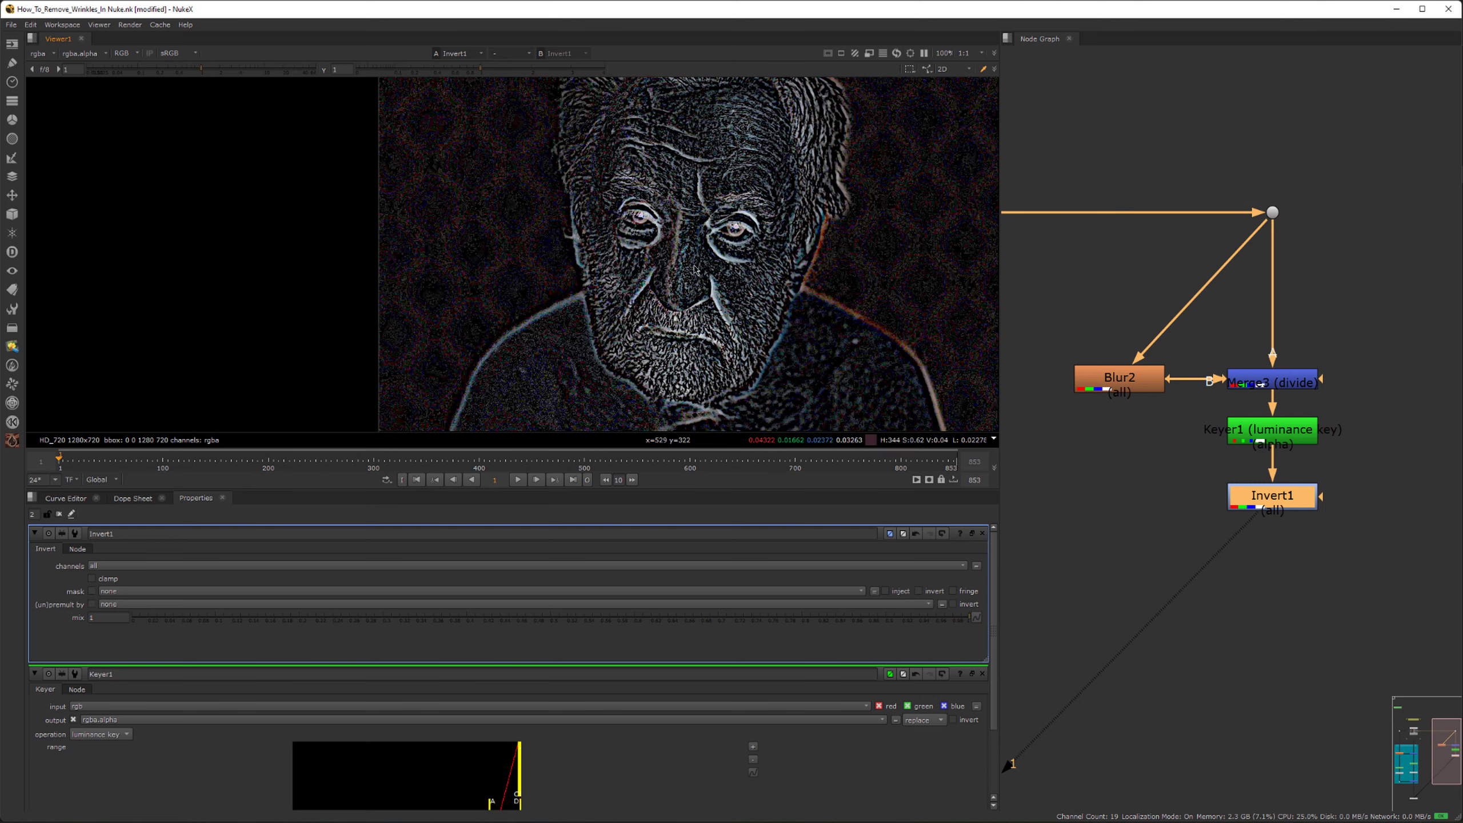
Step: Add a Saturation node below Invert1 and set its saturation to 0
{"action": "key", "text": "Tab"}
{"action": "type", "text": "satu"}
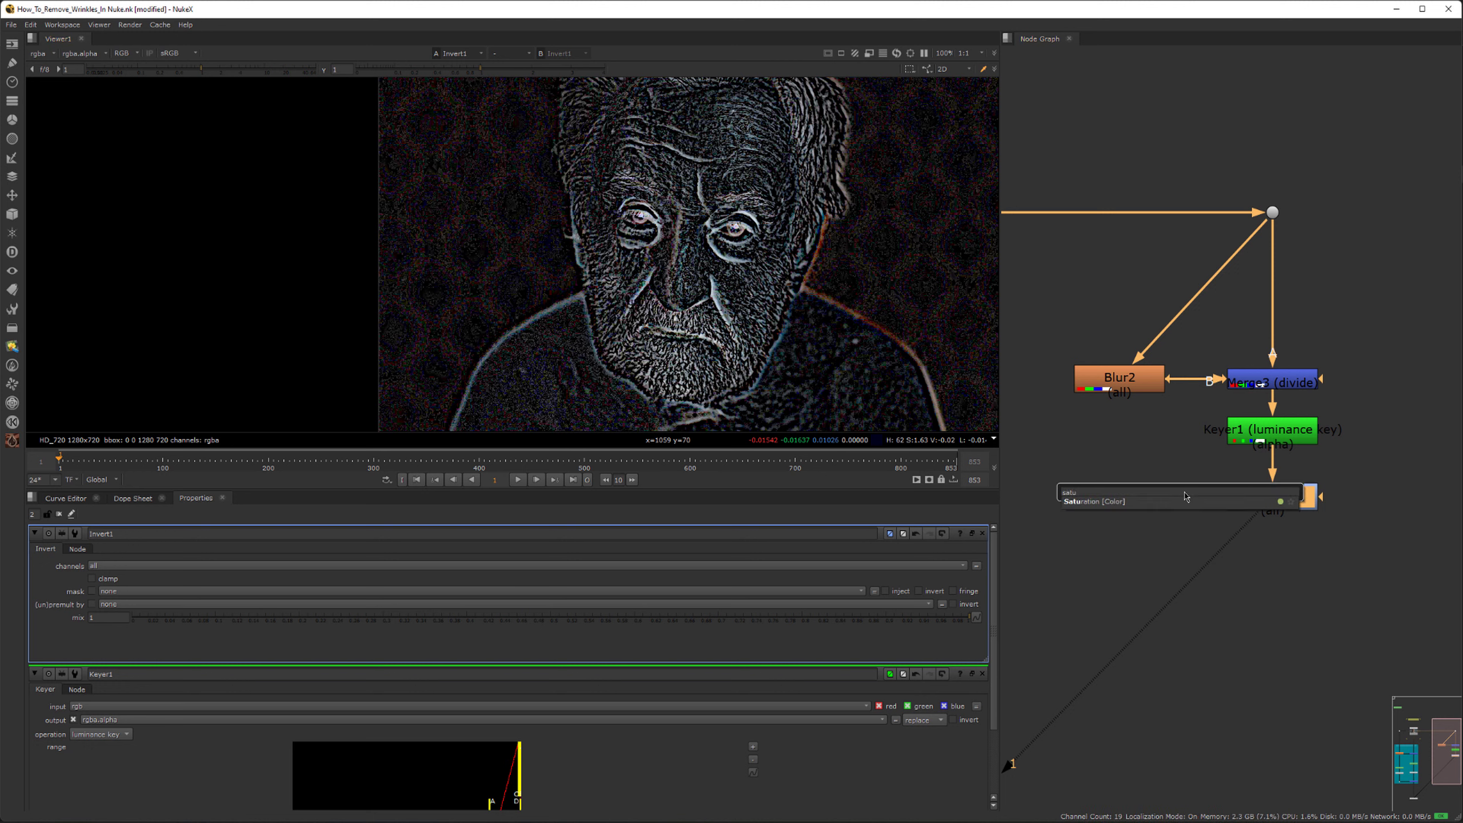
{"action": "key", "text": "Return"}
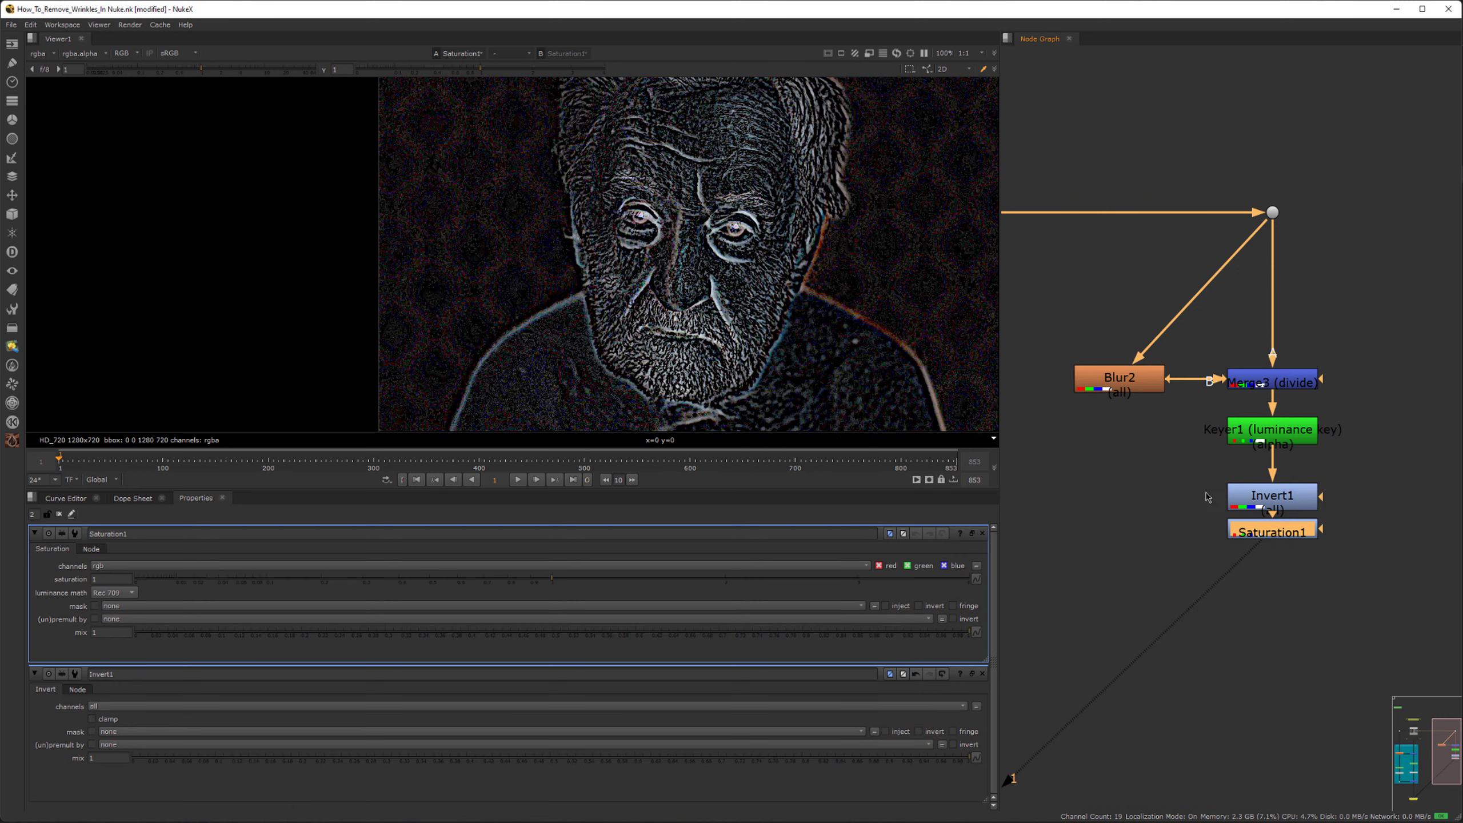
{"action": "left_click_drag", "start_coordinate": [168, 584], "coordinate": [133, 580]}
Step: Space out the nodes, add a Blur node below Saturation1, view its alpha and try out its size
{"action": "middle_click_drag", "start_coordinate": [1117, 558], "coordinate": [1066, 562]}
{"action": "left_click_drag", "start_coordinate": [1247, 539], "coordinate": [1238, 620]}
{"action": "key", "text": "b"}
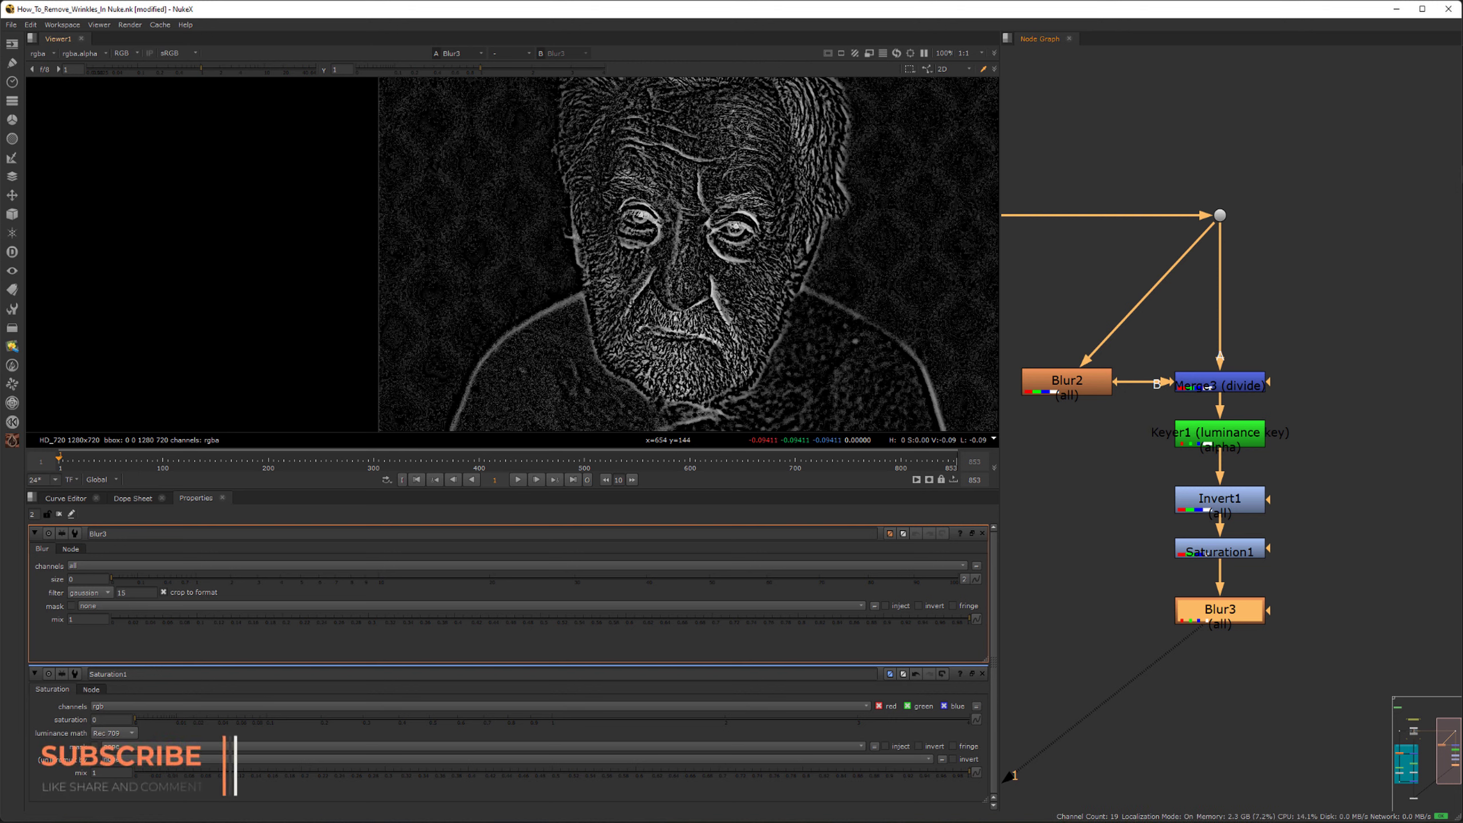
{"action": "key", "text": "a"}
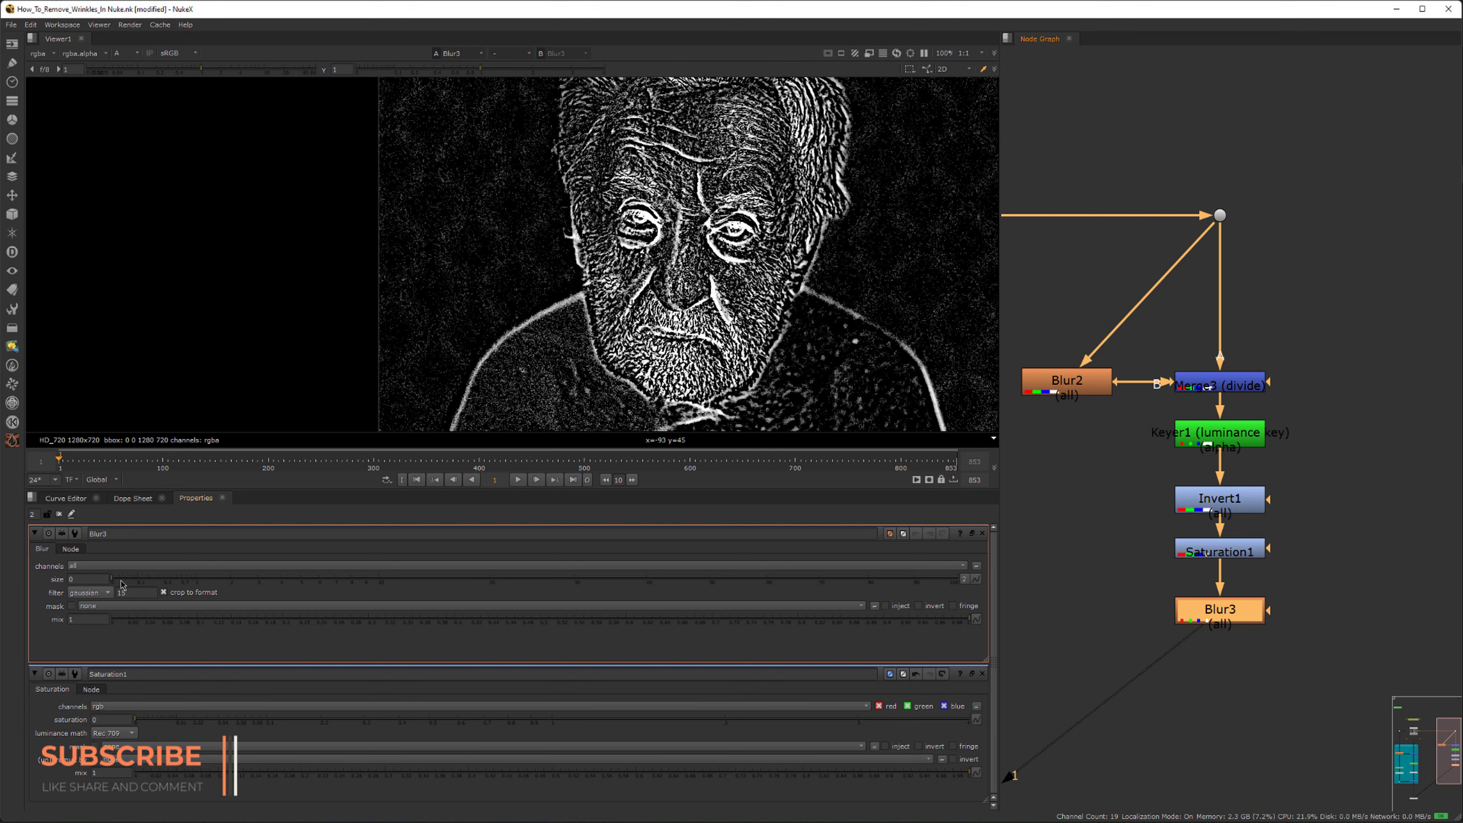
{"action": "left_click_drag", "start_coordinate": [121, 580], "coordinate": [55, 604]}
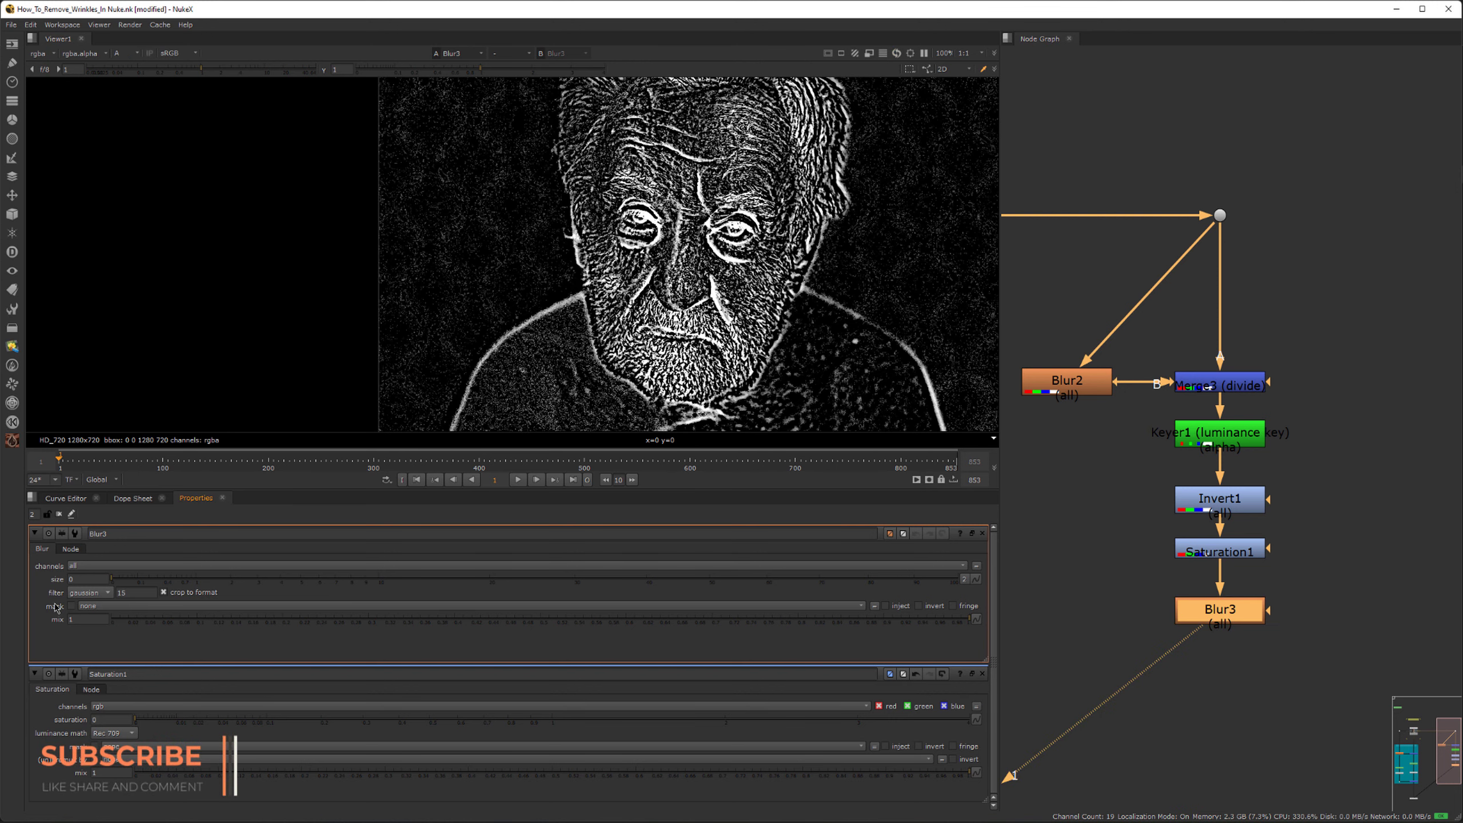
Step: Set Blur2's size to 2.65, checking the finer wrinkle lines around the eyes and forehead in the matte
{"action": "double_click", "coordinate": [1066, 383]}
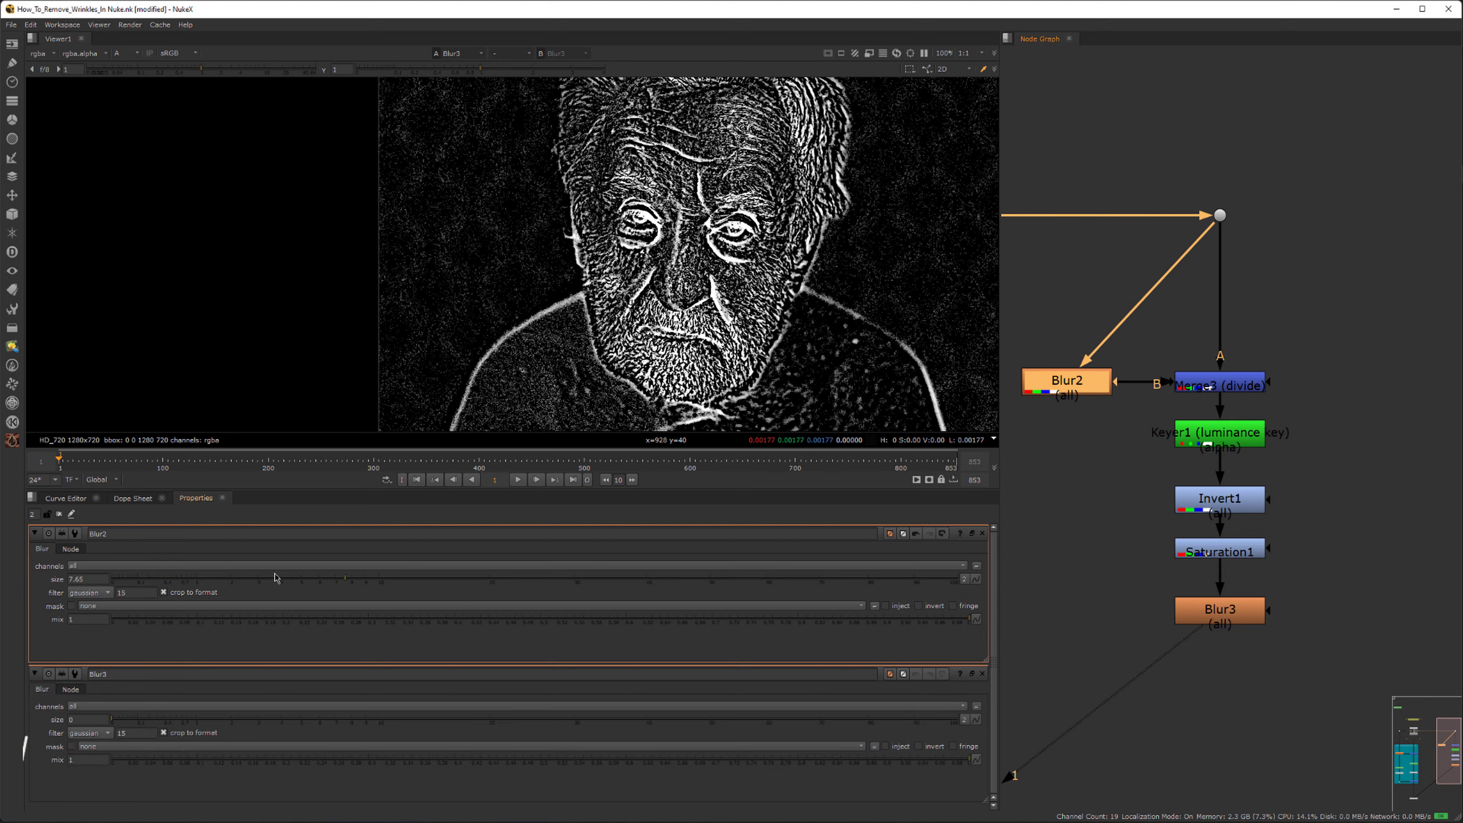
{"action": "left_click_drag", "start_coordinate": [342, 580], "coordinate": [241, 606]}
{"action": "scroll", "coordinate": [576, 191], "scroll_direction": "up", "scroll_amount": 5}
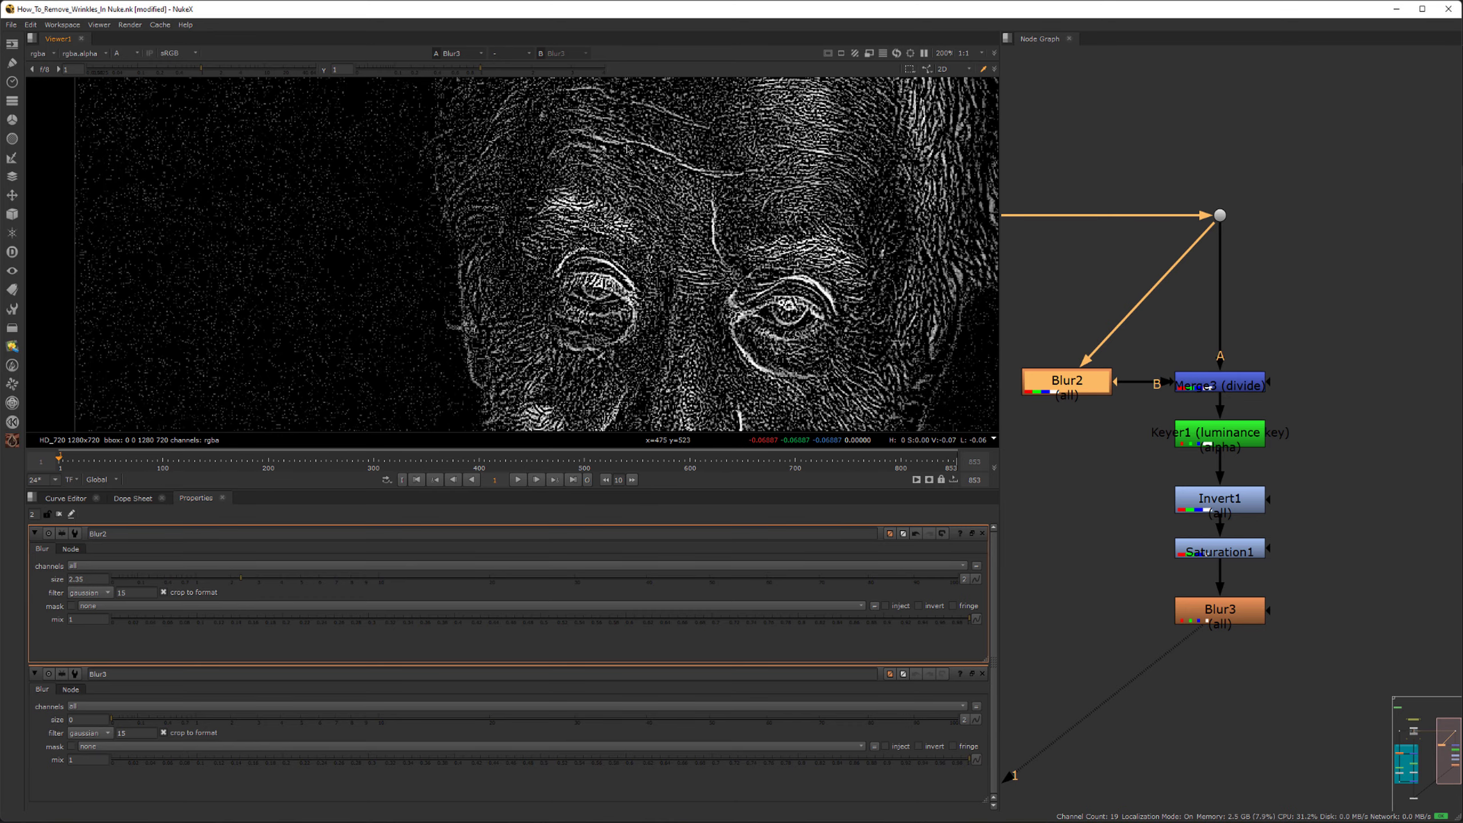
{"action": "scroll", "coordinate": [628, 148], "scroll_direction": "down", "scroll_amount": 5}
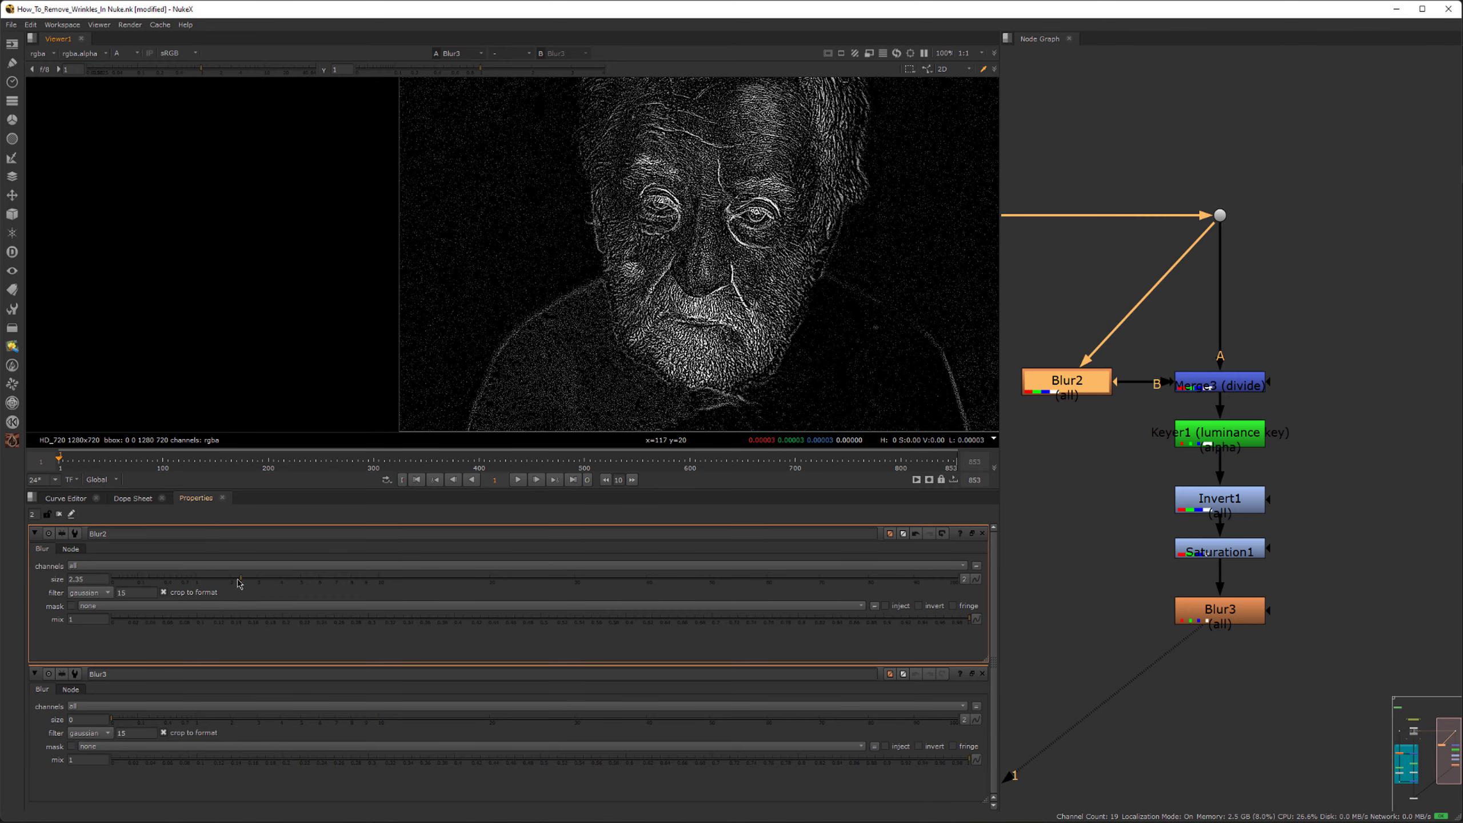
{"action": "left_click_drag", "start_coordinate": [240, 584], "coordinate": [252, 581]}
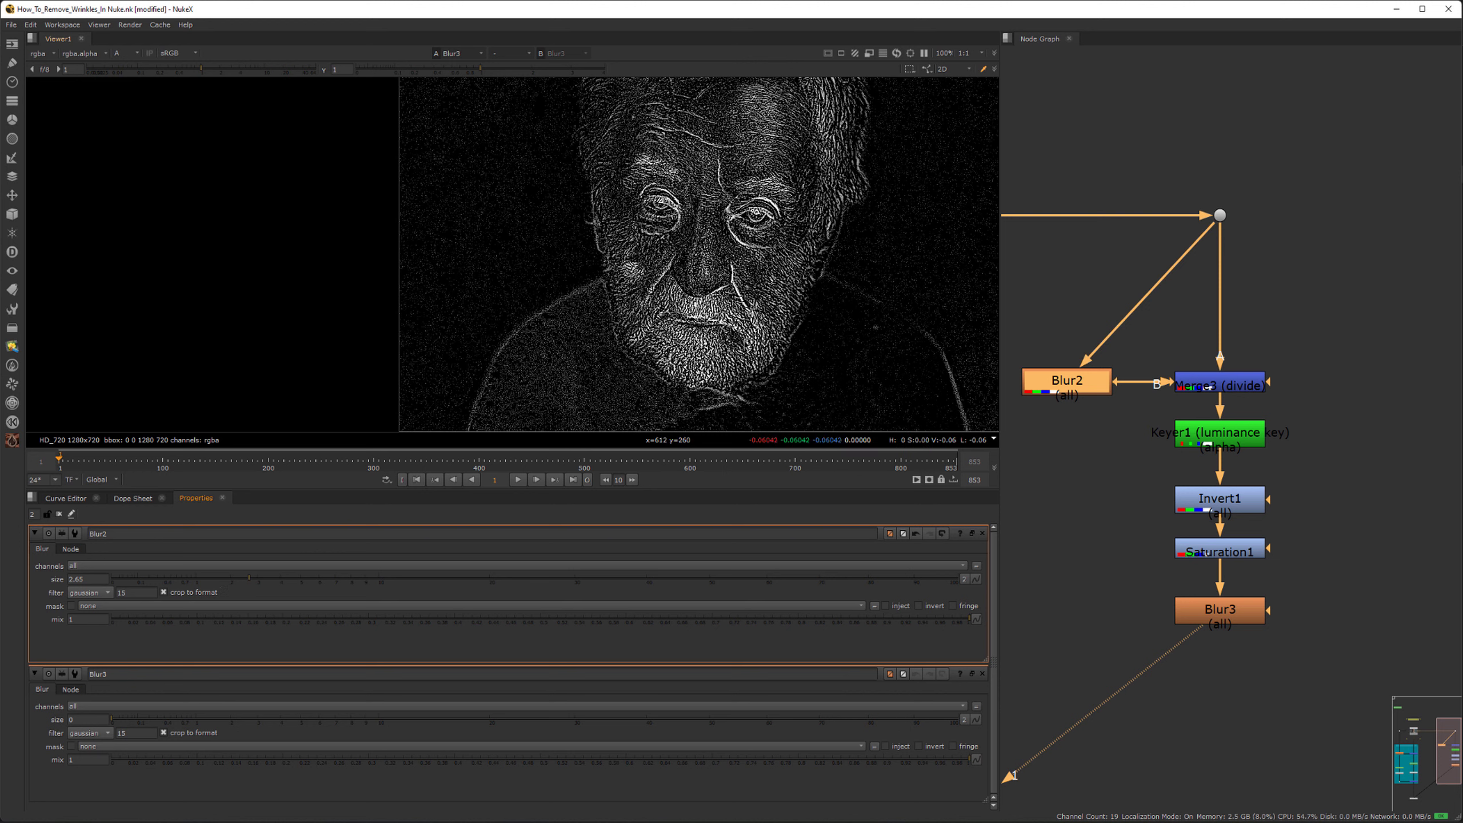
Step: Select the whole wrinkle-matte branch, from its dot down to Blur3, and move it farther right of the scan
{"action": "left_click", "coordinate": [1049, 342]}
{"action": "scroll", "coordinate": [1081, 392], "scroll_direction": "down", "scroll_amount": 2}
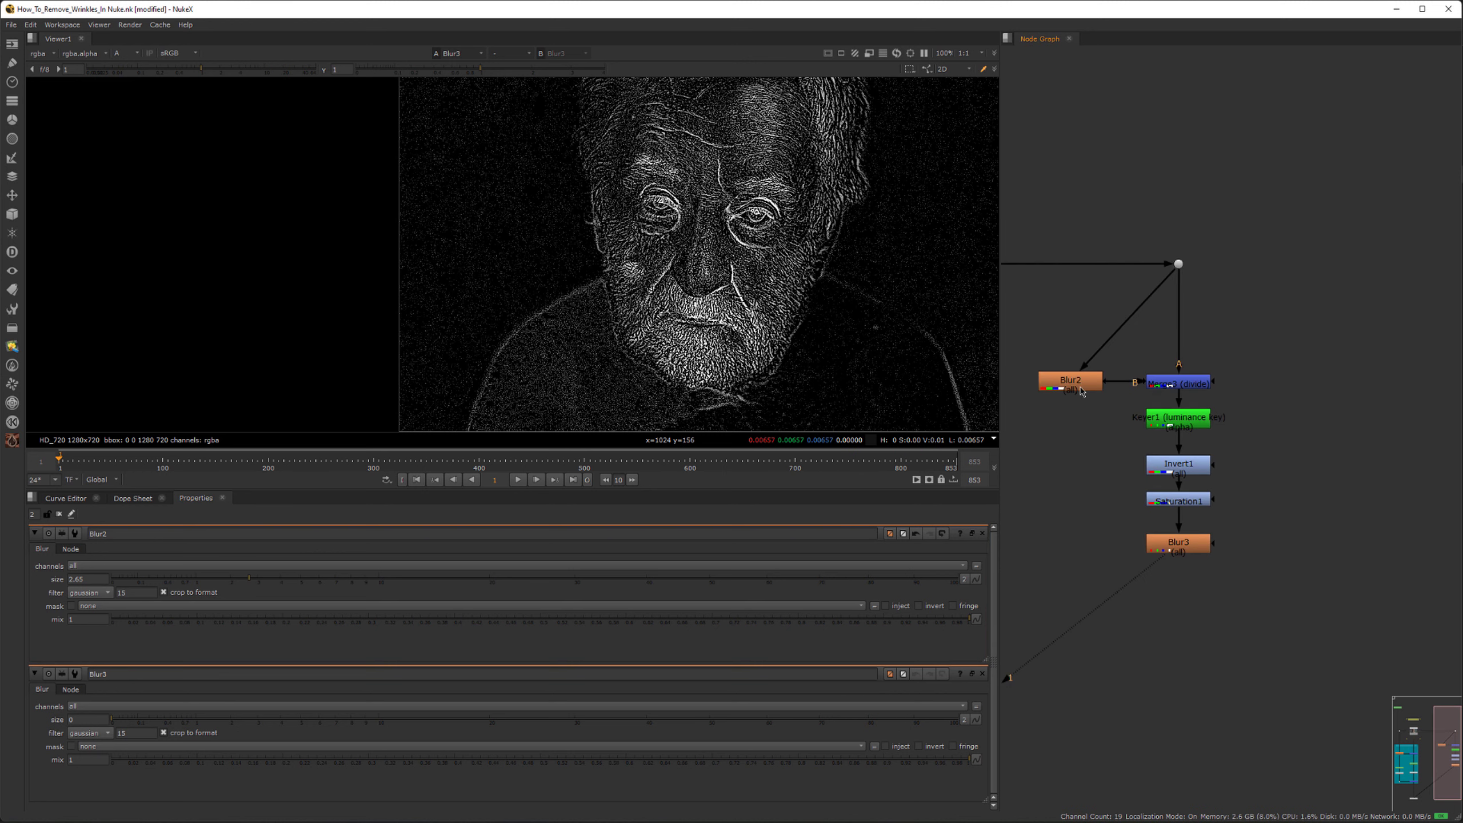
{"action": "middle_click_drag", "start_coordinate": [1122, 543], "coordinate": [1132, 506]}
{"action": "left_click_drag", "start_coordinate": [1111, 472], "coordinate": [1272, 574]}
{"action": "scroll", "coordinate": [1267, 528], "scroll_direction": "down", "scroll_amount": 1}
{"action": "middle_click_drag", "start_coordinate": [1172, 526], "coordinate": [917, 473]}
{"action": "middle_click", "coordinate": [1250, 528]}
{"action": "scroll", "coordinate": [1133, 504], "scroll_direction": "down", "scroll_amount": 2}
{"action": "key", "text": "space"}
{"action": "scroll", "coordinate": [884, 387], "scroll_direction": "up", "scroll_amount": 3}
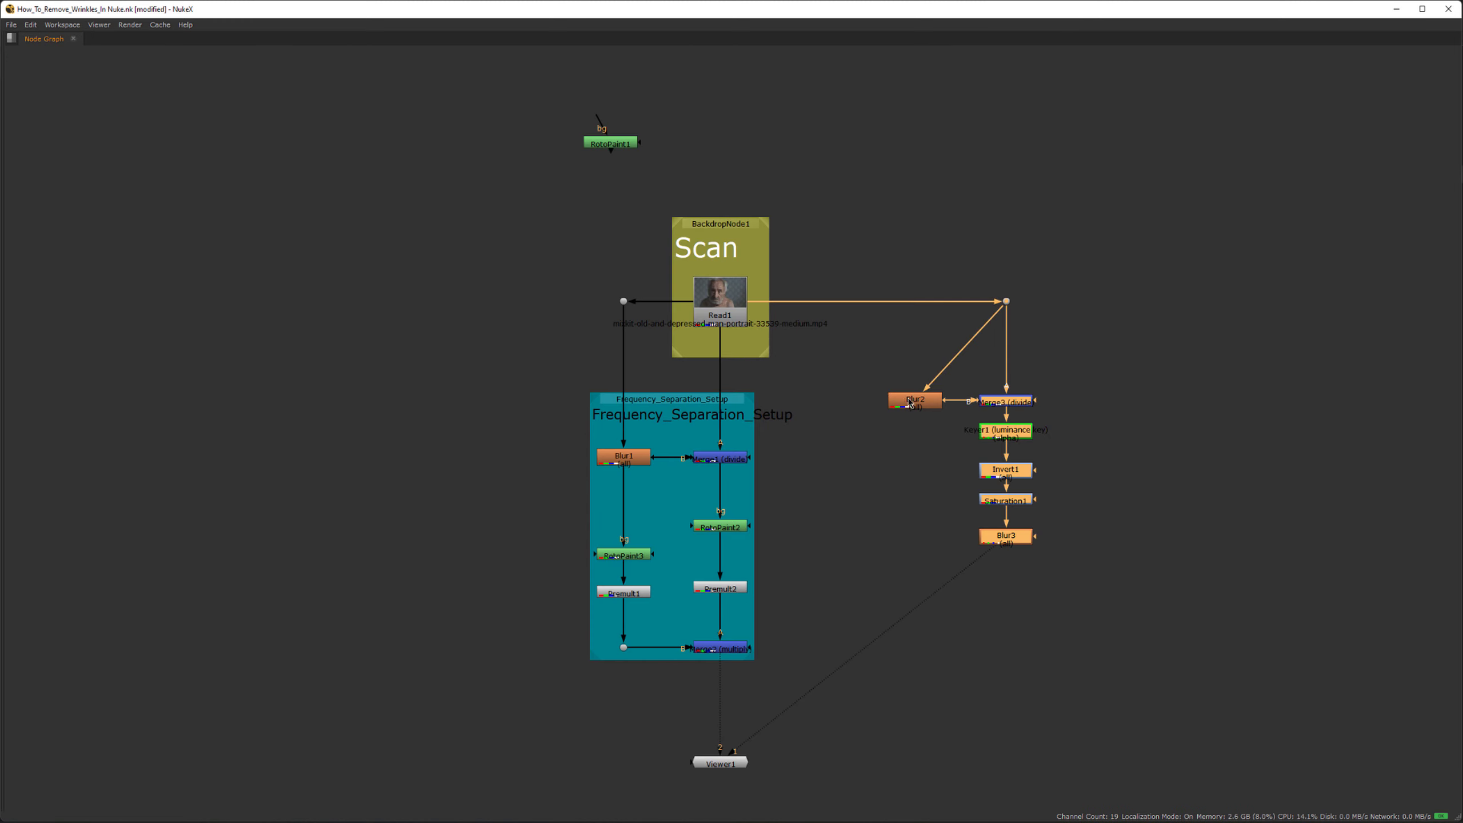
{"action": "left_click_drag", "start_coordinate": [850, 228], "coordinate": [1245, 717]}
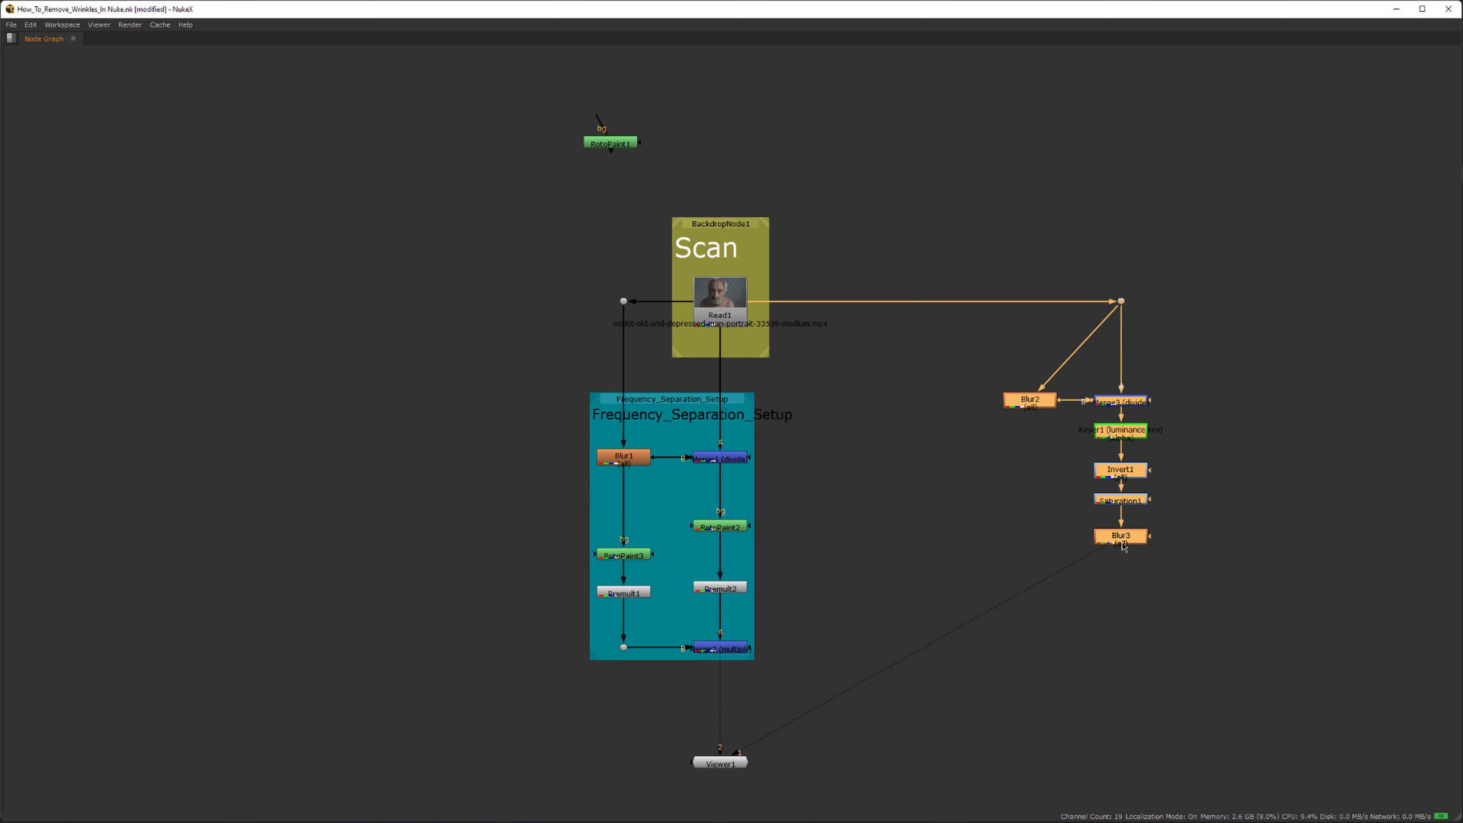
{"action": "left_click", "coordinate": [1094, 602]}
{"action": "key", "text": "space"}
{"action": "key", "text": "f"}
{"action": "scroll", "coordinate": [1326, 634], "scroll_direction": "up", "scroll_amount": 1}
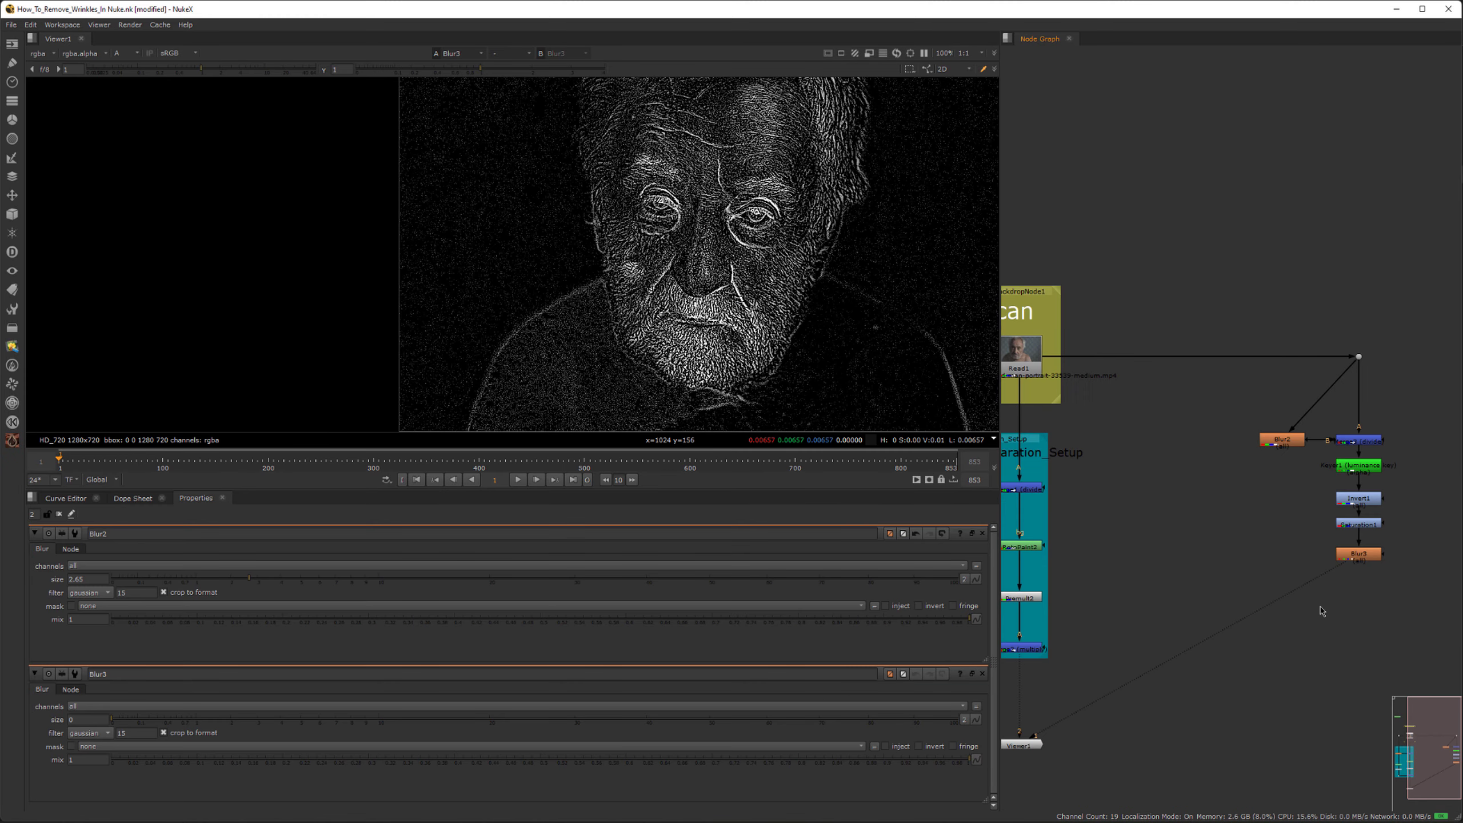
Step: Add an In merge node just below Blur3
{"action": "key", "text": "Tab"}
{"action": "type", "text": "in"}
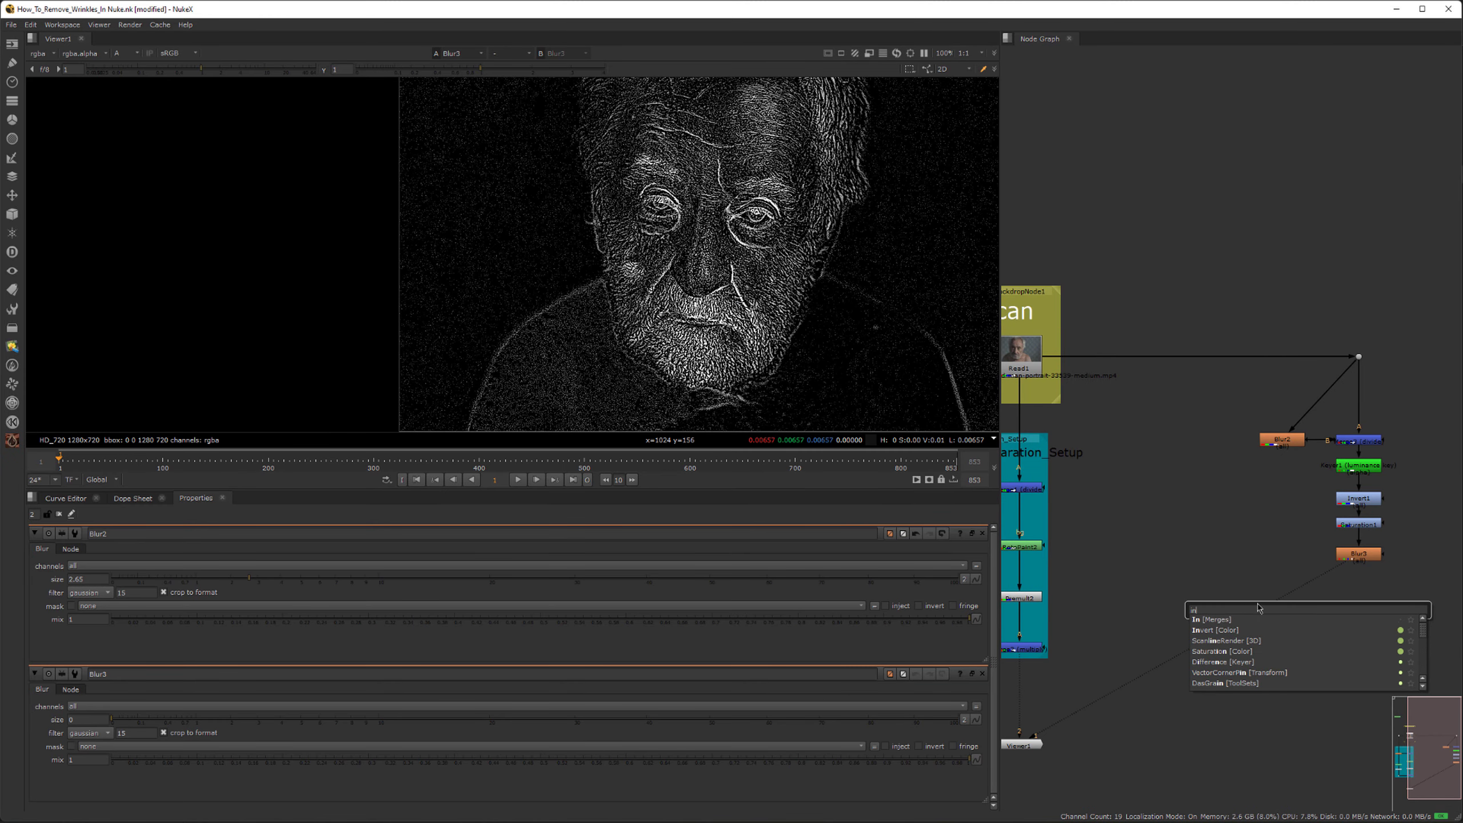
{"action": "key", "text": "Return"}
{"action": "scroll", "coordinate": [1319, 617], "scroll_direction": "up", "scroll_amount": 2}
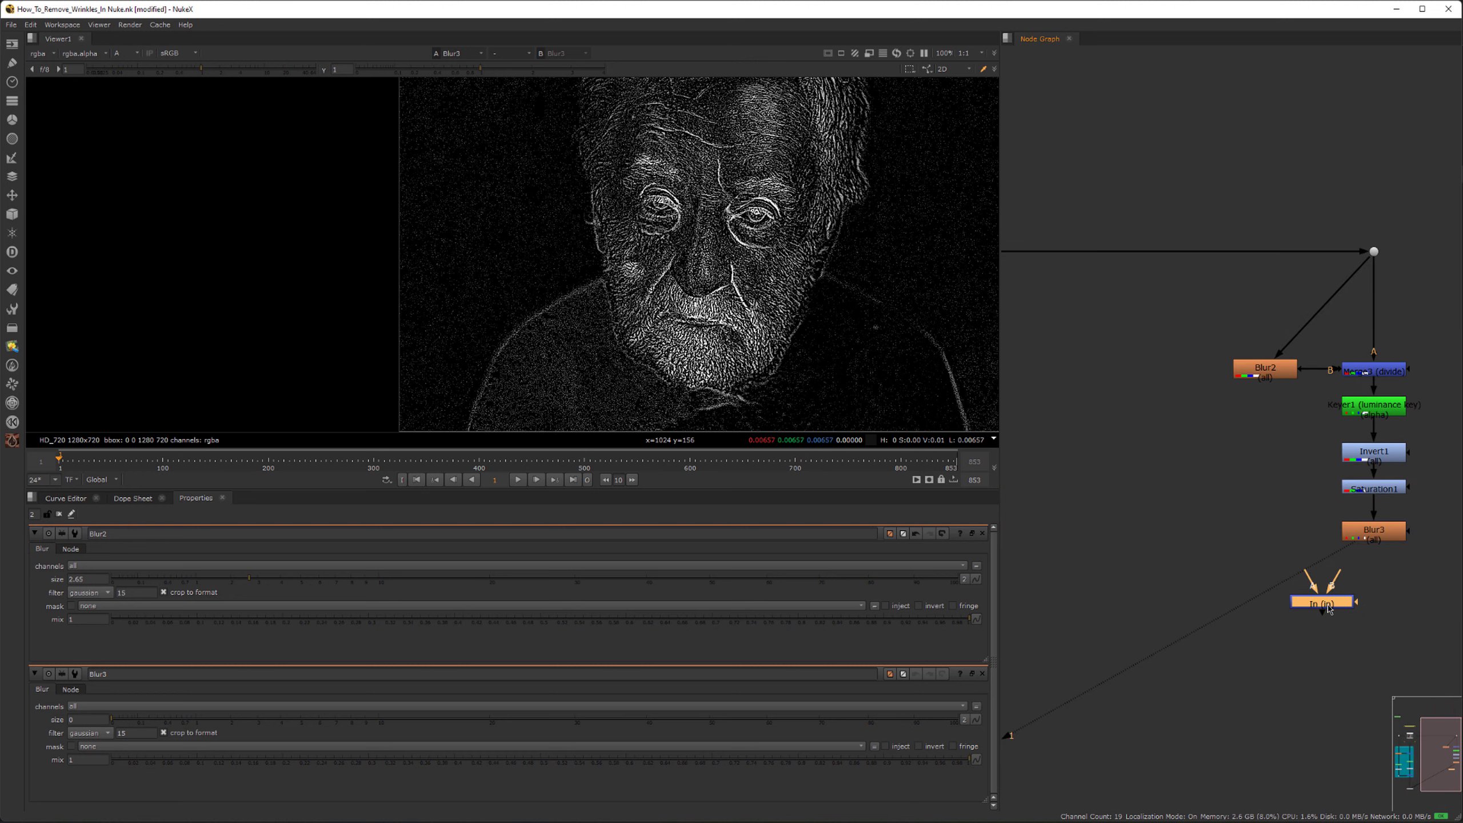
Step: Create a Merge node set to the in operation as an equivalent of the In node, and delete it
{"action": "left_click", "coordinate": [1278, 657]}
{"action": "key", "text": "m"}
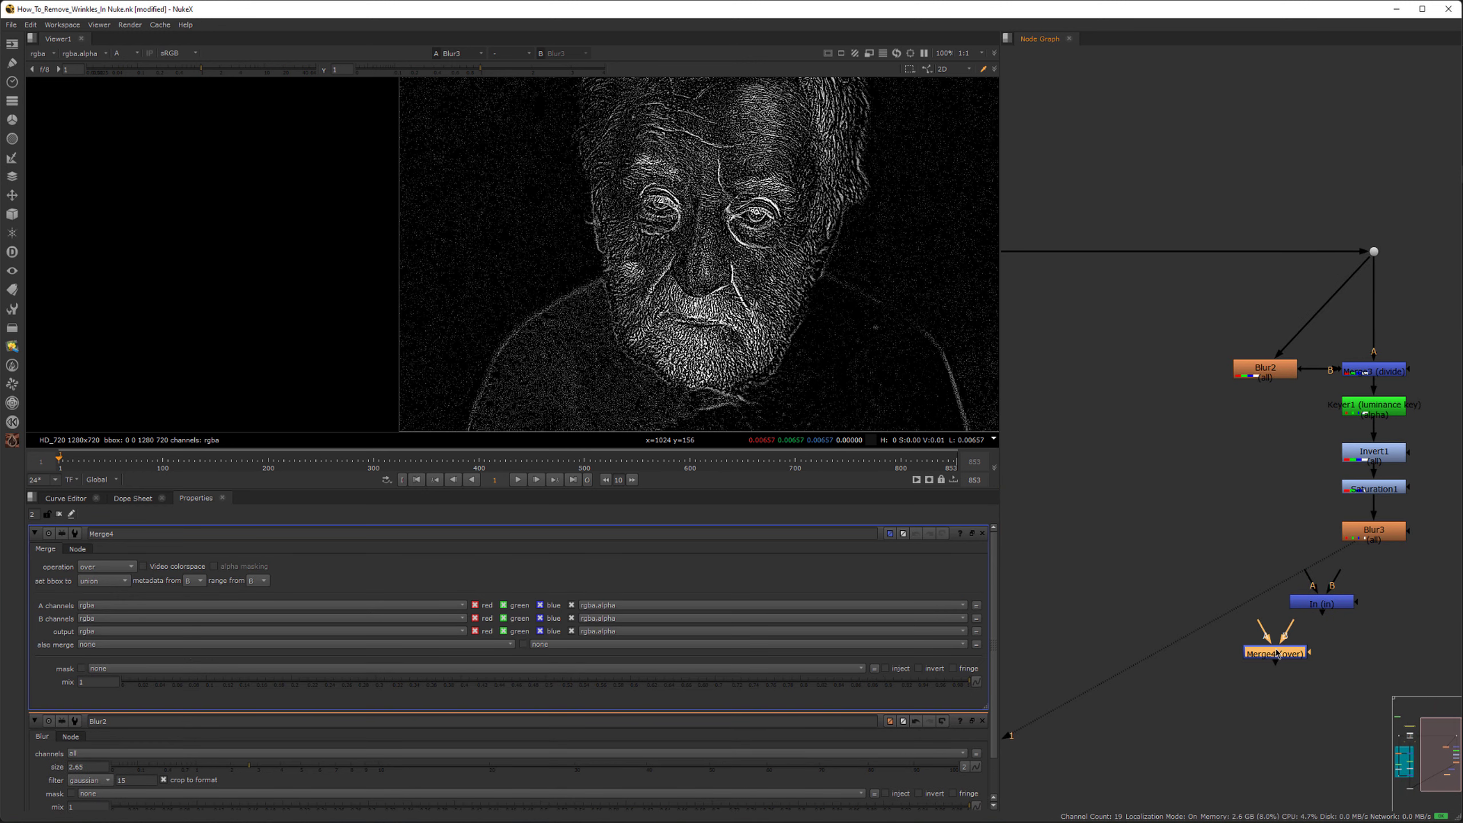
{"action": "left_click", "coordinate": [116, 566]}
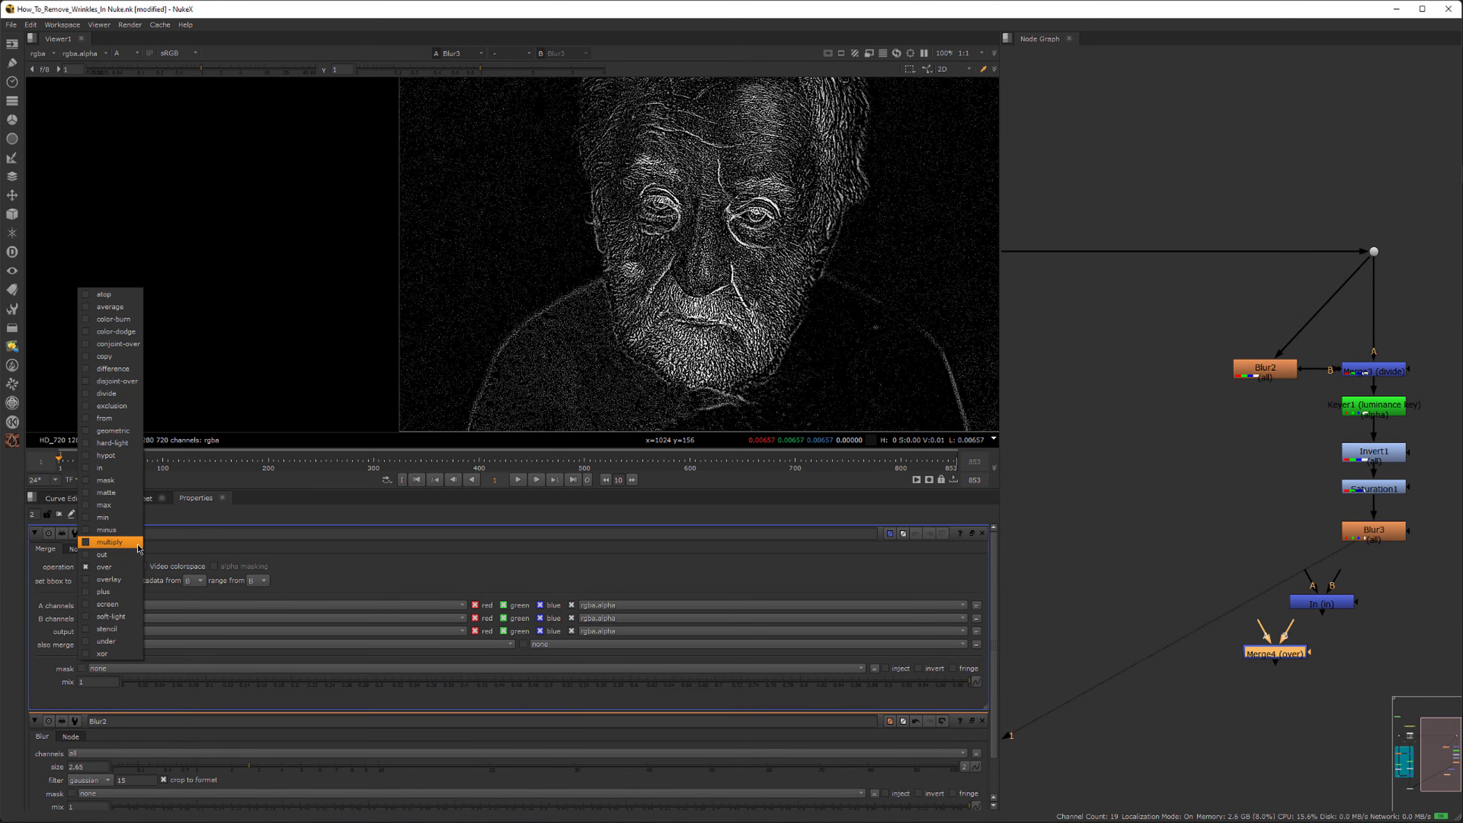
{"action": "left_click", "coordinate": [92, 472]}
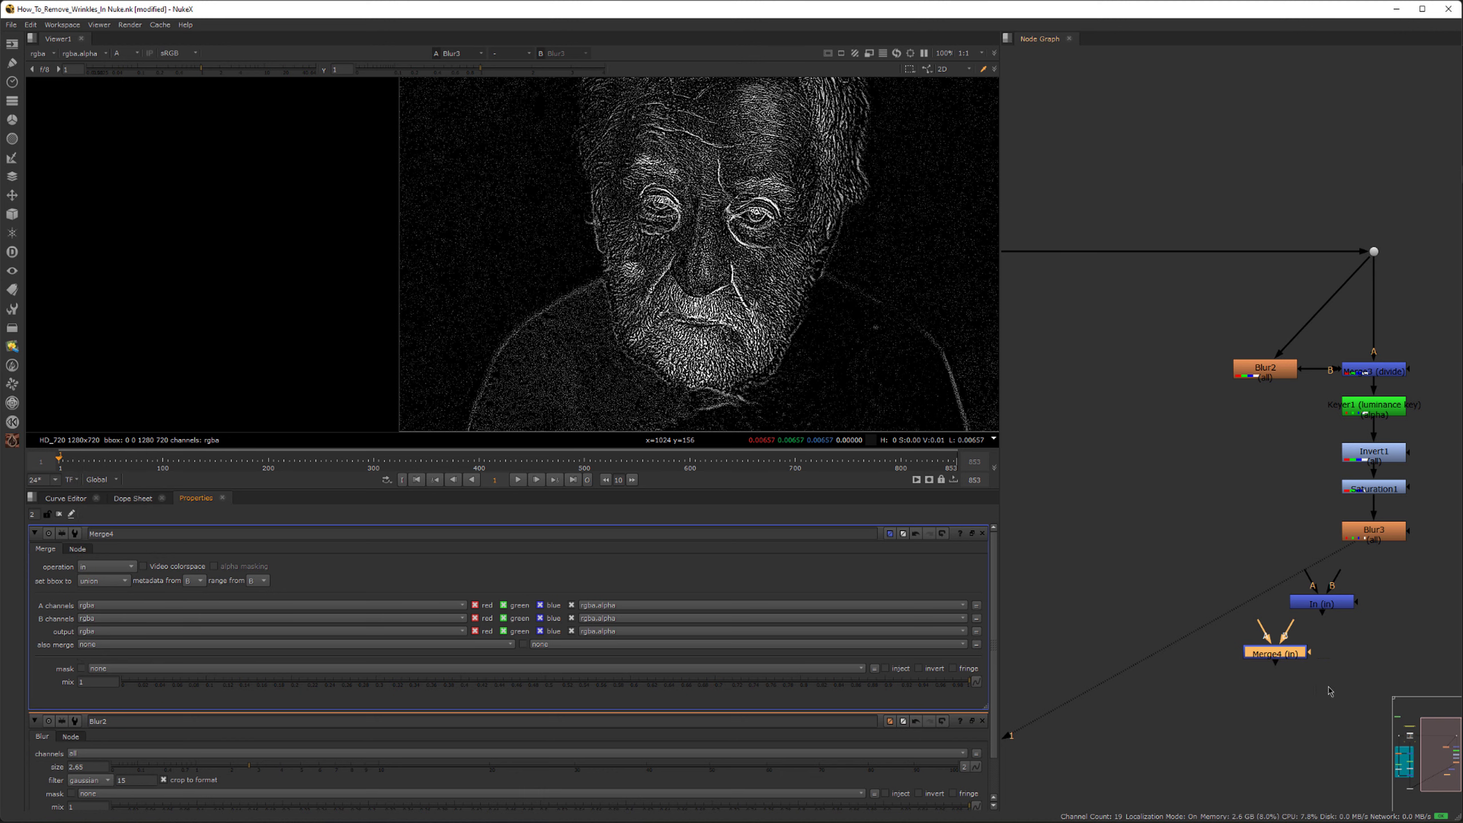
{"action": "left_click_drag", "start_coordinate": [1342, 688], "coordinate": [1234, 639]}
{"action": "key", "text": "Delete"}
Step: Connect the In node's B input to Blur3, align the node beneath it and view its output
{"action": "left_click_drag", "start_coordinate": [1325, 605], "coordinate": [1388, 588]}
{"action": "key", "text": "1"}
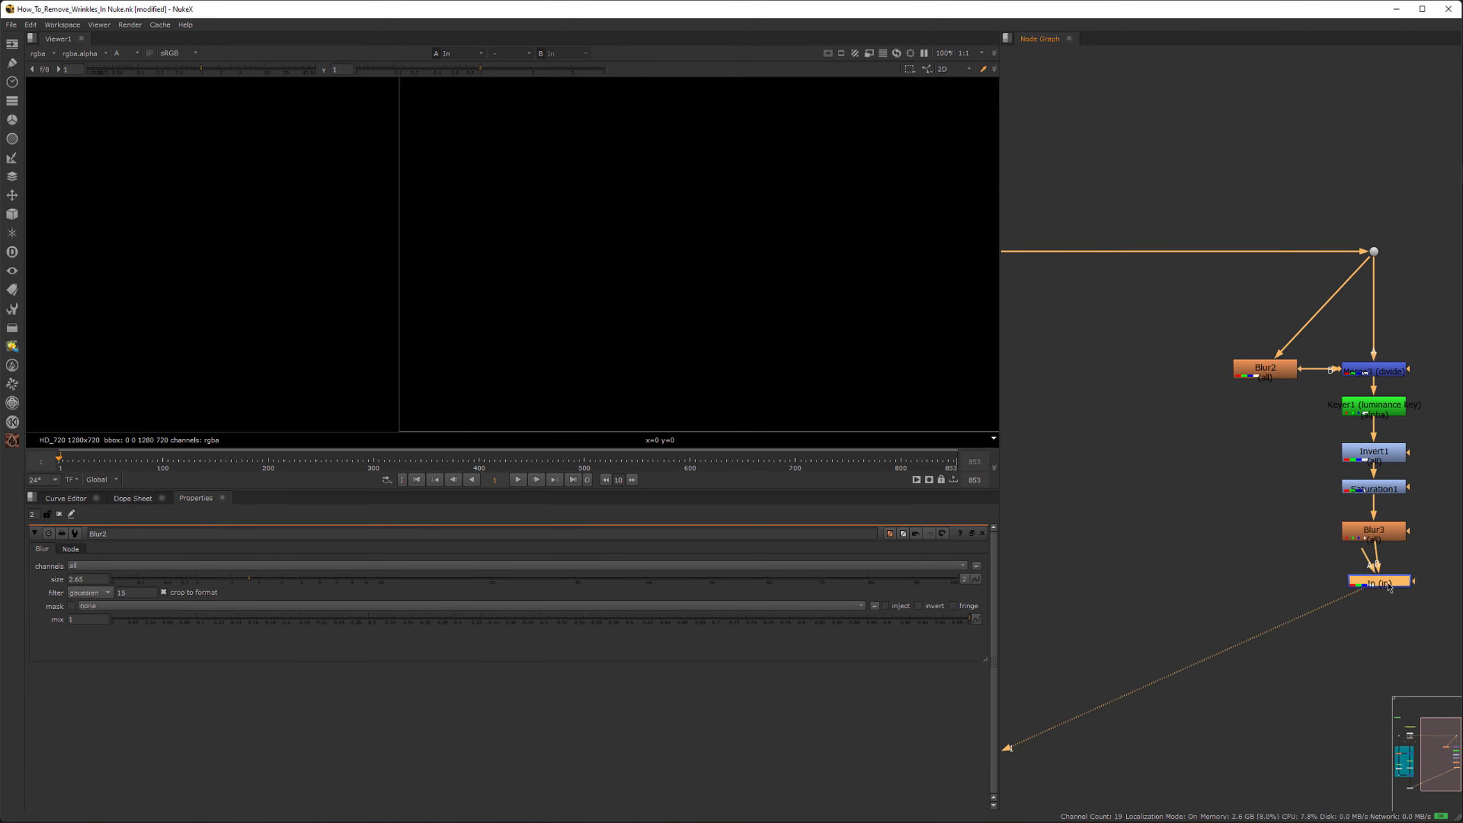
{"action": "middle_click_drag", "start_coordinate": [1389, 588], "coordinate": [1265, 585]}
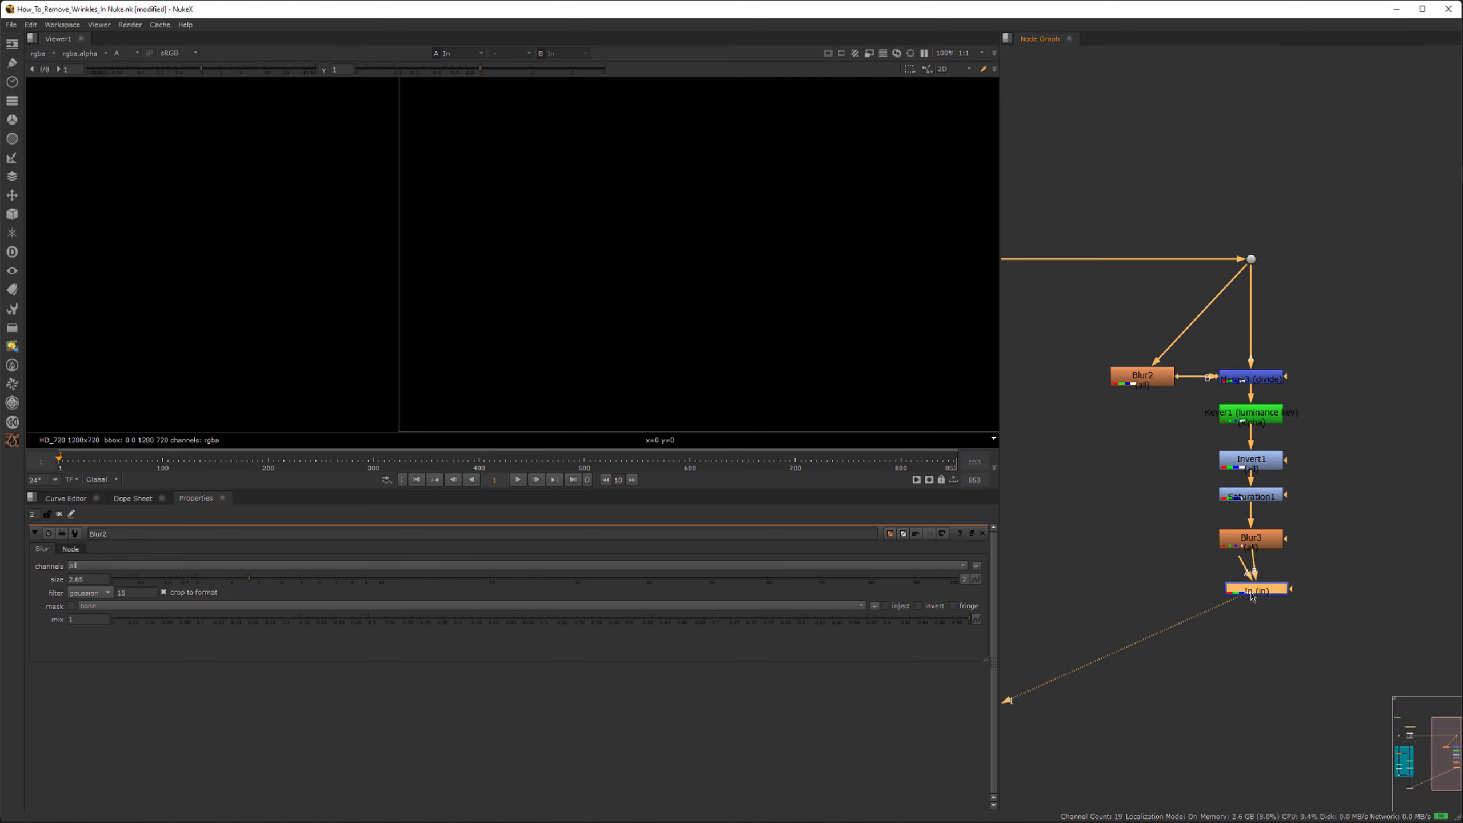
{"action": "left_click_drag", "start_coordinate": [1251, 597], "coordinate": [1246, 602]}
{"action": "middle_click_drag", "start_coordinate": [1190, 615], "coordinate": [1302, 626]}
{"action": "scroll", "coordinate": [1297, 624], "scroll_direction": "down", "scroll_amount": 1}
{"action": "left_click", "coordinate": [1184, 553]}
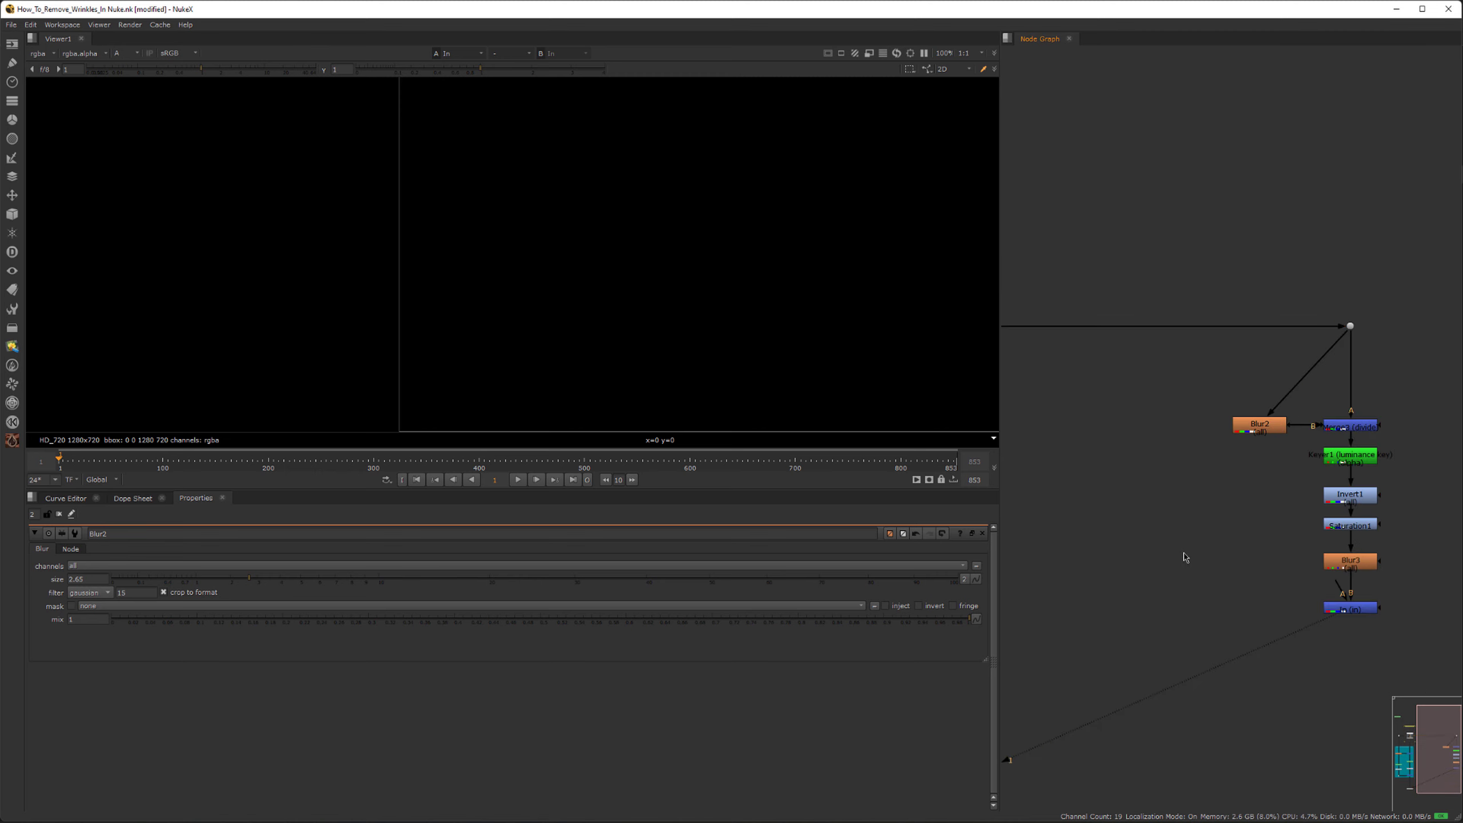
Step: Add a dot on the scan's line before the matte branch, connect a Grade node below it and view the Grade
{"action": "left_click", "coordinate": [1174, 327], "text": "ctrl"}
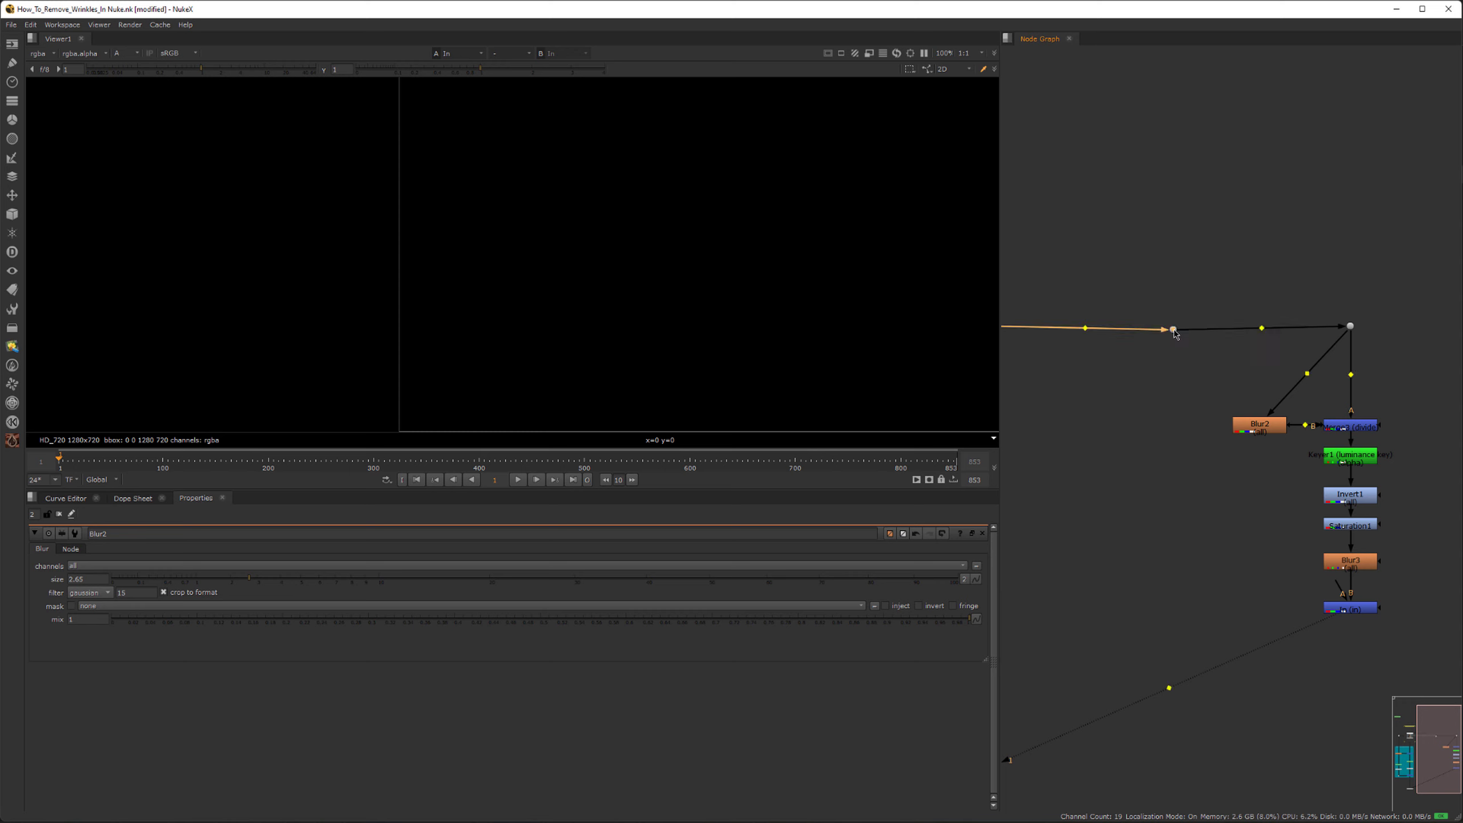
{"action": "left_click", "coordinate": [1166, 480]}
{"action": "key", "text": "g"}
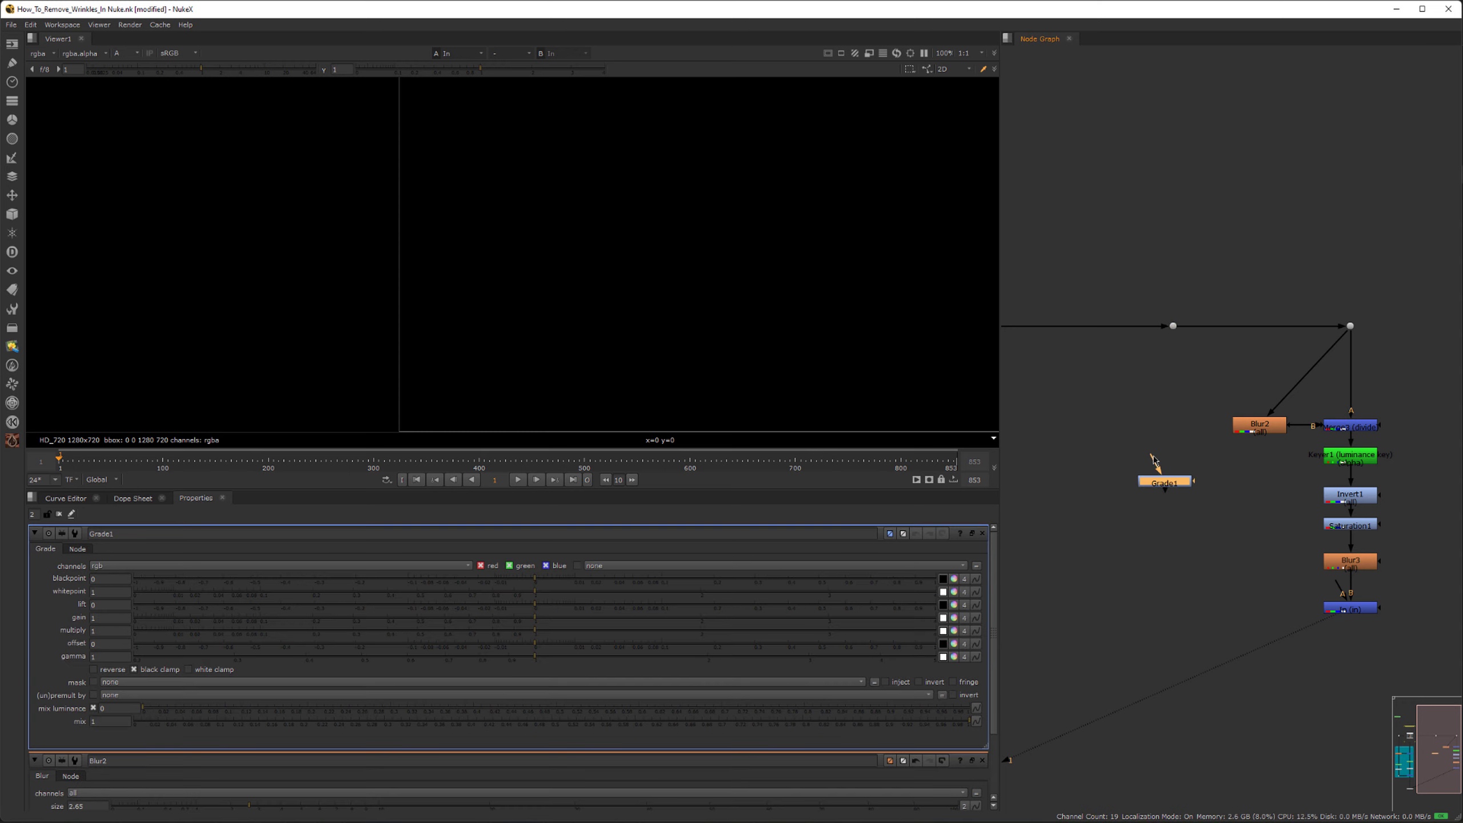
{"action": "left_click_drag", "start_coordinate": [1154, 461], "coordinate": [1173, 328]}
{"action": "left_click_drag", "start_coordinate": [1165, 483], "coordinate": [1169, 620]}
{"action": "key", "text": "1"}
{"action": "key", "text": "f"}
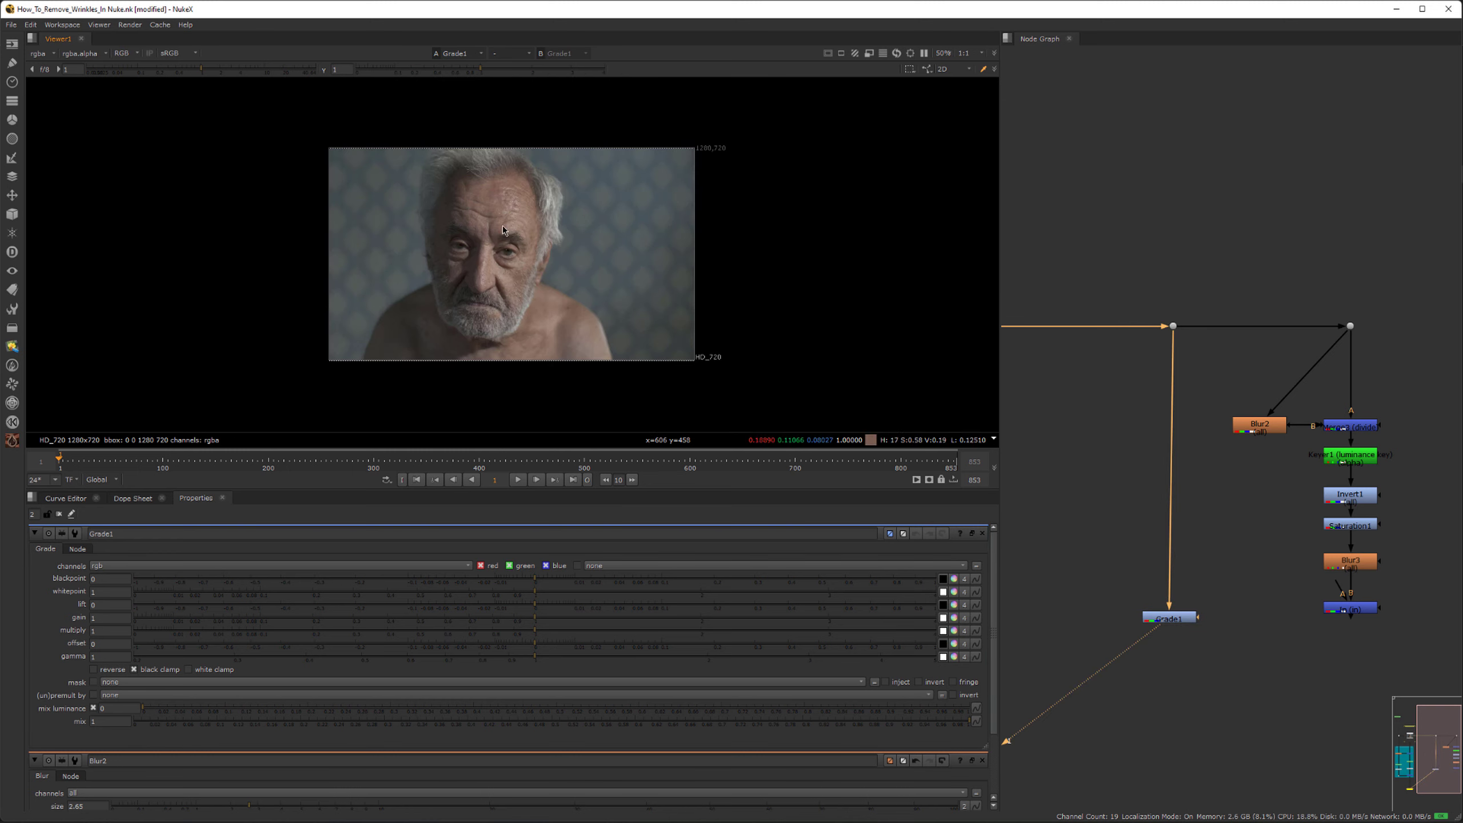
{"action": "scroll", "coordinate": [503, 229], "scroll_direction": "up", "scroll_amount": 3}
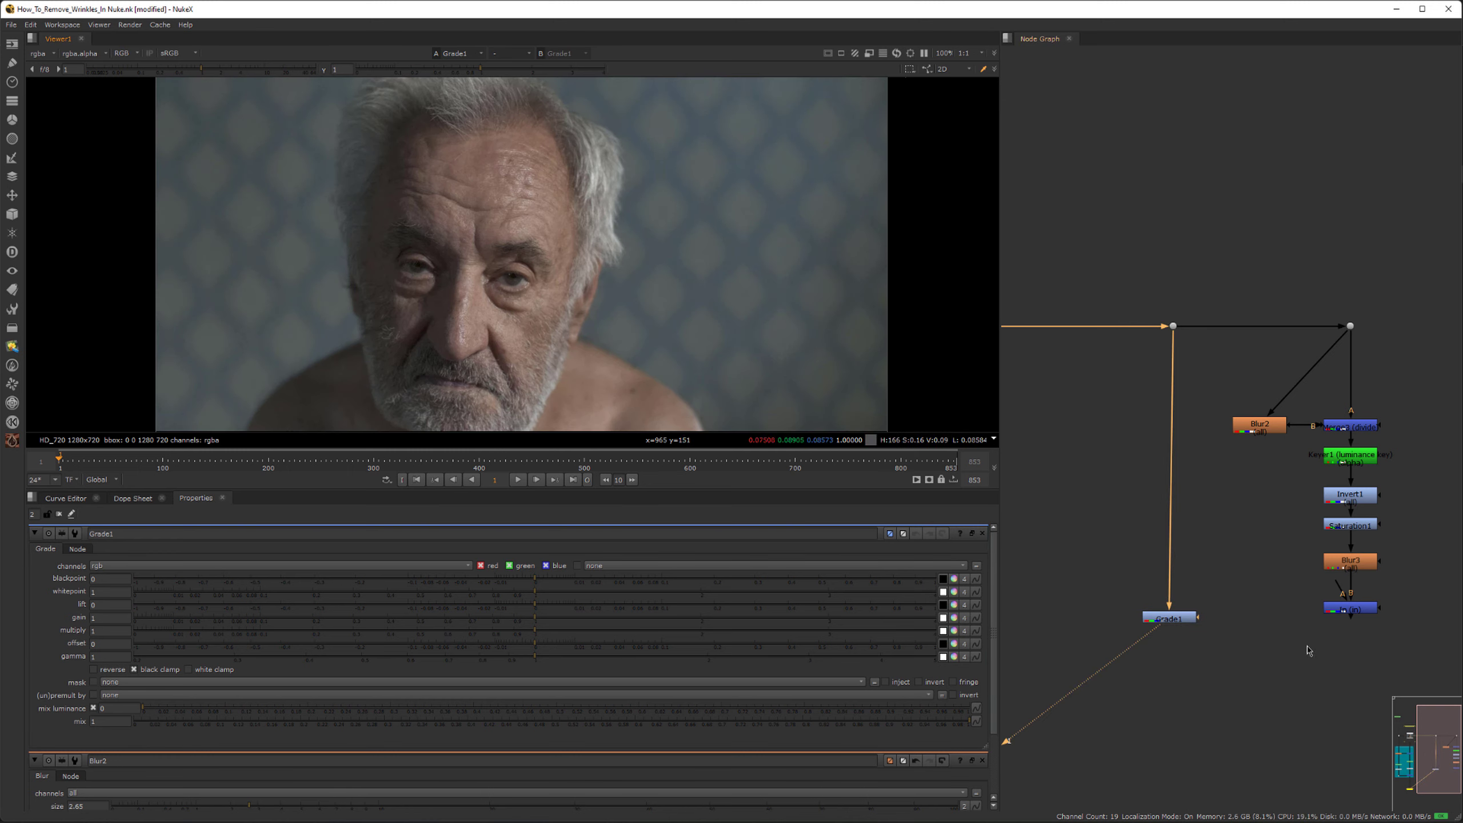
Step: Add an unconnected Roto node beside the In node and examine the forehead wrinkles in the graded image
{"action": "scroll", "coordinate": [1308, 650], "scroll_direction": "up", "scroll_amount": 2}
{"action": "left_click", "coordinate": [1305, 610]}
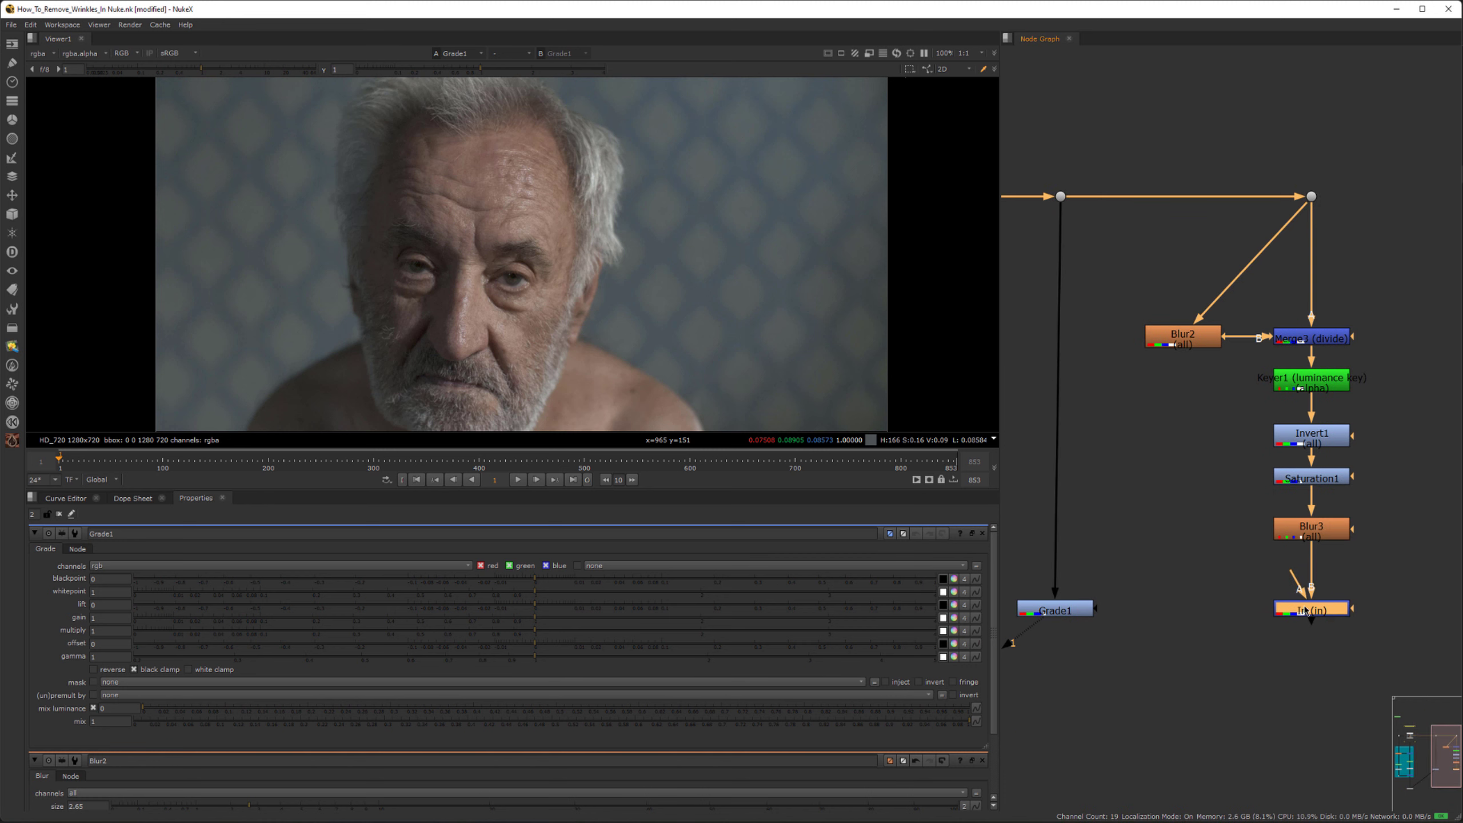
{"action": "left_click_drag", "start_coordinate": [1209, 546], "coordinate": [1433, 667]}
{"action": "left_click", "coordinate": [1384, 598]}
{"action": "key", "text": "o"}
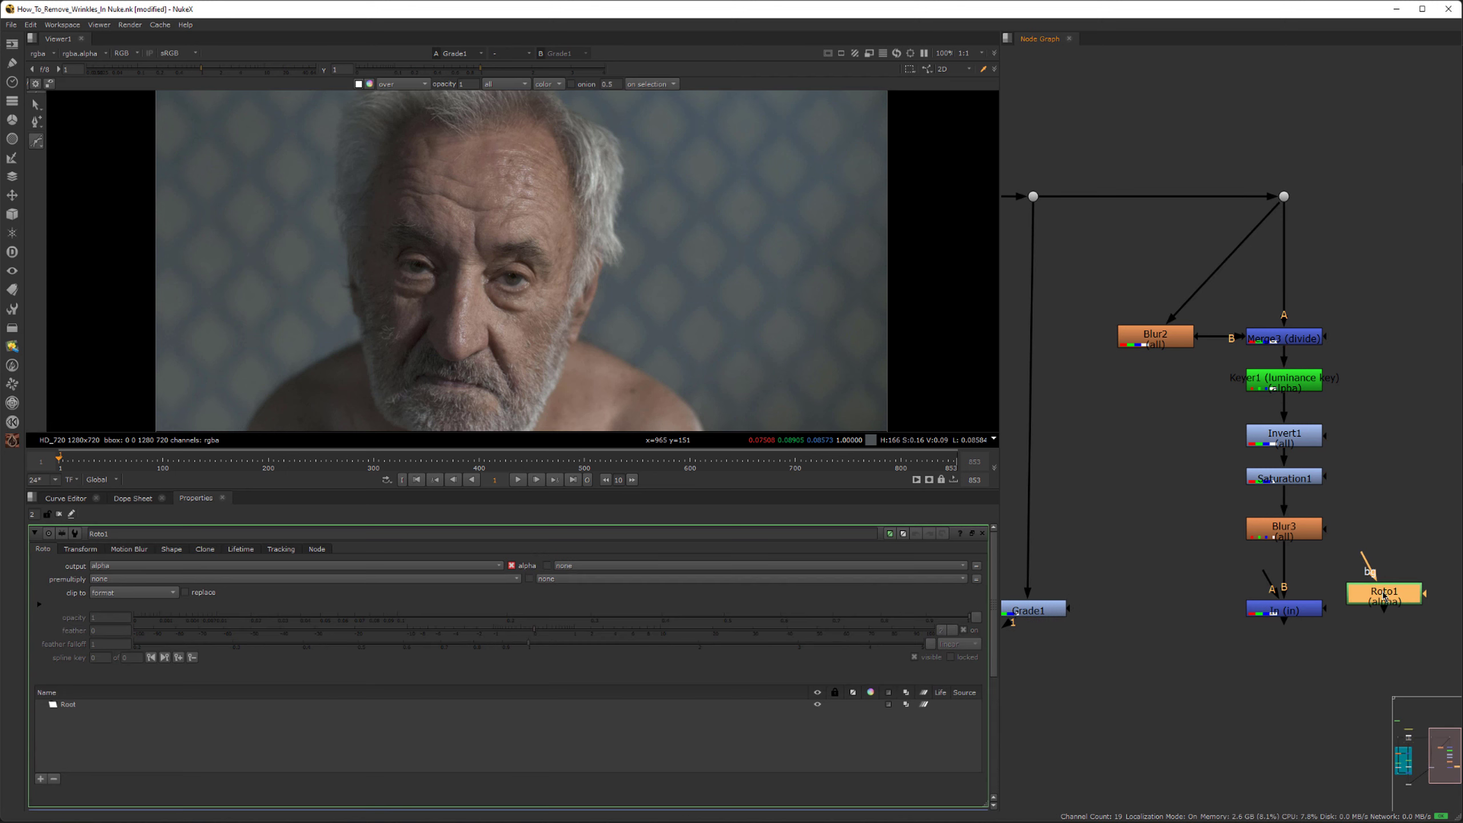
{"action": "middle_click_drag", "start_coordinate": [1280, 570], "coordinate": [1130, 578]}
{"action": "left_click_drag", "start_coordinate": [1235, 600], "coordinate": [1286, 610]}
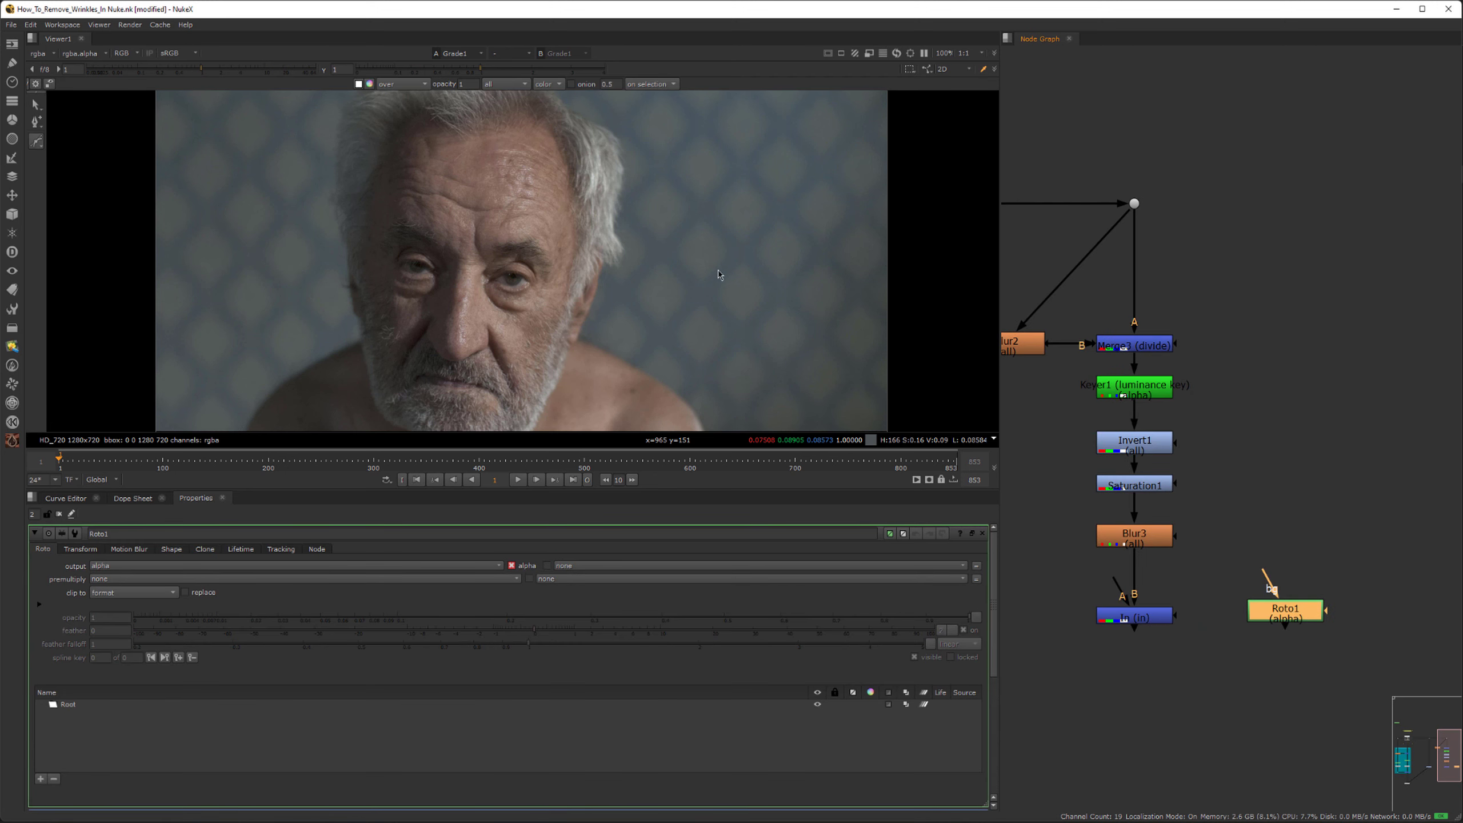
{"action": "scroll", "coordinate": [626, 257], "scroll_direction": "up", "scroll_amount": 3}
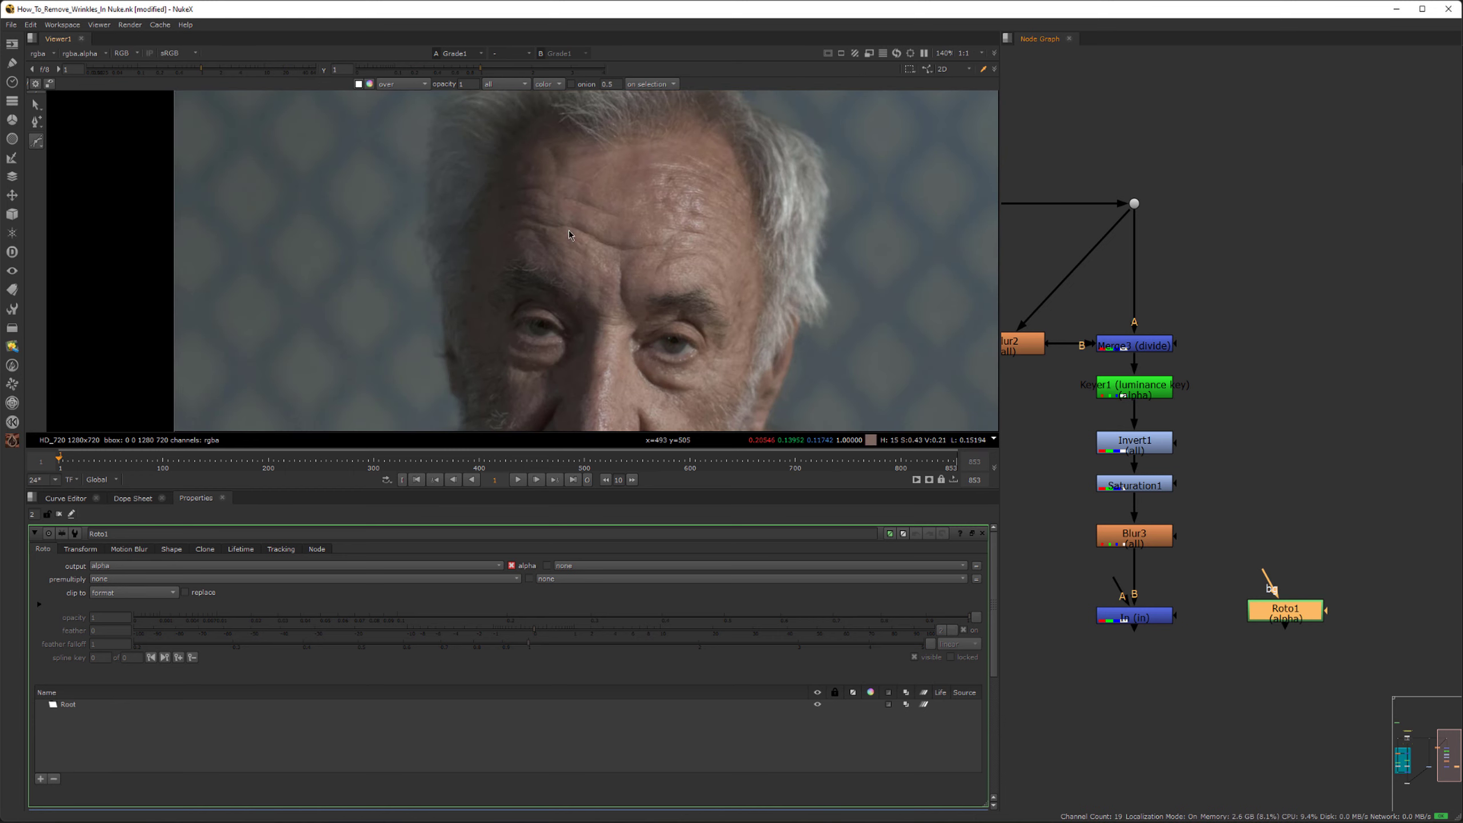
{"action": "scroll", "coordinate": [576, 231], "scroll_direction": "up", "scroll_amount": 3}
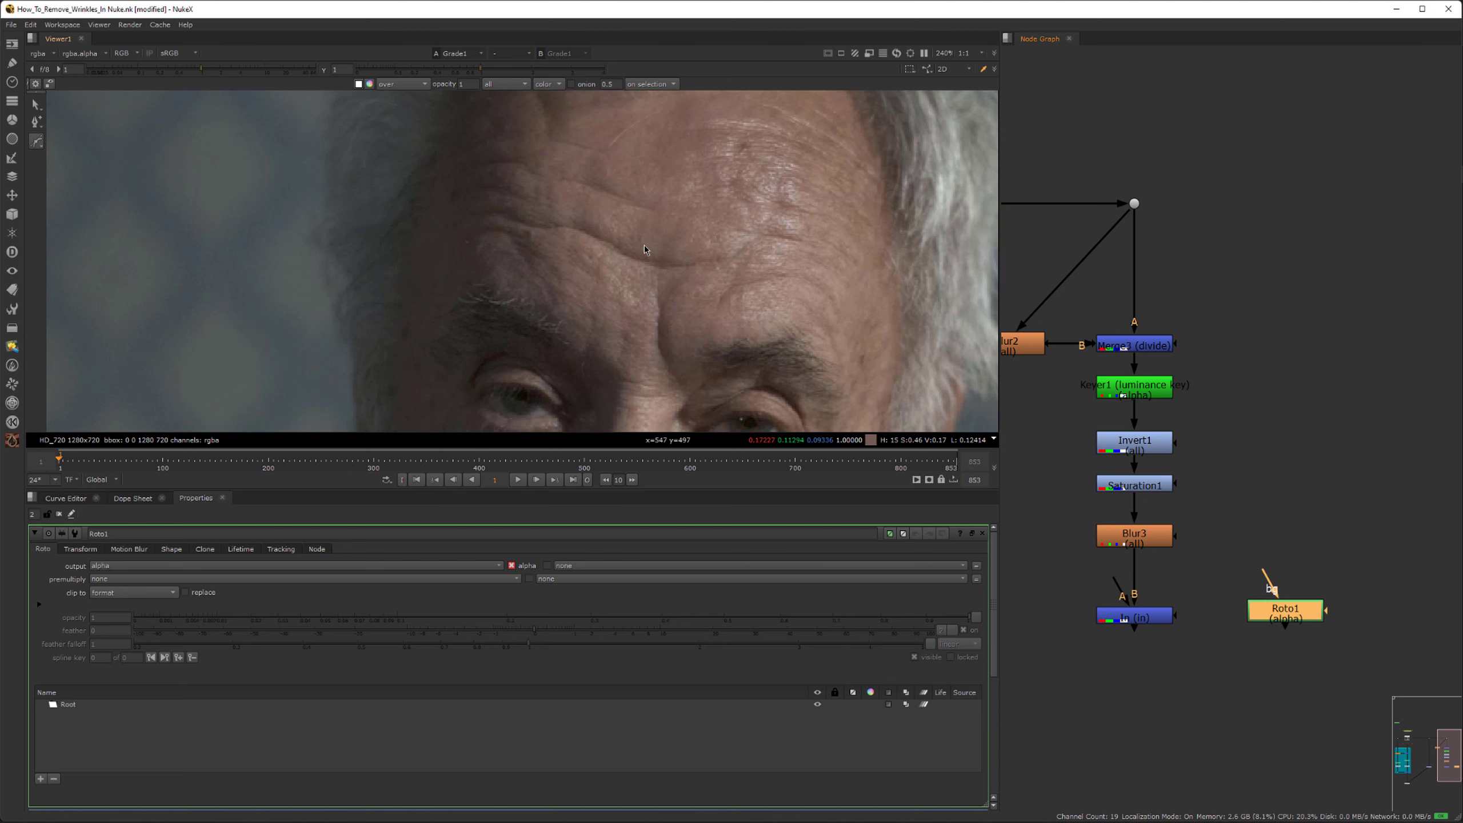
{"action": "scroll", "coordinate": [634, 250], "scroll_direction": "down", "scroll_amount": 3}
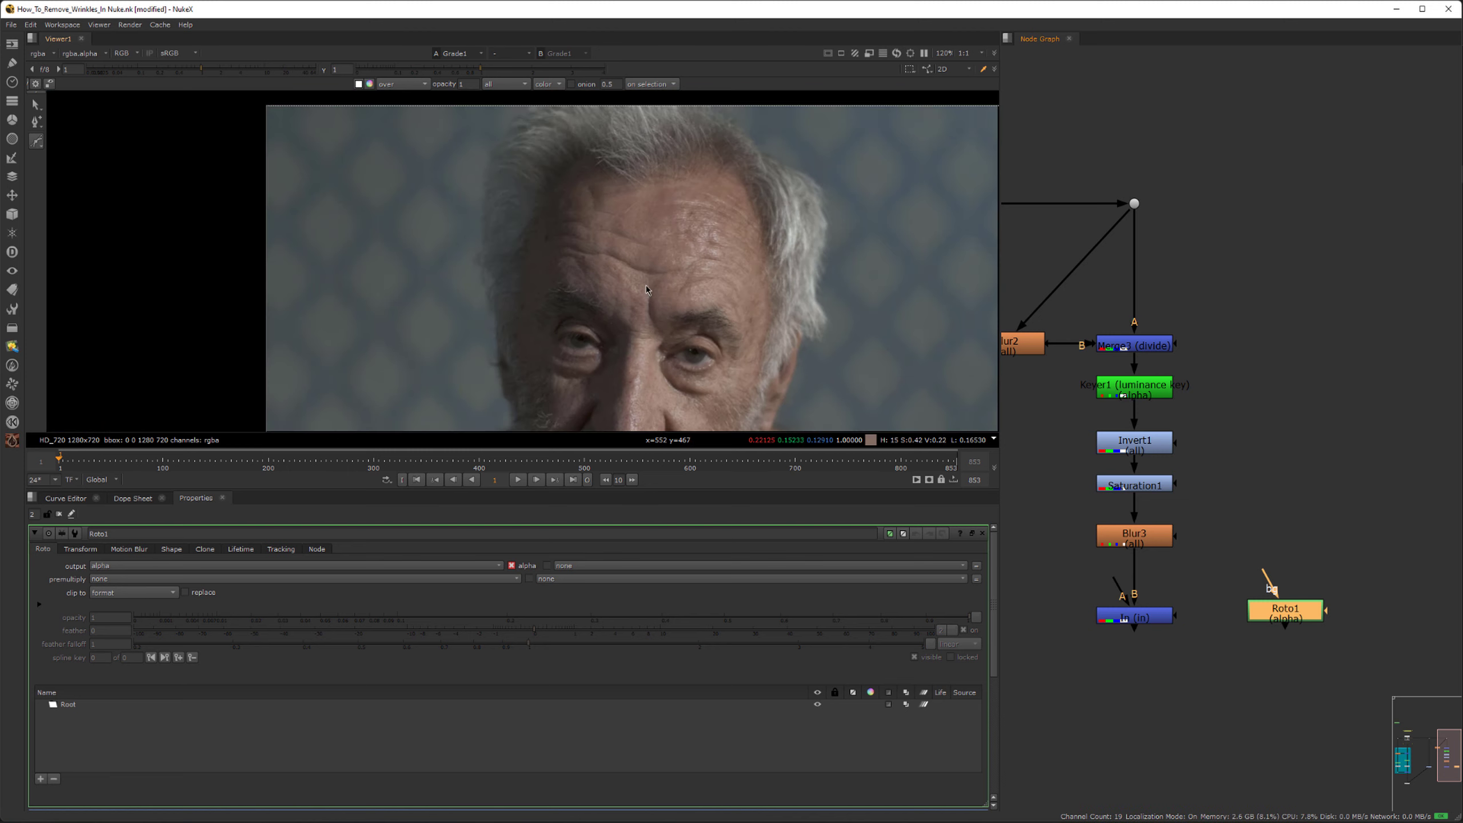
Step: Draw a closed narrow Bezier shape in Roto1 tightly around the deep forehead wrinkle and refine its points
{"action": "scroll", "coordinate": [659, 252], "scroll_direction": "up", "scroll_amount": 5}
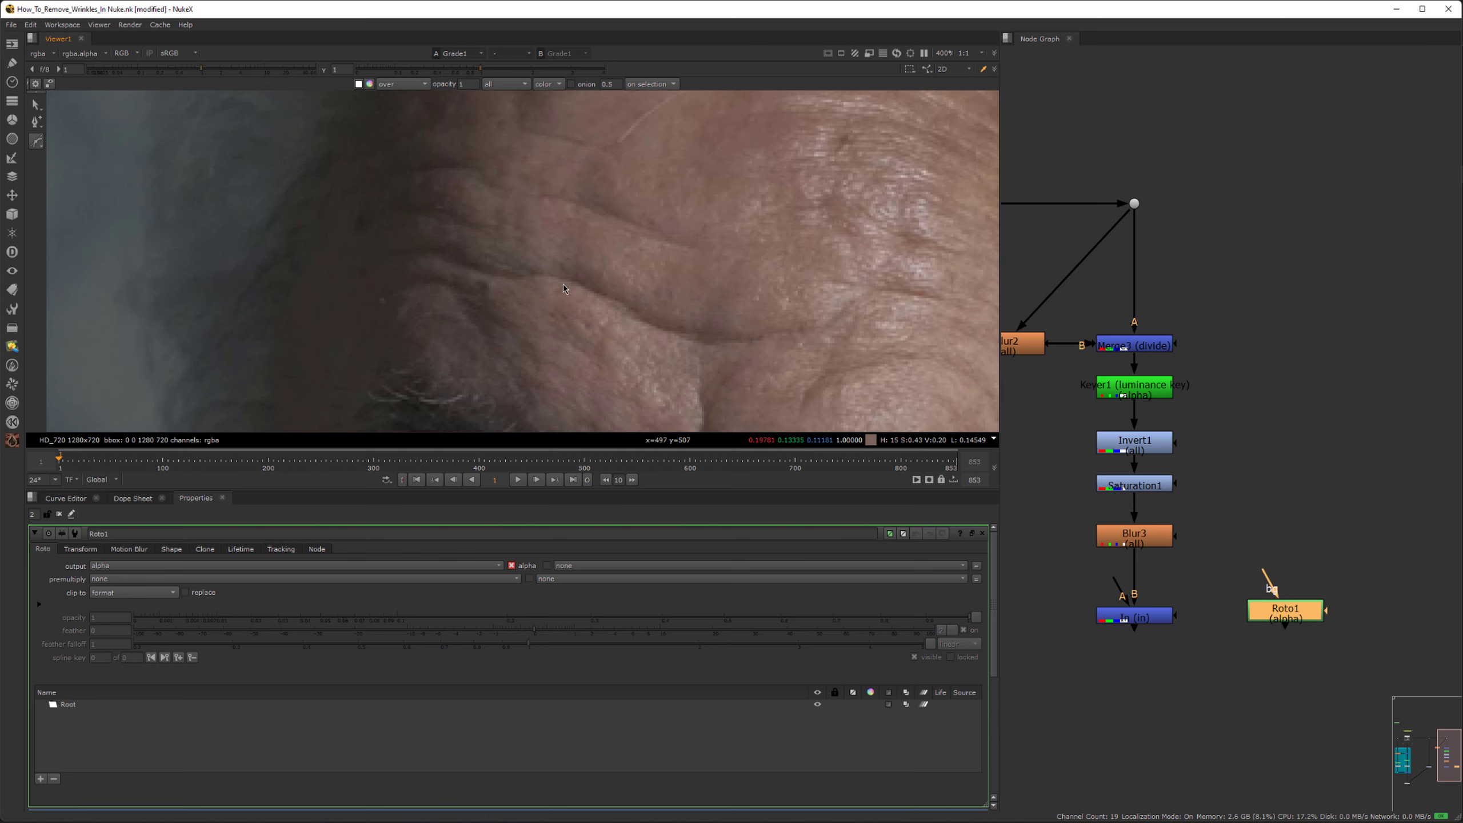
{"action": "left_click", "coordinate": [556, 268]}
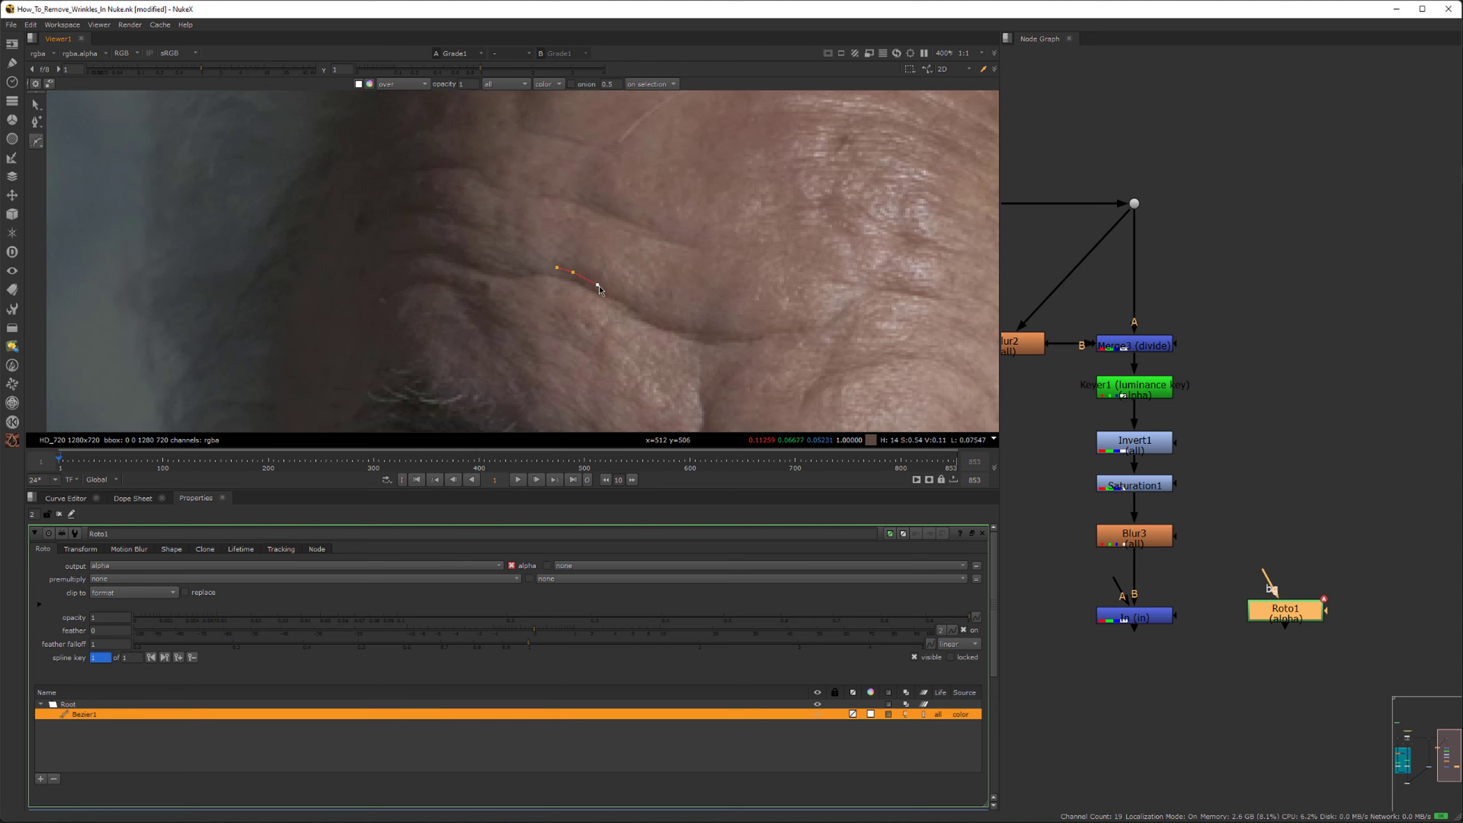
{"action": "left_click", "coordinate": [706, 332]}
{"action": "left_click", "coordinate": [733, 334]}
{"action": "left_click", "coordinate": [800, 329]}
{"action": "left_click", "coordinate": [743, 348]}
{"action": "left_click", "coordinate": [557, 269]}
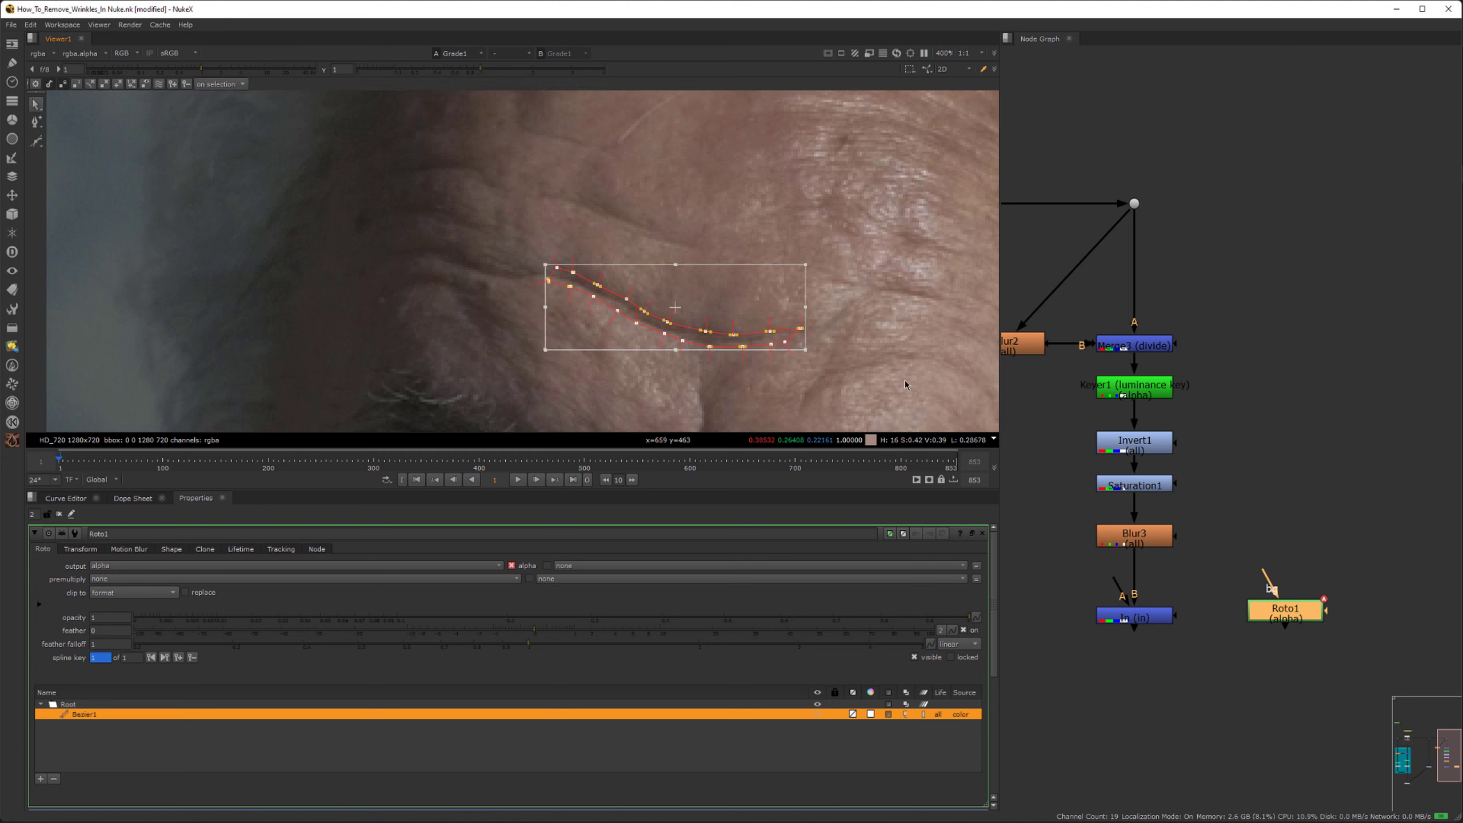
{"action": "left_click_drag", "start_coordinate": [643, 313], "coordinate": [642, 311]}
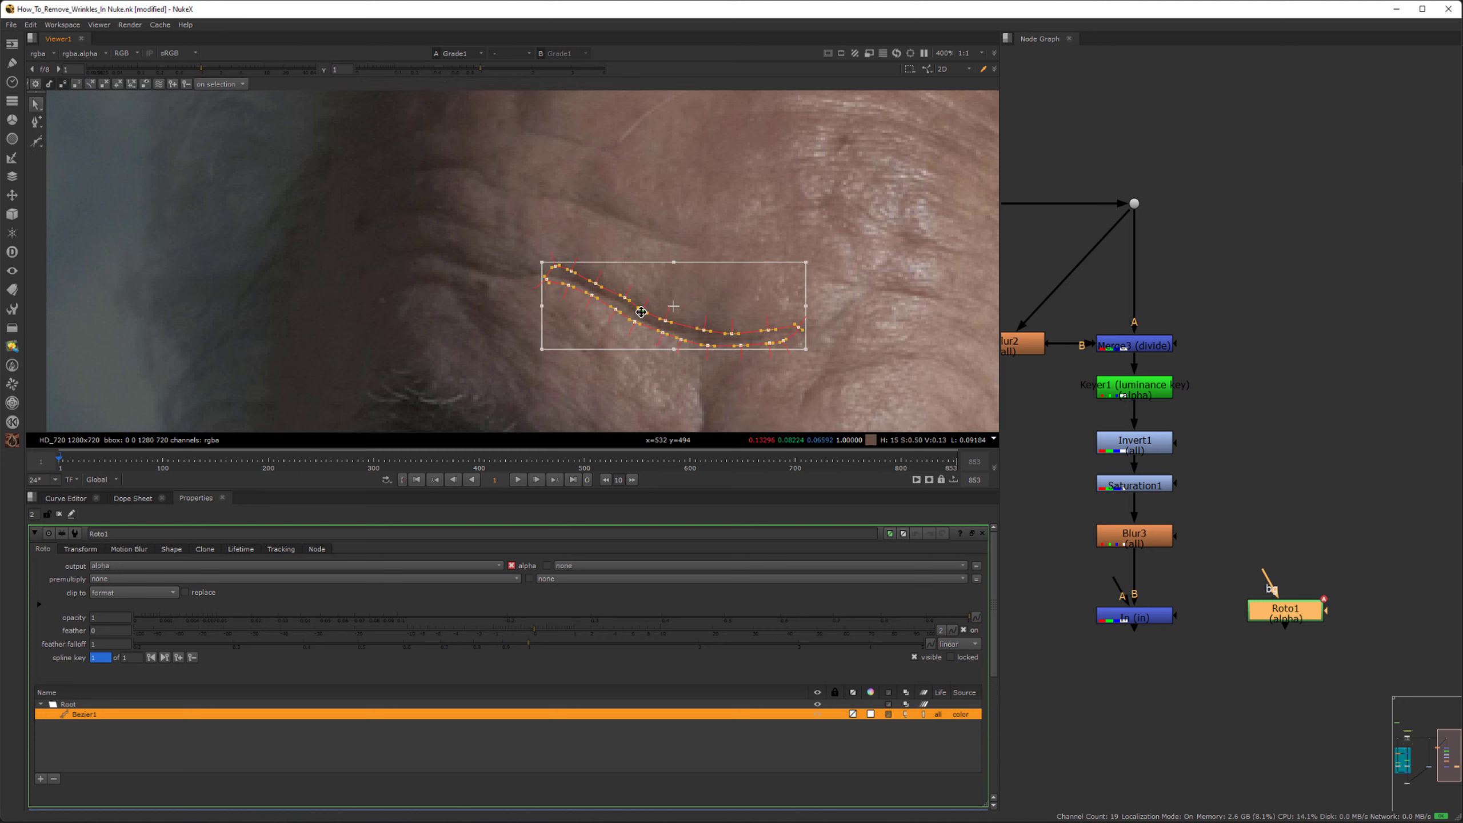
{"action": "left_click", "coordinate": [503, 221]}
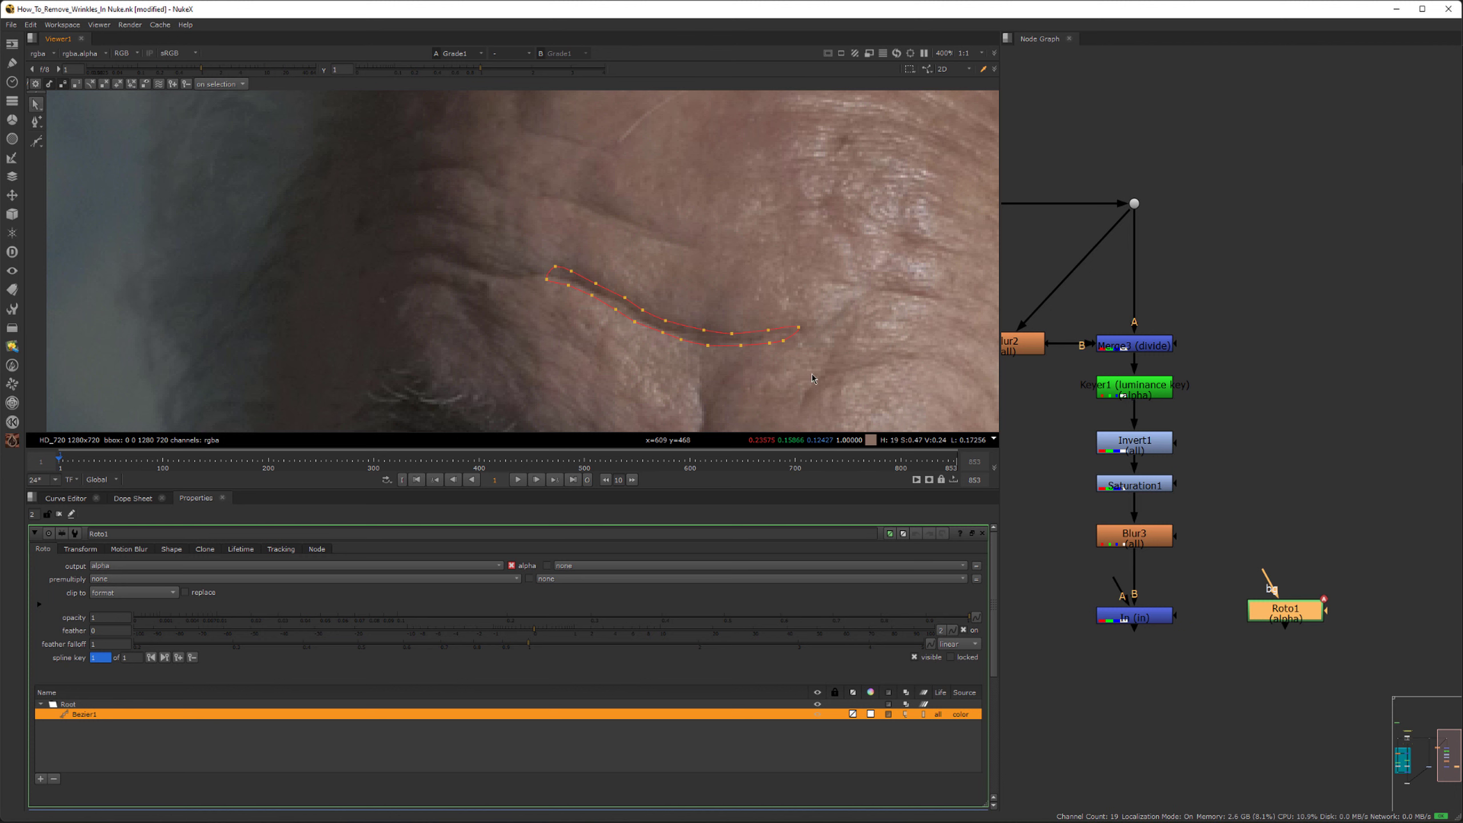
Step: View the In node's output and Blur3's matte, examining how the roto shape fits the forehead wrinkle lines
{"action": "middle_click_drag", "start_coordinate": [1264, 587], "coordinate": [1331, 566]}
{"action": "left_click_drag", "start_coordinate": [1255, 559], "coordinate": [1215, 633]}
{"action": "key", "text": "1"}
{"action": "scroll", "coordinate": [475, 214], "scroll_direction": "down", "scroll_amount": 6}
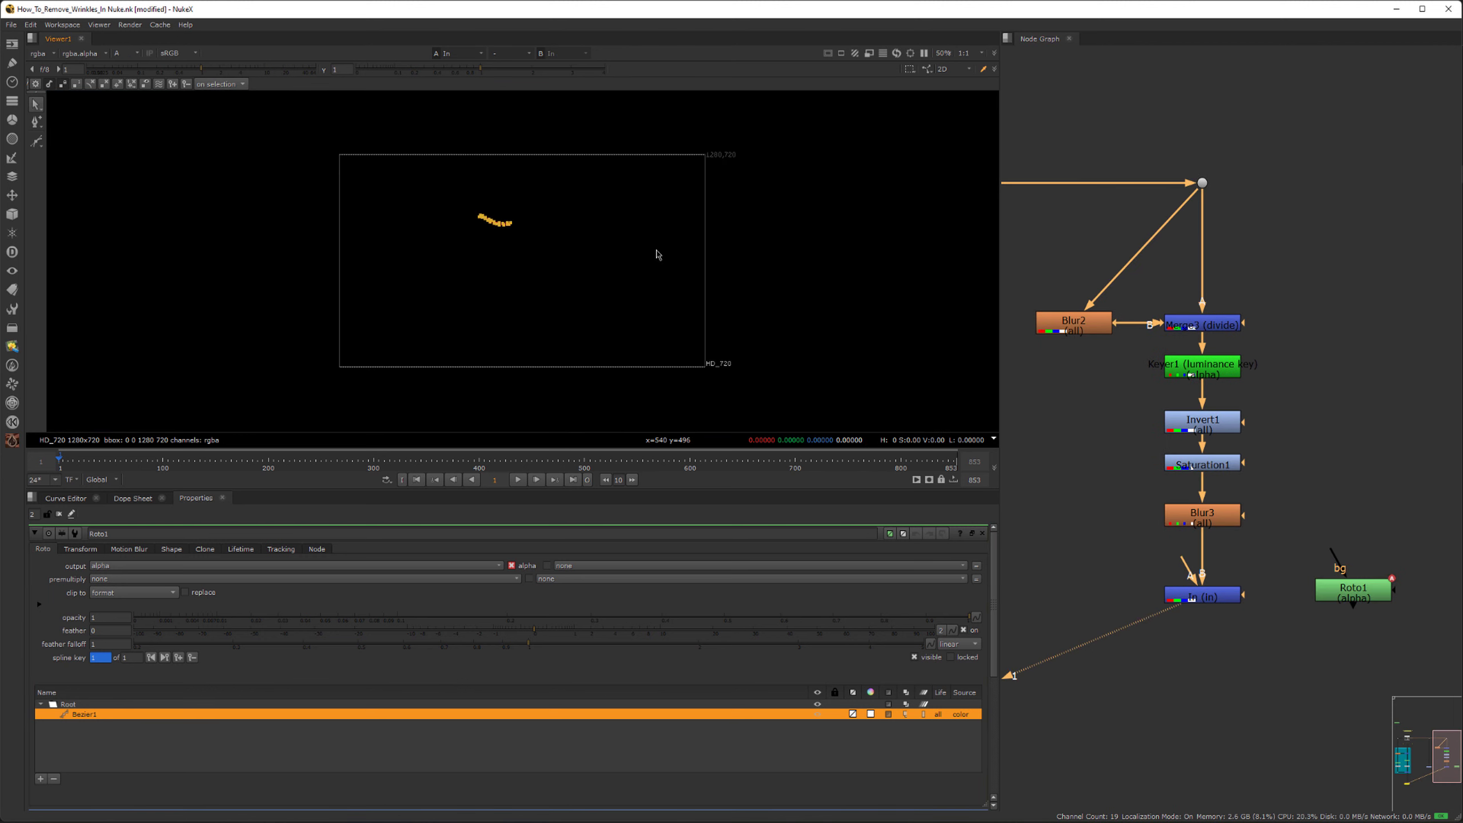
{"action": "scroll", "coordinate": [474, 214], "scroll_direction": "up", "scroll_amount": 6}
{"action": "key", "text": "Up"}
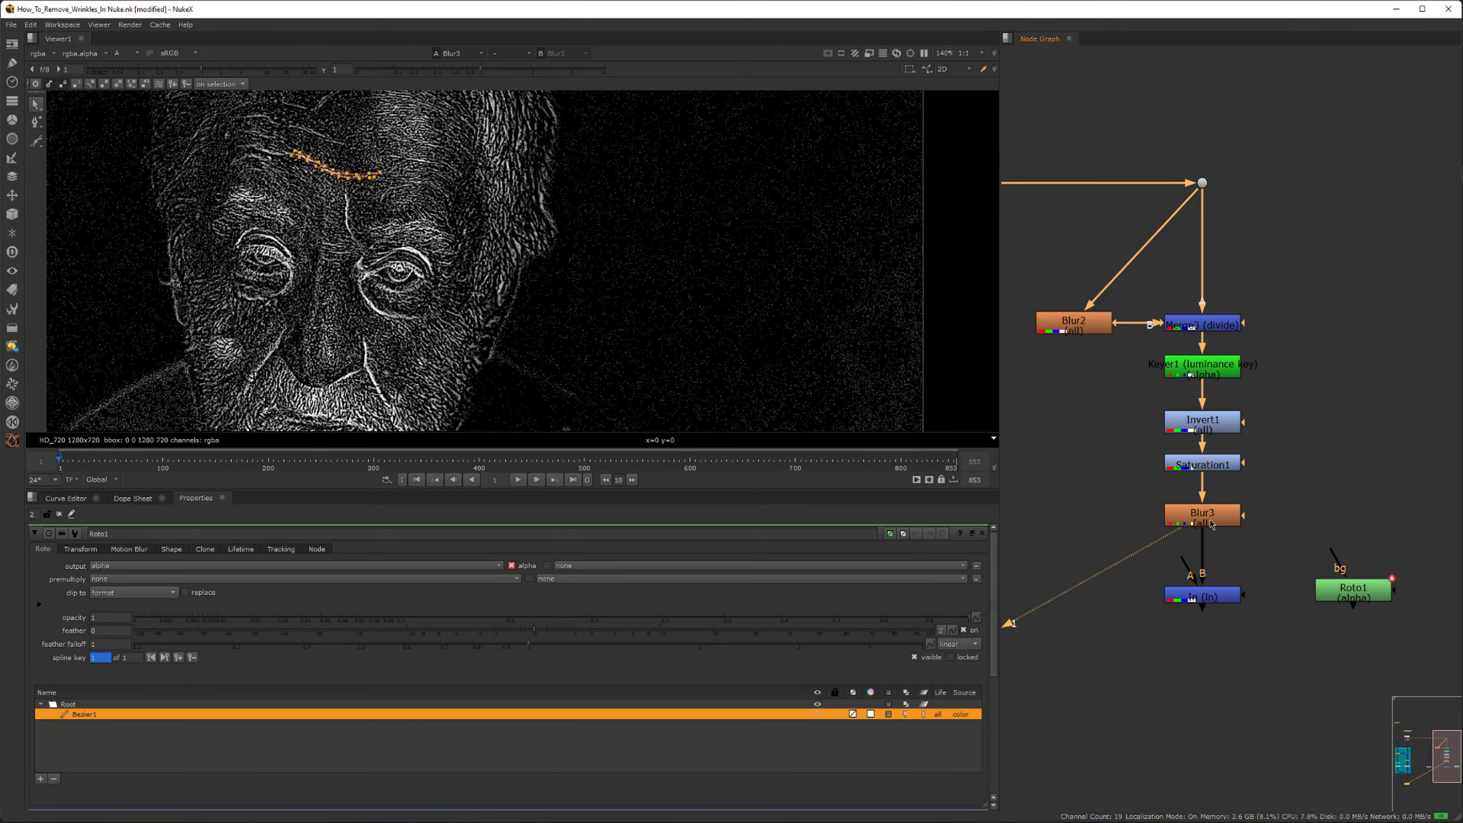
{"action": "scroll", "coordinate": [447, 237], "scroll_direction": "up", "scroll_amount": 6}
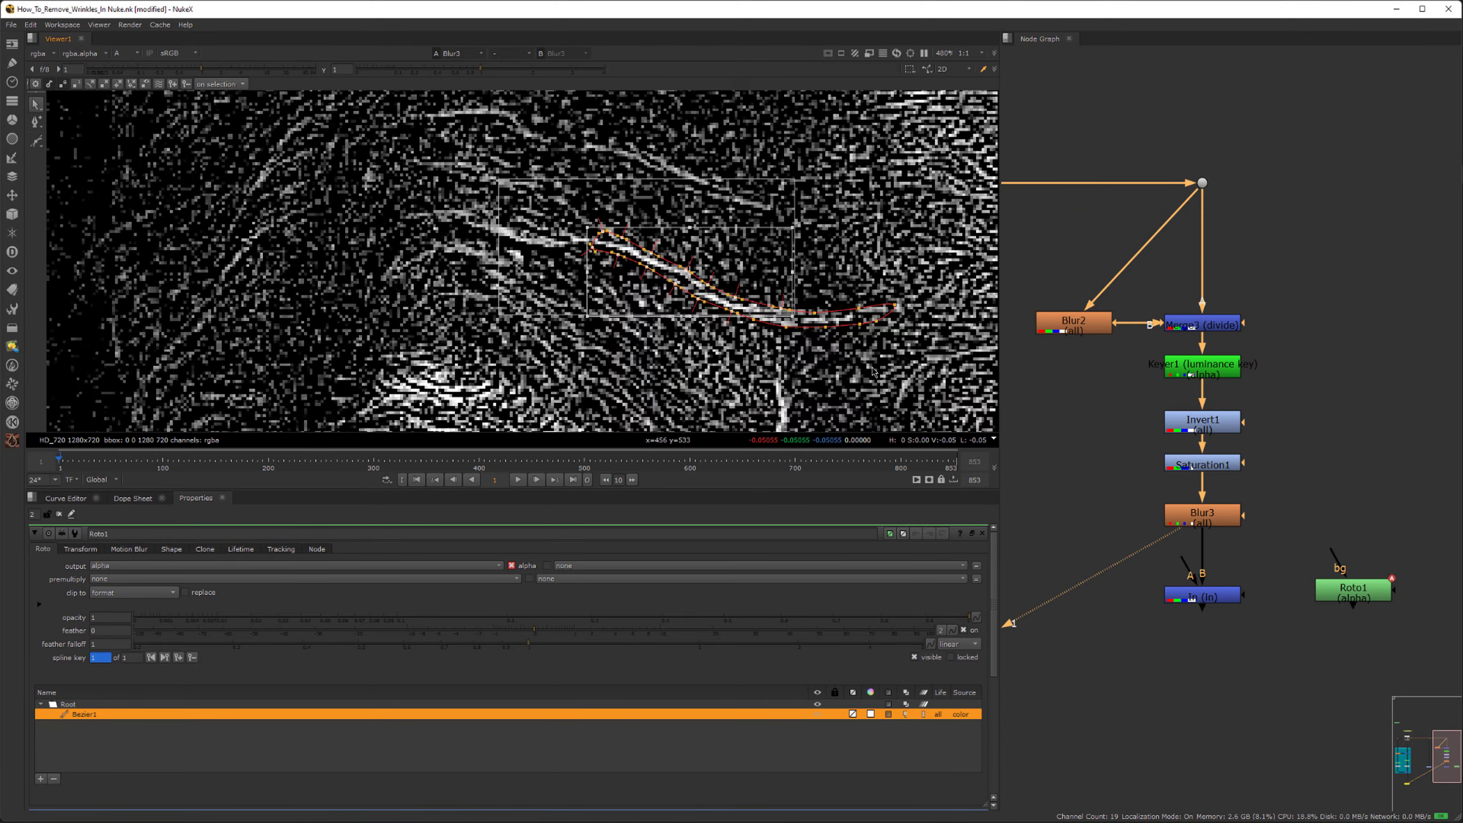
{"action": "scroll", "coordinate": [752, 180], "scroll_direction": "down", "scroll_amount": 4}
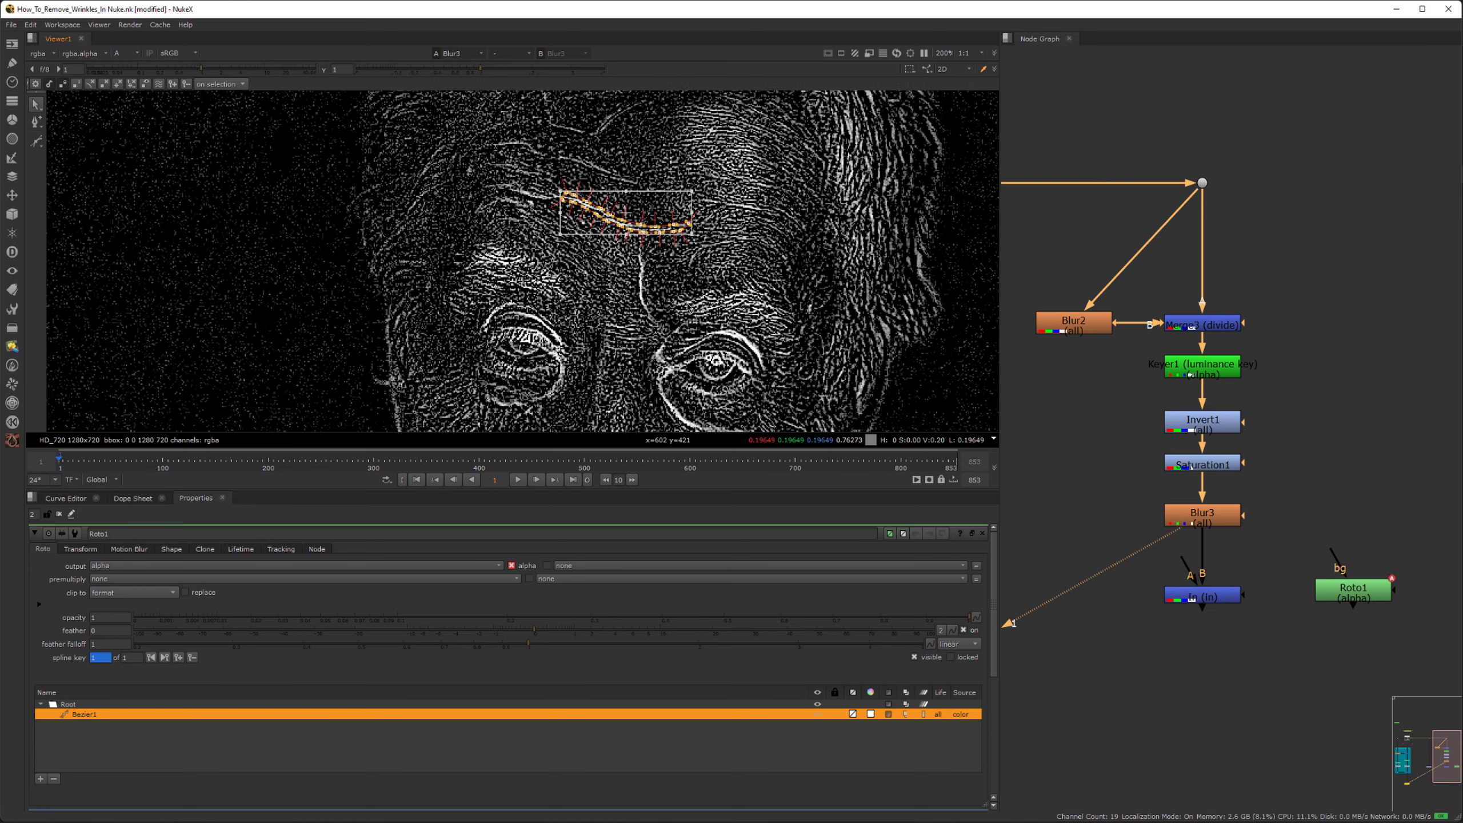
{"action": "left_click", "coordinate": [752, 180]}
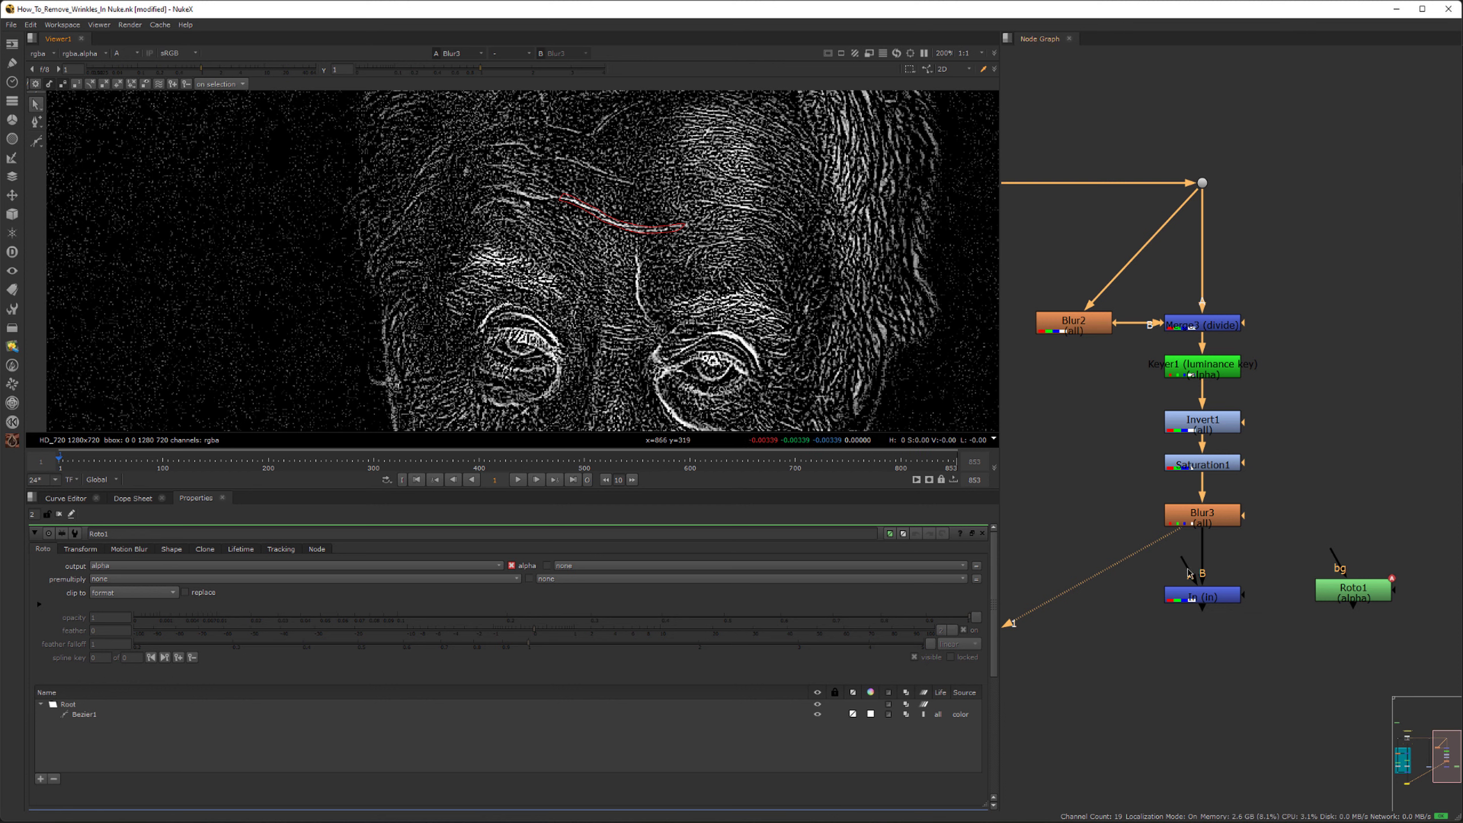
Step: View the In node and connect its A input to Roto1
{"action": "left_click_drag", "start_coordinate": [1136, 557], "coordinate": [1262, 683]}
{"action": "key", "text": "1"}
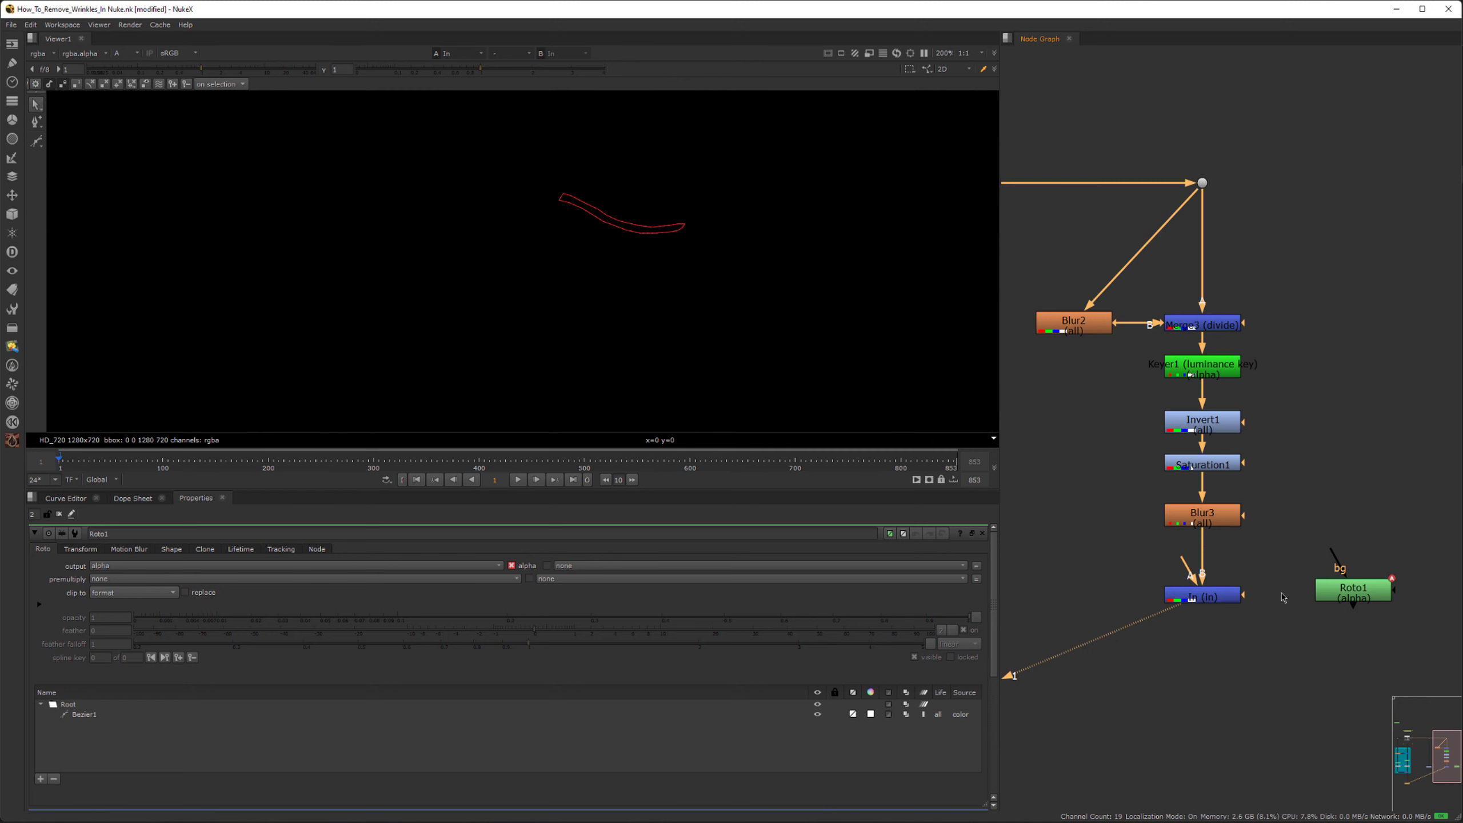
{"action": "left_click_drag", "start_coordinate": [1188, 574], "coordinate": [1325, 441]}
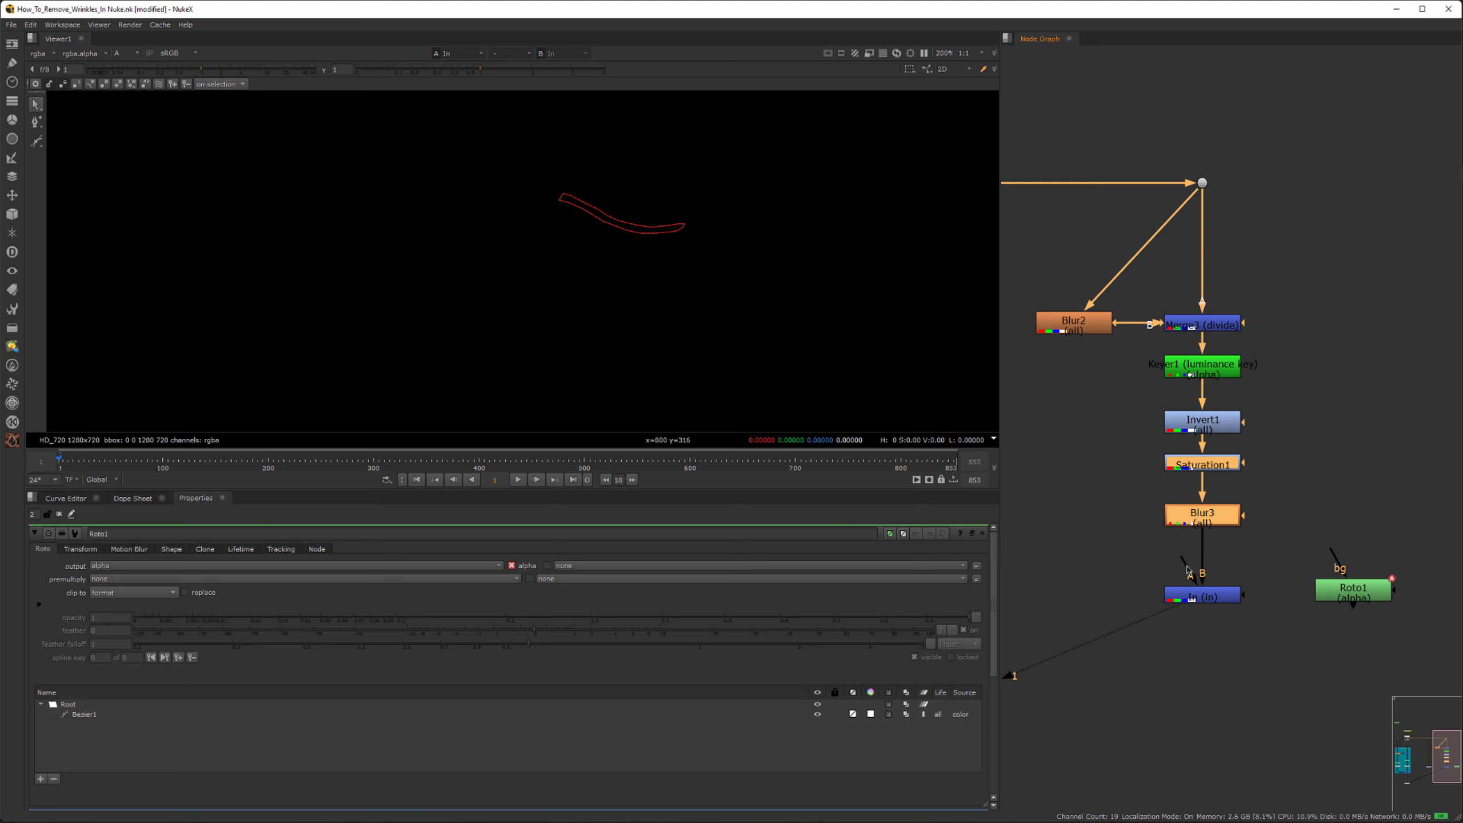
{"action": "left_click_drag", "start_coordinate": [1187, 570], "coordinate": [1365, 598]}
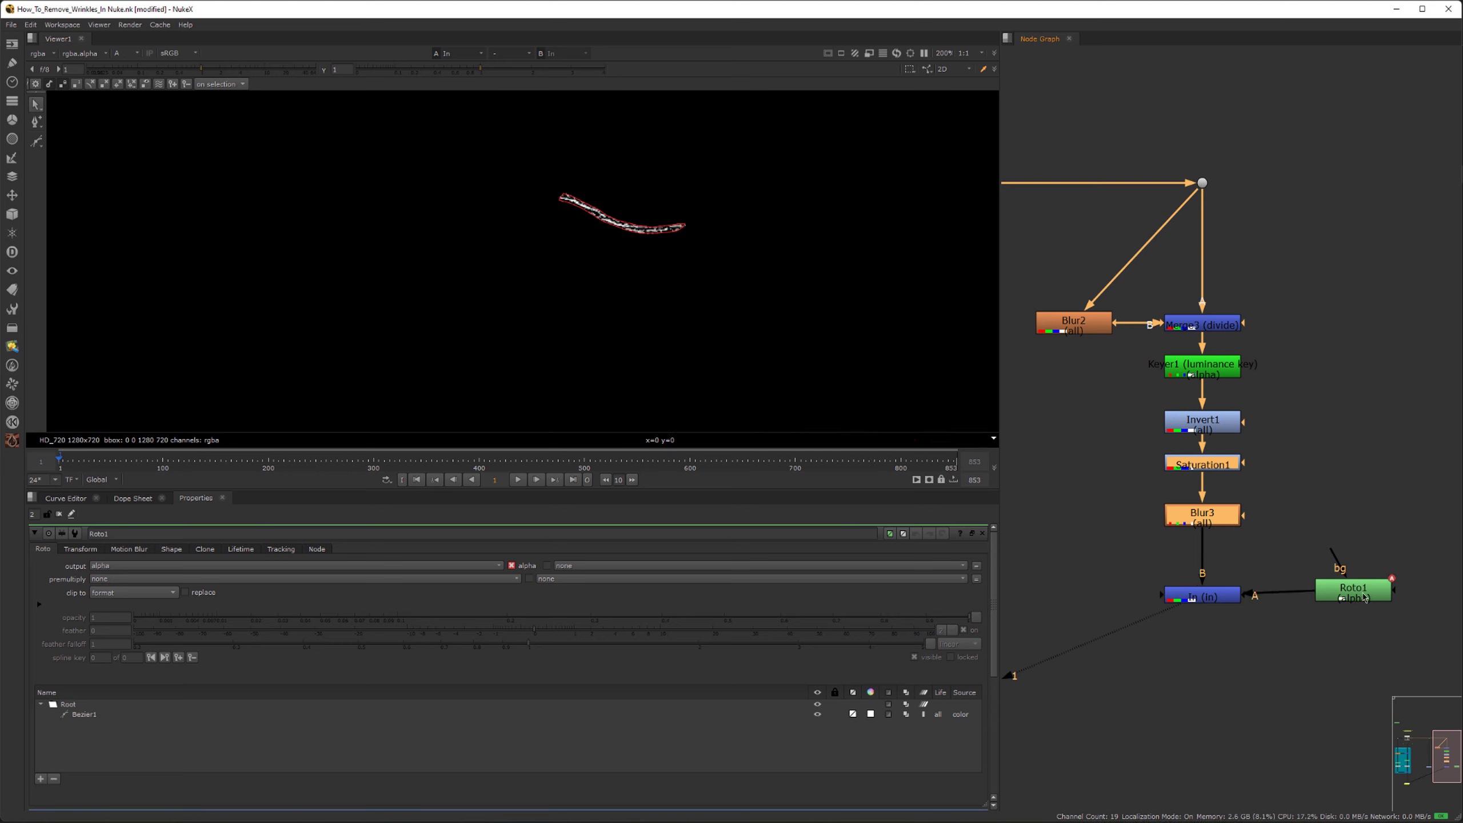
Step: Inspect the edges of the roto-limited wrinkle matte up close and move Roto1 farther from the In node
{"action": "scroll", "coordinate": [623, 196], "scroll_direction": "up", "scroll_amount": 2}
{"action": "left_click_drag", "start_coordinate": [439, 162], "coordinate": [807, 333]}
{"action": "left_click_drag", "start_coordinate": [412, 133], "coordinate": [825, 335]}
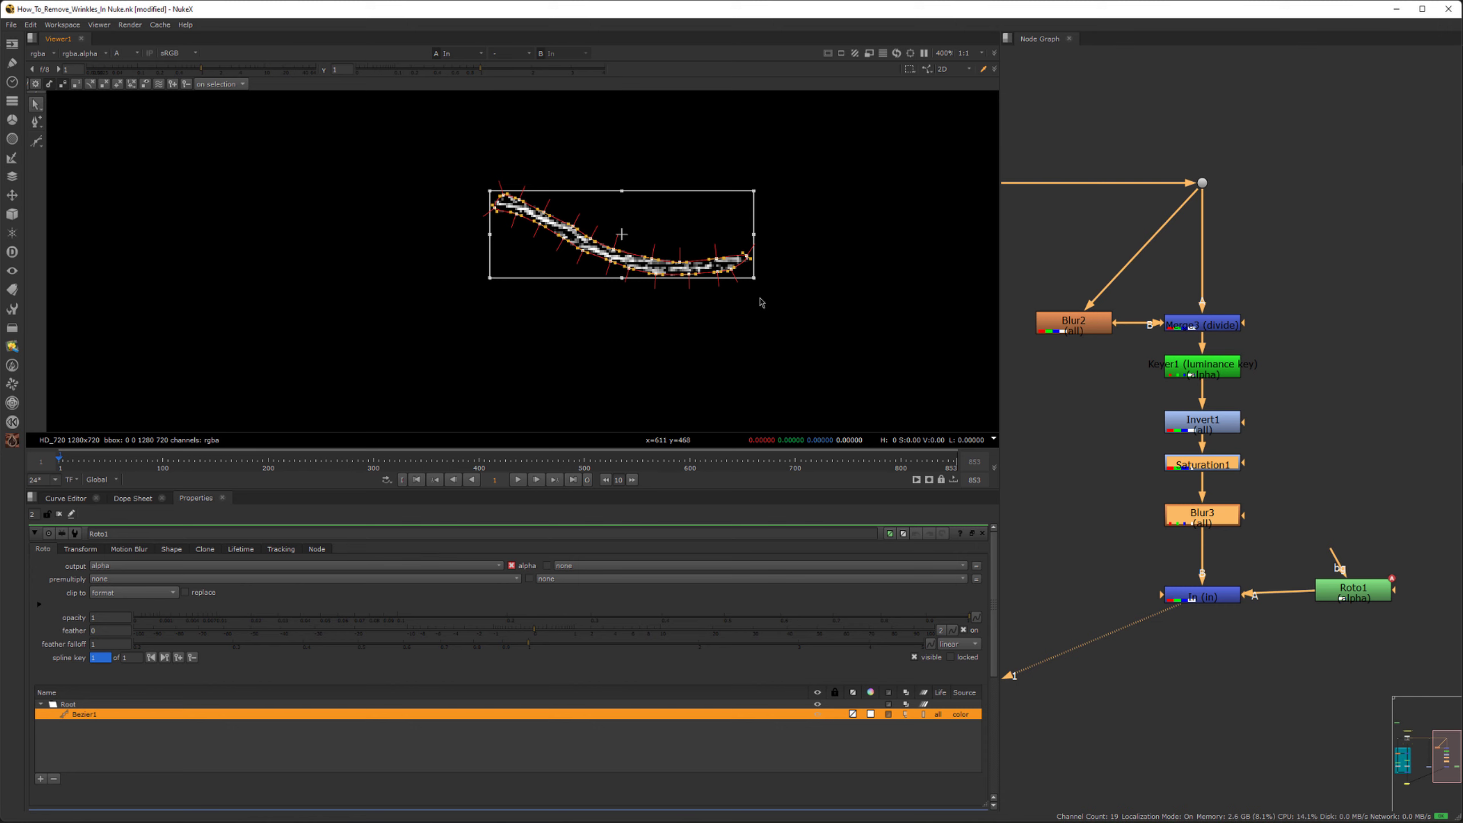
{"action": "left_click", "coordinate": [791, 351]}
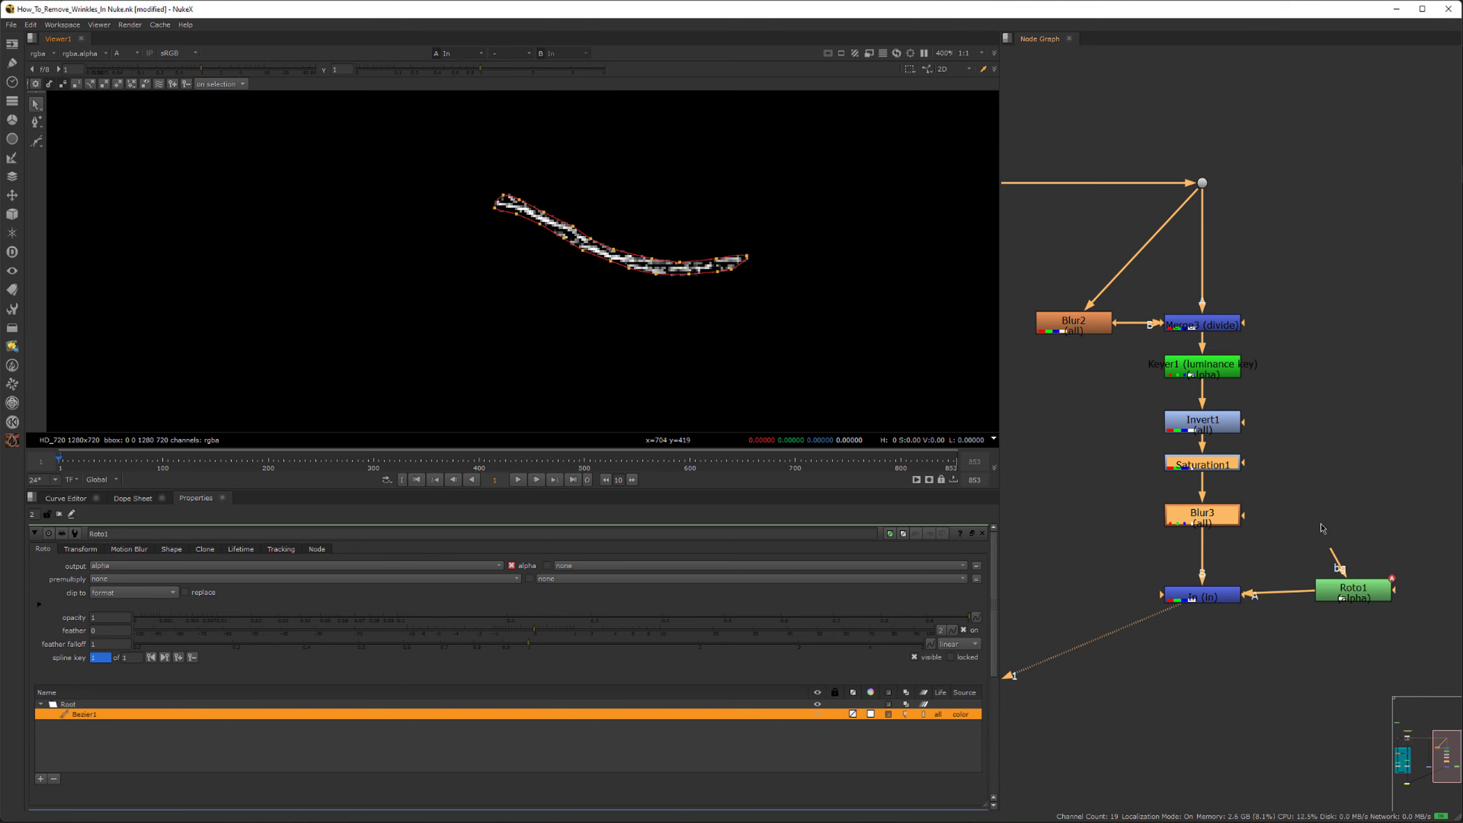
{"action": "middle_click_drag", "start_coordinate": [1321, 525], "coordinate": [1214, 461]}
{"action": "left_click_drag", "start_coordinate": [1252, 529], "coordinate": [1356, 536]}
{"action": "left_click", "coordinate": [1240, 490]}
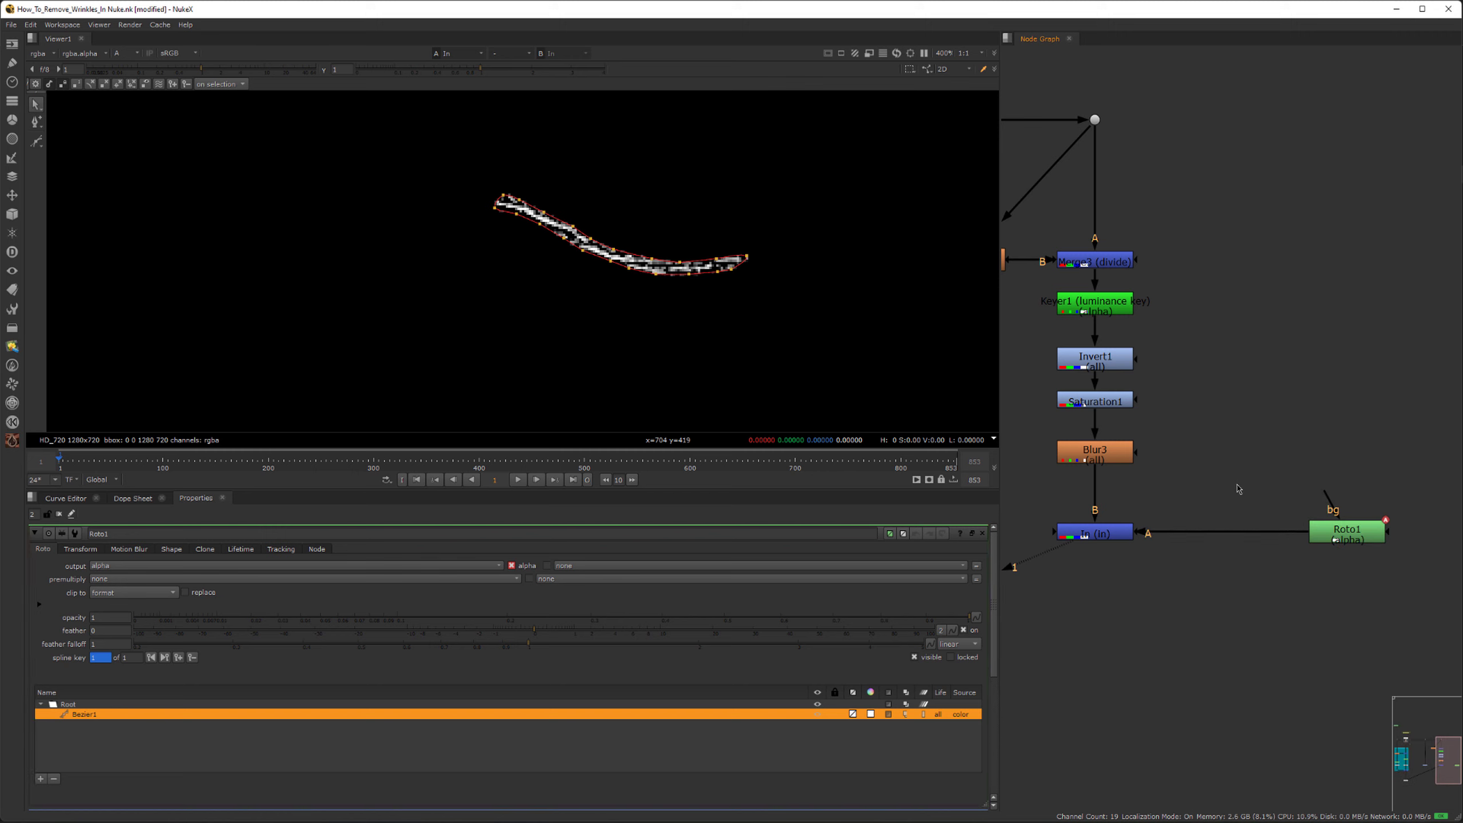
Step: Try a Blur node between Roto1 and the In node, and delete it
{"action": "key", "text": "b"}
{"action": "left_click_drag", "start_coordinate": [1226, 510], "coordinate": [1225, 533]}
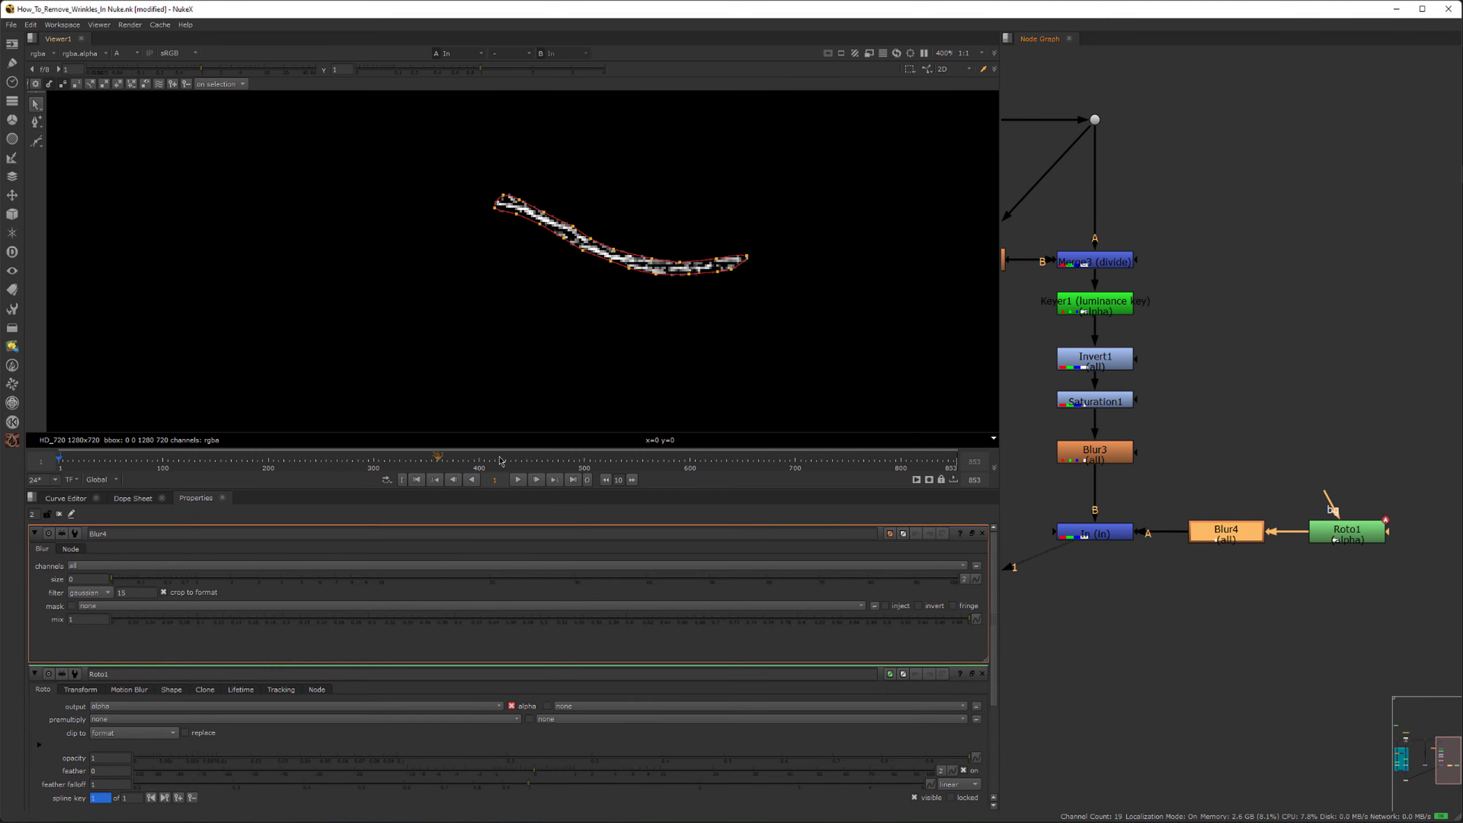
{"action": "left_click_drag", "start_coordinate": [113, 579], "coordinate": [290, 598]}
{"action": "key", "text": "ctrl+shift+x"}
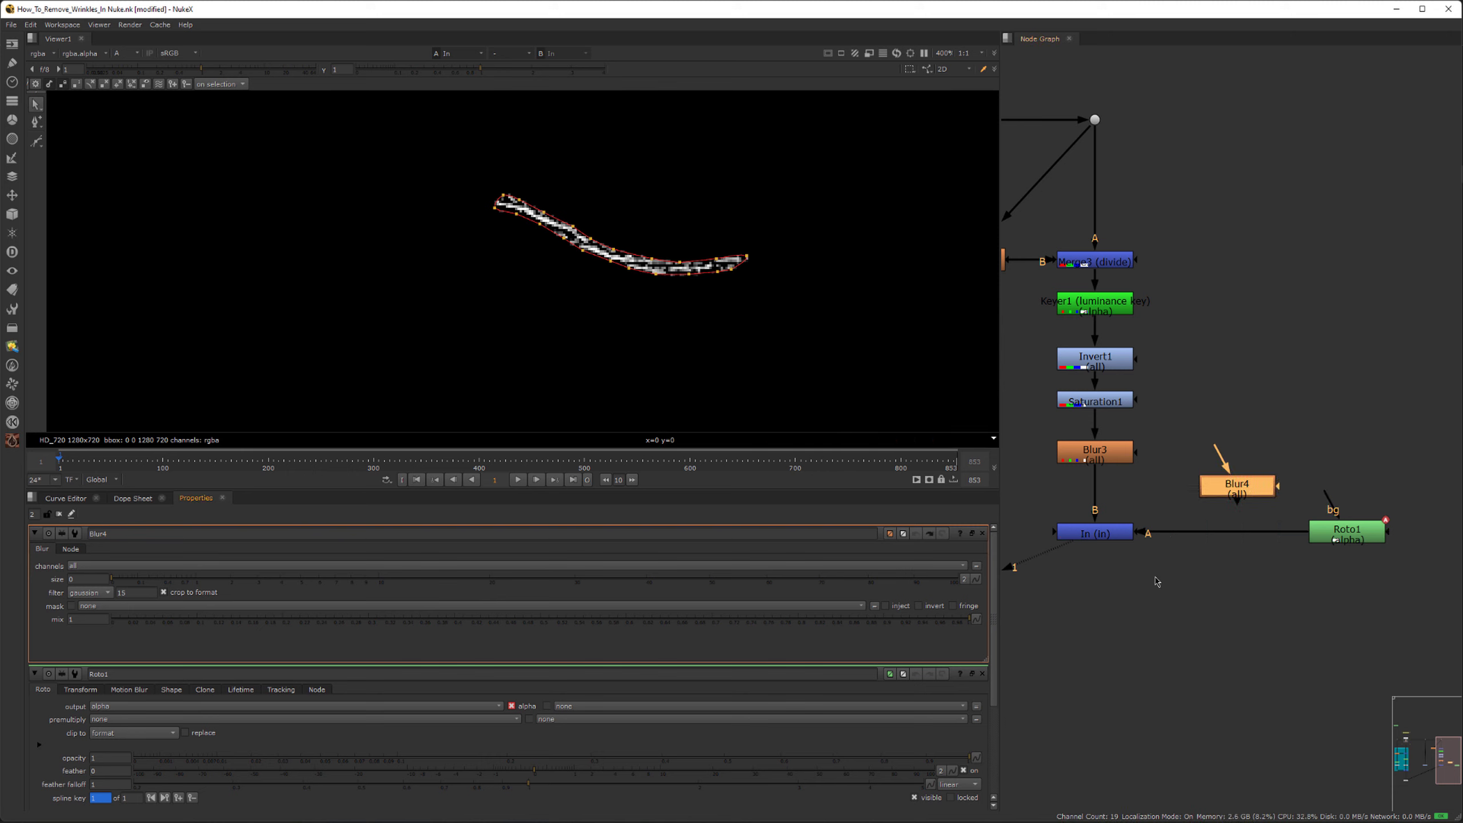
{"action": "key", "text": "Delete"}
Step: Insert an EdgeBlur node between Roto1 and the In node and align it with them
{"action": "type", "text": "edg"}
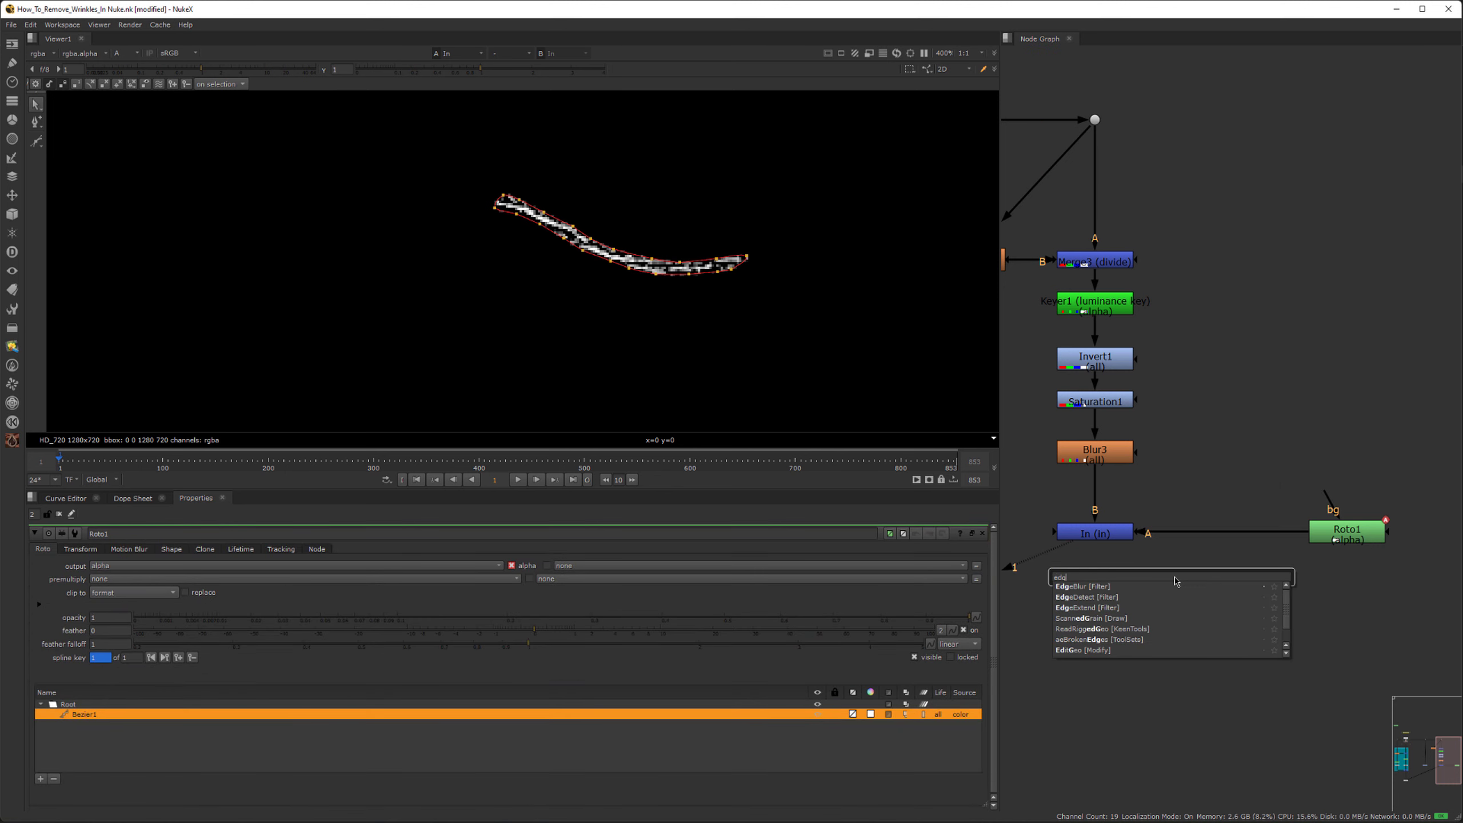
{"action": "key", "text": "Return"}
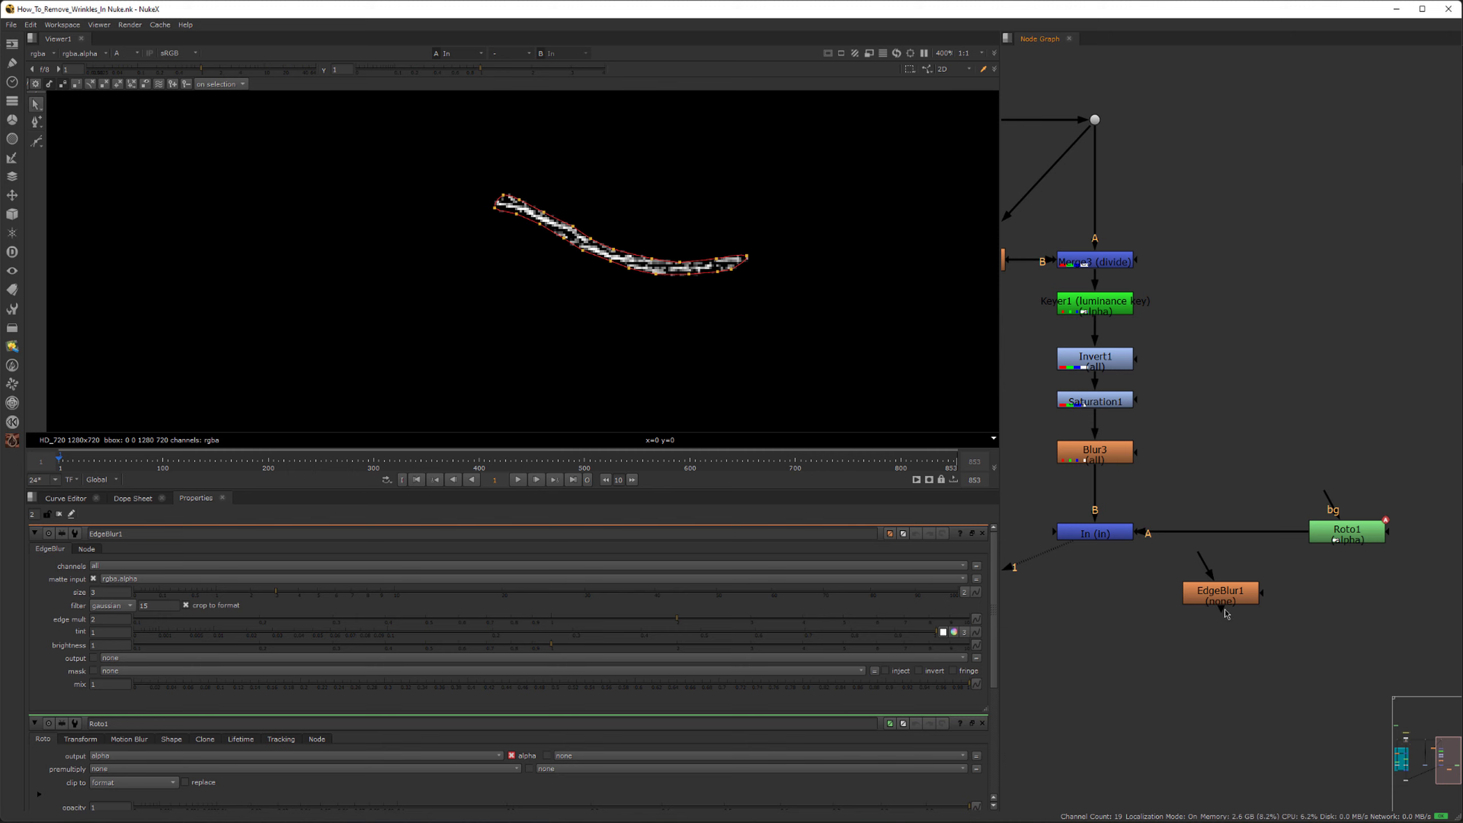
{"action": "left_click_drag", "start_coordinate": [1224, 602], "coordinate": [1234, 538]}
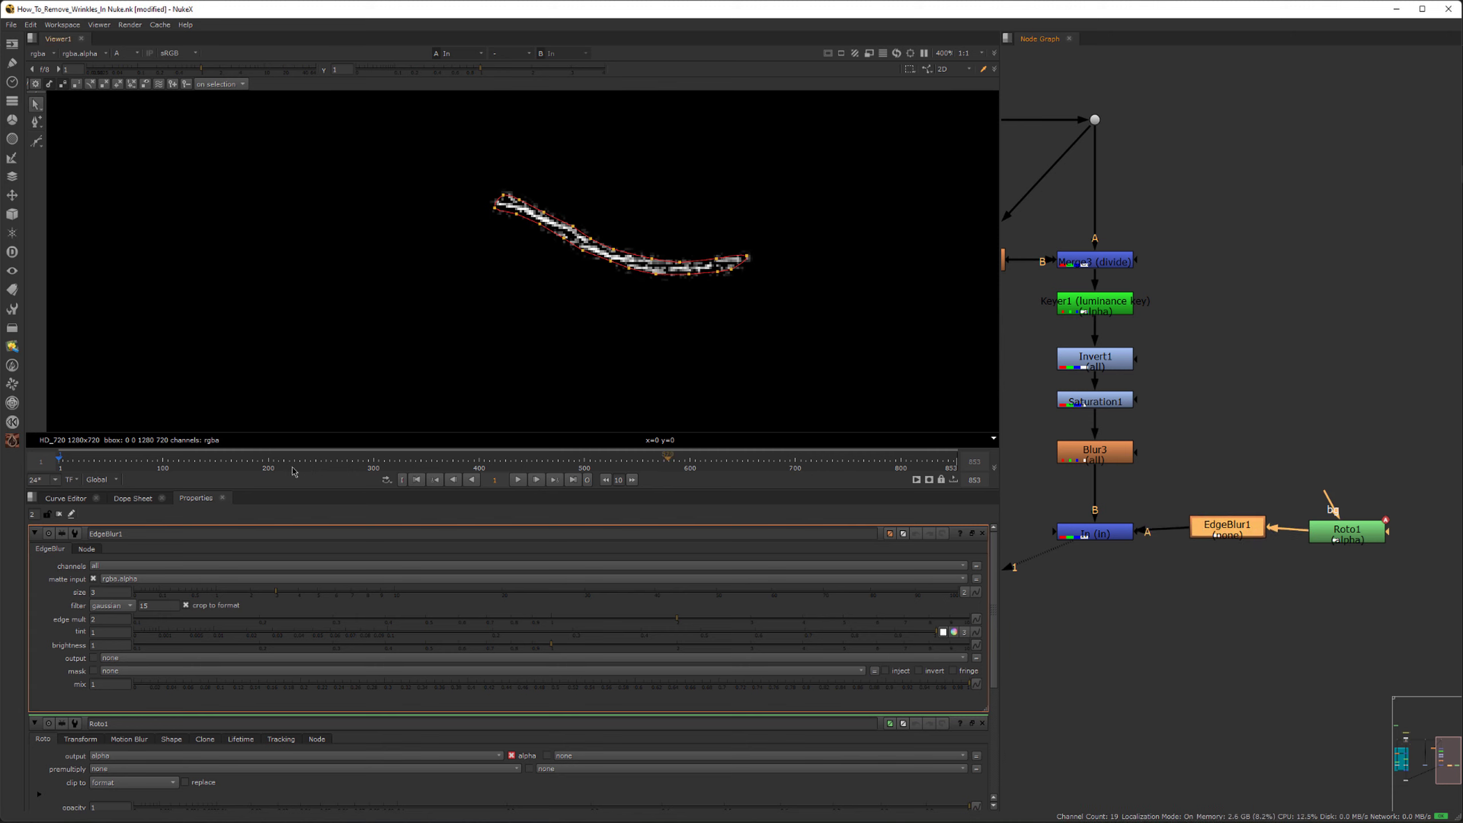
{"action": "left_click_drag", "start_coordinate": [268, 594], "coordinate": [385, 594]}
{"action": "key", "text": "ctrl+z"}
{"action": "left_click_drag", "start_coordinate": [1223, 532], "coordinate": [1221, 537]}
Step: Open and view Grade1, connect its mask input to the In node and align the two nodes horizontally
{"action": "middle_click_drag", "start_coordinate": [1088, 559], "coordinate": [1222, 560]}
{"action": "scroll", "coordinate": [1221, 560], "scroll_direction": "down", "scroll_amount": 1}
{"action": "left_click_drag", "start_coordinate": [1087, 545], "coordinate": [1080, 507]}
{"action": "double_click", "coordinate": [1079, 547]}
{"action": "key", "text": "1"}
{"action": "left_click", "coordinate": [1095, 554]}
{"action": "left_click", "coordinate": [1094, 611]}
{"action": "left_click", "coordinate": [1084, 553]}
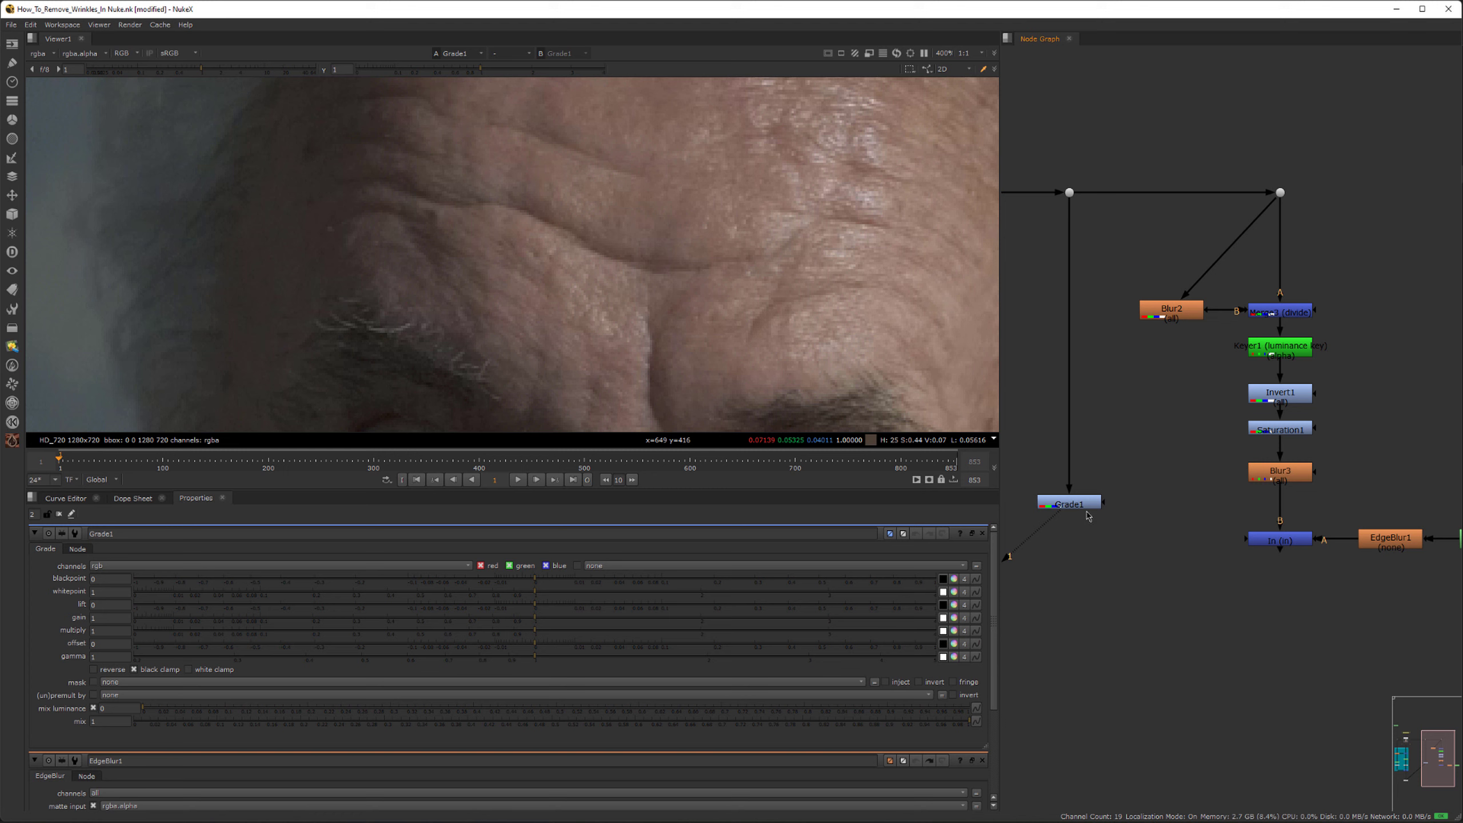
{"action": "left_click_drag", "start_coordinate": [1088, 505], "coordinate": [1251, 544]}
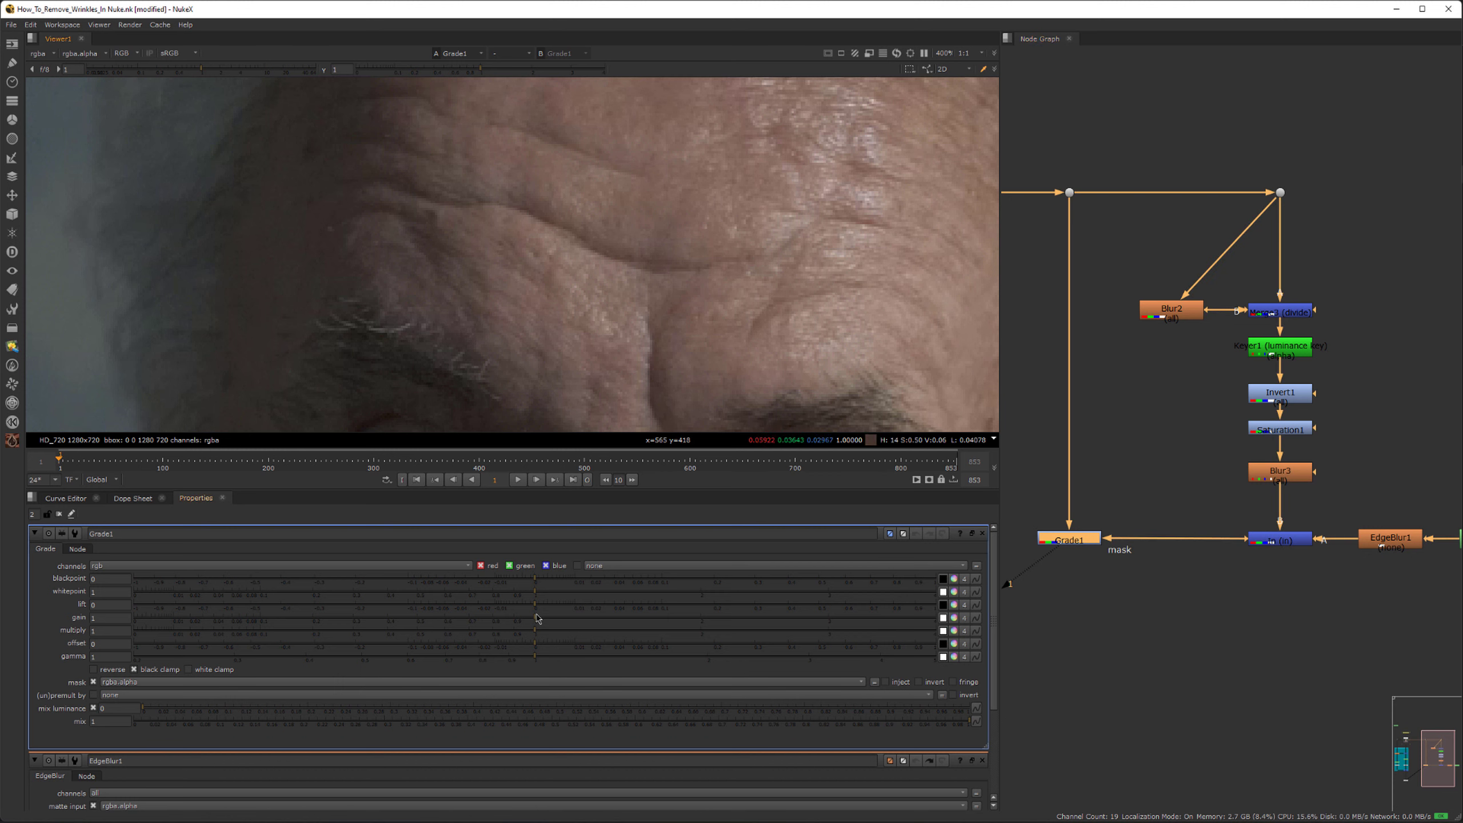
Step: Brighten the masked wrinkle in Grade1 with gamma 1.18, gain 1.09, whitepoint 1.05 and multiply 1.325
{"action": "left_click_drag", "start_coordinate": [533, 653], "coordinate": [574, 666]}
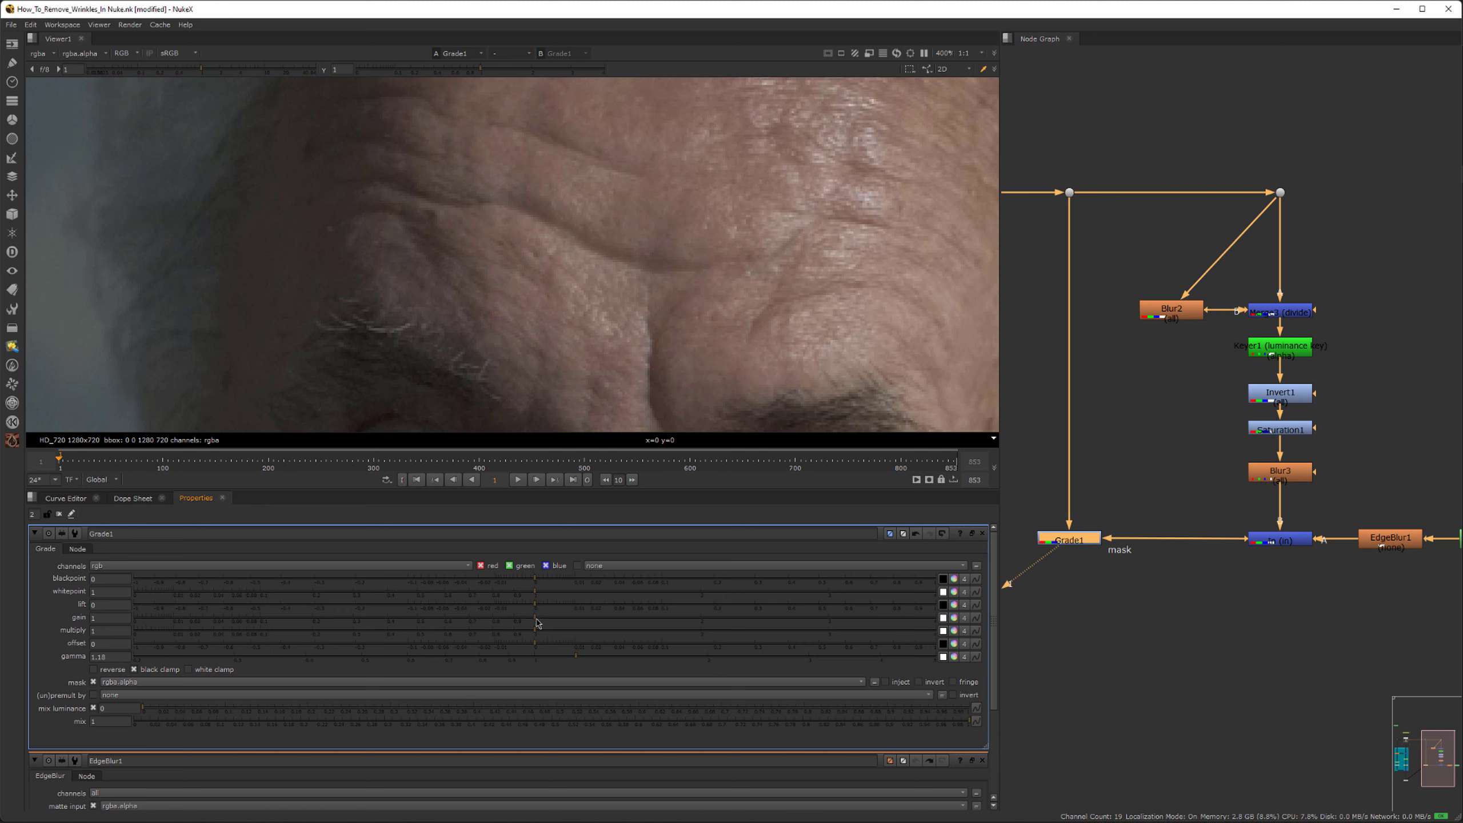
{"action": "left_click_drag", "start_coordinate": [573, 624], "coordinate": [538, 596]}
{"action": "left_click_drag", "start_coordinate": [535, 635], "coordinate": [579, 635]}
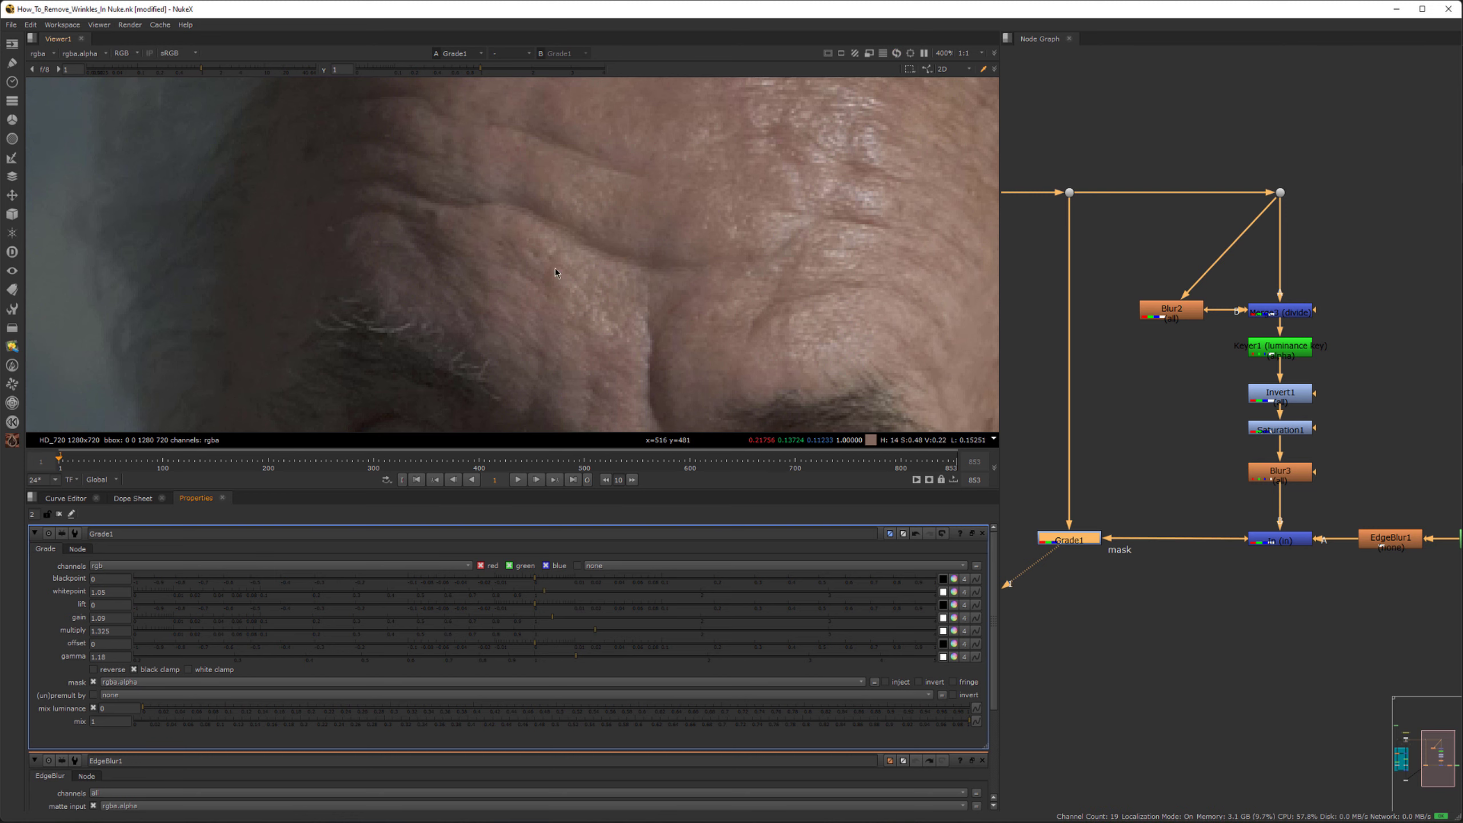
Step: Set Blur3's size to about 1.76 to soften the wrinkle matte while checking the graded wrinkle up close
{"action": "scroll", "coordinate": [556, 248], "scroll_direction": "up", "scroll_amount": 3}
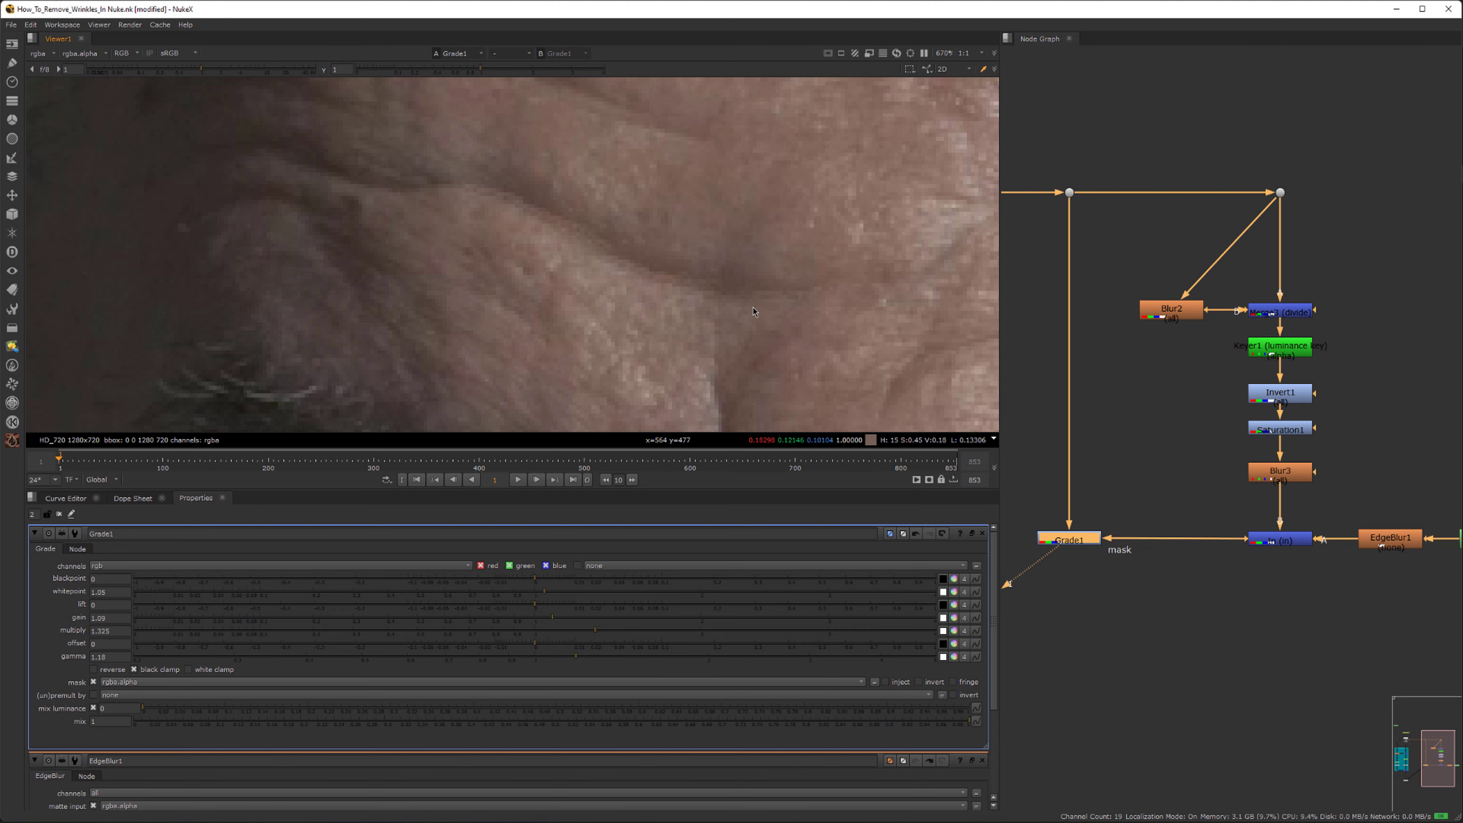
{"action": "middle_click_drag", "start_coordinate": [753, 308], "coordinate": [730, 297]}
{"action": "double_click", "coordinate": [1280, 479]}
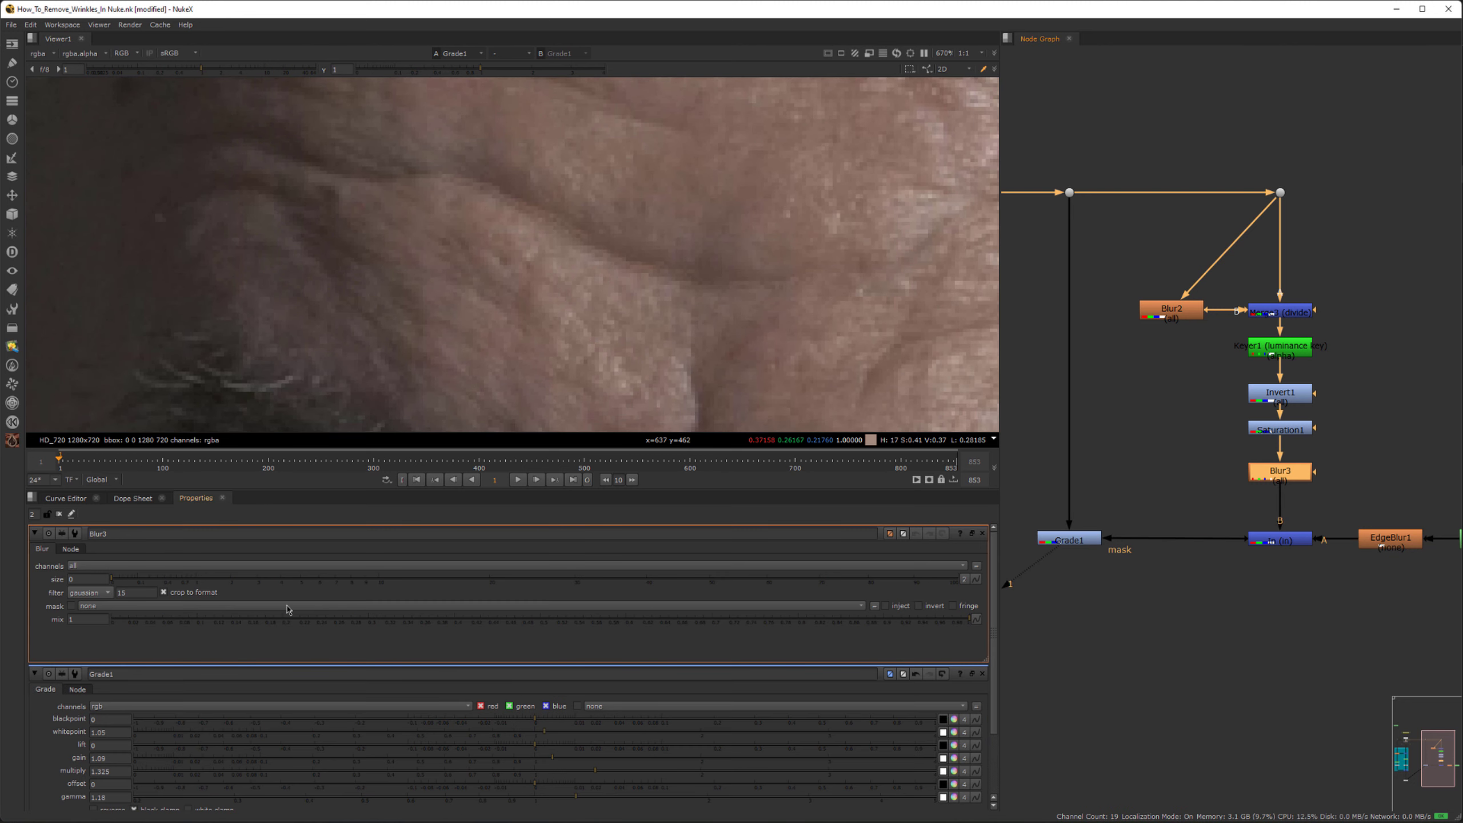
{"action": "left_click", "coordinate": [126, 579]}
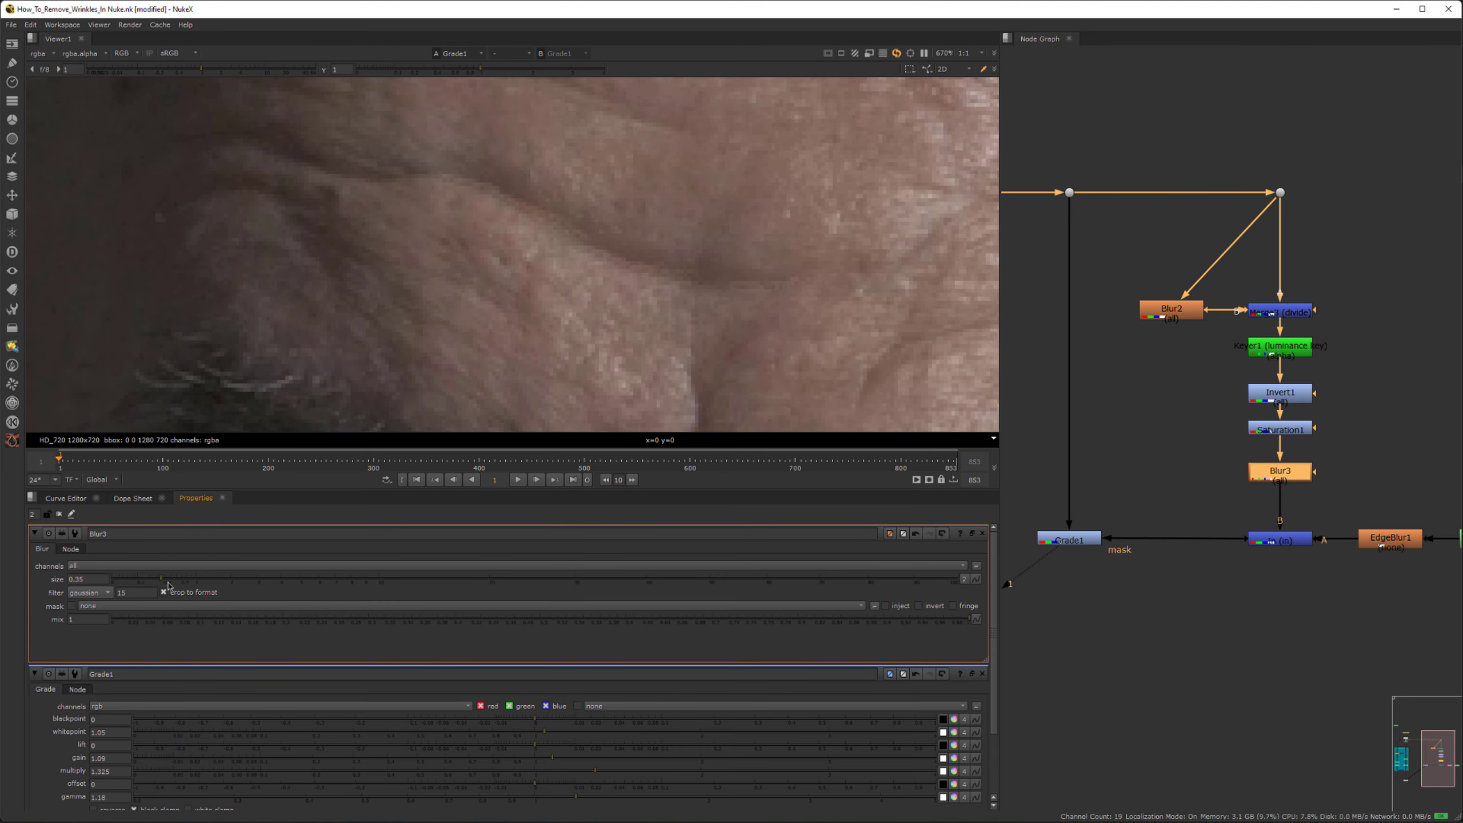
{"action": "left_click_drag", "start_coordinate": [168, 586], "coordinate": [227, 593]}
{"action": "left_click_drag", "start_coordinate": [218, 590], "coordinate": [218, 589]}
{"action": "middle_click_drag", "start_coordinate": [1232, 528], "coordinate": [1170, 525]}
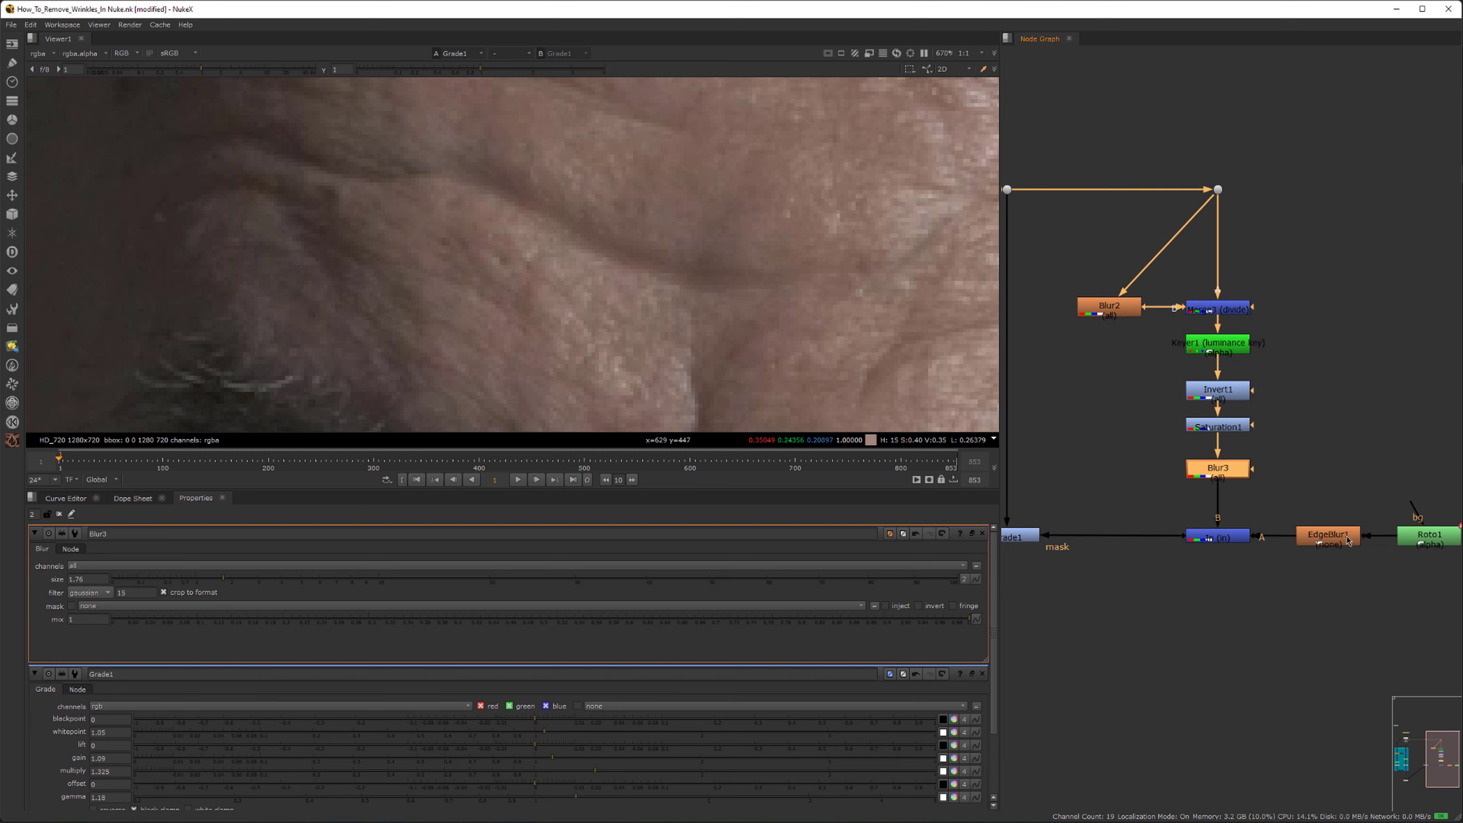
Step: Set EdgeBlur1's size to about 5.25 and check the blend across the forehead
{"action": "double_click", "coordinate": [1328, 536]}
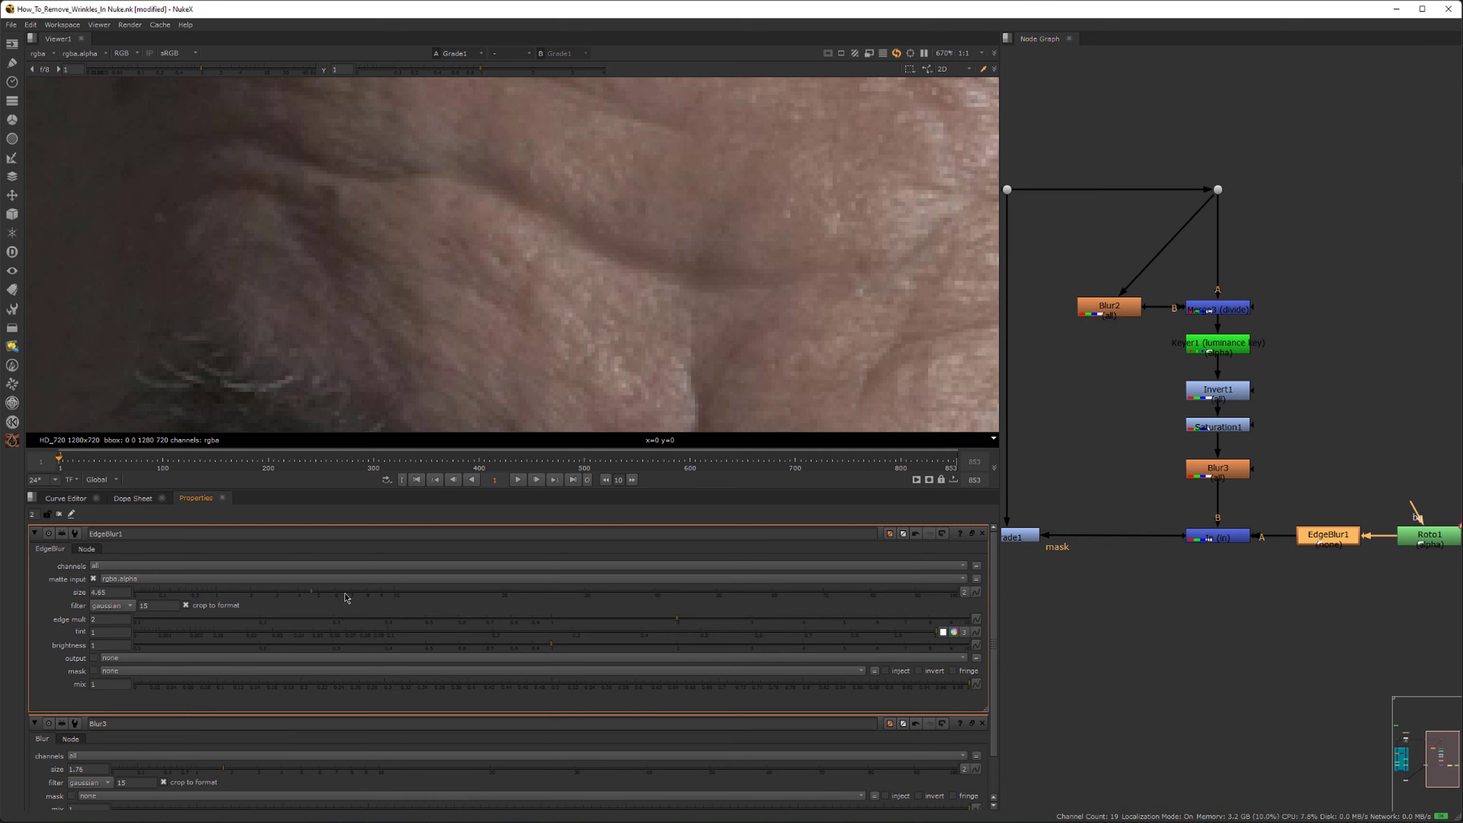
{"action": "left_click_drag", "start_coordinate": [350, 598], "coordinate": [323, 604]}
{"action": "scroll", "coordinate": [634, 346], "scroll_direction": "down", "scroll_amount": 3}
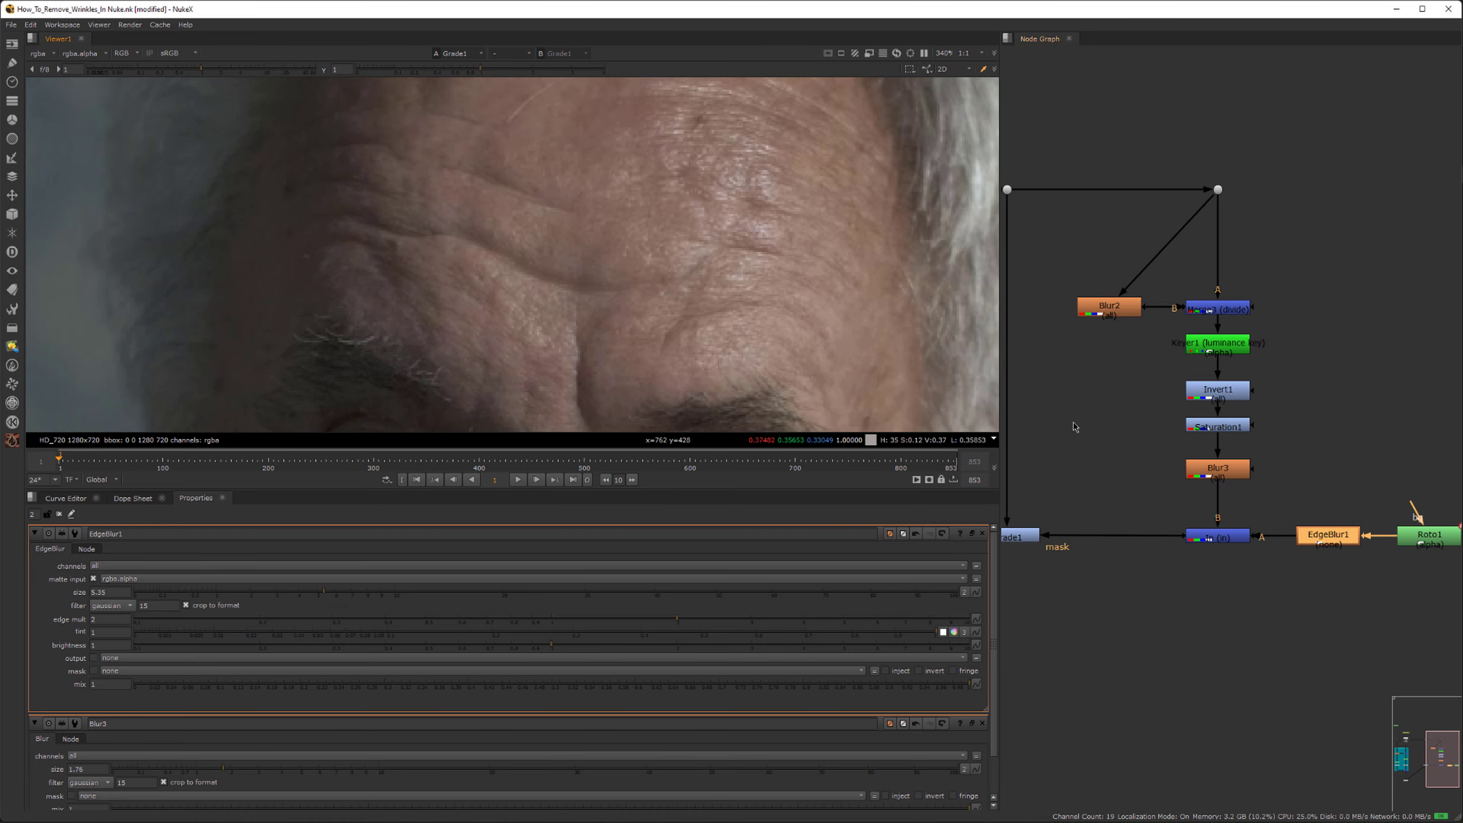
{"action": "scroll", "coordinate": [1152, 409], "scroll_direction": "down", "scroll_amount": 3}
{"action": "scroll", "coordinate": [1072, 479], "scroll_direction": "up", "scroll_amount": 3}
Step: Raise Grade1's gamma to about 1.585 and its gain to about 1.33
{"action": "double_click", "coordinate": [1106, 486]}
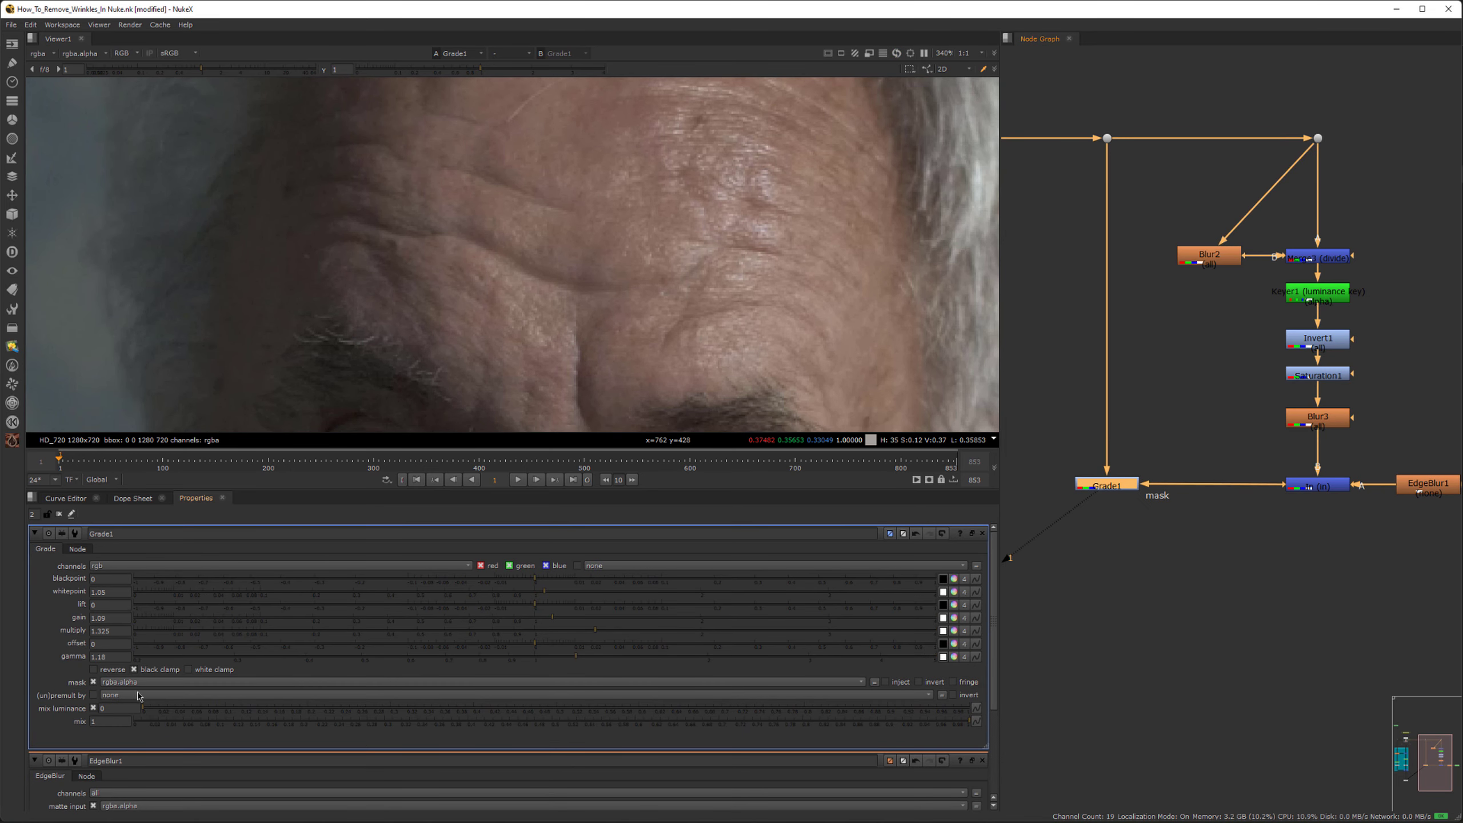
{"action": "left_click_drag", "start_coordinate": [579, 658], "coordinate": [647, 667]}
{"action": "left_click_drag", "start_coordinate": [559, 626], "coordinate": [553, 596]}
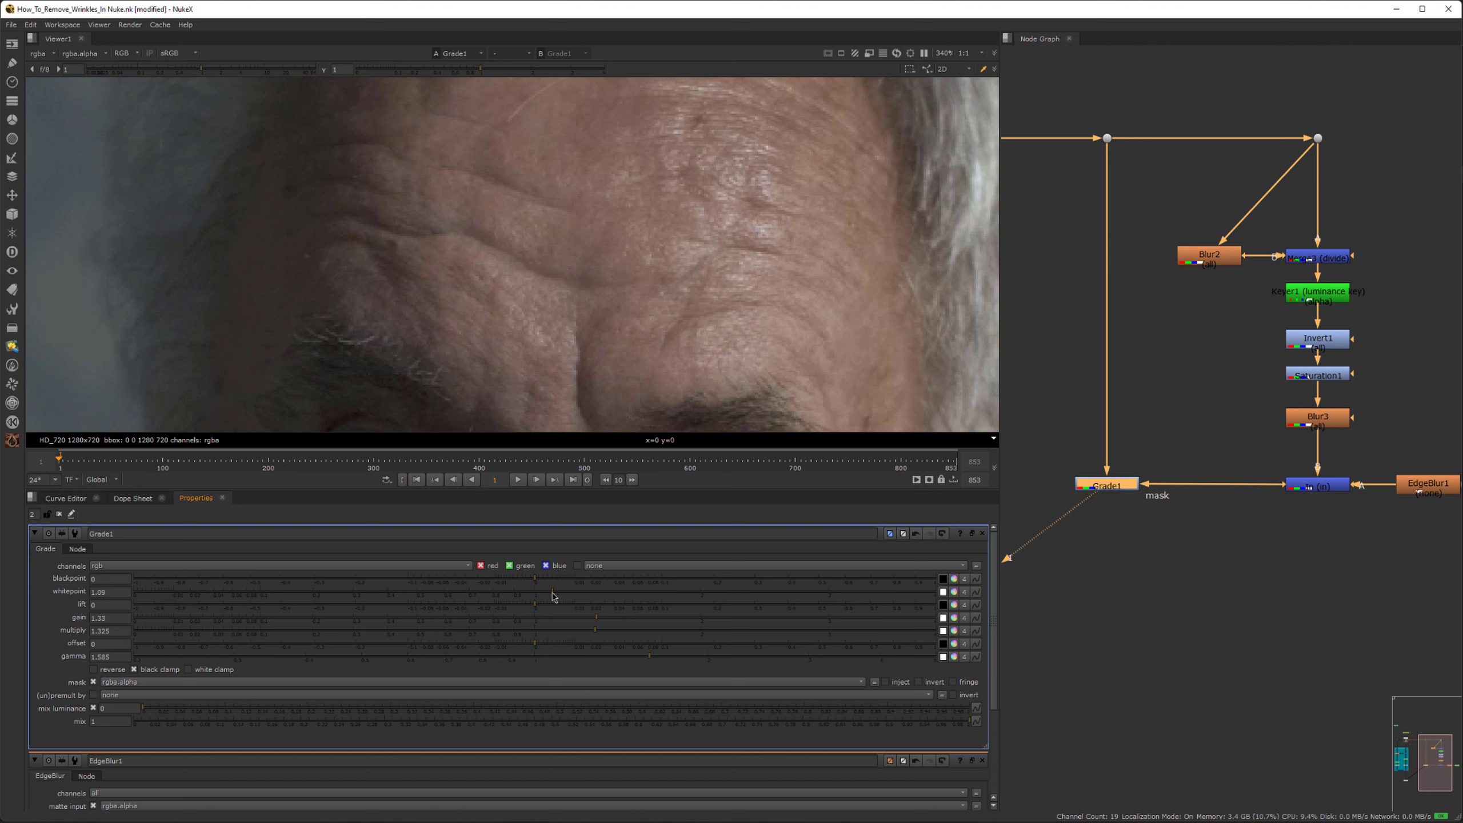
Step: Add a TransformMasked node beneath Grade1, connect its mask input to the In node and view it
{"action": "left_click", "coordinate": [1071, 556]}
{"action": "key", "text": "Tab"}
{"action": "type", "text": "tra"}
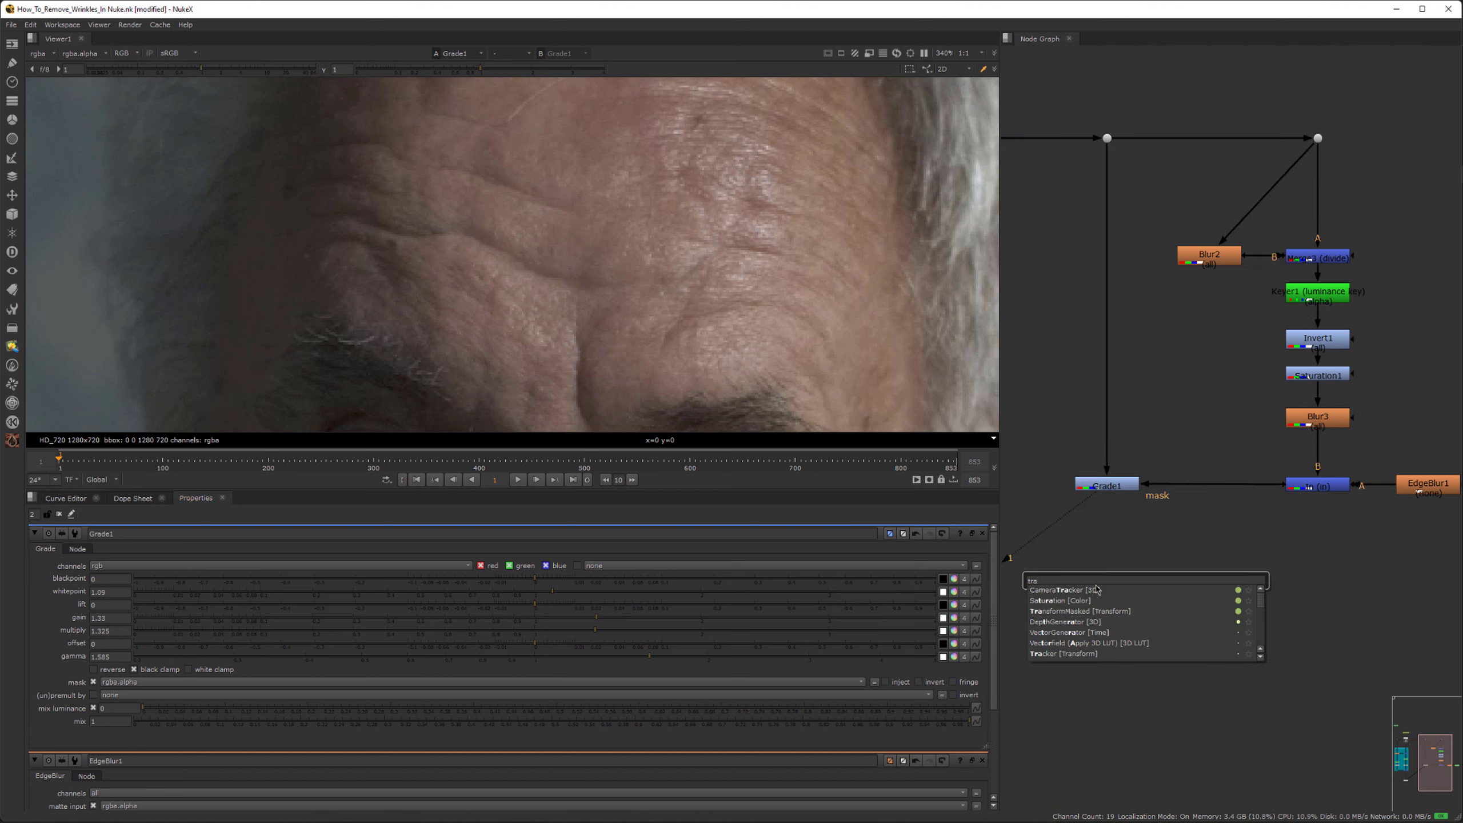
{"action": "left_click", "coordinate": [1088, 612]}
{"action": "left_click_drag", "start_coordinate": [1152, 599], "coordinate": [1305, 494]}
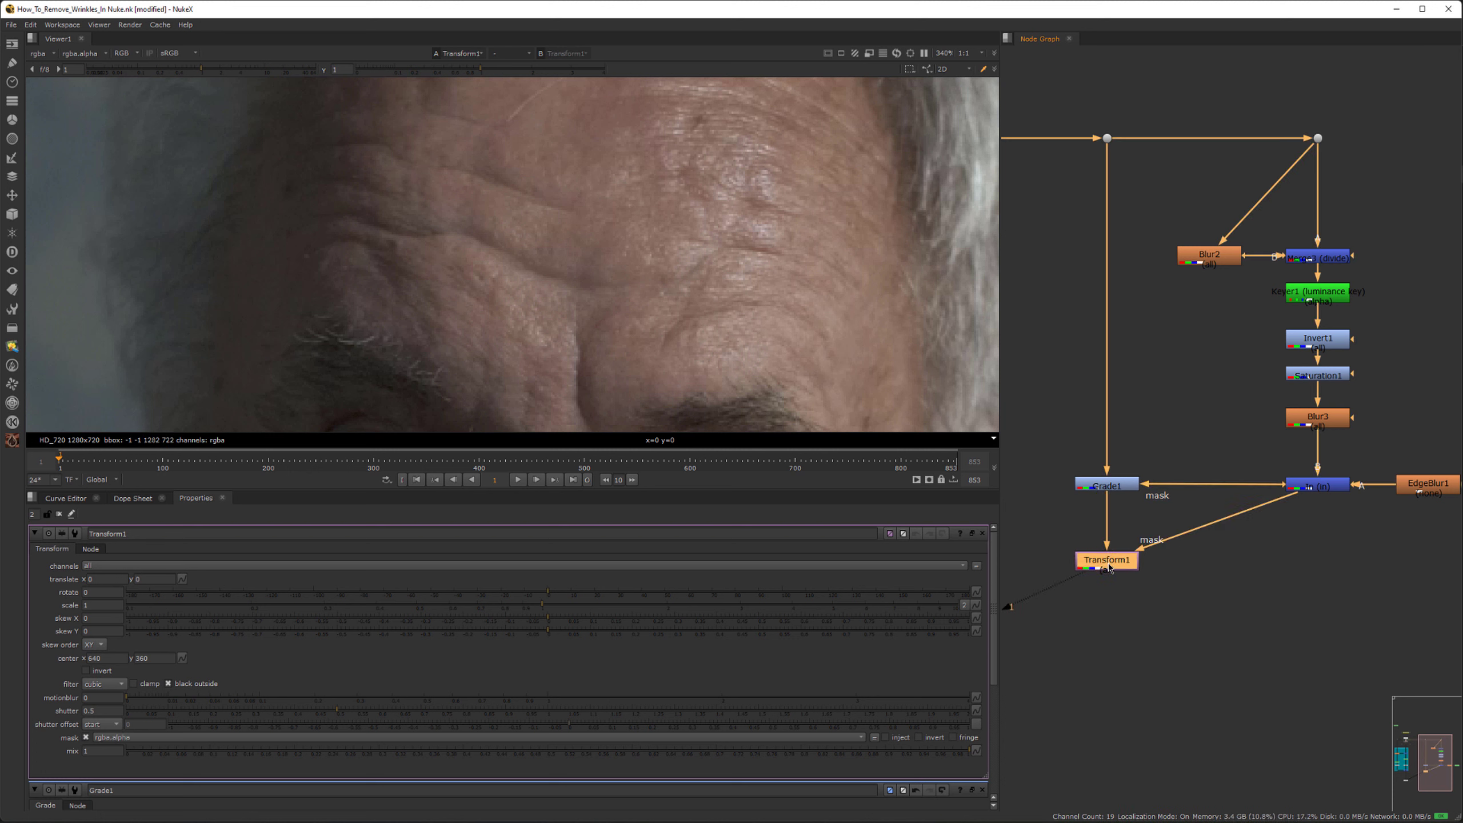
Step: Lower Transform1's vertical translate to about -10.5 to shift the masked wrinkle area
{"action": "left_click", "coordinate": [139, 580]}
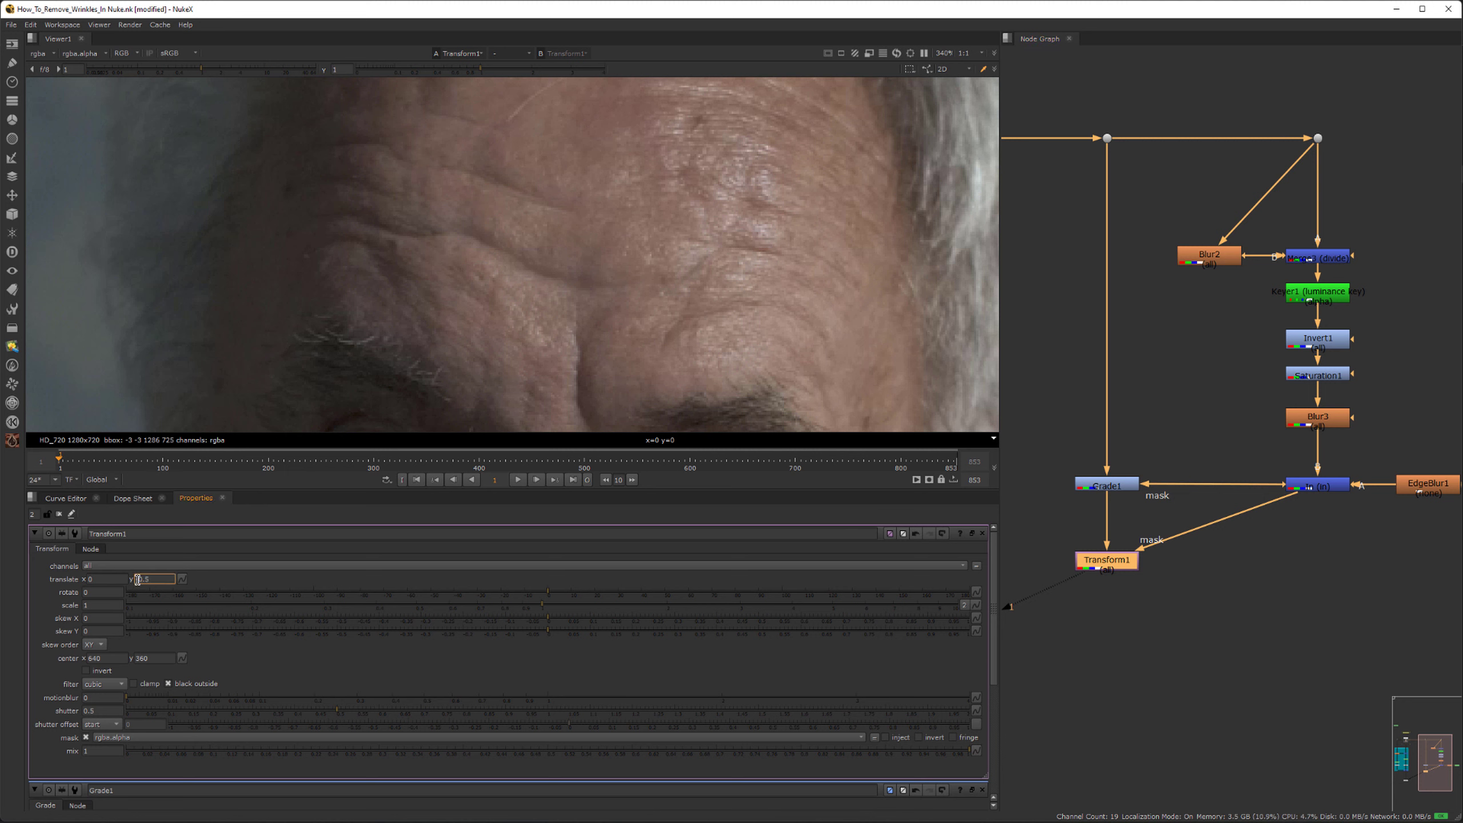
{"action": "key", "text": "Down"}
{"action": "key", "text": "Down"}
{"action": "key", "text": "Down"}
{"action": "key", "text": "Down"}
{"action": "key", "text": "Down"}
{"action": "key", "text": "Down"}
{"action": "key", "text": "Down"}
{"action": "key", "text": "Down"}
{"action": "key", "text": "Down"}
{"action": "key", "text": "Down"}
Step: Set Transform1's translate x to 4 and fine-tune its y to -10.4
{"action": "left_click", "coordinate": [90, 580]}
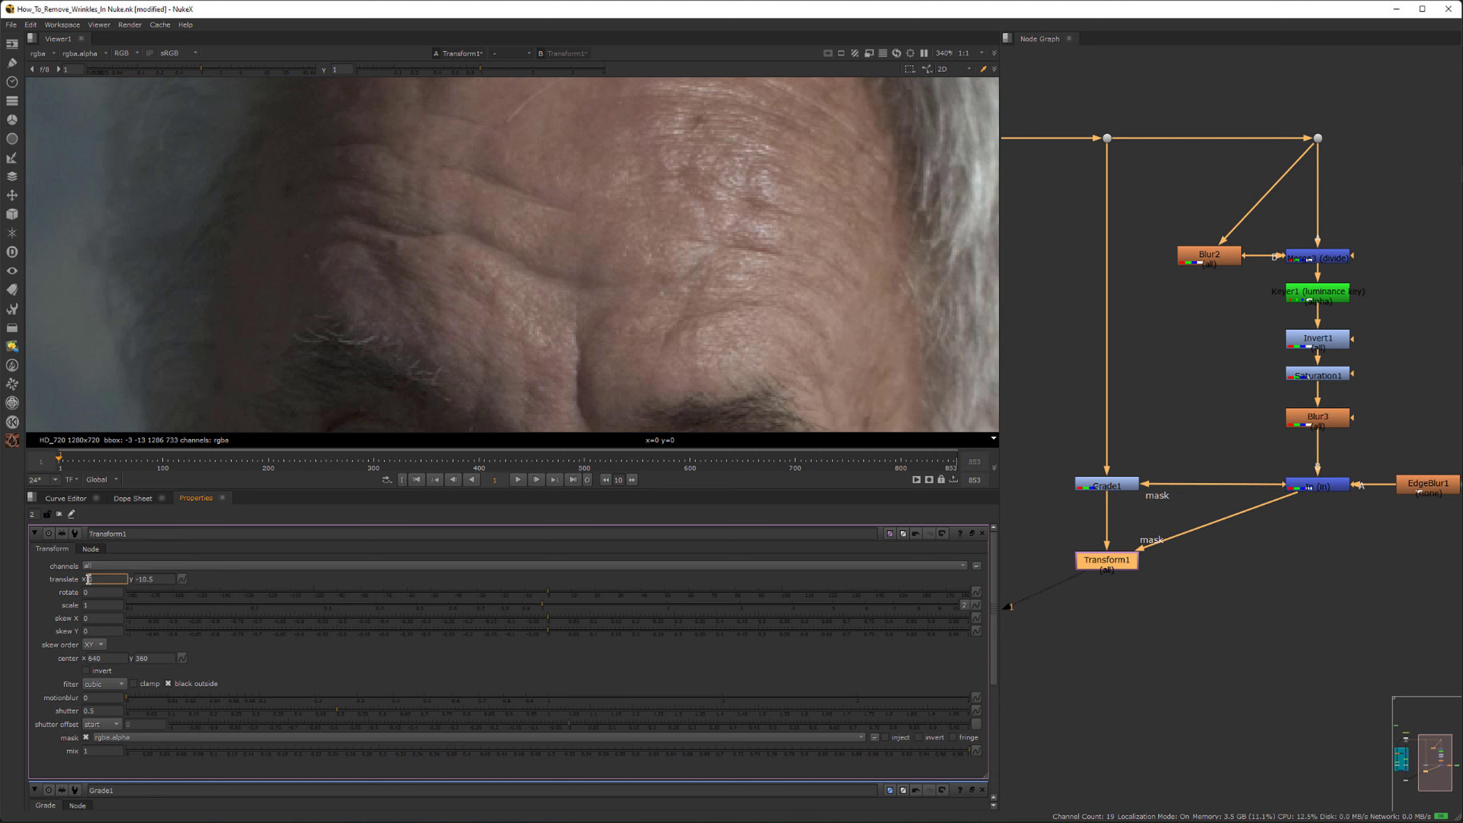
{"action": "key", "text": "Up"}
{"action": "key", "text": "Up"}
{"action": "key", "text": "Up"}
{"action": "key", "text": "Up"}
{"action": "key", "text": "Up"}
{"action": "key", "text": "Up"}
{"action": "left_click", "coordinate": [141, 579]}
{"action": "key", "text": "Down"}
{"action": "key", "text": "Down"}
{"action": "key", "text": "Down"}
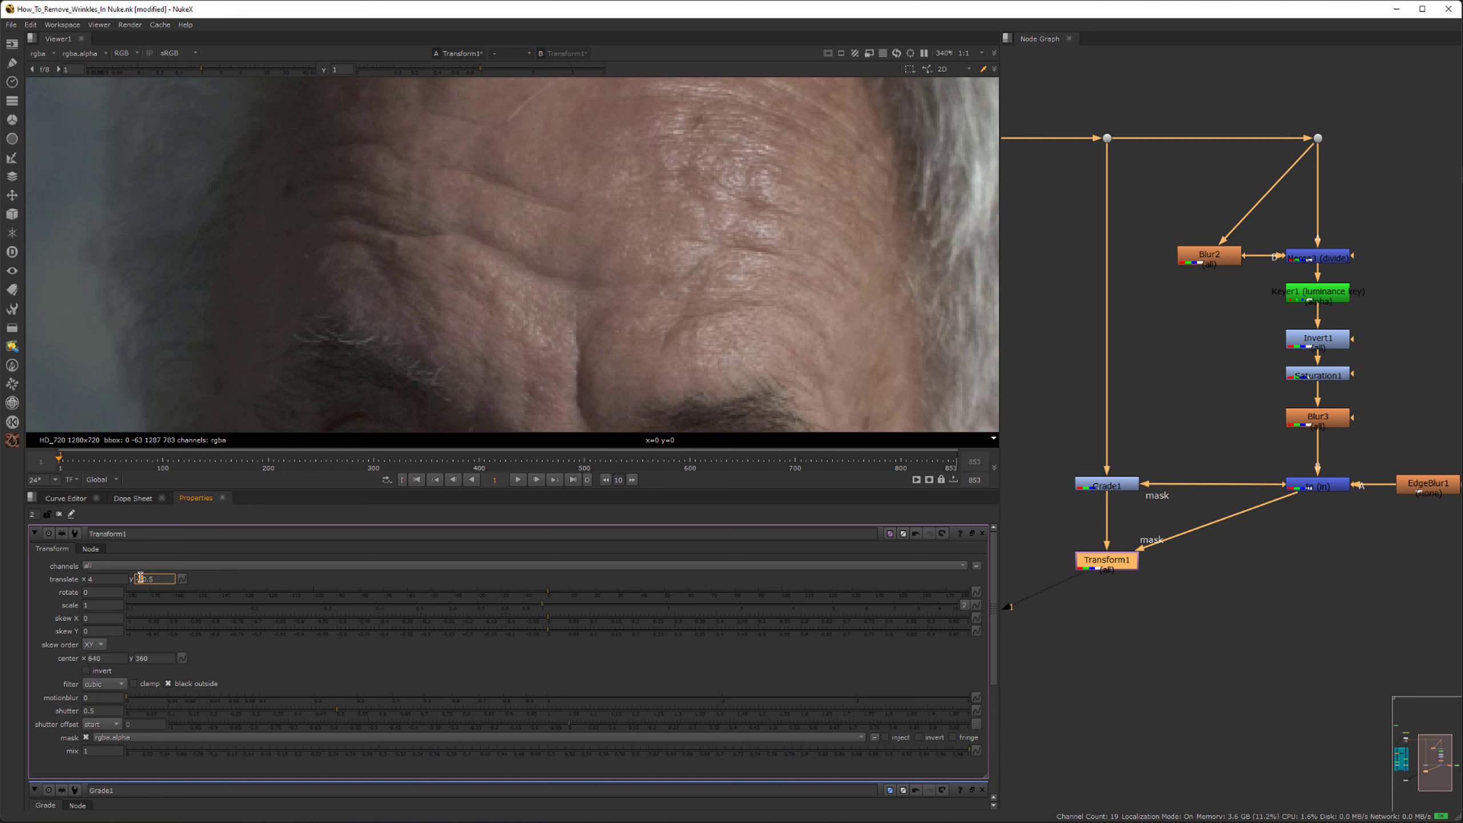
{"action": "key", "text": "Up"}
{"action": "key", "text": "Up"}
{"action": "key", "text": "Up"}
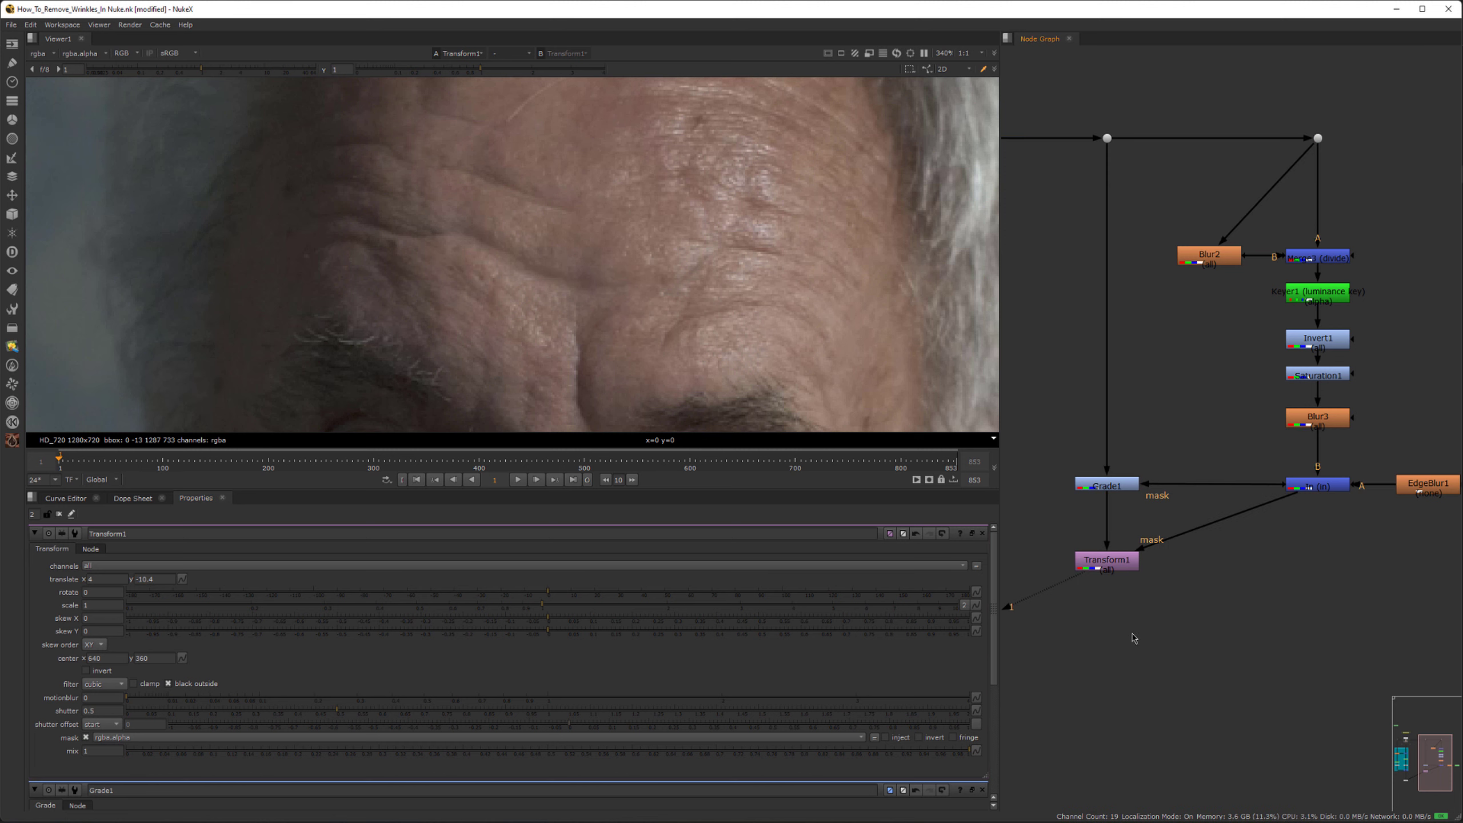
Step: Compare the Transform1 result with the original plate on the forehead, both up close and zoomed out
{"action": "left_click_drag", "start_coordinate": [1046, 415], "coordinate": [1157, 602]}
{"action": "scroll", "coordinate": [1157, 602], "scroll_direction": "down", "scroll_amount": 2}
{"action": "left_click_drag", "start_coordinate": [1109, 238], "coordinate": [1154, 319]}
{"action": "key", "text": "1"}
{"action": "left_click_drag", "start_coordinate": [1073, 545], "coordinate": [1143, 601]}
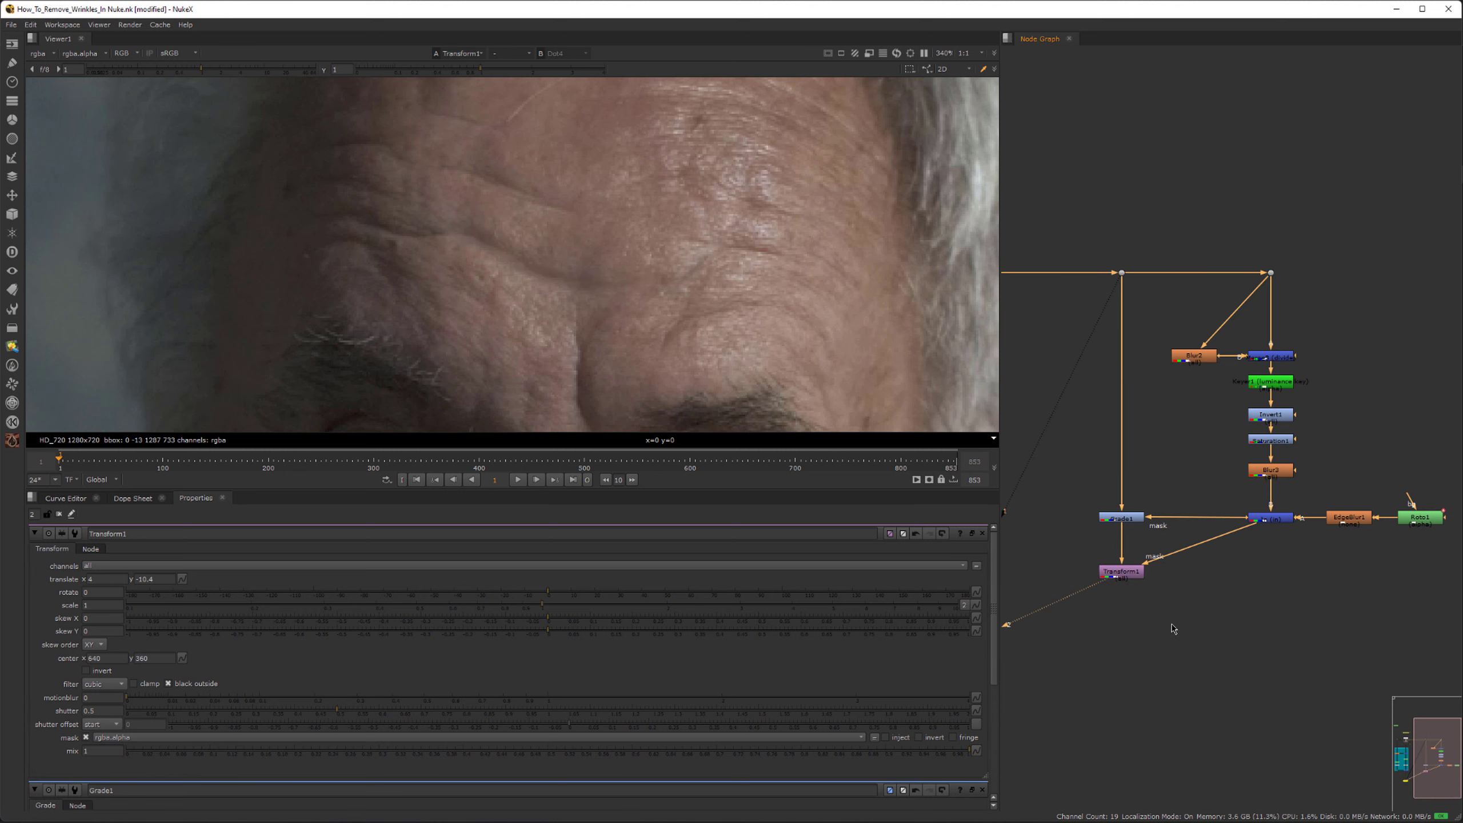
{"action": "key", "text": "2"}
{"action": "scroll", "coordinate": [510, 282], "scroll_direction": "down", "scroll_amount": 3}
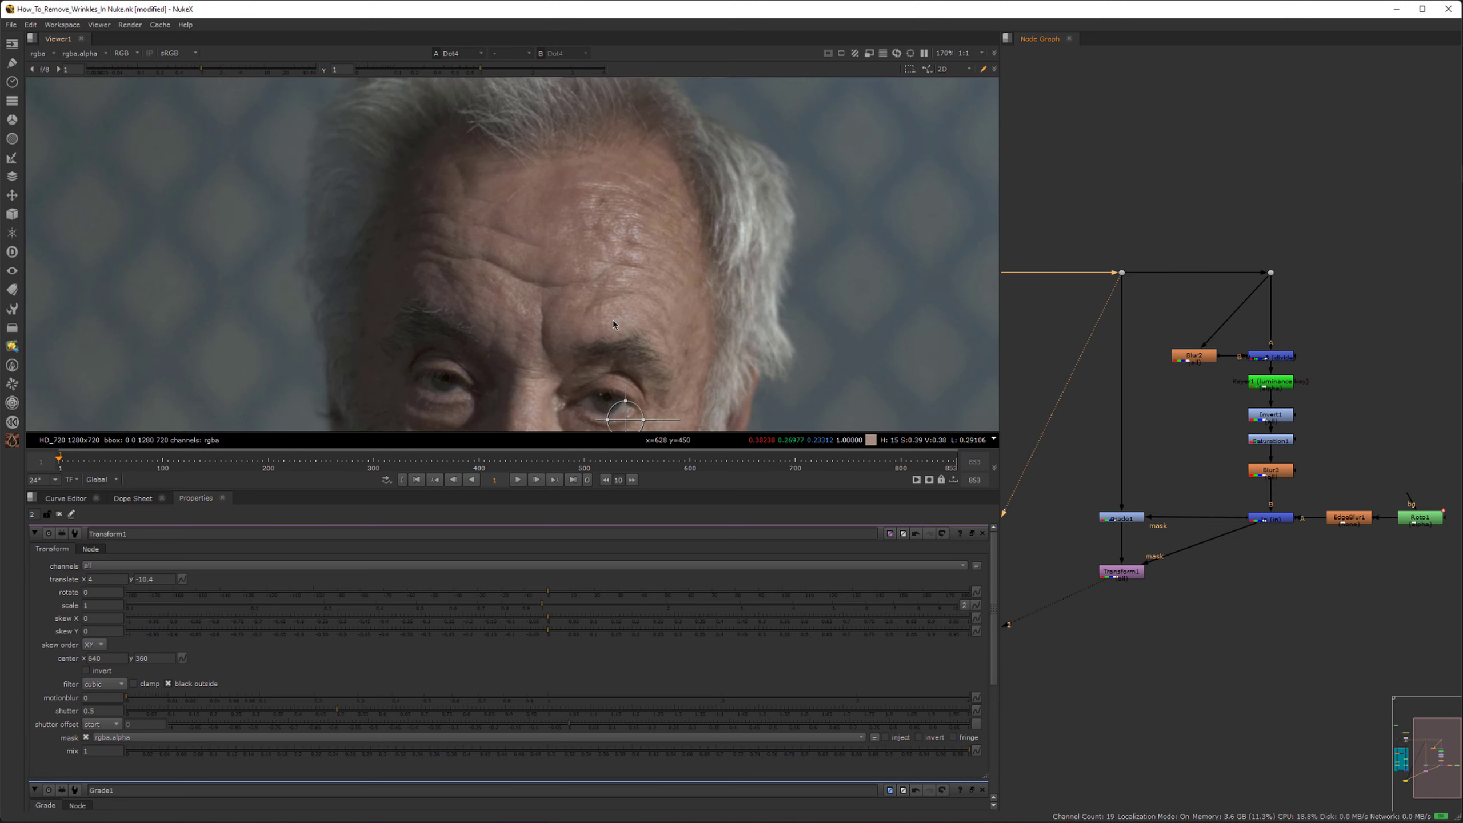
{"action": "key", "text": "1"}
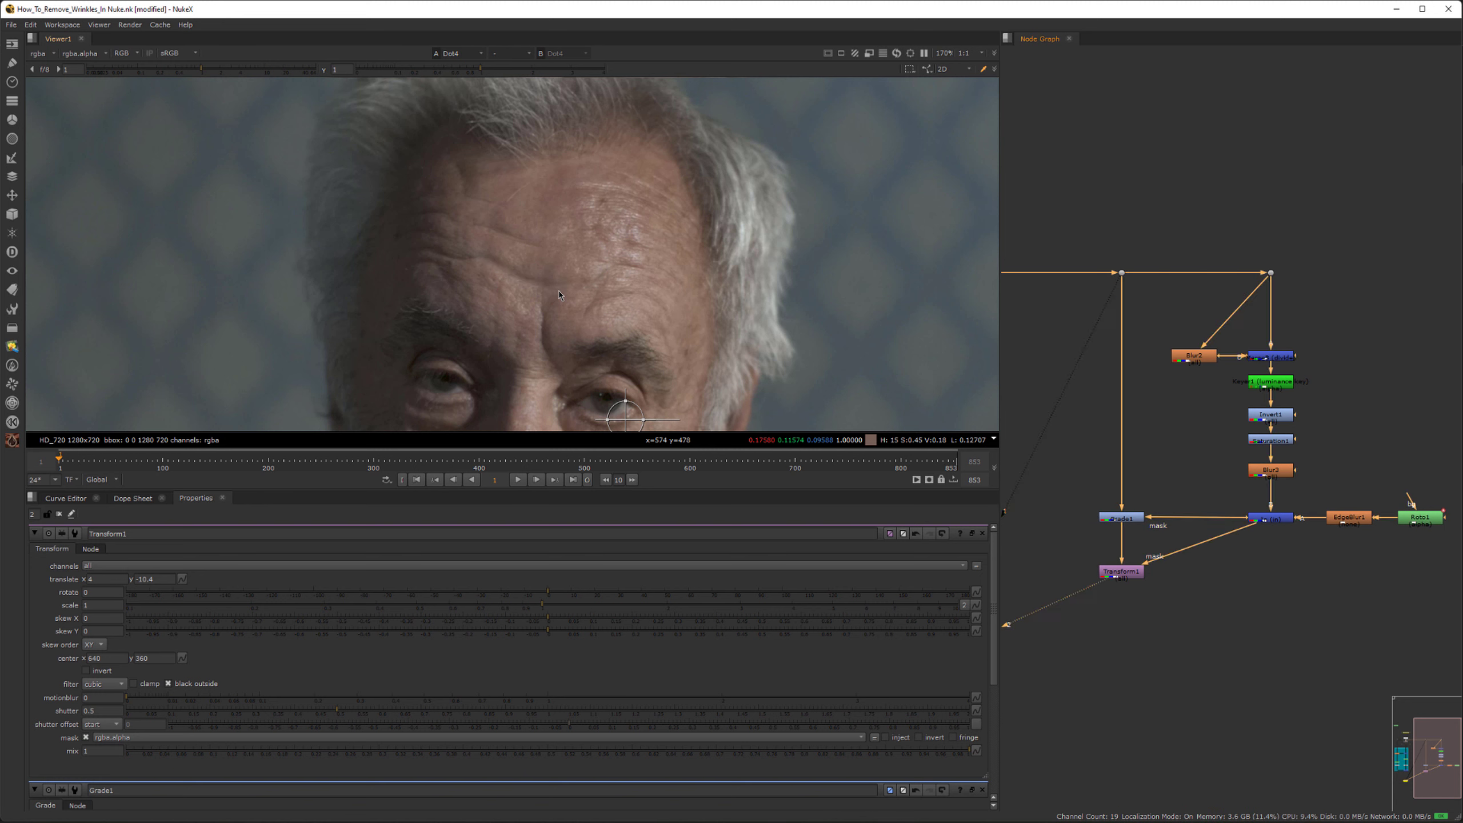
{"action": "key", "text": "2"}
{"action": "scroll", "coordinate": [532, 275], "scroll_direction": "up", "scroll_amount": 3}
{"action": "key", "text": "1"}
{"action": "key", "text": "2"}
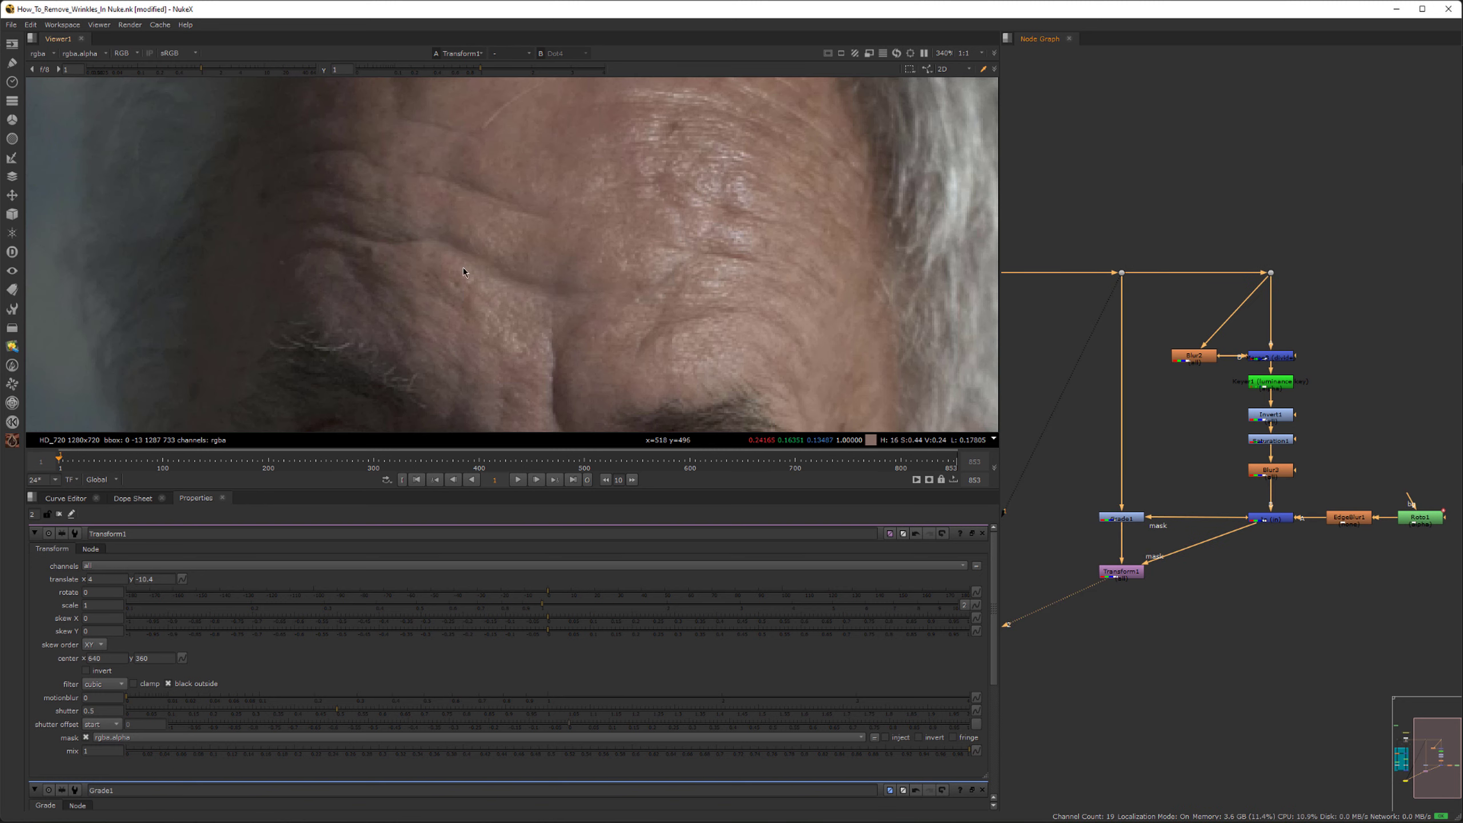
{"action": "key", "text": "1"}
{"action": "key", "text": "2"}
{"action": "key", "text": "1"}
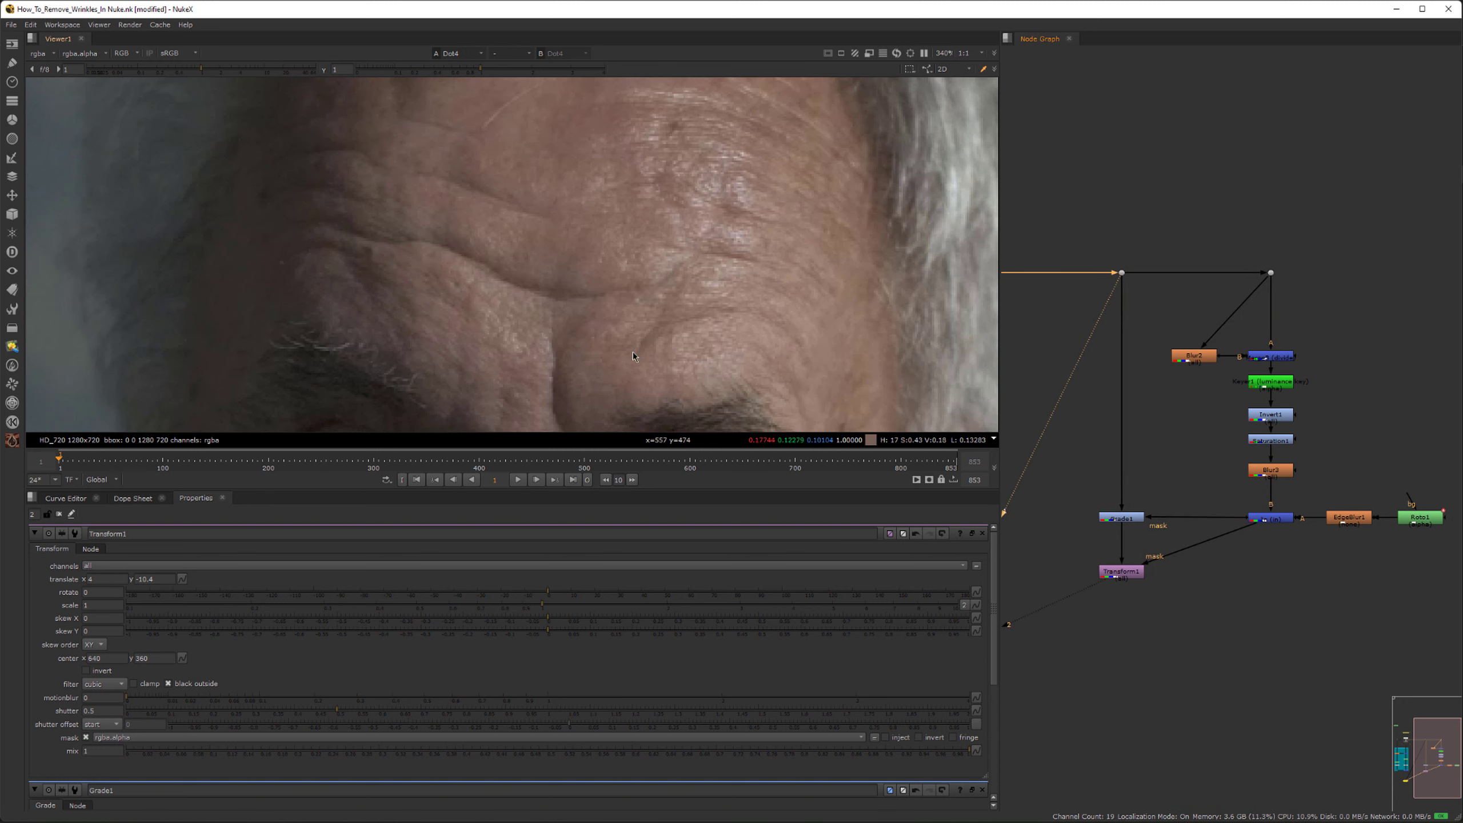
Step: Move the whole detail-matte branch, including the Roto and EdgeBlur nodes, farther away from the Grade1 column
{"action": "scroll", "coordinate": [1100, 464], "scroll_direction": "down", "scroll_amount": 3}
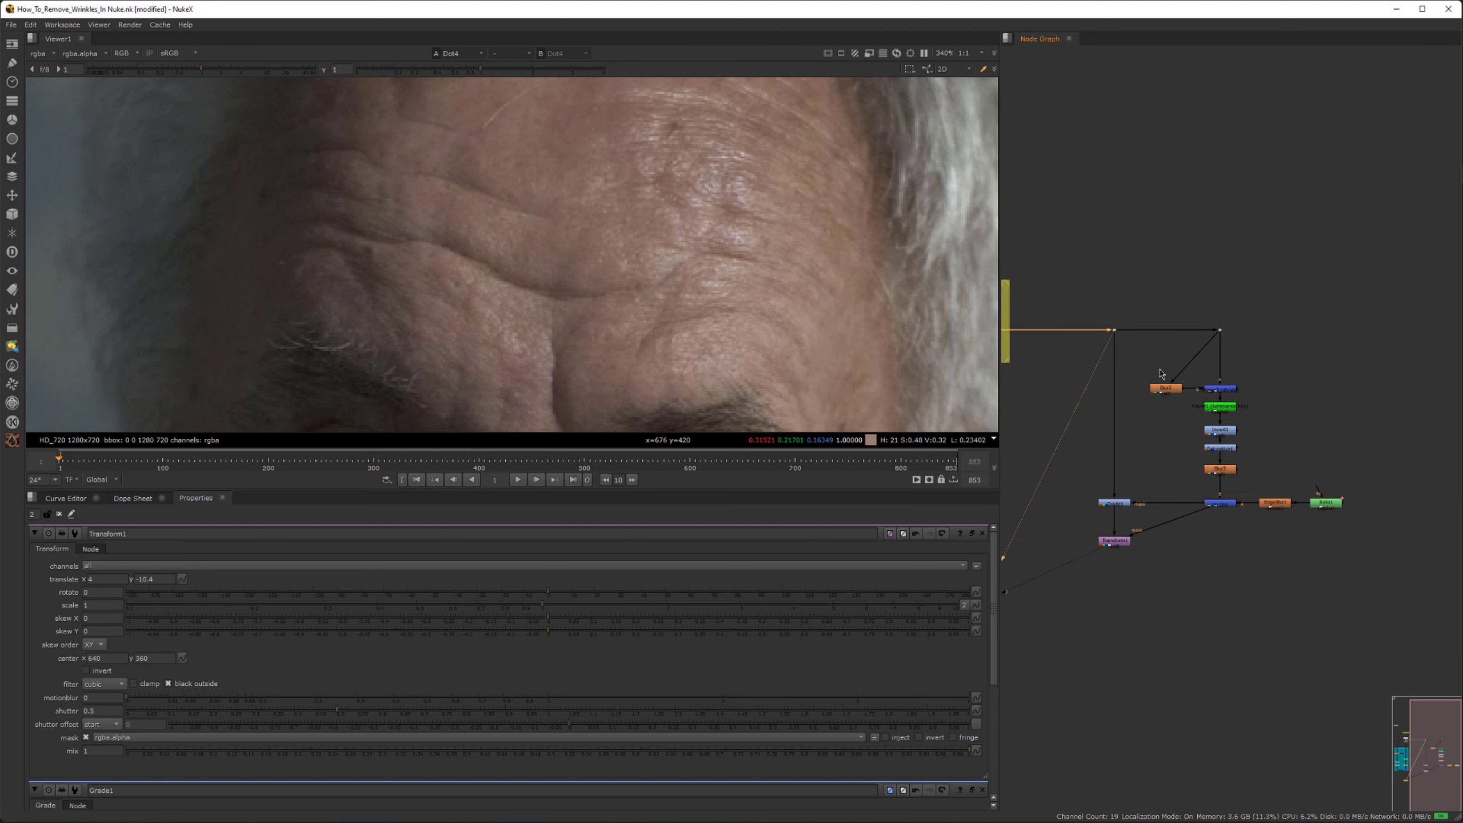
{"action": "left_click_drag", "start_coordinate": [1141, 279], "coordinate": [1358, 574]}
{"action": "scroll", "coordinate": [1163, 587], "scroll_direction": "down", "scroll_amount": 1}
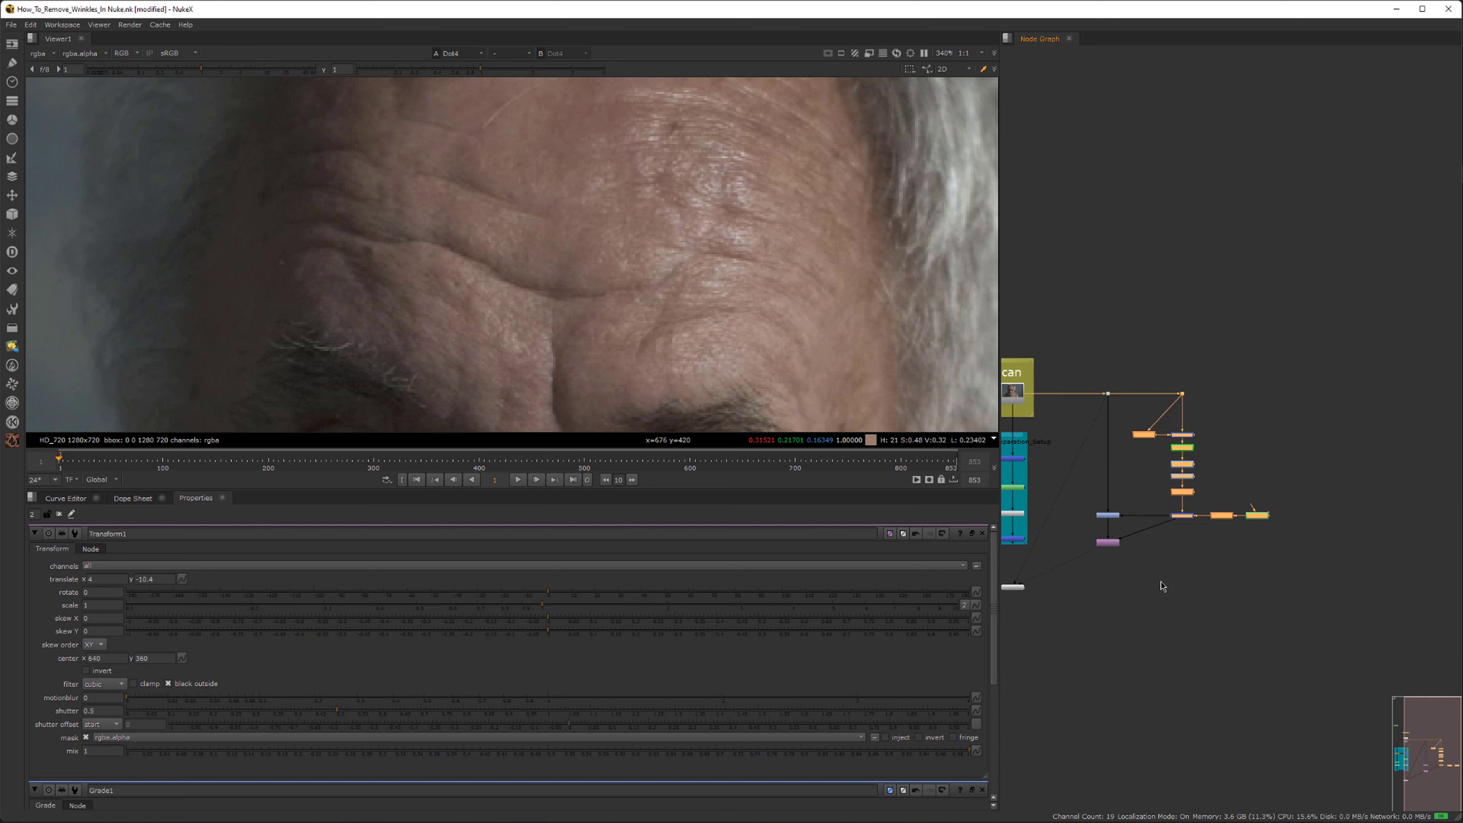
{"action": "left_click_drag", "start_coordinate": [1187, 519], "coordinate": [1216, 519]}
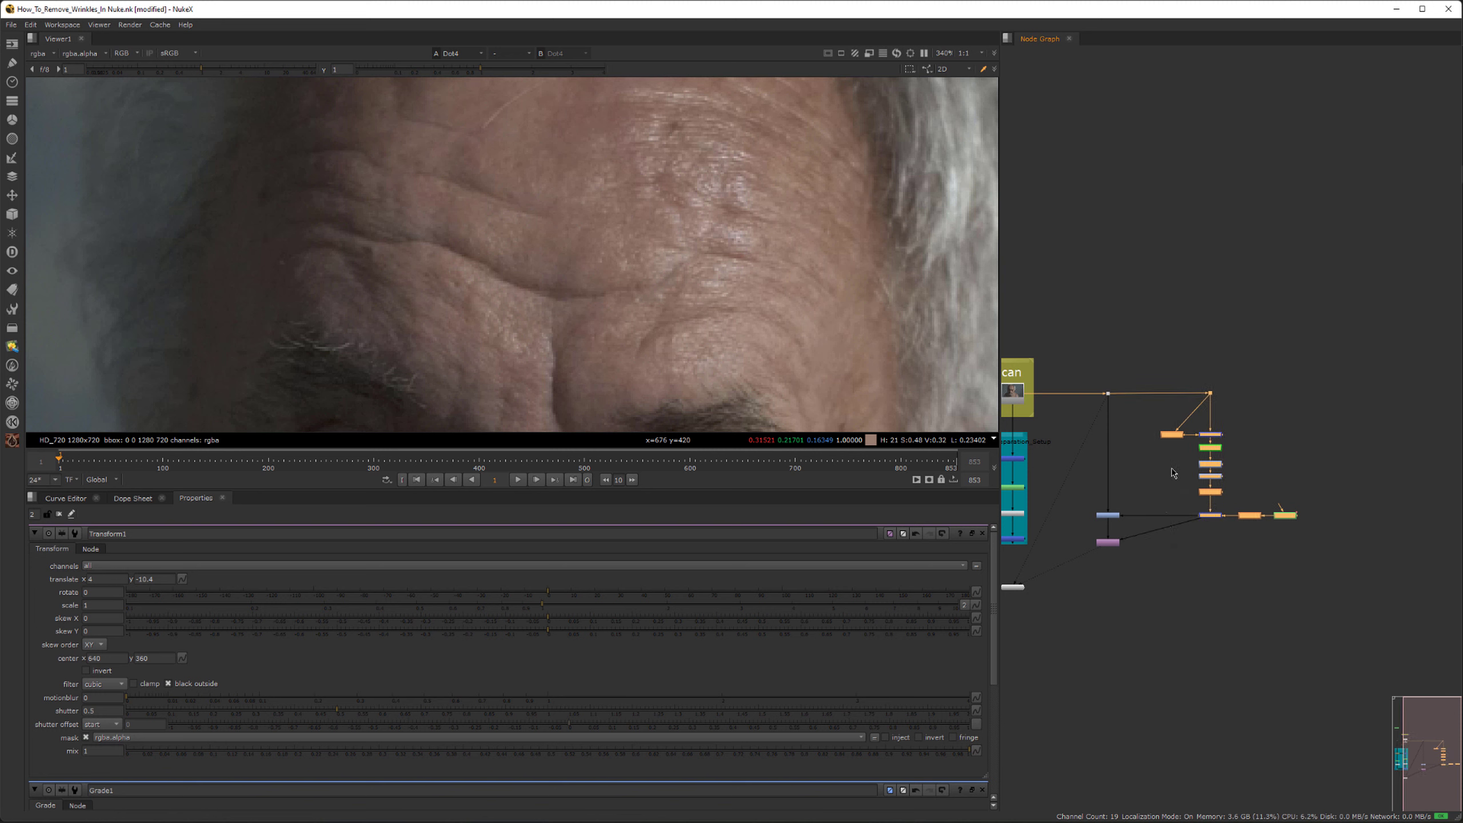
Step: Set Blur2's size to about 2.6 while viewing the Transform1 result
{"action": "scroll", "coordinate": [1173, 473], "scroll_direction": "up", "scroll_amount": 4}
{"action": "double_click", "coordinate": [1185, 385]}
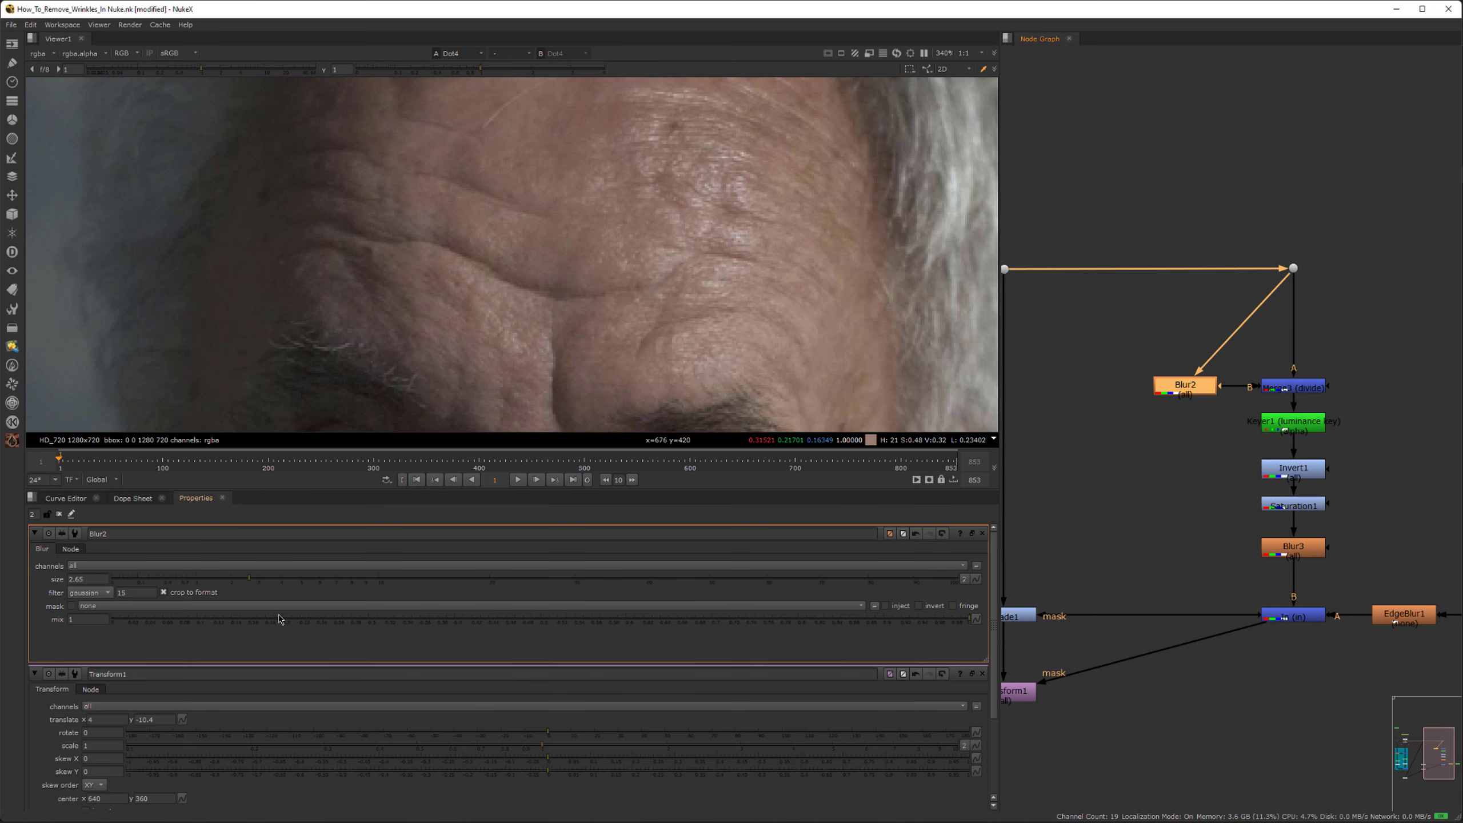
{"action": "left_click_drag", "start_coordinate": [249, 578], "coordinate": [273, 596]}
{"action": "middle_click_drag", "start_coordinate": [1009, 695], "coordinate": [1113, 678]}
{"action": "left_click", "coordinate": [1200, 718]}
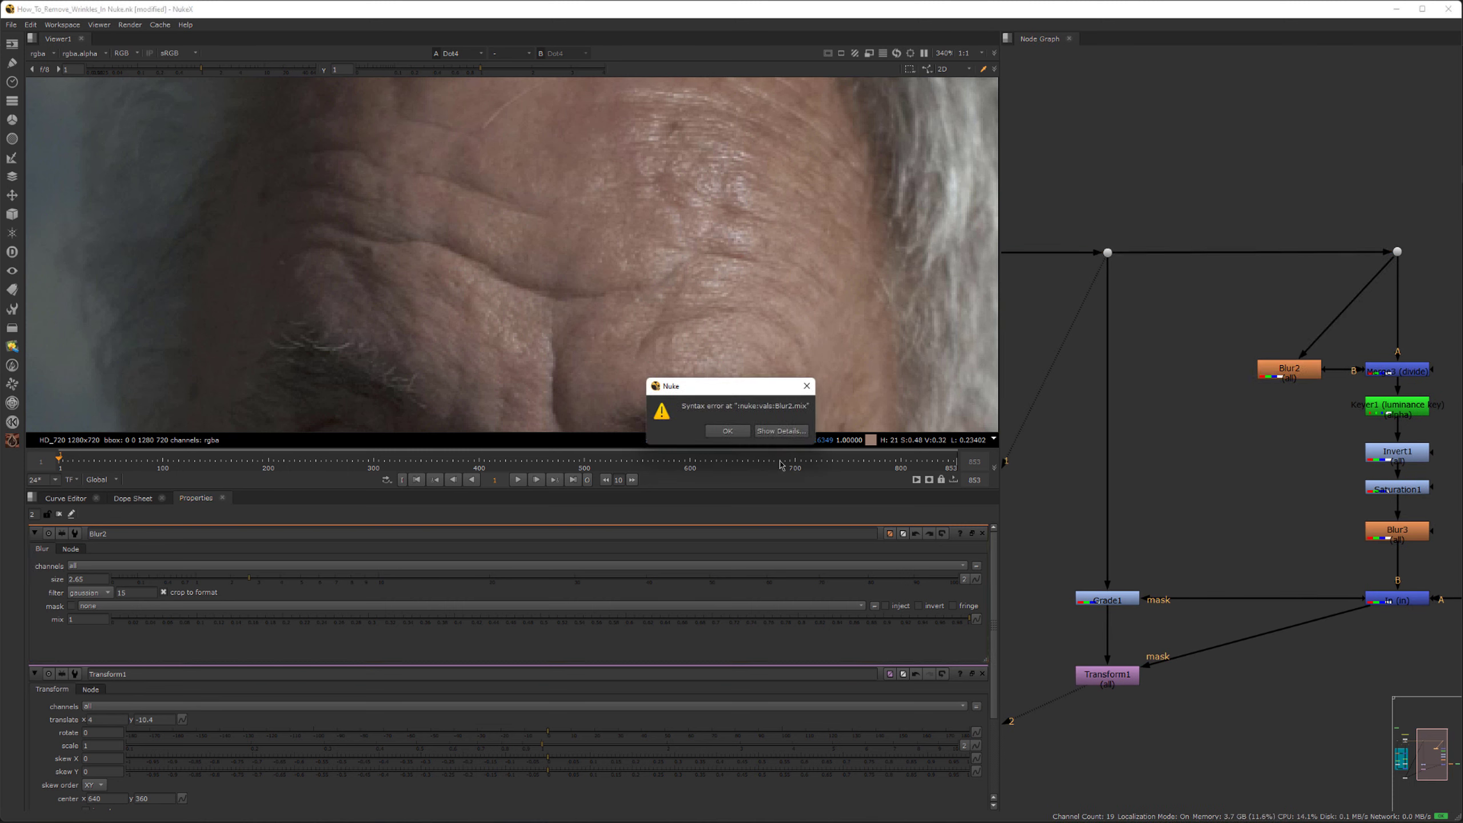
{"action": "left_click", "coordinate": [733, 432]}
{"action": "left_click", "coordinate": [1090, 673]}
{"action": "key", "text": "1"}
{"action": "left_click", "coordinate": [1143, 750]}
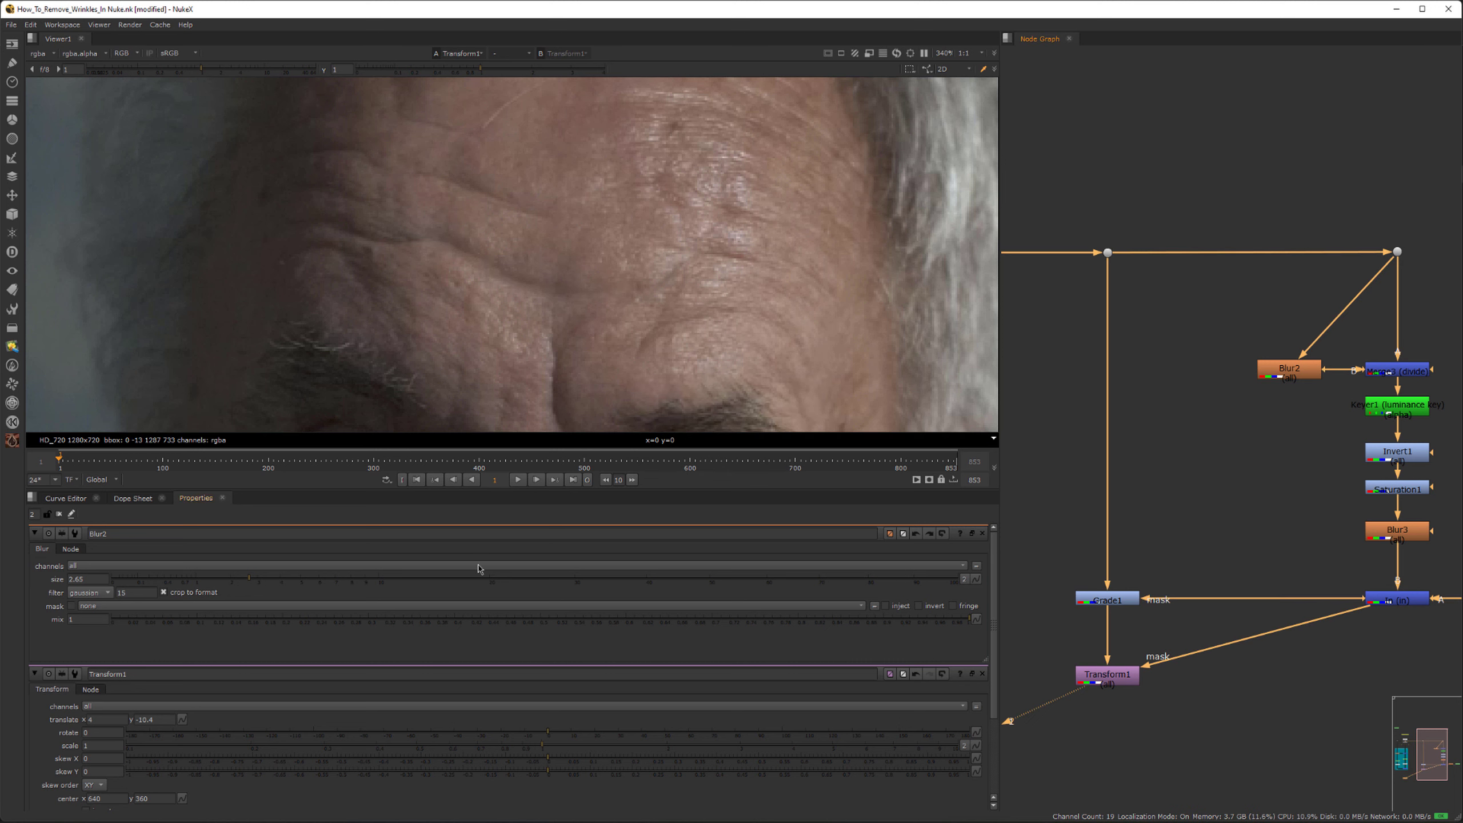
{"action": "left_click", "coordinate": [1289, 369]}
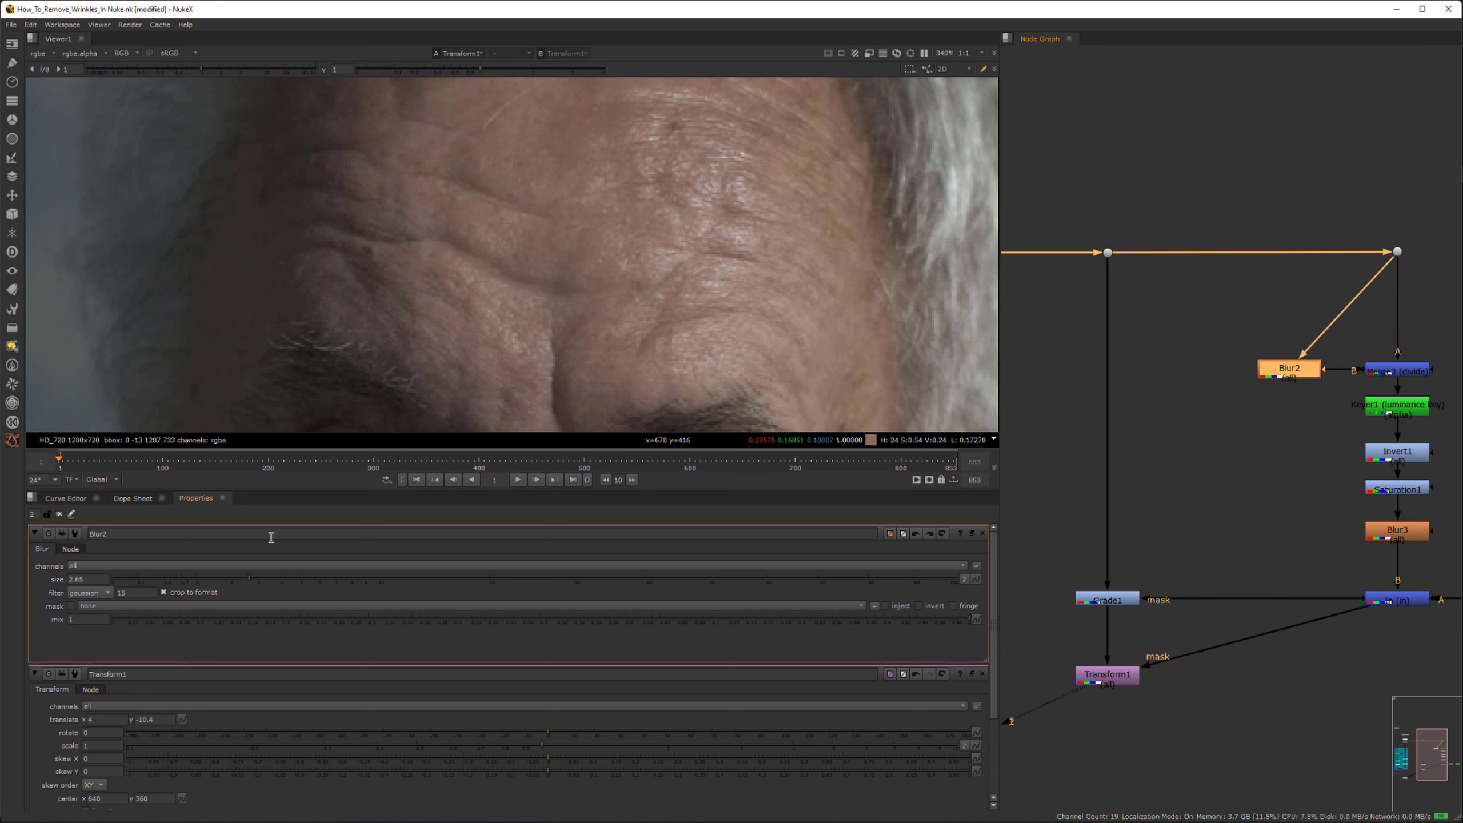
{"action": "mouse_move", "coordinate": [251, 578]}
{"action": "left_mouse_down"}
{"action": "mouse_move", "coordinate": [221, 578]}
{"action": "mouse_move", "coordinate": [248, 586]}
{"action": "left_mouse_up"}
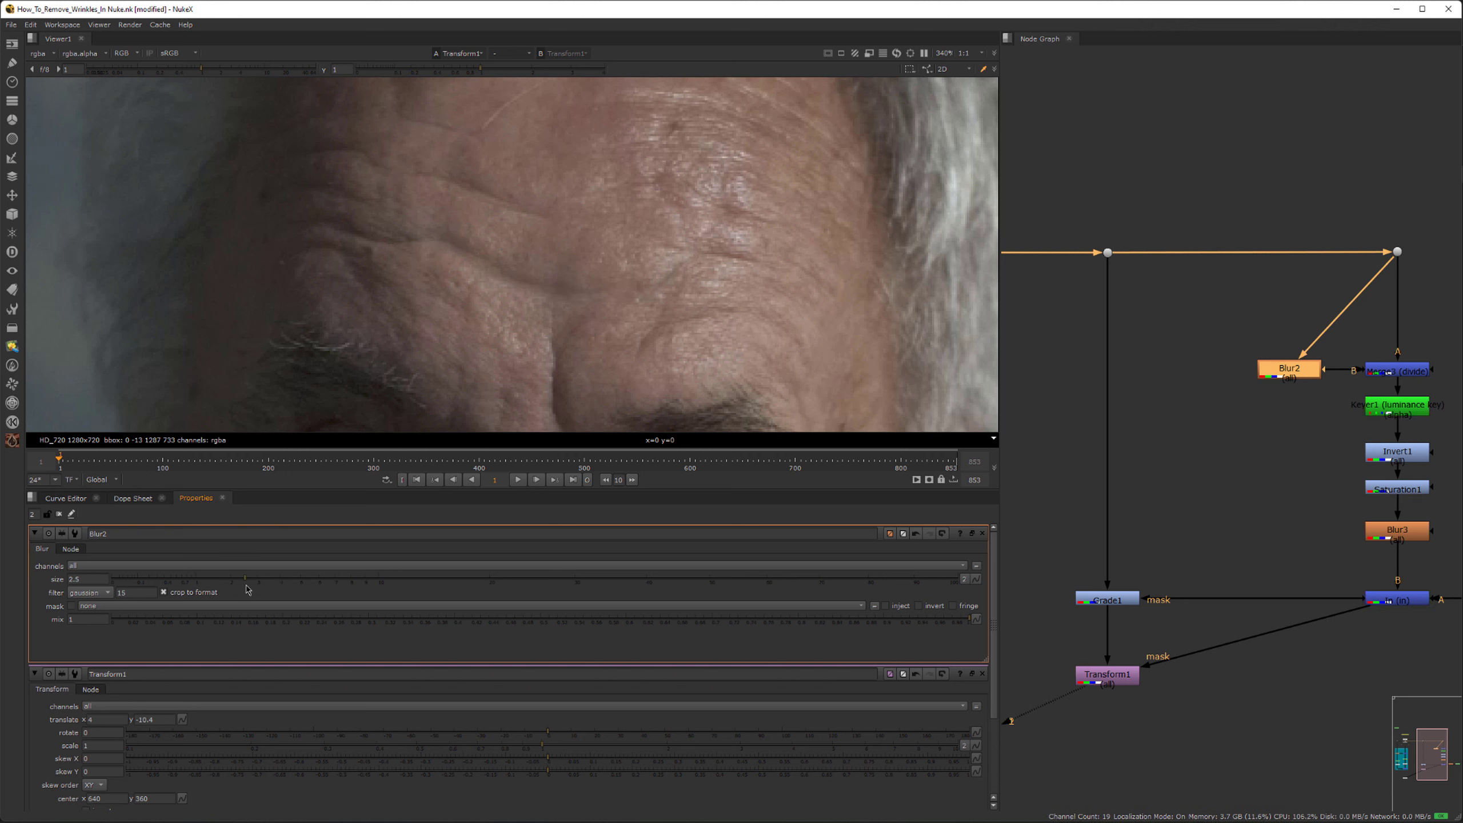
Step: Lower the A point of Keyer1's luminance range to about 0.713
{"action": "middle_click_drag", "start_coordinate": [1397, 459], "coordinate": [1227, 447]}
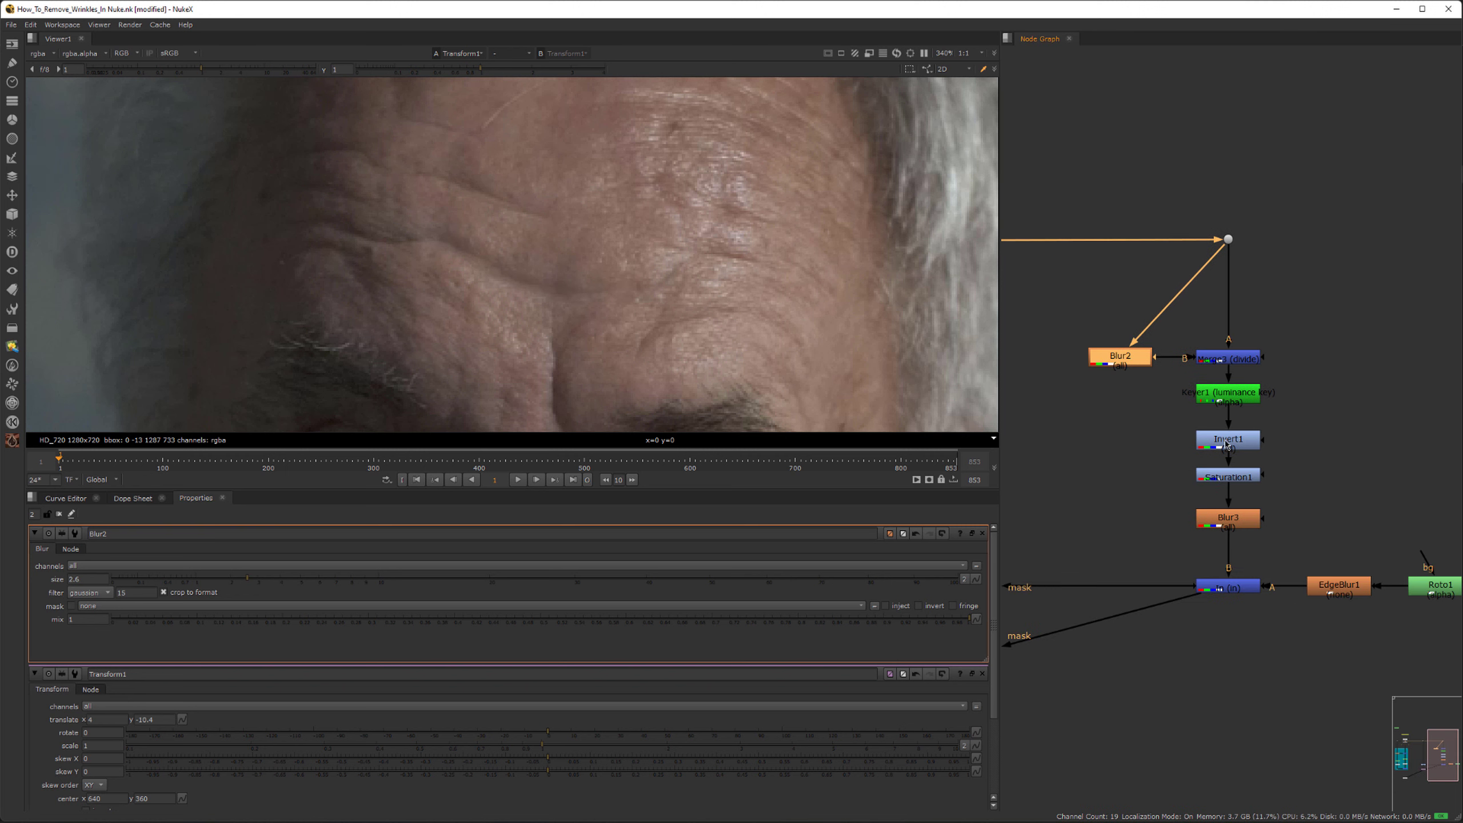
{"action": "left_click", "coordinate": [1231, 397]}
{"action": "double_click", "coordinate": [1231, 396]}
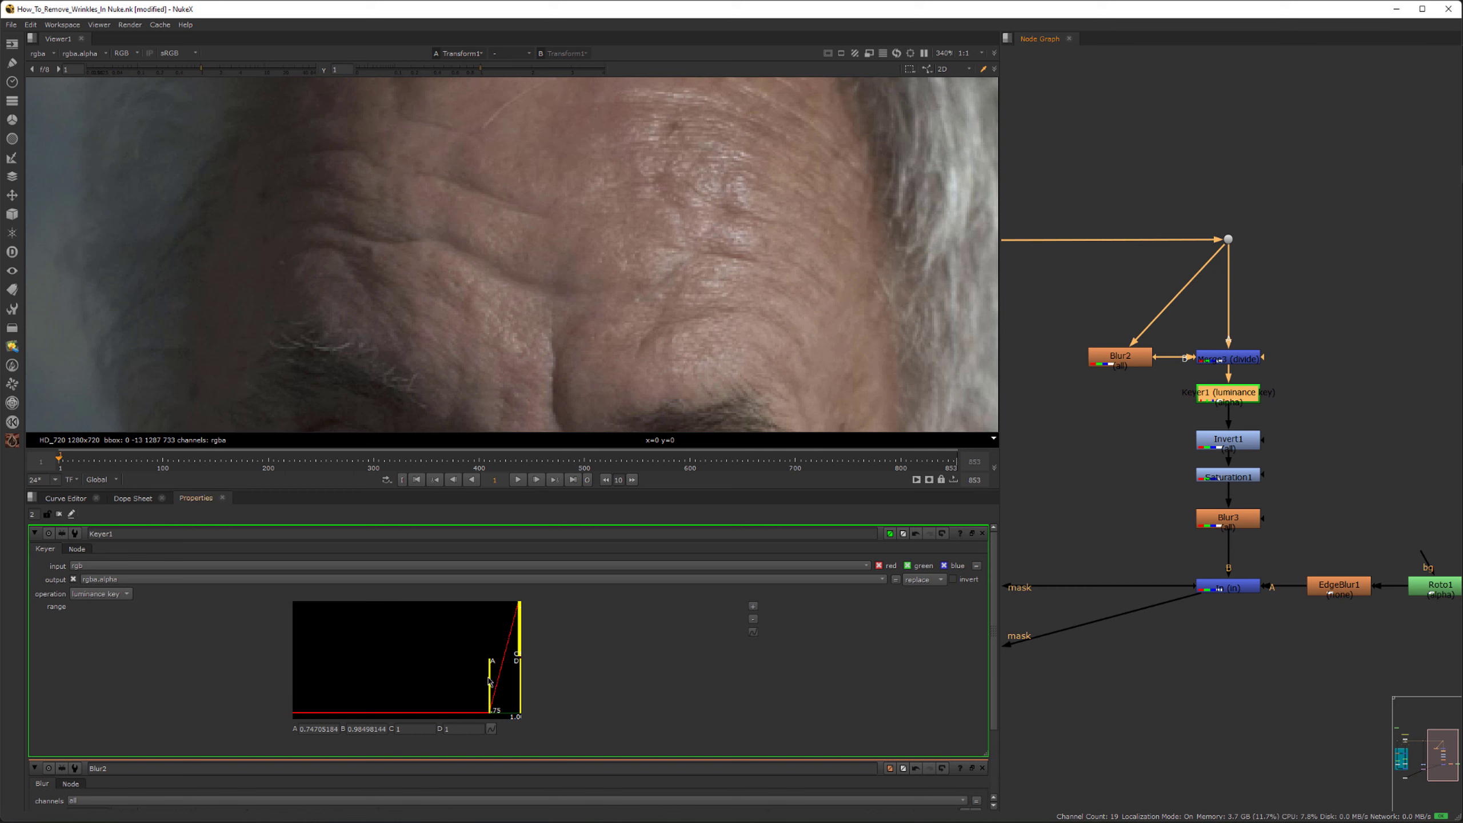
{"action": "mouse_move", "coordinate": [490, 681]}
{"action": "left_mouse_down"}
{"action": "mouse_move", "coordinate": [440, 682]}
{"action": "mouse_move", "coordinate": [497, 683]}
{"action": "mouse_move", "coordinate": [467, 684]}
{"action": "mouse_move", "coordinate": [483, 685]}
{"action": "left_mouse_up"}
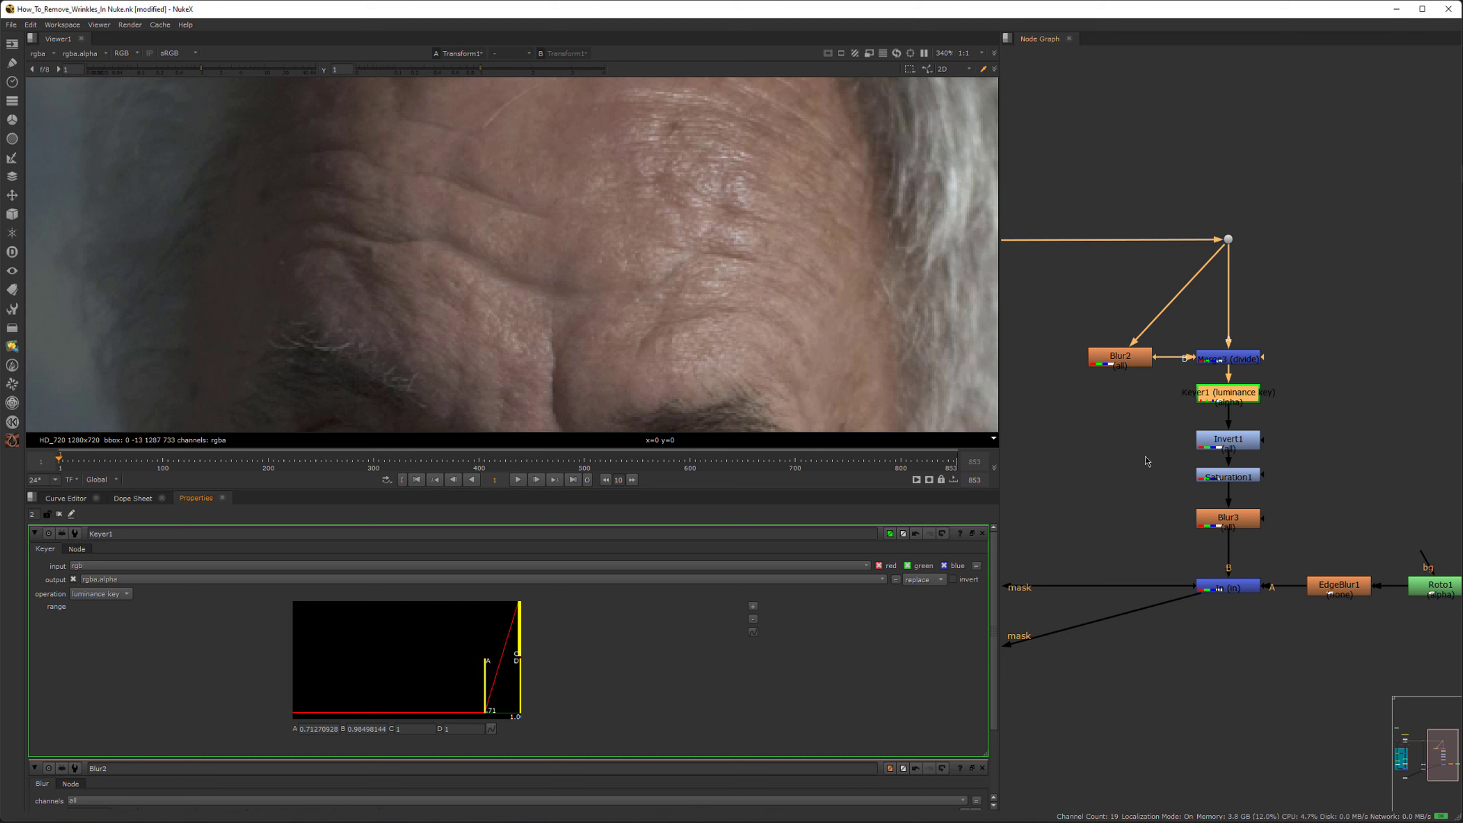
Step: Set Blur3's size to about 2.4 to soften the wrinkle matte
{"action": "left_click_drag", "start_coordinate": [1162, 483], "coordinate": [1340, 549]}
{"action": "double_click", "coordinate": [1228, 520]}
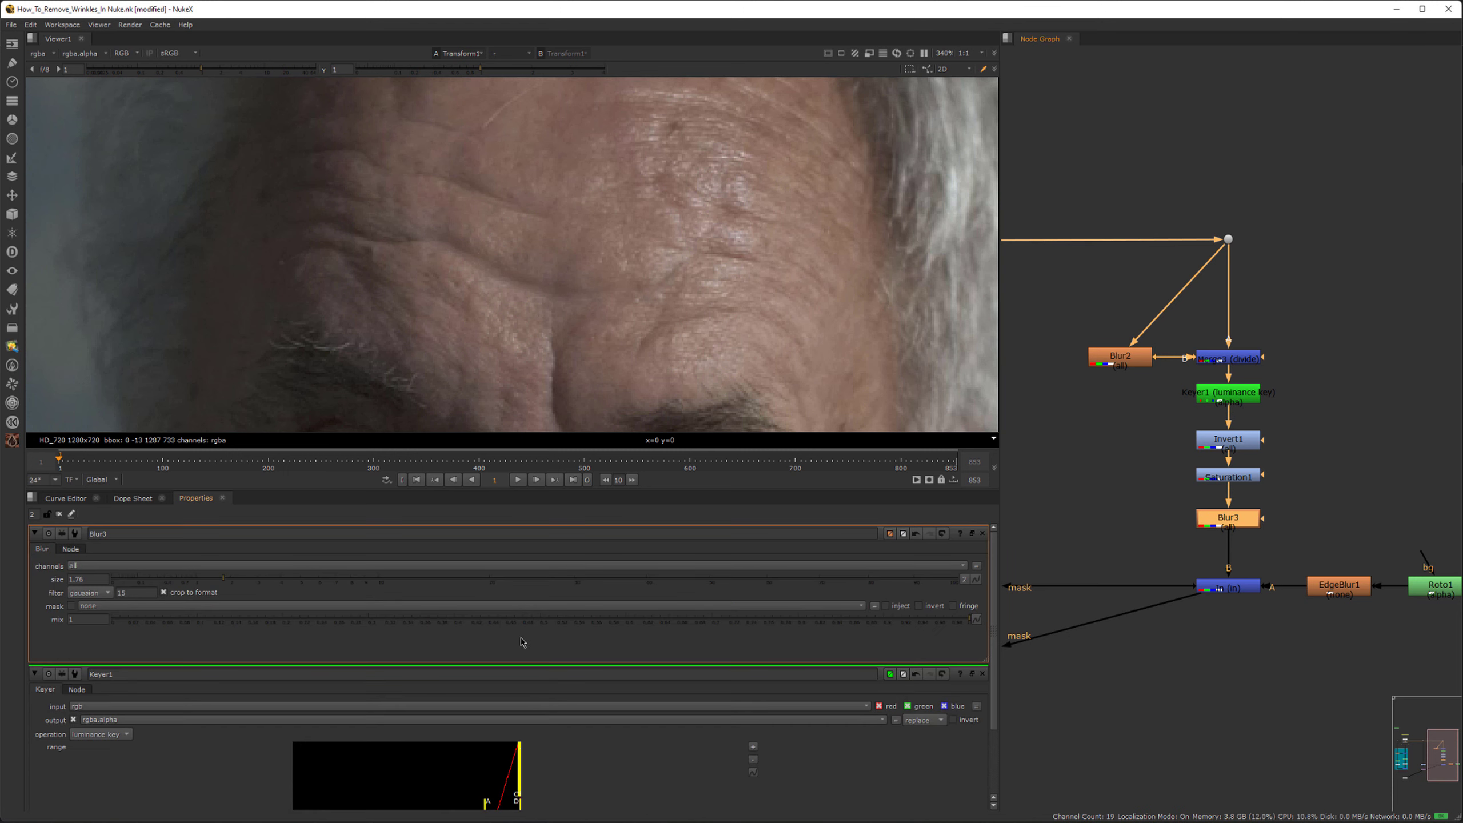
{"action": "mouse_move", "coordinate": [232, 582]}
{"action": "left_mouse_down"}
{"action": "mouse_move", "coordinate": [253, 583]}
{"action": "mouse_move", "coordinate": [214, 584]}
{"action": "left_mouse_up"}
{"action": "scroll", "coordinate": [1169, 497], "scroll_direction": "down", "scroll_amount": 5}
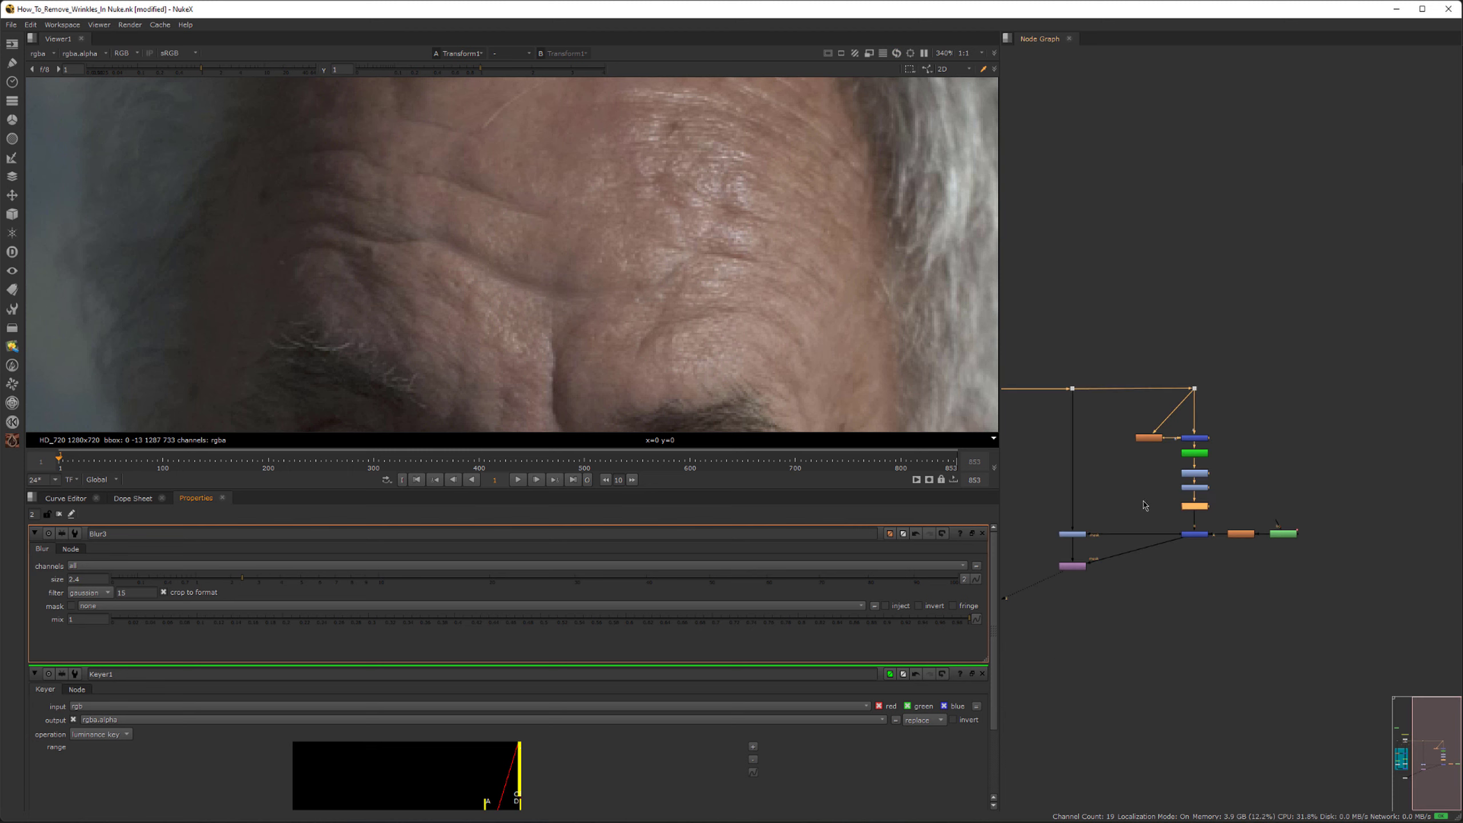
{"action": "middle_click_drag", "start_coordinate": [1020, 508], "coordinate": [1176, 502]}
{"action": "left_click_drag", "start_coordinate": [1177, 434], "coordinate": [1002, 578]}
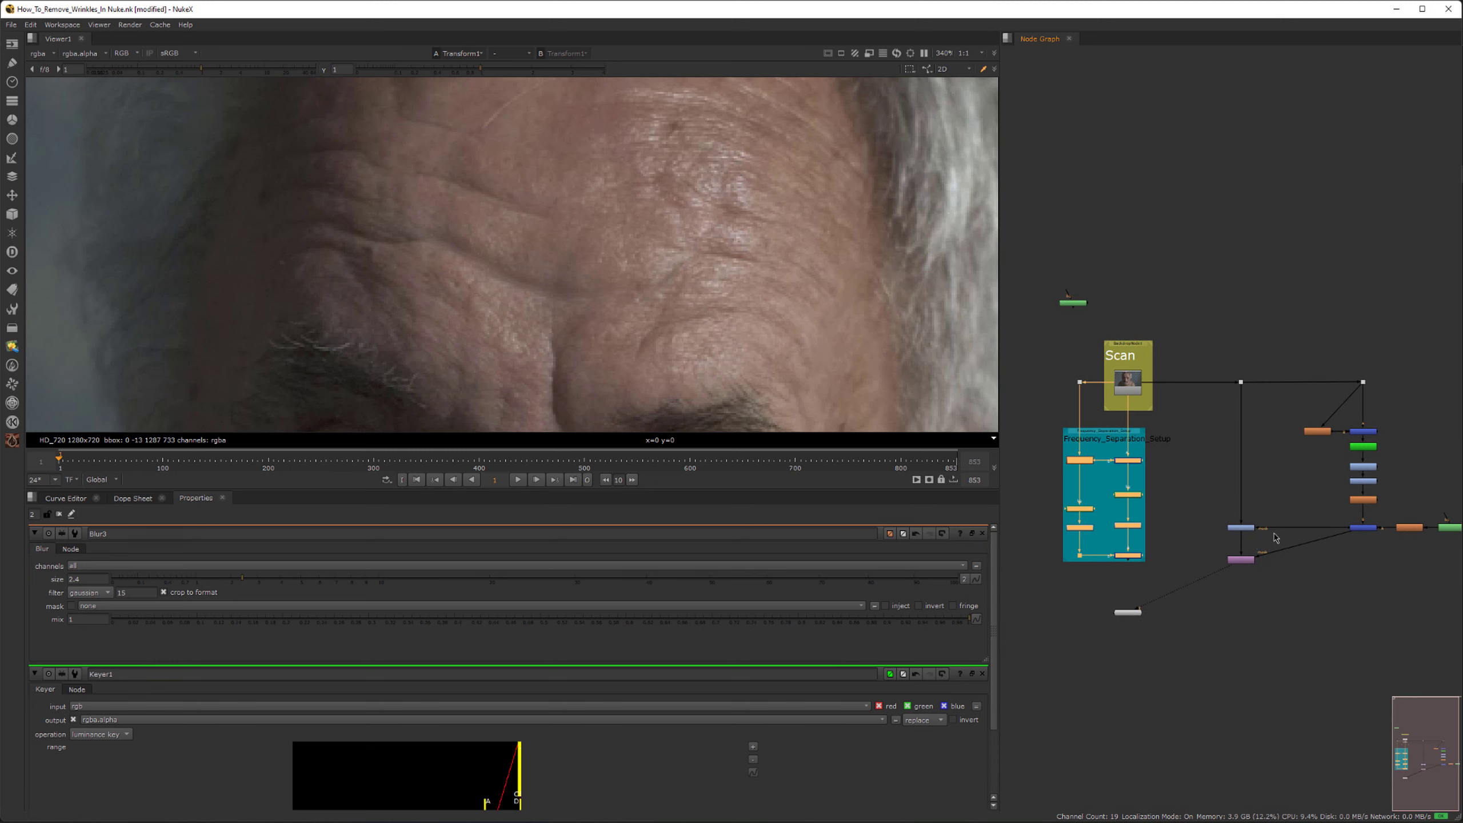
{"action": "middle_click_drag", "start_coordinate": [1243, 517], "coordinate": [1217, 509]}
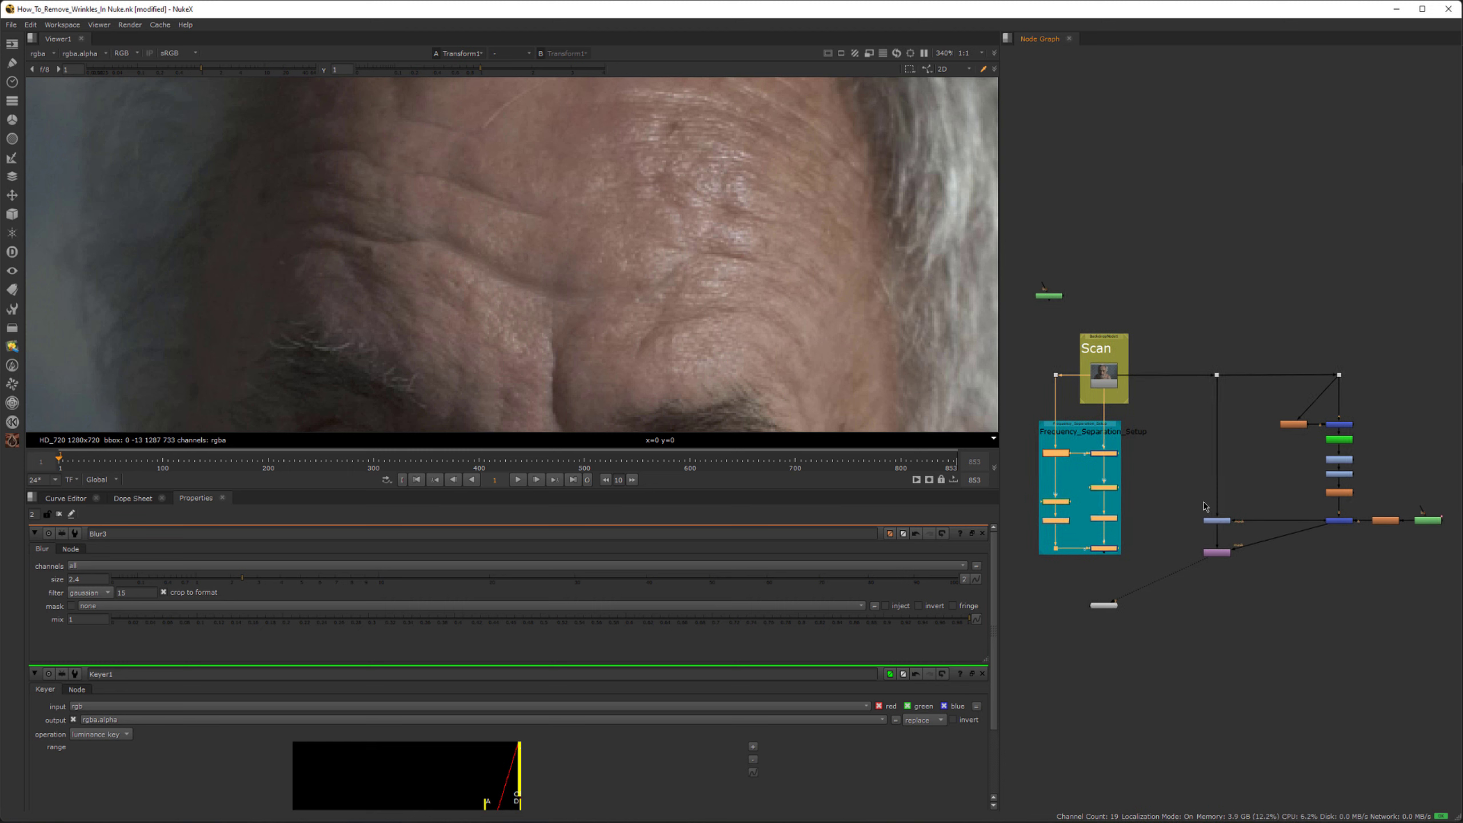
Step: Move the Grade1 and Transform1 column with its Dot closer to the detail-matte branch
{"action": "left_click_drag", "start_coordinate": [1189, 331], "coordinate": [1260, 582]}
{"action": "left_click", "coordinate": [1215, 561]}
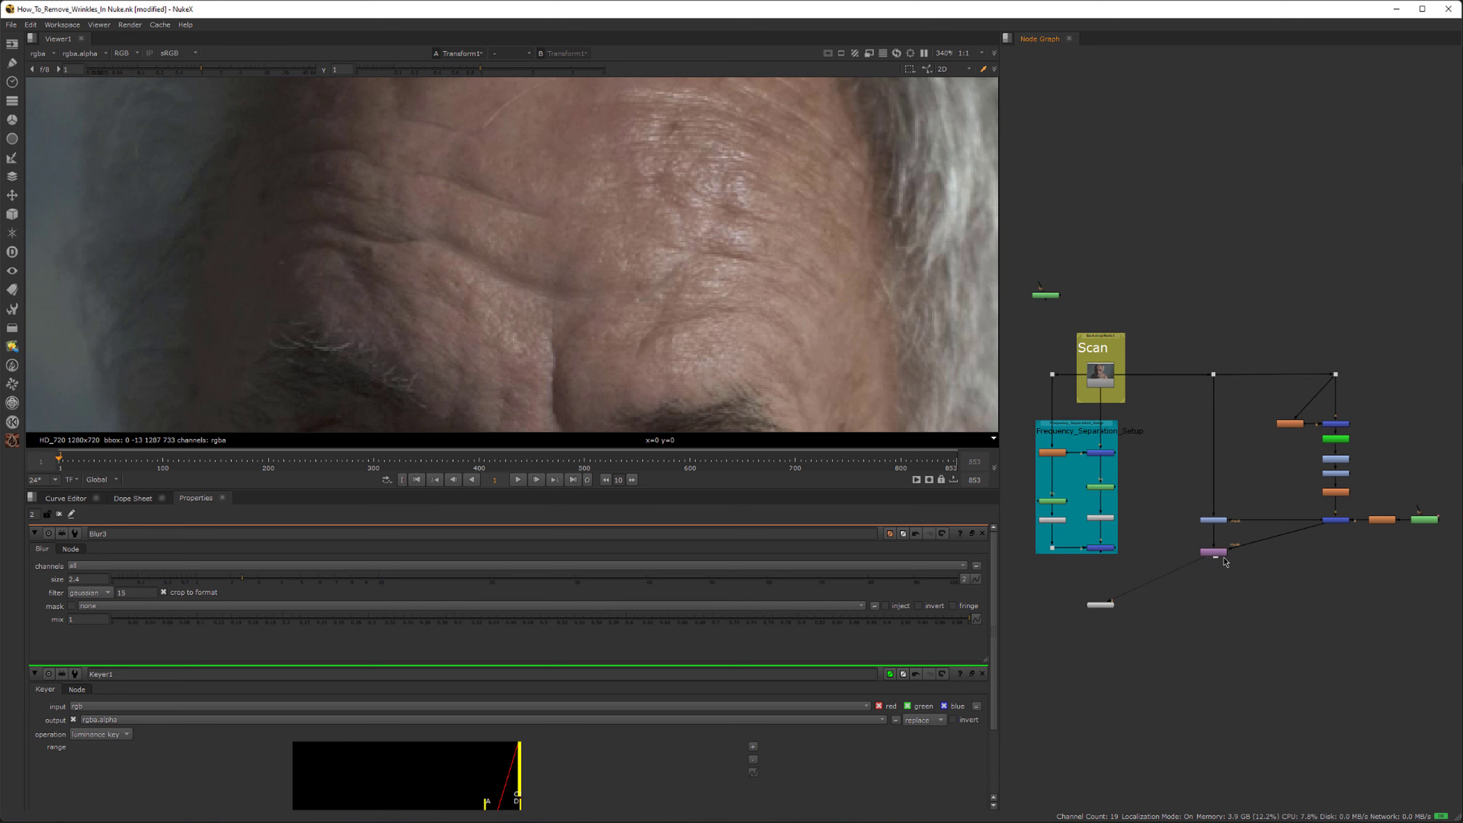
{"action": "left_click_drag", "start_coordinate": [1203, 339], "coordinate": [1259, 600]}
{"action": "left_click_drag", "start_coordinate": [1221, 553], "coordinate": [1251, 554]}
{"action": "scroll", "coordinate": [1281, 560], "scroll_direction": "down", "scroll_amount": 2}
{"action": "middle_click_drag", "start_coordinate": [1281, 561], "coordinate": [1118, 572]}
{"action": "scroll", "coordinate": [1145, 591], "scroll_direction": "up", "scroll_amount": 3}
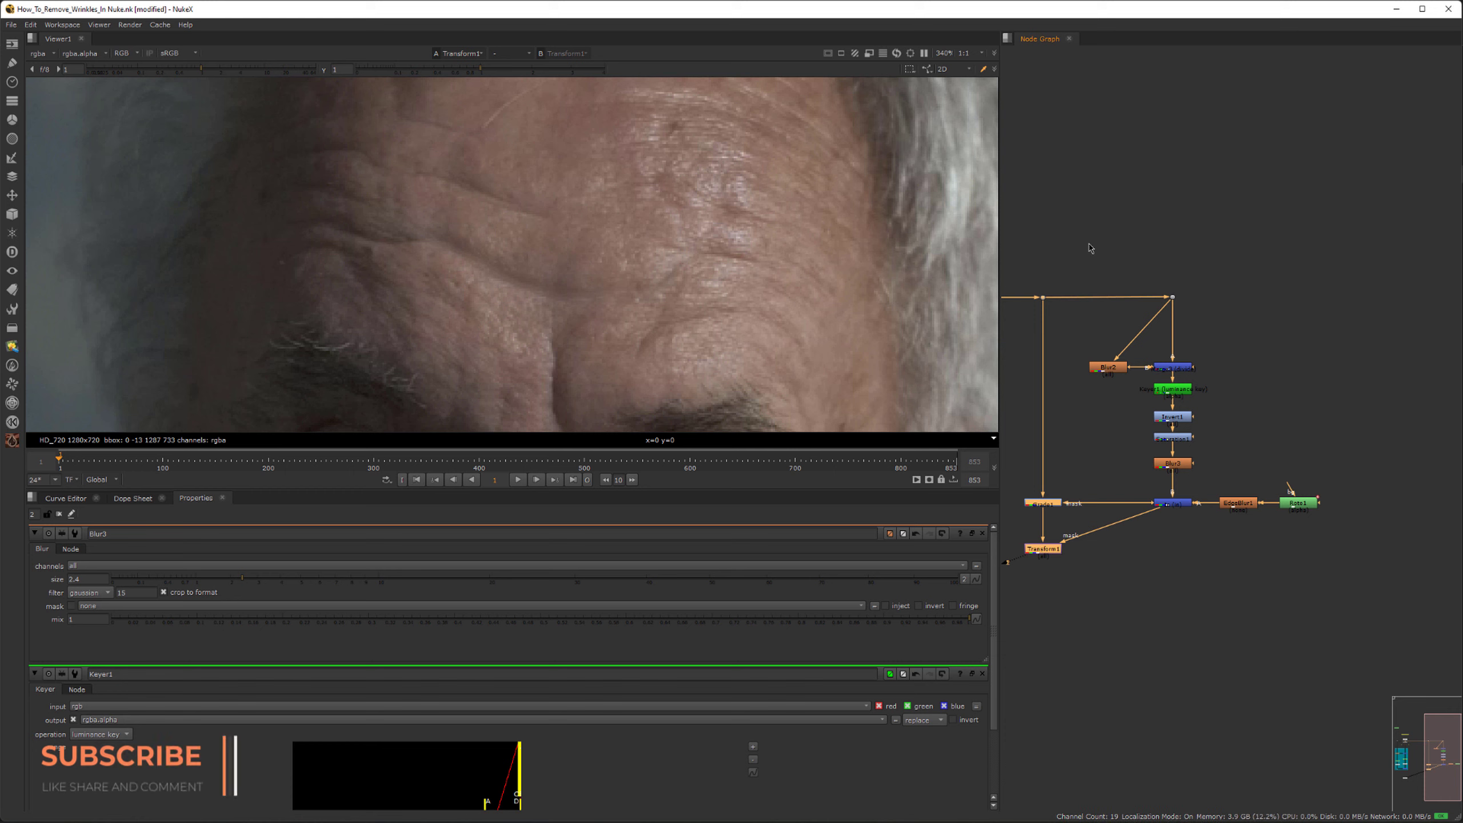
{"action": "left_click_drag", "start_coordinate": [1091, 248], "coordinate": [1357, 547]}
{"action": "scroll", "coordinate": [1303, 541], "scroll_direction": "down", "scroll_amount": 1}
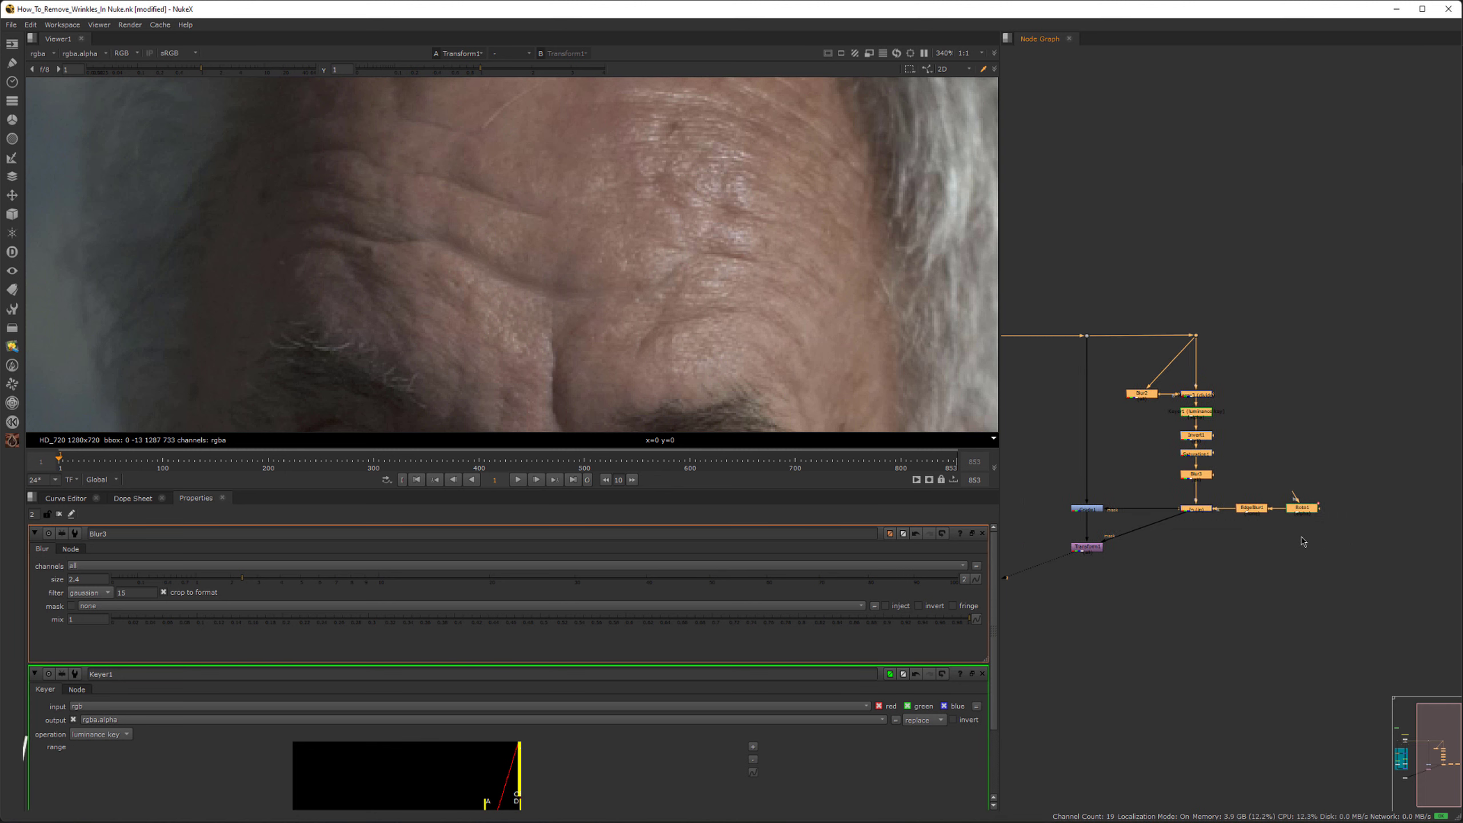
{"action": "middle_click_drag", "start_coordinate": [1304, 542], "coordinate": [1289, 520]}
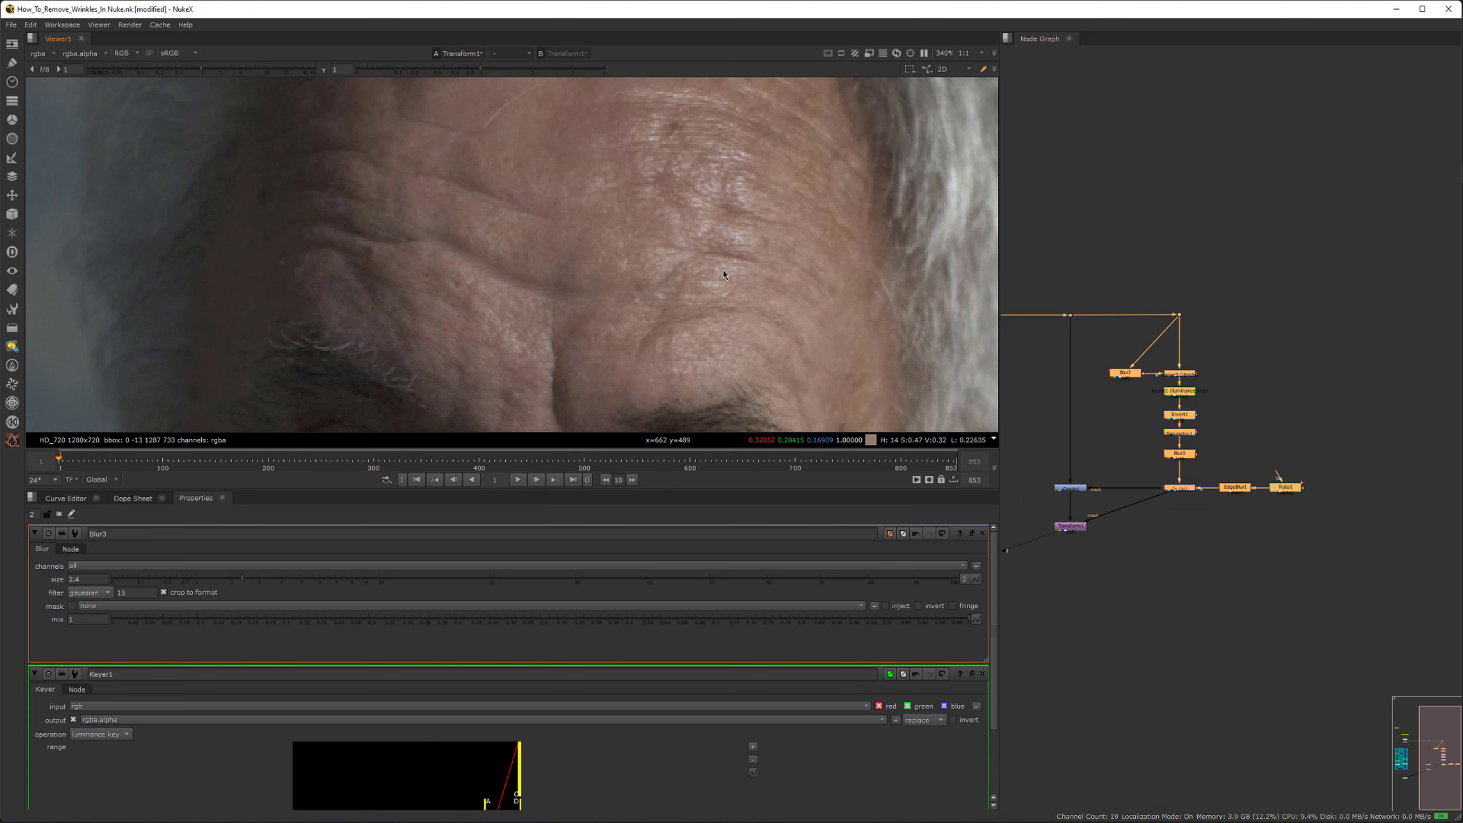
Step: Examine the retouched forehead wrinkle up close and in the context of the whole face
{"action": "scroll", "coordinate": [753, 267], "scroll_direction": "down", "scroll_amount": 3}
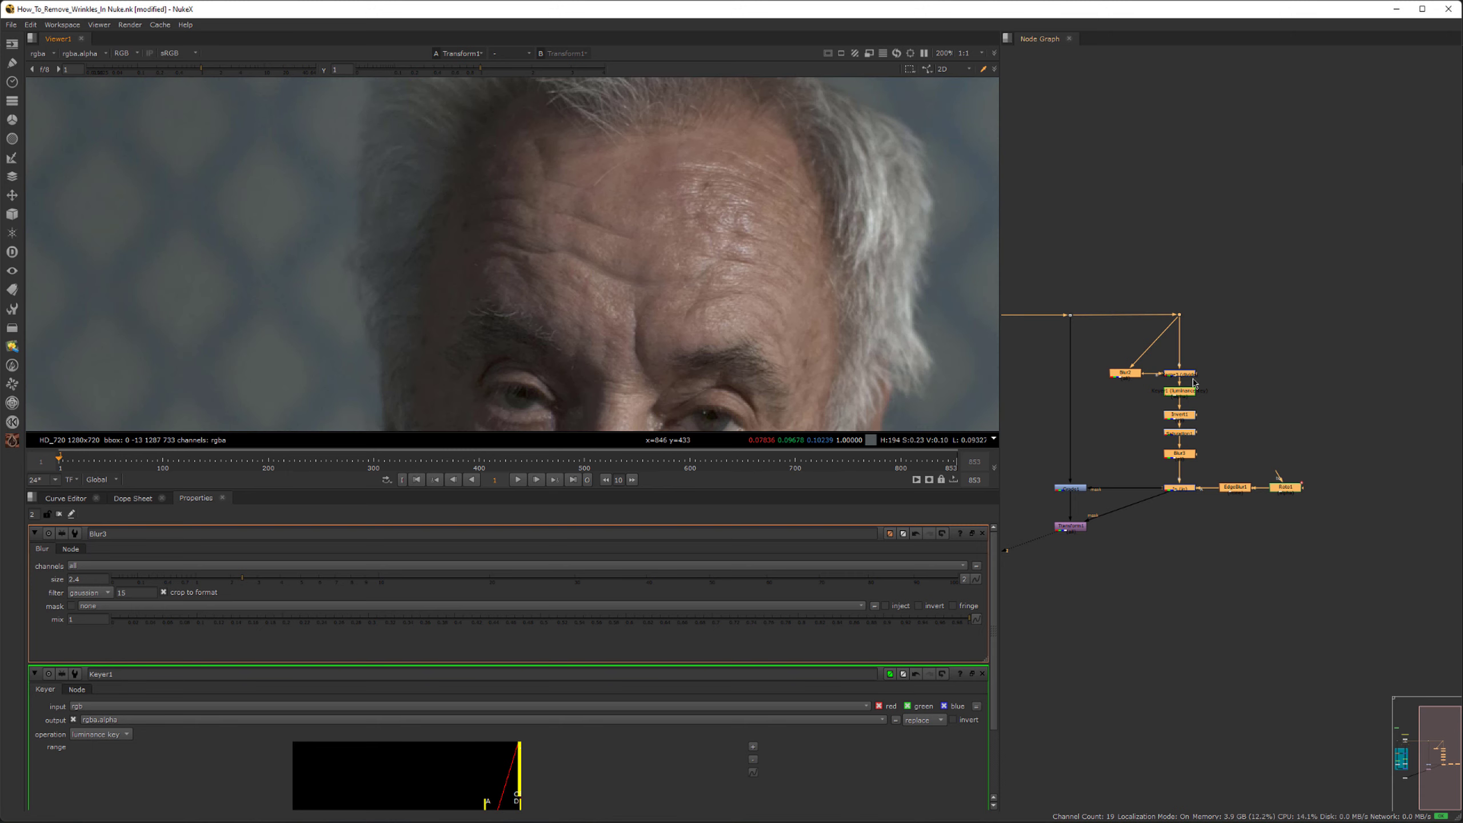
{"action": "middle_click_drag", "start_coordinate": [1113, 272], "coordinate": [1125, 195]}
{"action": "left_click_drag", "start_coordinate": [1217, 625], "coordinate": [1175, 495]}
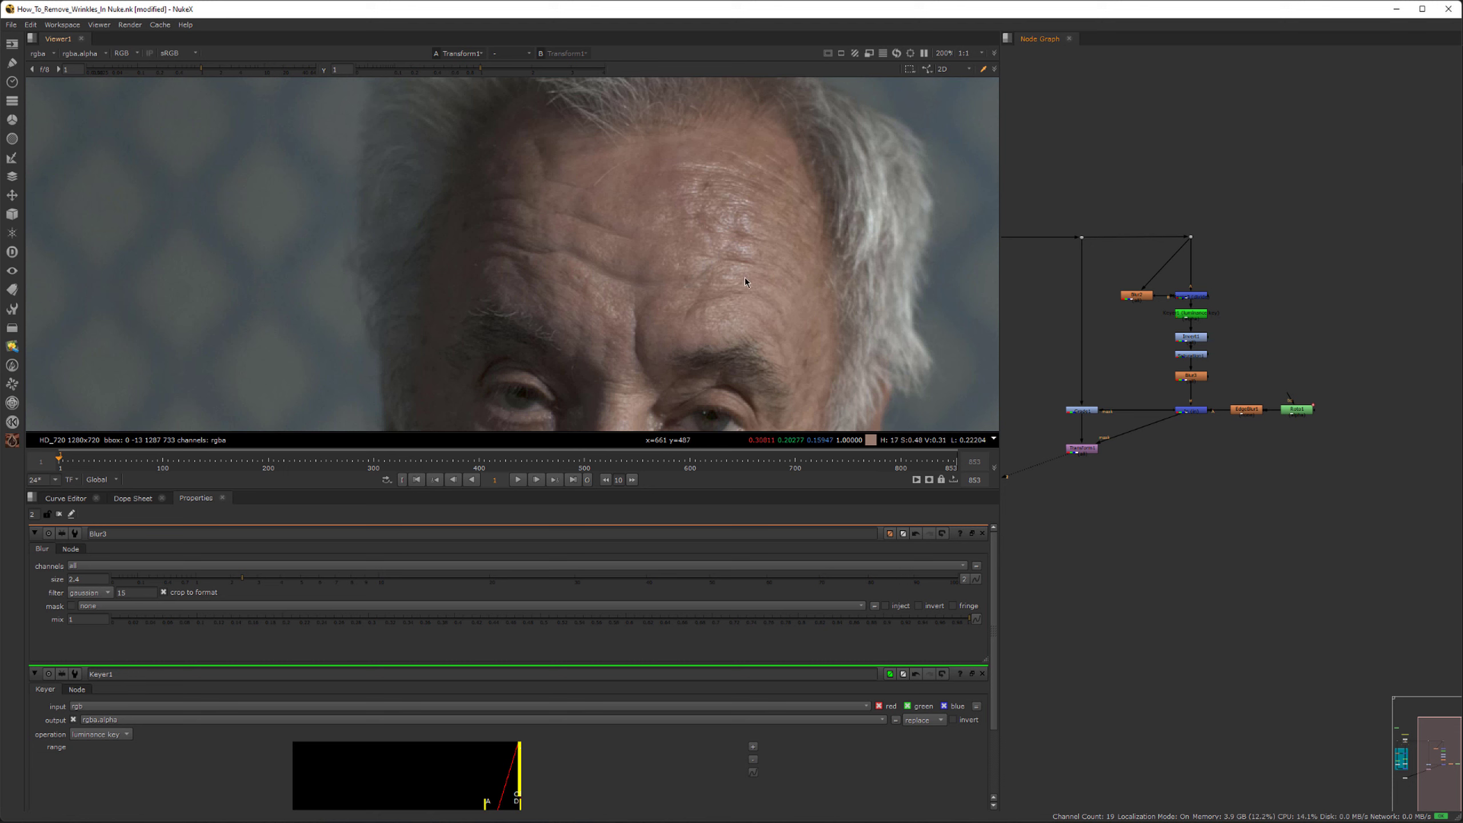
{"action": "scroll", "coordinate": [1215, 405], "scroll_direction": "down", "scroll_amount": 4}
{"action": "scroll", "coordinate": [576, 277], "scroll_direction": "up", "scroll_amount": 2}
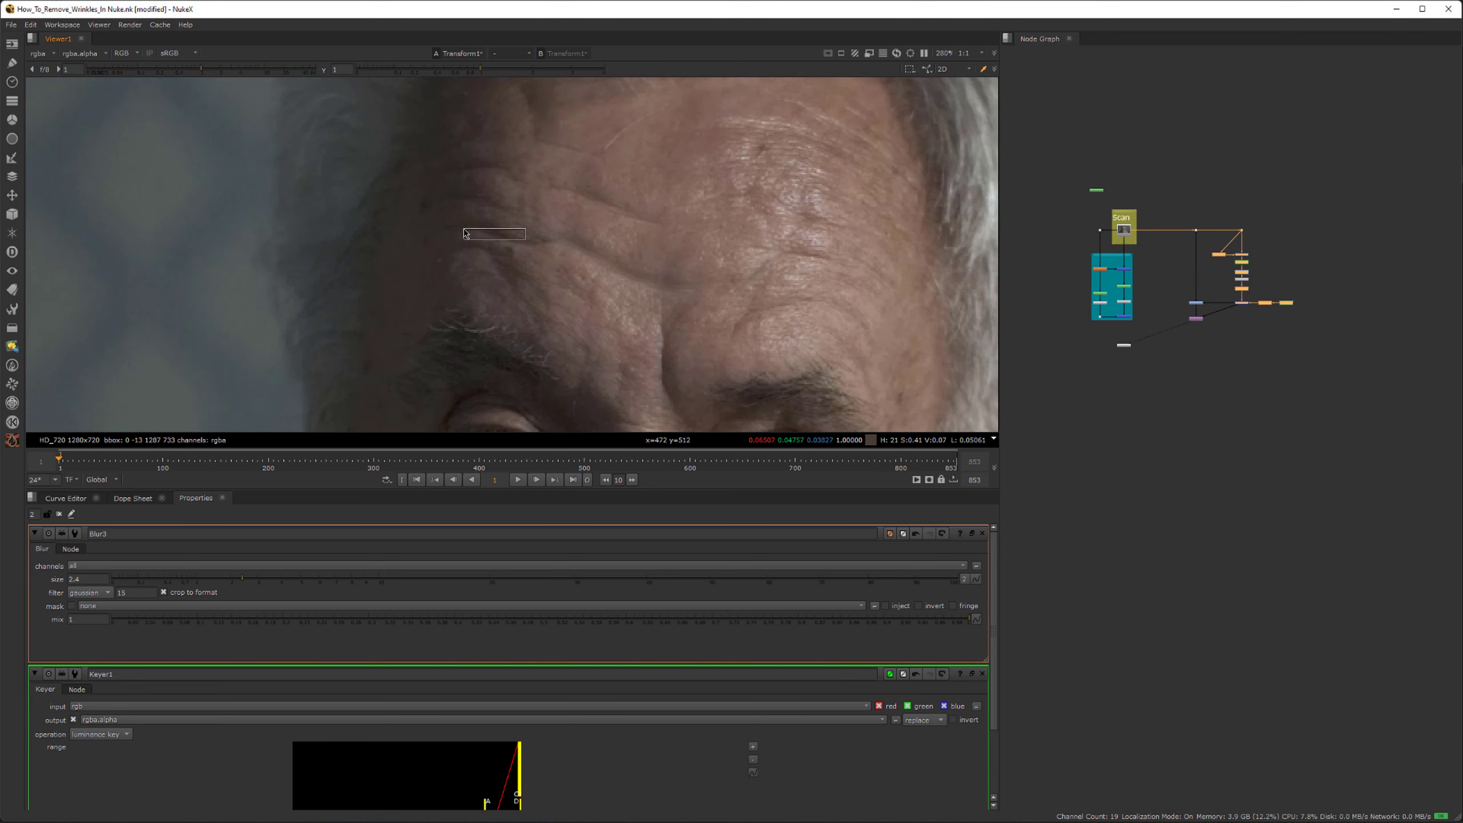
{"action": "scroll", "coordinate": [762, 148], "scroll_direction": "down", "scroll_amount": 3}
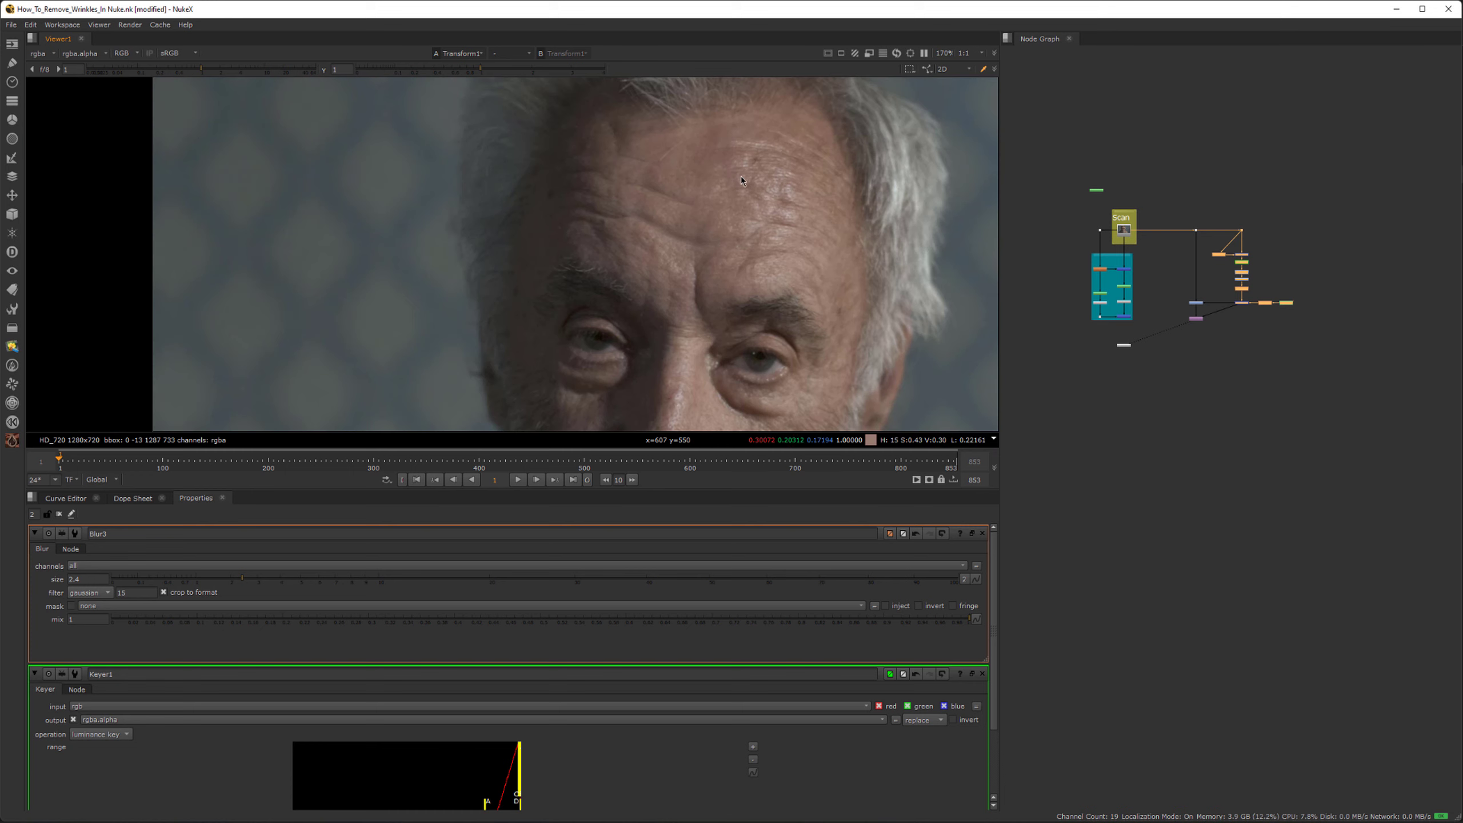
{"action": "left_click_drag", "start_coordinate": [724, 168], "coordinate": [690, 204]}
{"action": "scroll", "coordinate": [1105, 217], "scroll_direction": "up", "scroll_amount": 5}
{"action": "scroll", "coordinate": [1130, 353], "scroll_direction": "down", "scroll_amount": 5}
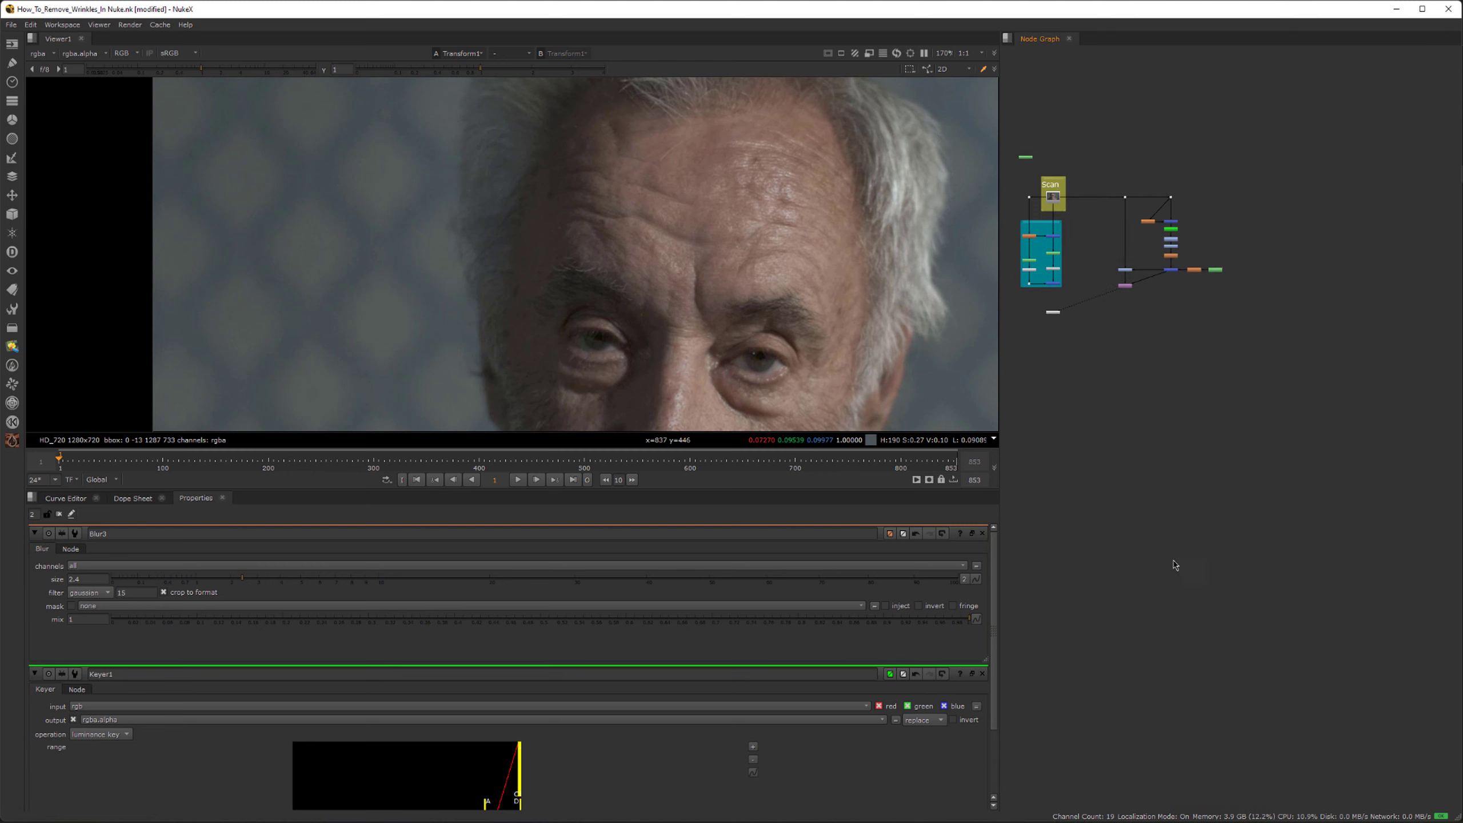
{"action": "middle_click_drag", "start_coordinate": [1155, 557], "coordinate": [1166, 416]}
{"action": "left_click_drag", "start_coordinate": [1159, 387], "coordinate": [1274, 588]}
{"action": "middle_click_drag", "start_coordinate": [1185, 369], "coordinate": [1189, 562]}
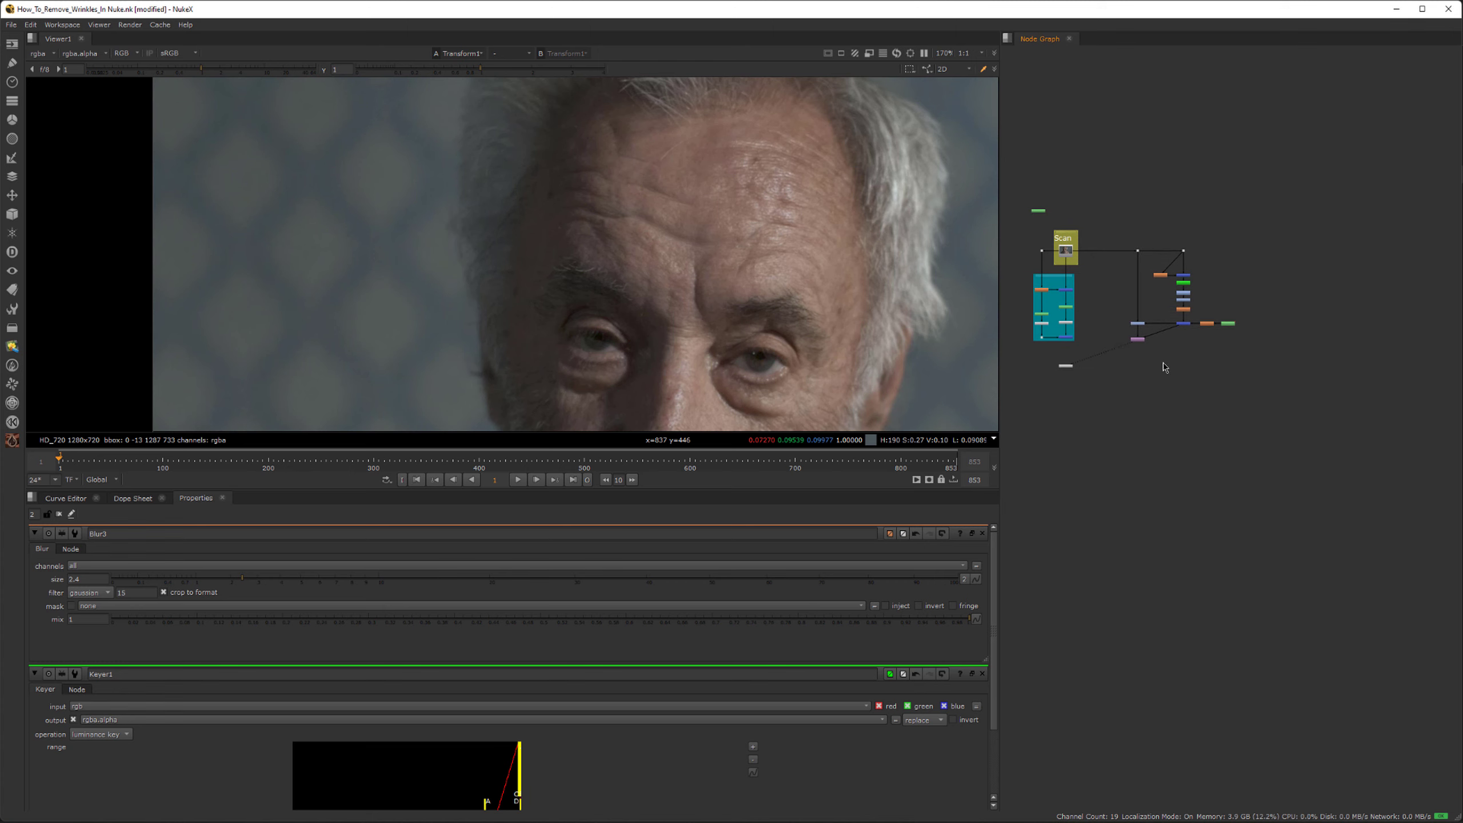
{"action": "scroll", "coordinate": [1163, 366], "scroll_direction": "up", "scroll_amount": 5}
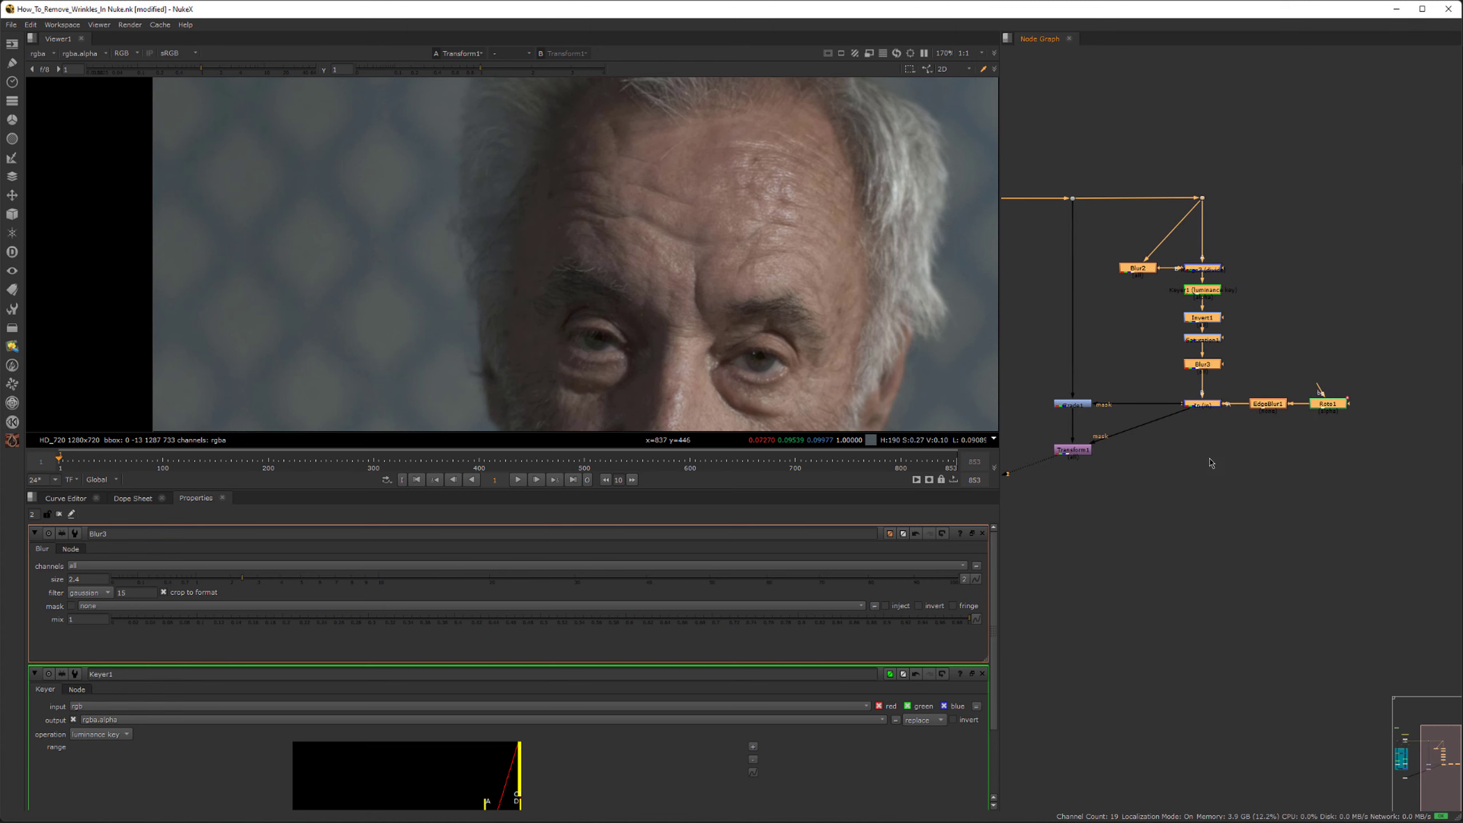
{"action": "middle_click_drag", "start_coordinate": [1210, 459], "coordinate": [1212, 459]}
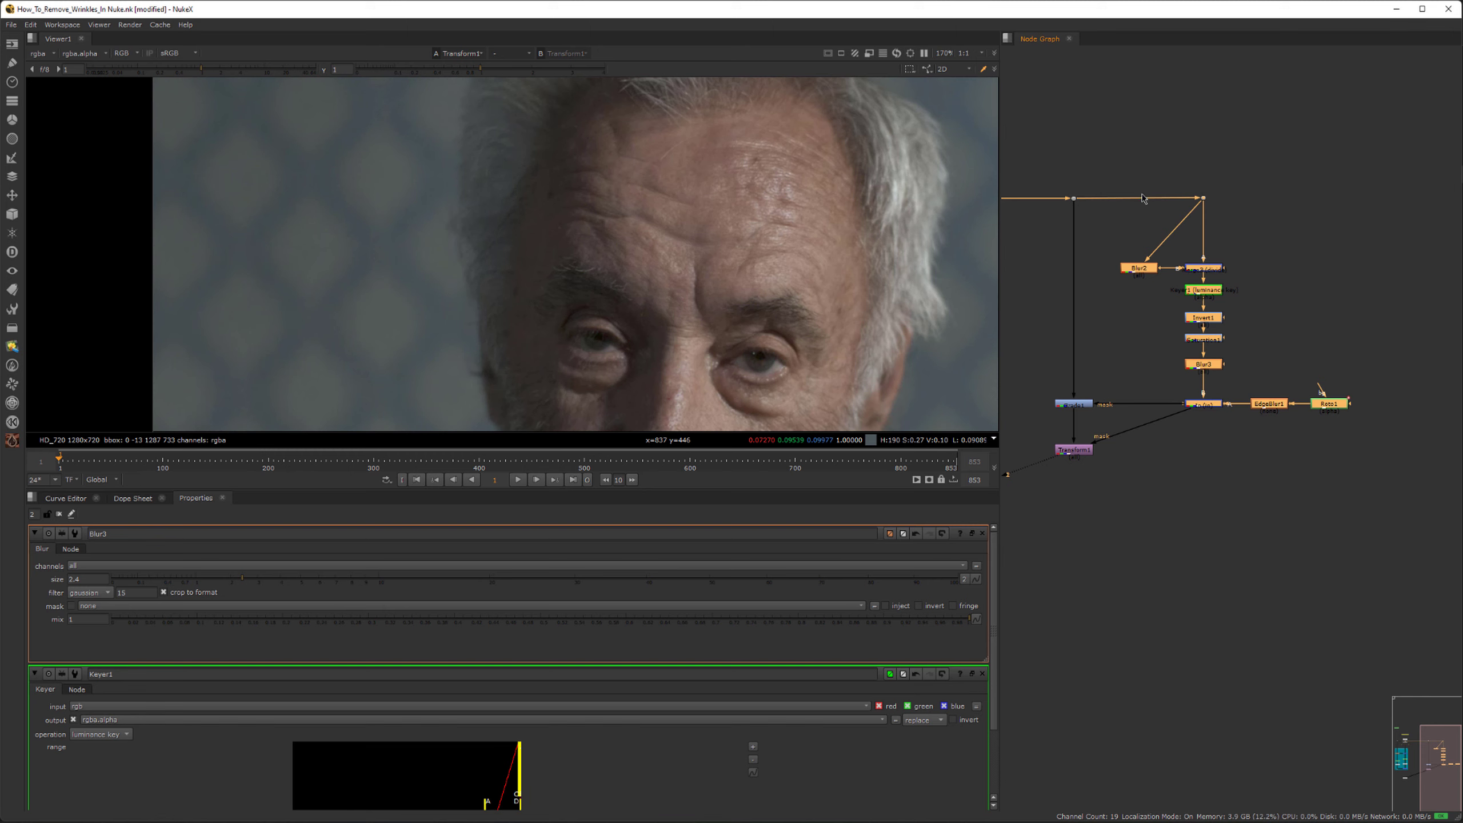
{"action": "mouse_move", "coordinate": [1138, 445]}
{"action": "middle_mouse_down"}
{"action": "mouse_move", "coordinate": [1149, 439]}
{"action": "mouse_move", "coordinate": [1128, 436]}
{"action": "middle_mouse_up"}
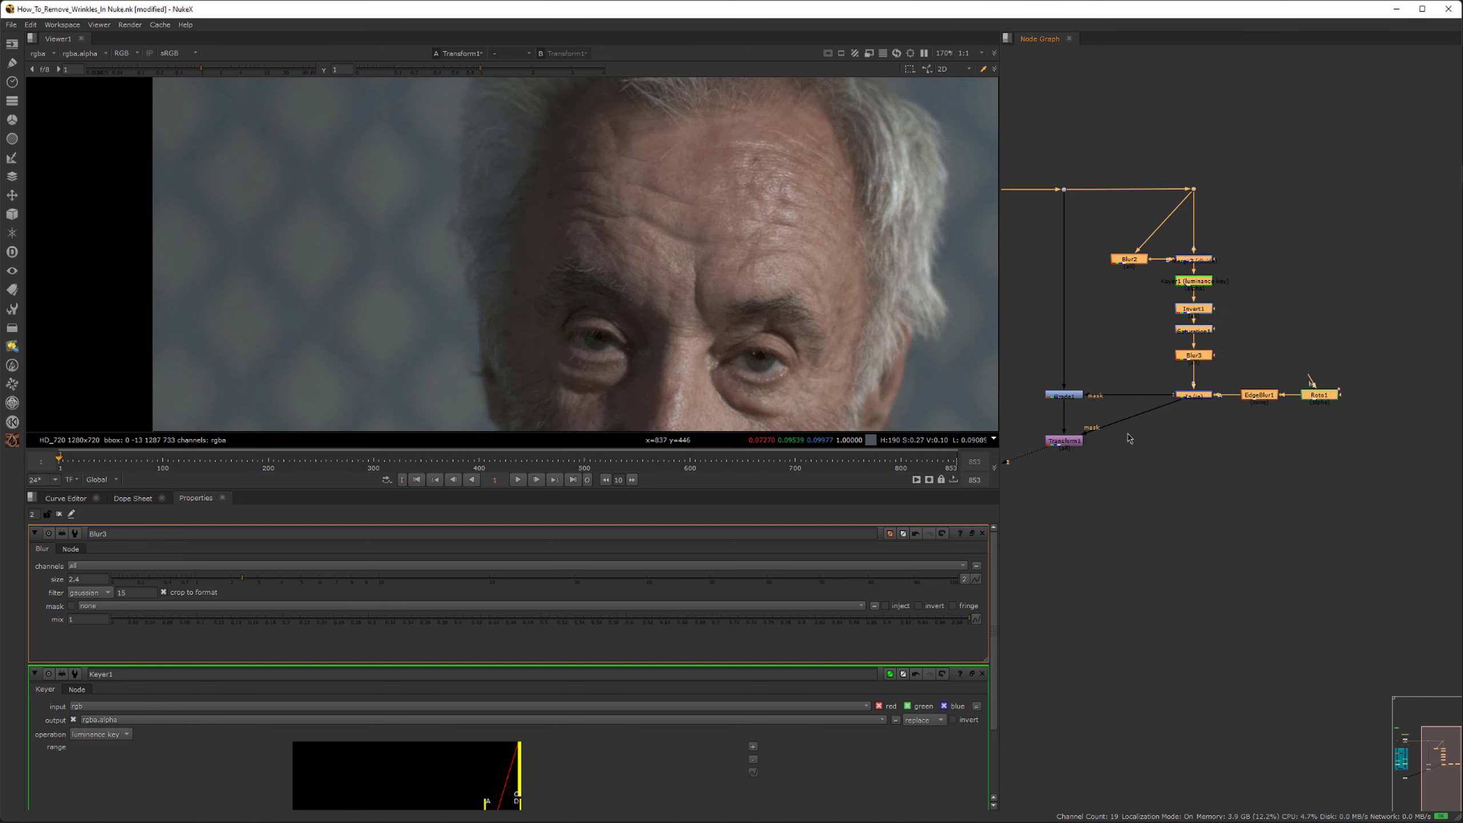
{"action": "left_click", "coordinate": [1109, 141]}
{"action": "left_click_drag", "start_coordinate": [1109, 142], "coordinate": [1351, 420]}
{"action": "middle_click_drag", "start_coordinate": [1226, 453], "coordinate": [1256, 420]}
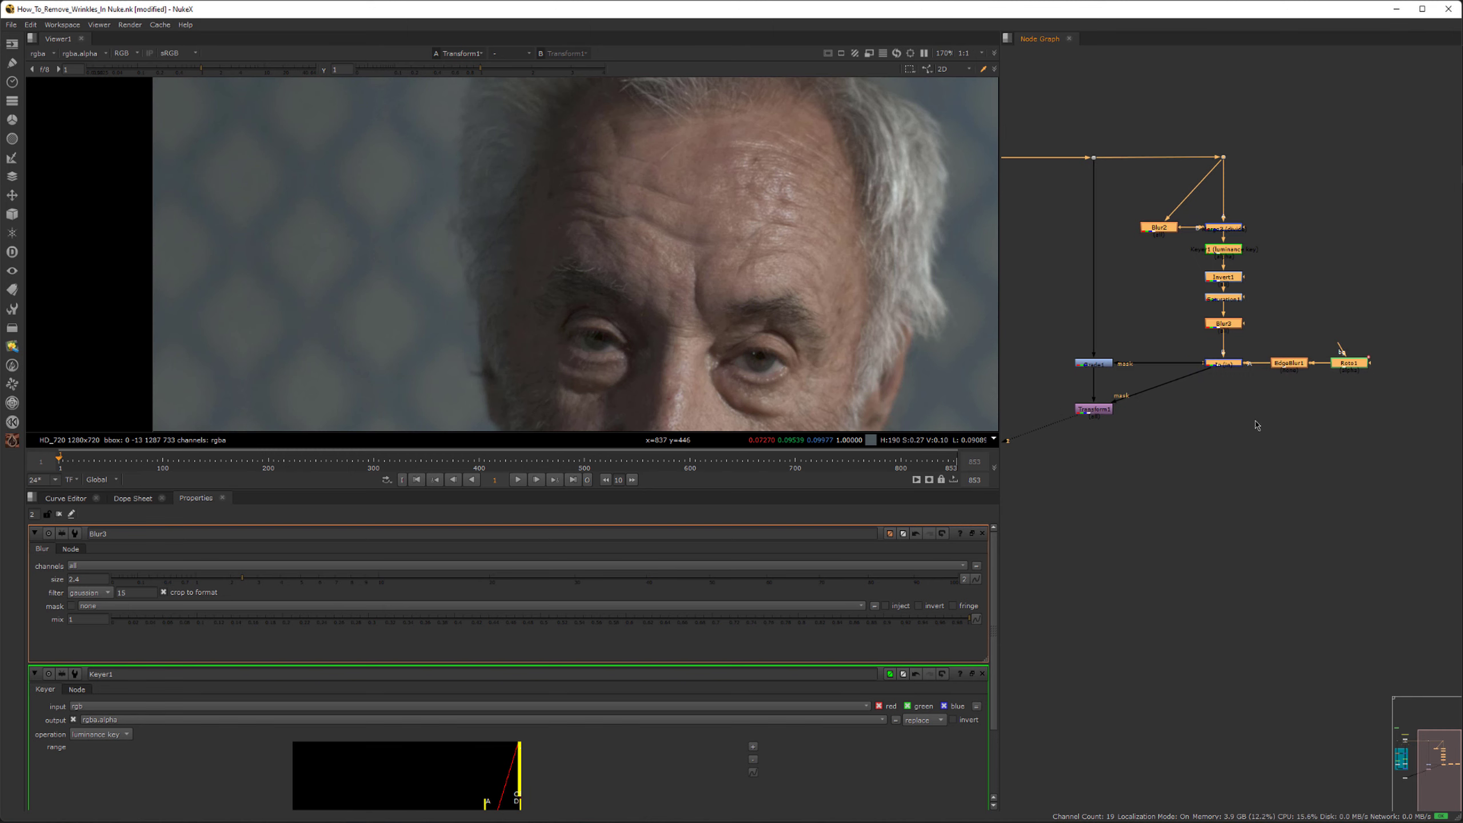
{"action": "left_click_drag", "start_coordinate": [1041, 381], "coordinate": [1147, 466]}
{"action": "left_click_drag", "start_coordinate": [1120, 114], "coordinate": [1386, 453]}
{"action": "middle_click_drag", "start_coordinate": [1167, 414], "coordinate": [1201, 413]}
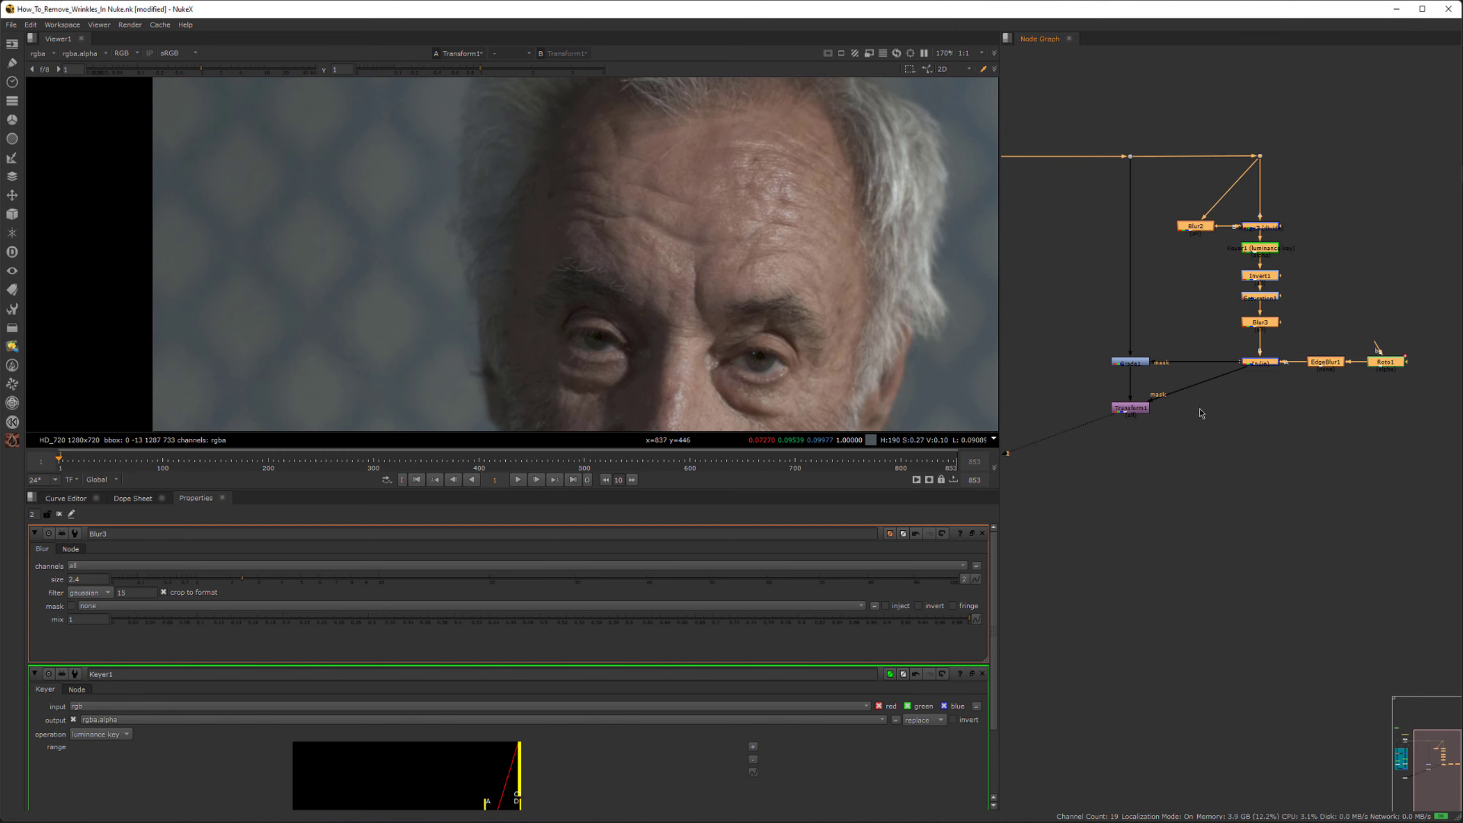